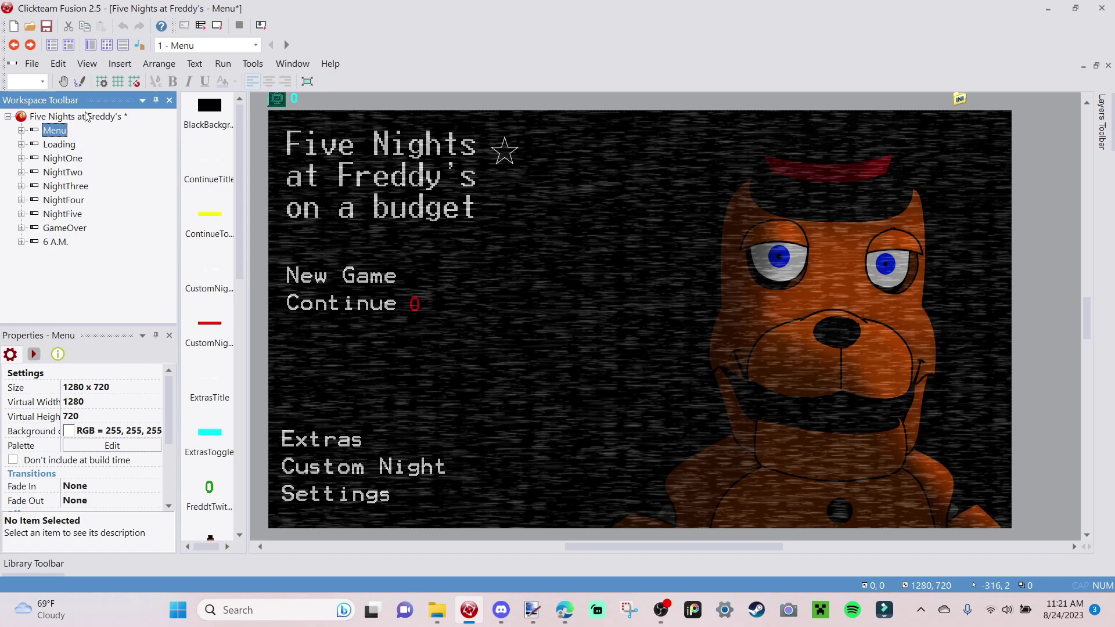
Add a new frame named ExtrasMenu to the Five Nights at Freddy's application and open it.
left_click(62, 118)
right_click(62, 118)
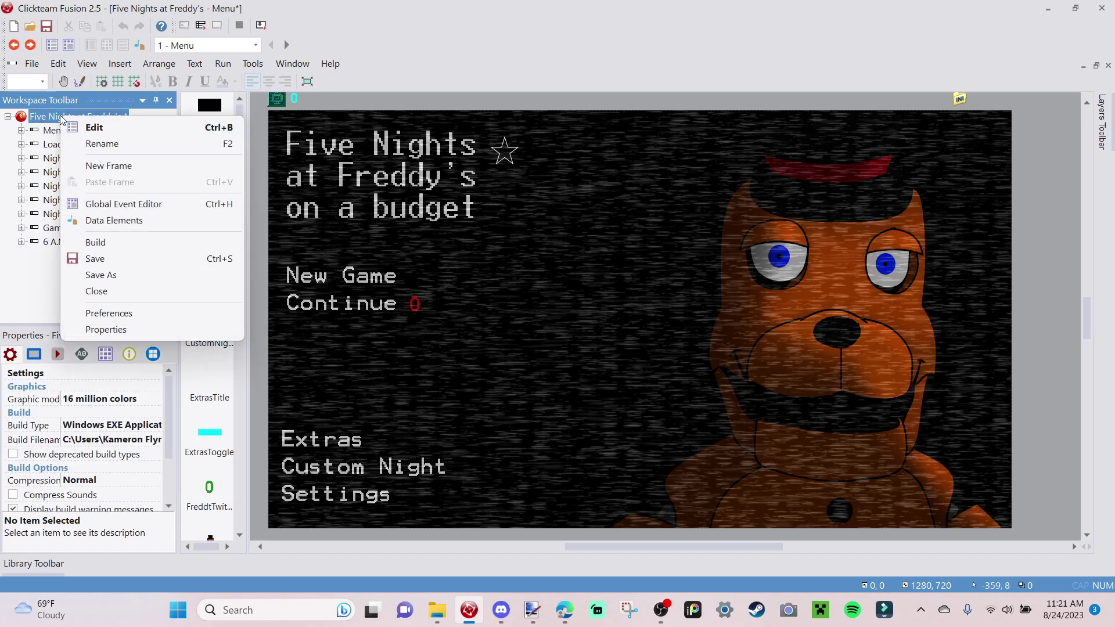
left_click(96, 161)
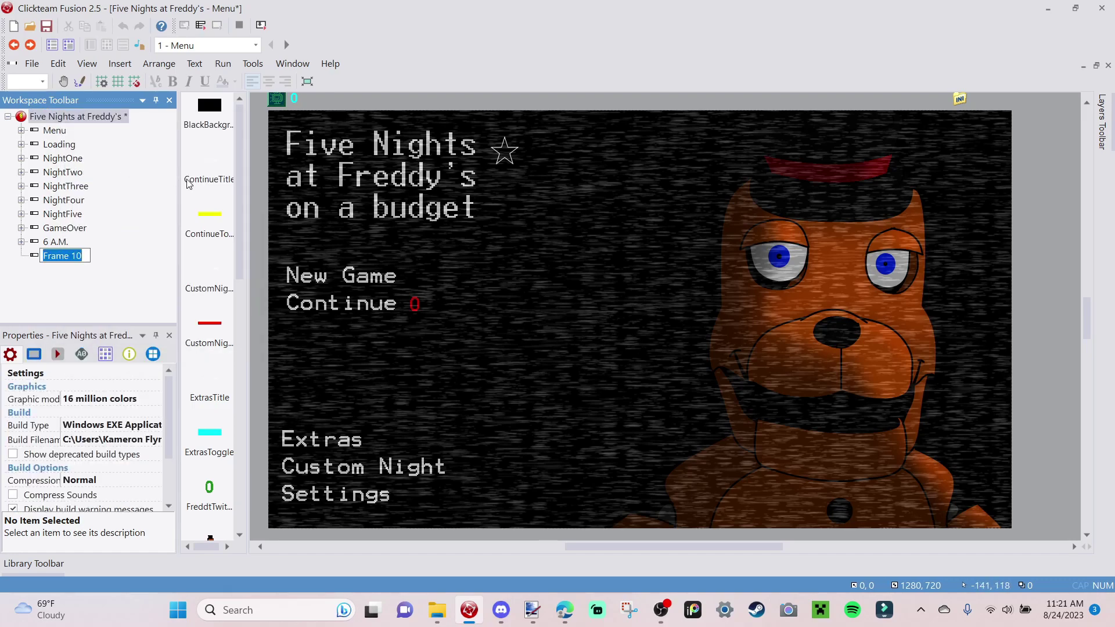
type("ExtrasMenu")
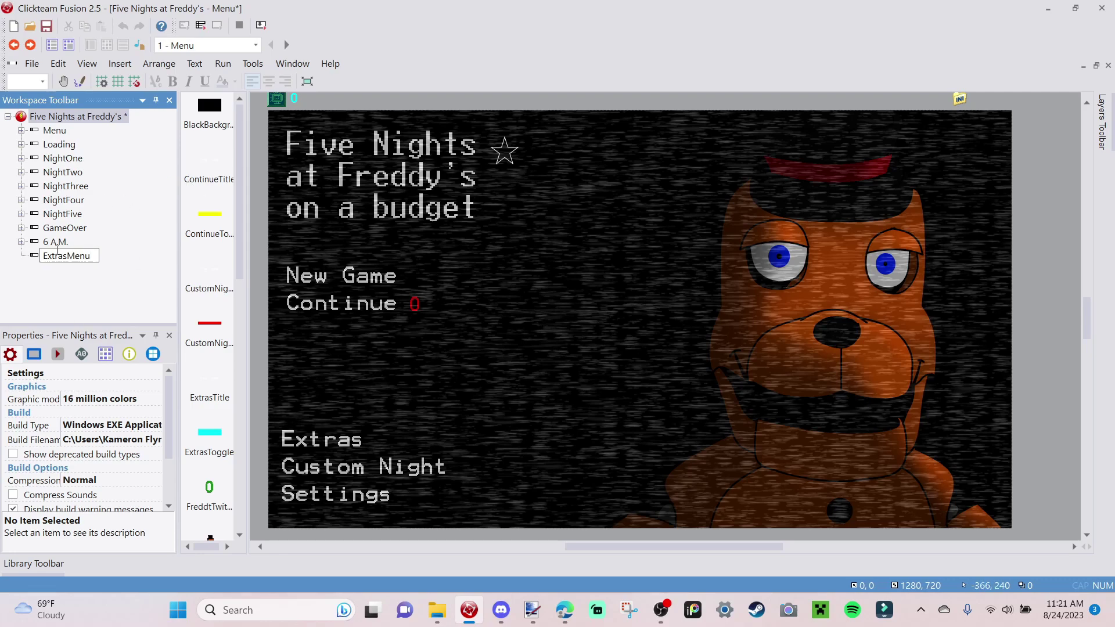
key("Return")
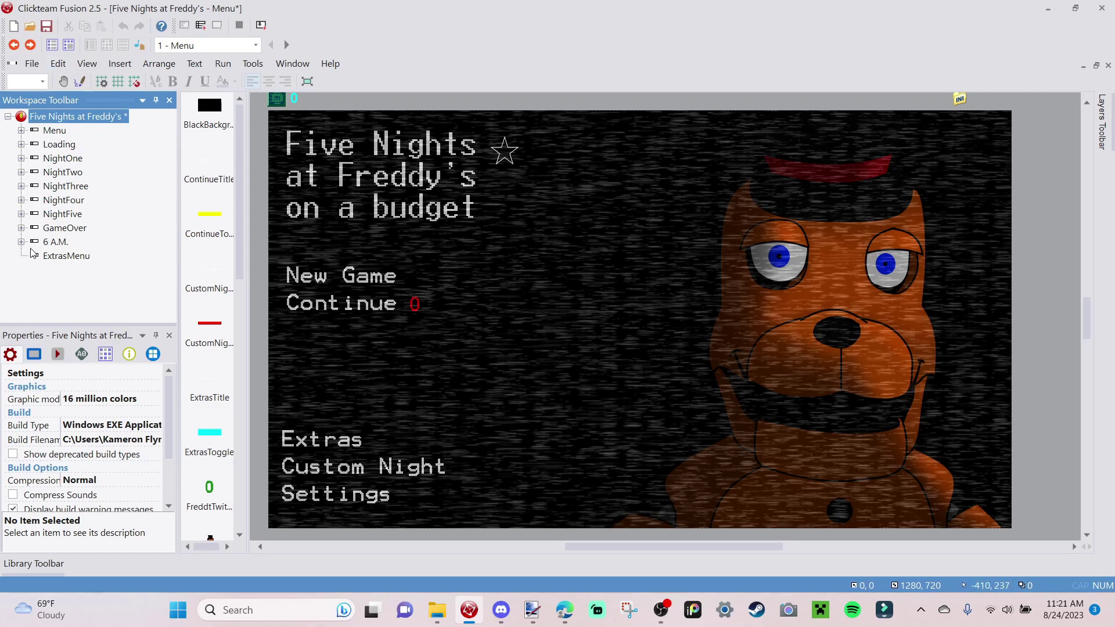
left_click(66, 256)
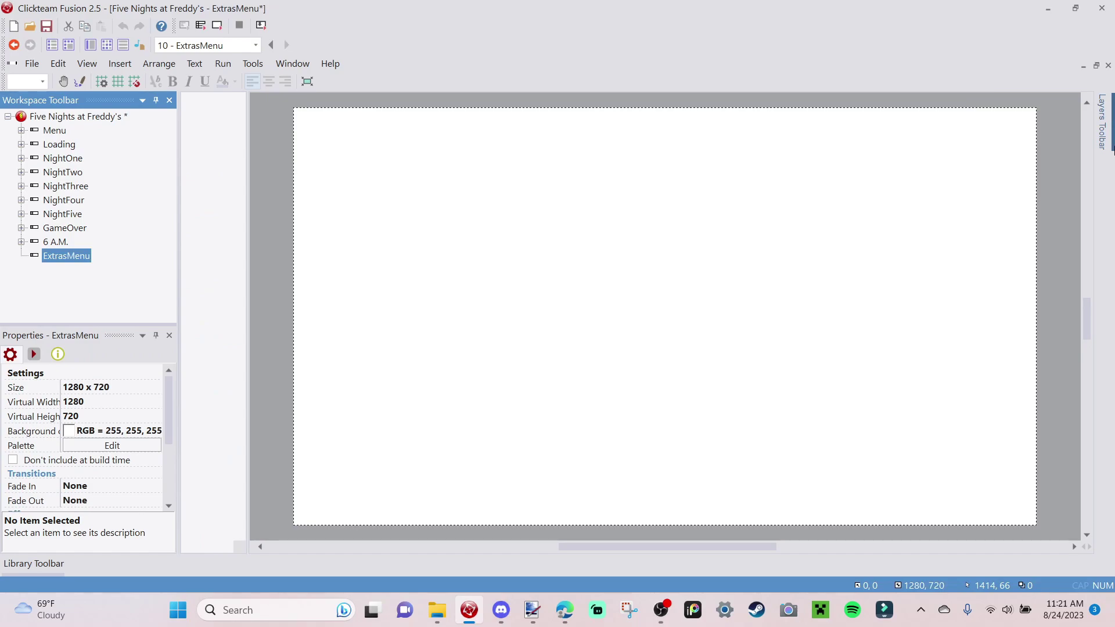
mouse_move(1112, 146)
Return to the Menu frame and nudge the ExtrasToggle object so it sits over the Extras text.
left_click(55, 130)
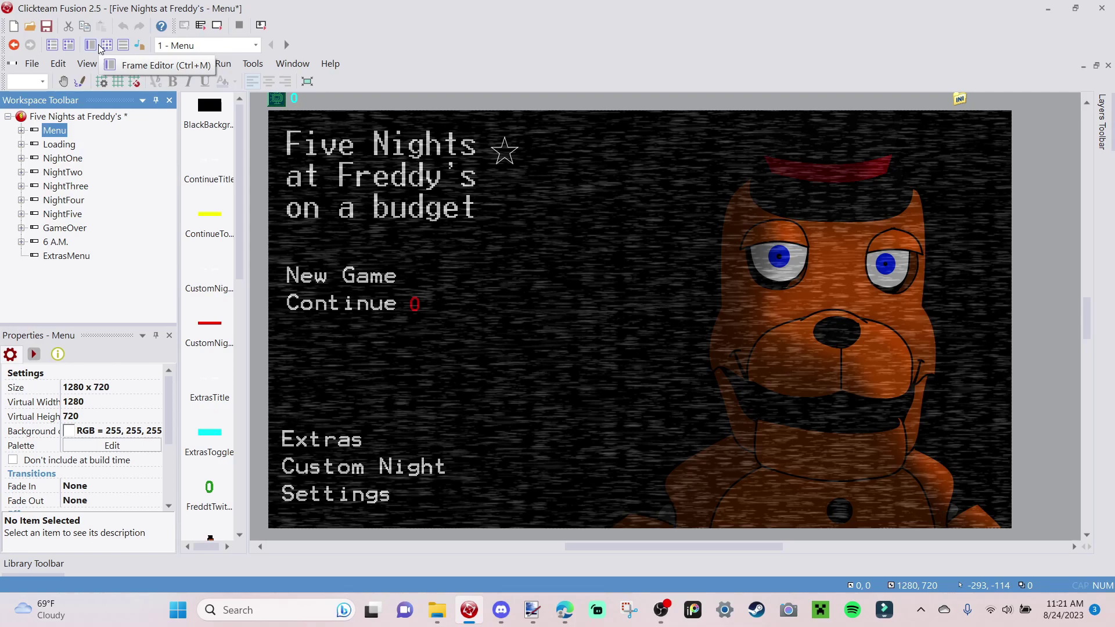
left_click(355, 448)
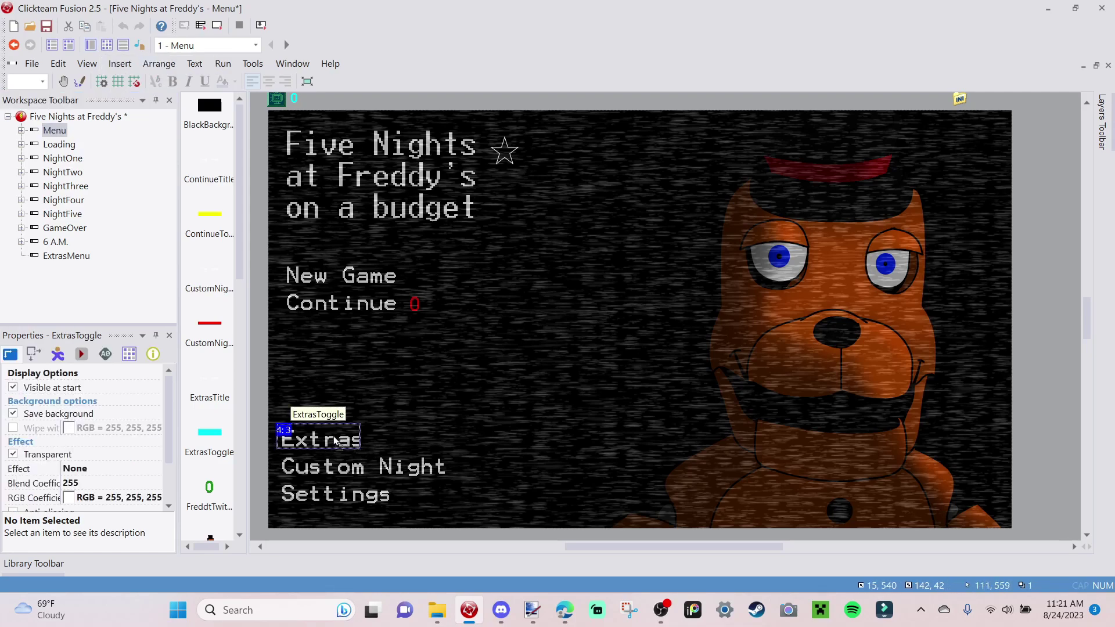
left_click_drag(335, 441, 337, 443)
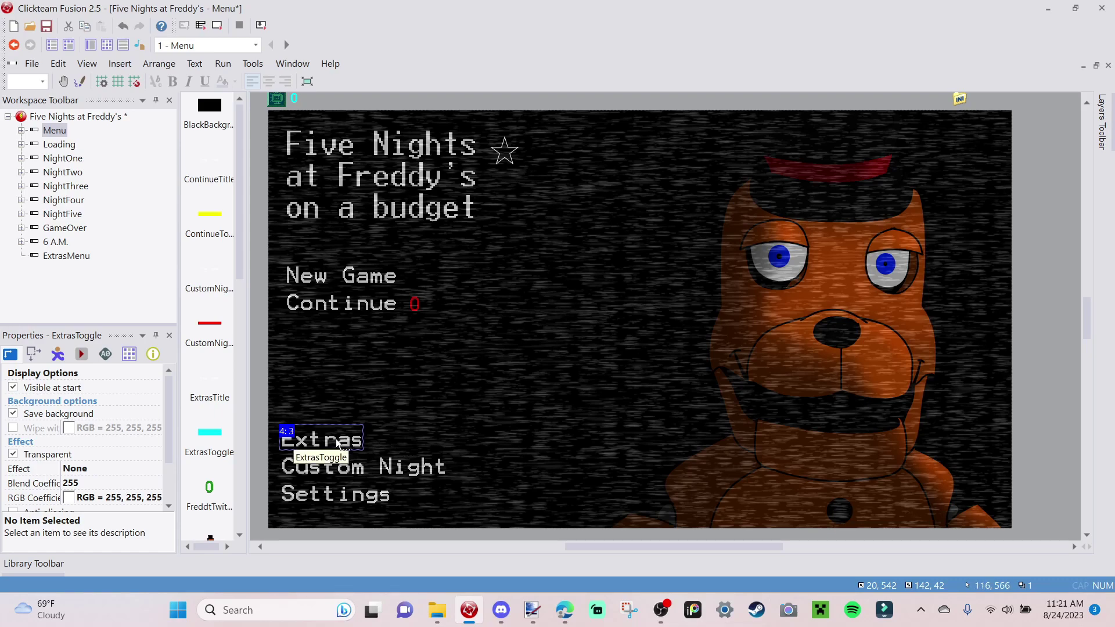
left_click(602, 515)
right_click(551, 276)
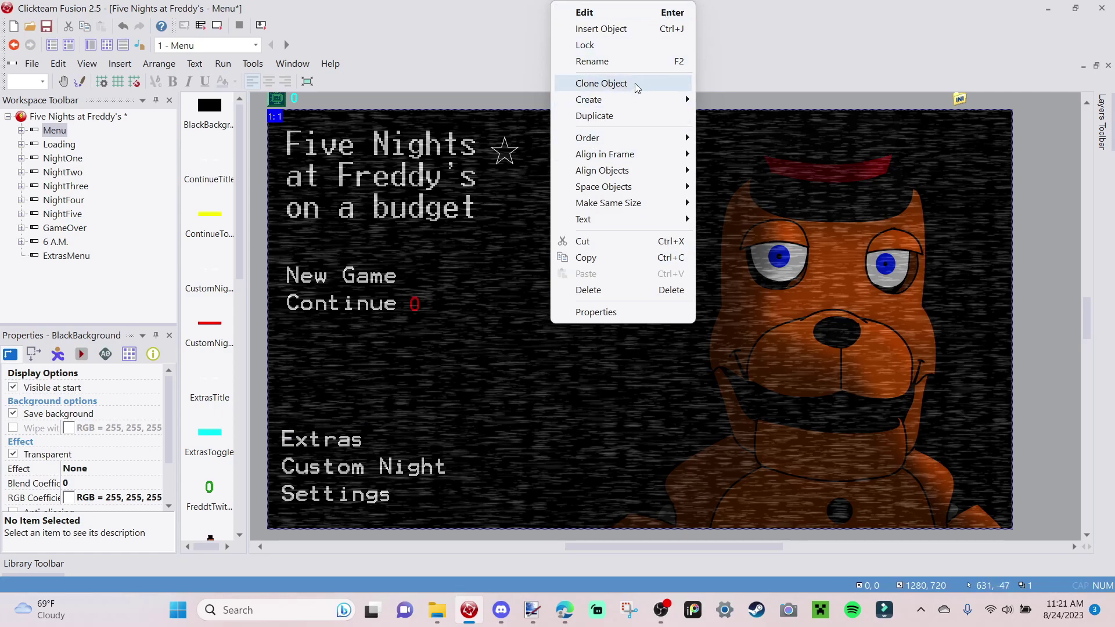
left_click(559, 49)
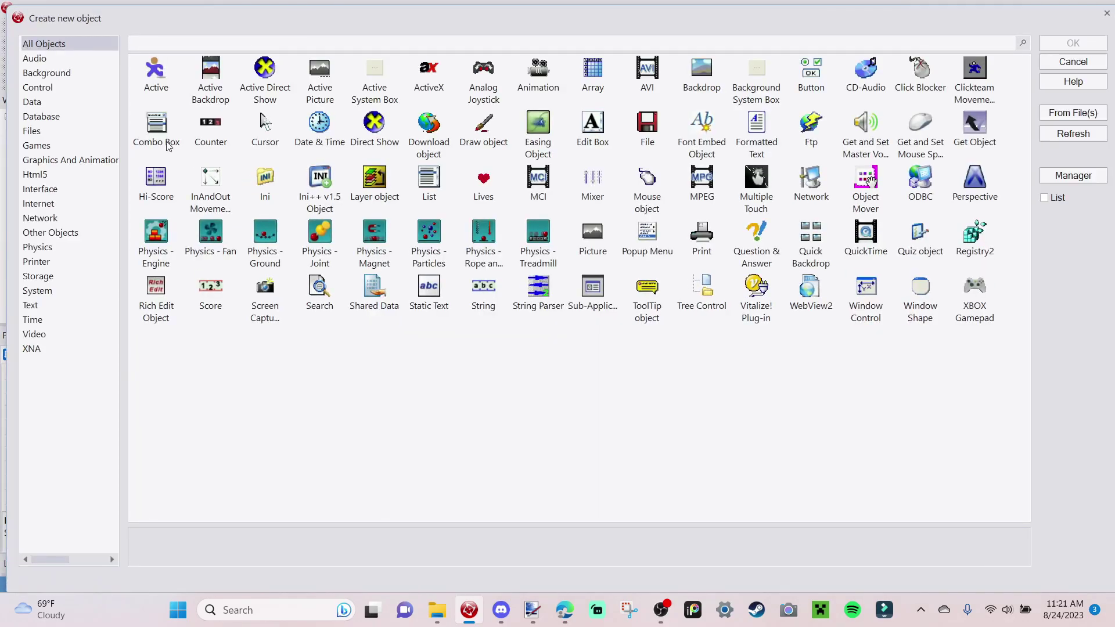
left_click(1107, 13)
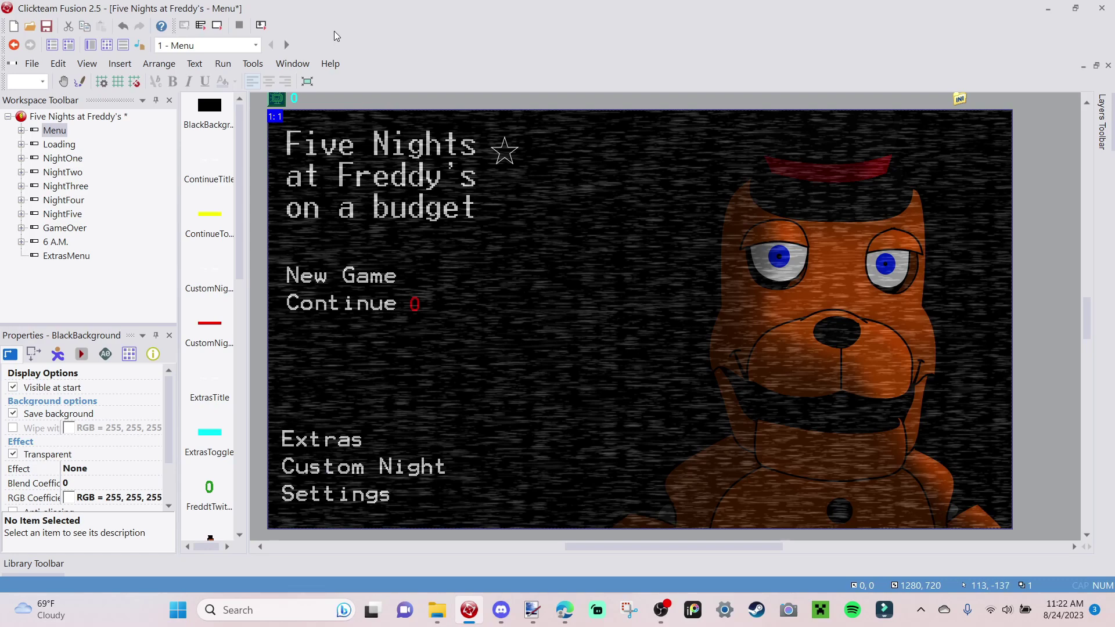
Insert a group of events titled ExtraMenuToggle at the end of the Menu frame's event list.
left_click(107, 51)
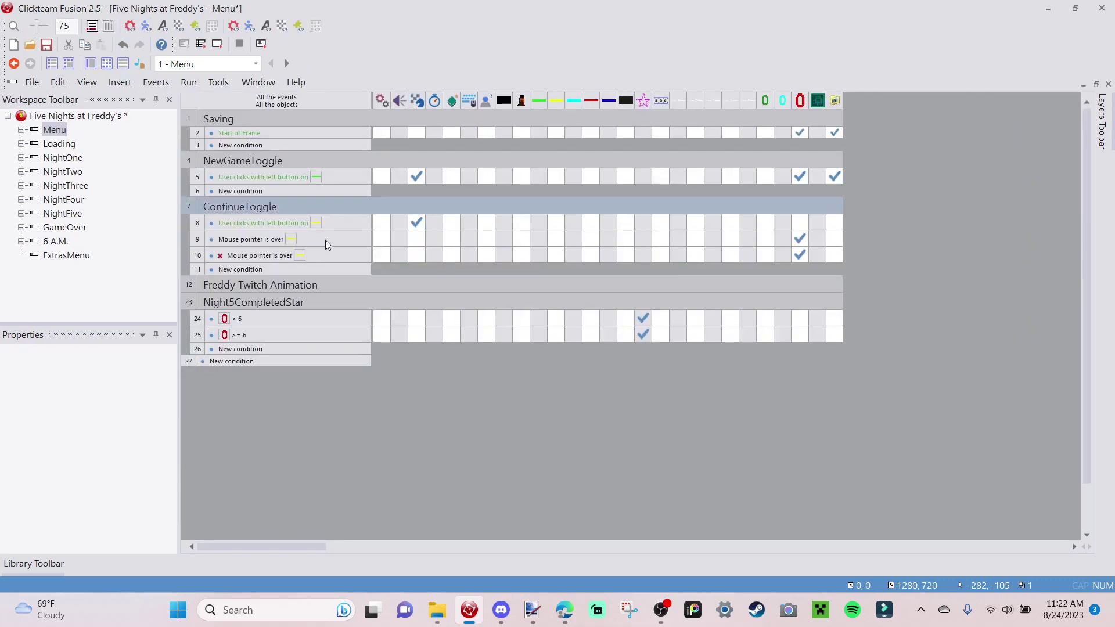
right_click(194, 361)
mouse_move(226, 403)
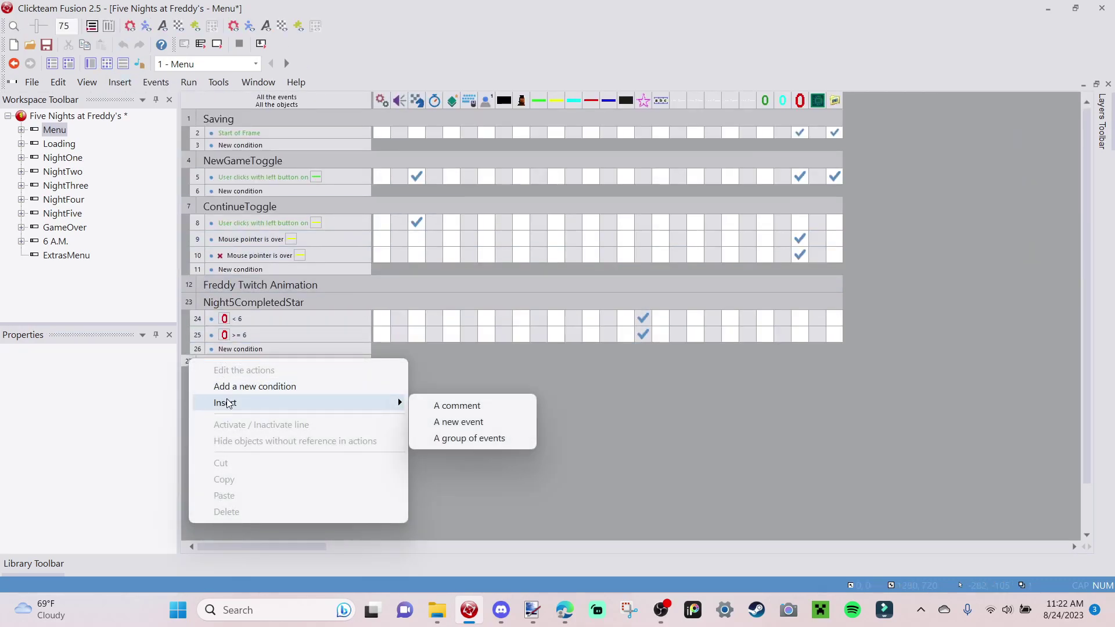
left_click(462, 440)
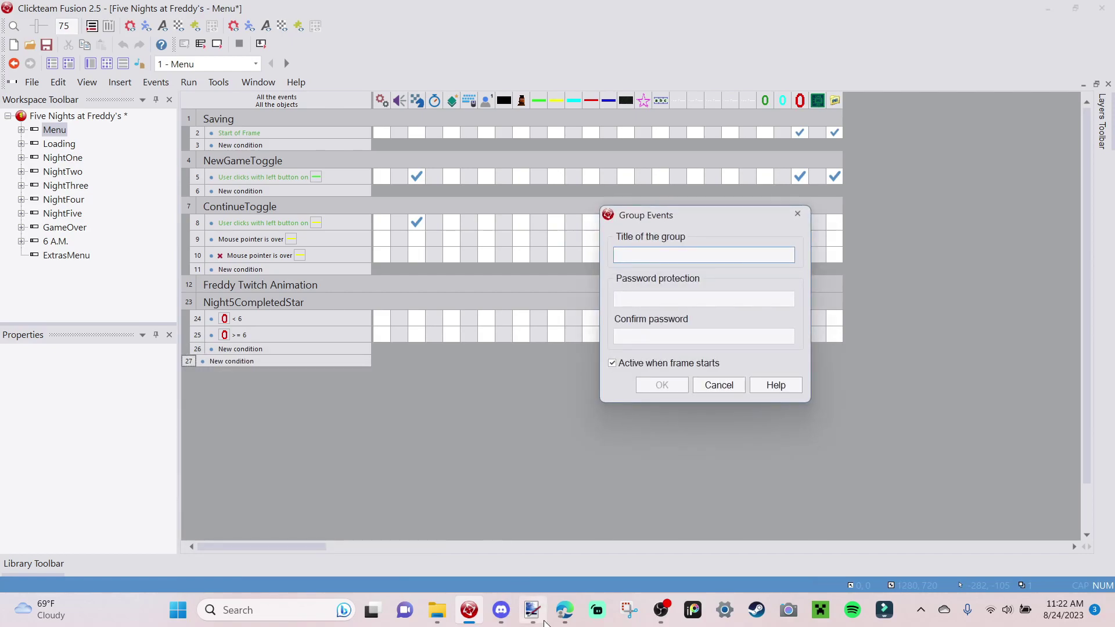
mouse_move(528, 617)
type("ExtraMenuTogglwe")
key("BackSpace")
key("BackSpace")
type("e")
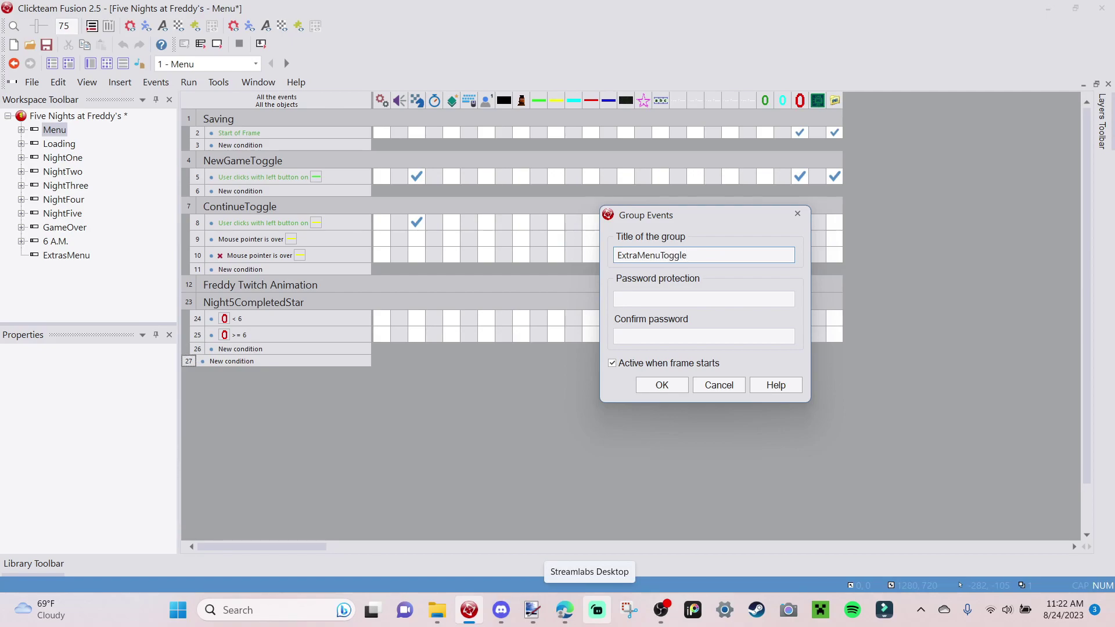
key("Return")
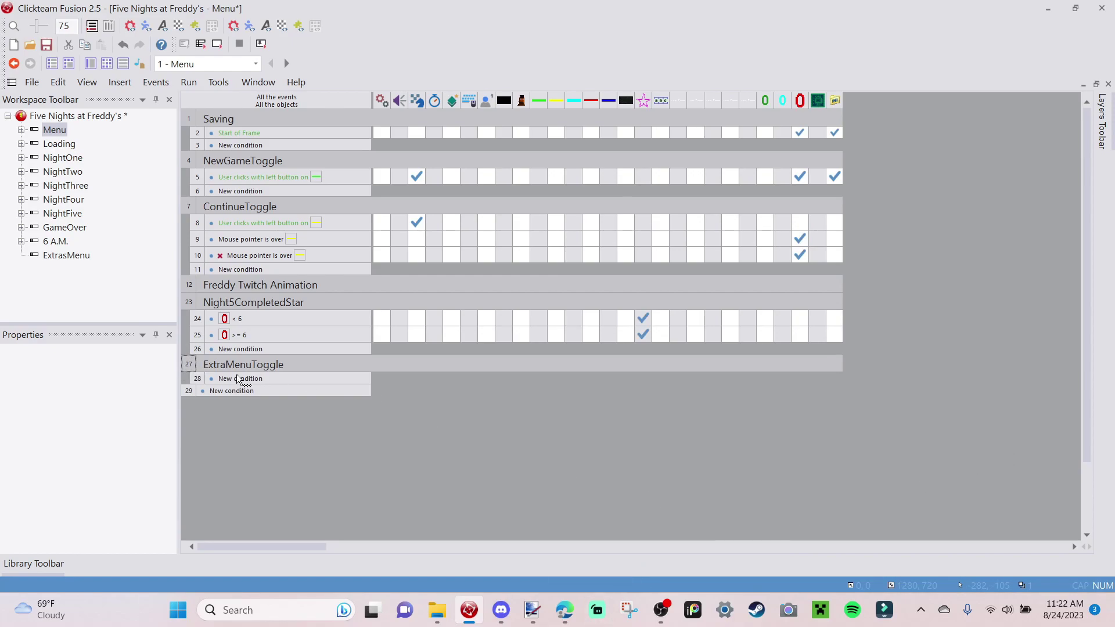
Add a condition to the ExtraMenuToggle group for a single left-button click on the ExtrasToggle object.
left_click(238, 378)
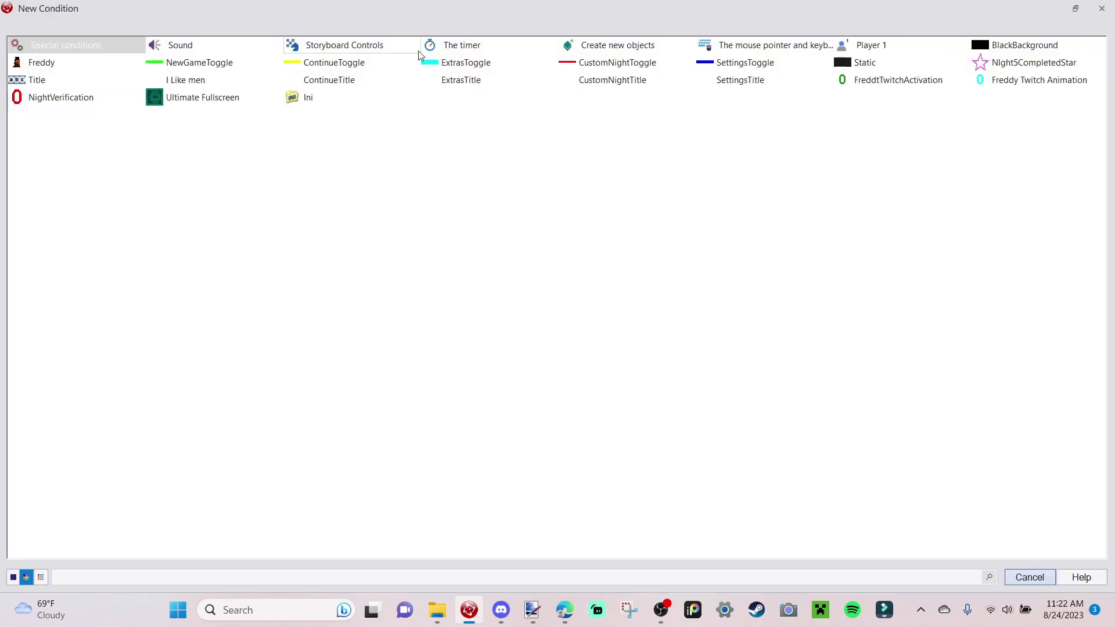
left_click(809, 45)
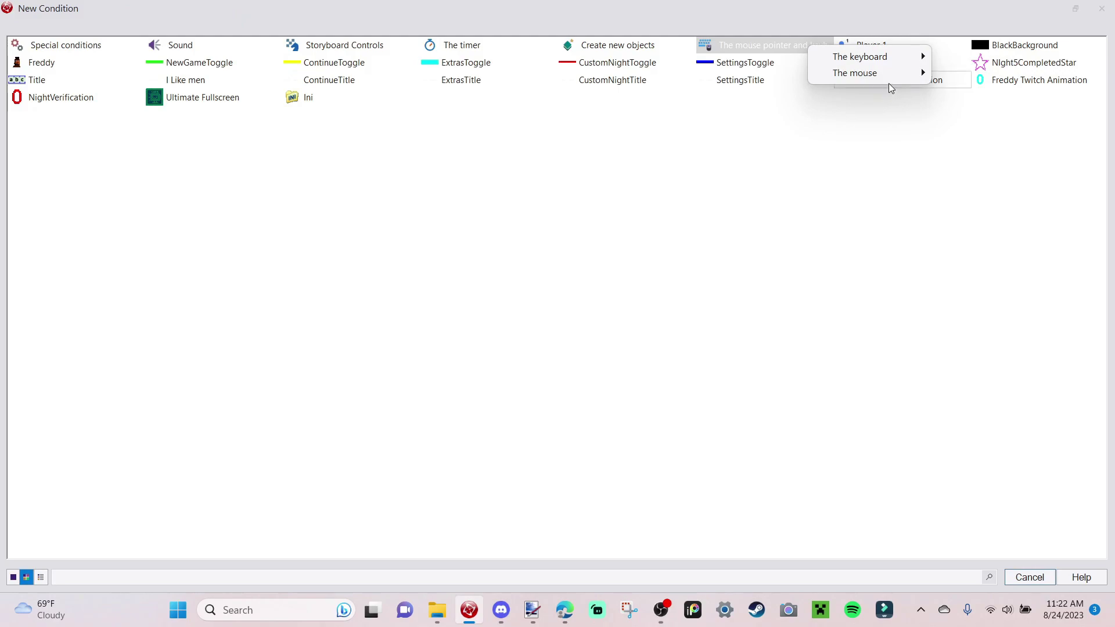
mouse_move(889, 79)
left_click(675, 166)
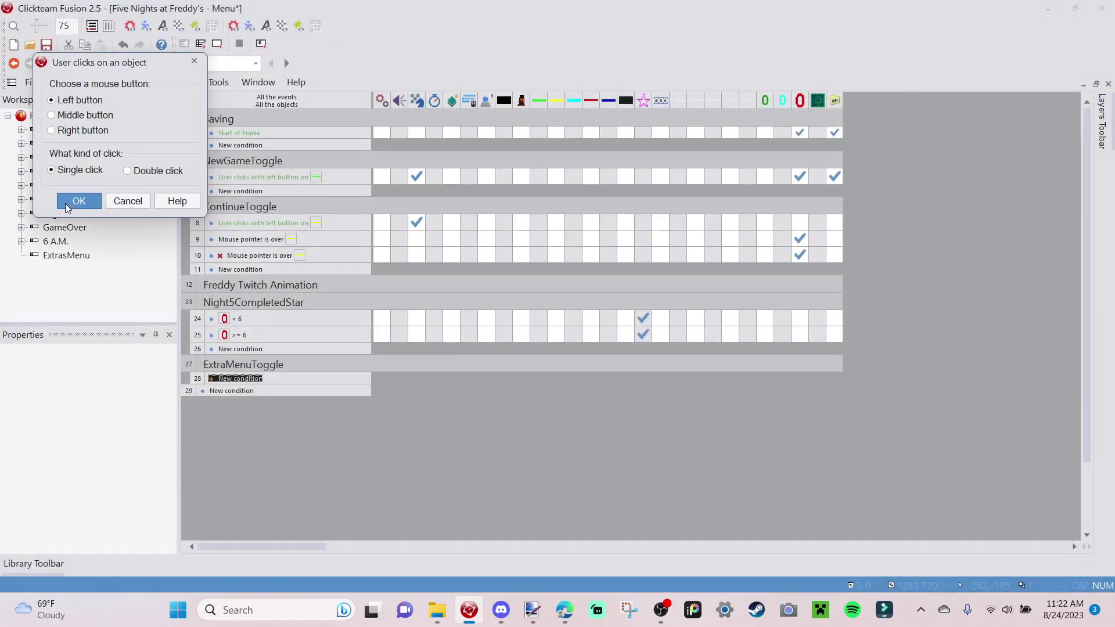
left_click(78, 201)
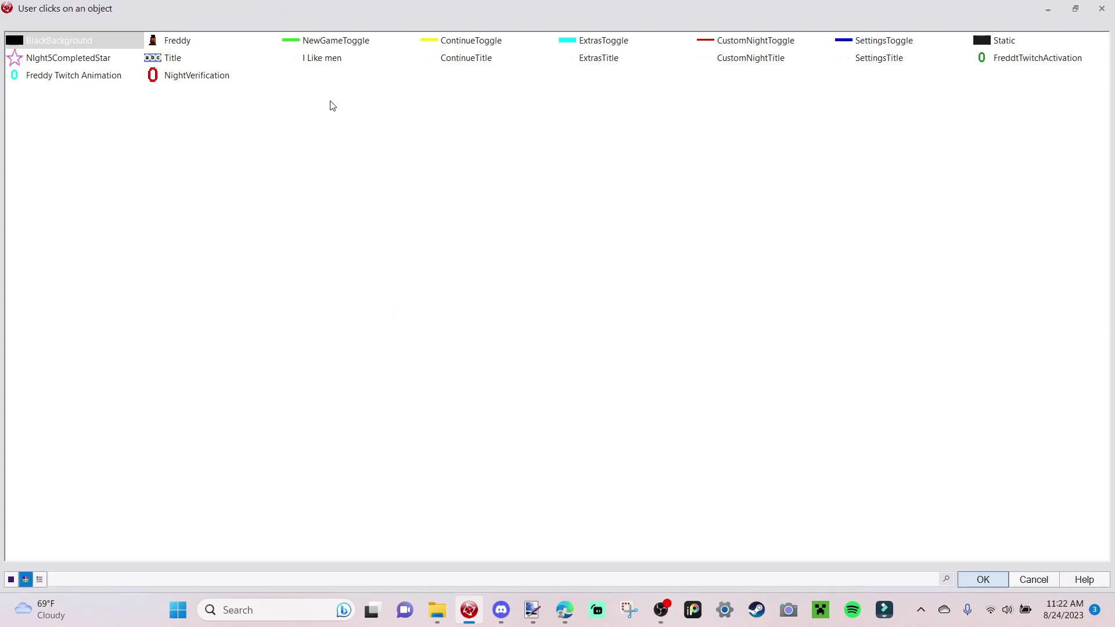
left_click(621, 43)
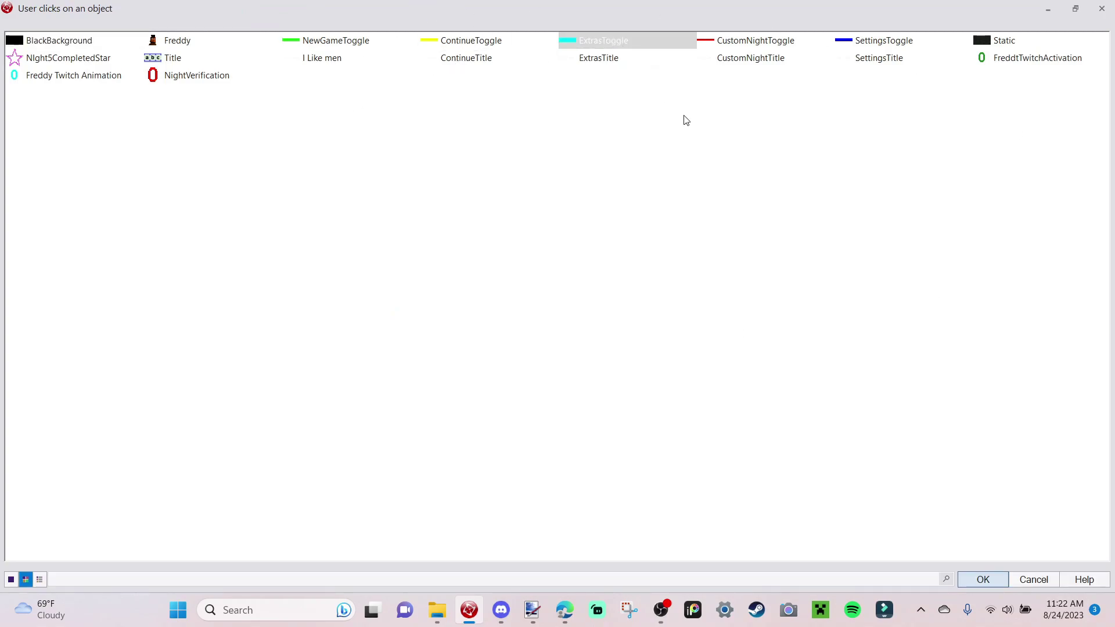
left_click(997, 582)
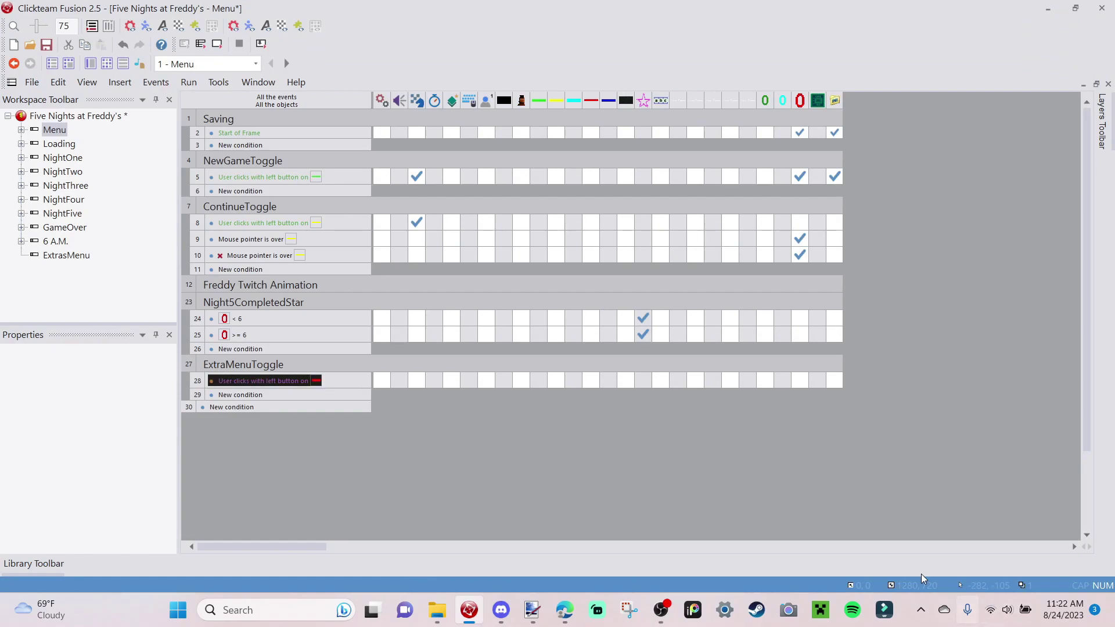
Give the ExtrasToggle click event a Storyboard Controls action that jumps to Frame 10 - ExtrasMenu.
left_click(417, 381)
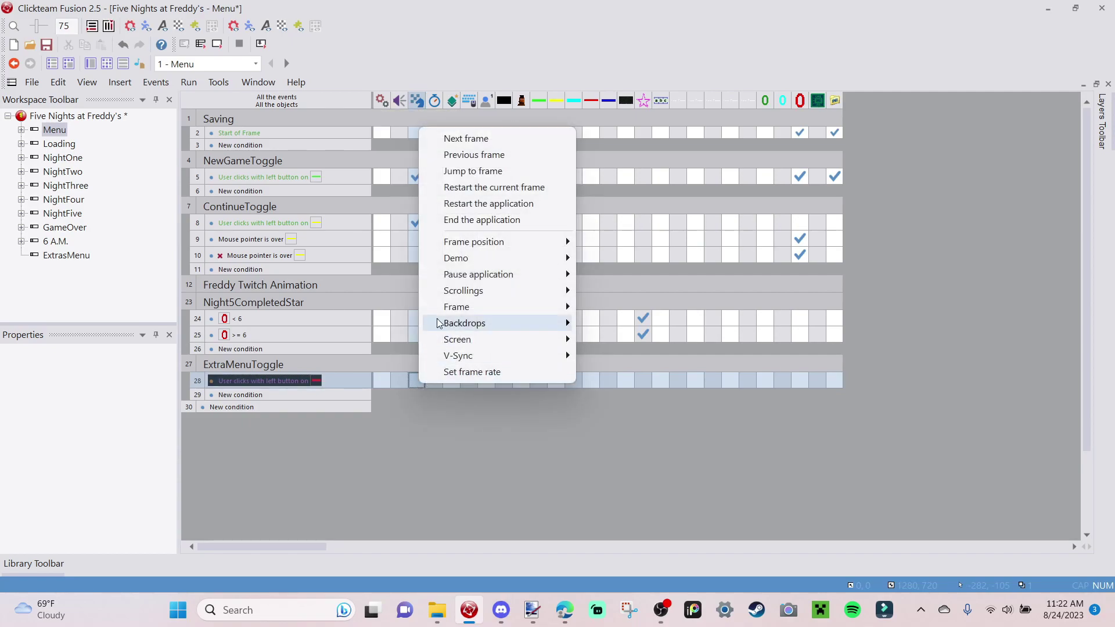
left_click(482, 170)
scroll(658, 209, "down", 3)
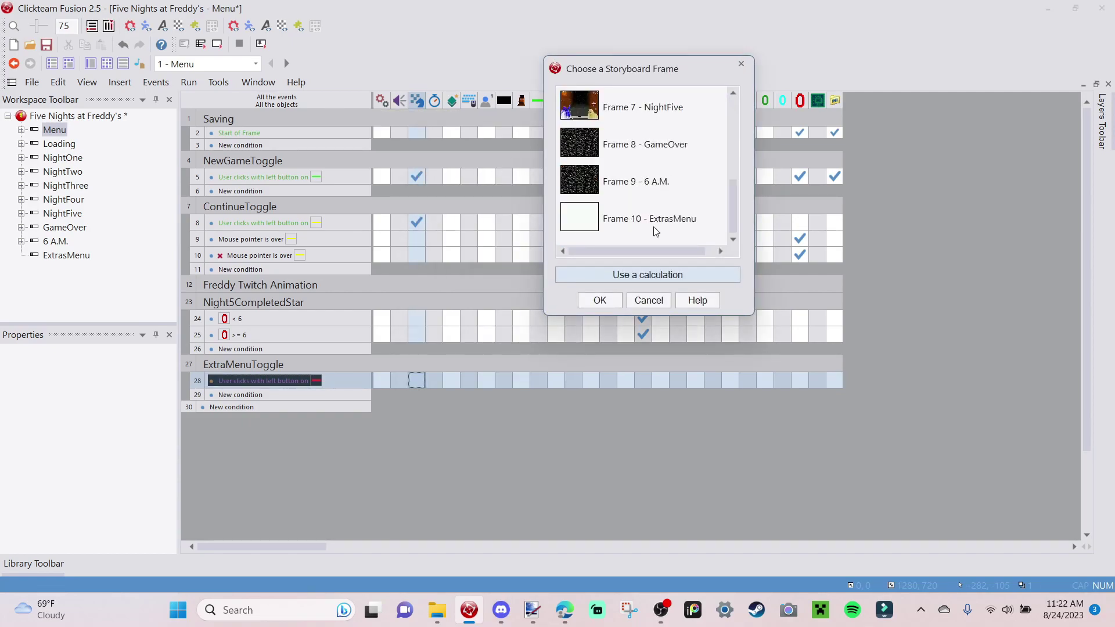
left_click(656, 221)
left_click(594, 300)
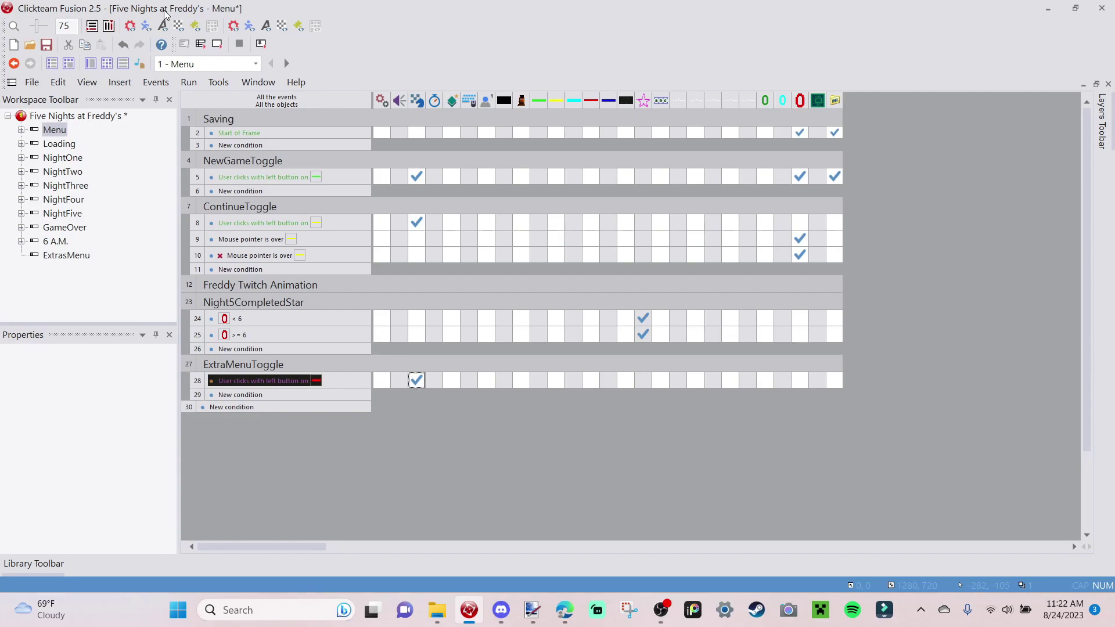
Run the application maximized, test the Extras option on the game's menu, and stop the run.
left_click(196, 47)
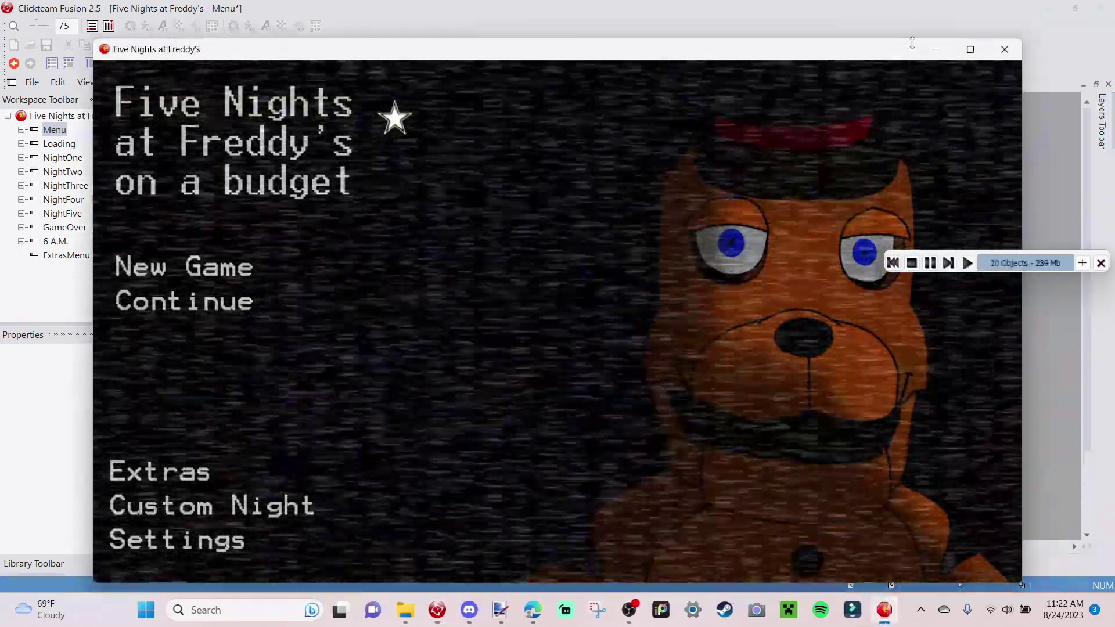
left_click(969, 52)
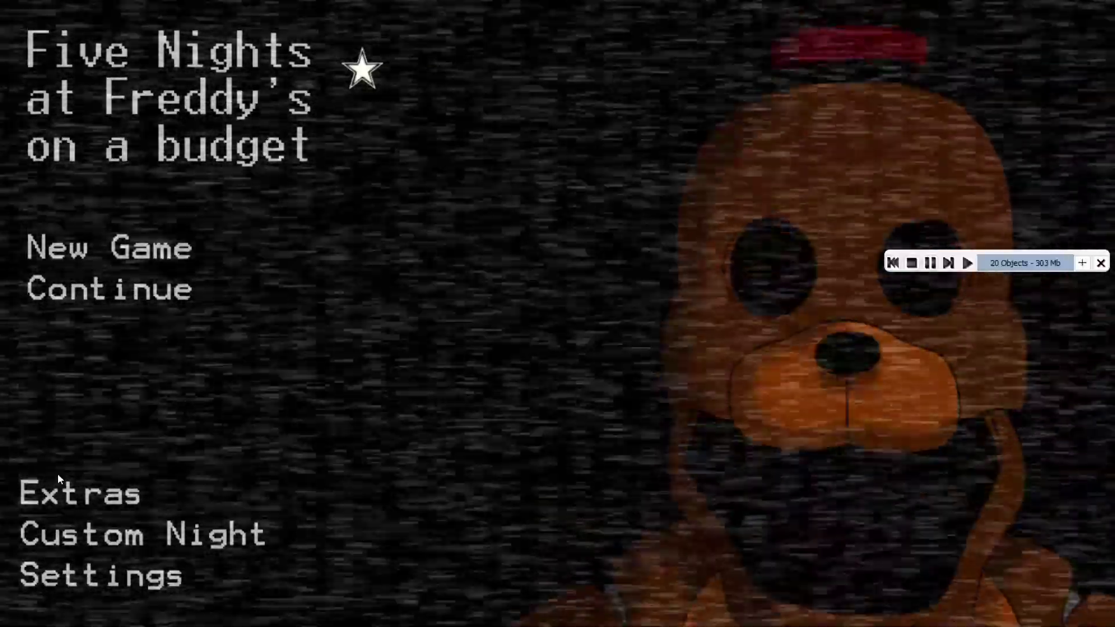
left_click(82, 492)
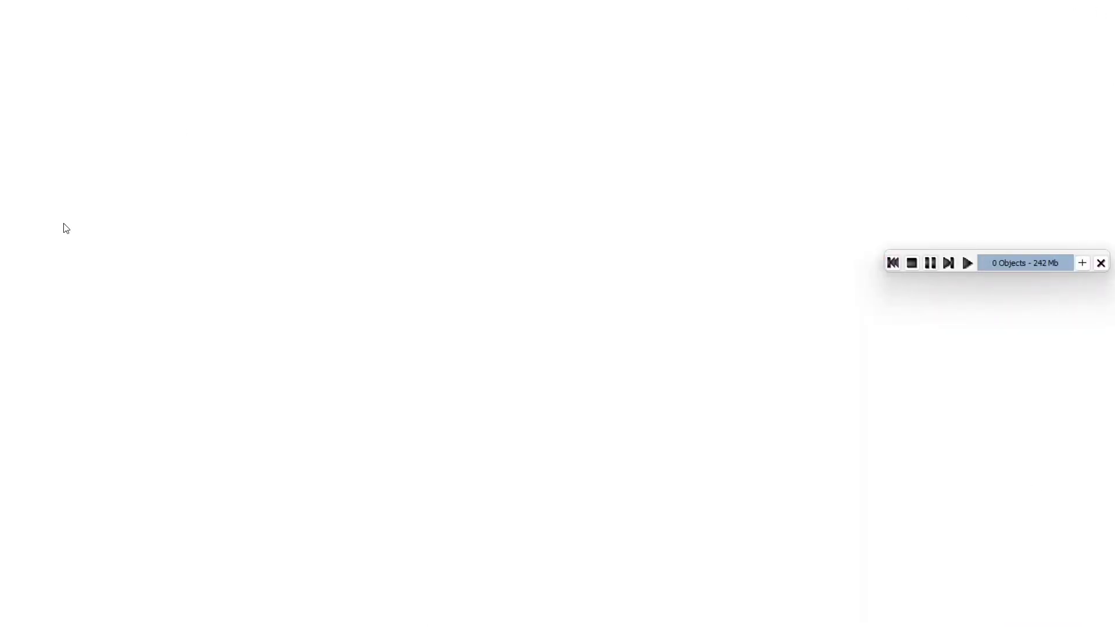
left_click(911, 263)
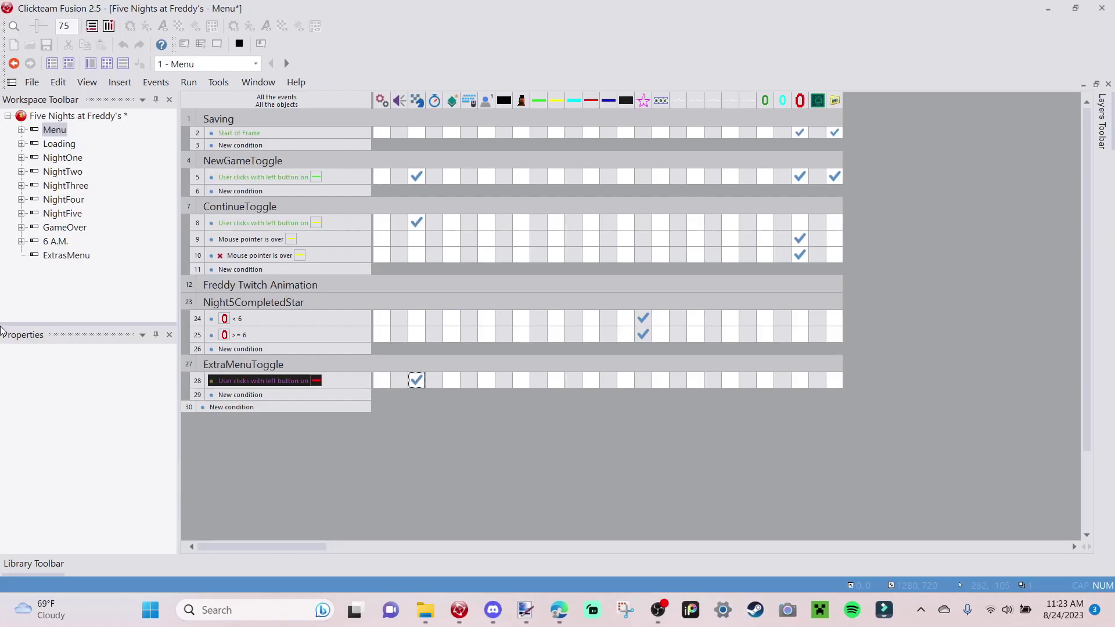
Open the ExtrasMenu frame, test-run it alone and through the whole application, closing the game window each time.
double_click(66, 256)
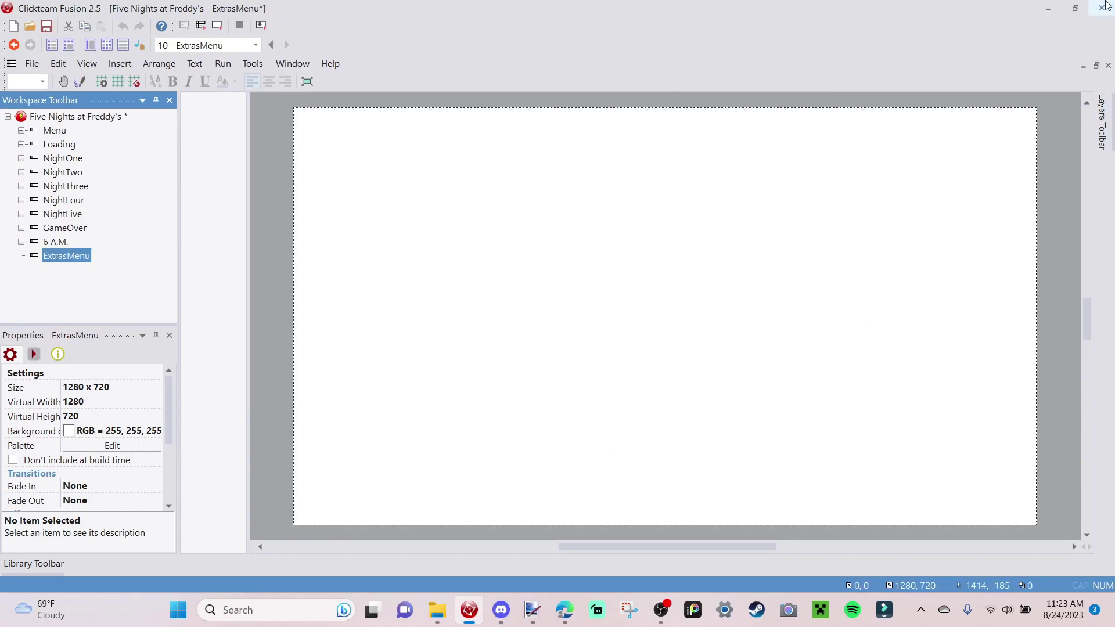
left_click(217, 25)
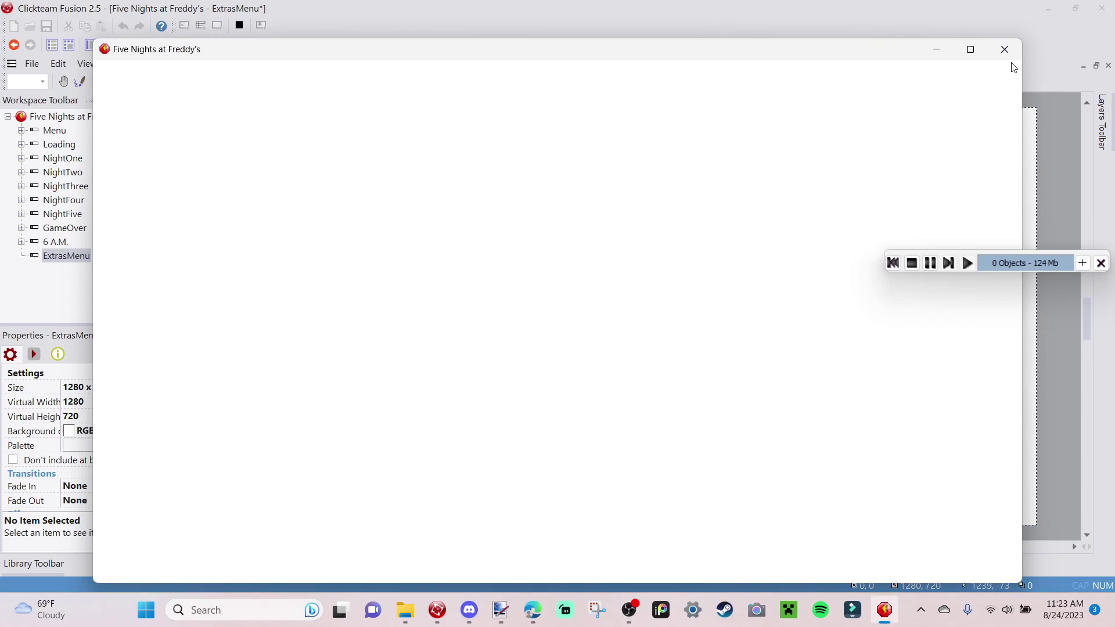
left_click(1012, 46)
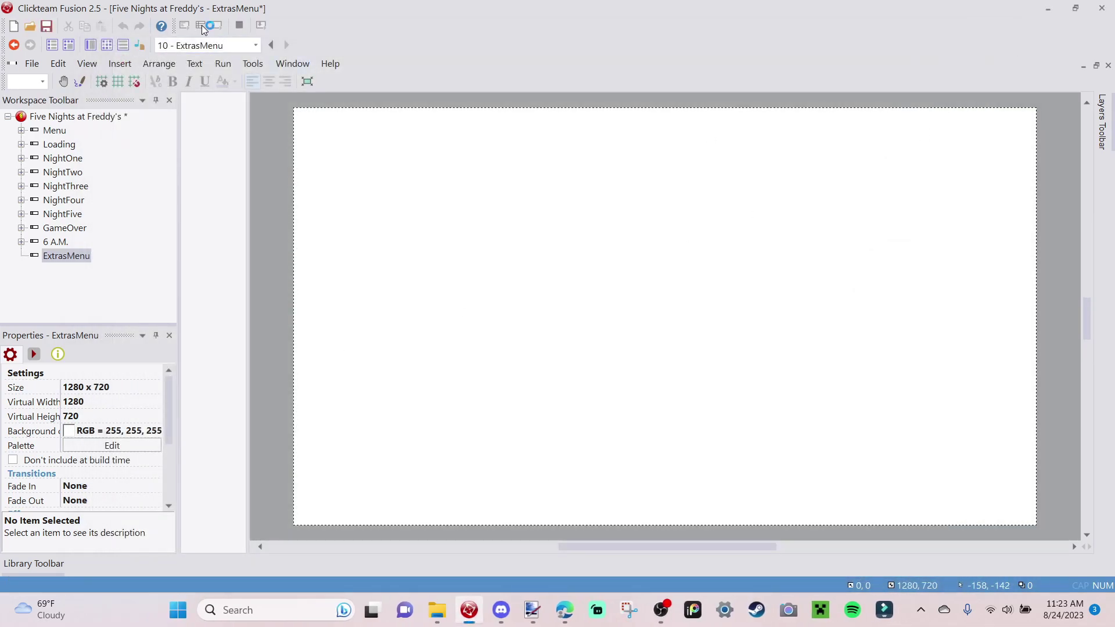
left_click(201, 26)
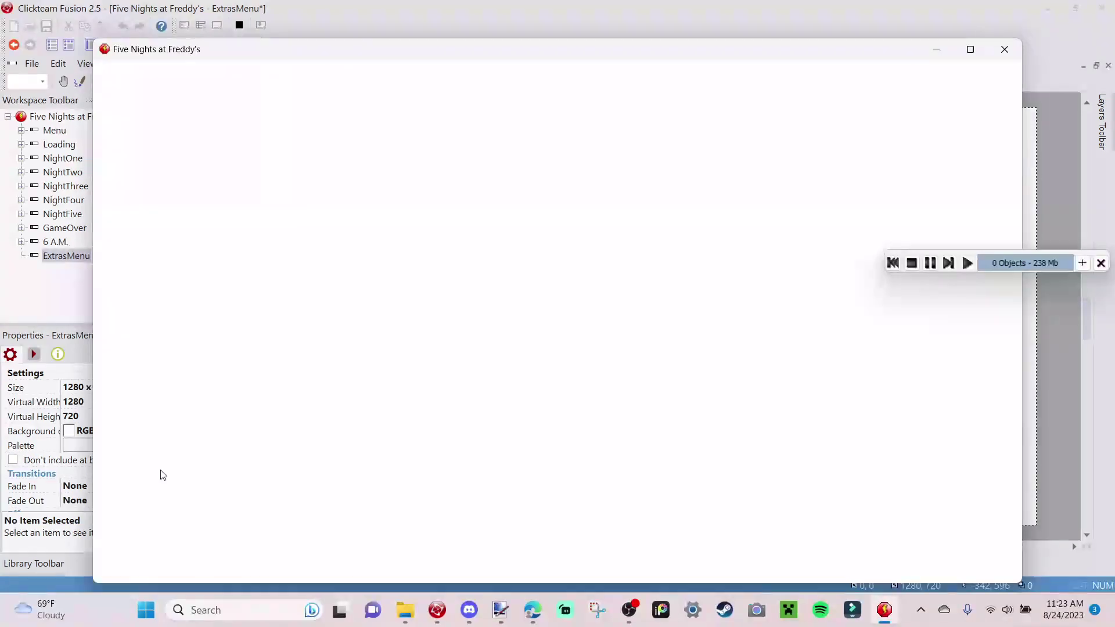
left_click(994, 43)
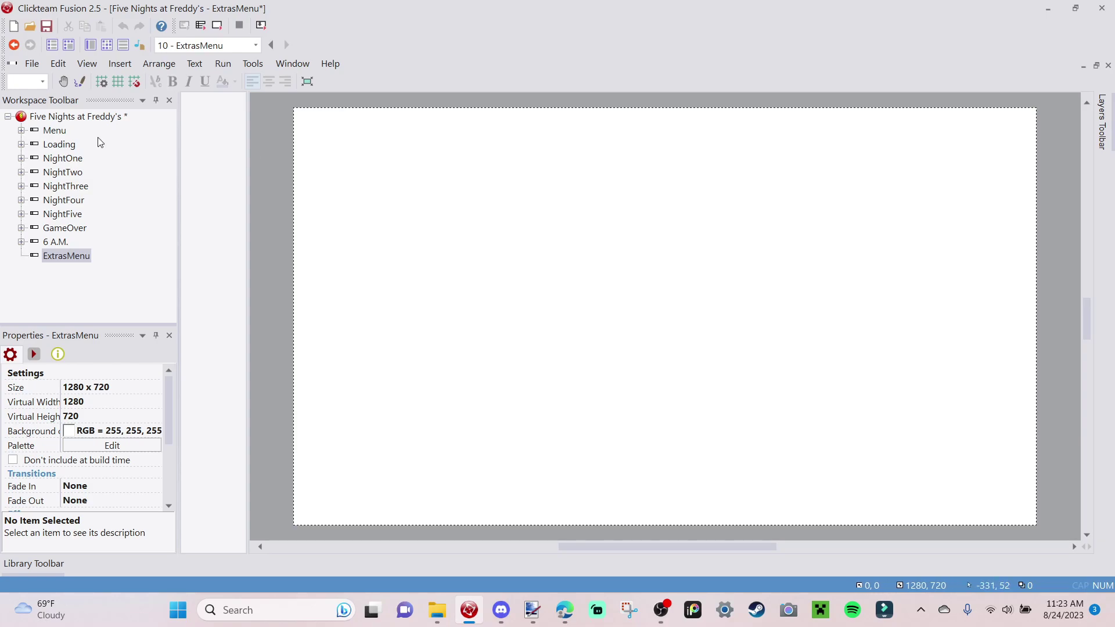
Open the Menu frame and inspect the properties of the NightVerification counter and the Ini object.
left_click(56, 134)
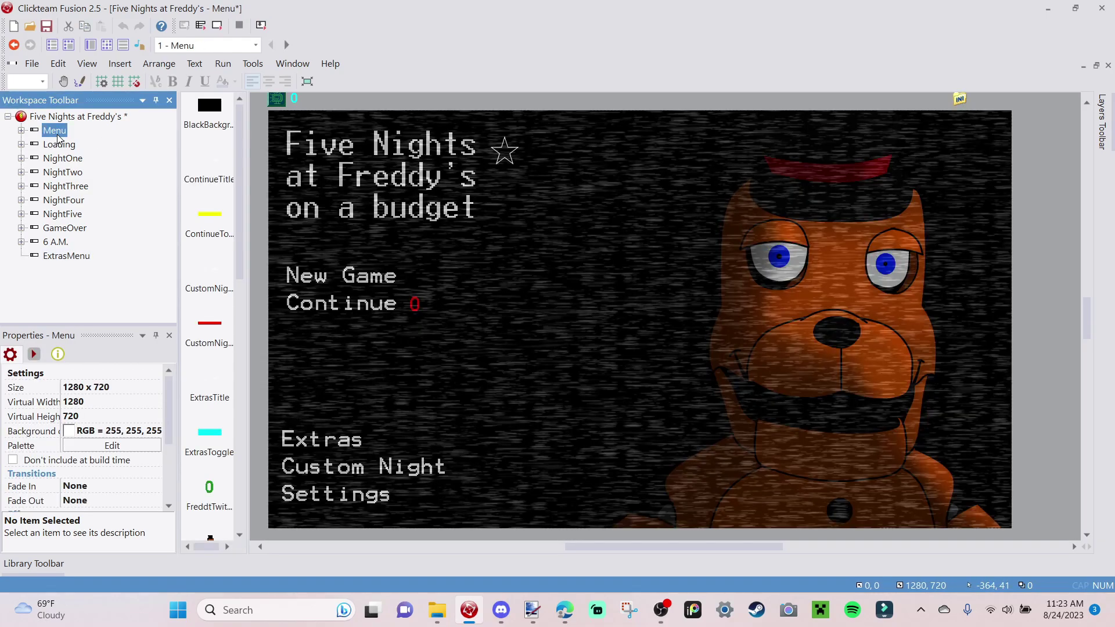
left_click(416, 303)
left_click(418, 305)
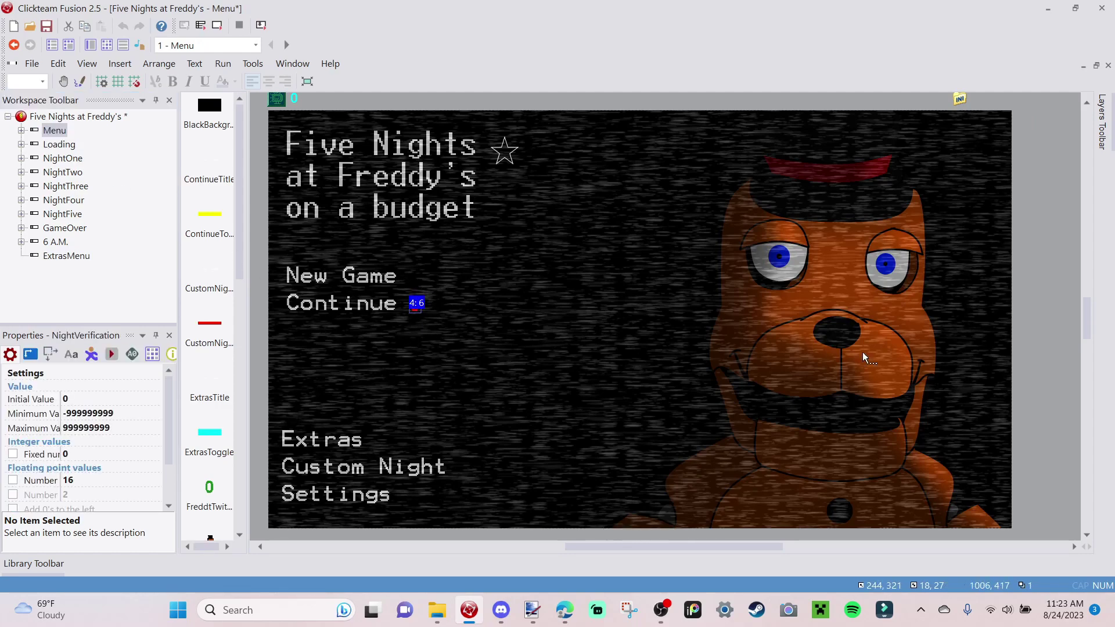
left_click(959, 99)
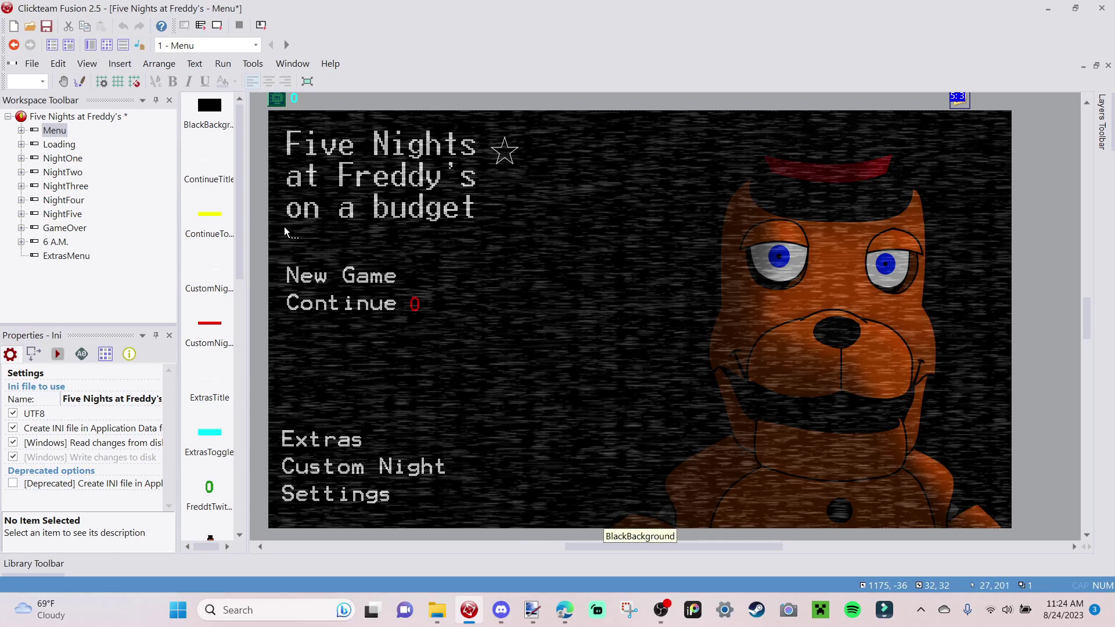
In the Menu frame's events, insert a condition into the ExtrasToggle click event requiring the NightVerification counter to be Greater than 5.
left_click(111, 45)
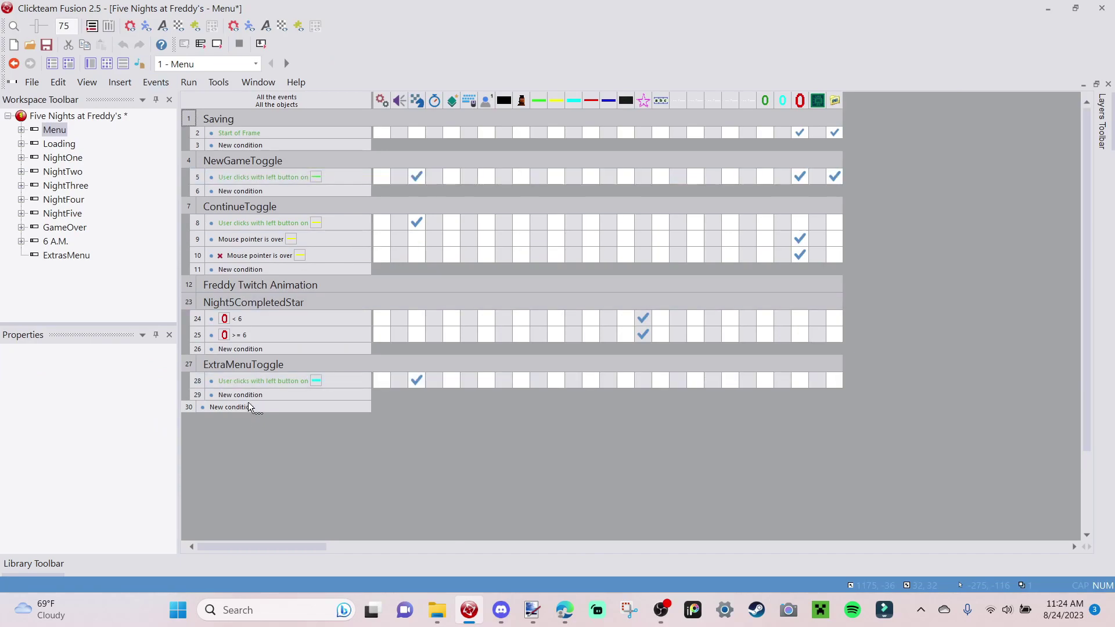
double_click(249, 397)
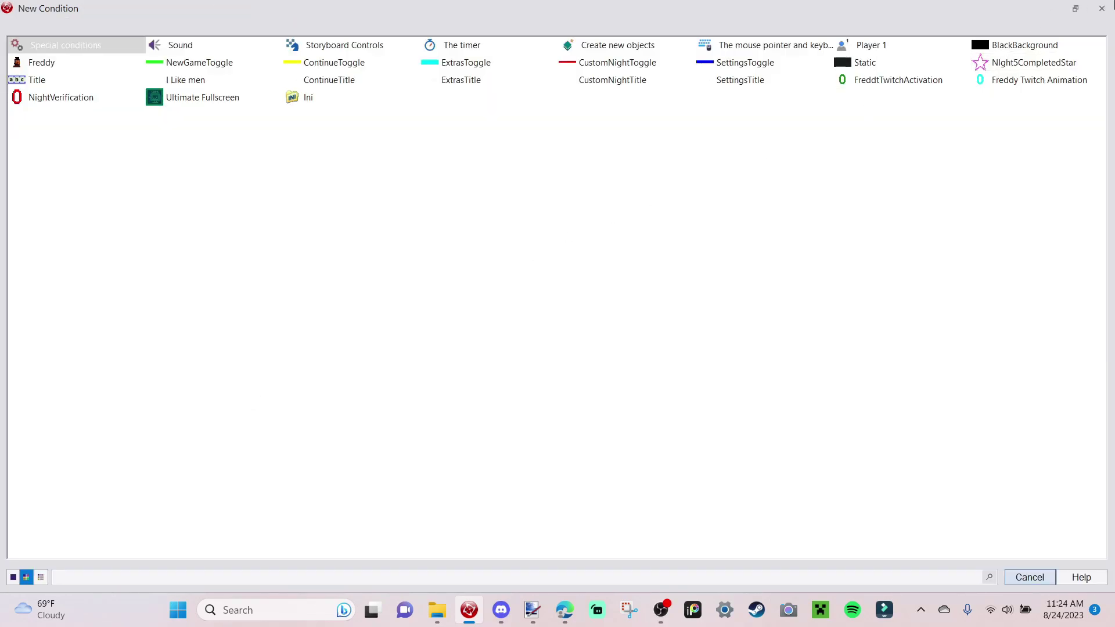
left_click(1103, 7)
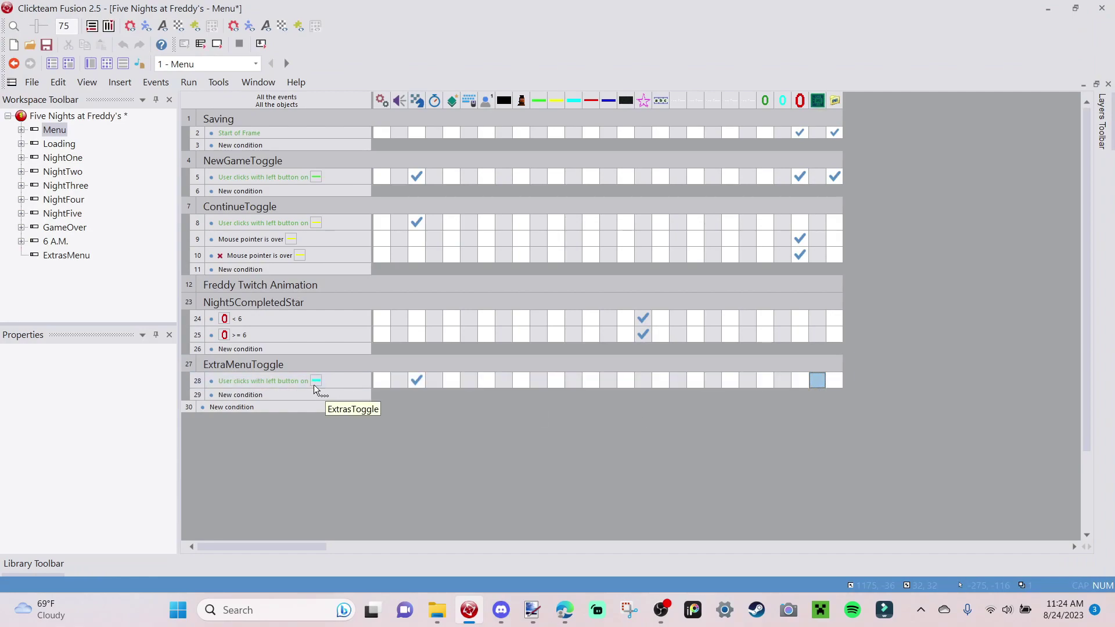
left_click(289, 386)
right_click(284, 382)
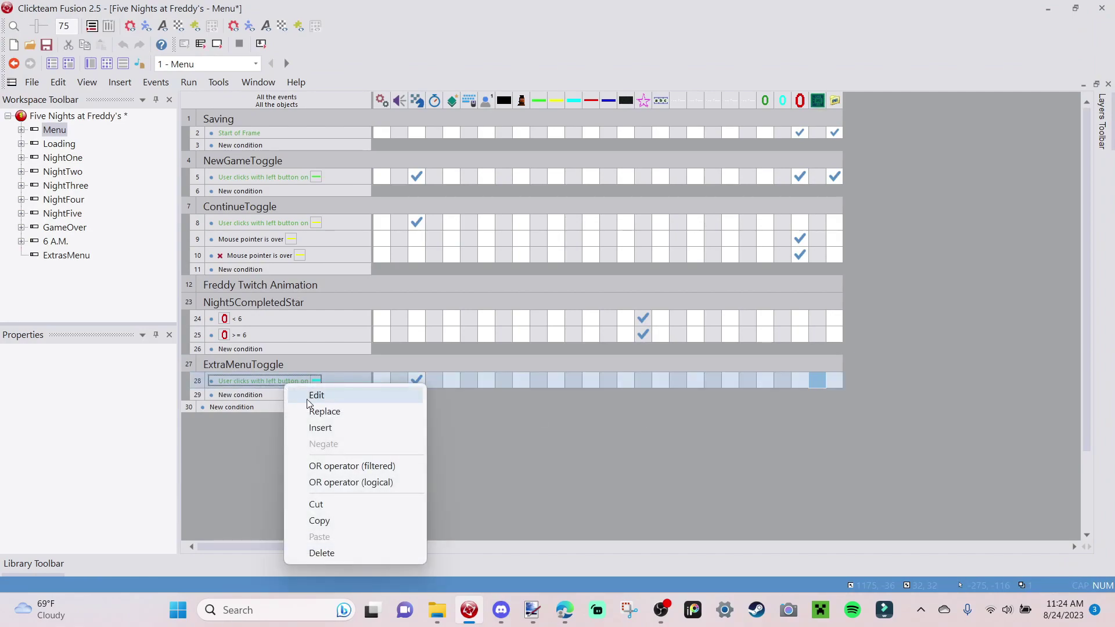
left_click(333, 426)
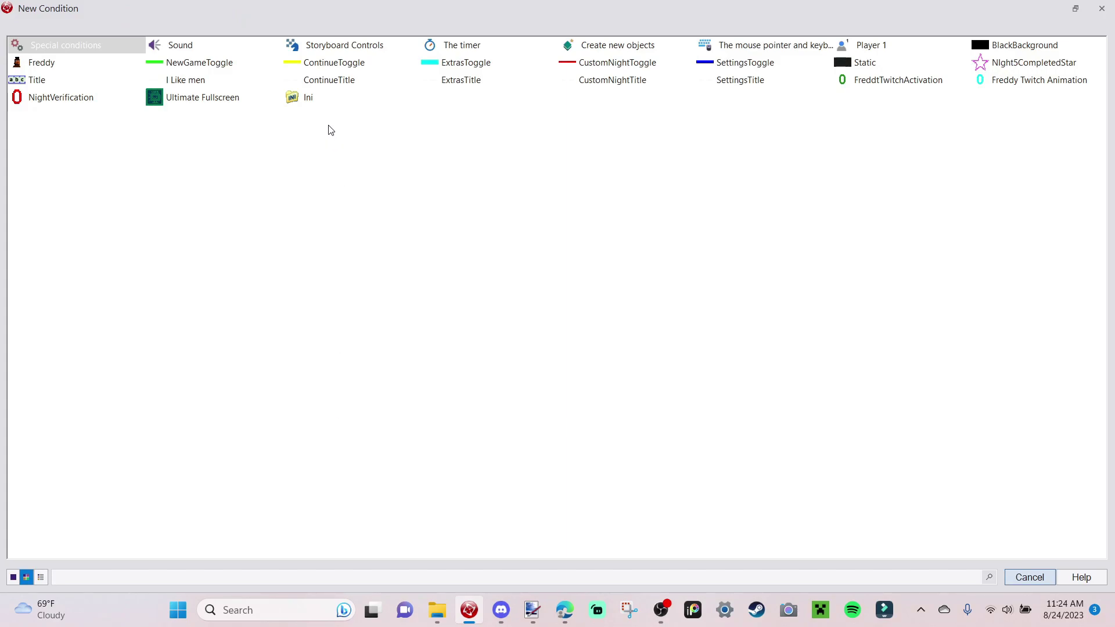
left_click(76, 102)
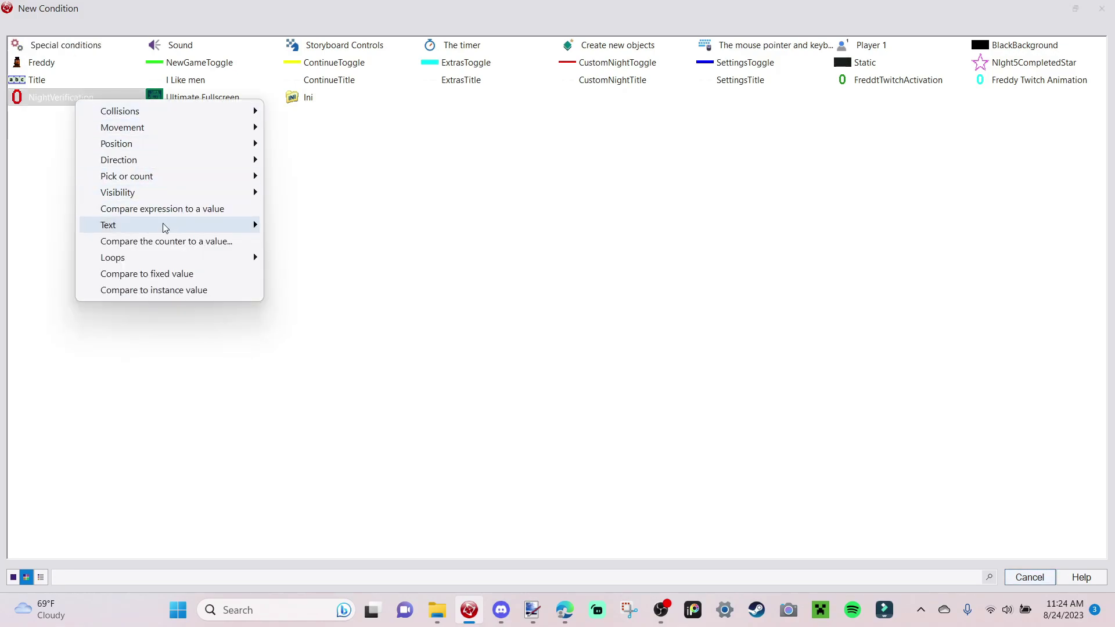
left_click(170, 244)
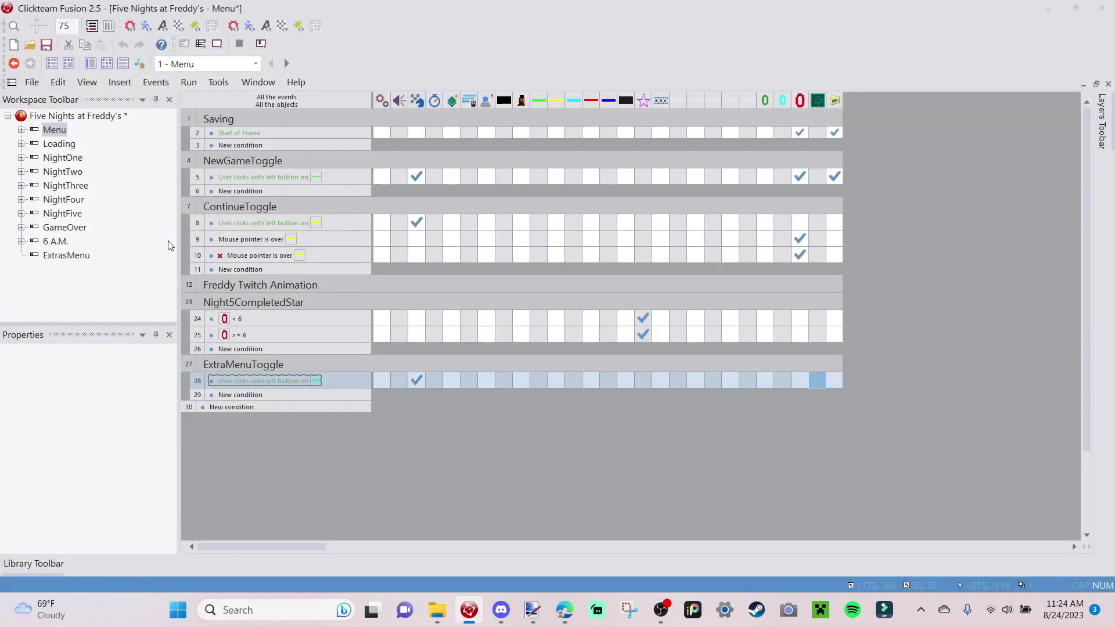
left_click(386, 155)
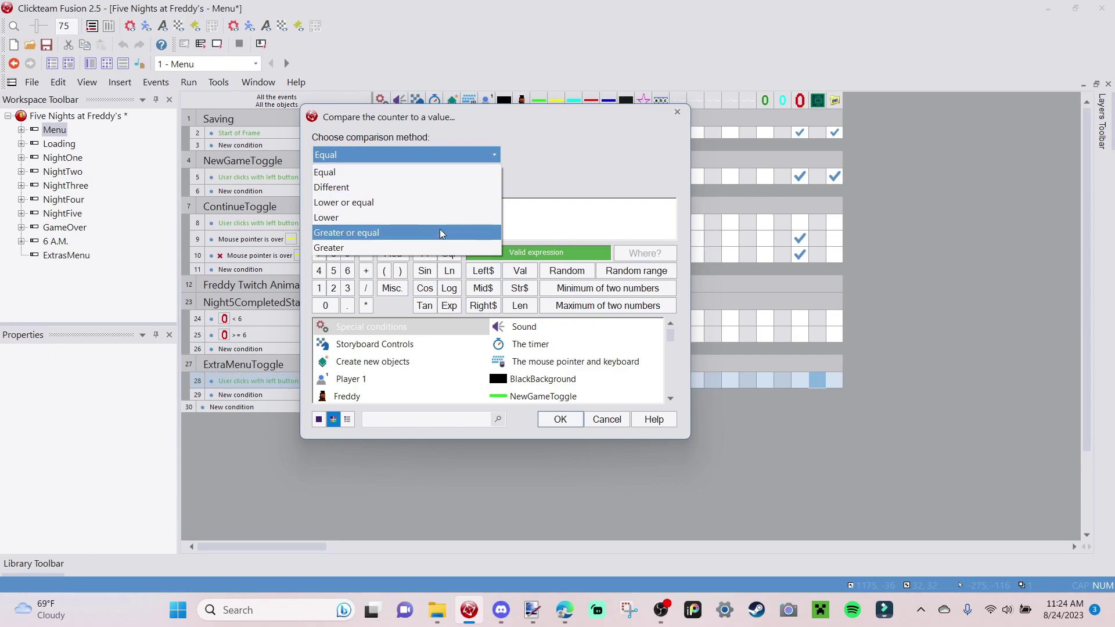
left_click(348, 247)
type("5")
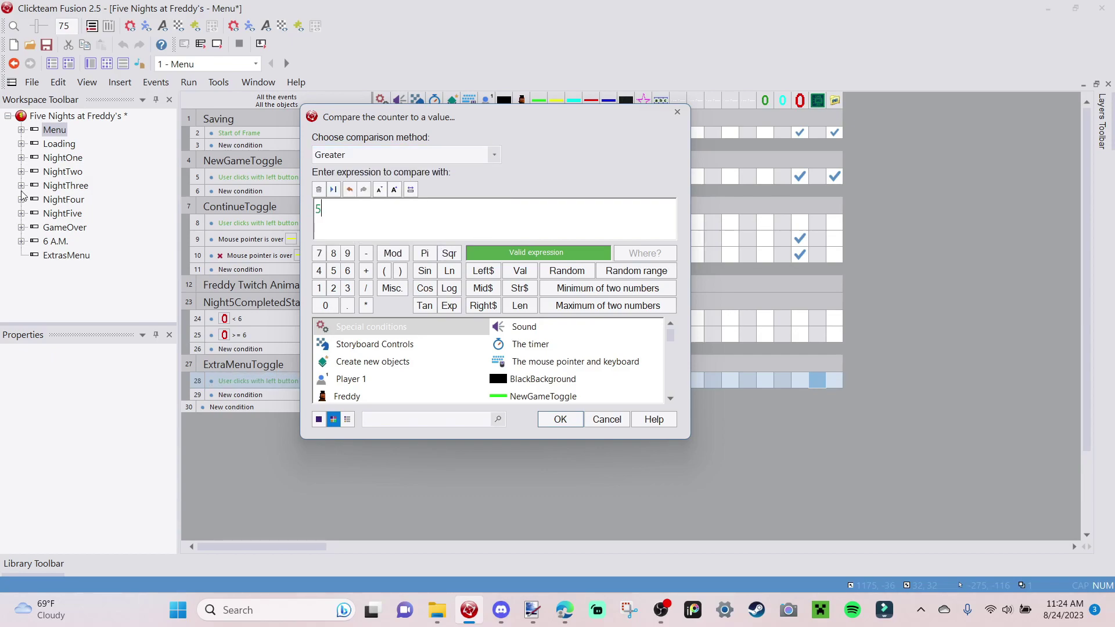
key("Return")
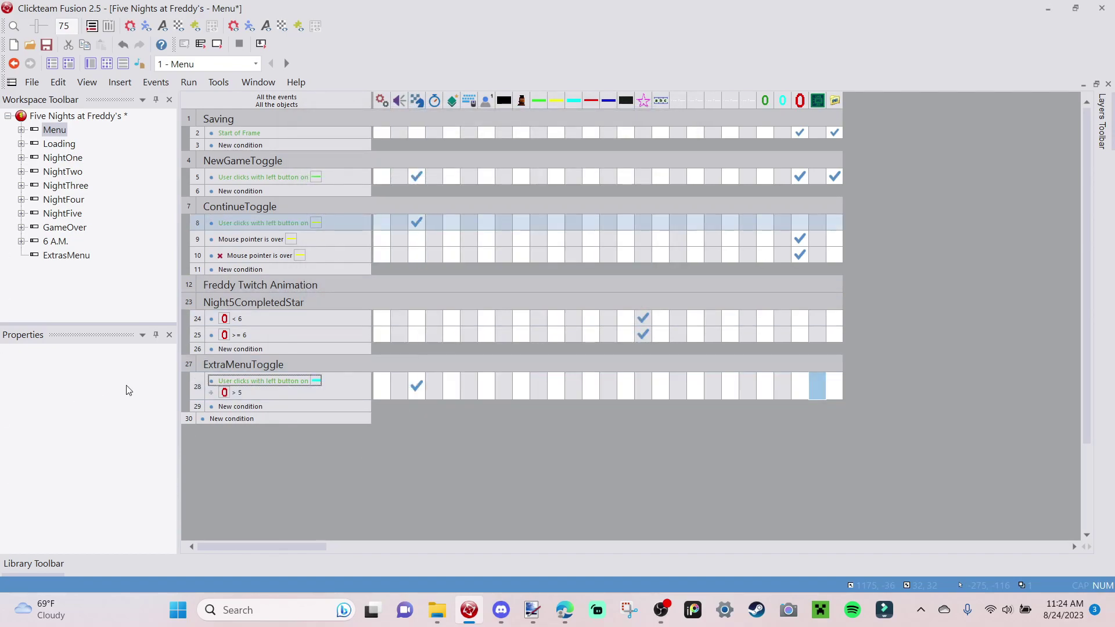
Run the game twice to test the Extras option on its menu, closing the game window at the end.
left_click(218, 45)
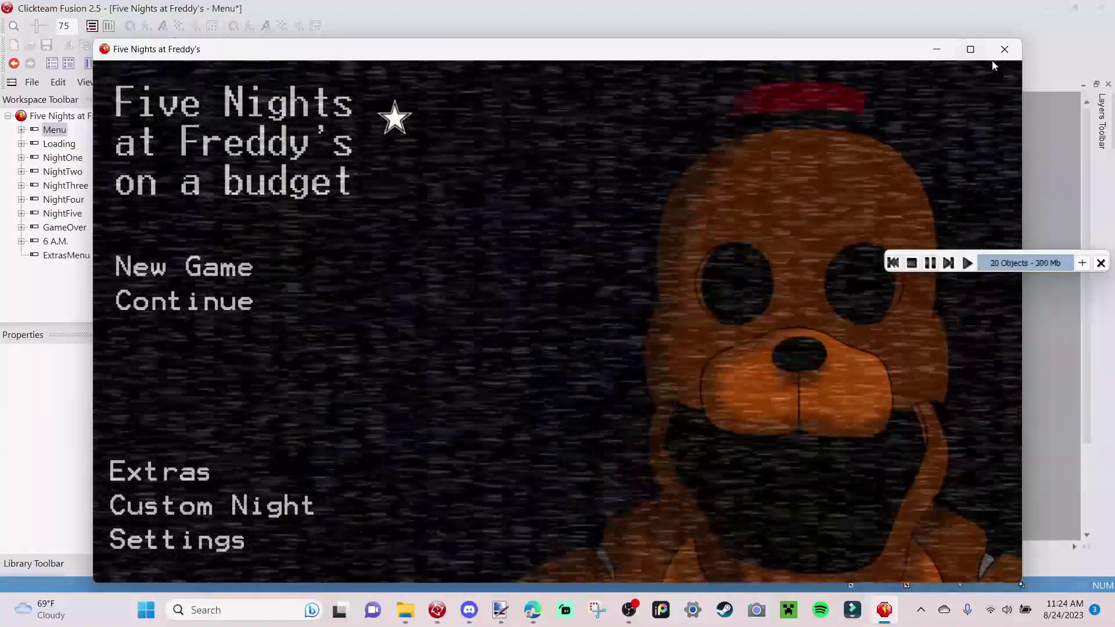
left_click(150, 475)
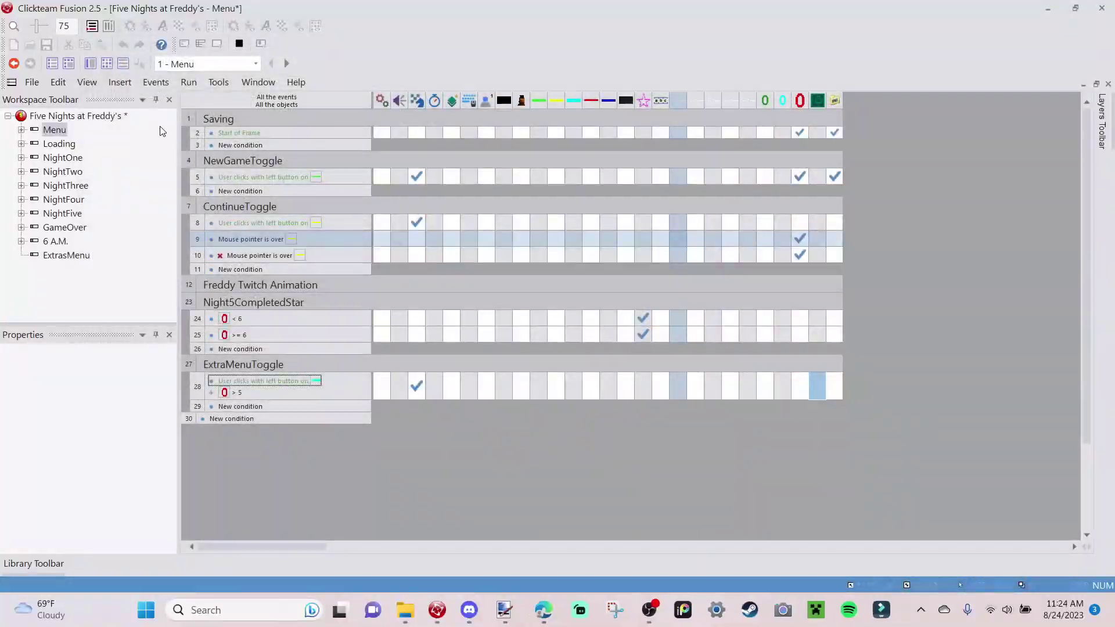
left_click(200, 44)
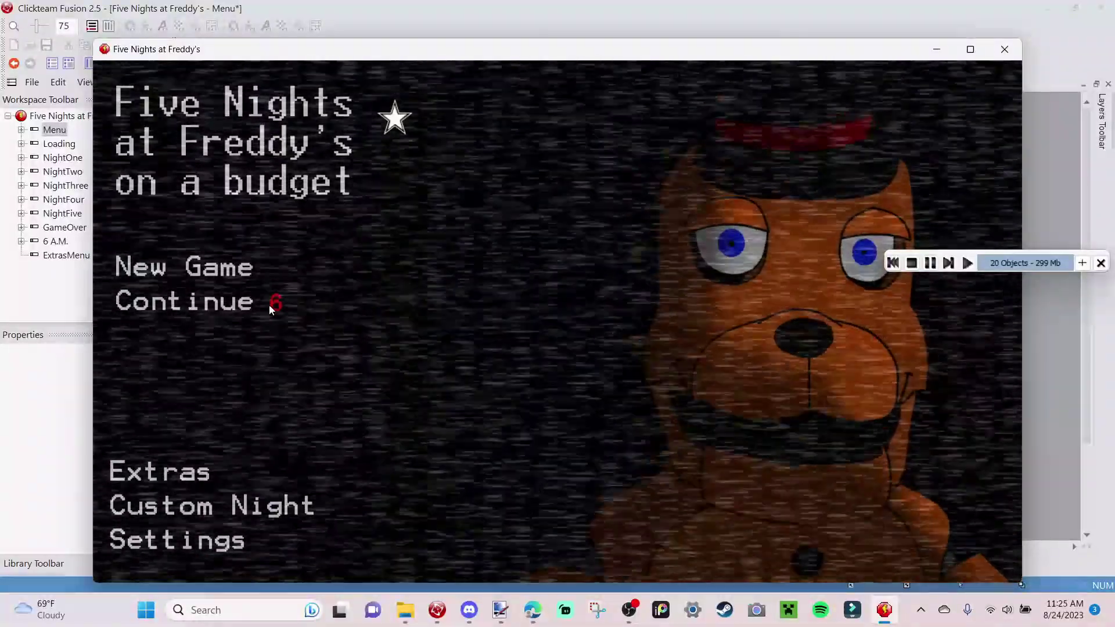
left_click(173, 462)
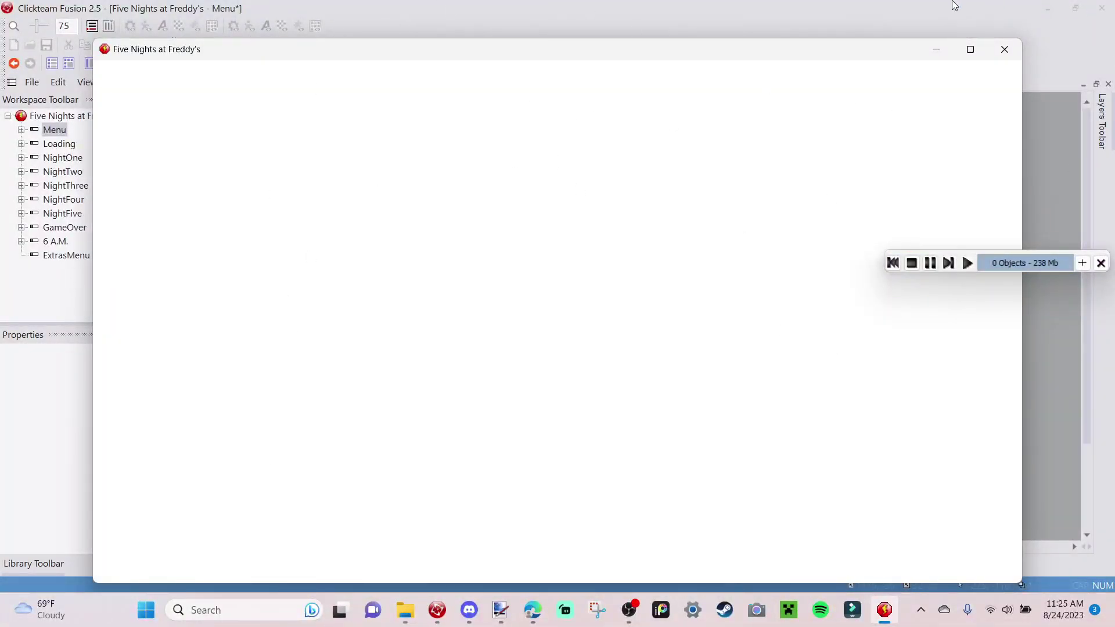
left_click(1005, 49)
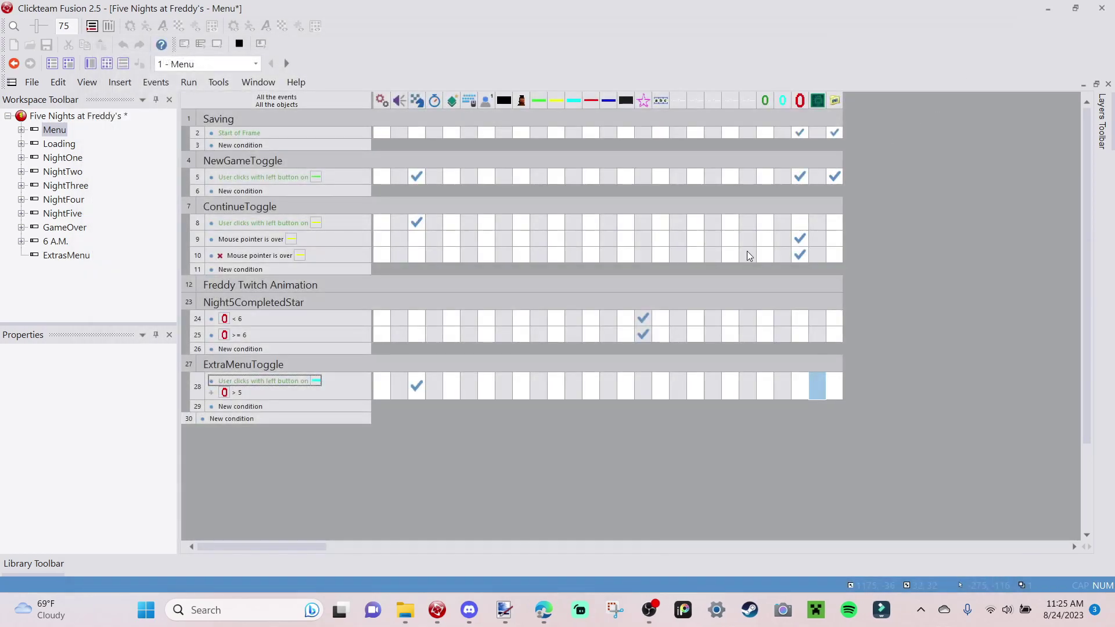
Open the Five Nights at Freddy's configuration file in MMFApplications, set Night to 3, save it, and switch back to Clickteam Fusion.
mouse_move(437, 619)
left_click(428, 552)
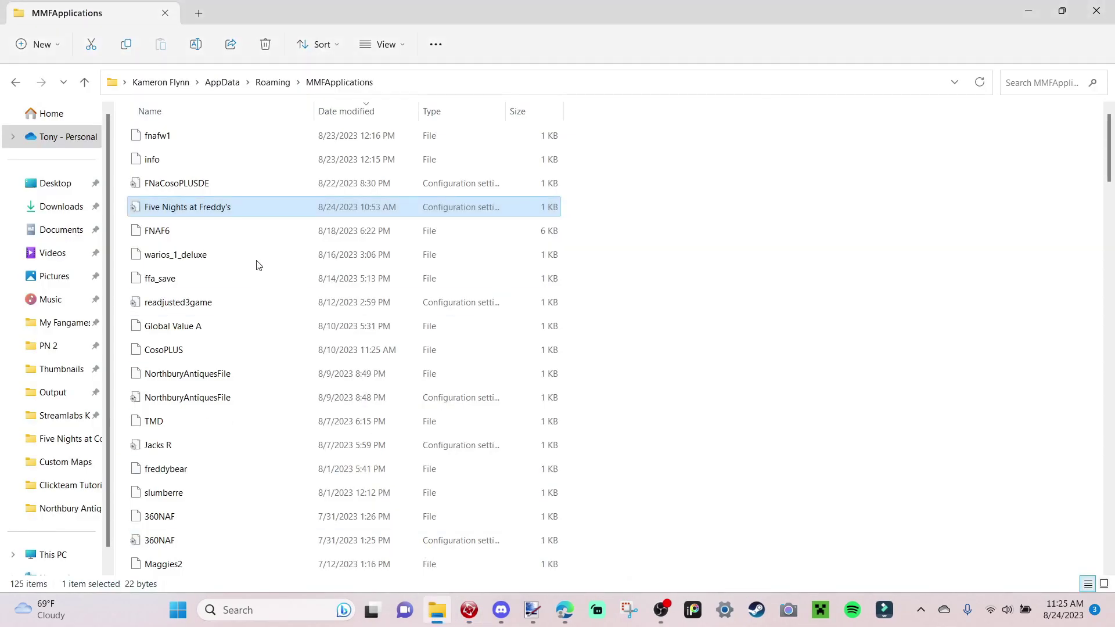
double_click(214, 206)
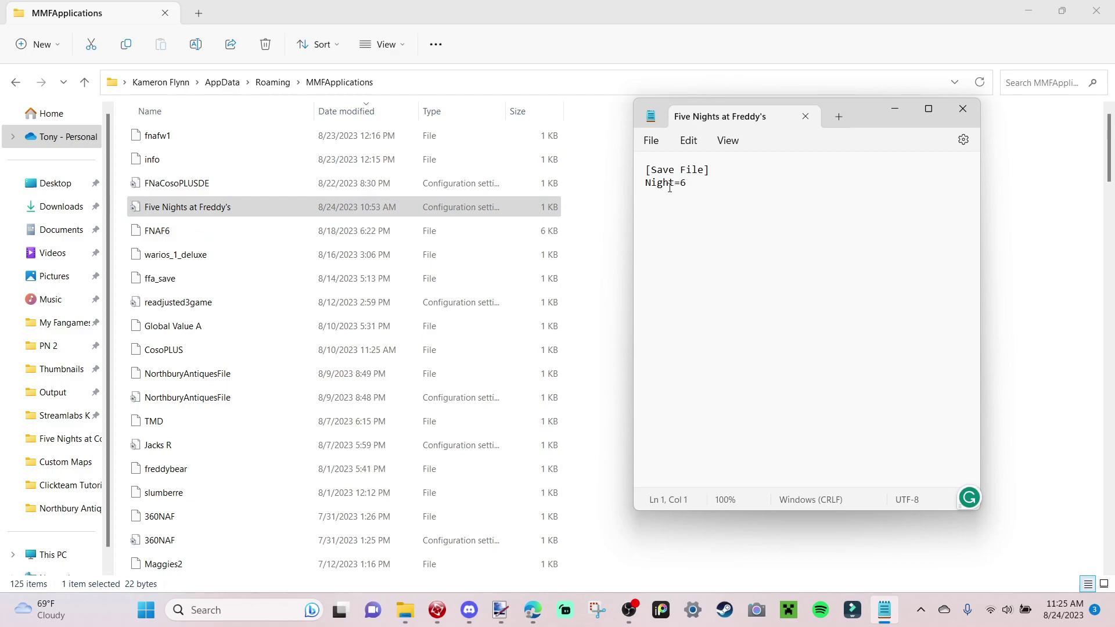
left_click(692, 196)
key("BackSpace")
type("3")
left_click(962, 109)
left_click(706, 350)
left_click(469, 610)
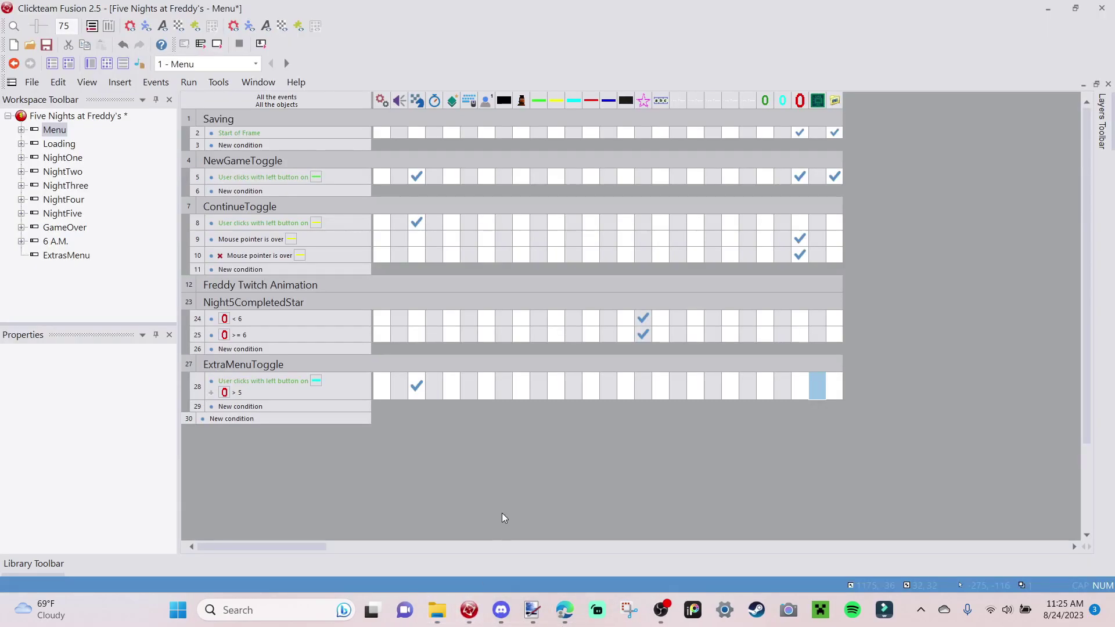
Run the game twice with the edited save file to check the Extras option, closing the window each time.
left_click(218, 45)
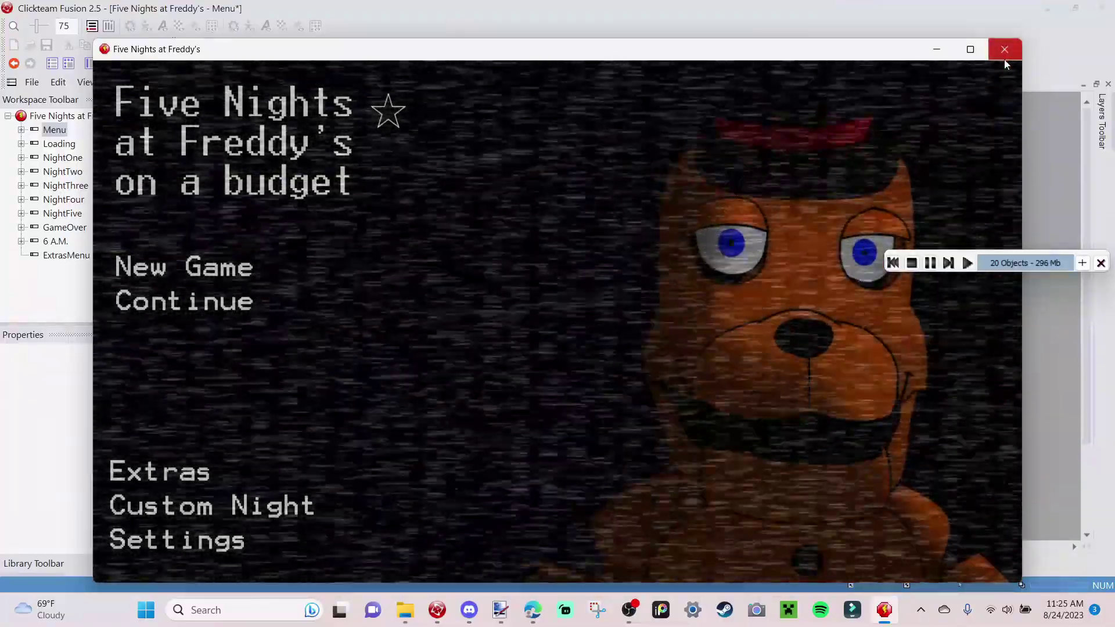
left_click(1004, 51)
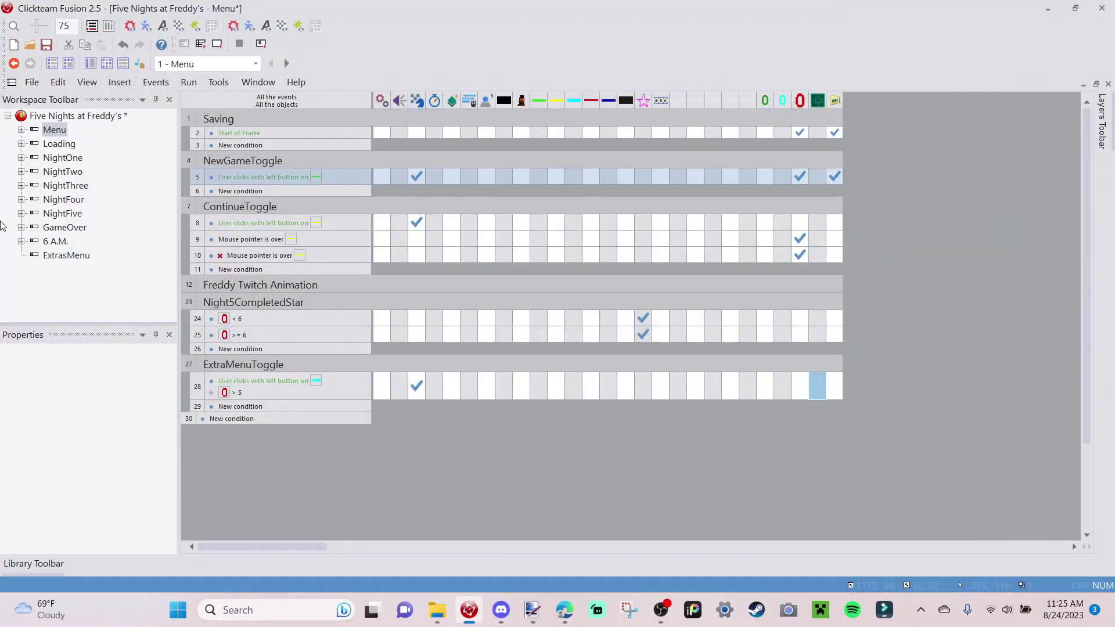
key("F7")
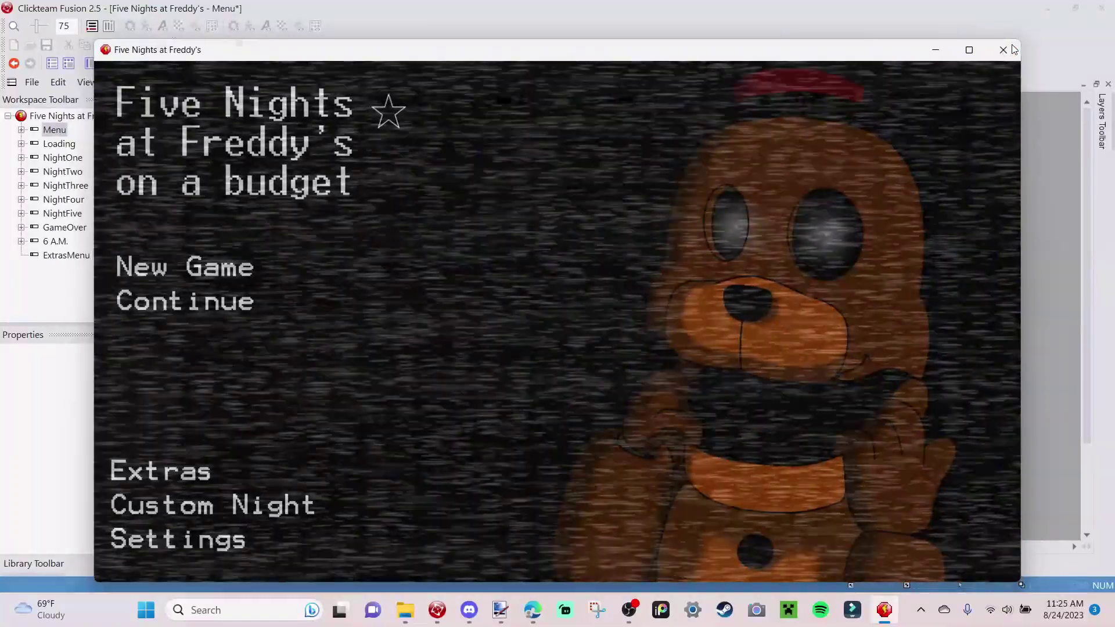
left_click(1005, 49)
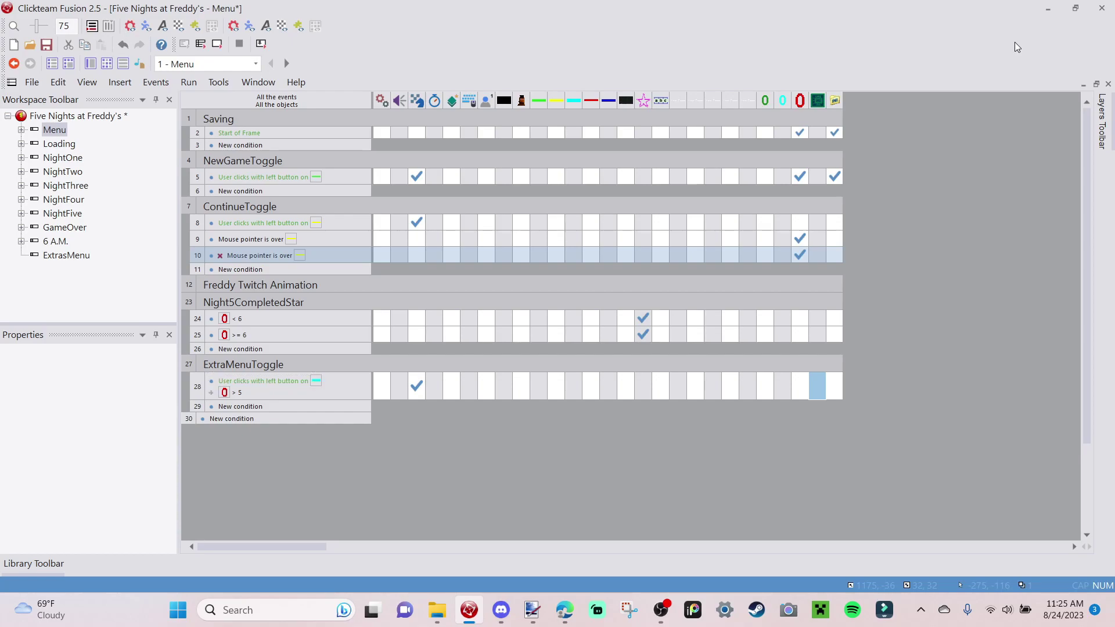
Add a Start of Frame event to the ExtraMenuToggle group.
double_click(222, 408)
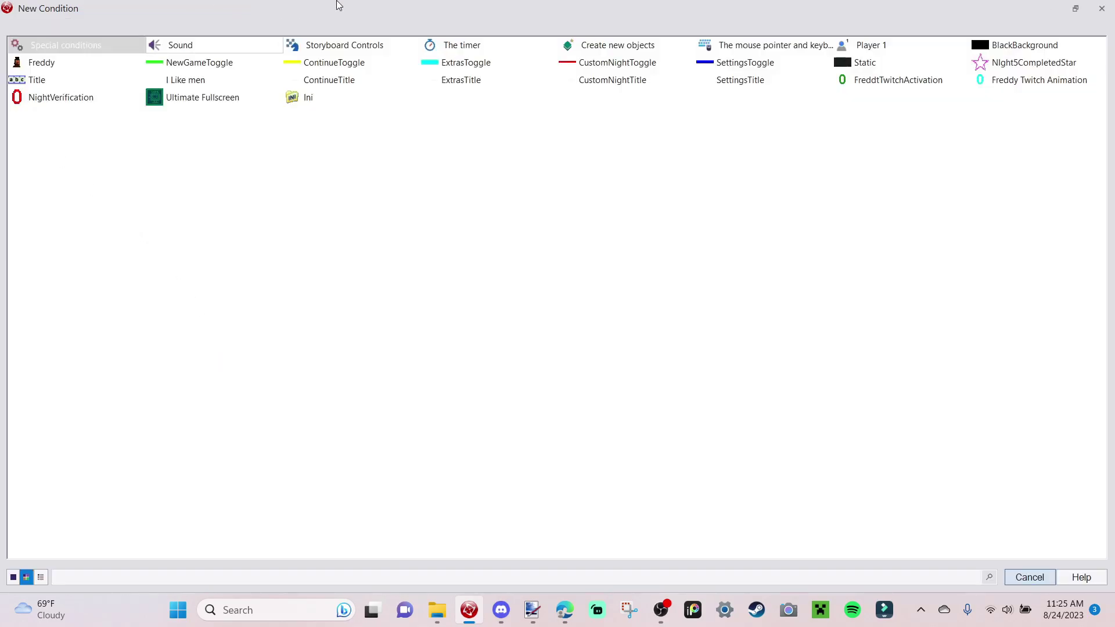
left_click(345, 51)
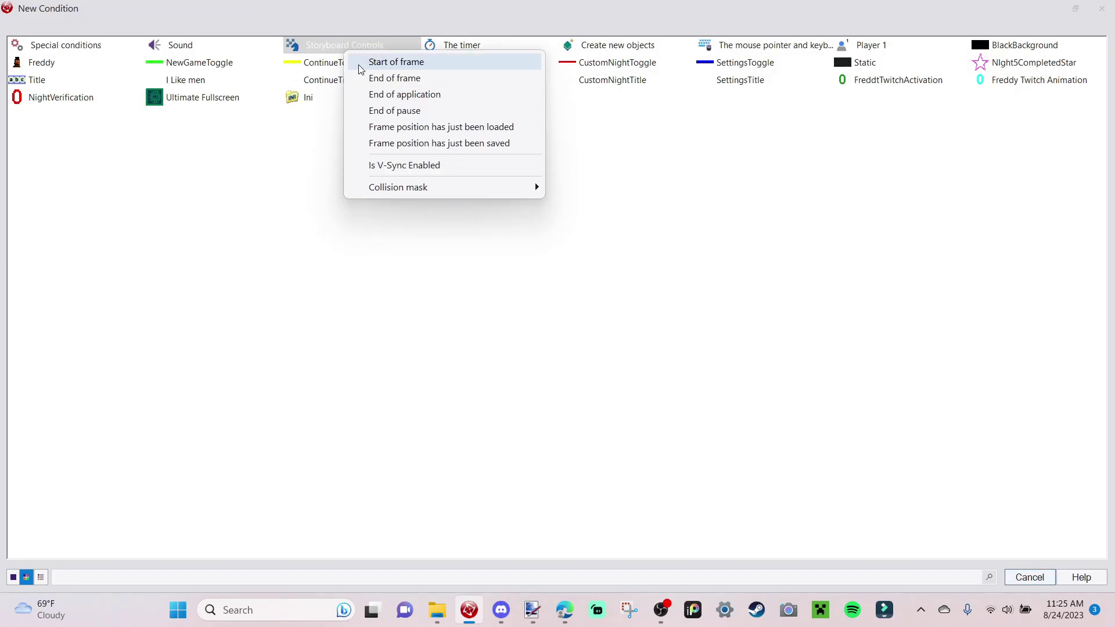
left_click(431, 62)
Insert a NightVerification Lower or equal 5 condition into the group's Start of Frame event and move that event above the ExtrasToggle click event.
right_click(231, 402)
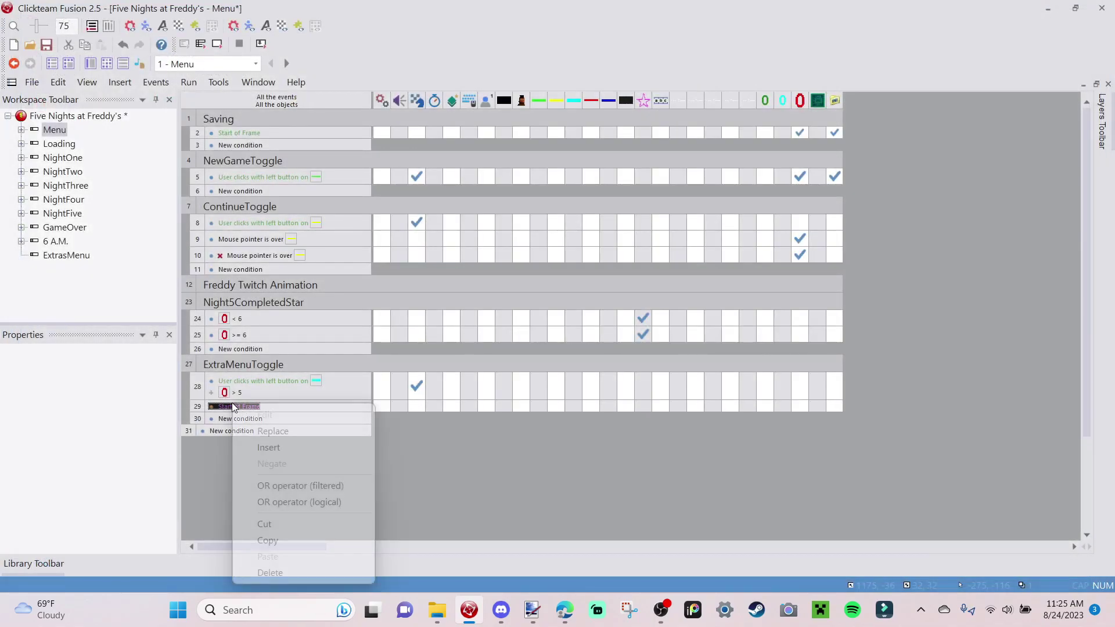
left_click(277, 441)
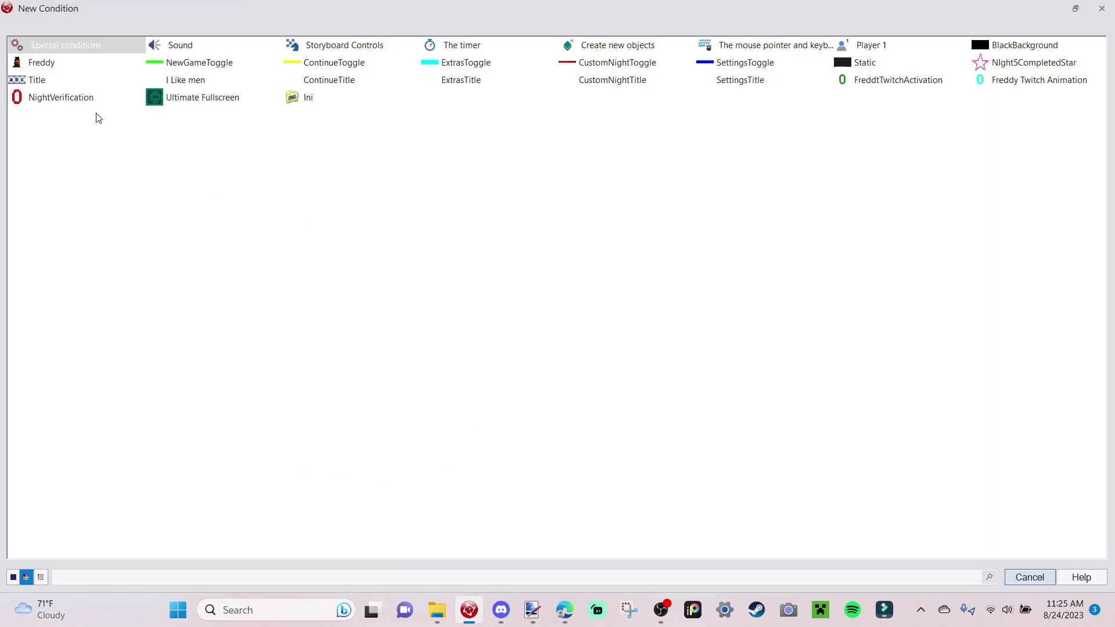
left_click(78, 96)
left_click(177, 240)
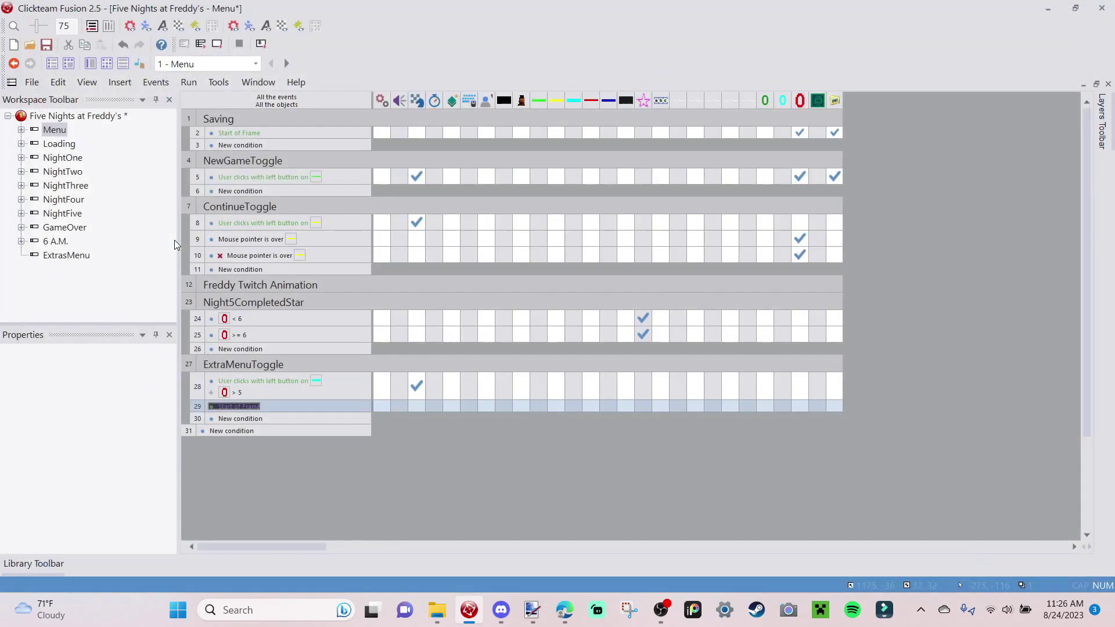
left_click(406, 155)
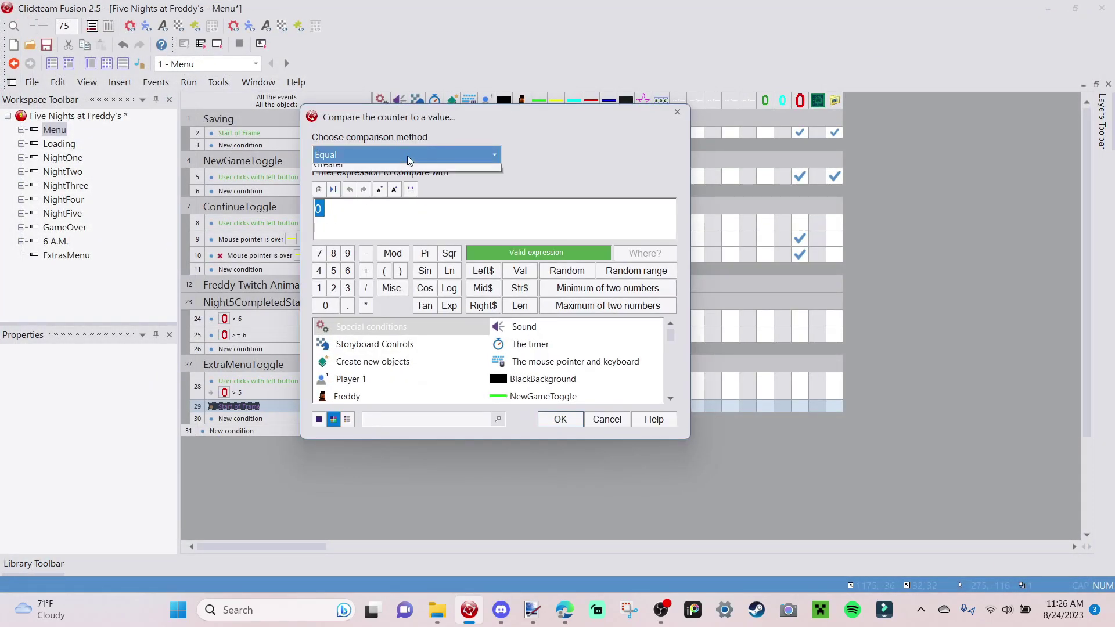
left_click(388, 203)
type("5")
key("Return")
left_click_drag(200, 405, 199, 384)
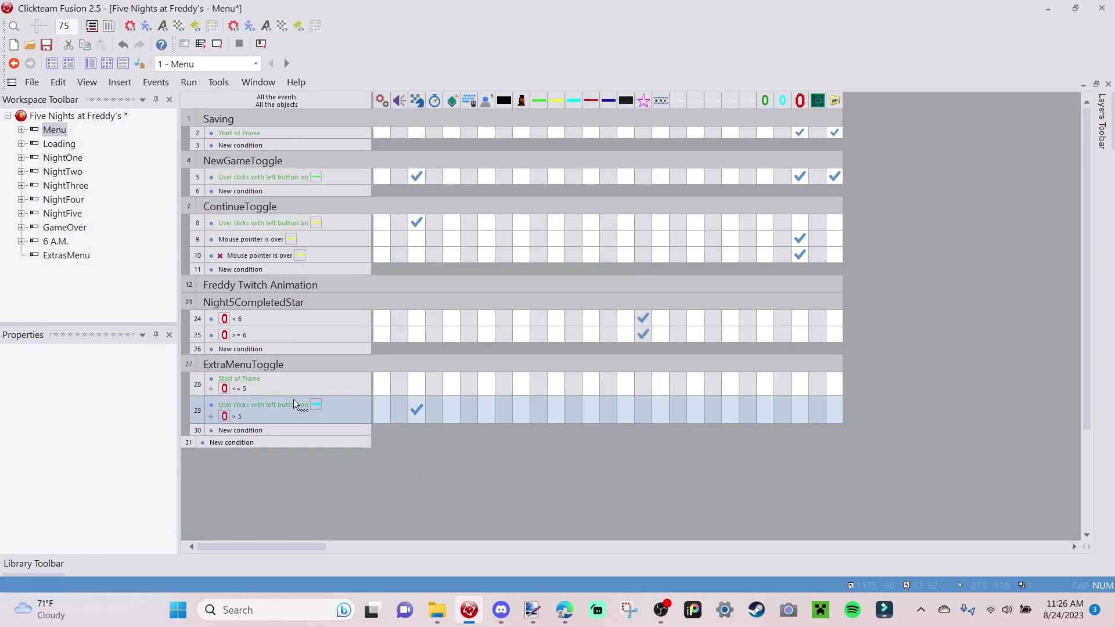
Give the ExtraMenuToggle group's Start of Frame event an action that makes the ExtrasTitle object invisible.
left_click(259, 388)
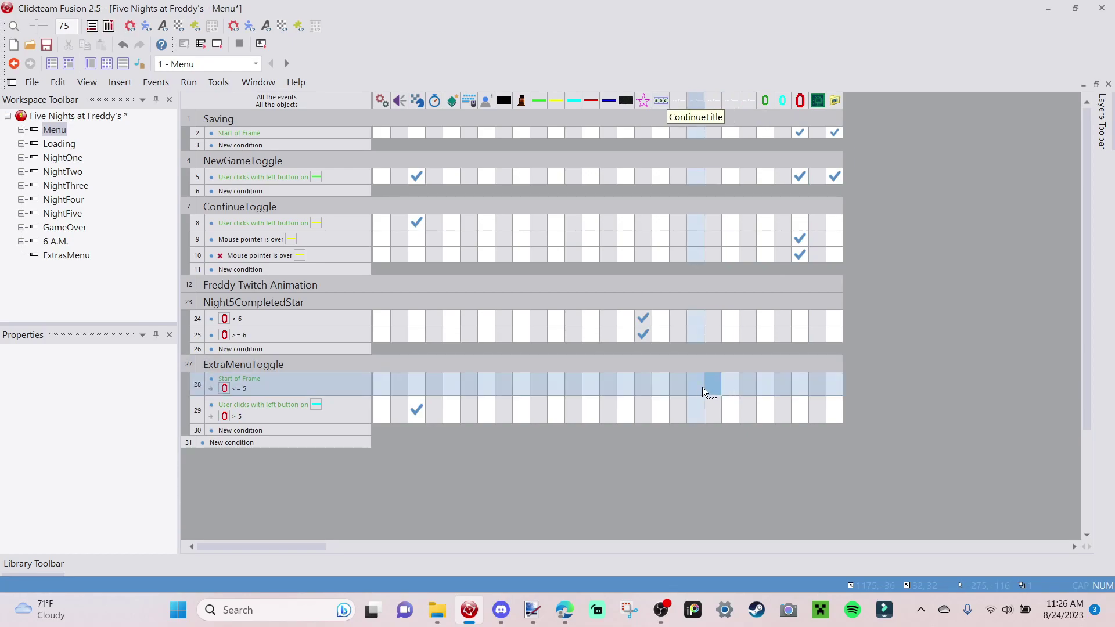
left_click(706, 390)
mouse_move(736, 103)
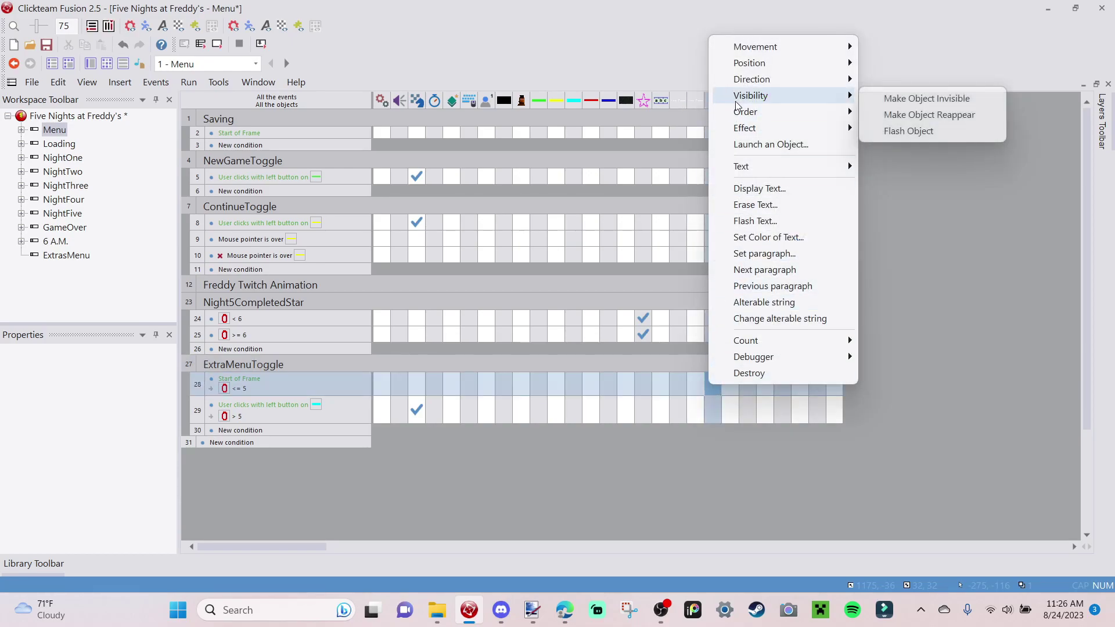
left_click(908, 99)
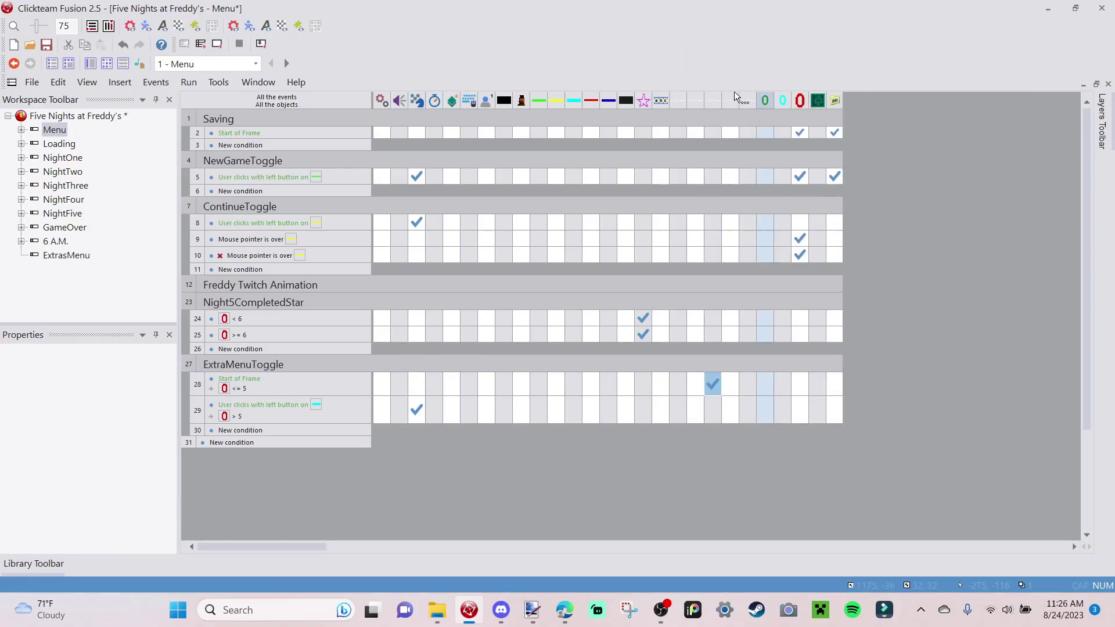
Run the game to check the main menu's Extras option with night five not completed, and close it.
left_click(218, 44)
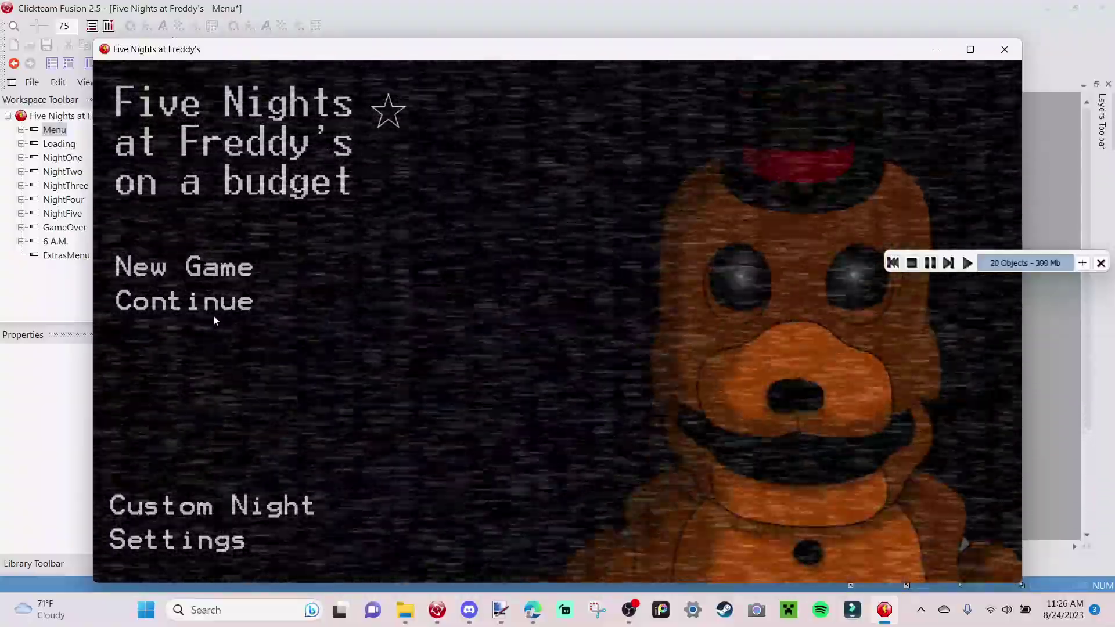
mouse_move(214, 311)
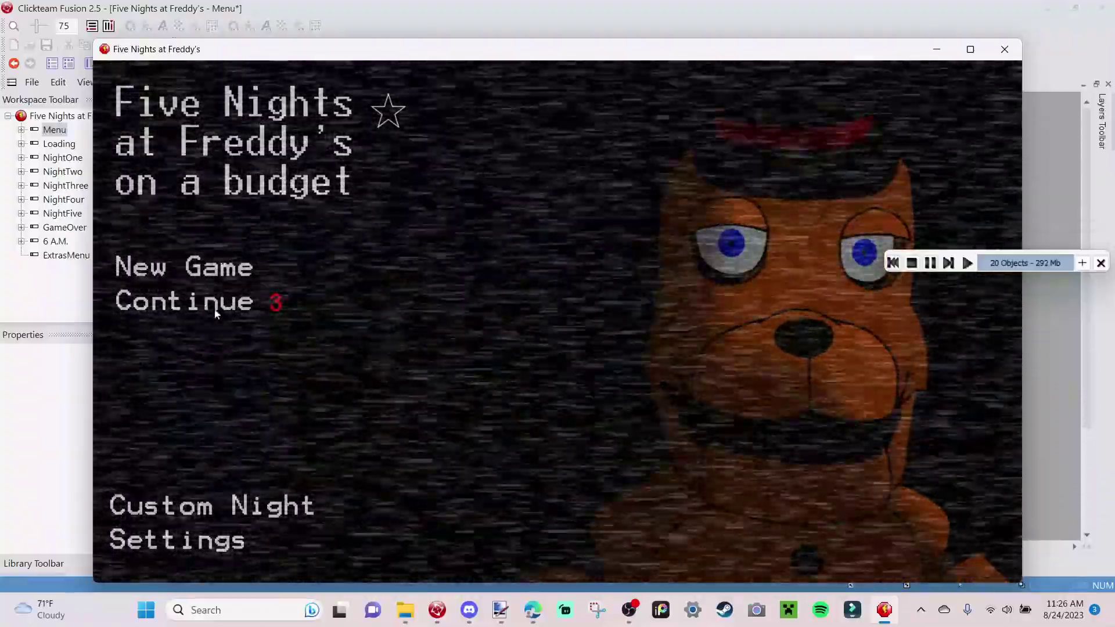
key("alt+F4")
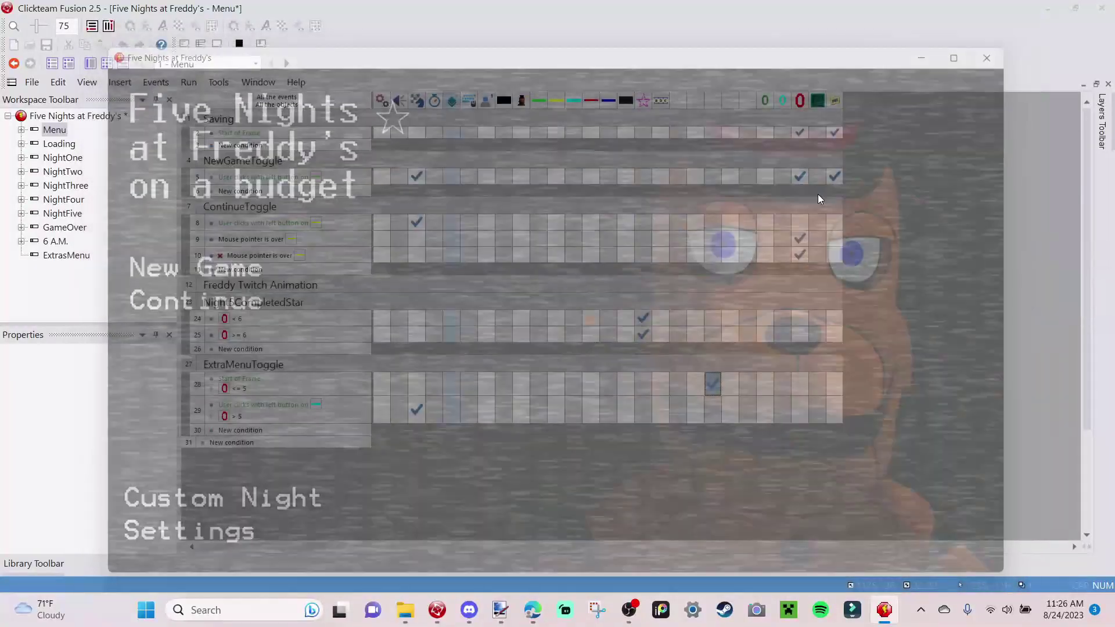
Switch to File Explorer, set Night=6 in the Five Nights at Freddy's save file in MMFApplications, and save it.
left_click(430, 615)
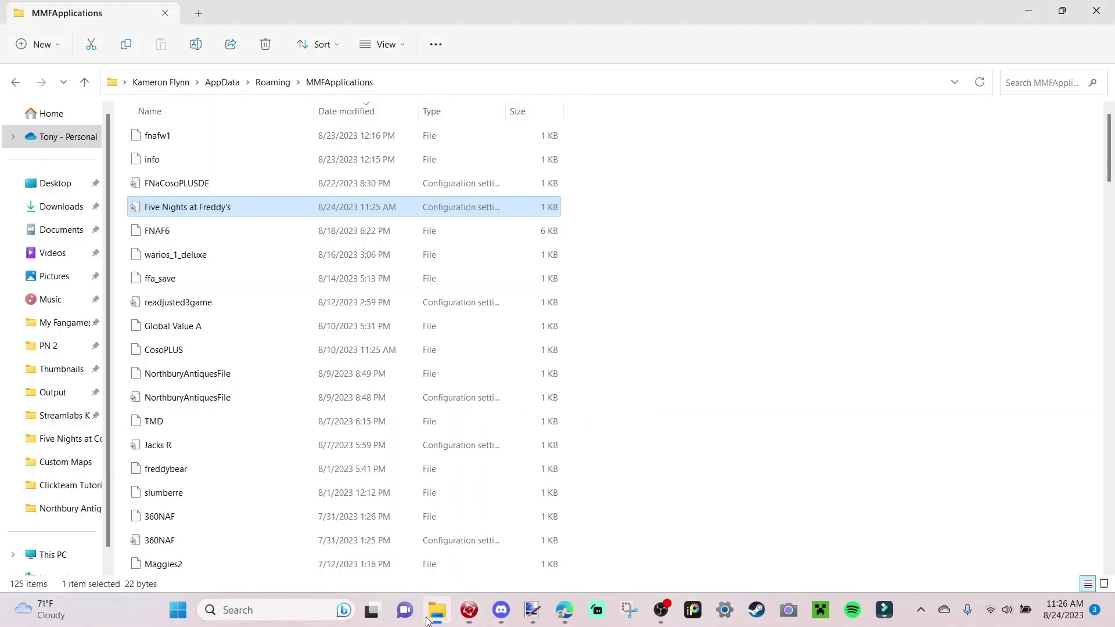
double_click(214, 210)
double_click(683, 181)
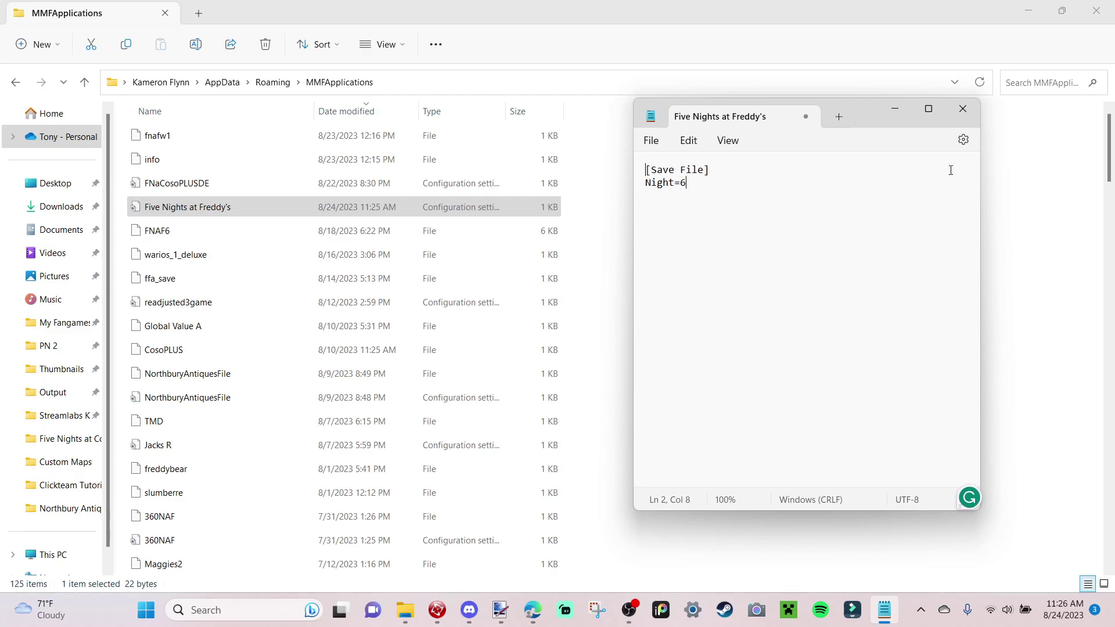
left_click(964, 109)
left_click(707, 350)
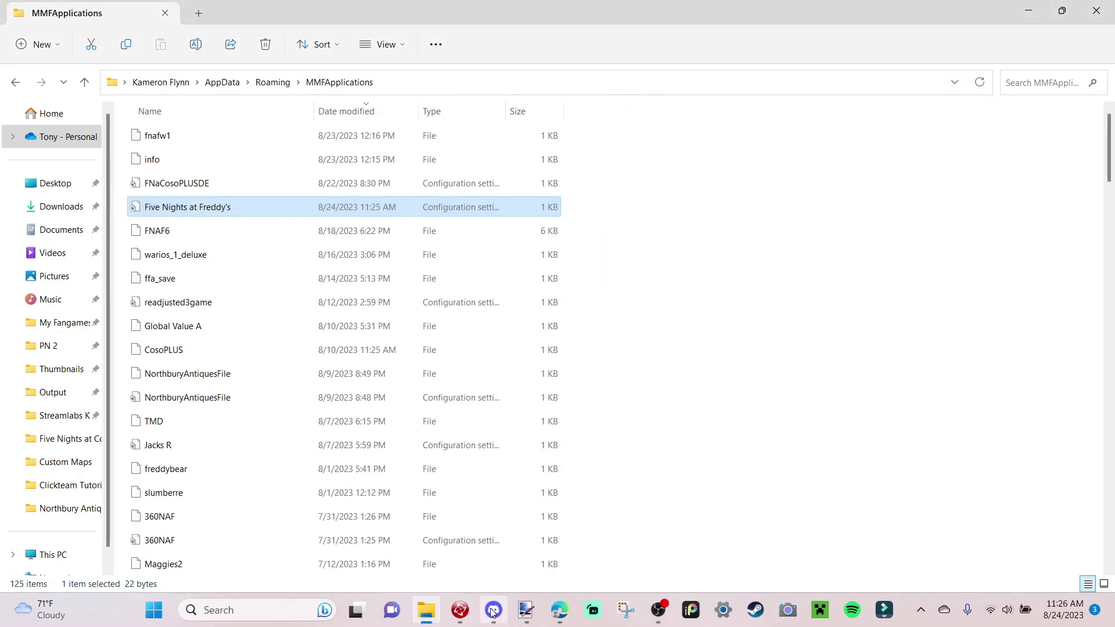
Switch back to Clickteam Fusion and run the game twice to check the Extras option with Night=6, closing it each time.
left_click(471, 609)
left_click(216, 46)
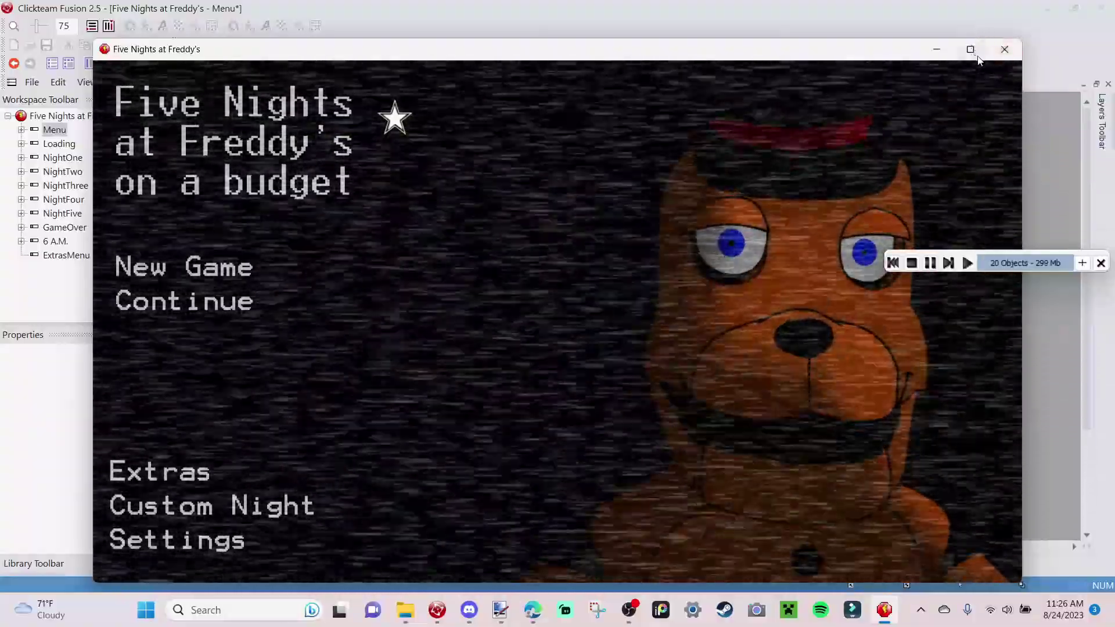
left_click(1004, 49)
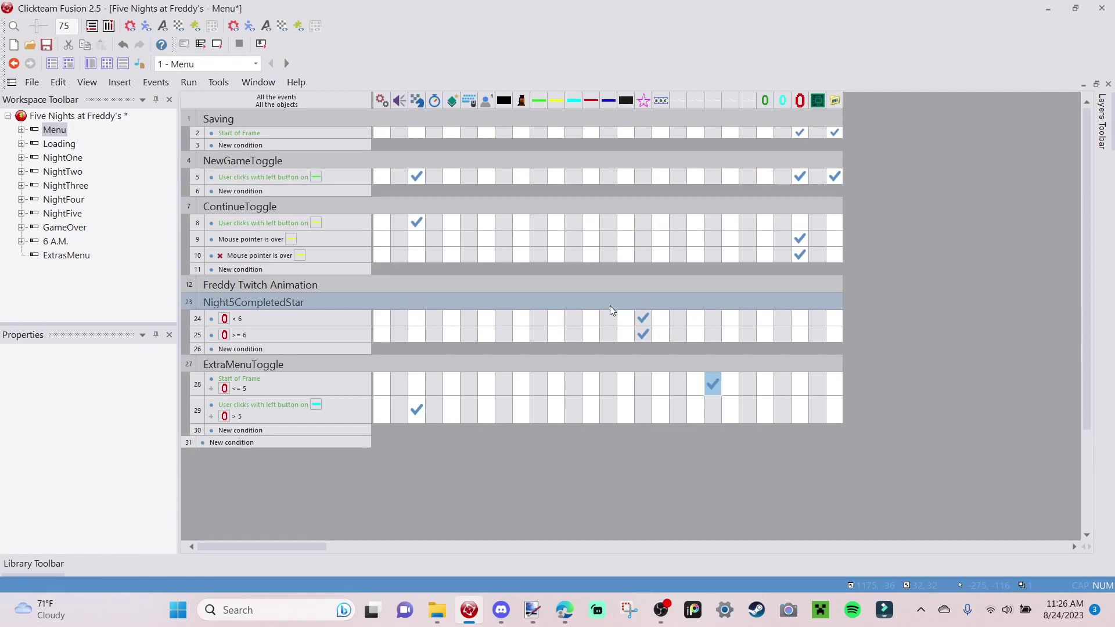
left_click(214, 46)
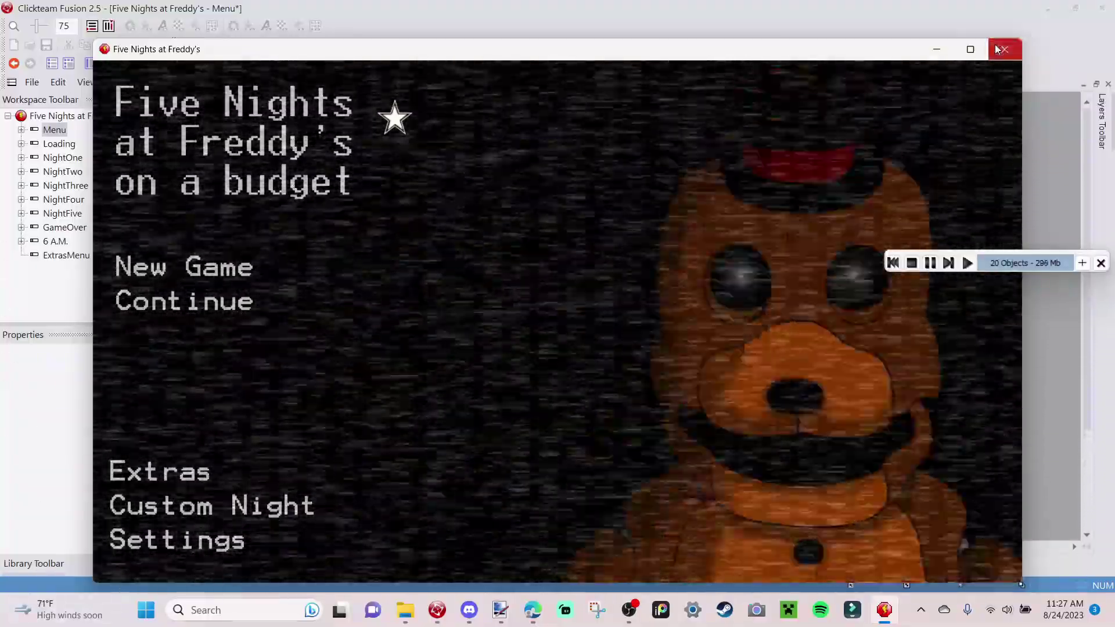
left_click(997, 50)
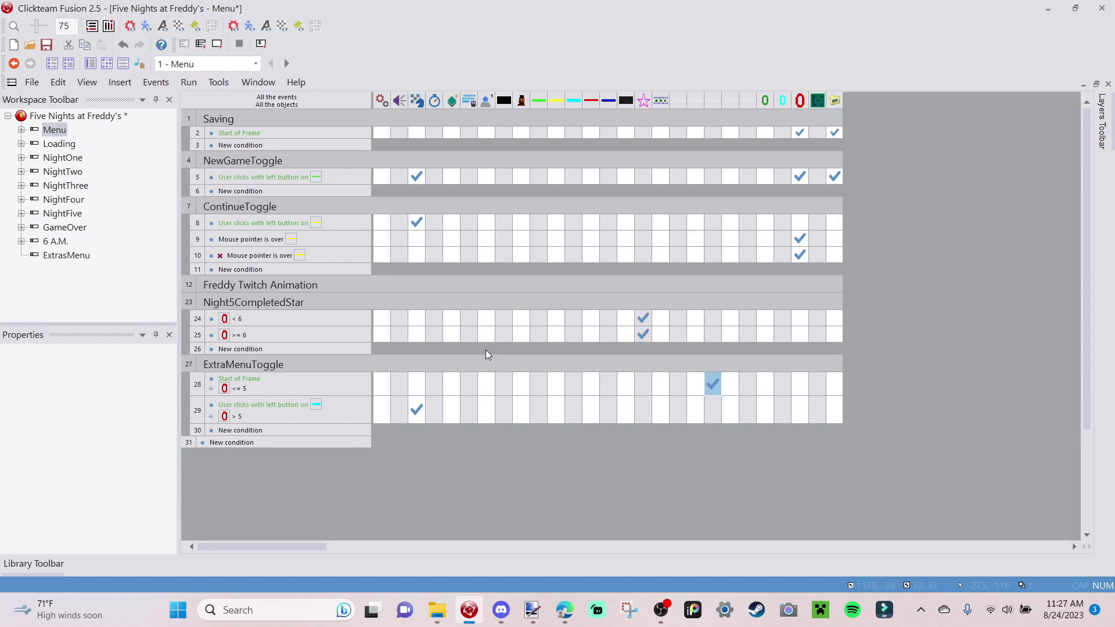
Open the ExtrasMenu frame and insert an Active object at its upper-left corner.
left_click(558, 302)
double_click(83, 260)
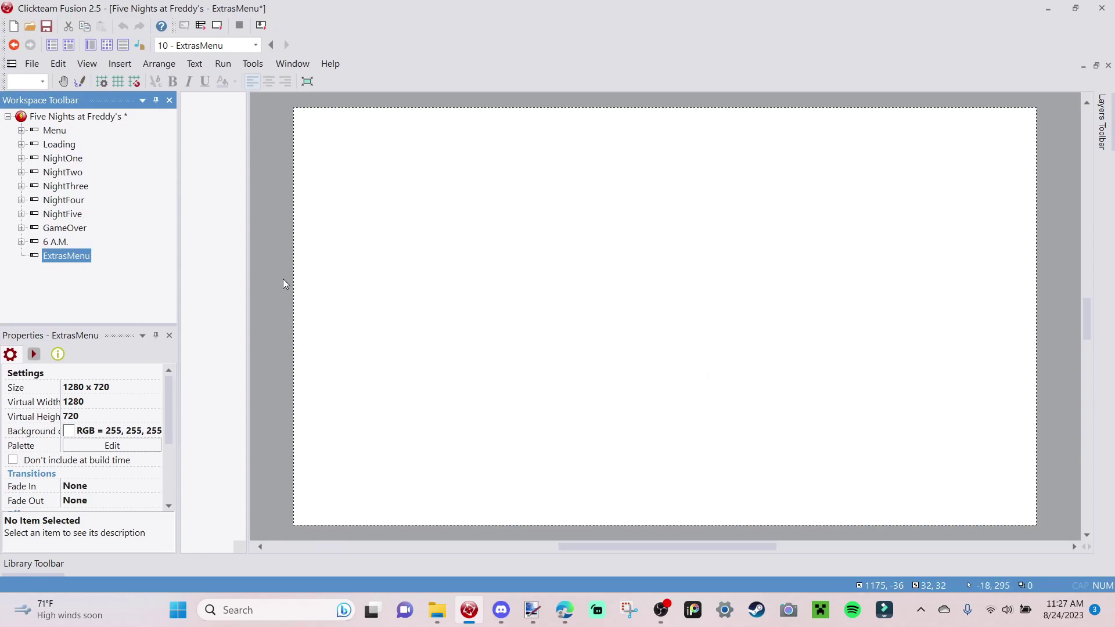
right_click(403, 204)
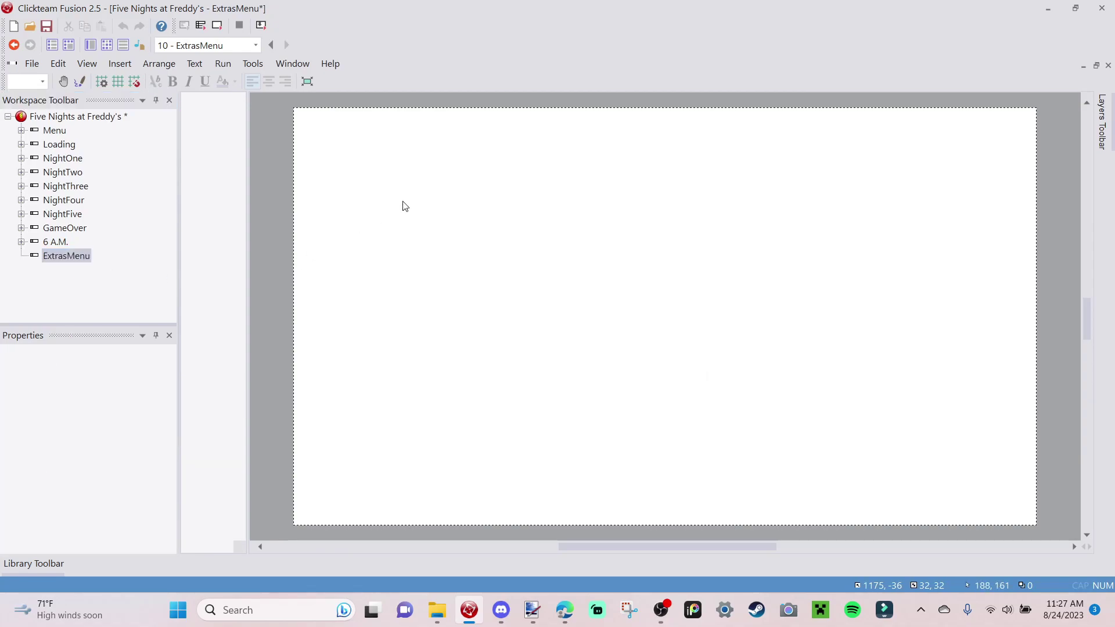
left_click(437, 229)
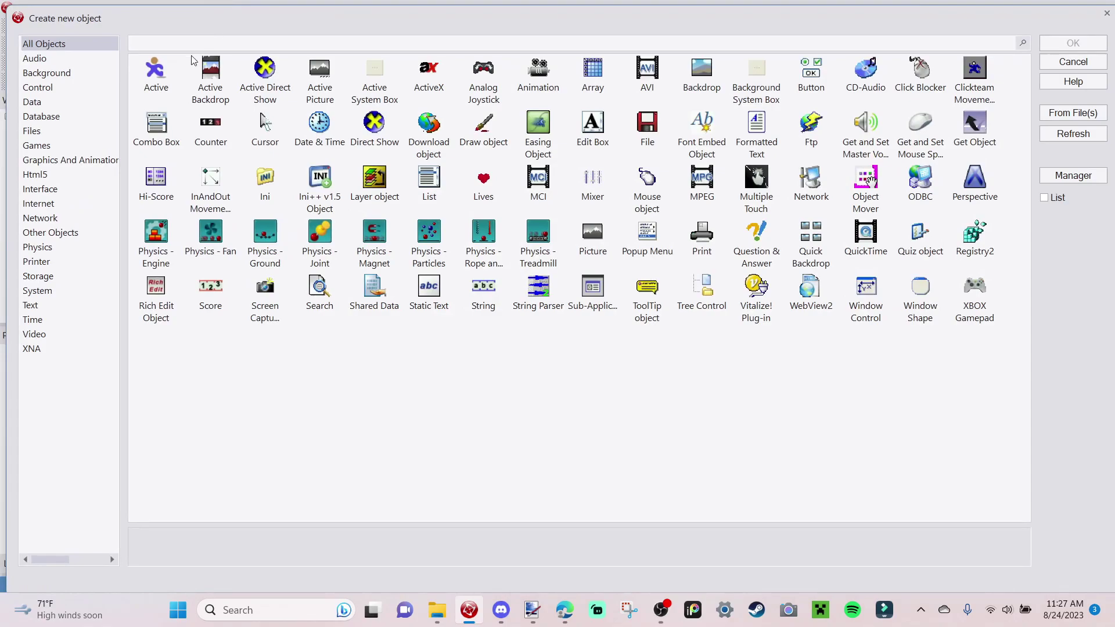
left_click(1073, 43)
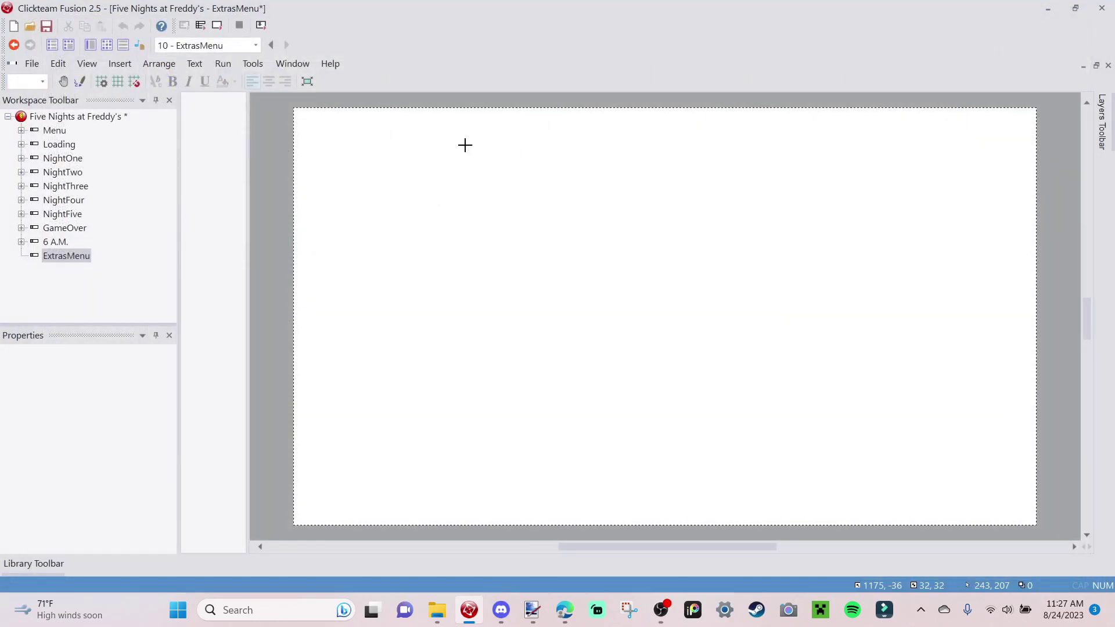
left_click(300, 114)
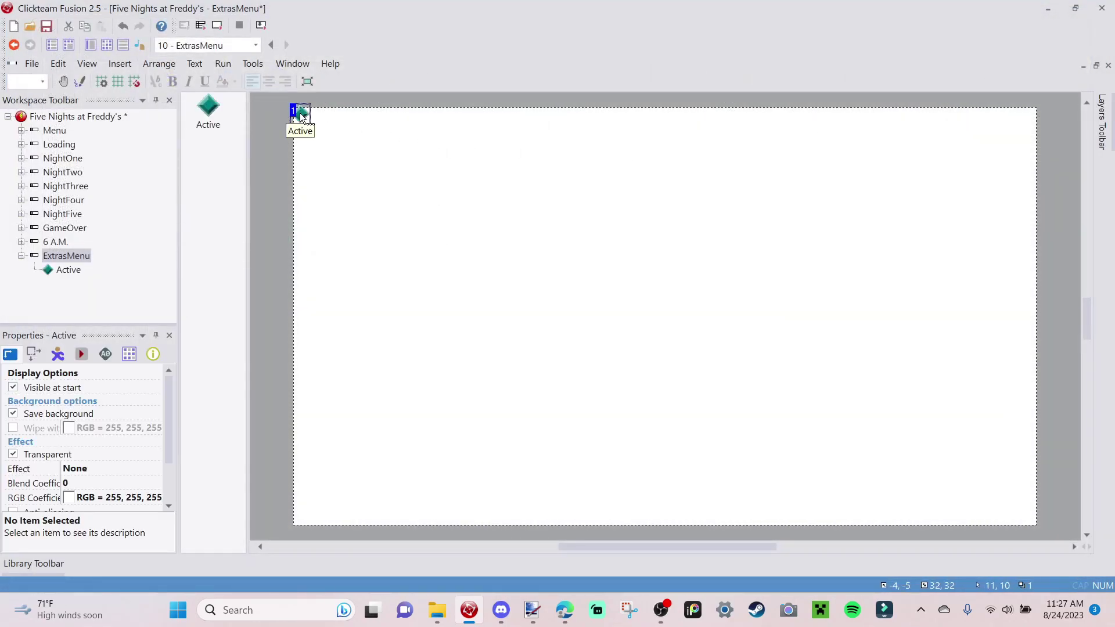
Rename the Active object in the ExtrasMenu frame as Background.
right_click(302, 119)
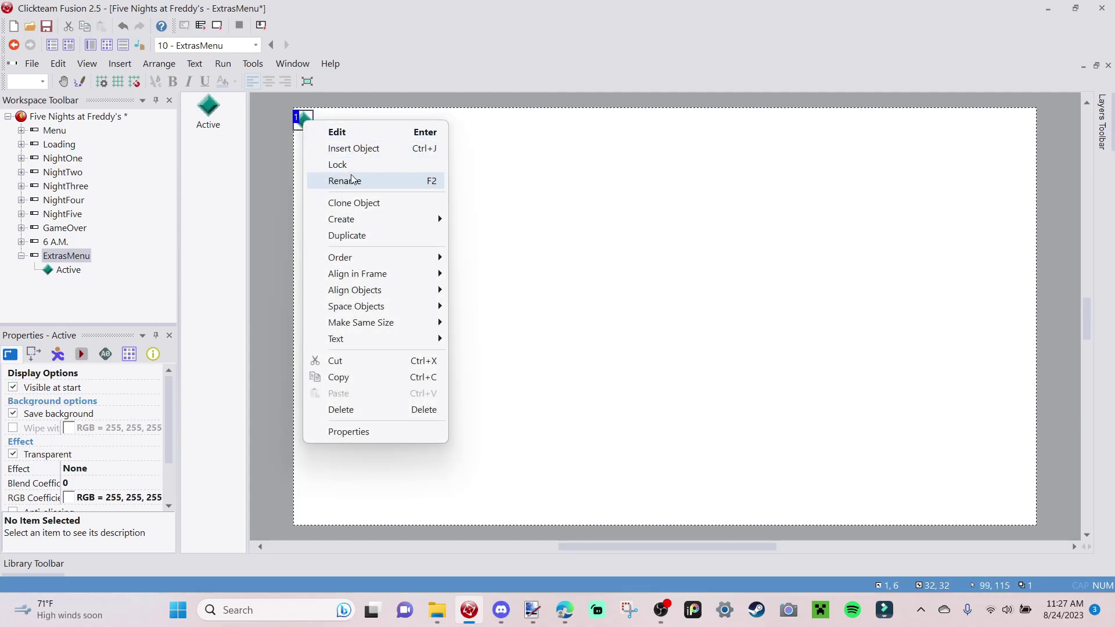
left_click(351, 175)
type("Backgr")
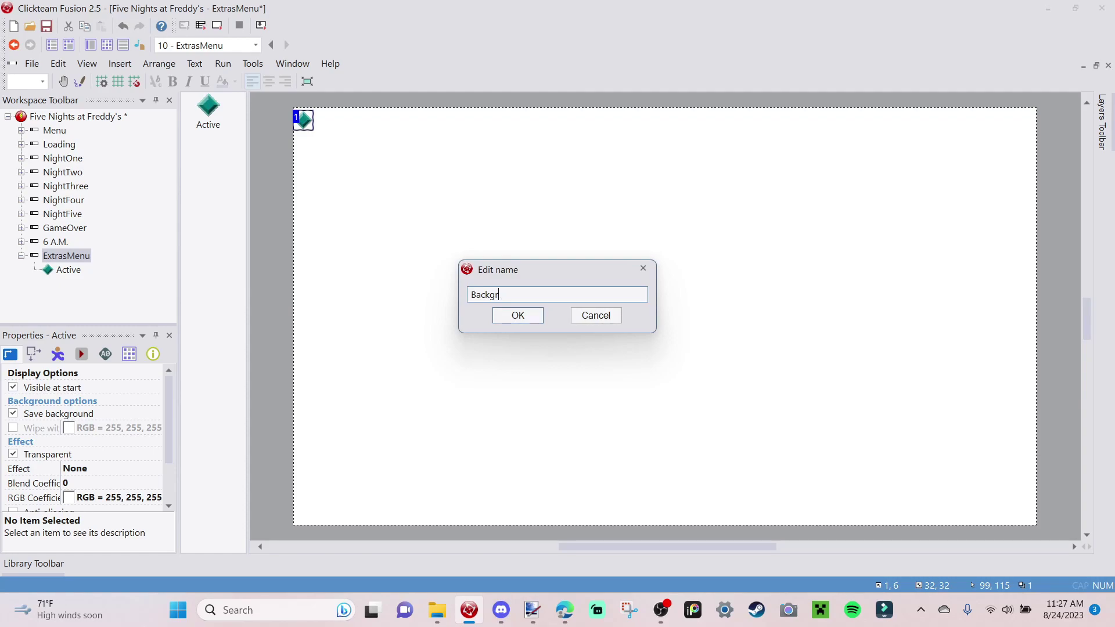
type("ound")
key("Return")
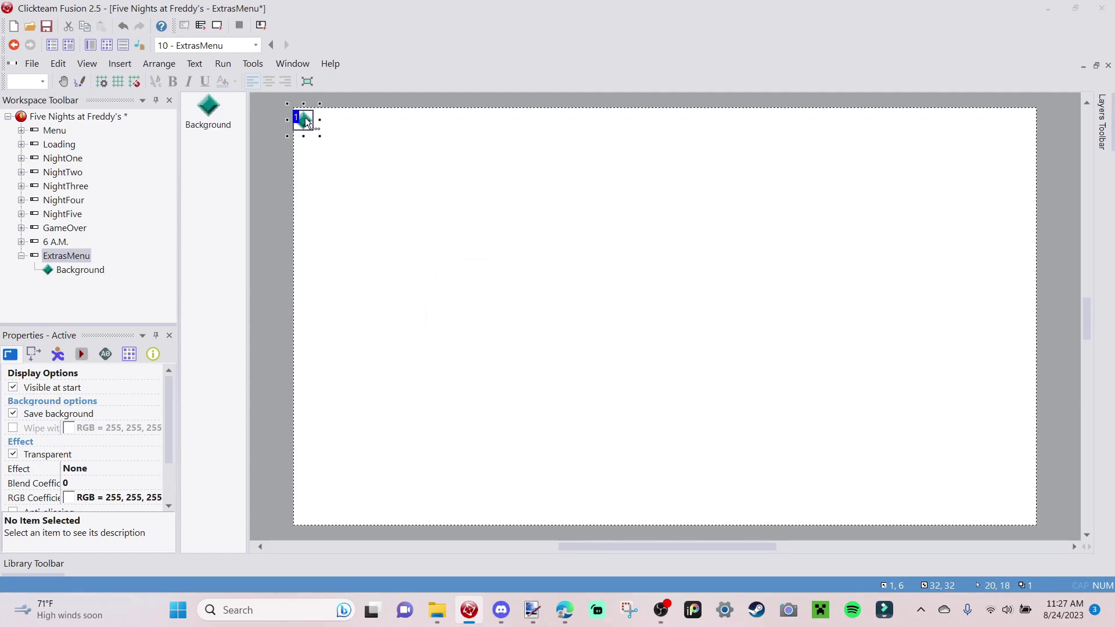
Clear the Background object's image and resize its canvas to 1280 by 720 without stretching.
double_click(305, 117)
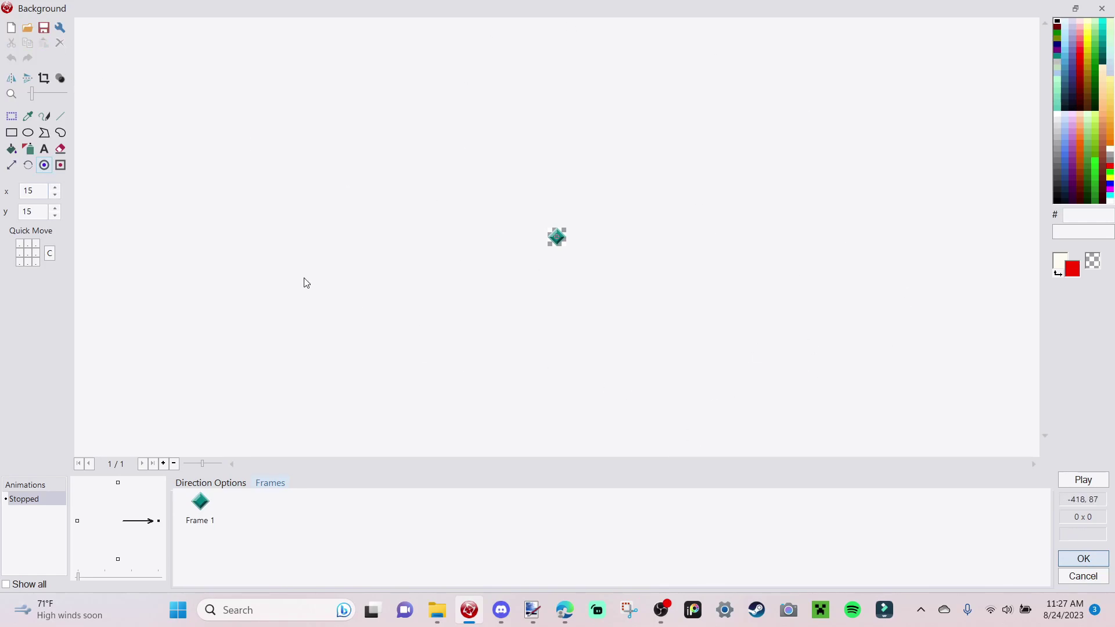
left_click(11, 26)
left_click(11, 165)
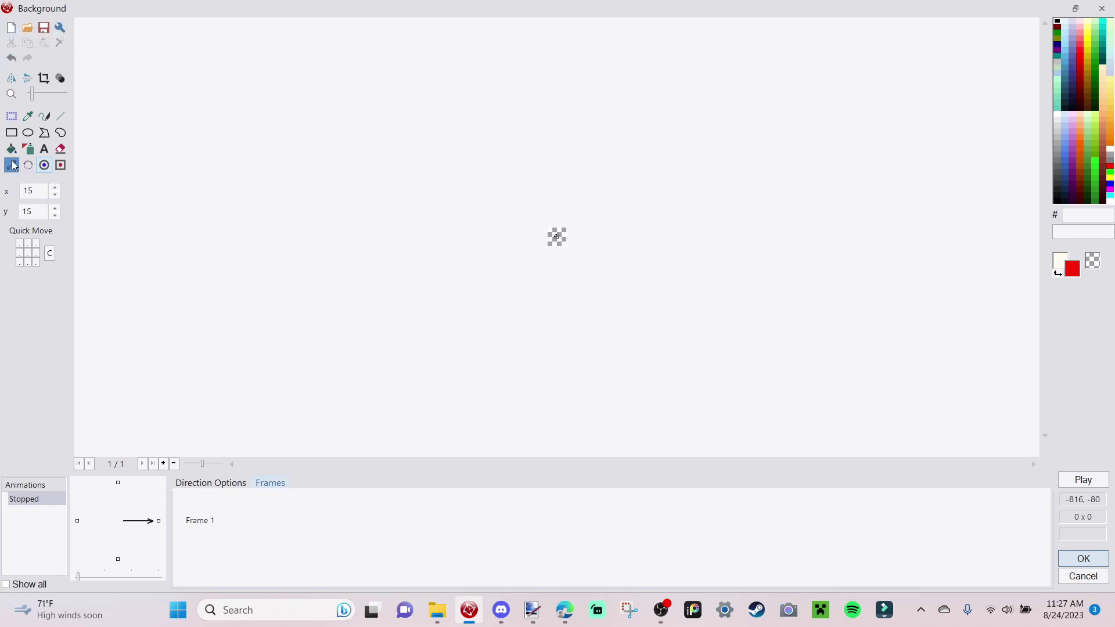
key("Tab")
type("1280")
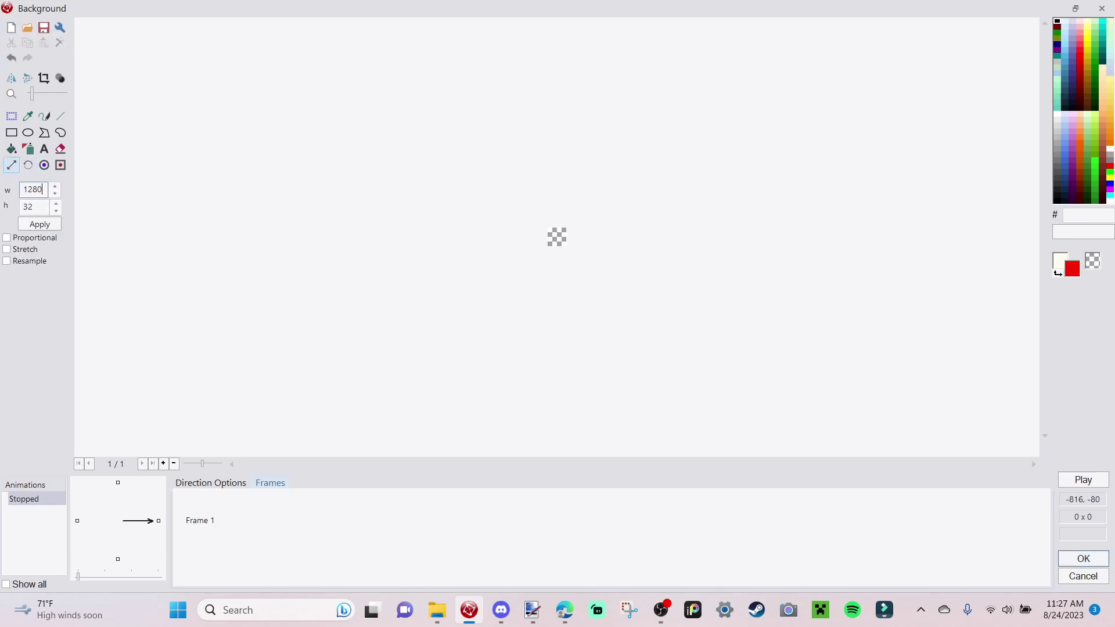
key("Tab")
type("720")
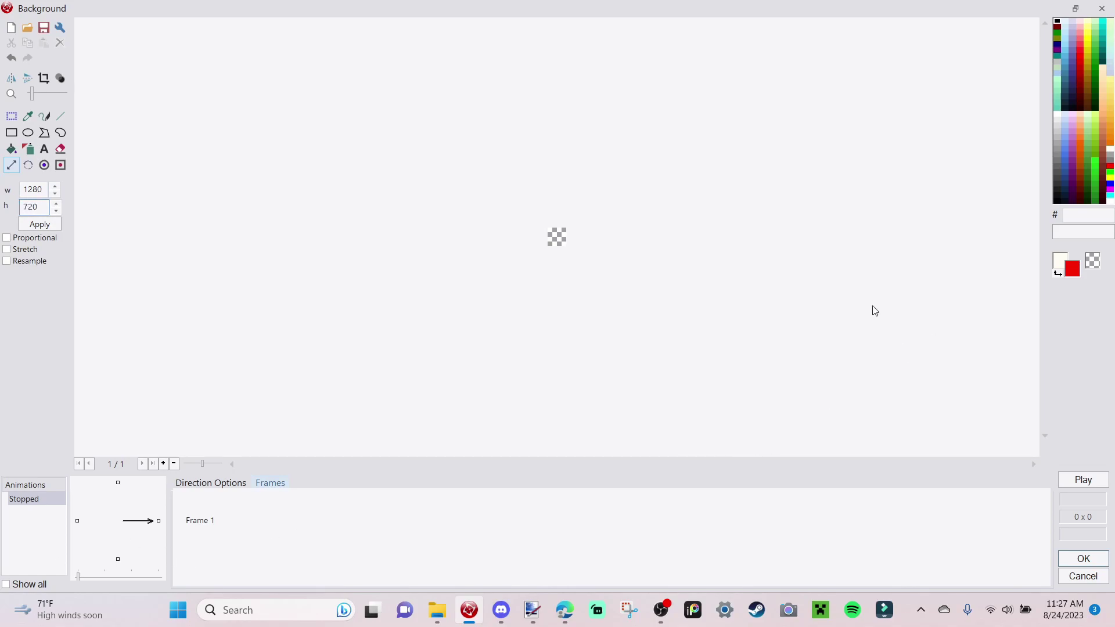
left_click(43, 227)
Fill the Background object's whole image with black and accept the edited picture.
left_click(11, 149)
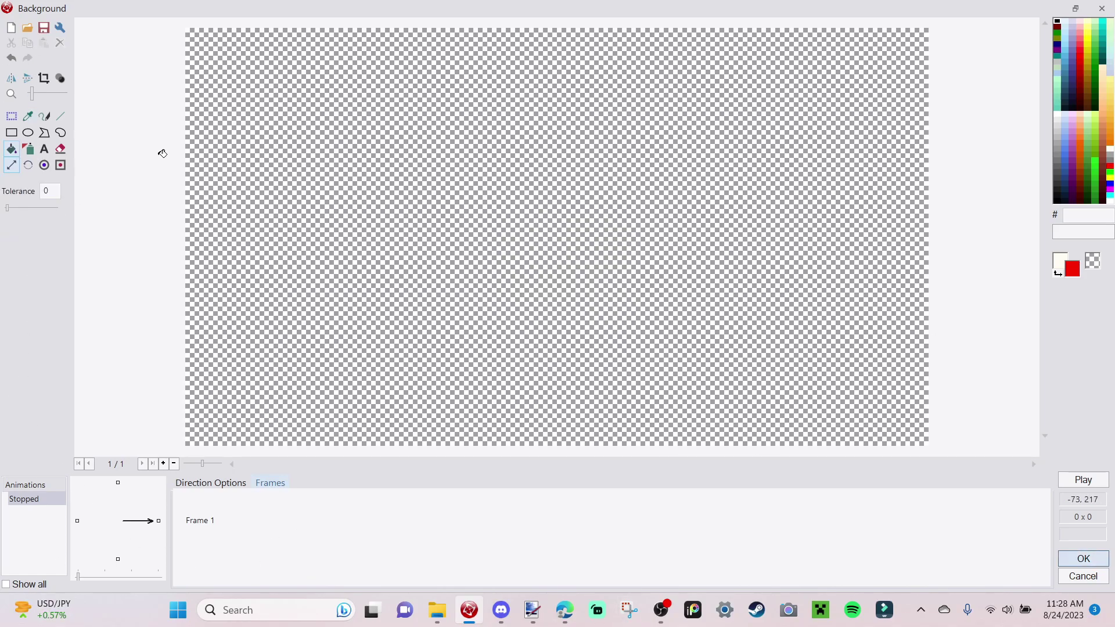
left_click(558, 314)
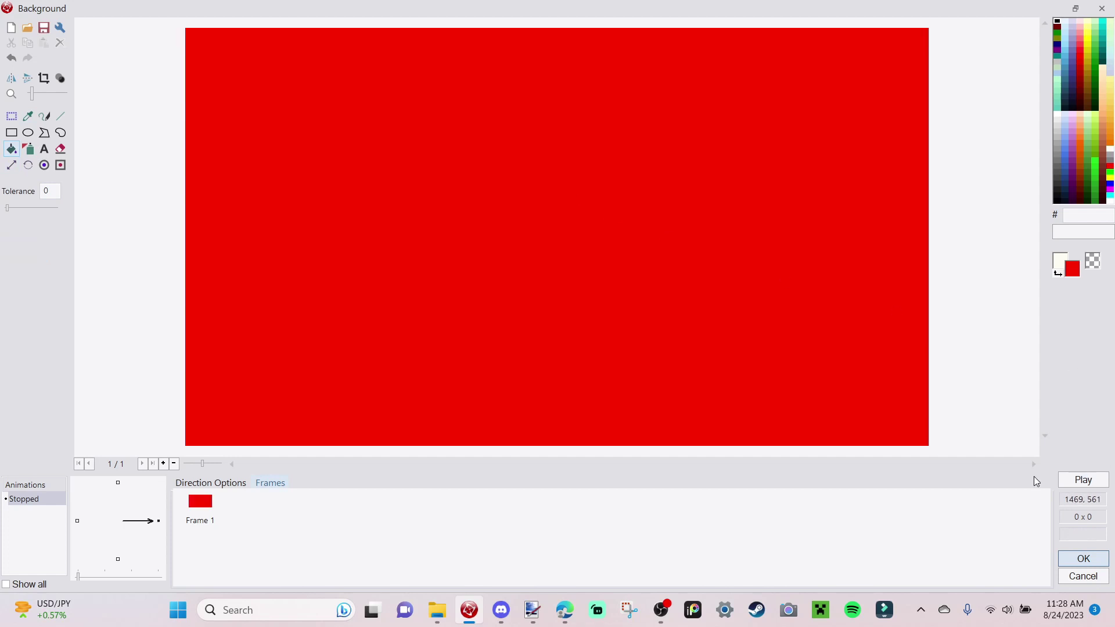
left_click(1059, 25)
left_click(1084, 558)
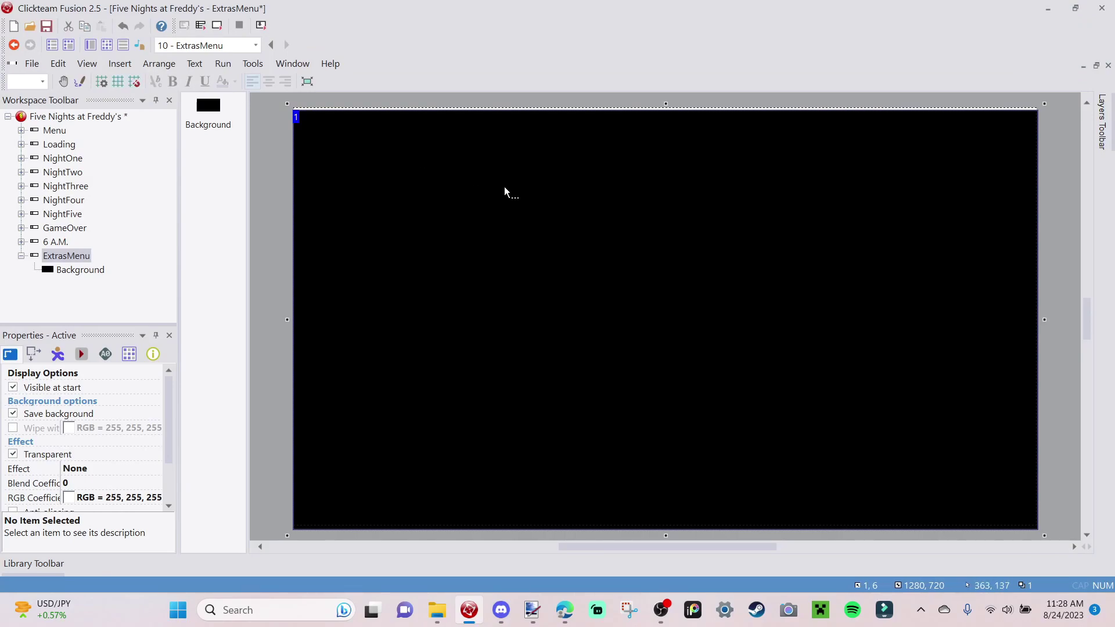
Center the Background object horizontally and vertically in the frame.
right_click(507, 191)
mouse_move(581, 341)
left_click(754, 360)
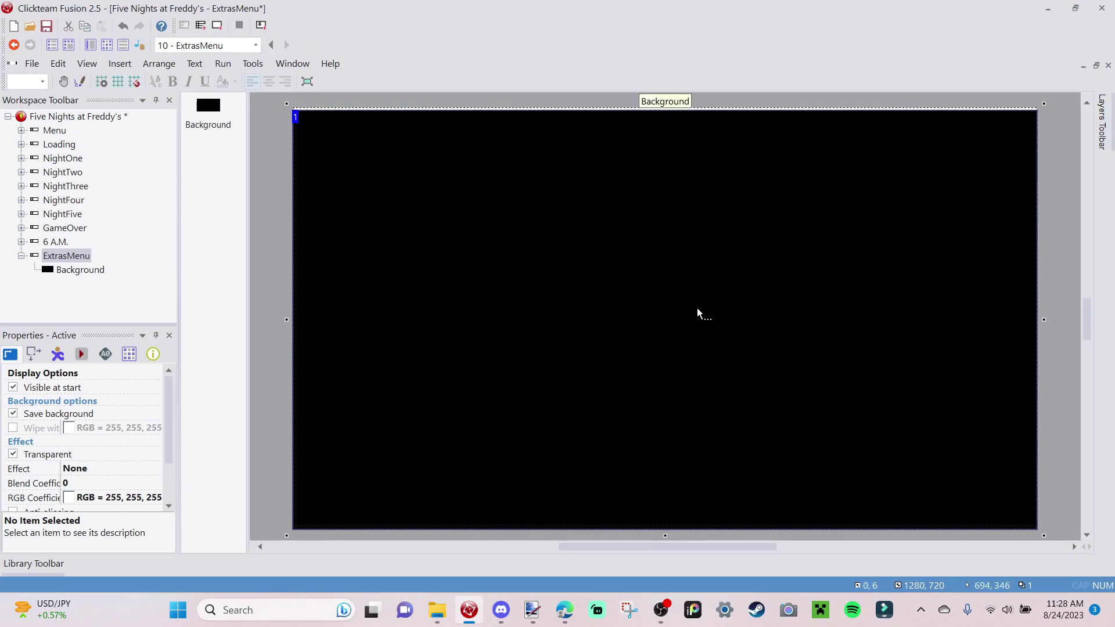
right_click(720, 319)
mouse_move(773, 153)
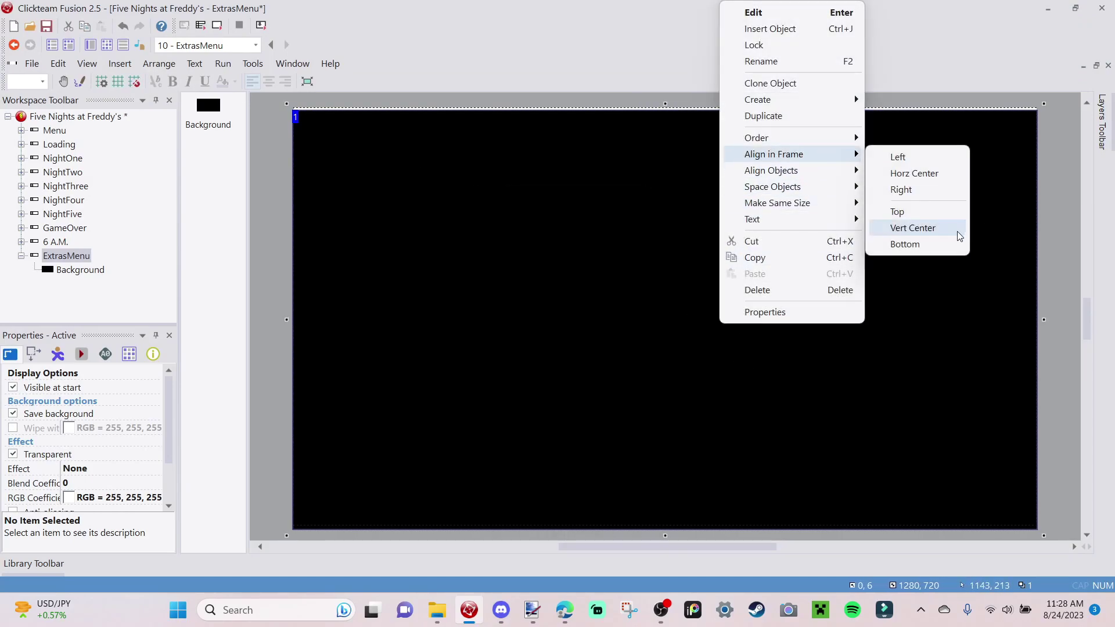
left_click(959, 231)
left_click(1057, 258)
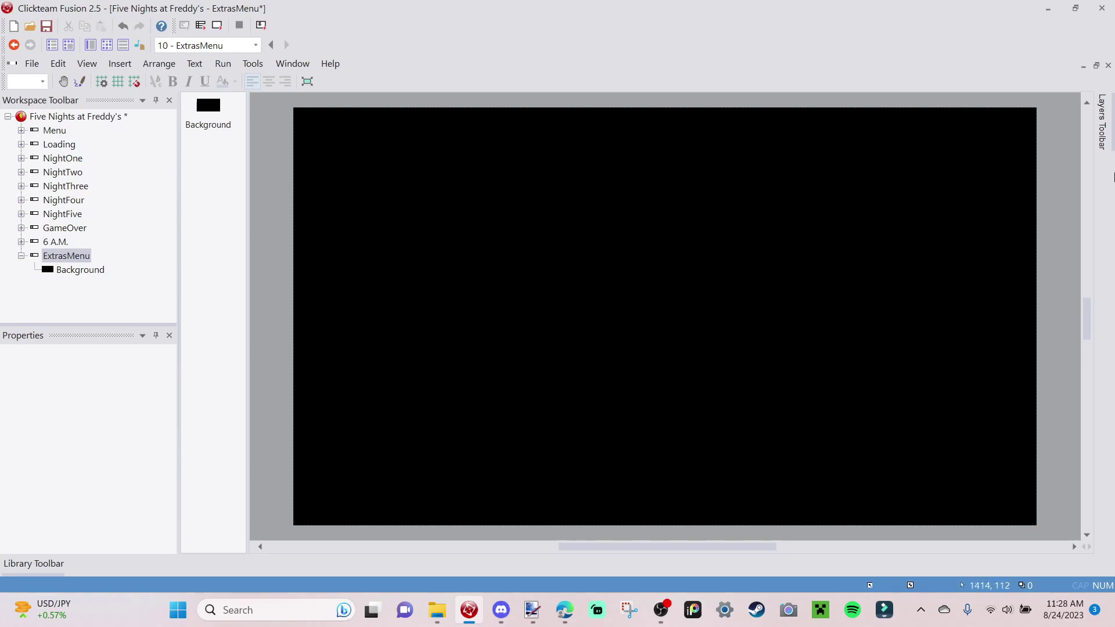
Add a second layer to the ExtrasMenu frame, lock layer 1, and make layer 2 the active layer.
mouse_move(1113, 139)
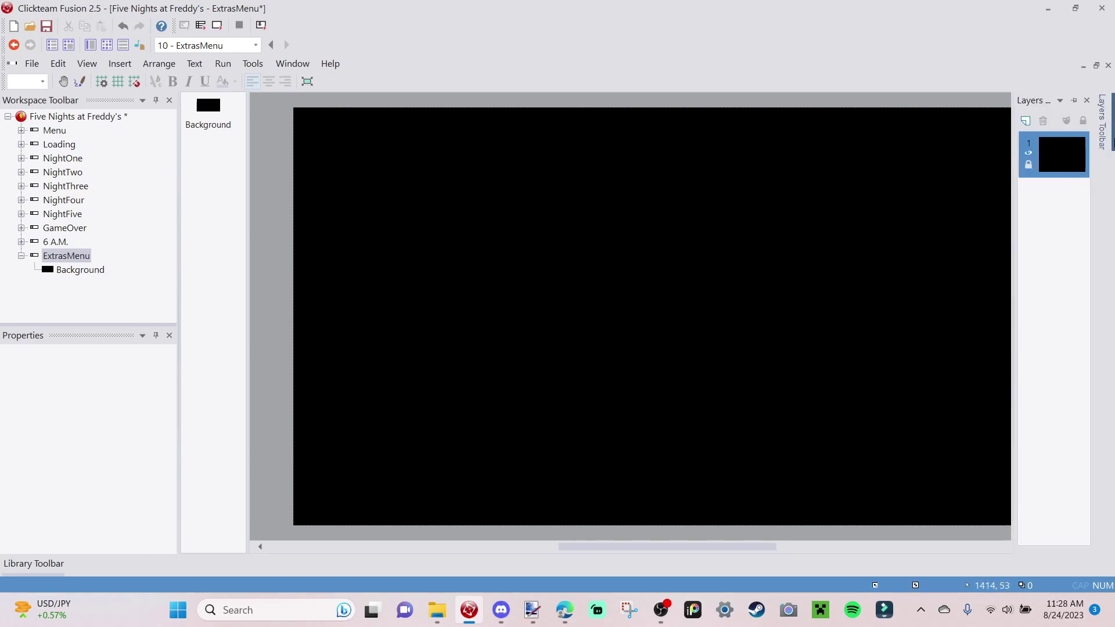
left_click(1026, 121)
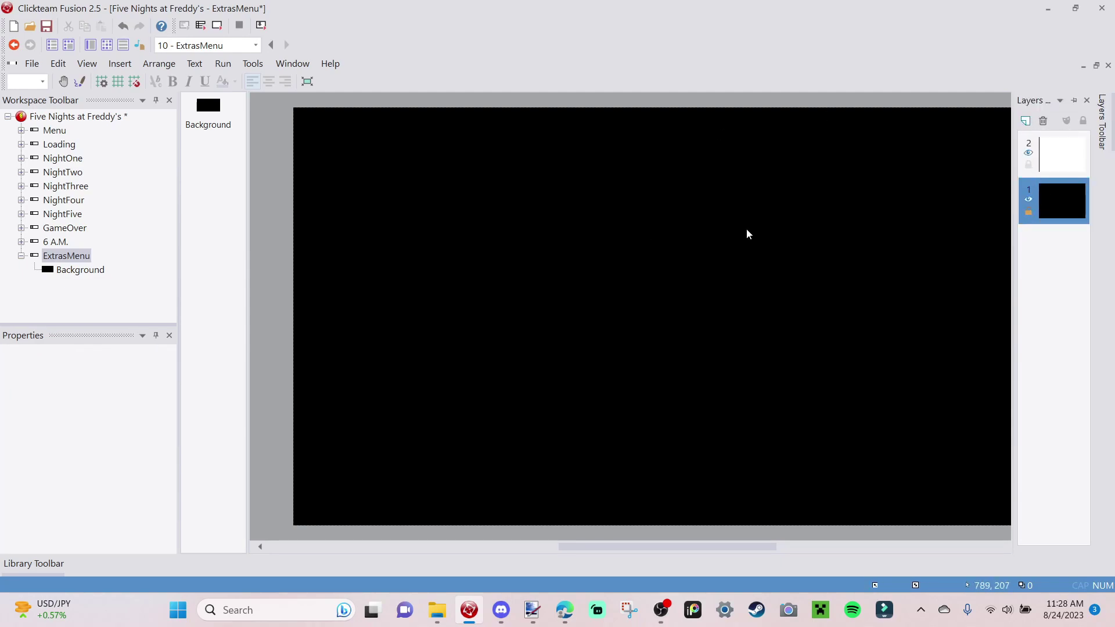
mouse_move(1109, 156)
left_click(1080, 161)
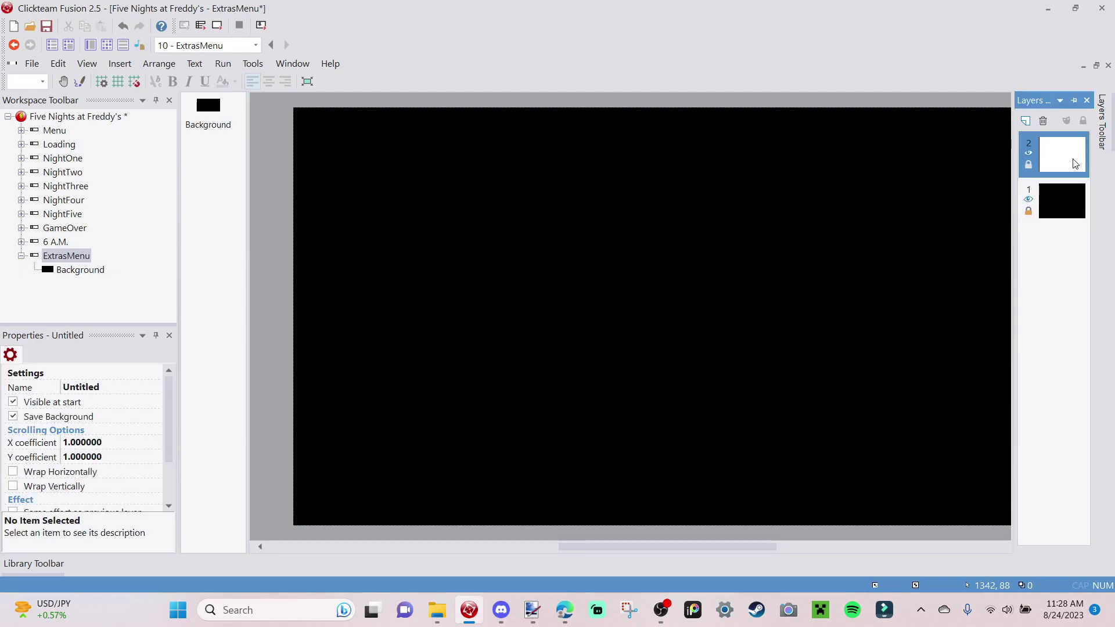
Insert a String object on layer 2, just above the black background's upper edge.
scroll(590, 276, "up", 2)
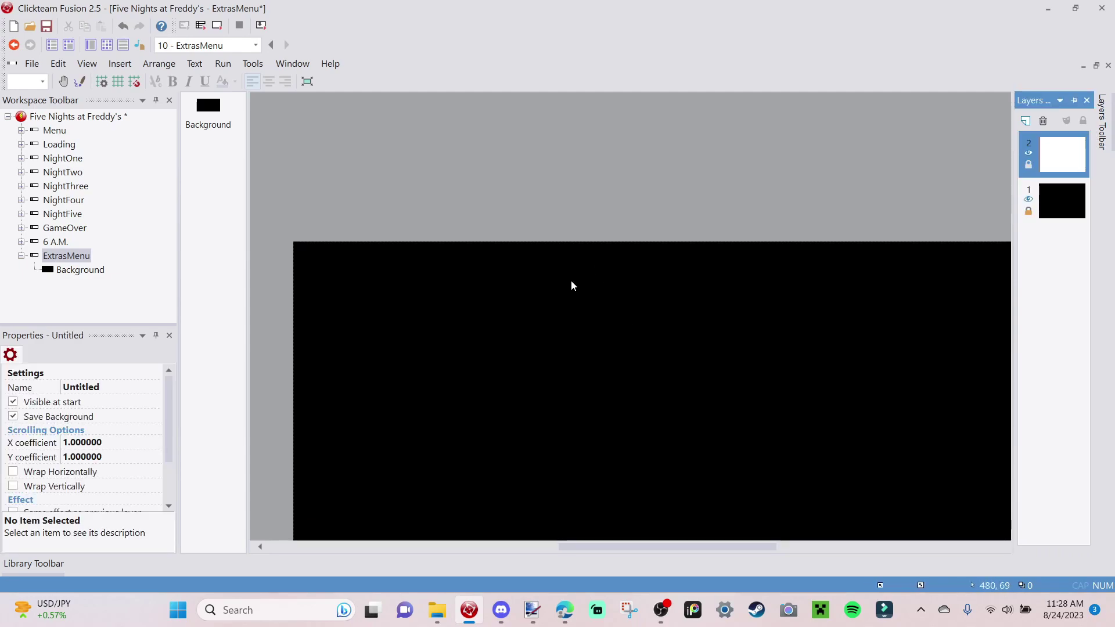
right_click(490, 204)
left_click(545, 229)
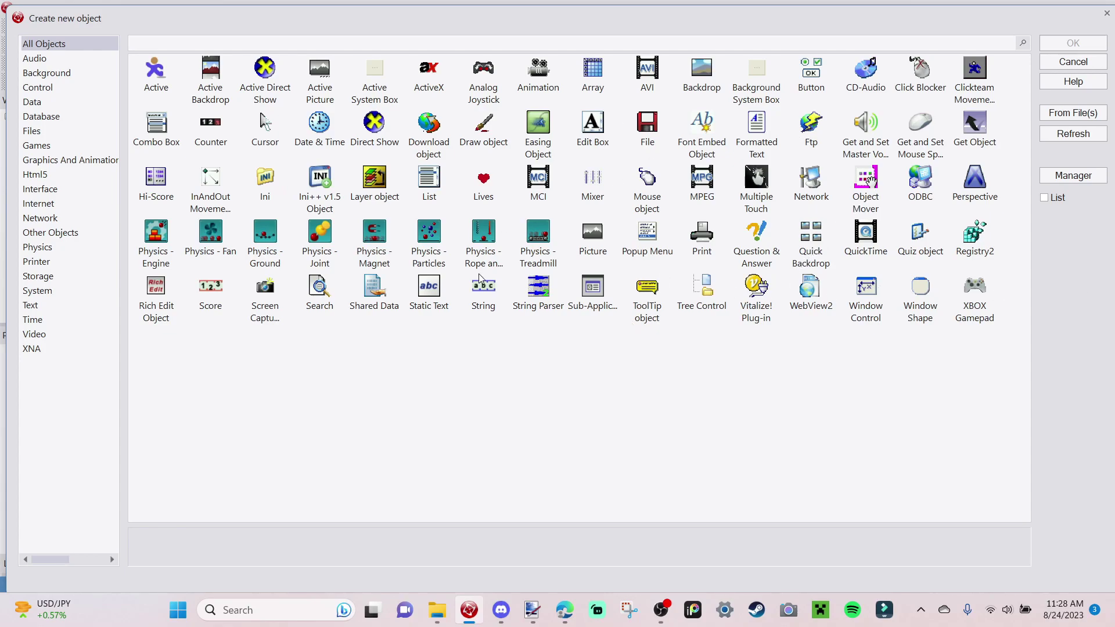
left_click(491, 288)
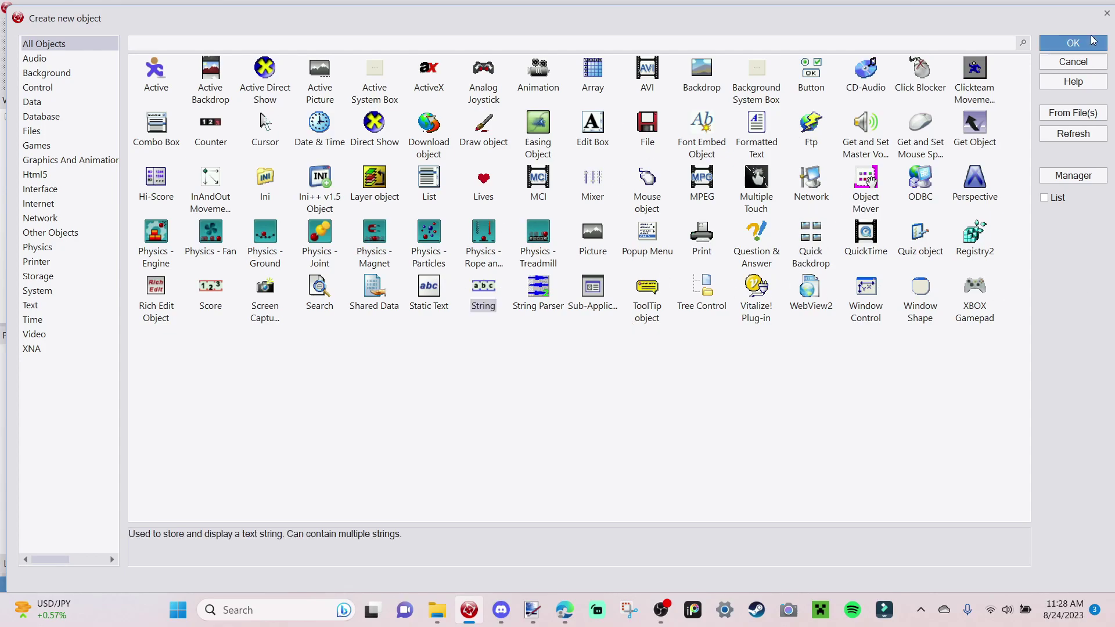
left_click(1092, 43)
left_click(393, 223)
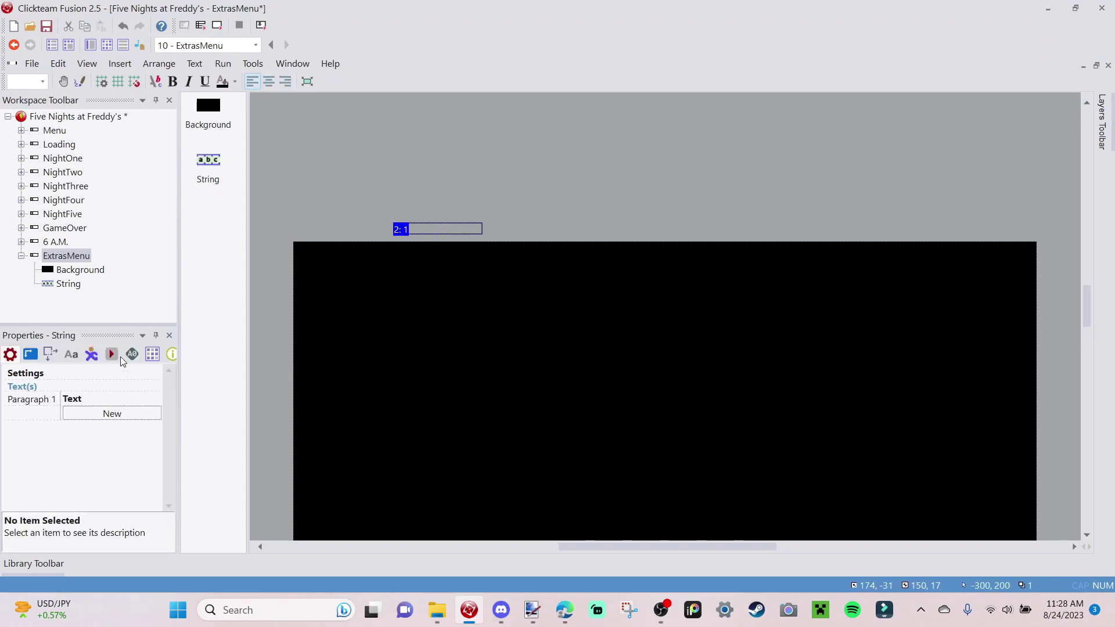
Set the text color of the String object to white.
scroll(626, 307, "down", 3)
scroll(626, 307, "up", 3)
left_click(71, 354)
left_click(116, 460)
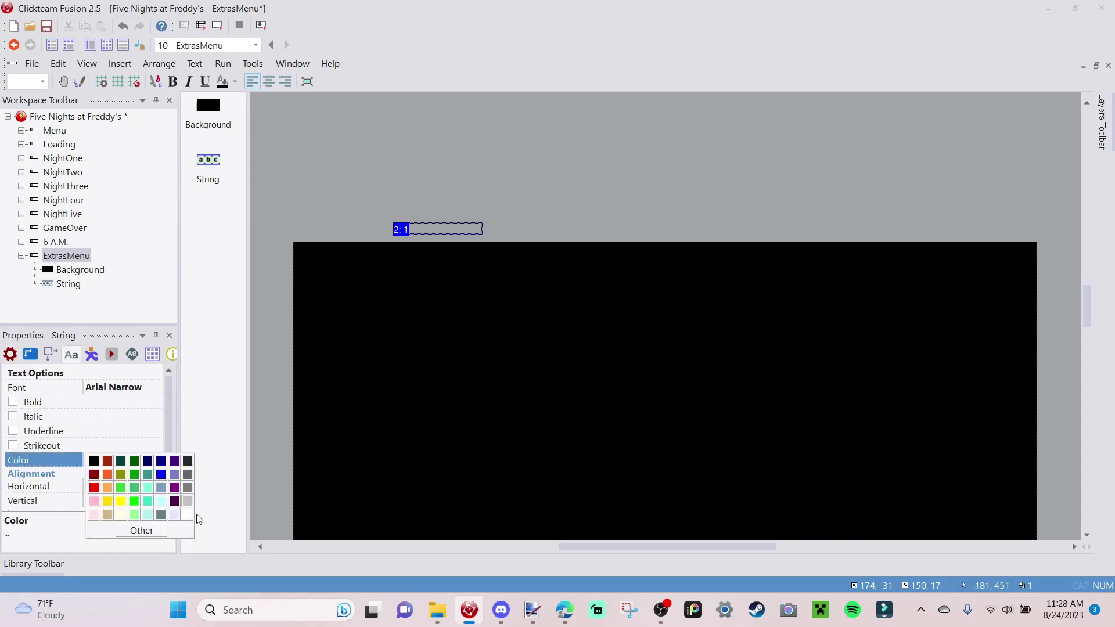
left_click(188, 514)
Change the String object's font to Terminal, Regular style, size 20.
left_click(144, 387)
left_click(142, 387)
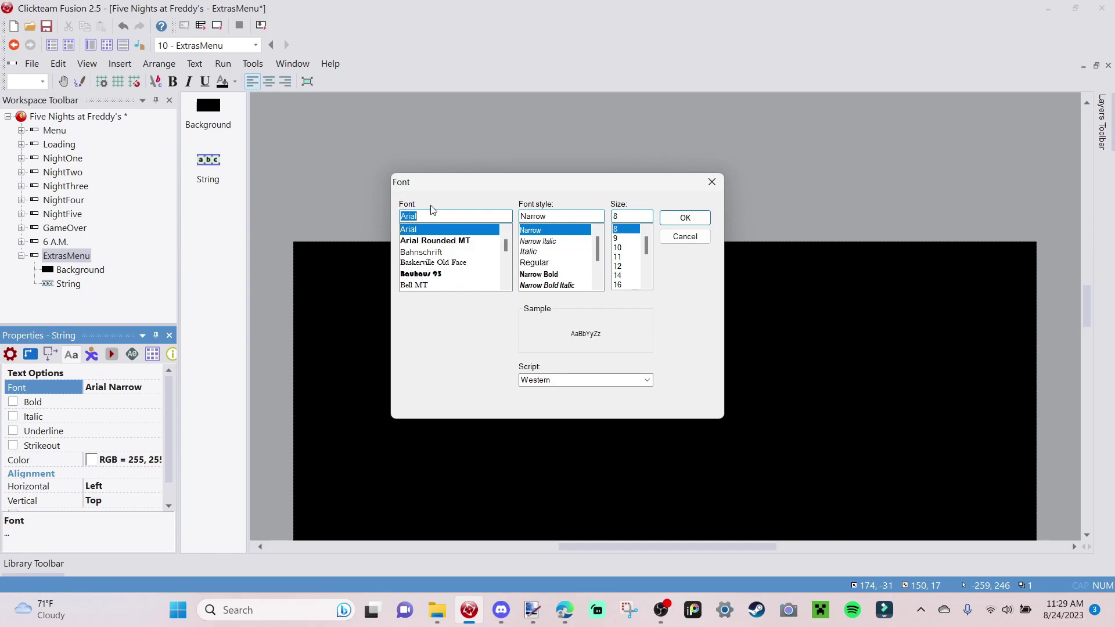
type("termin")
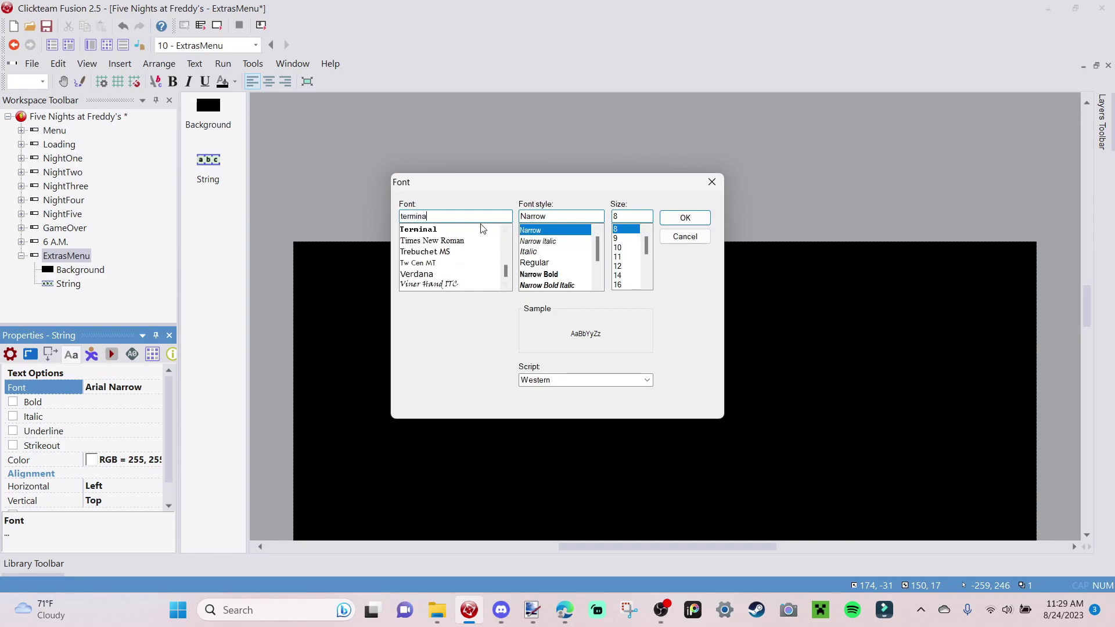
left_click(430, 228)
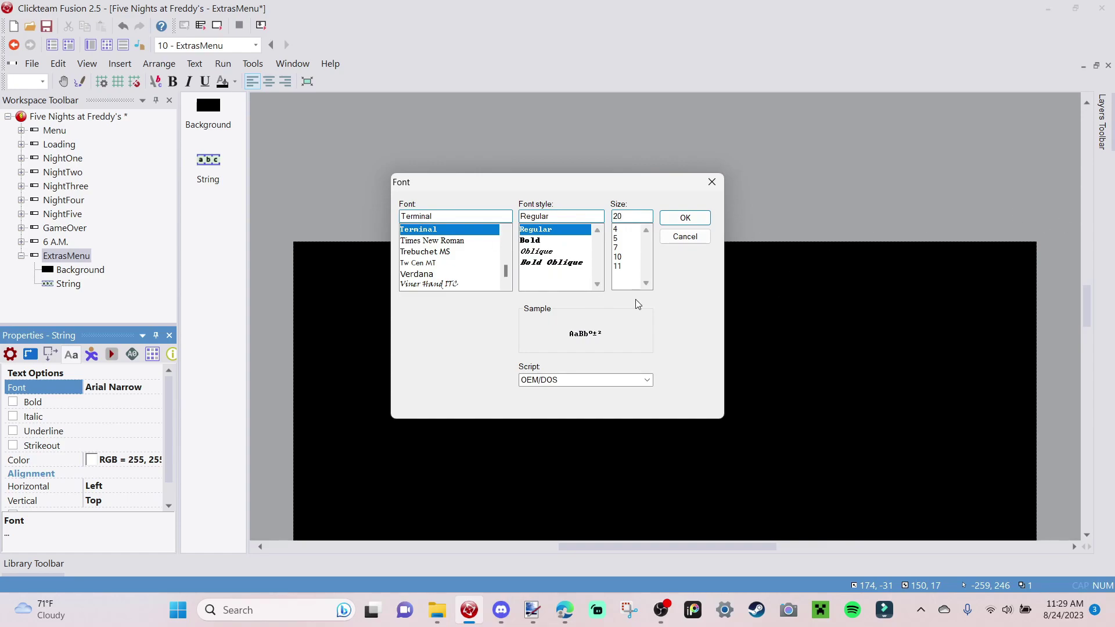
left_click(686, 217)
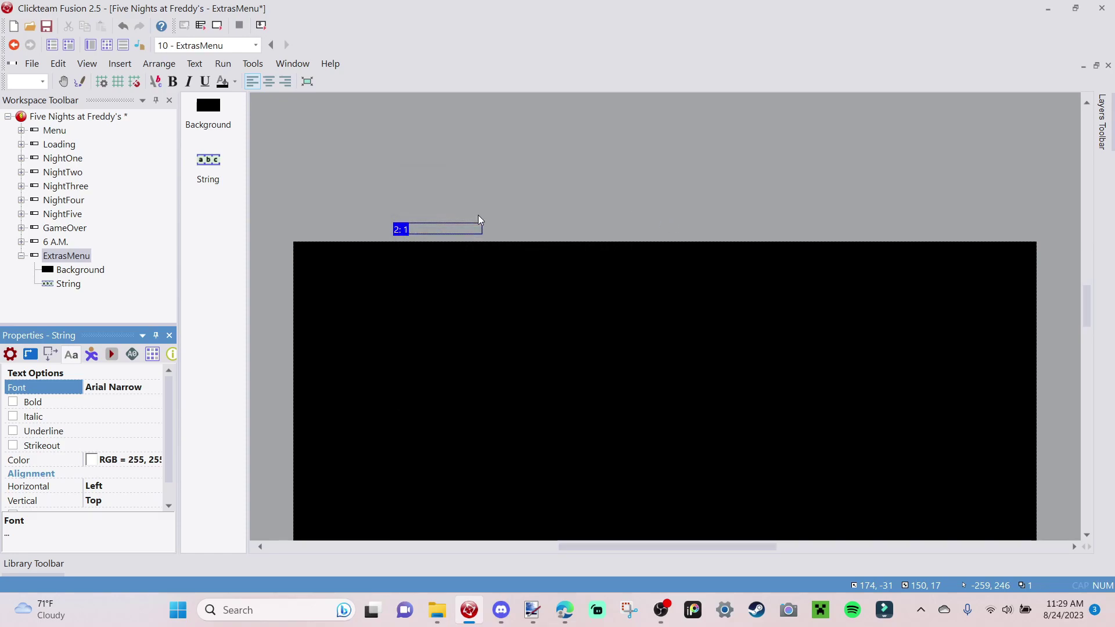
Enlarge the String object to about 274 by 40 and place it on the black background at about 15, 140.
left_click(433, 226)
left_click_drag(485, 239, 560, 236)
left_click_drag(464, 236, 370, 337)
scroll(406, 314, "down", 3)
Rename the String object as AnimtaronicsString.
right_click(413, 199)
left_click(476, 259)
type("Animtaro")
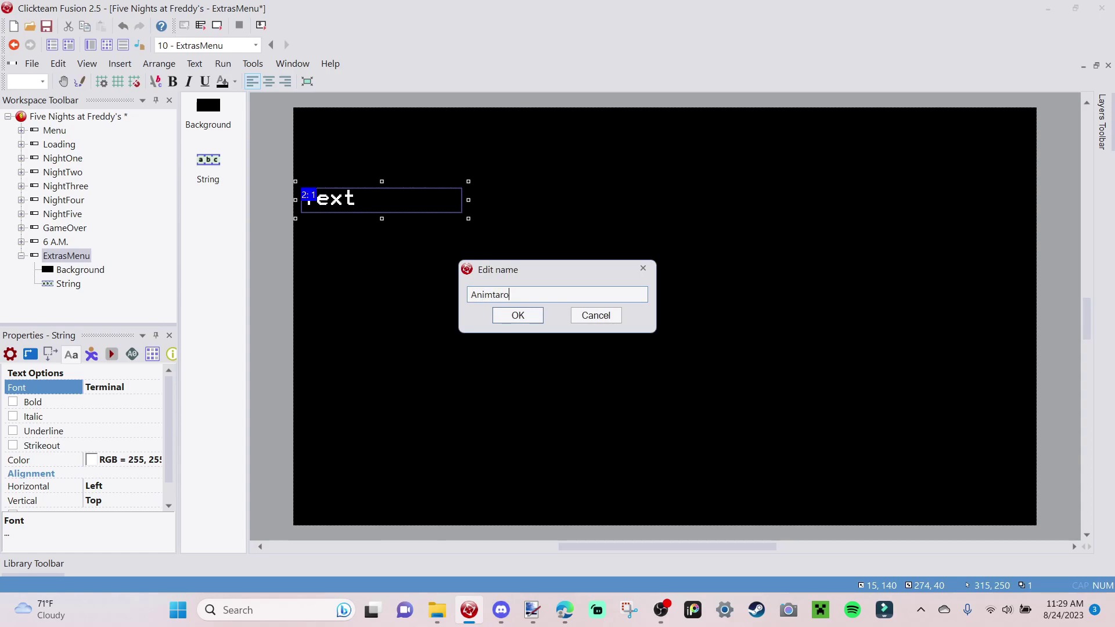
type("nicsString")
key("Return")
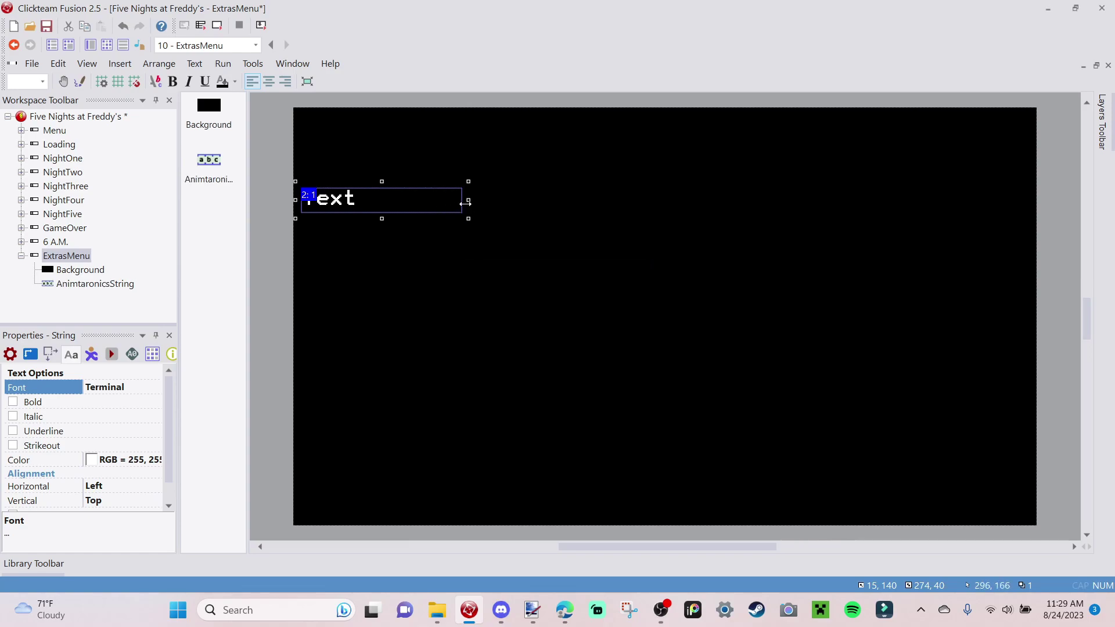
Replace the string's text with "Animatronics" and widen its box to about 350 by 40.
double_click(435, 193)
key("ctrl+a")
type("Animatron")
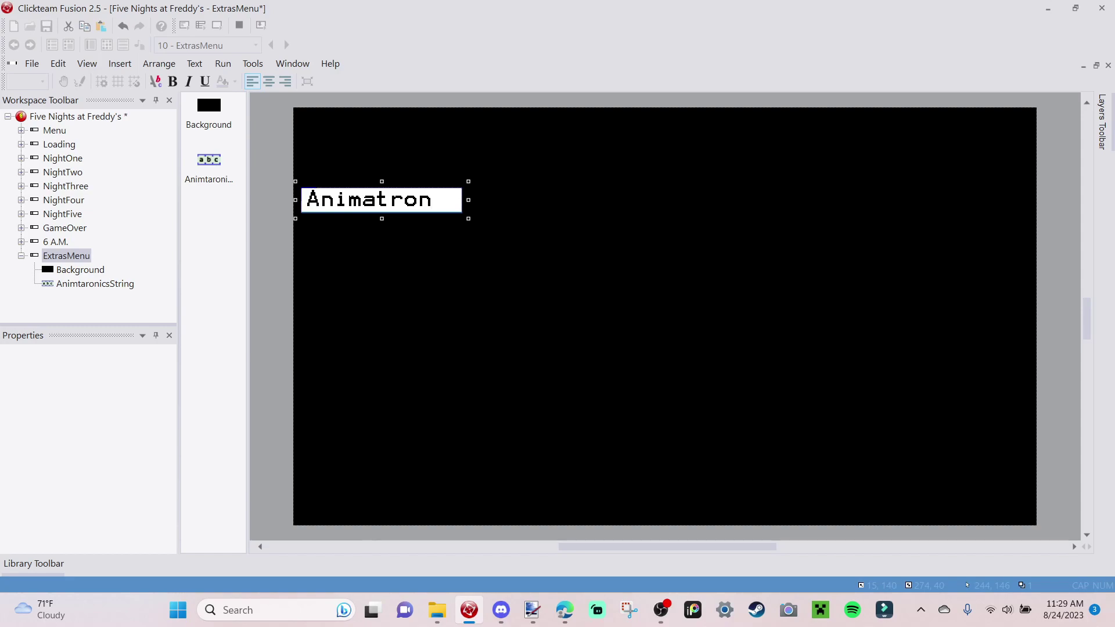
key("ctrl+a")
type("C")
left_click_drag(468, 200, 513, 203)
left_click(567, 236)
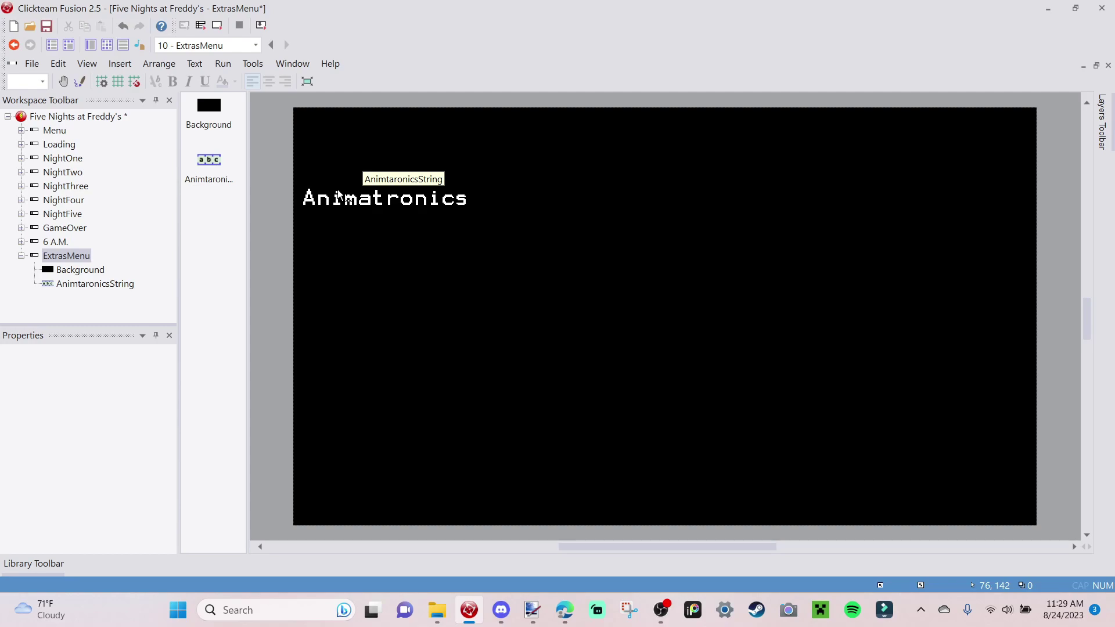
Add a second paragraph reading "Animatronics <" to AnimtaronicsString.
left_click(372, 202)
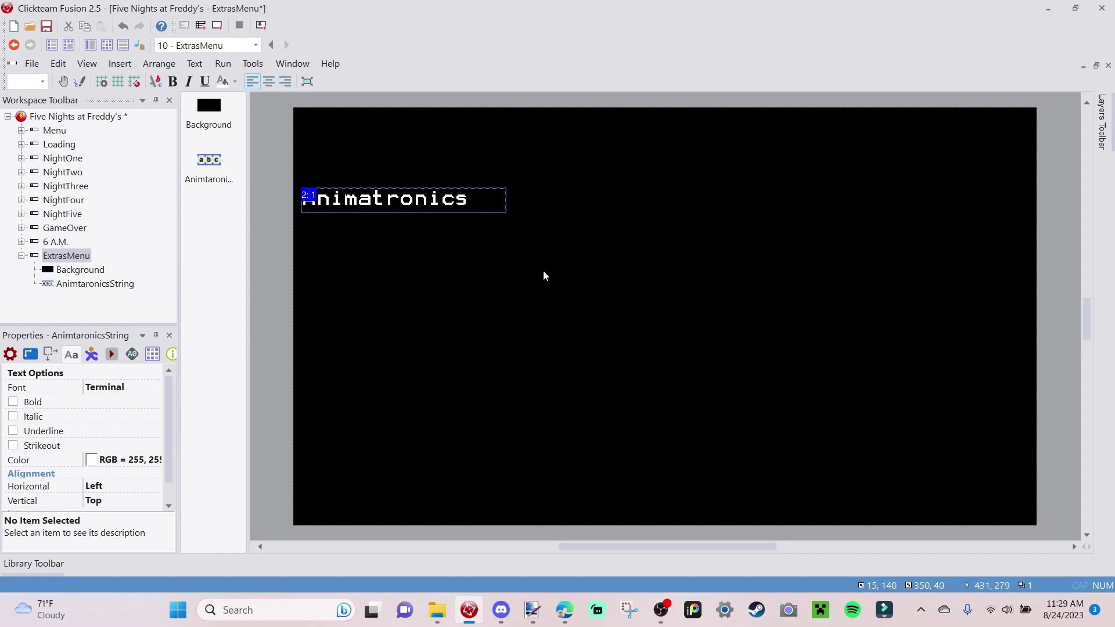
left_click(9, 357)
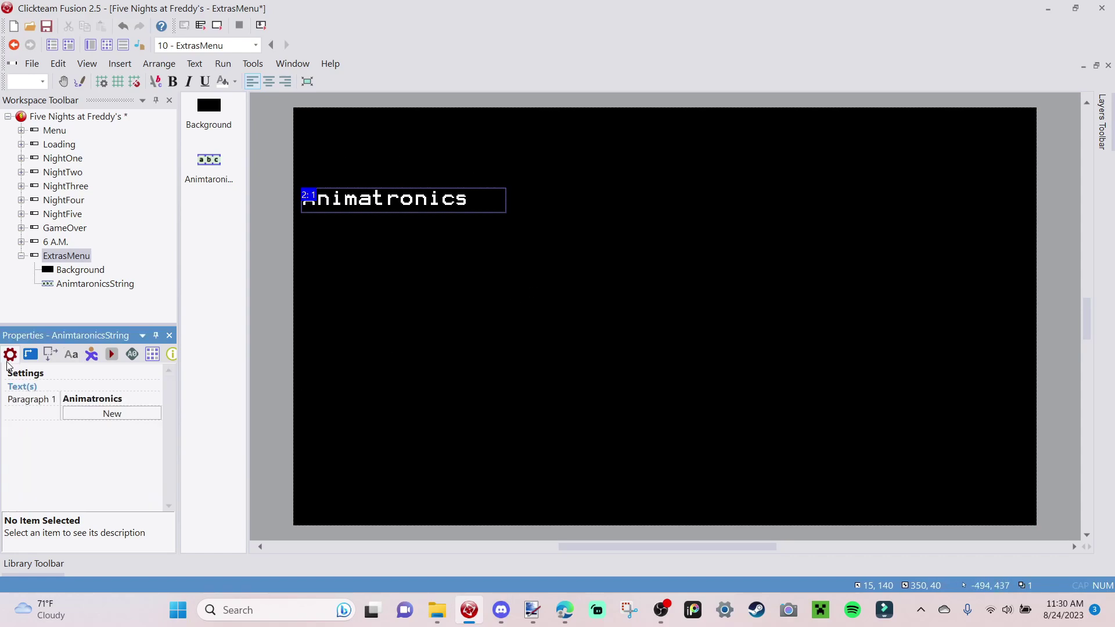
left_click(129, 400)
key("ctrl+c")
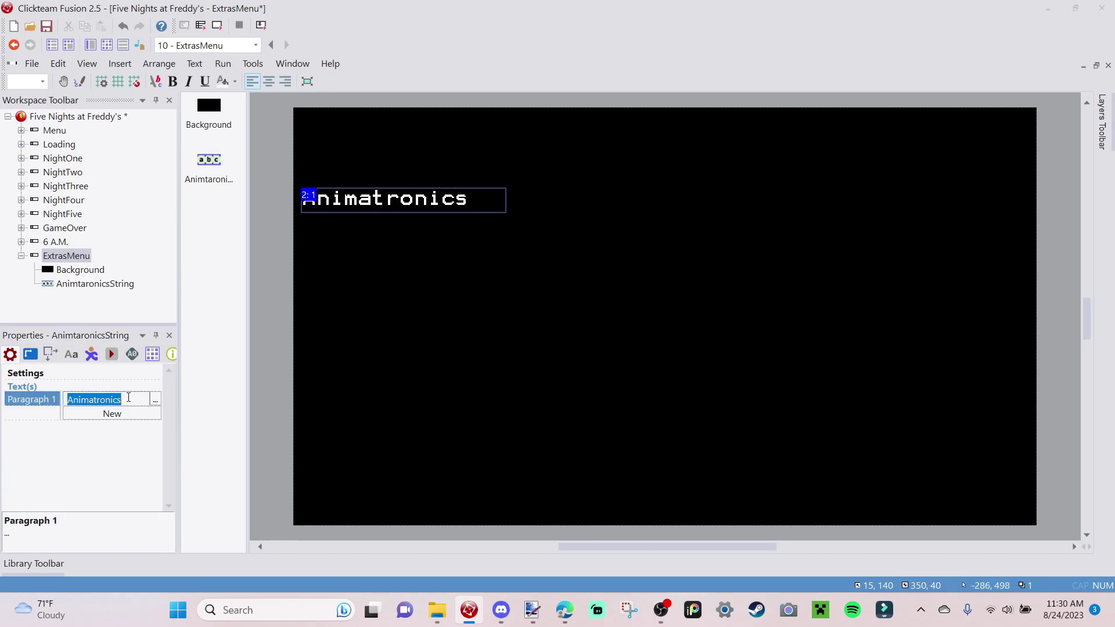
left_click(94, 414)
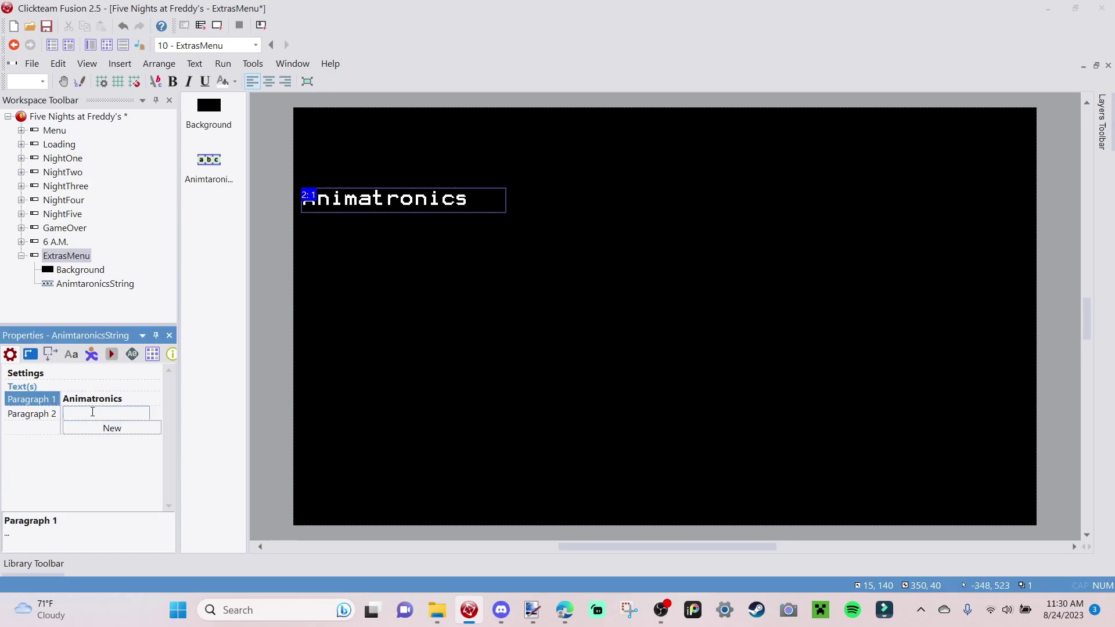
left_click(92, 412)
key("ctrl+v")
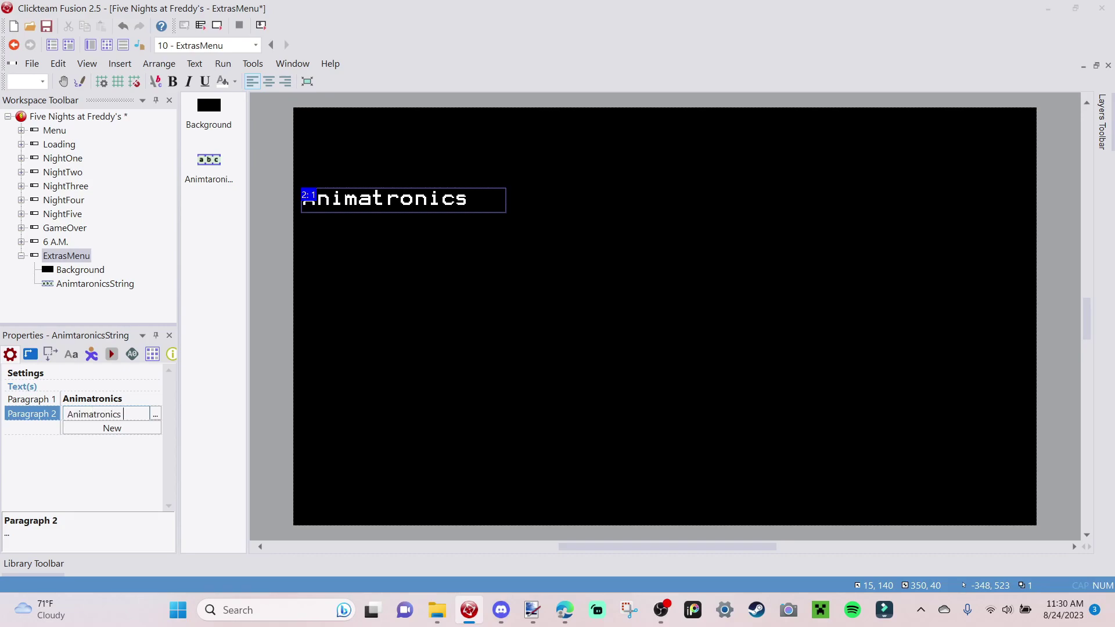
type("<")
left_click(553, 176)
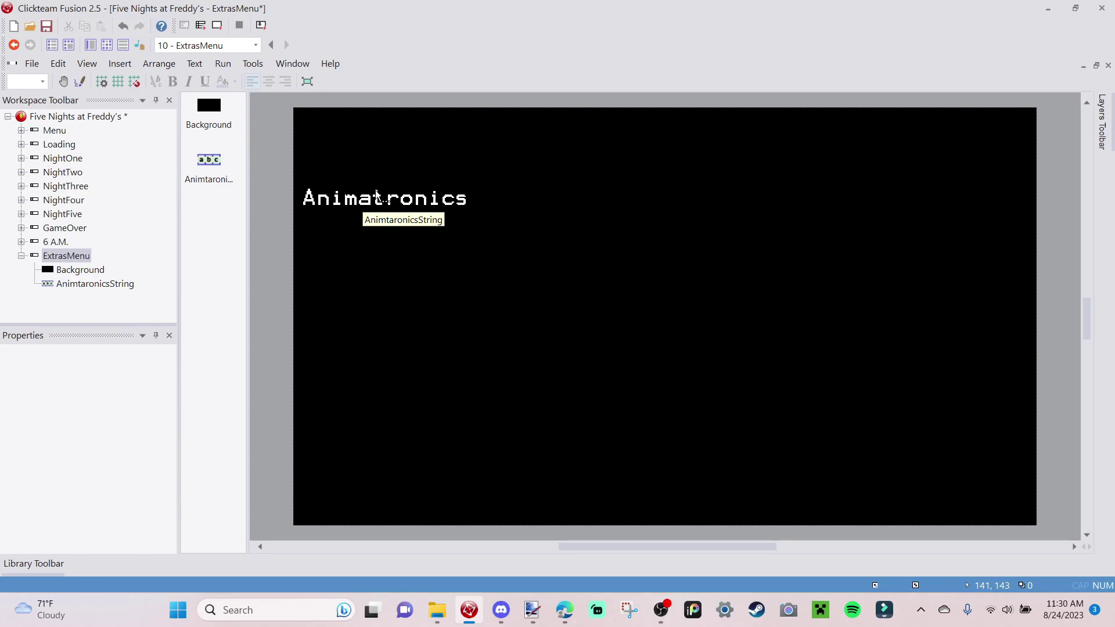
Clone the Animatronics string as a separate object and place the clone directly below the original at about 17, 194.
right_click(402, 209)
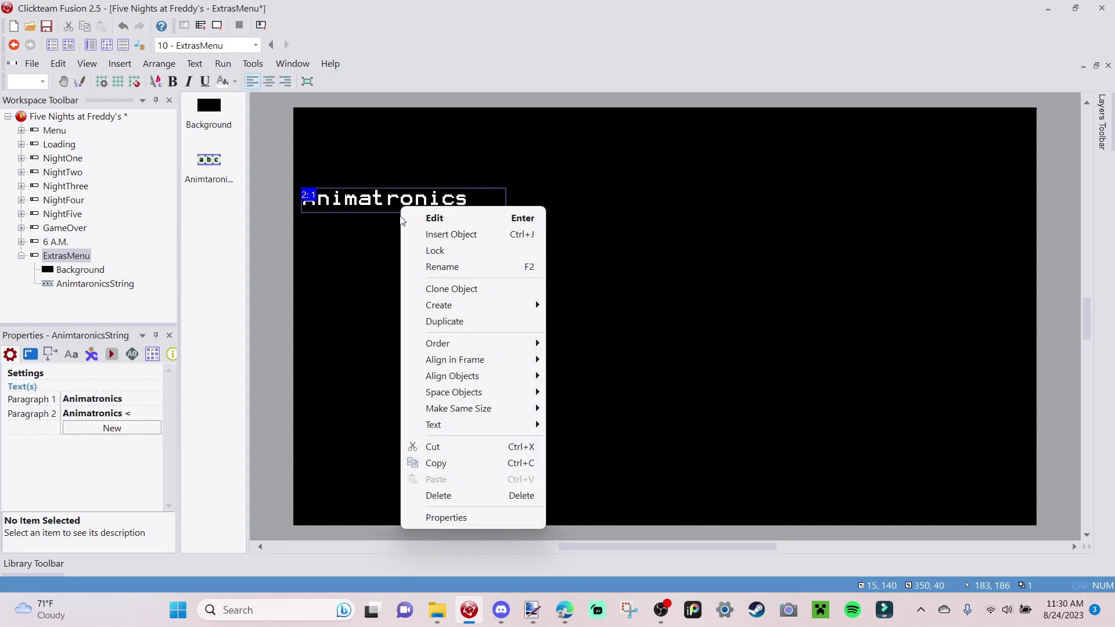
left_click(481, 288)
left_click(506, 226)
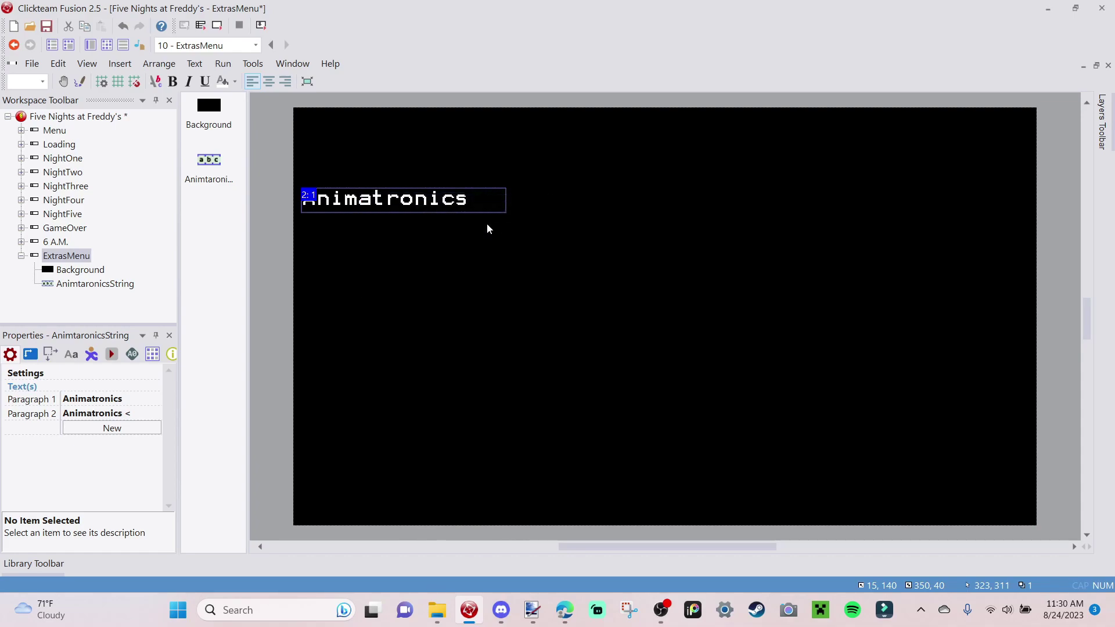
left_click_drag(403, 242, 421, 237)
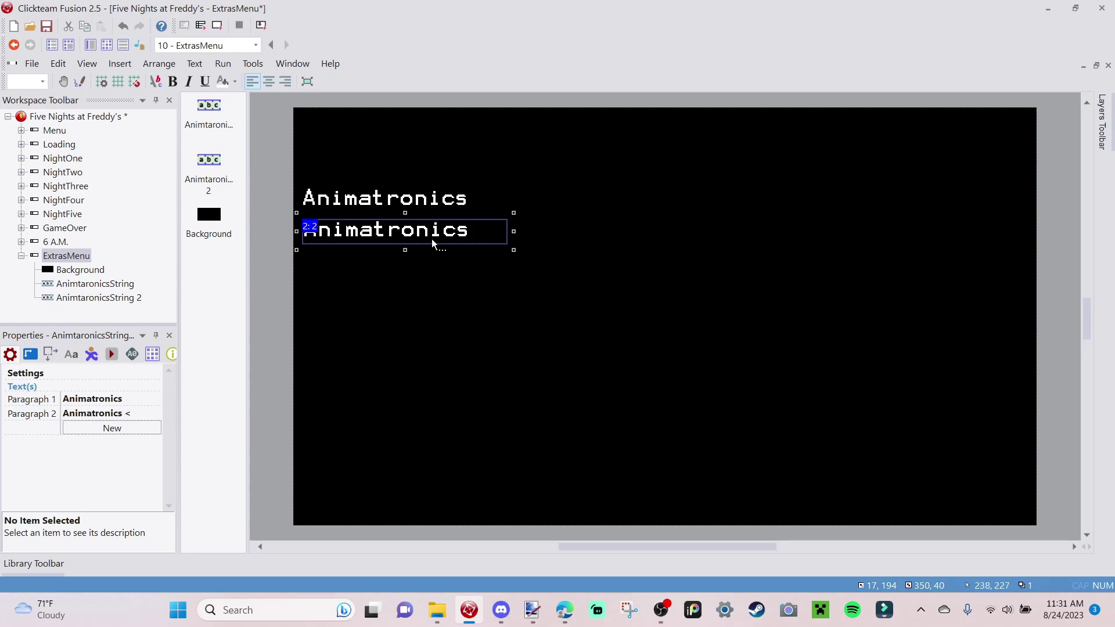
right_click(473, 226)
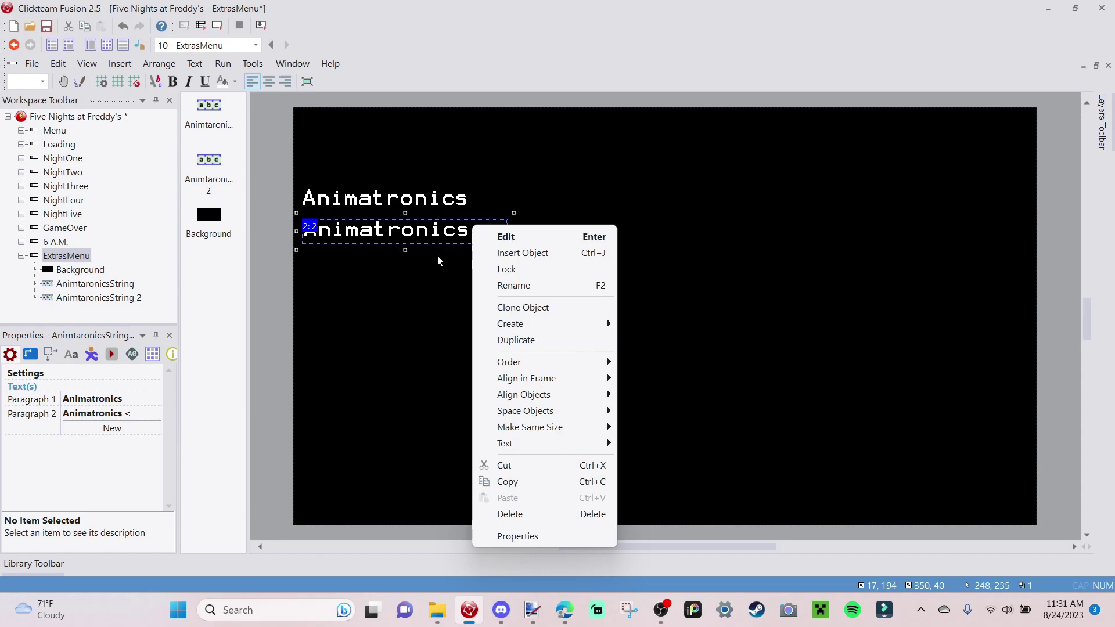
left_click(437, 252)
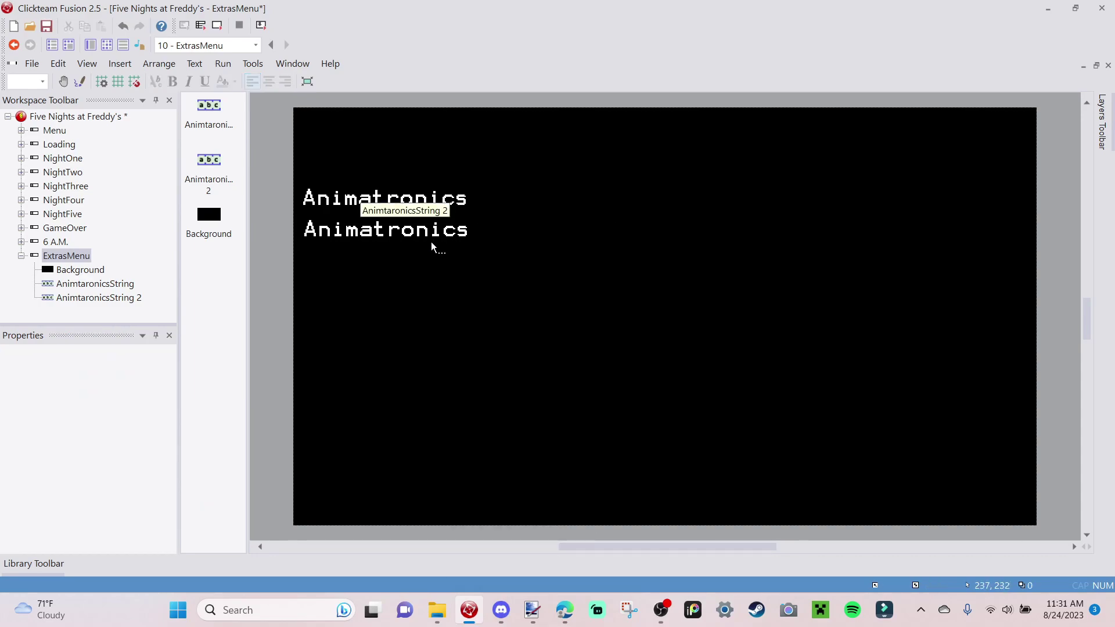
Replace the cloned string with a pasted copy of the original, positioned just below it at about 12, 196.
left_click(431, 244)
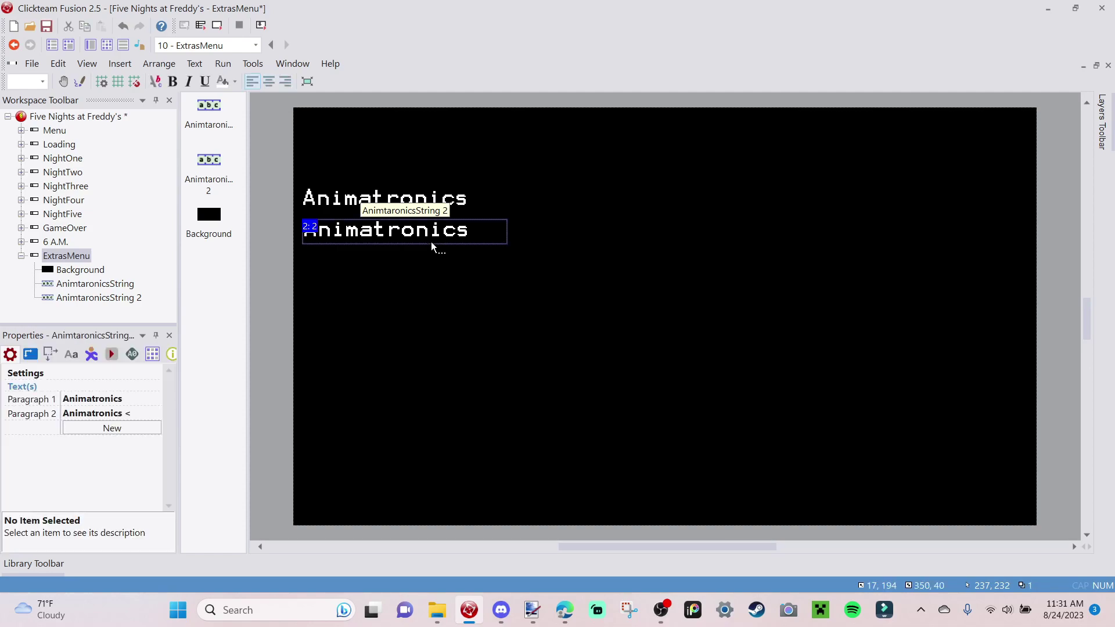
key("Delete")
left_click(430, 201)
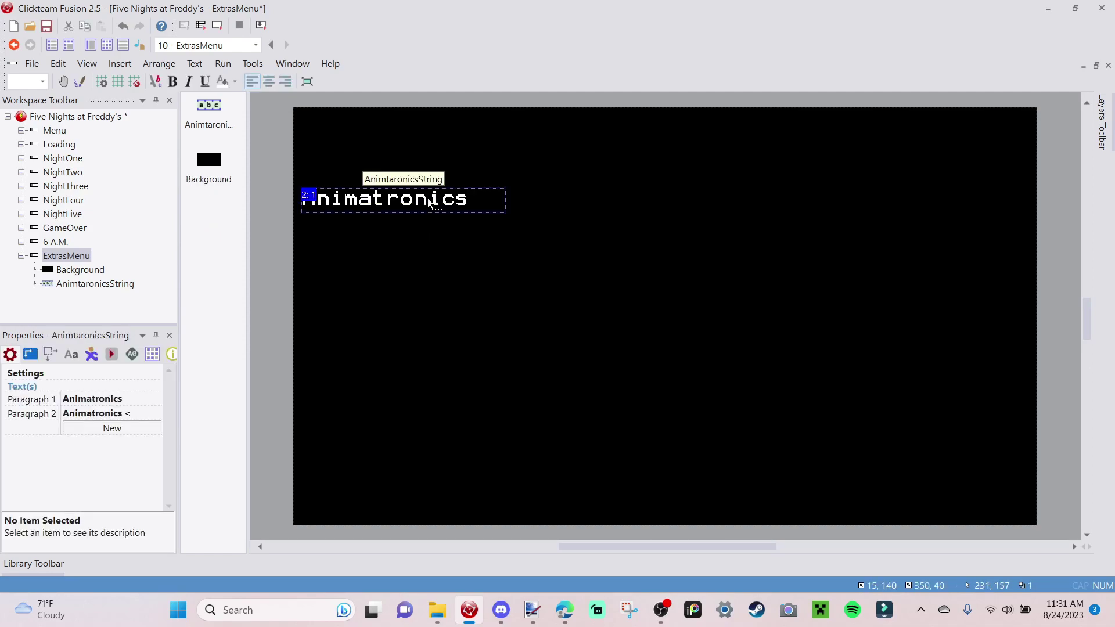
key("ctrl+c")
key("ctrl+v")
left_click(329, 266)
left_click_drag(360, 285, 330, 238)
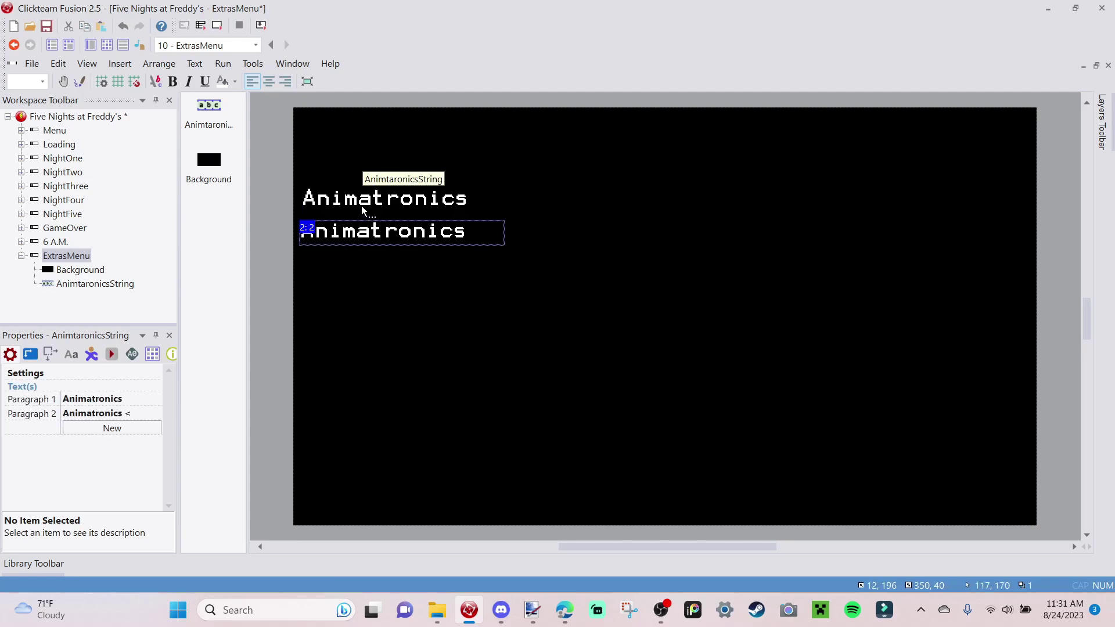
Change the text of the lower pasted copy to "Goofy".
double_click(402, 240)
key("ctrl+a")
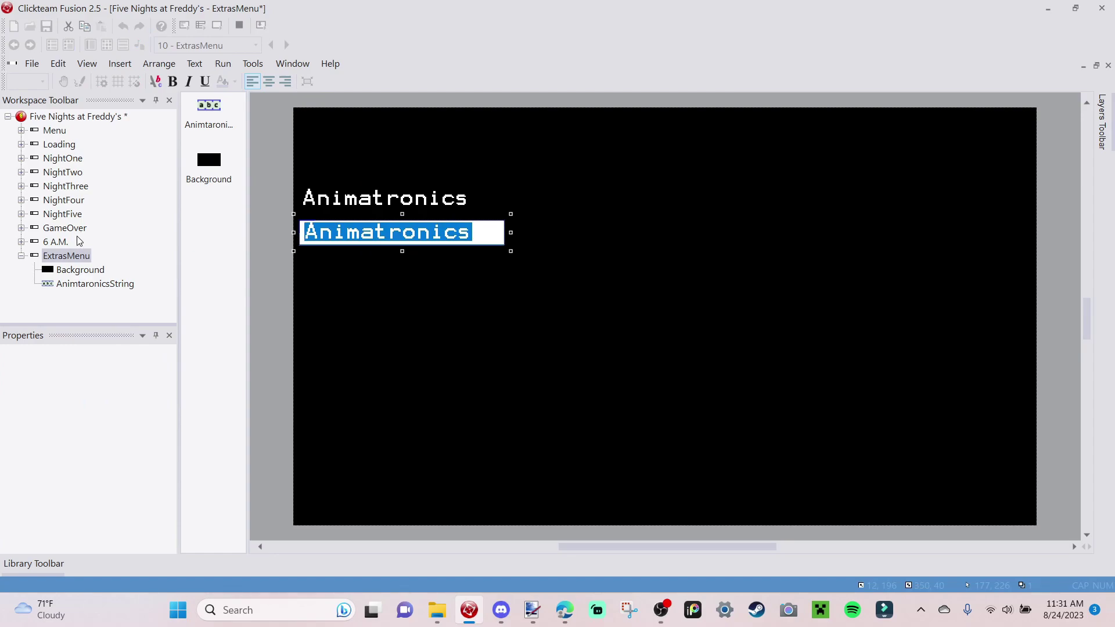
type("Goo")
key("BackSpace")
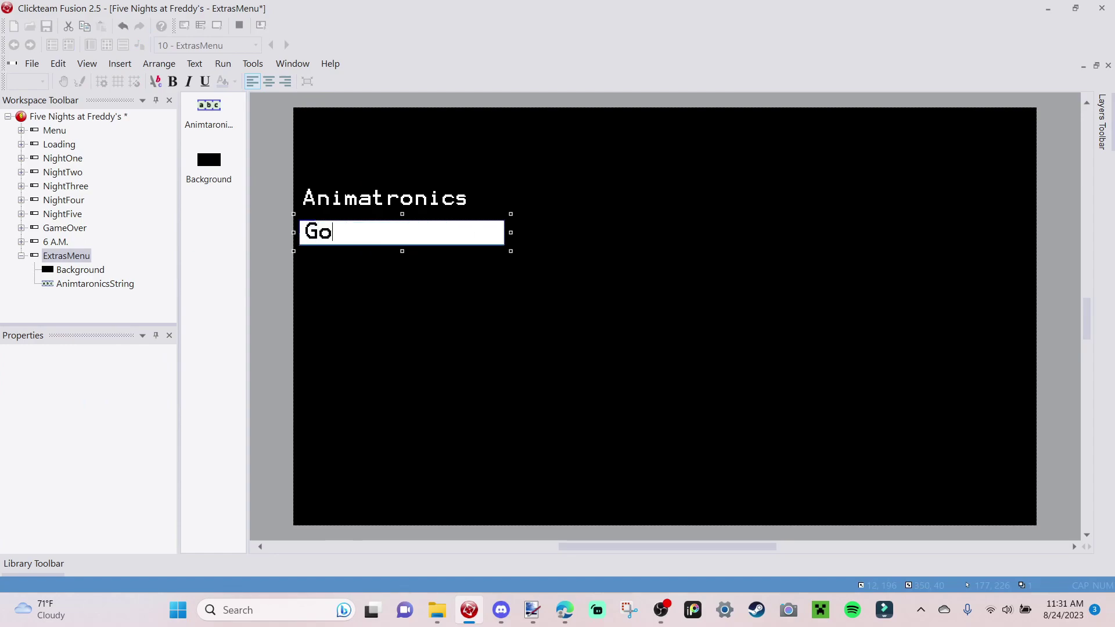
type("ofy")
key("ctrl+a")
key("ctrl+x")
key("ctrl+v")
left_click(409, 378)
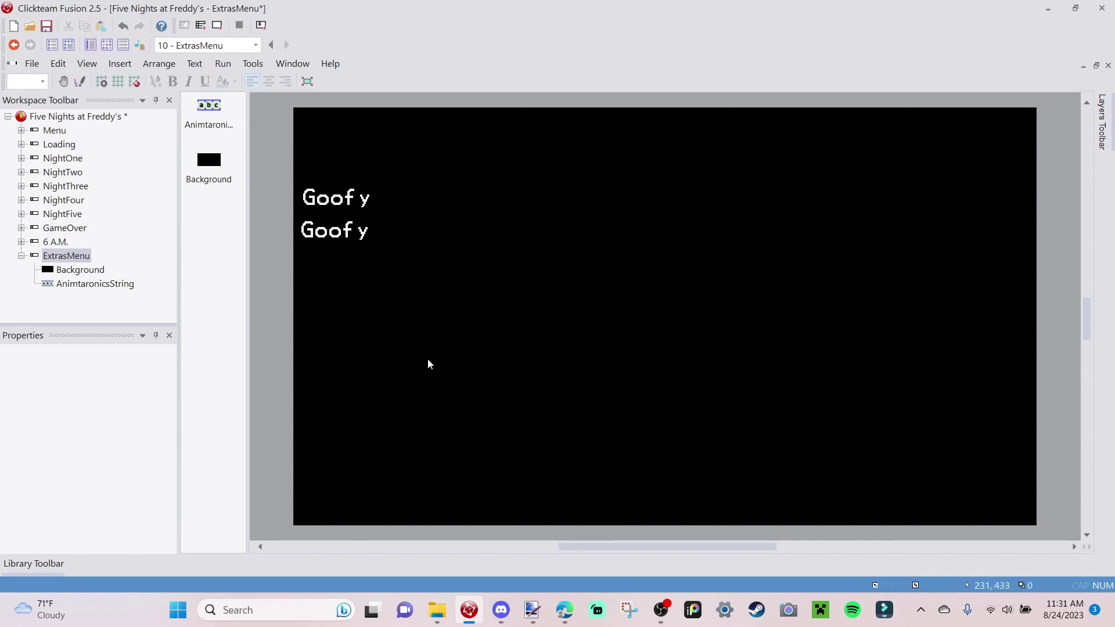
Rename the upper string object as Goober.
right_click(350, 206)
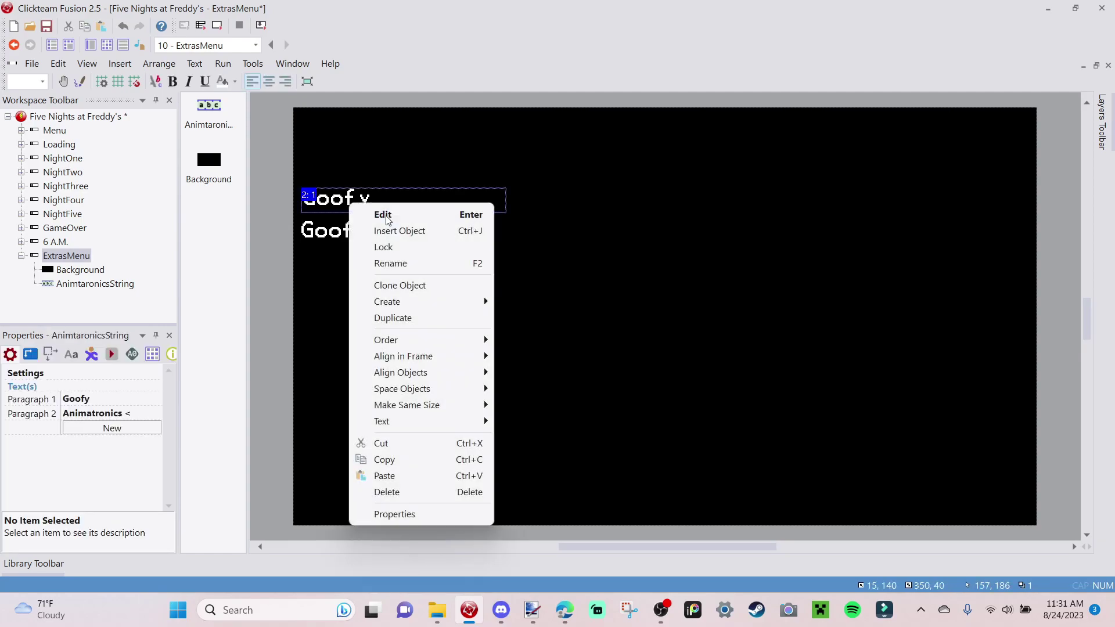
left_click(416, 264)
type("Goober")
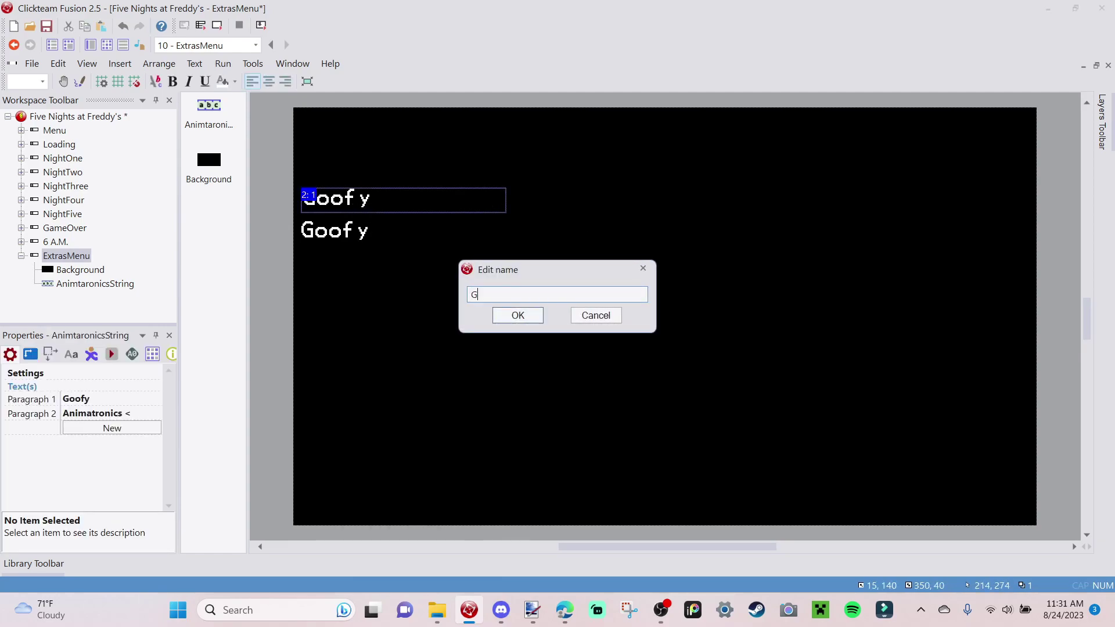
key("Return")
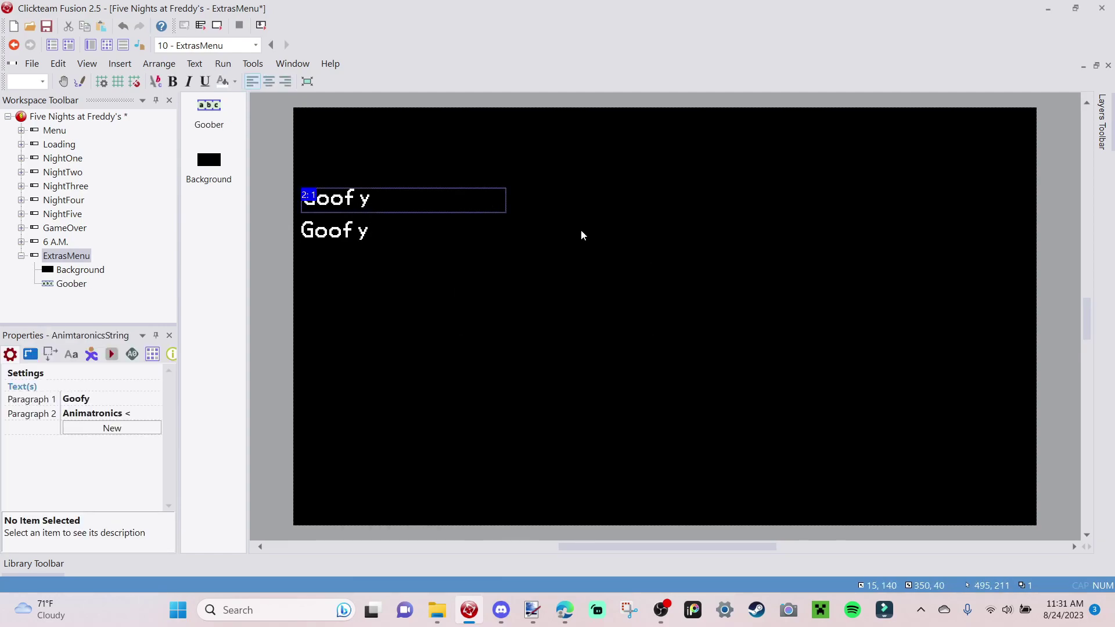
Undo the pasted copy with its text and name changes, and bring back the independent clone below the original string.
right_click(369, 233)
left_click(342, 235)
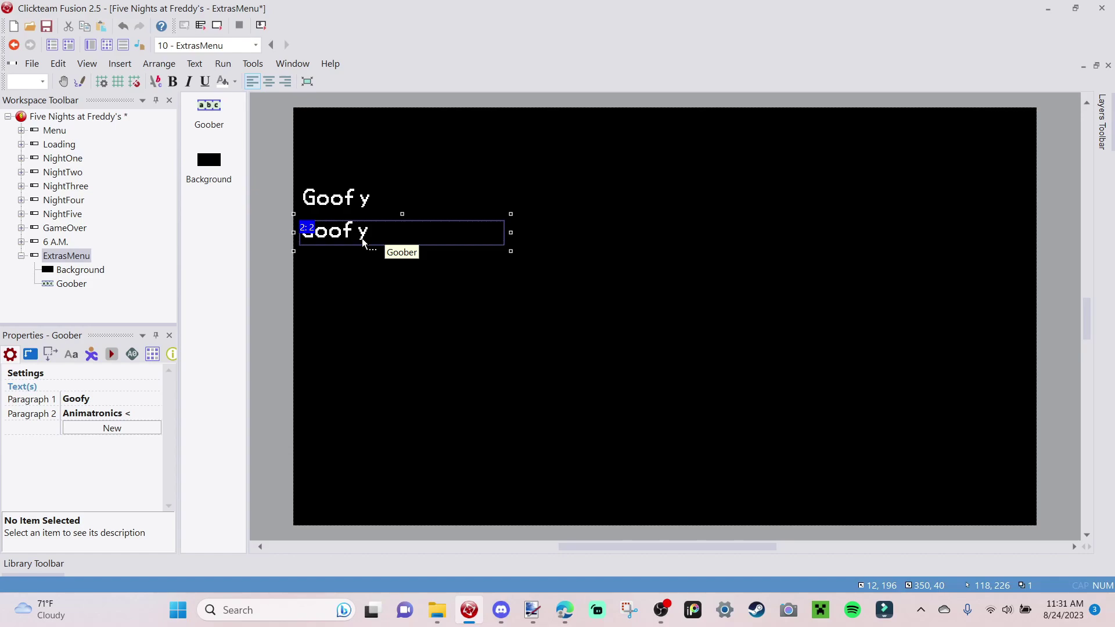
key("ctrl+z")
key("ctrl+z")
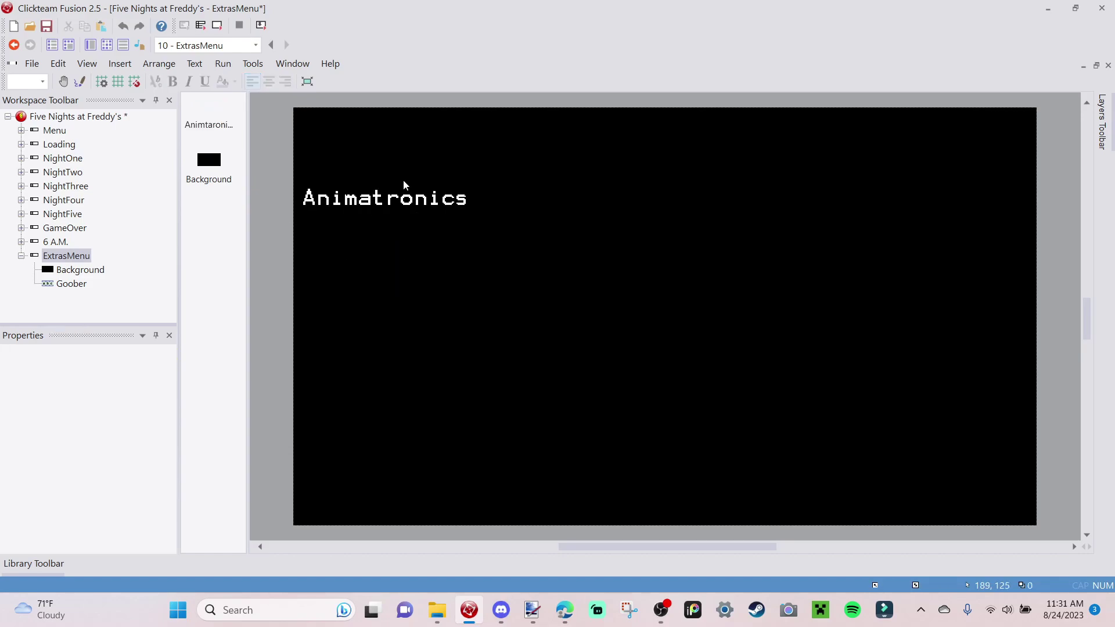
key("ctrl+y")
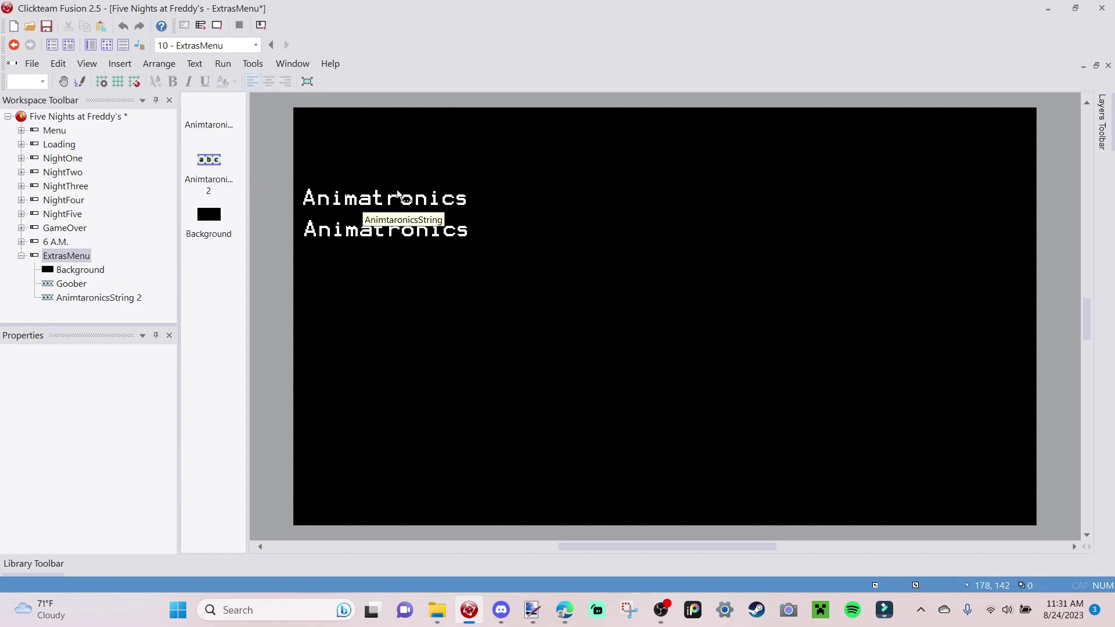
Rename the cloned string below the original Animatronics text as JumpscareString.
right_click(392, 242)
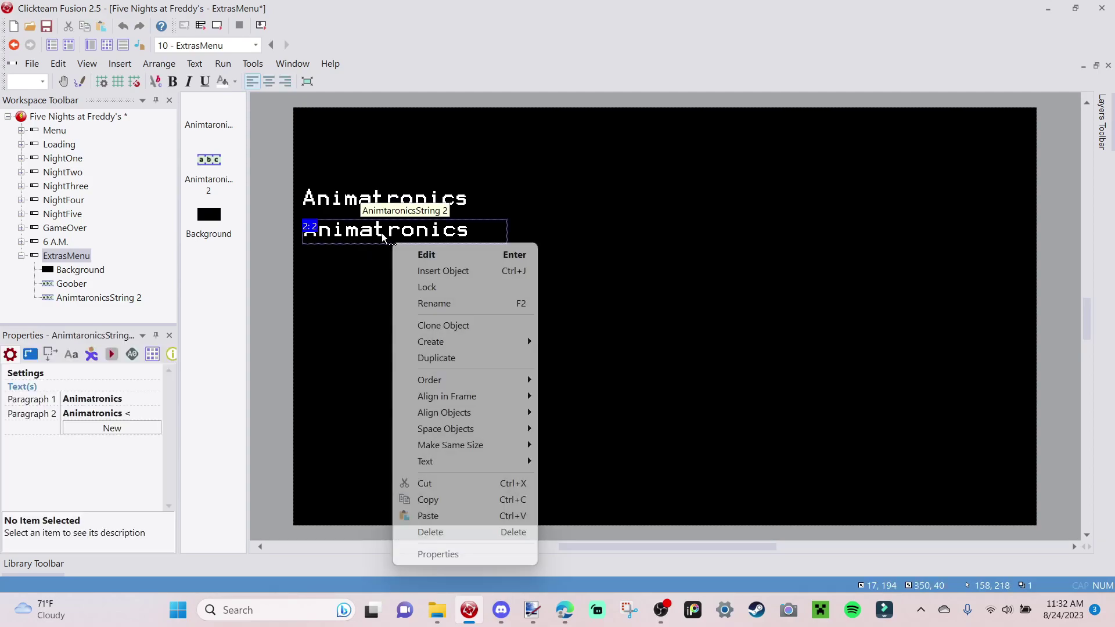
left_click(433, 302)
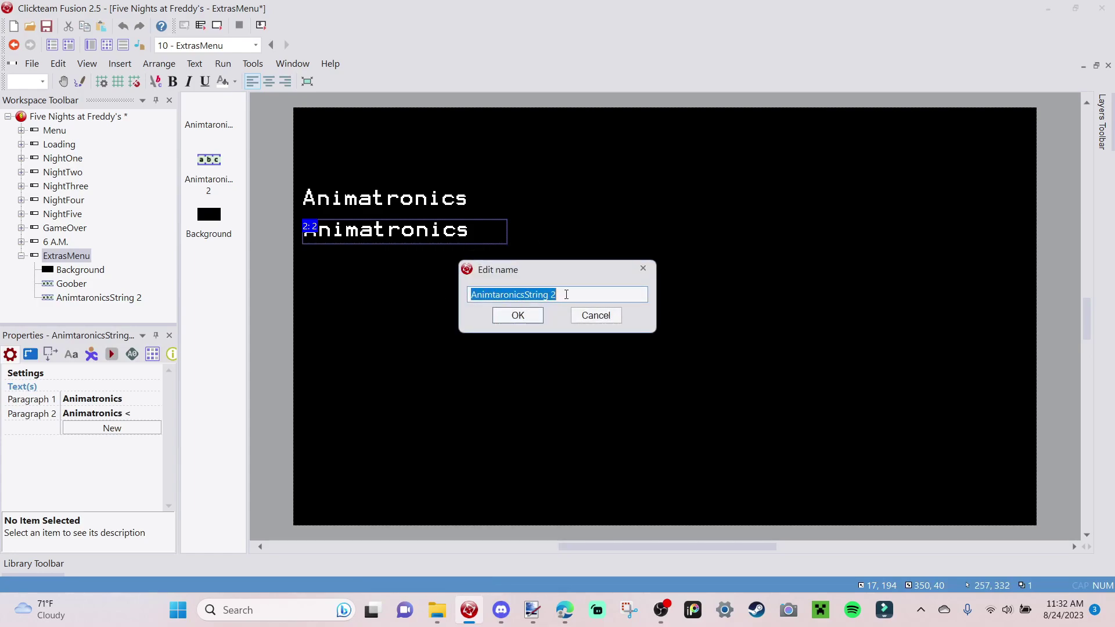
type("Ju")
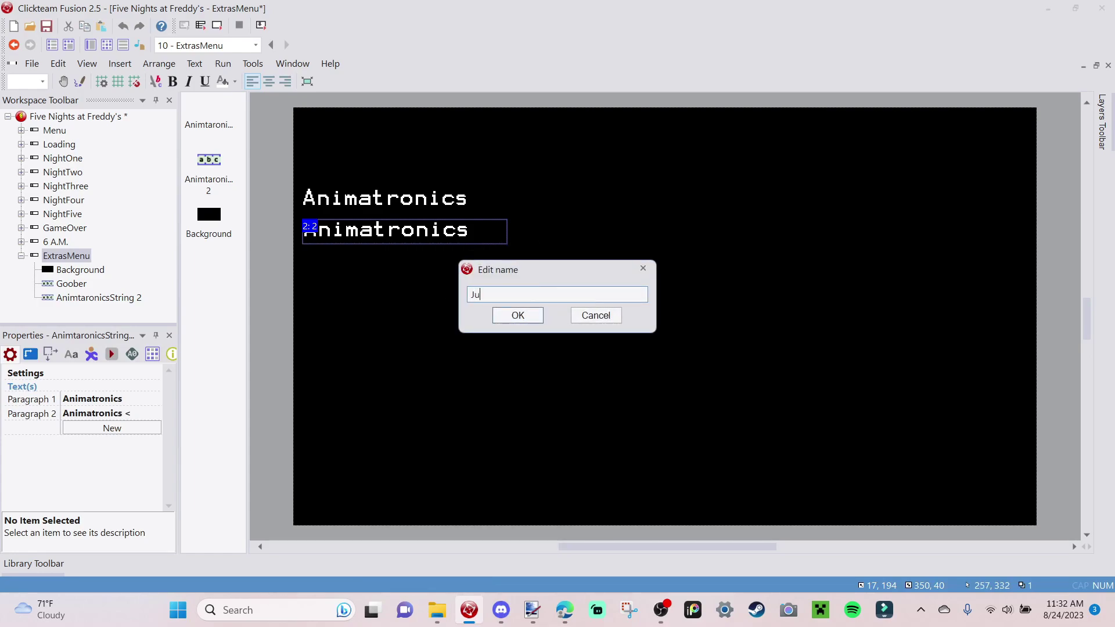
type("mpscare")
type("String")
key("Return")
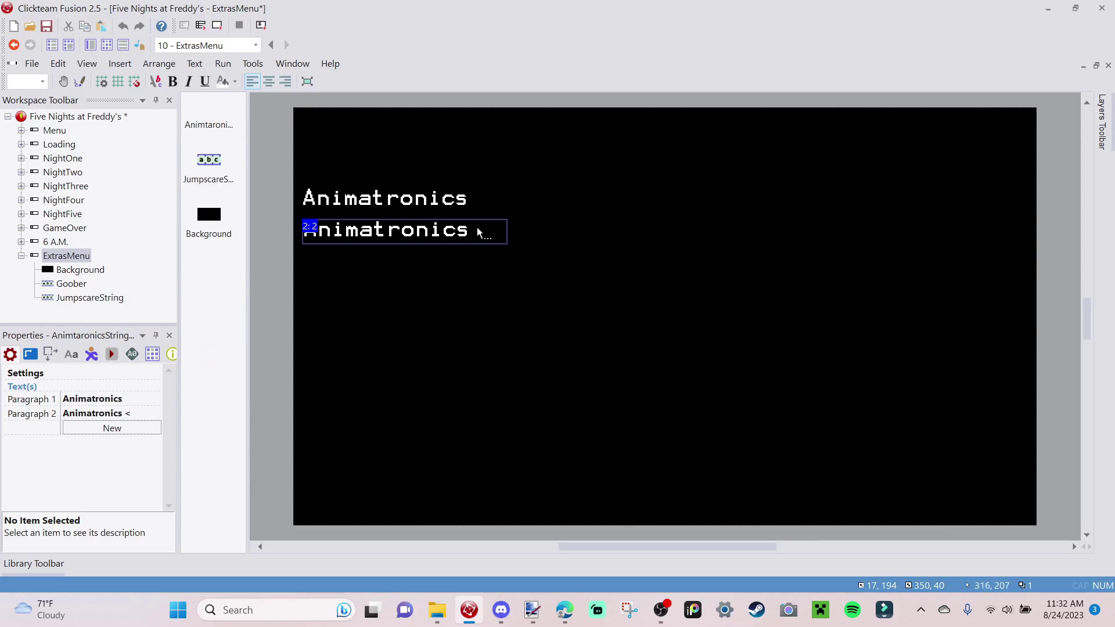
Change the displayed text of JumpscareString to "Jumpscares".
double_click(476, 228)
type("Jumpscares")
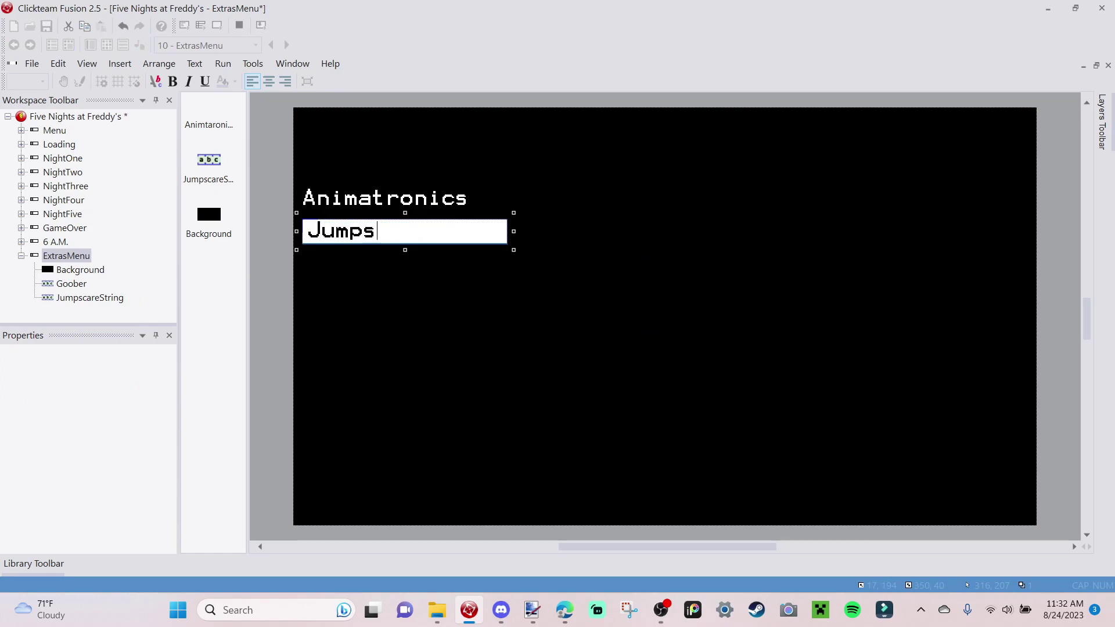
key("BackSpace")
key("BackSpace")
key("BackSpace")
key("BackSpace")
key("BackSpace")
key("BackSpace")
key("BackSpace")
key("BackSpace")
key("BackSpace")
key("BackSpace")
type("Jumpscares")
left_click(539, 302)
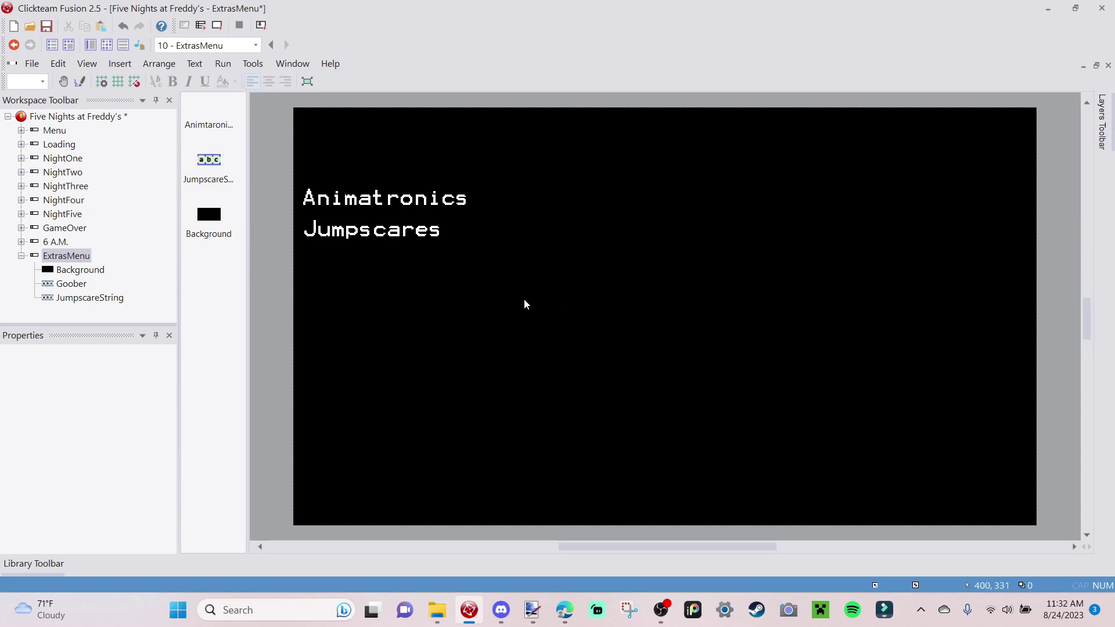
Set the second paragraph of JumpscareString to "Jumpscares <".
left_click(469, 240)
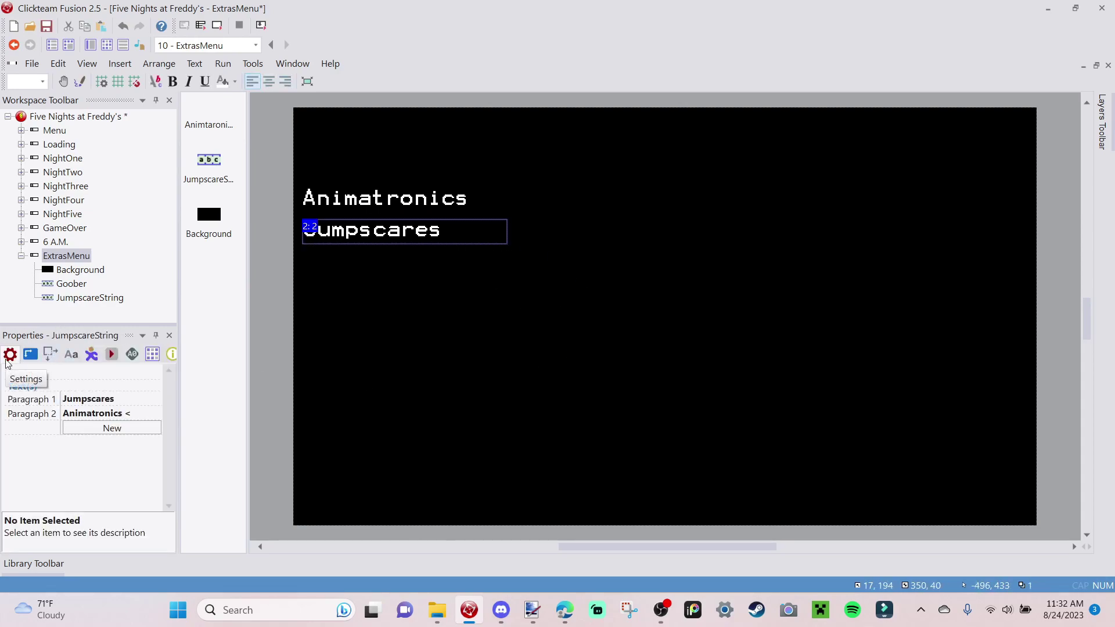
left_click(141, 398)
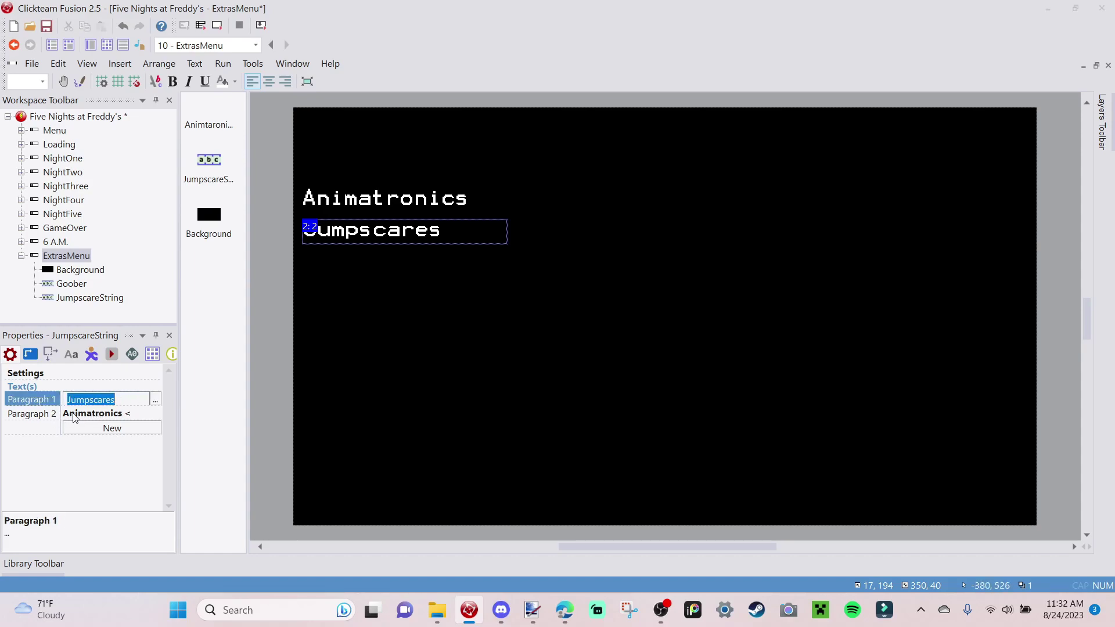
left_click(107, 414)
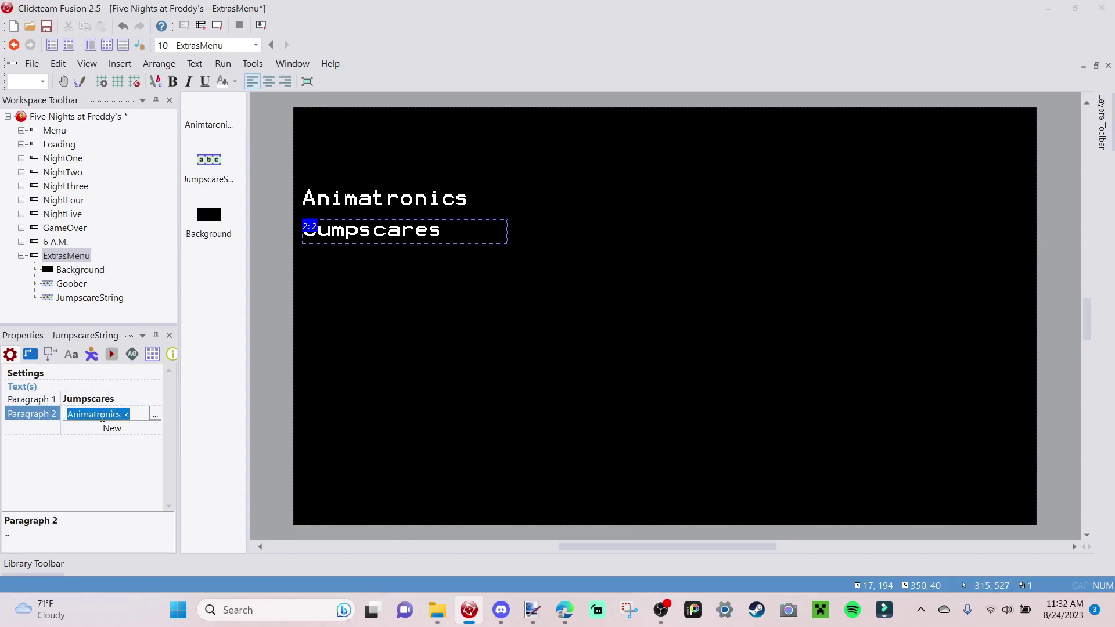
left_click(119, 473)
left_click(125, 414)
left_click_drag(125, 414, 51, 402)
key("ctrl+v")
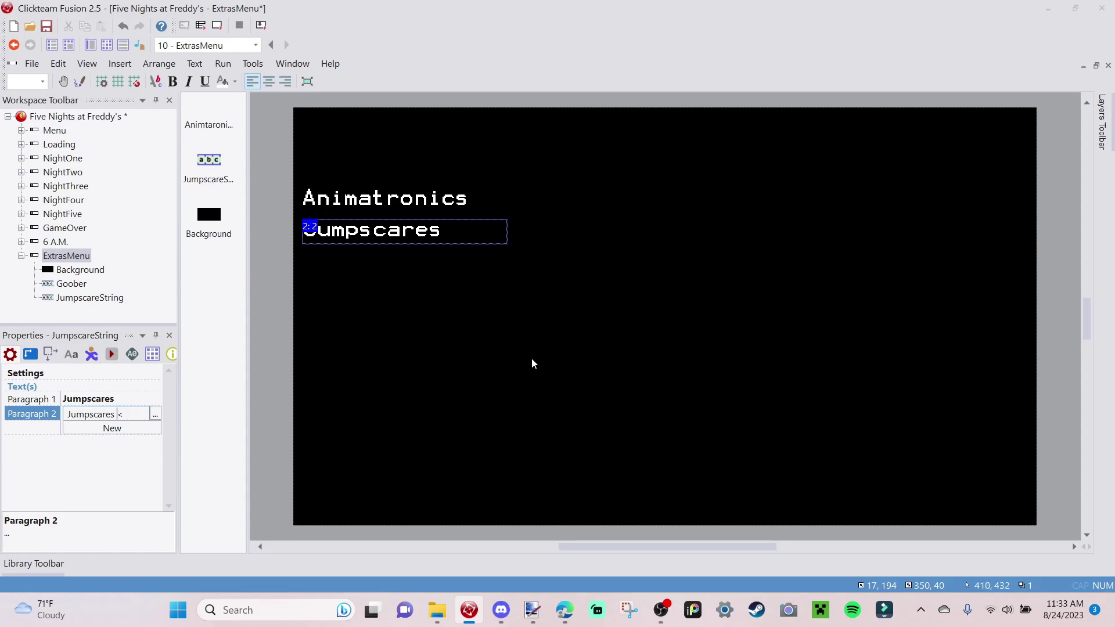
key("Escape")
left_click(433, 306)
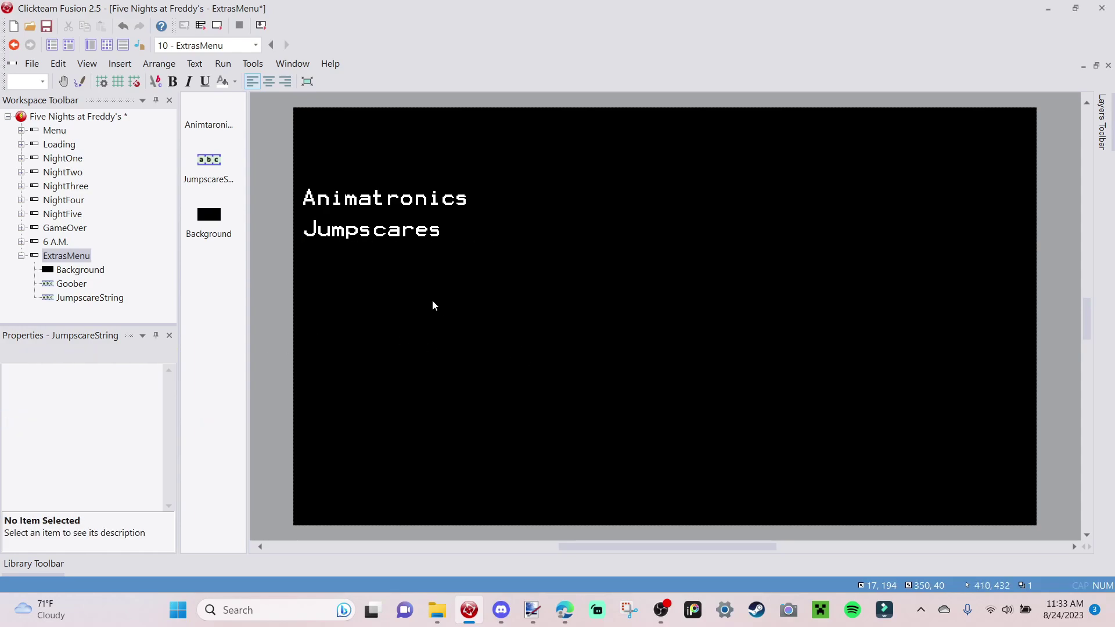
Clone JumpscareString once and place the clone directly below it at about 17, 247.
right_click(388, 234)
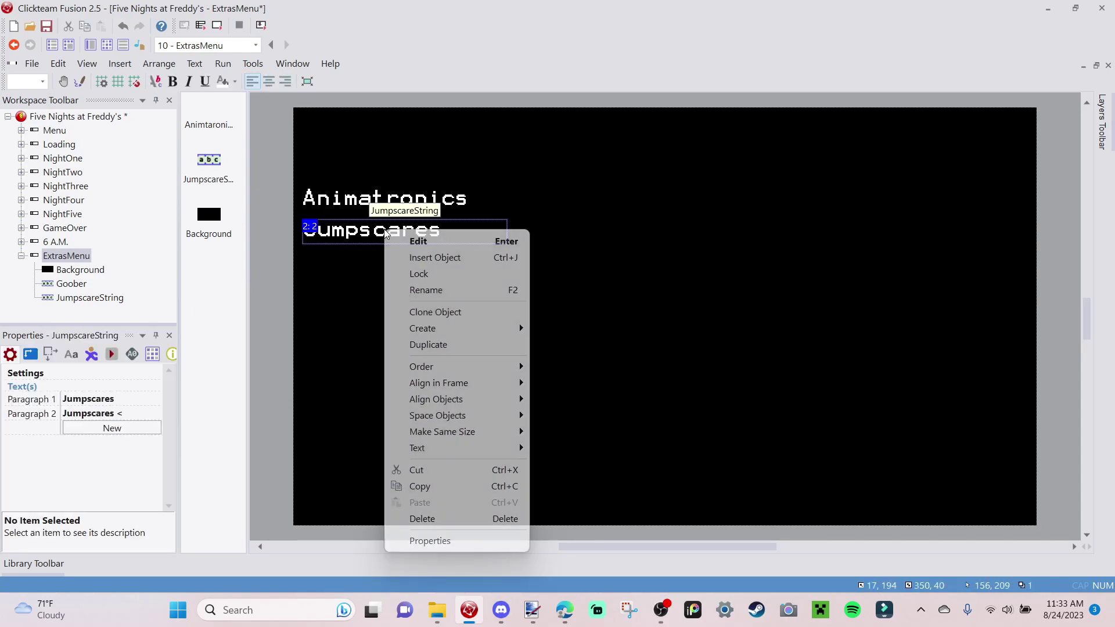
left_click(447, 309)
key("Return")
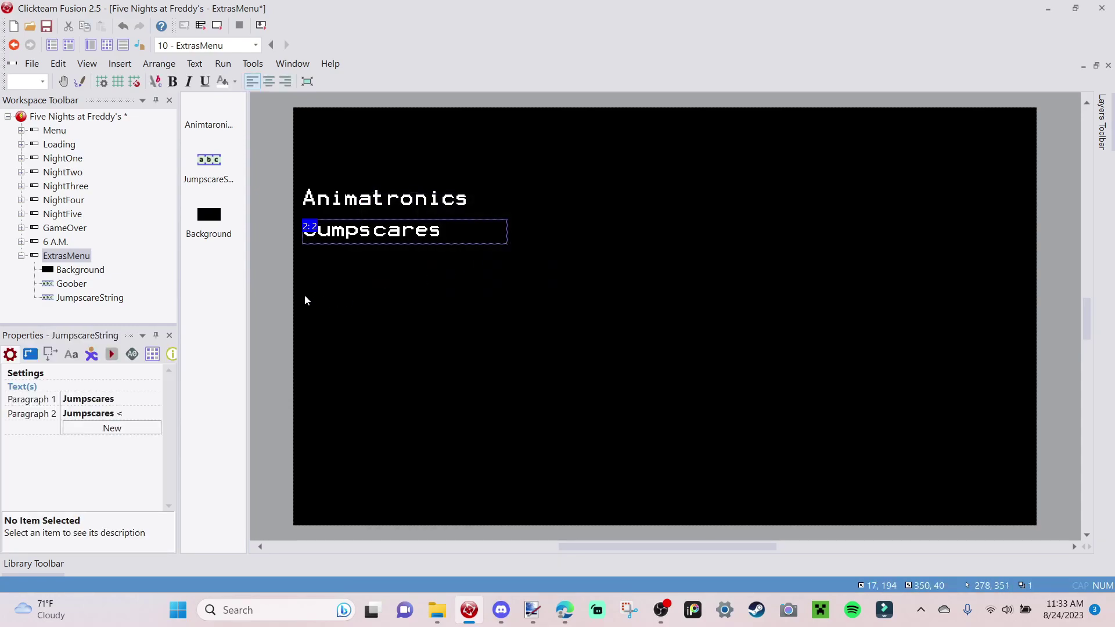
left_click_drag(359, 263, 363, 262)
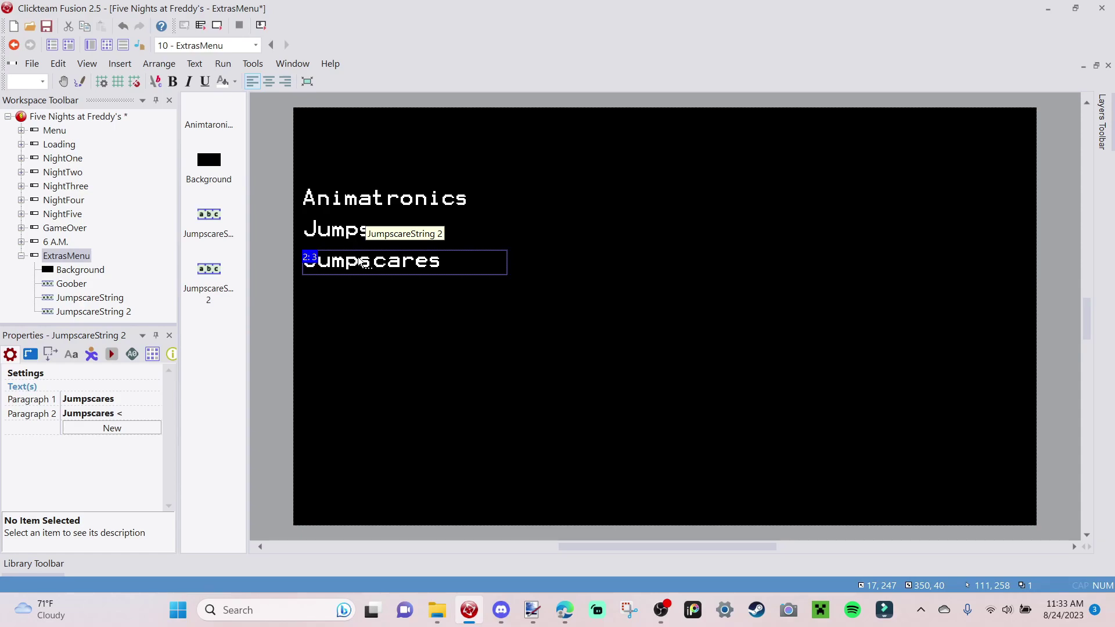
Rename the new clone below the Jumpscares string as ConceptArtString.
right_click(363, 262)
left_click(396, 317)
type("Concece")
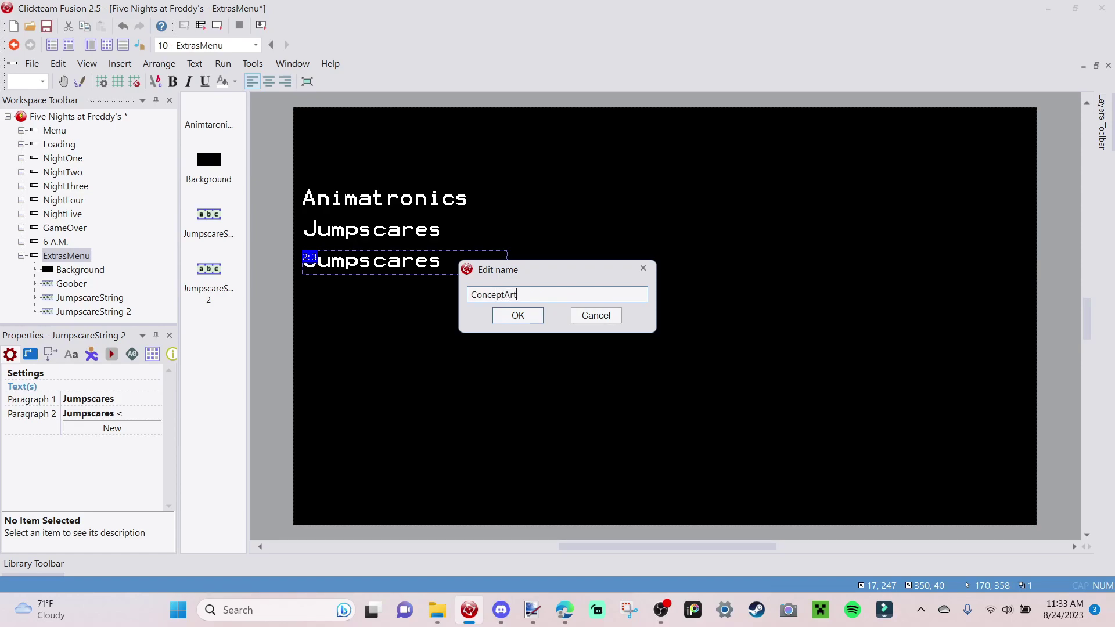
key("Return")
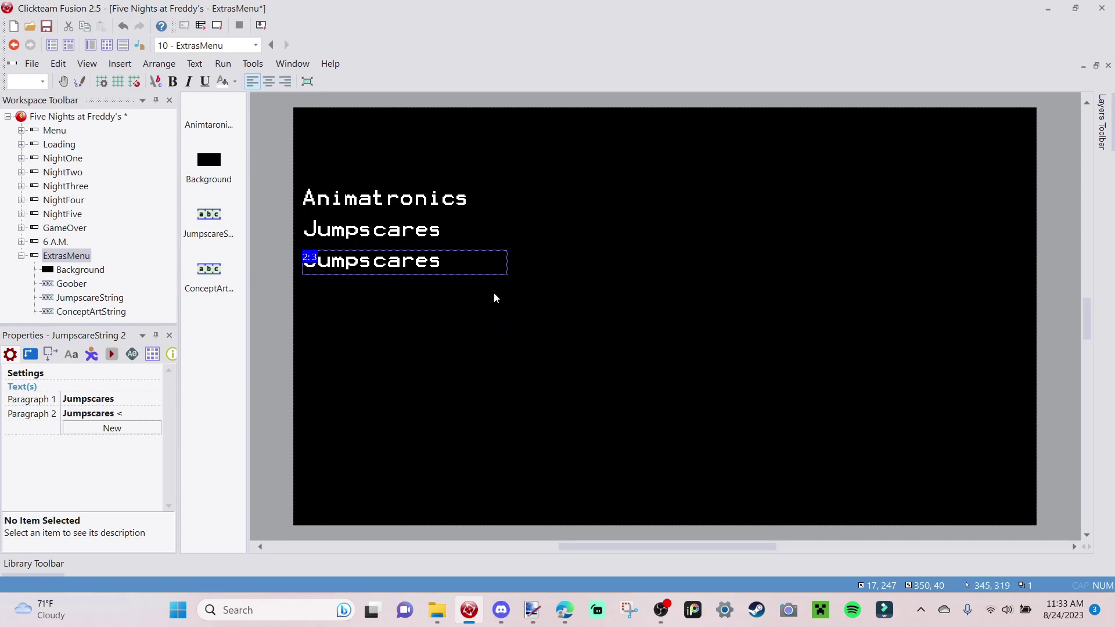
left_click(566, 323)
Set the first paragraph of ConceptArtString to "Concept art", correcting its spelling in the displayed text.
left_click(343, 278)
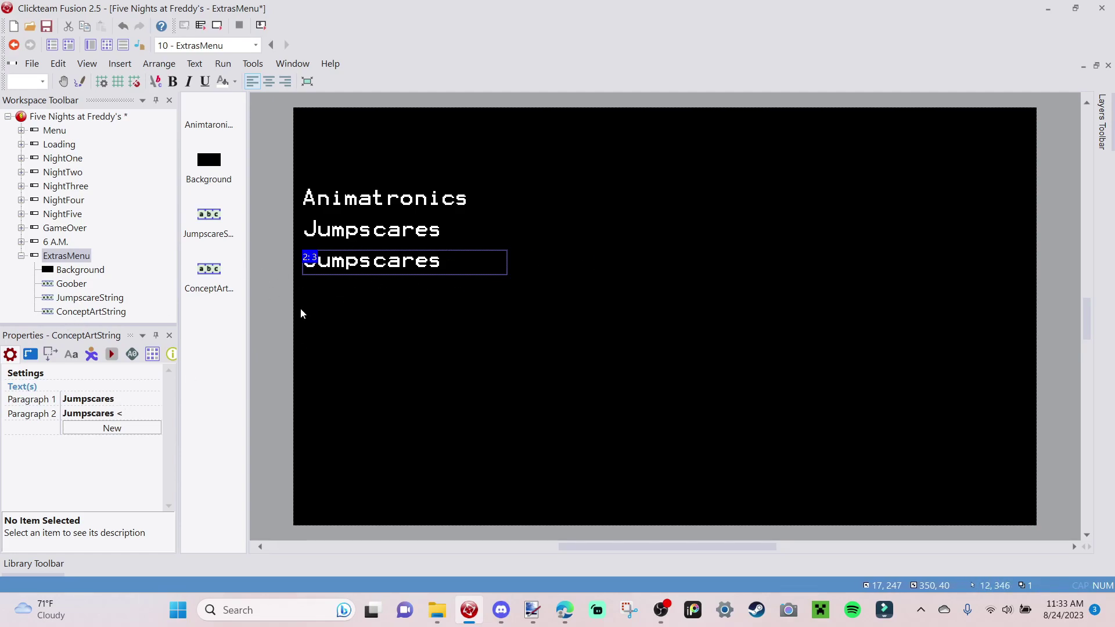
left_click(104, 399)
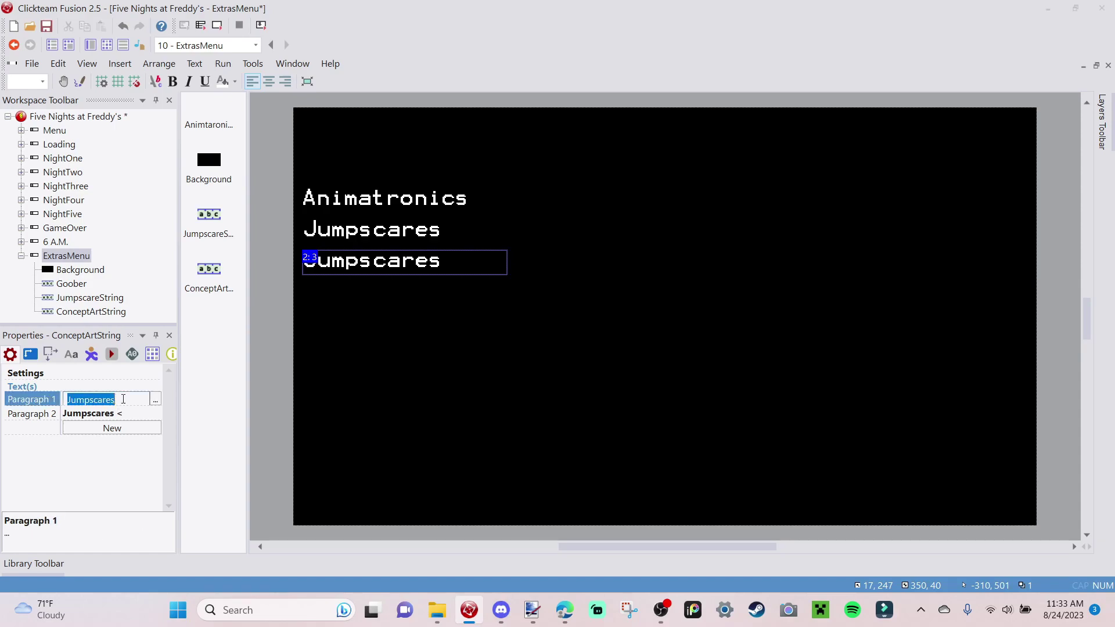
type("Co")
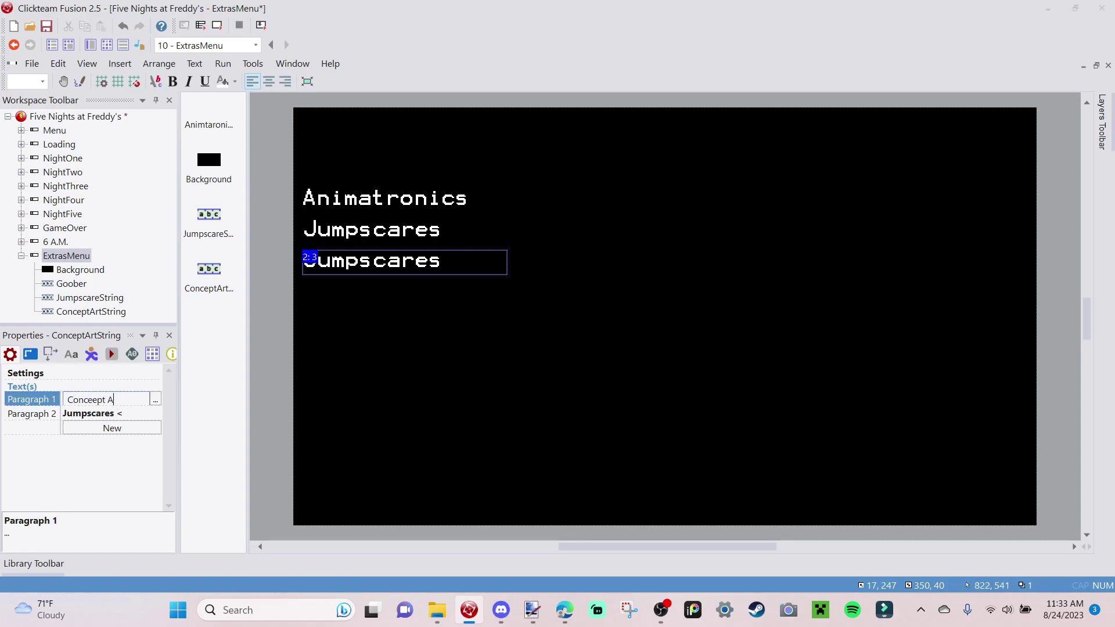
type("nceept art")
key("Return")
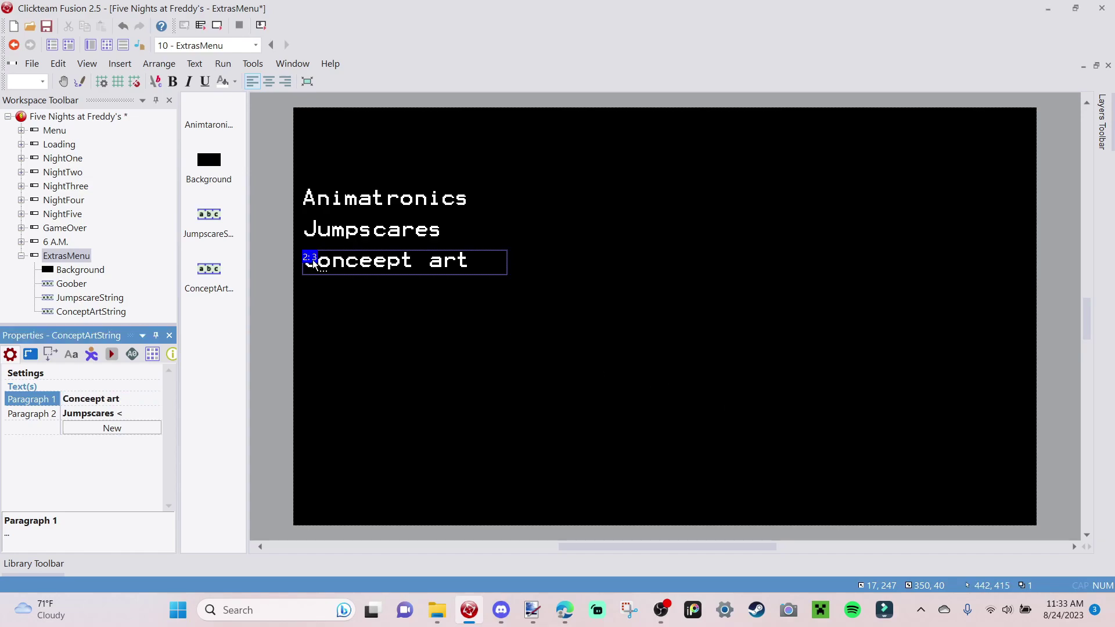
double_click(457, 265)
left_click(375, 262)
key("BackSpace")
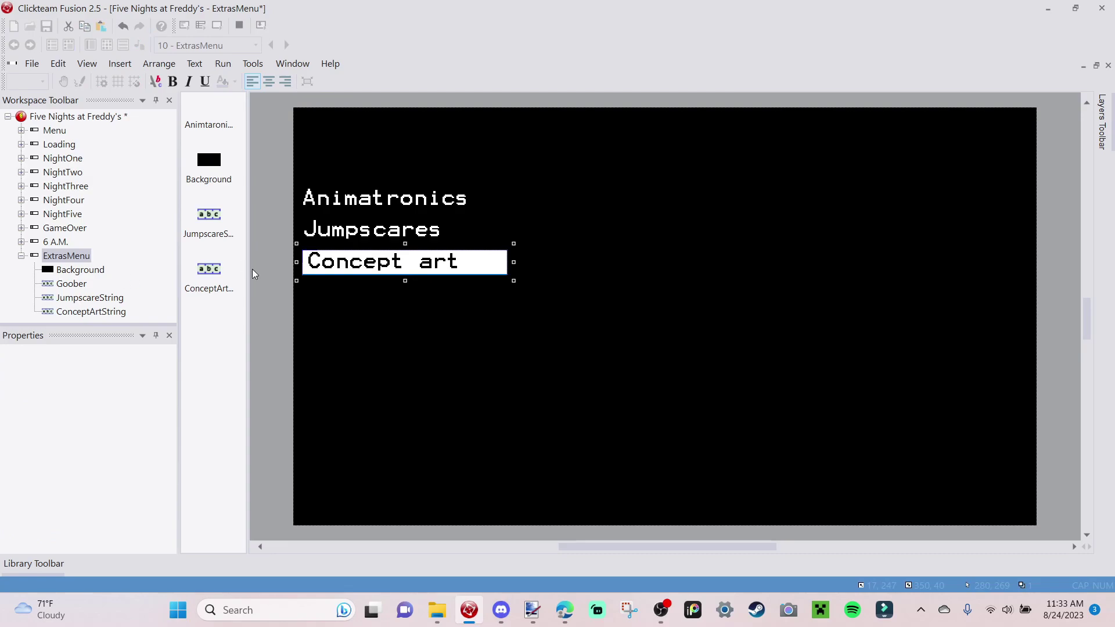
left_click(403, 326)
Set the second paragraph of ConceptArtString to "Concept art <".
left_click(434, 265)
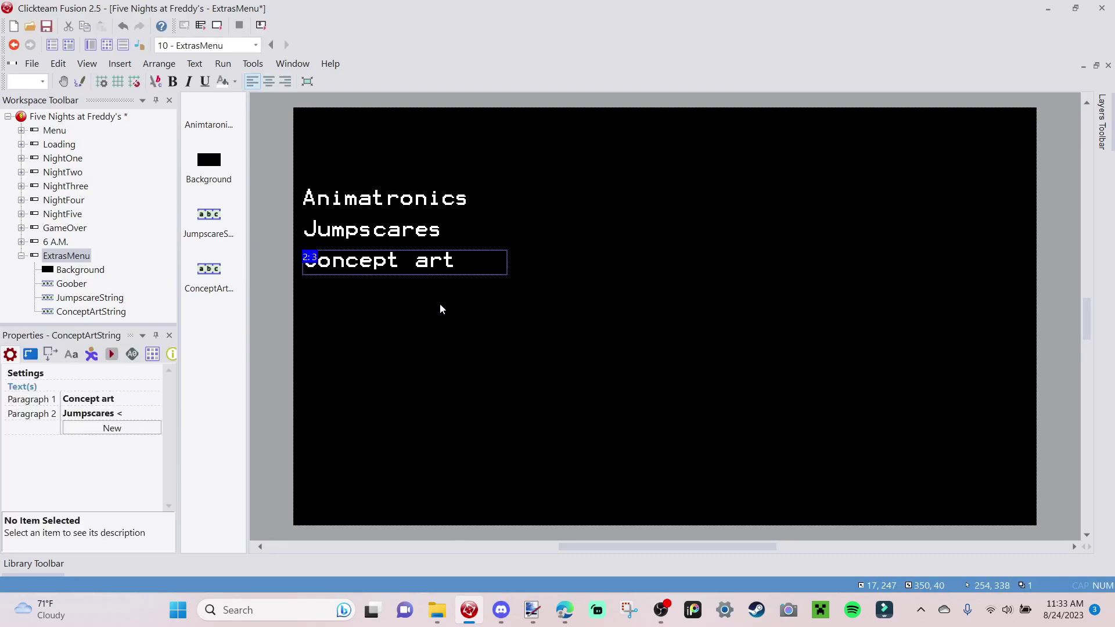
left_click(142, 400)
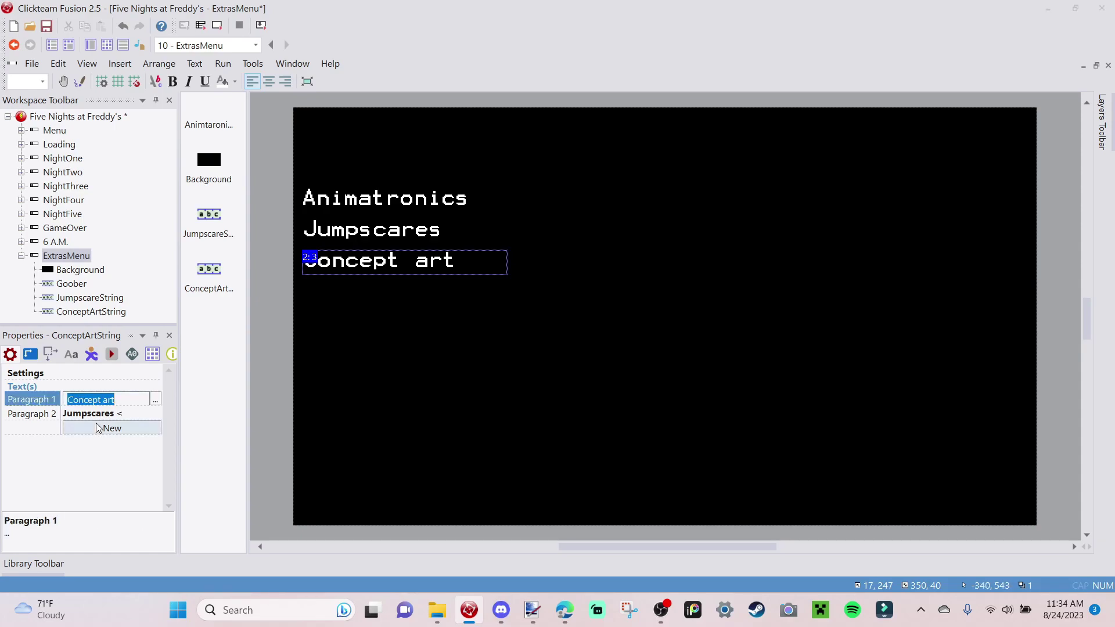
left_click(118, 414)
left_click_drag(115, 413, 3, 419)
type("Concept art")
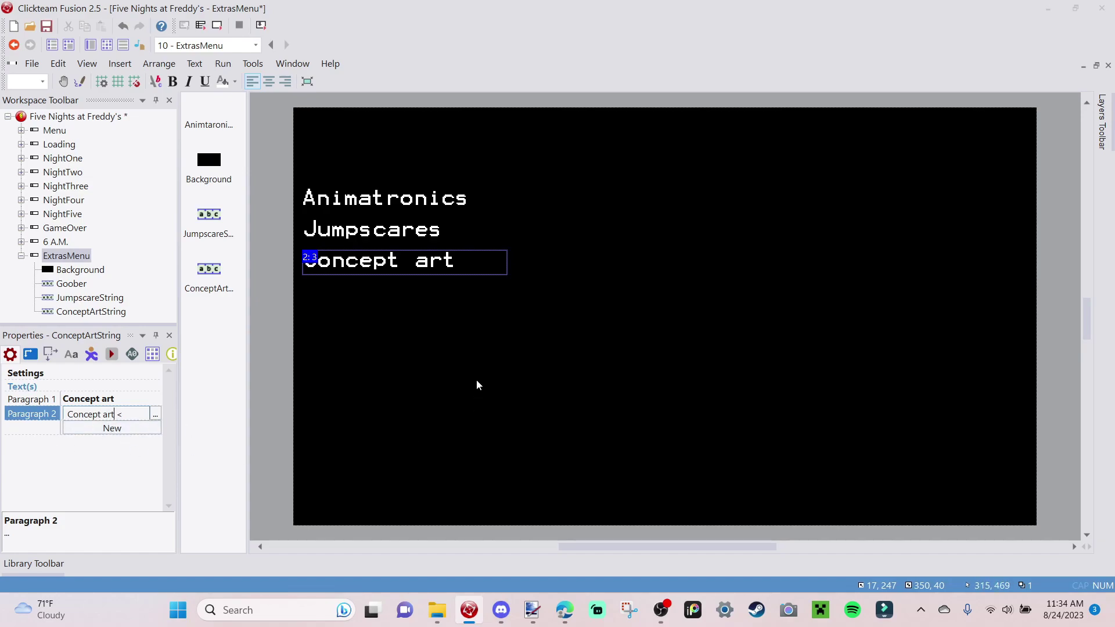
left_click(499, 361)
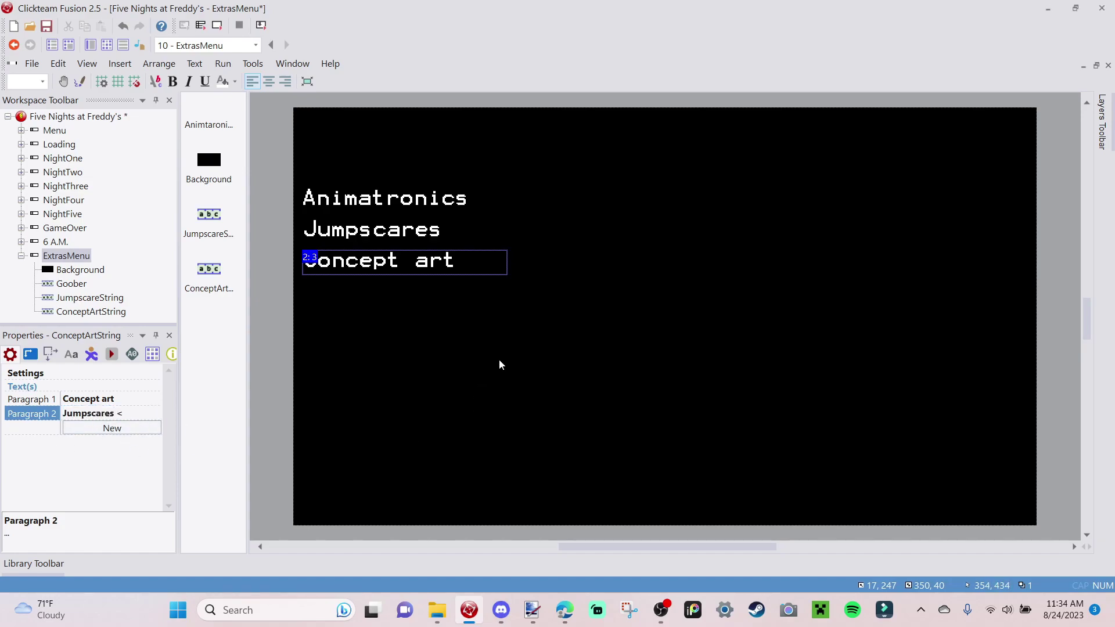
Clone ConceptArtString once and place the clone below it at about 17, 305.
left_click(376, 264)
right_click(376, 264)
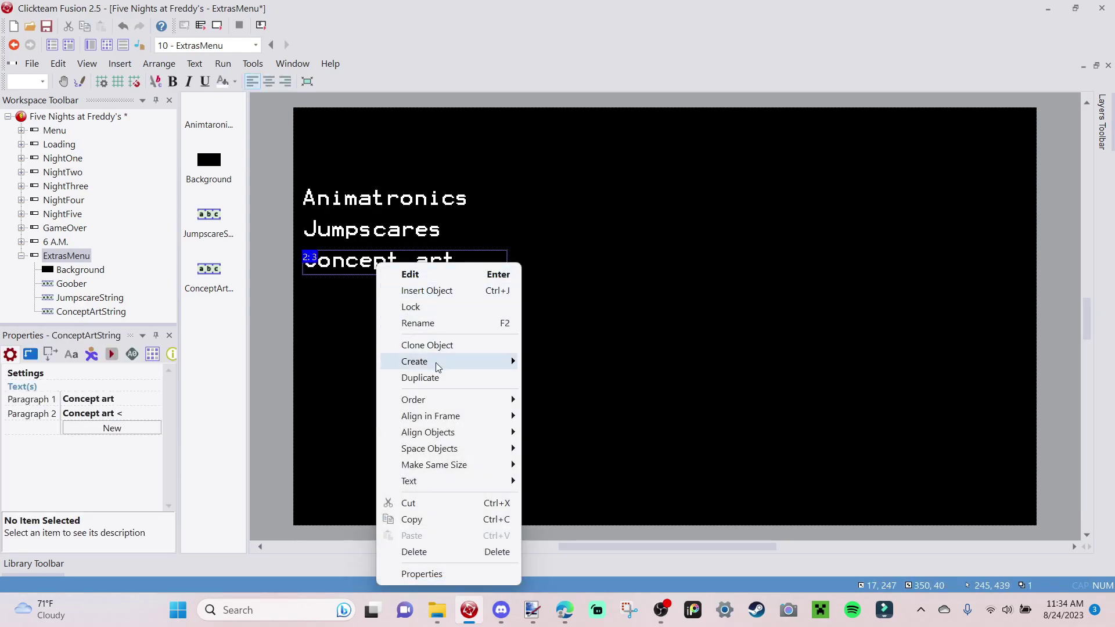
left_click(440, 345)
left_click(511, 225)
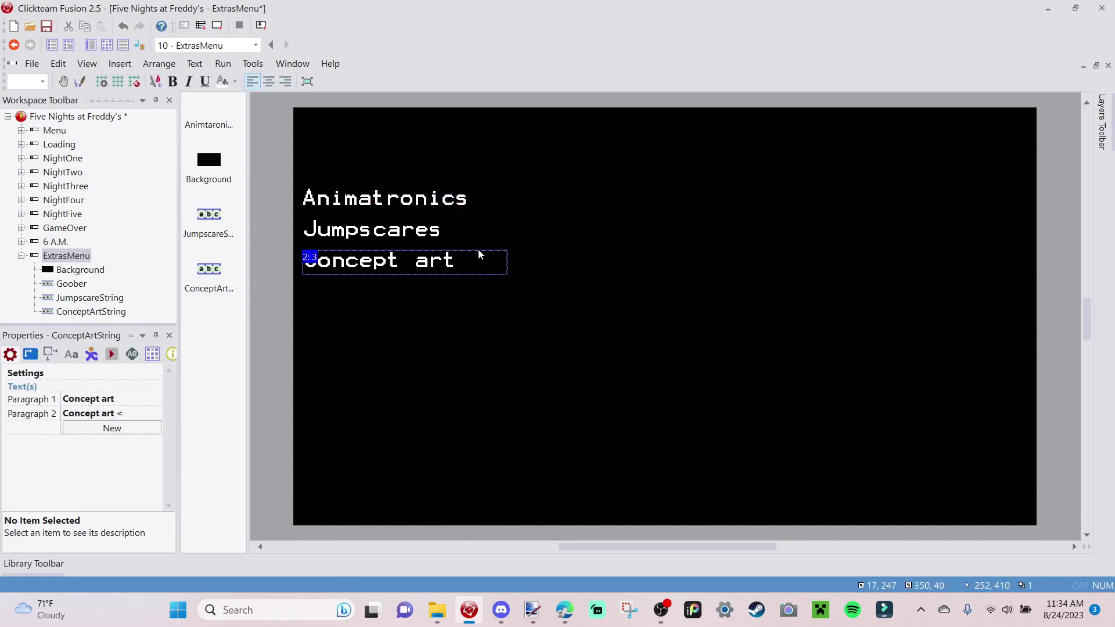
left_click(362, 288)
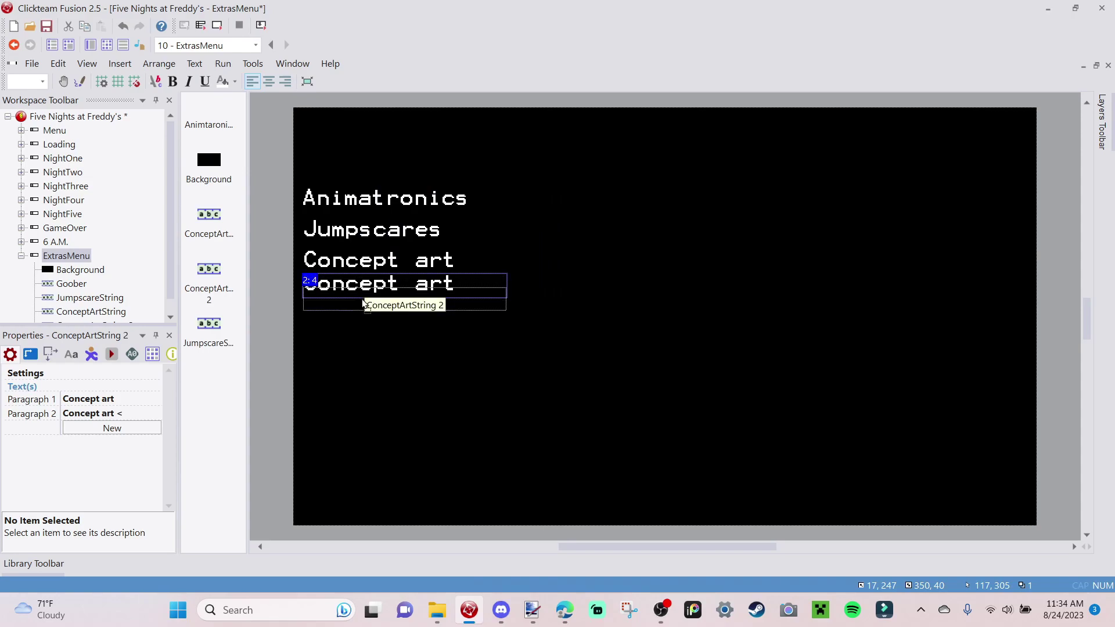
left_click_drag(362, 289, 363, 299)
Rename the lowest clone as ThankYouString and nudge it up to about 16, 296.
right_click(363, 299)
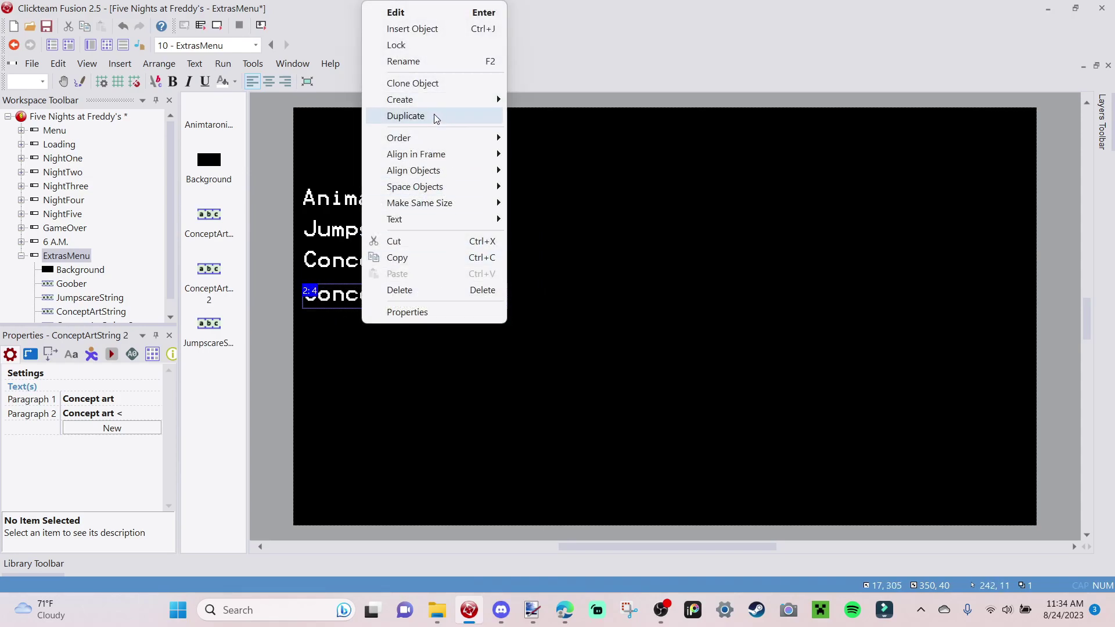
left_click(427, 53)
type("ThankYouString")
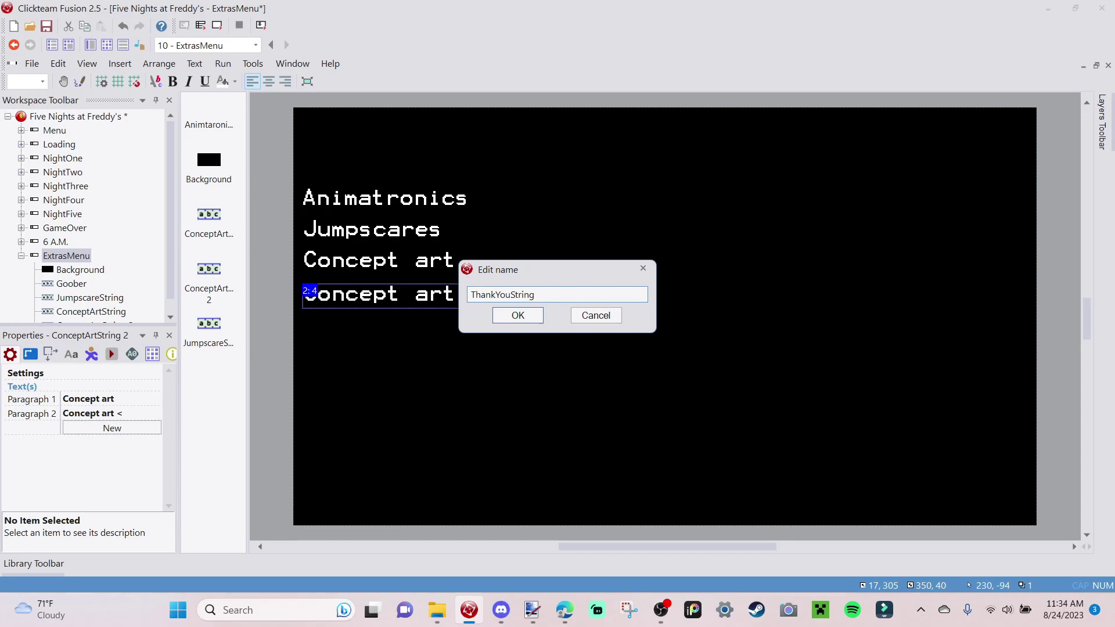
key("Return")
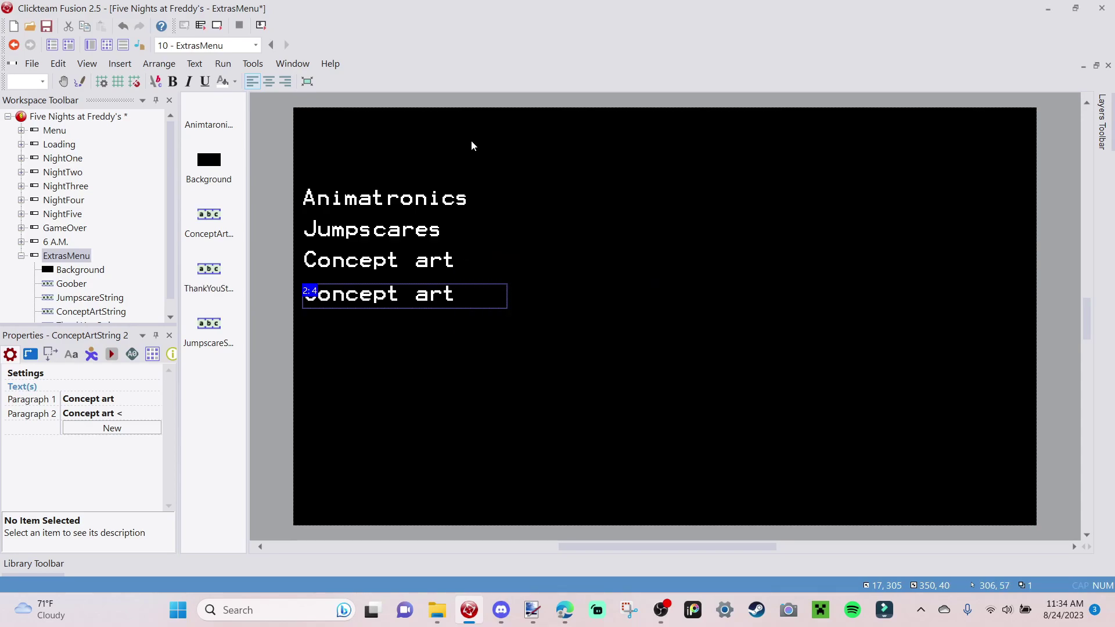
left_click(687, 339)
left_click(414, 296)
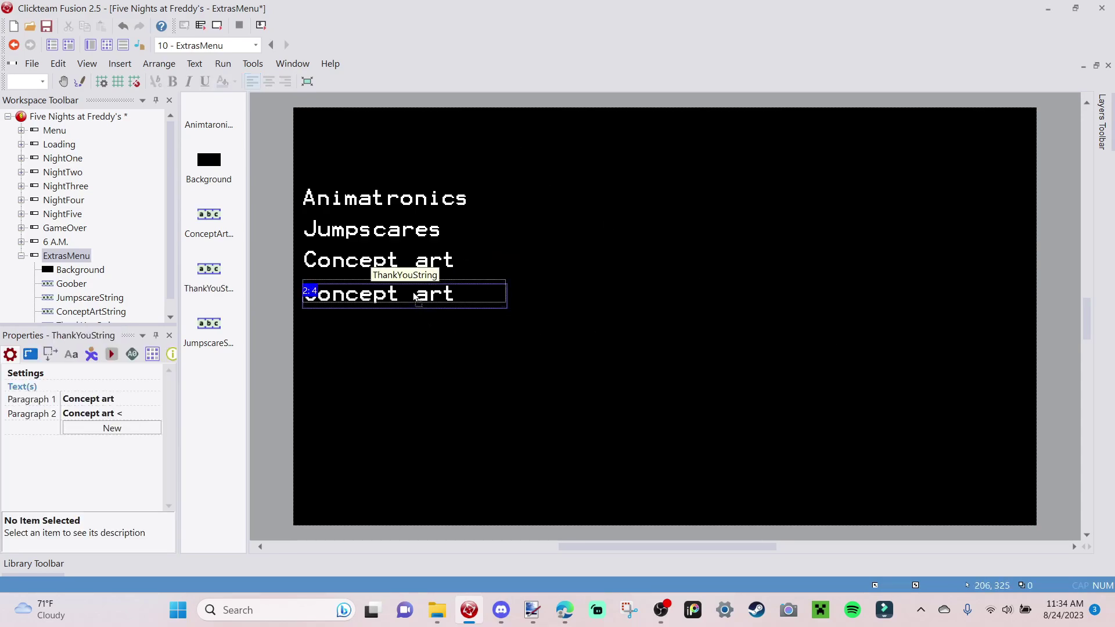
Change the text of ThankYouString to "Thank you note" and widen its box to about 389 pixels.
double_click(410, 294)
type("Th")
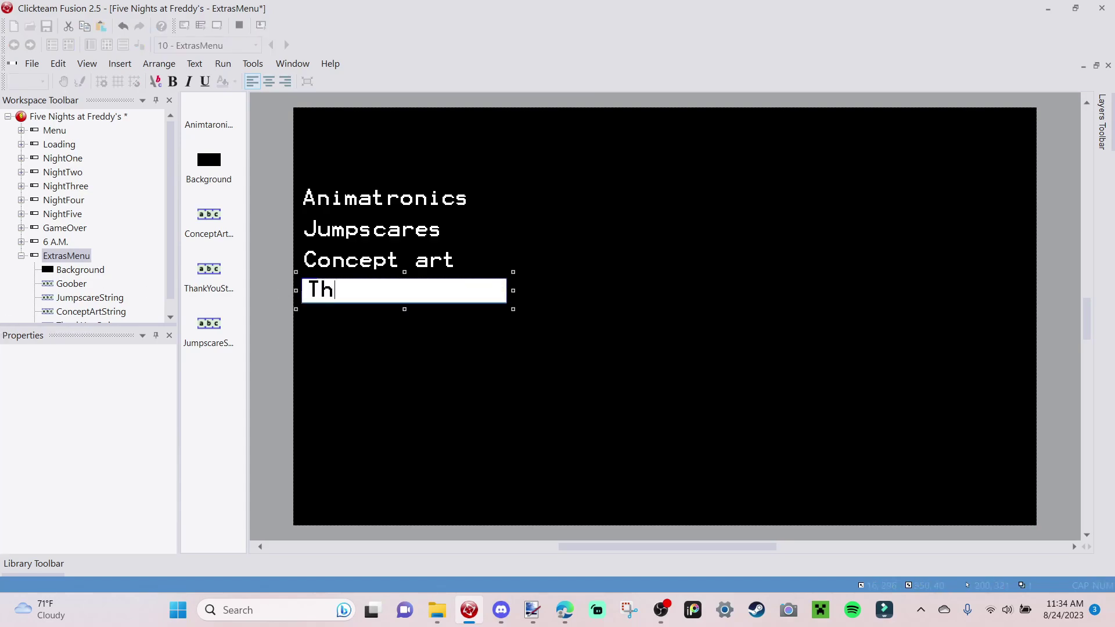
type("ank you no")
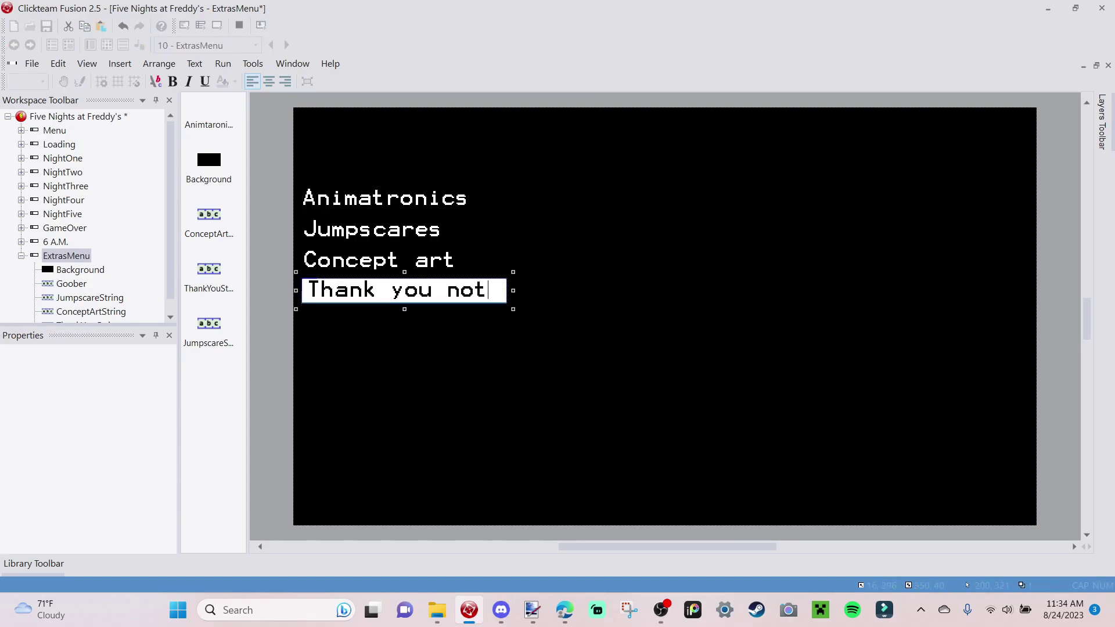
key("ctrl+a")
key("BackSpace")
key("BackSpace")
left_click_drag(510, 292, 534, 293)
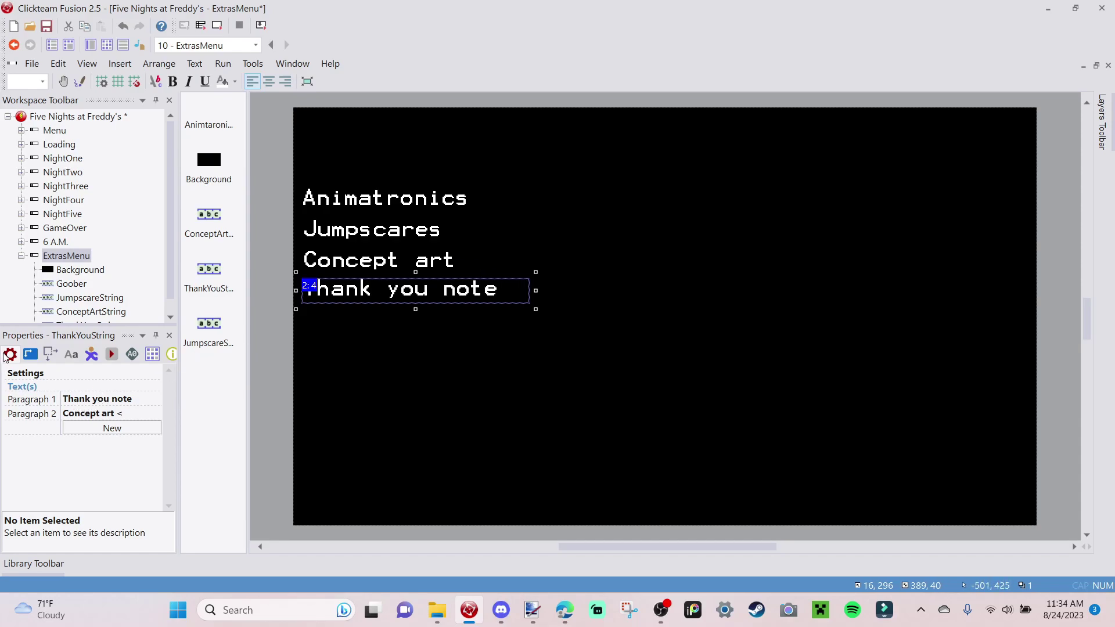
Set the second paragraph of ThankYouString to "Thank you note <".
left_click(87, 400)
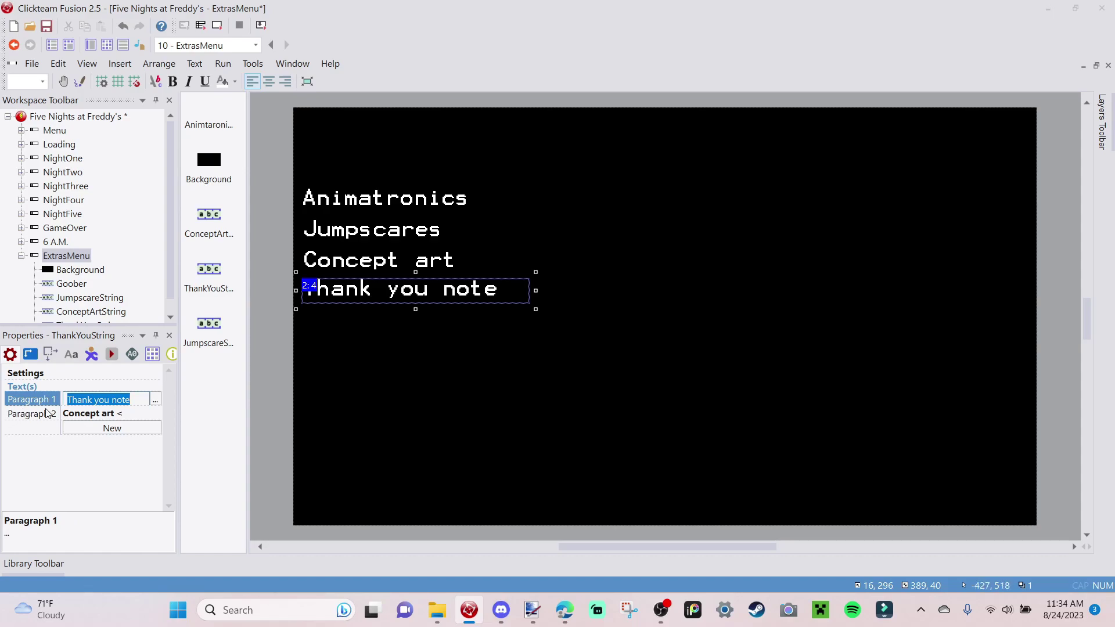
left_click(117, 418)
left_click(119, 414)
type("Thank you note")
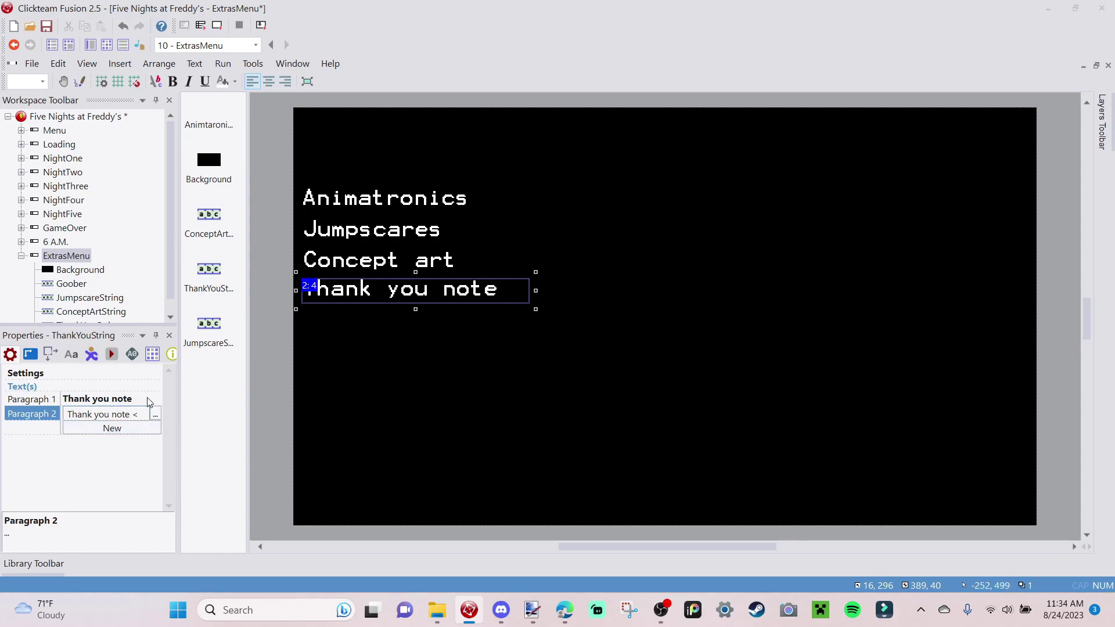
left_click(688, 358)
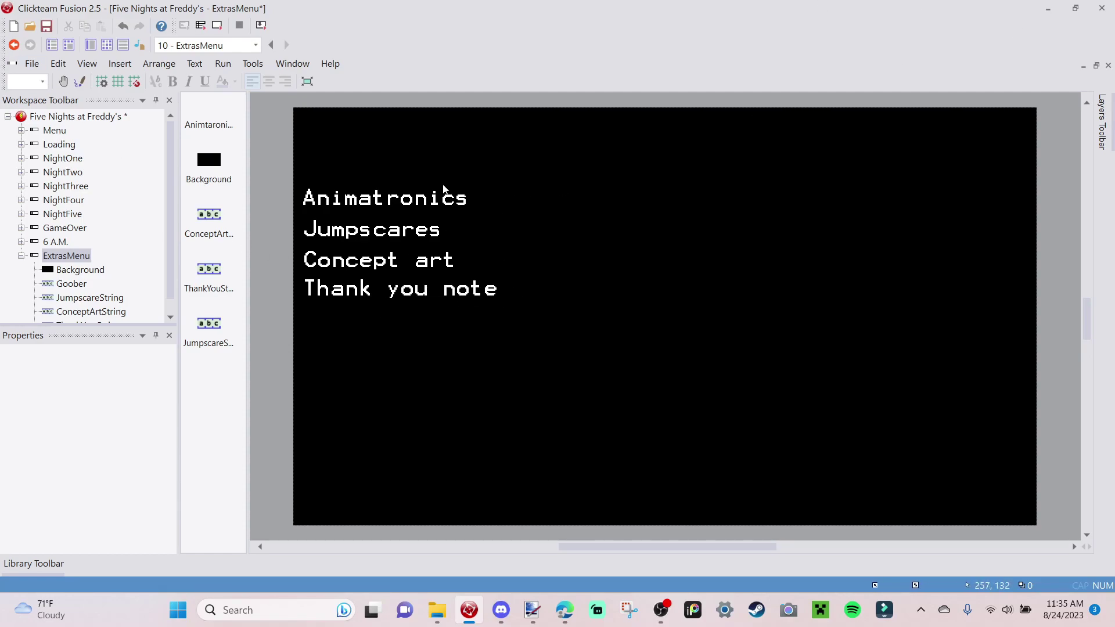
Insert a String object above the frame at about 349, -231 and rename it ExitString.
right_click(383, 383)
left_click(486, 83)
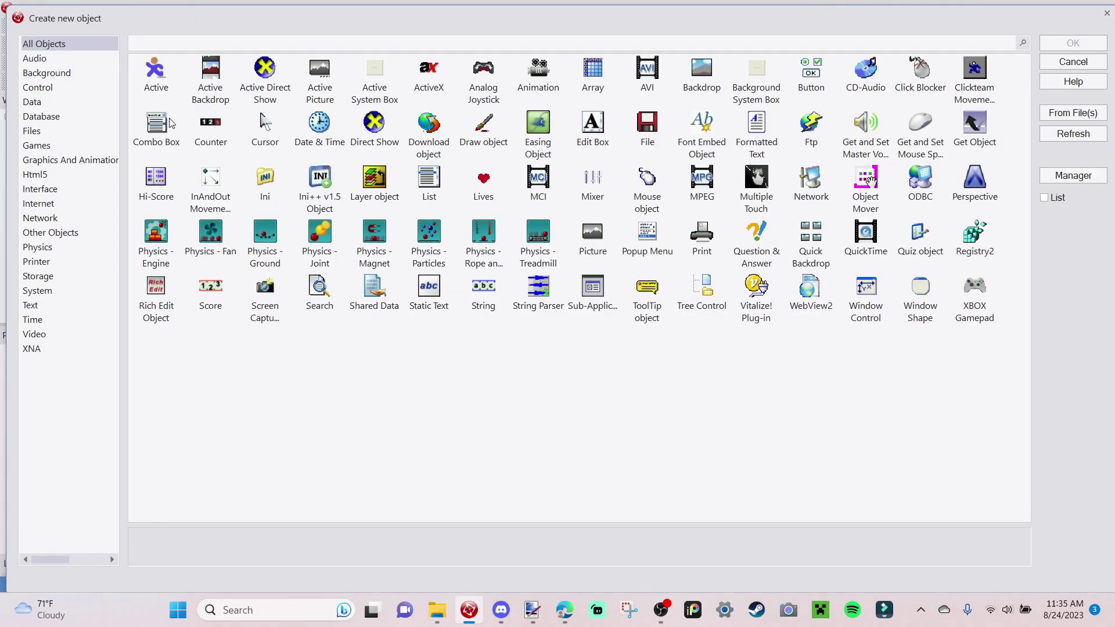
left_click(482, 290)
left_click(1073, 43)
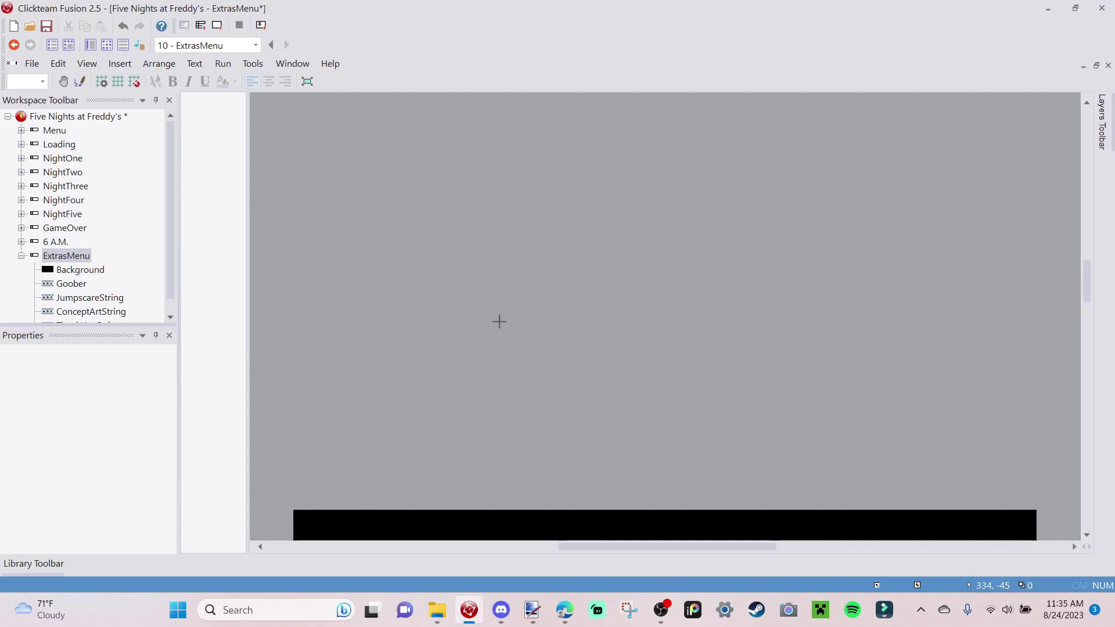
left_click(496, 378)
right_click(497, 377)
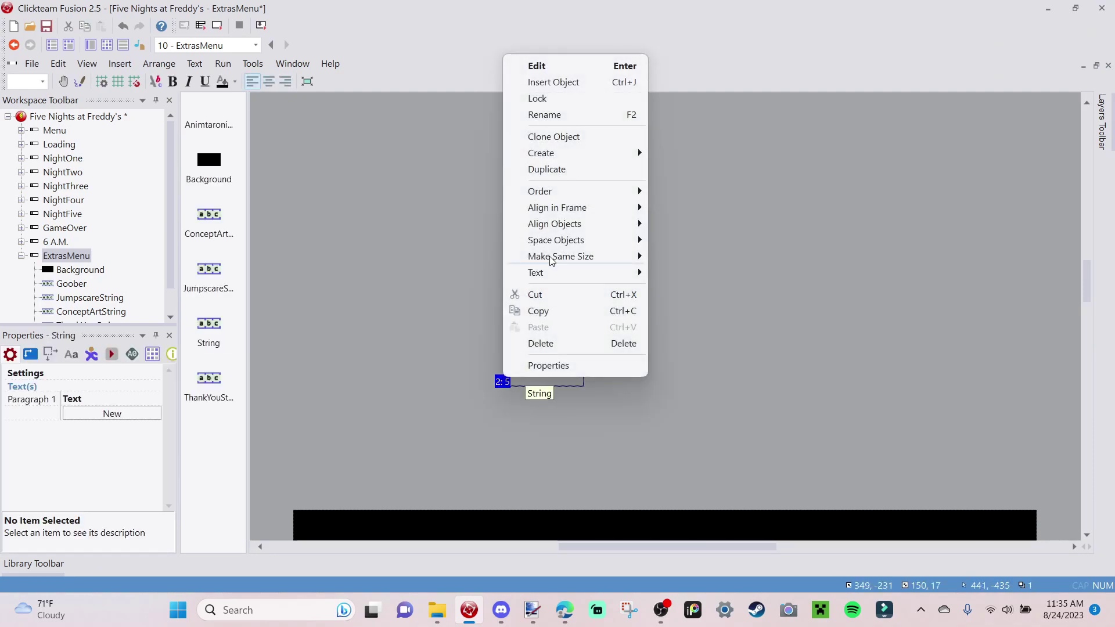
left_click(577, 115)
type("Exit")
type("Button")
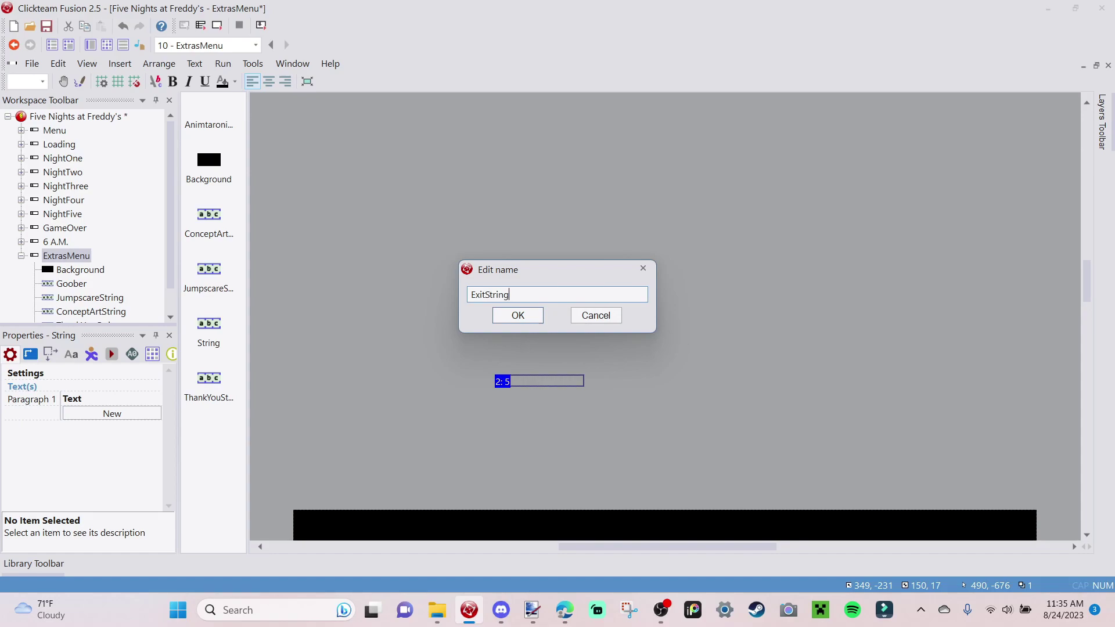
key("Return")
Set ExitString's text color to white and its font to Terminal.
left_click(71, 353)
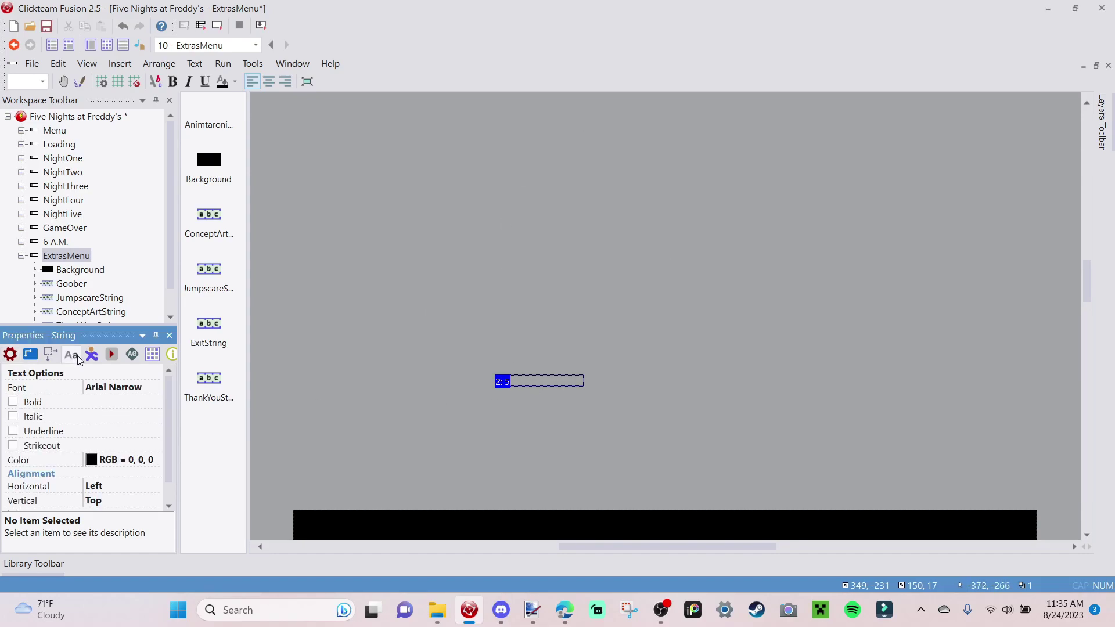
left_click(93, 460)
left_click(109, 466)
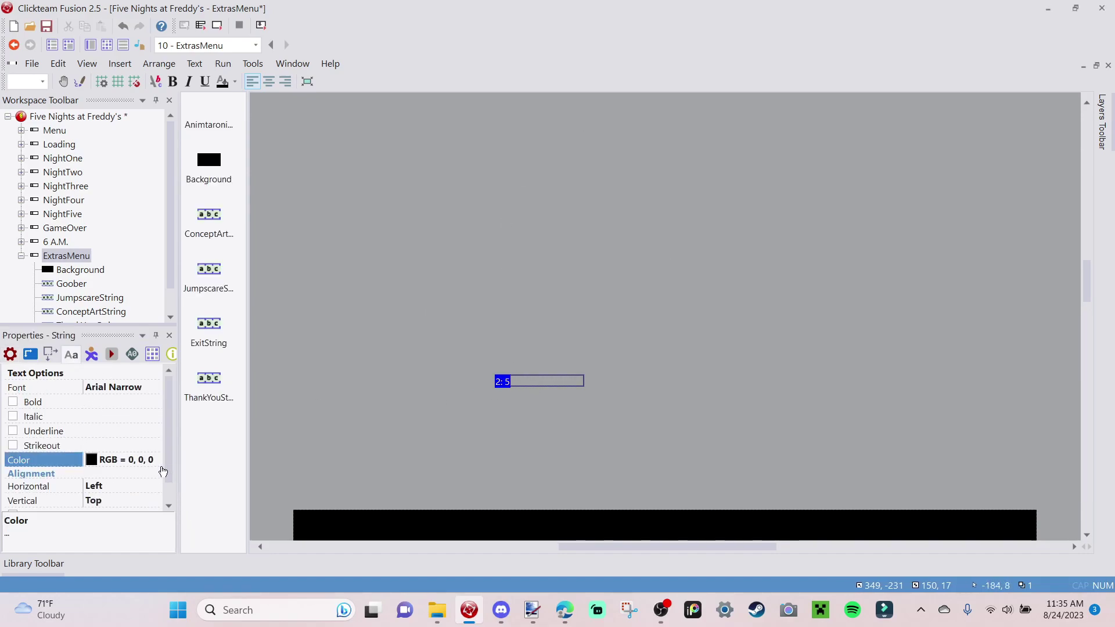
left_click(118, 400)
double_click(116, 387)
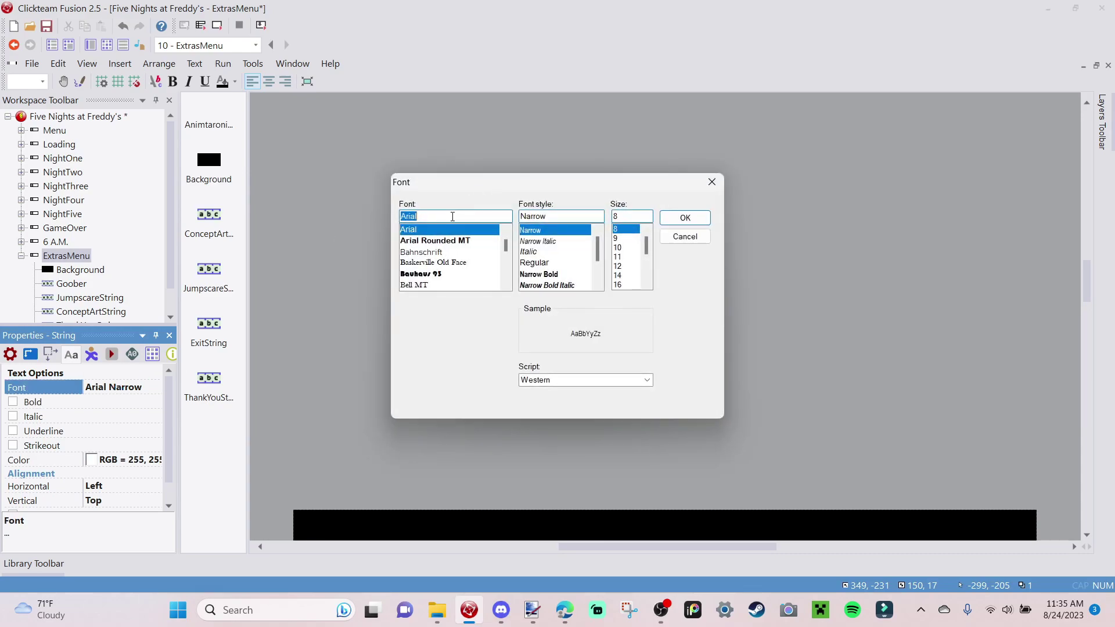
type("terminal")
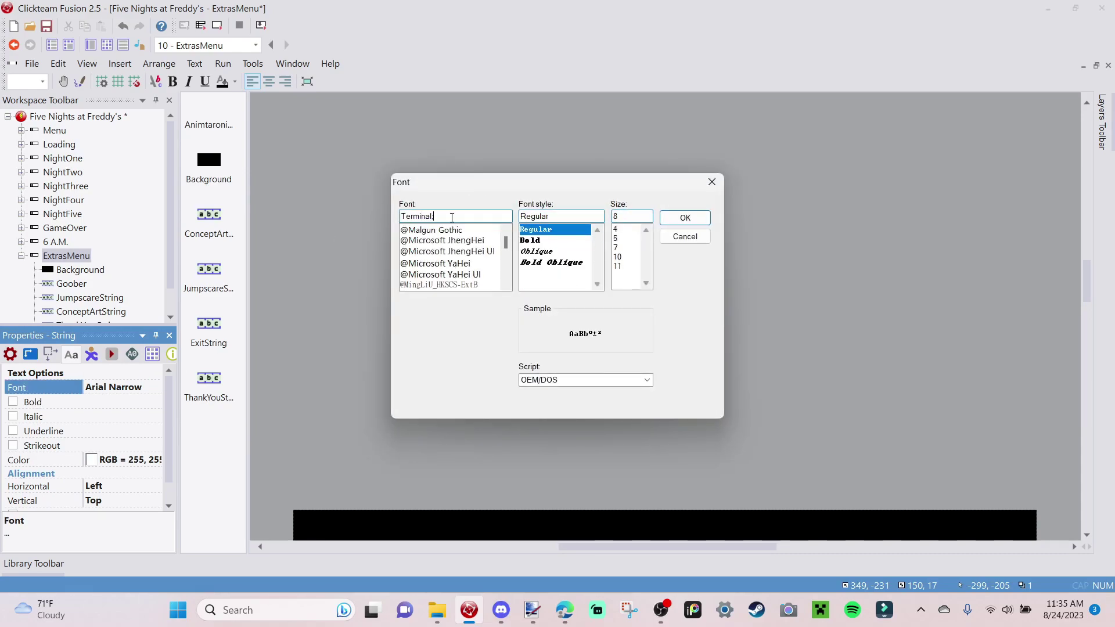
type("\\\\")
key("BackSpace")
key("Tab")
key("Tab")
key("Return")
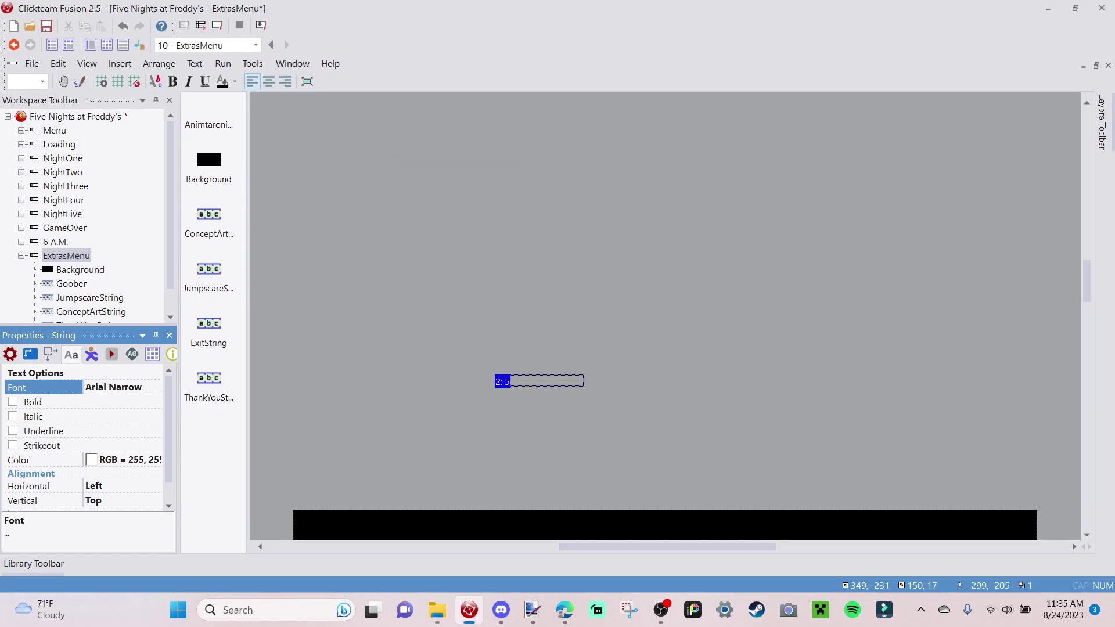
Replace ExitString's default text with "Exit".
left_click(540, 390)
double_click(537, 378)
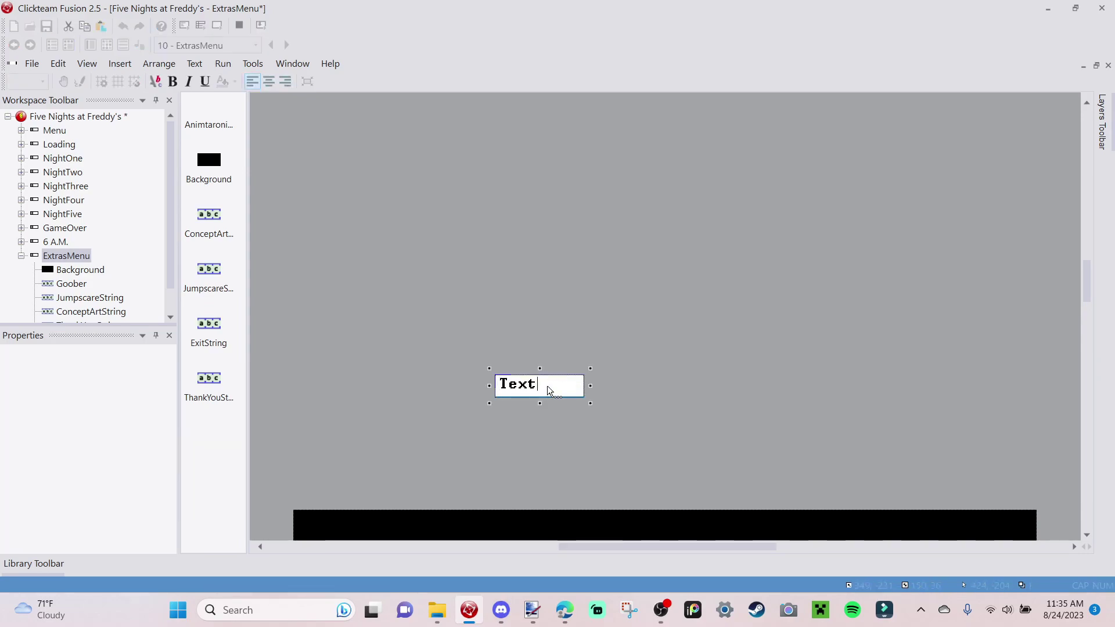
type("Ext")
key("BackSpace")
key("BackSpace")
key("BackSpace")
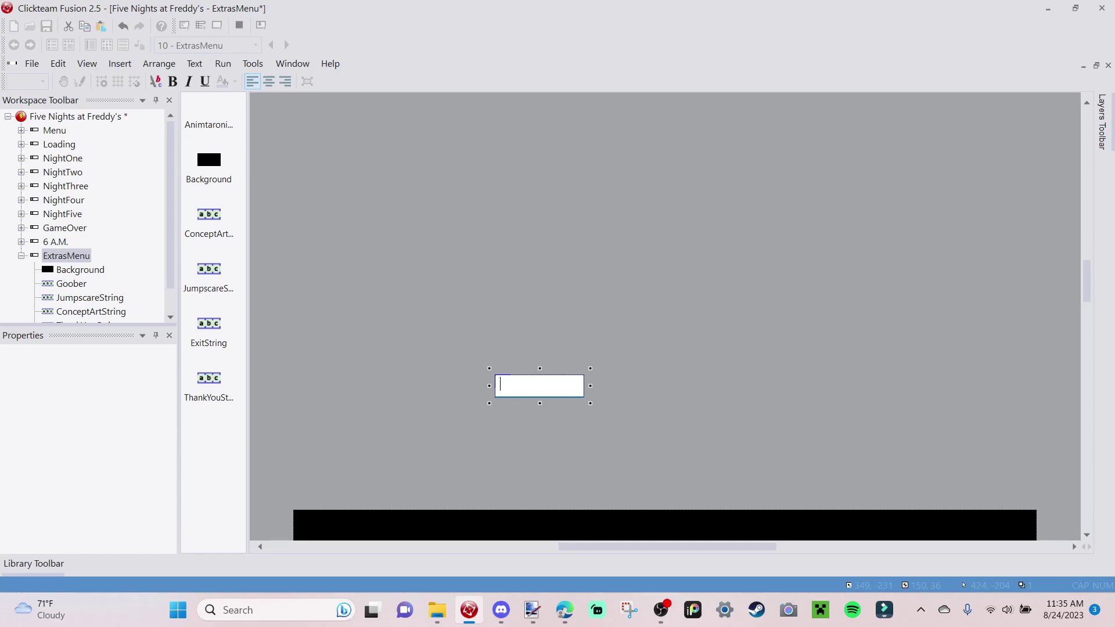
type("Exit")
left_click(592, 326)
Move ExitString into the lower-left corner of the black frame.
scroll(592, 327, "down", 5)
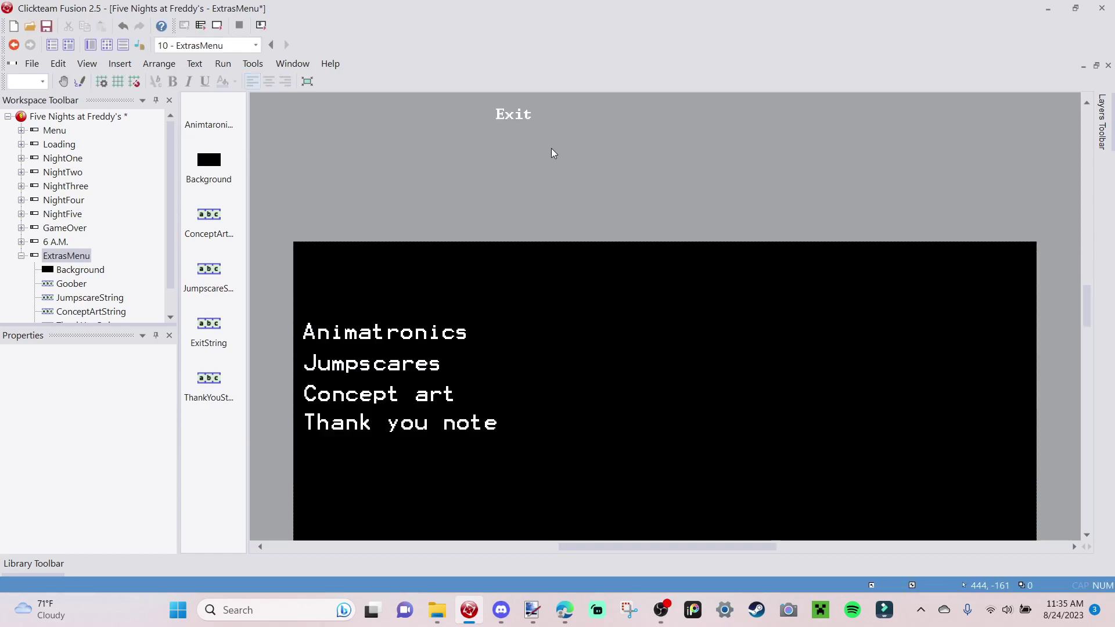
left_click(521, 118)
left_click_drag(521, 117, 366, 514)
scroll(369, 511, "down", 5)
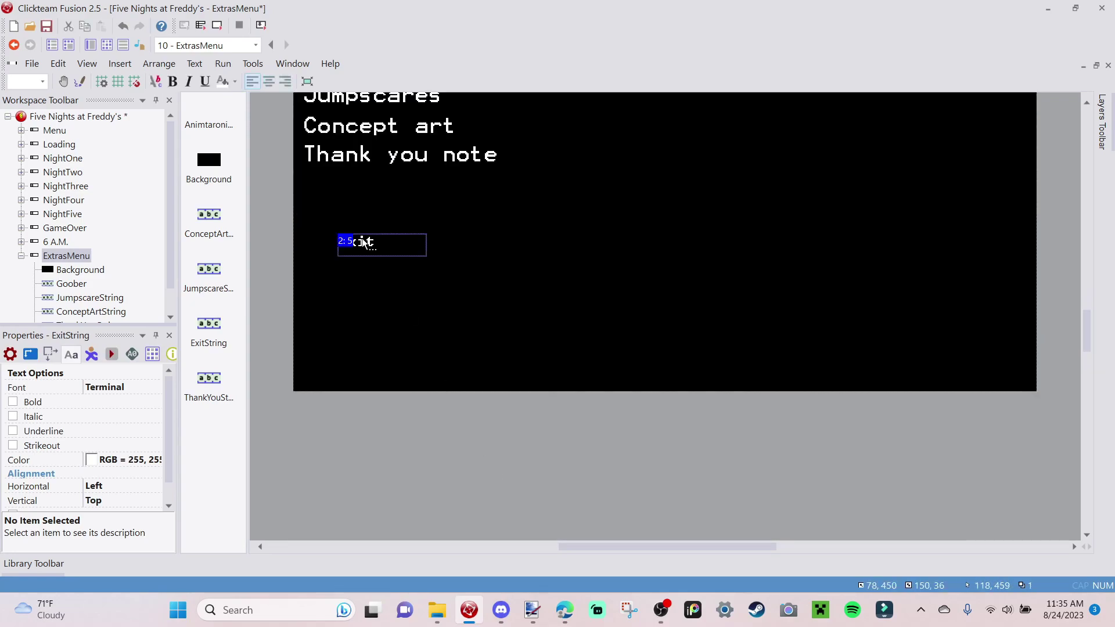
left_click_drag(371, 248, 325, 384)
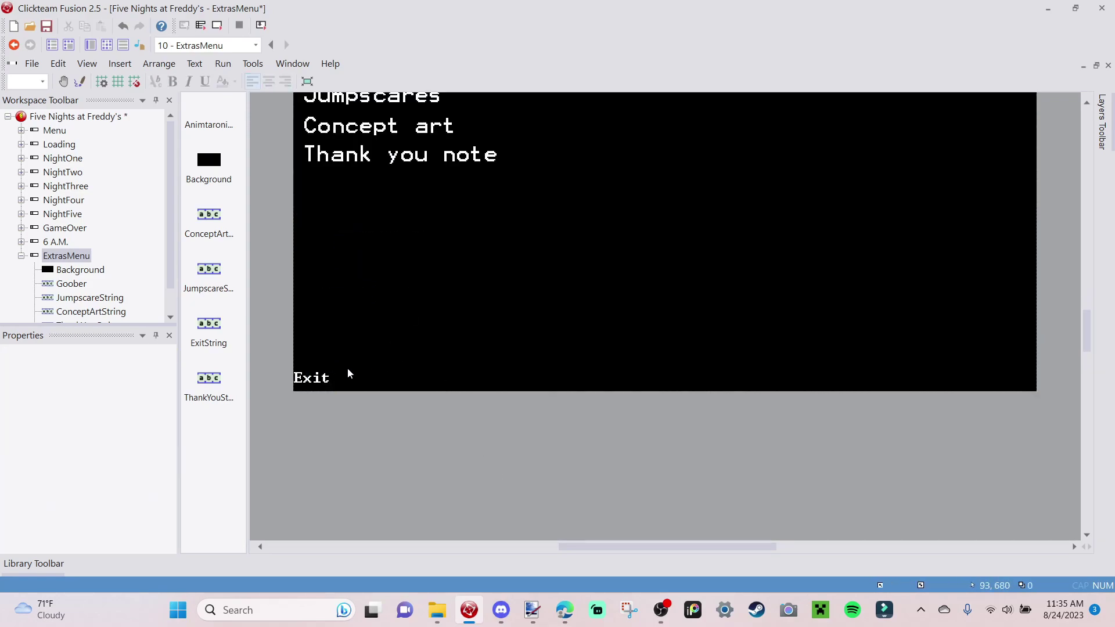
left_click(383, 371)
scroll(506, 382, "up", 3)
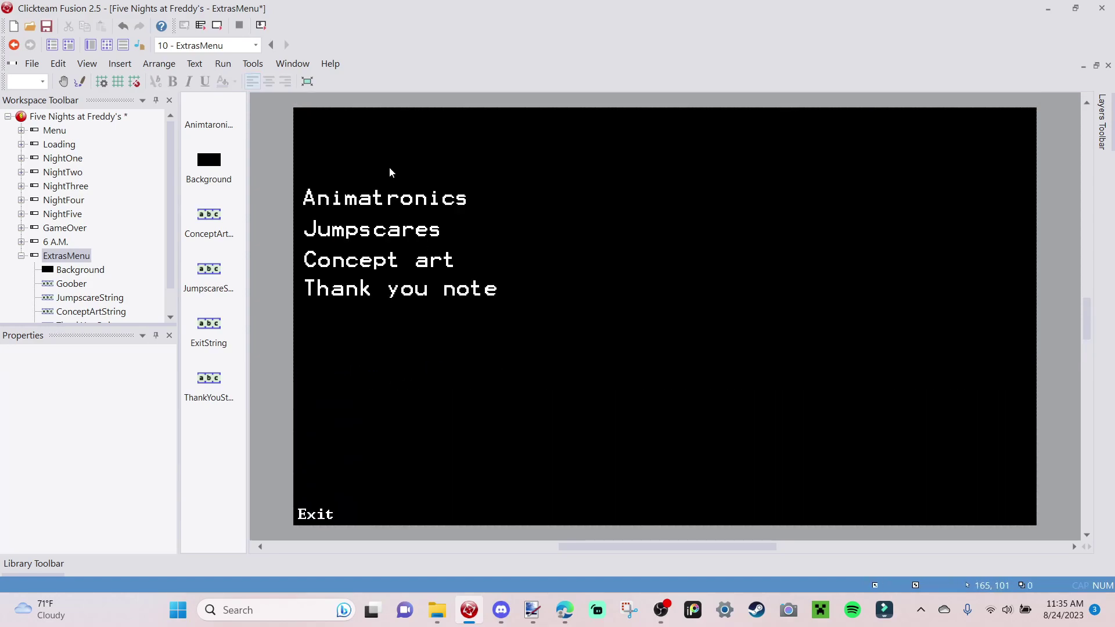
Move the Animatronics, Jumpscares, Concept art and Thank you note strings together up to the frame's upper-left corner.
left_click(395, 201)
left_click(397, 231, "shift")
left_click(392, 260, "shift")
left_click(392, 292, "shift")
left_click_drag(389, 299, 379, 223)
left_click(397, 284)
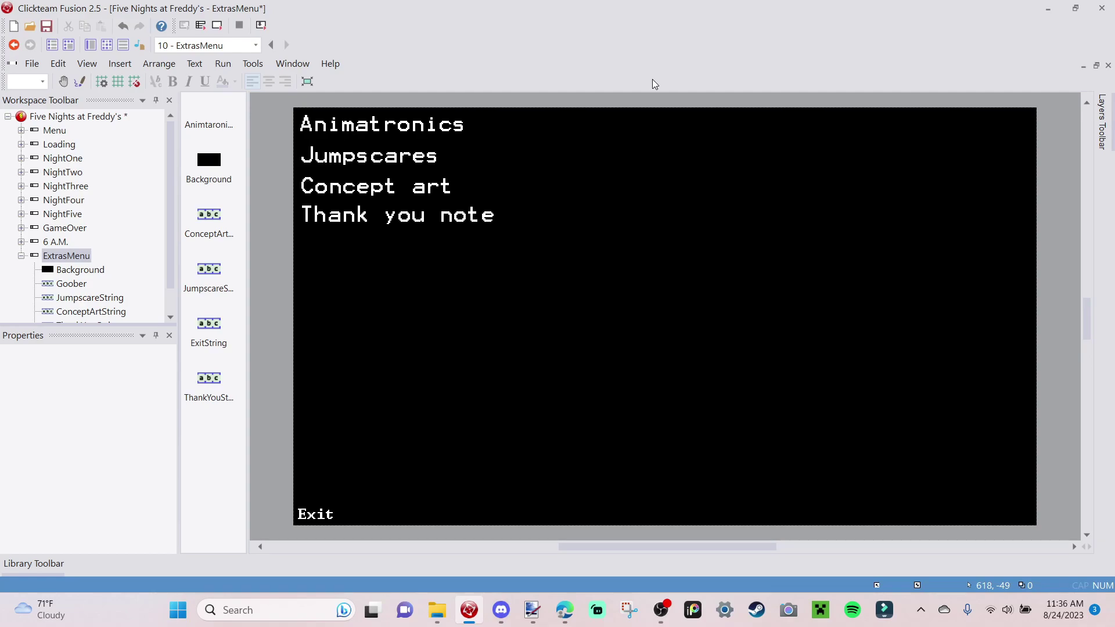
Try the four menu strings in the frame's lower-right corner and return them to the upper-left corner.
left_click(427, 137)
left_click(420, 156, "shift")
left_click(383, 187, "shift")
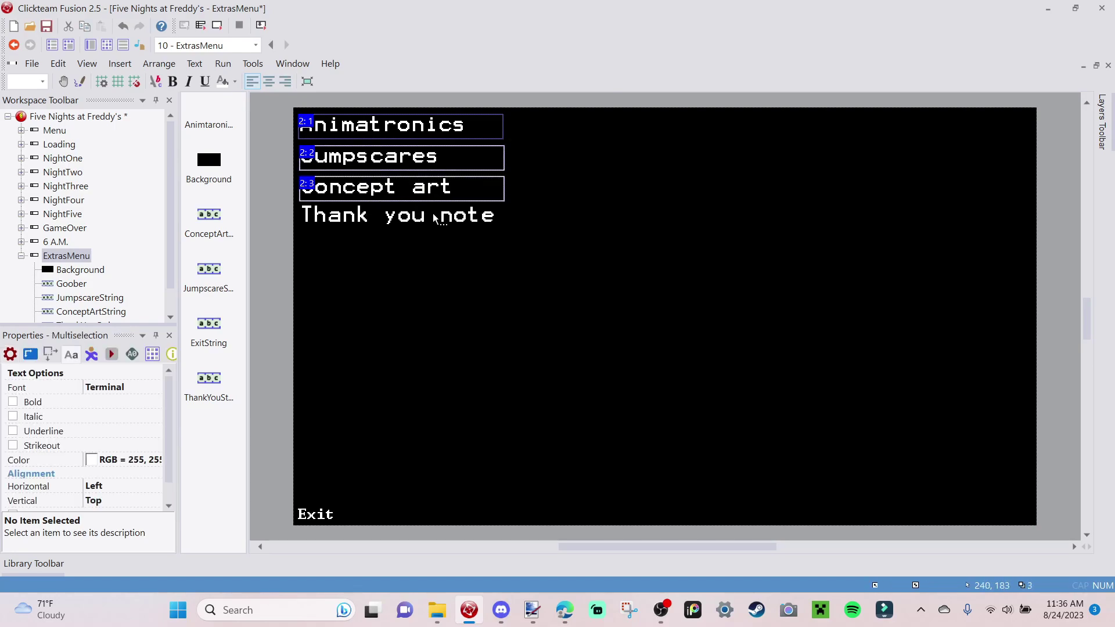
left_click(406, 216, "shift")
left_click_drag(378, 220, 932, 546)
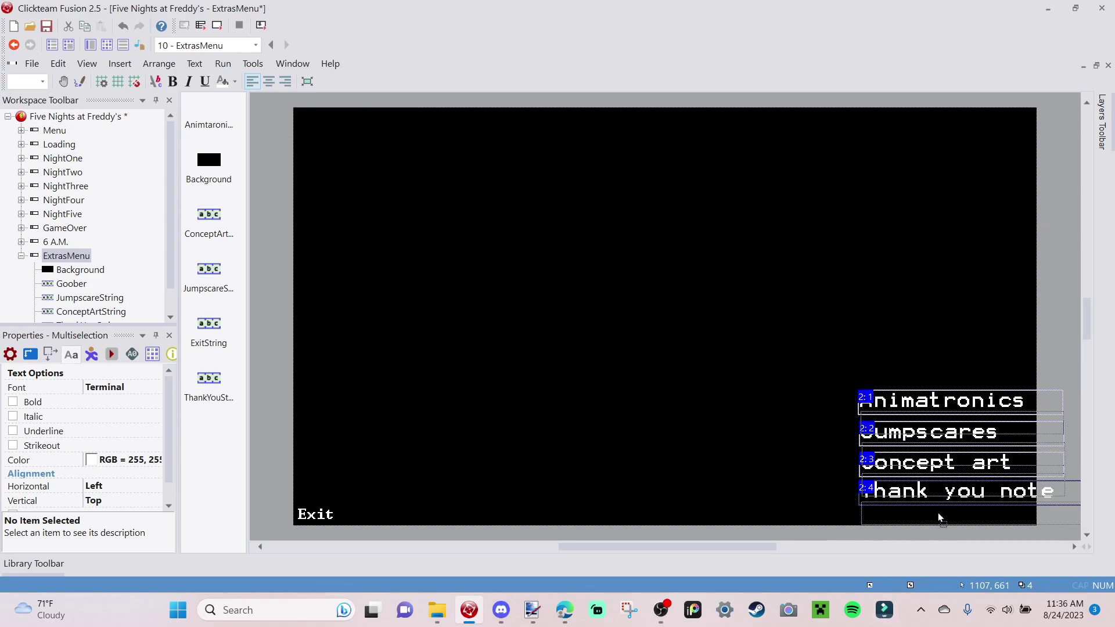
left_click_drag(921, 510, 905, 527)
left_click_drag(466, 342, 377, 220)
left_click(568, 249)
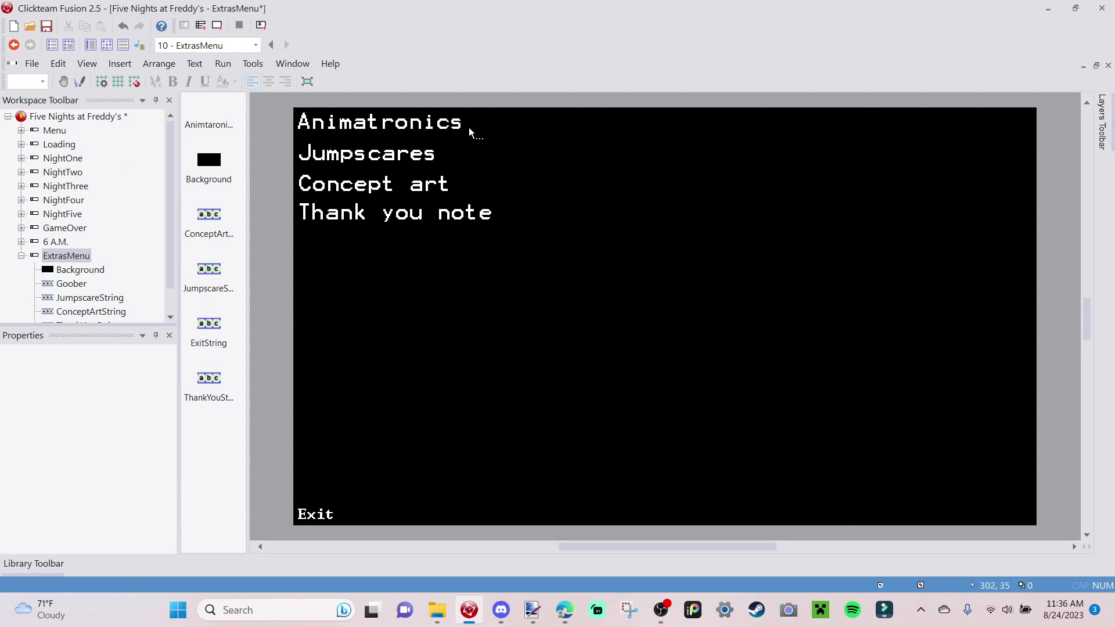
Insert an Active object below the menu strings at about 531, 354 and rename it AnimatronicToggle.
right_click(613, 304)
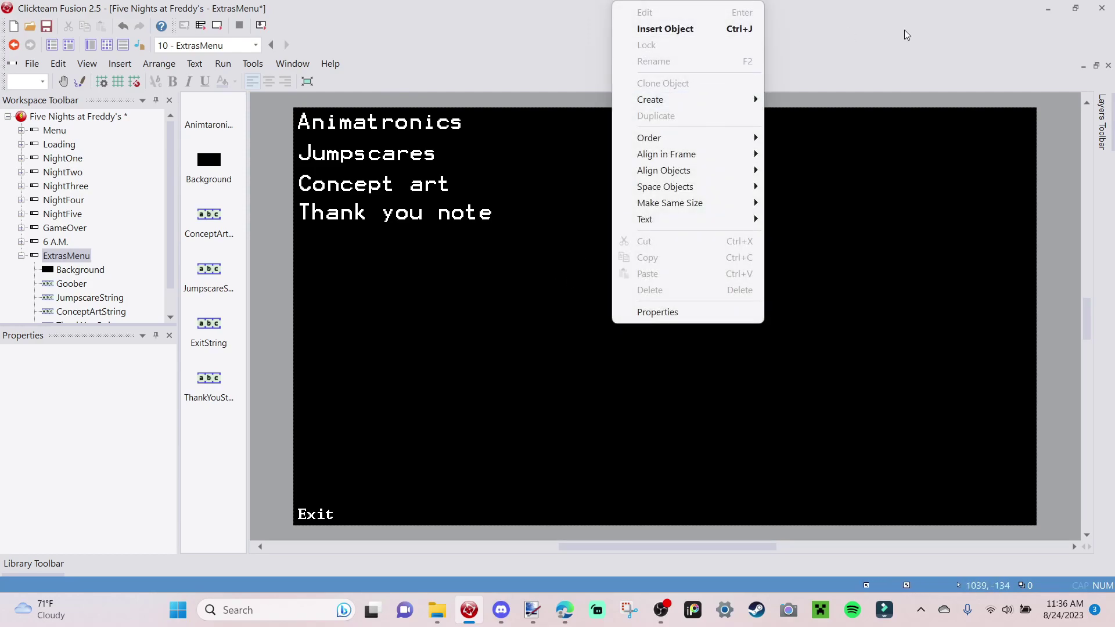
left_click(700, 33)
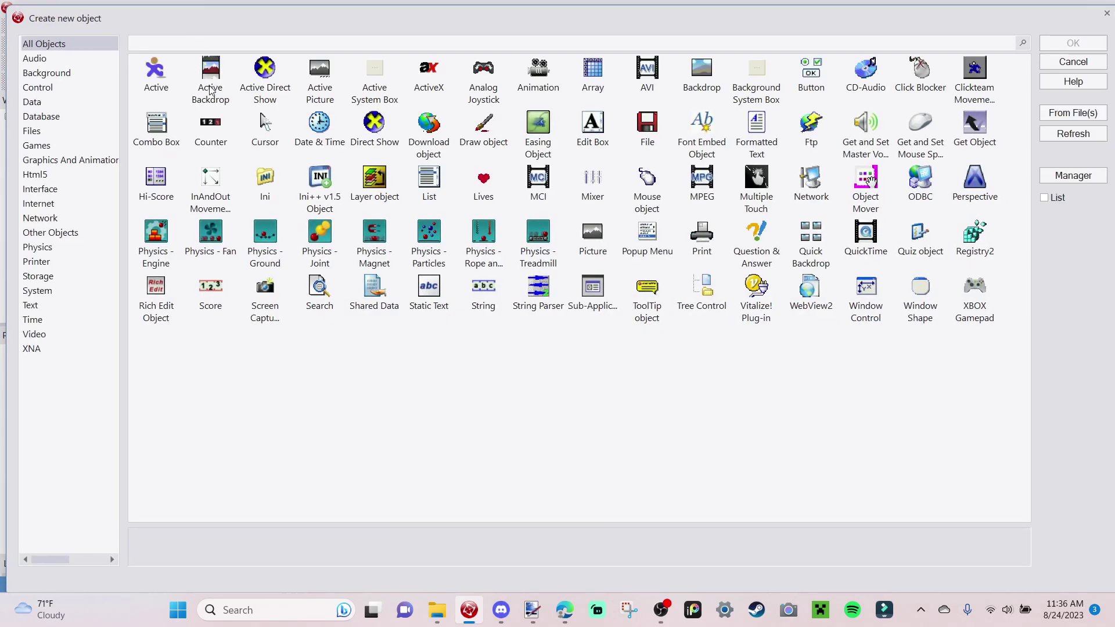
left_click(1073, 43)
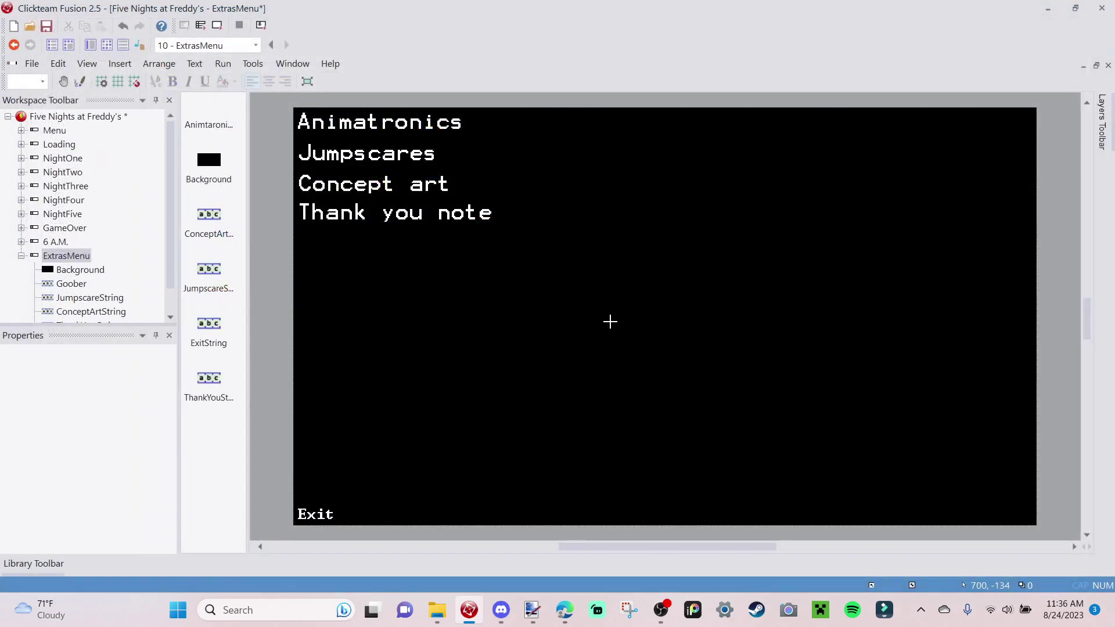
left_click(610, 321)
right_click(610, 321)
left_click(680, 62)
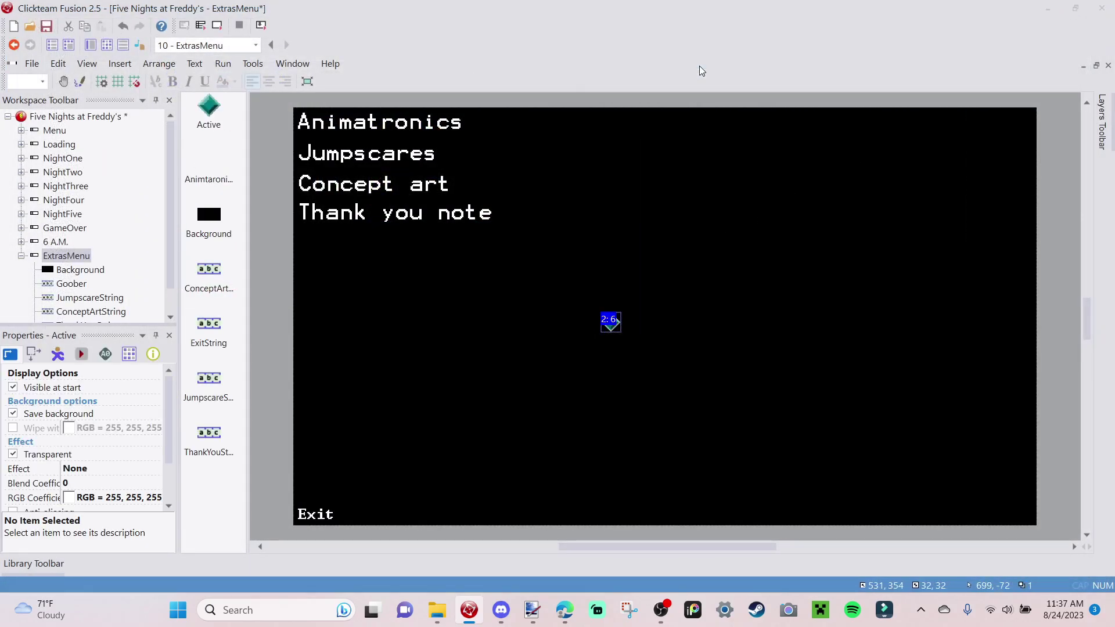
type("Animatro")
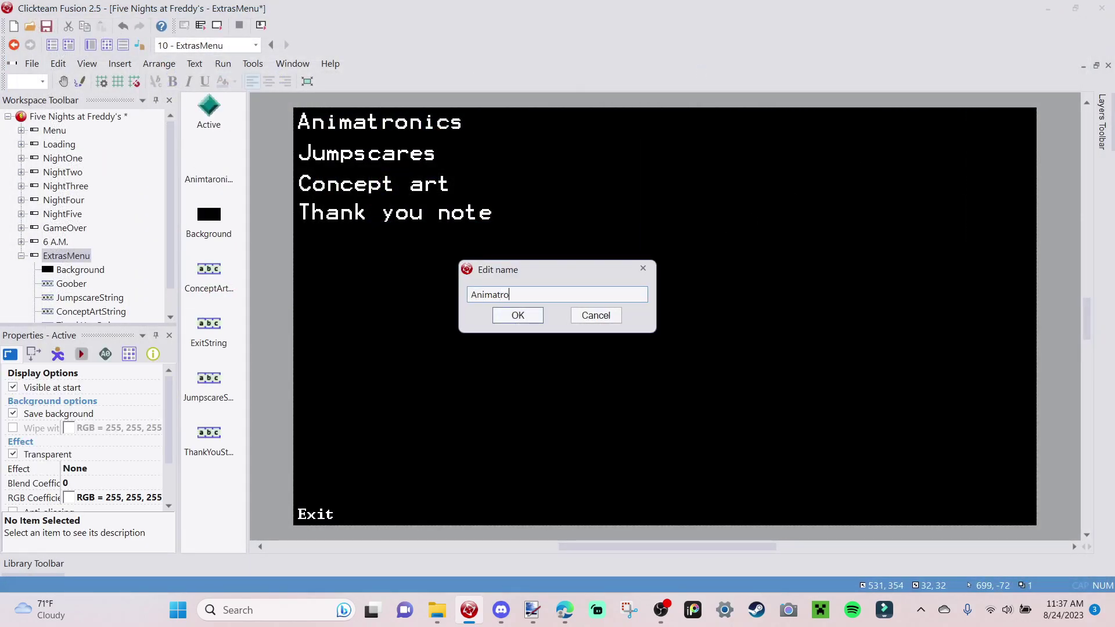
type("nicToggle")
key("Return")
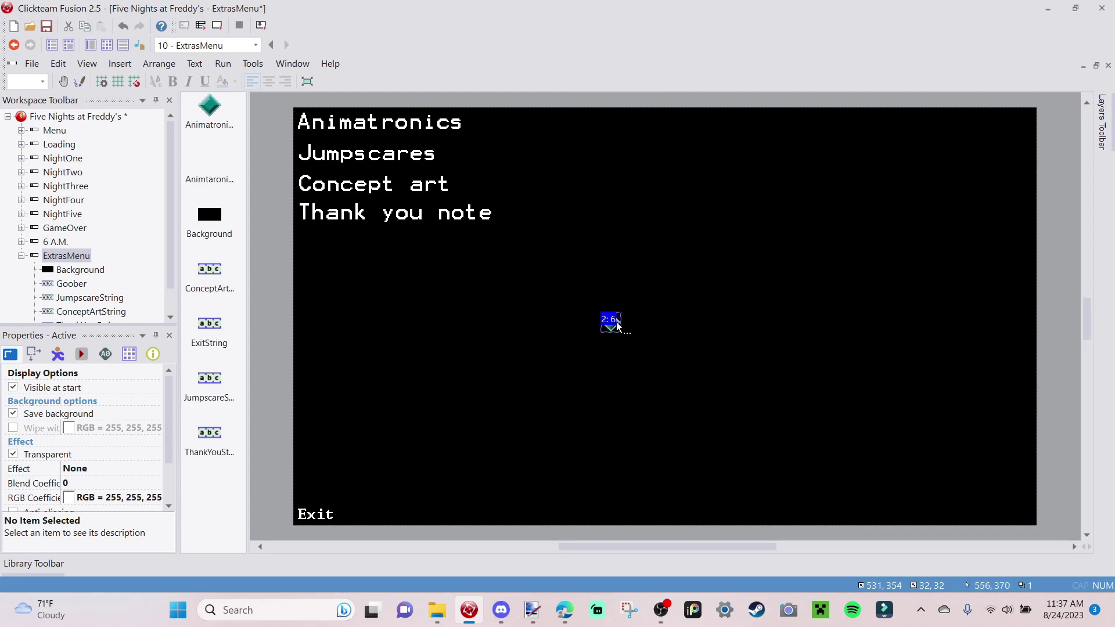
Move AnimatronicToggle over the Animatronics text and stretch it to about 287 by 56 pixels.
left_click_drag(618, 329, 661, 348)
left_click_drag(355, 126, 469, 132)
left_click_drag(283, 121, 289, 120)
Clear AnimatronicToggle's image, fill it with light green E3FFDB, and reduce its height to about 44 pixels from the upper edge.
right_click(381, 122)
left_click(377, 124)
double_click(344, 117)
left_click(12, 28)
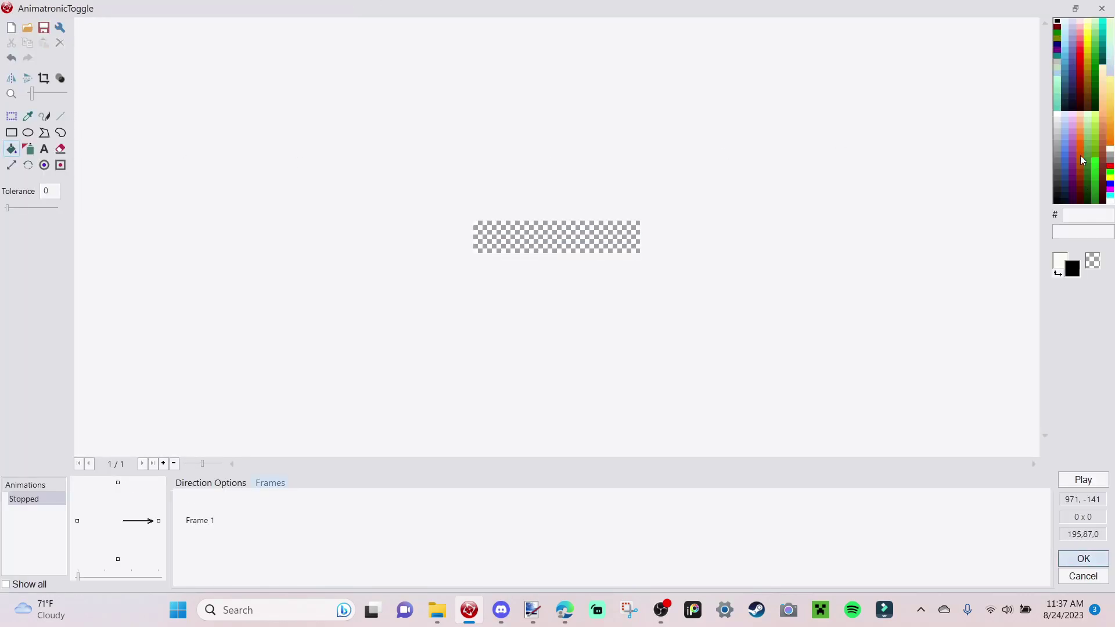
left_click(1089, 116)
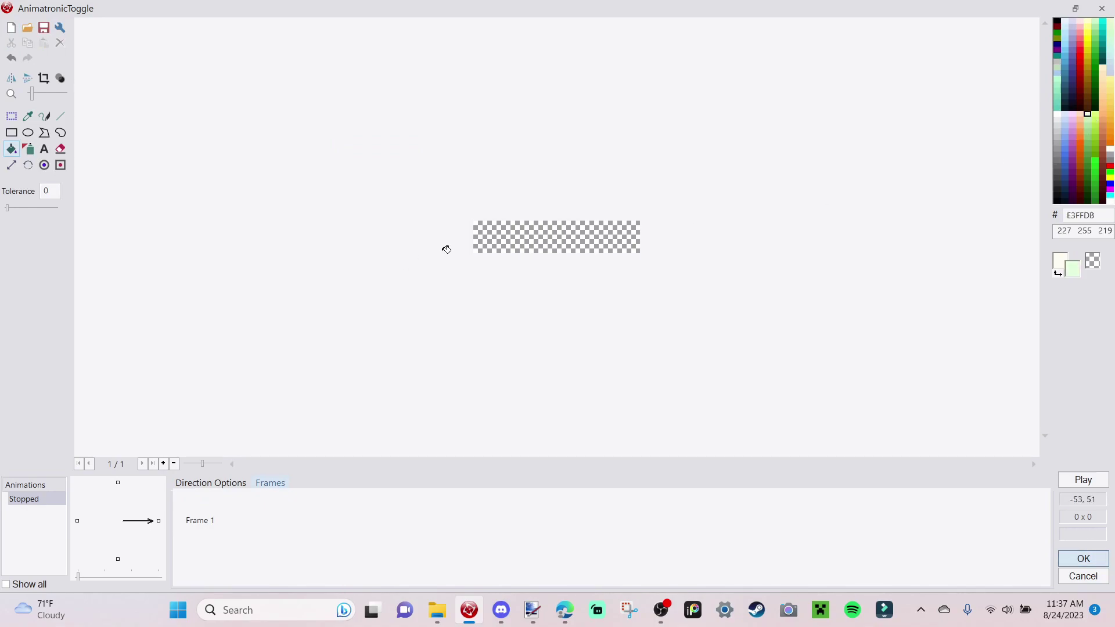
left_click(557, 249)
left_click(1083, 559)
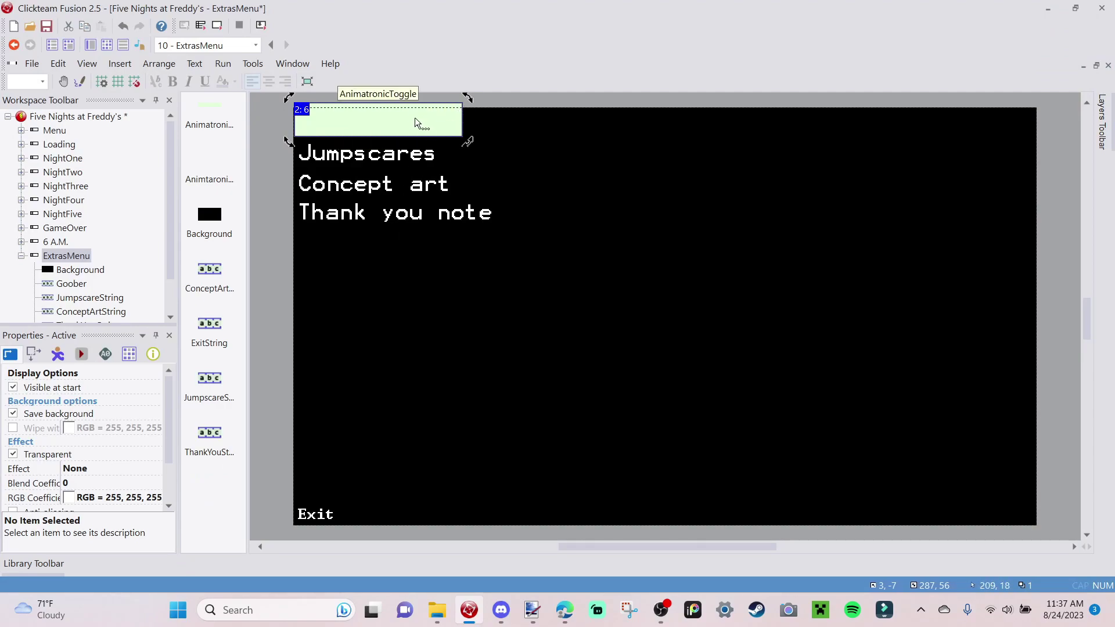
left_click(382, 133)
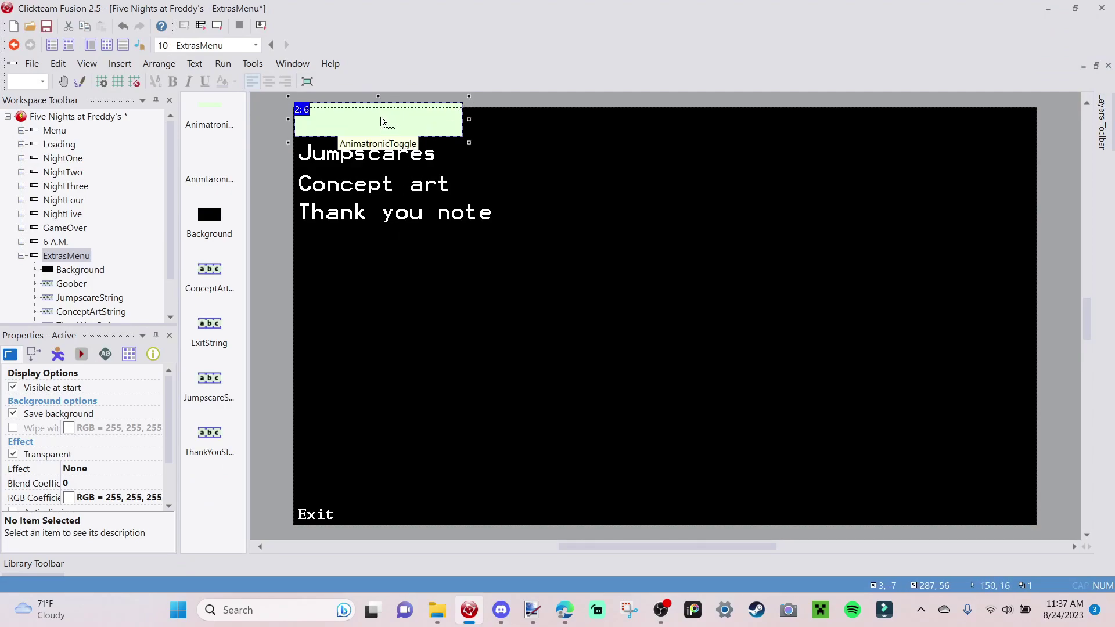
left_click_drag(379, 95, 425, 148)
Clone AnimatronicToggle once and place the clone over the Jumpscares text at about 10, 54.
right_click(402, 174)
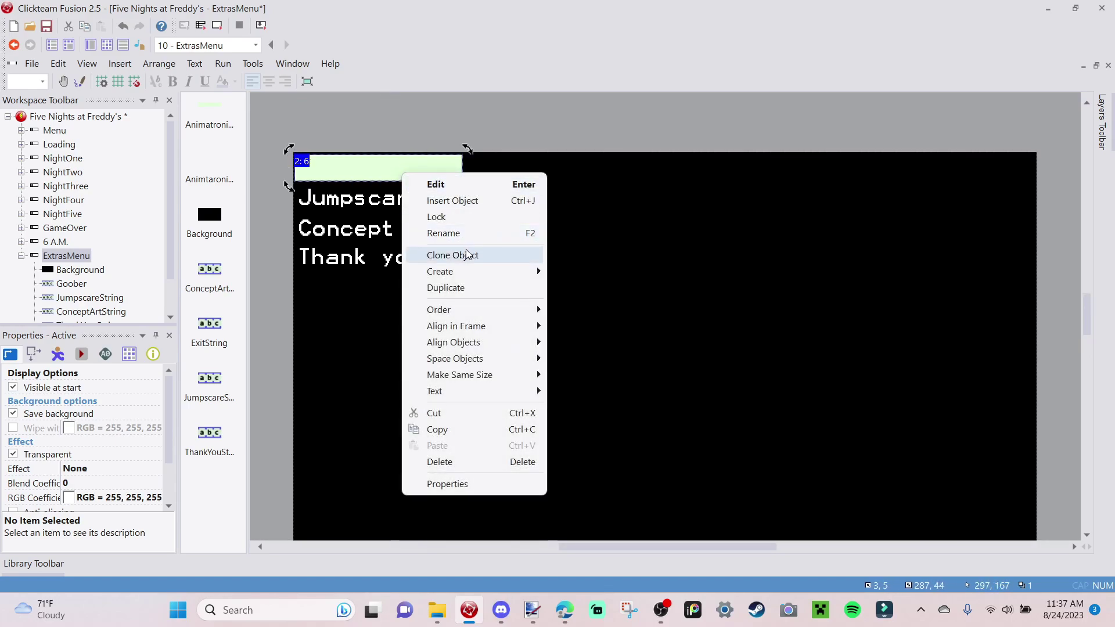
left_click(467, 254)
left_click(516, 219)
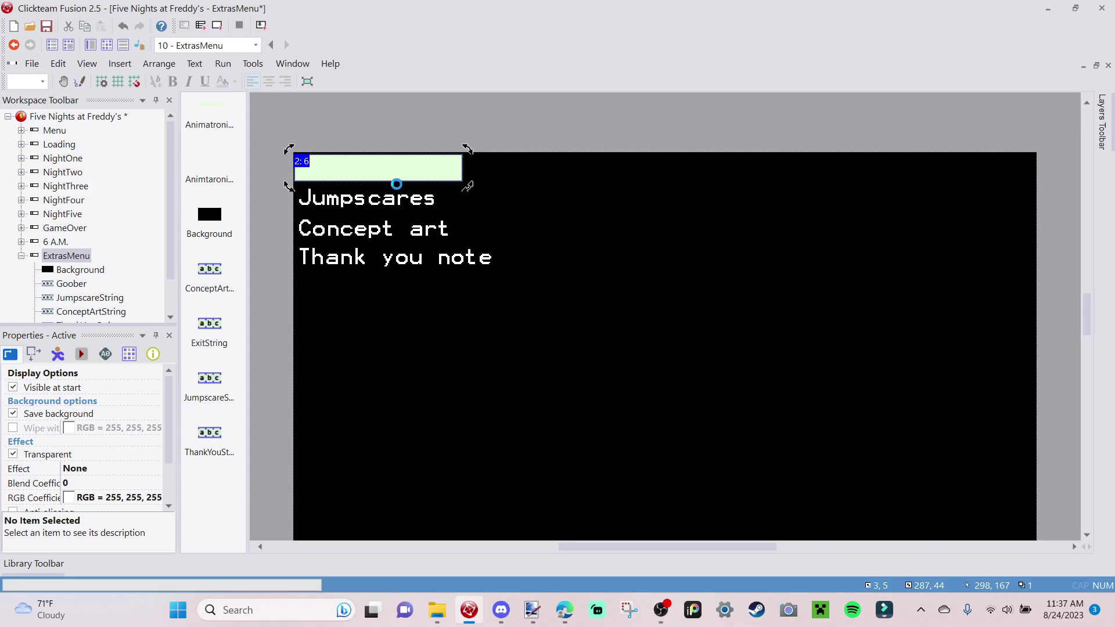
left_click_drag(391, 194, 395, 197)
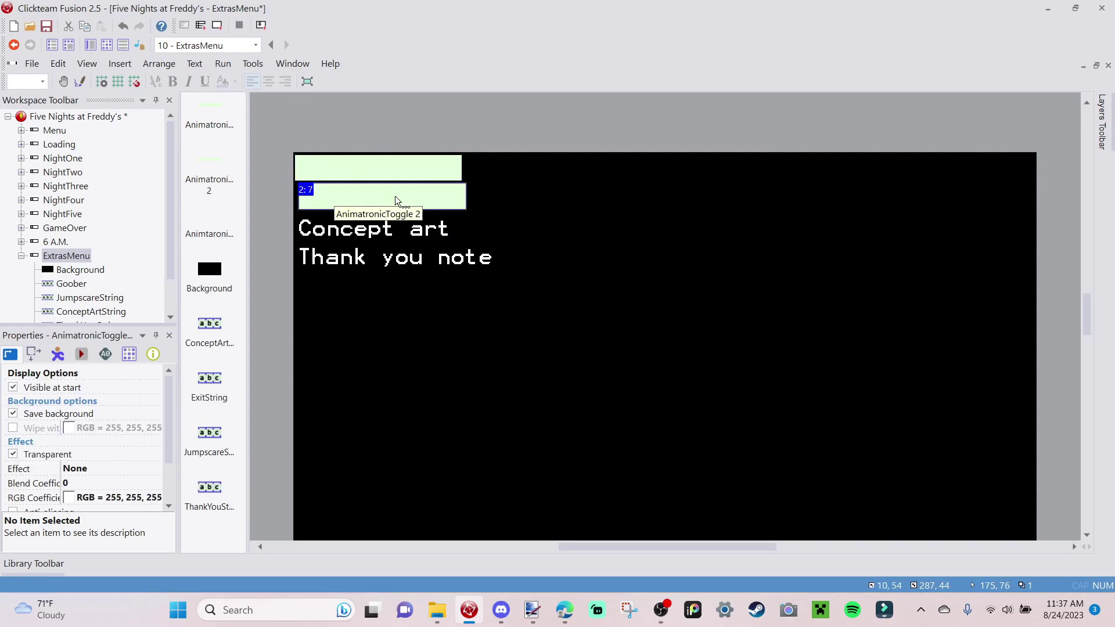
Narrow the clone over the Jumpscares text to about 237 by 44 pixels and rename it JumpscaresToggle.
left_click_drag(473, 196, 436, 195)
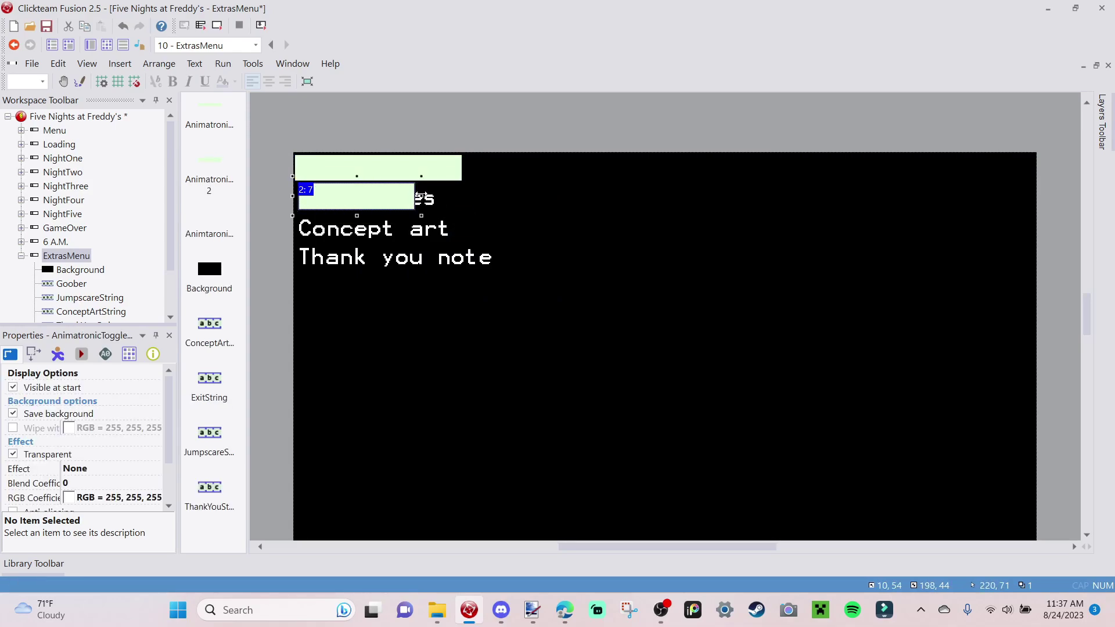
right_click(413, 200)
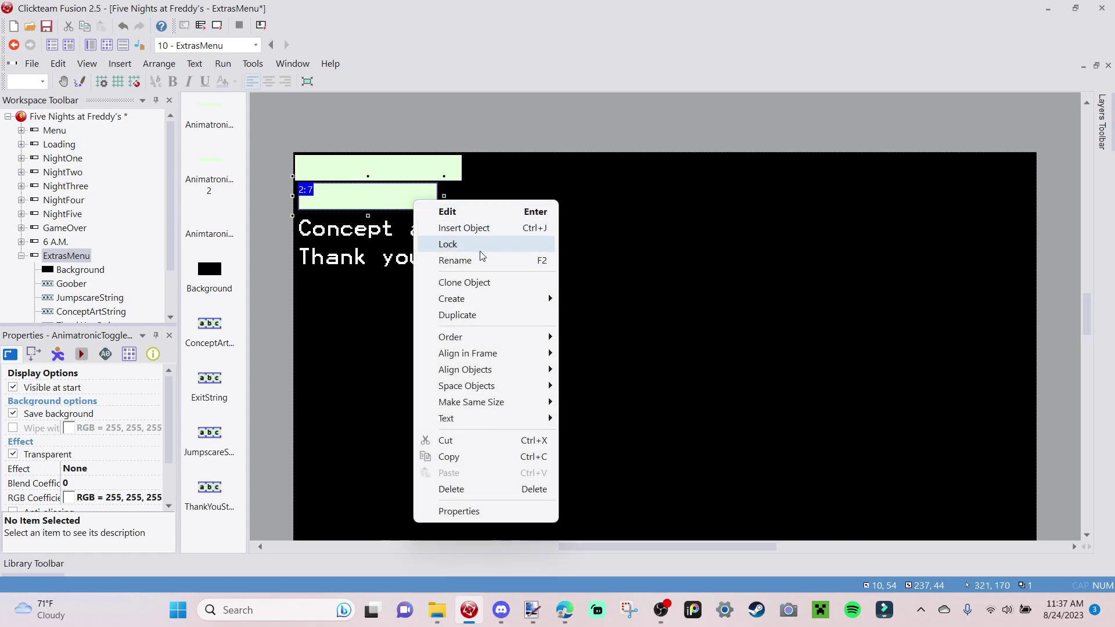
left_click(486, 262)
left_click(518, 295)
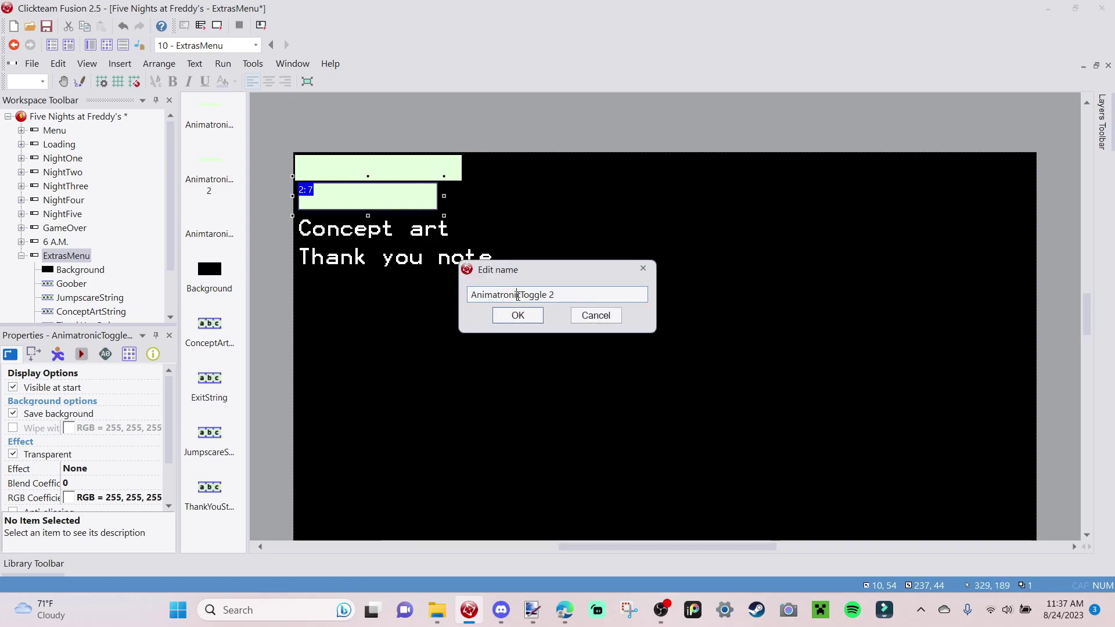
left_click_drag(516, 294, 409, 266)
key("BackSpace")
type("Jump")
key("BackSpace")
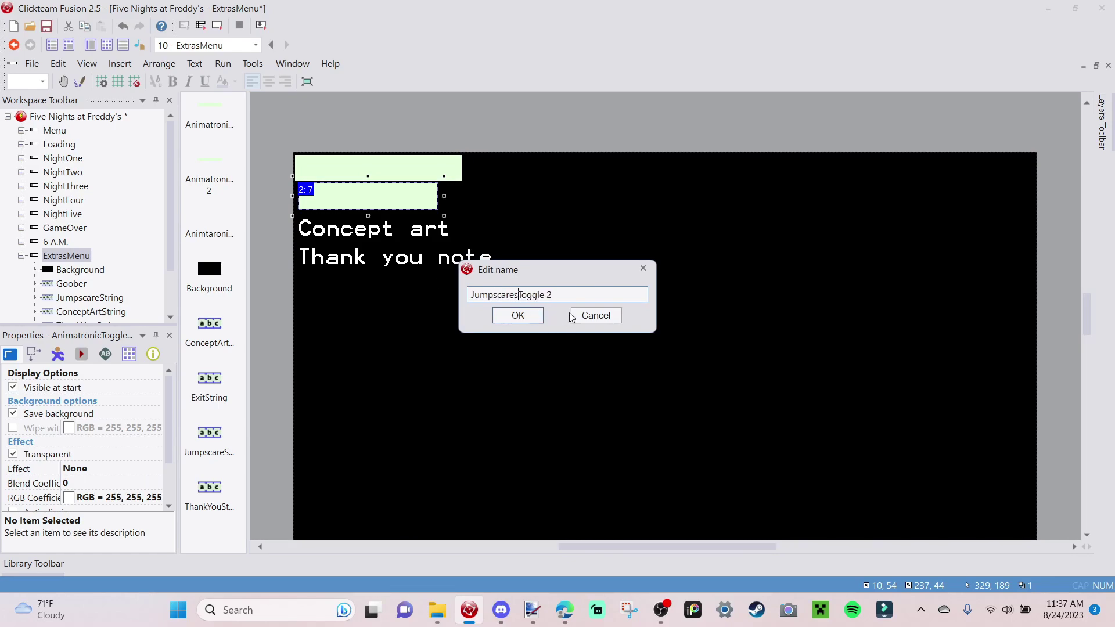
key("Return")
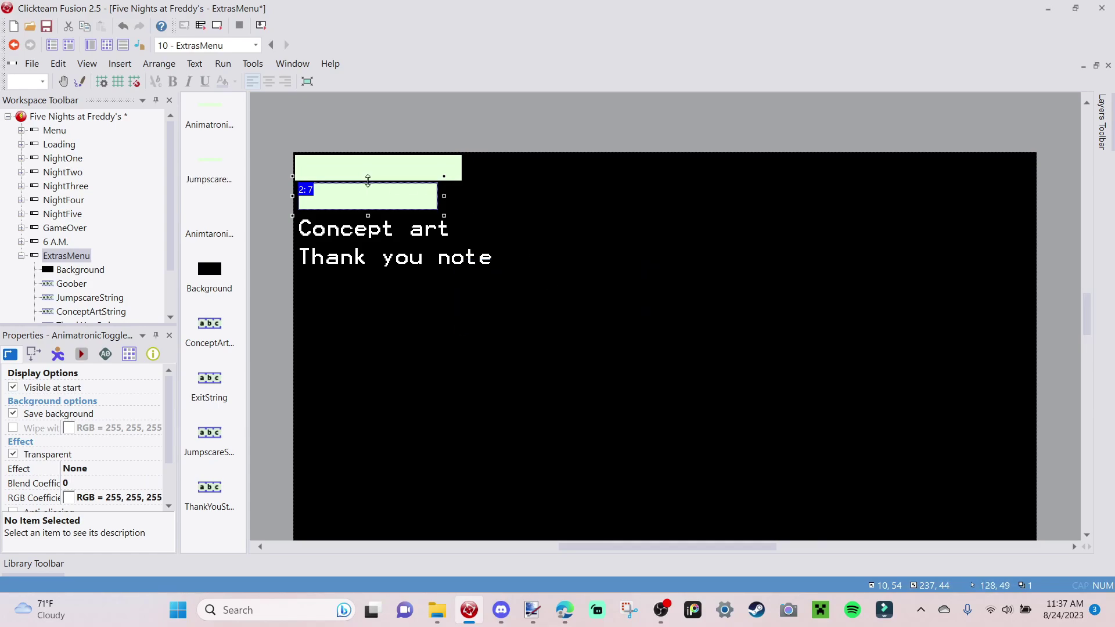
Clone JumpscaresToggle once, place the clone over the Concept art text at about 7, 108 and widen it to about 269 pixels.
right_click(364, 196)
left_click(460, 276)
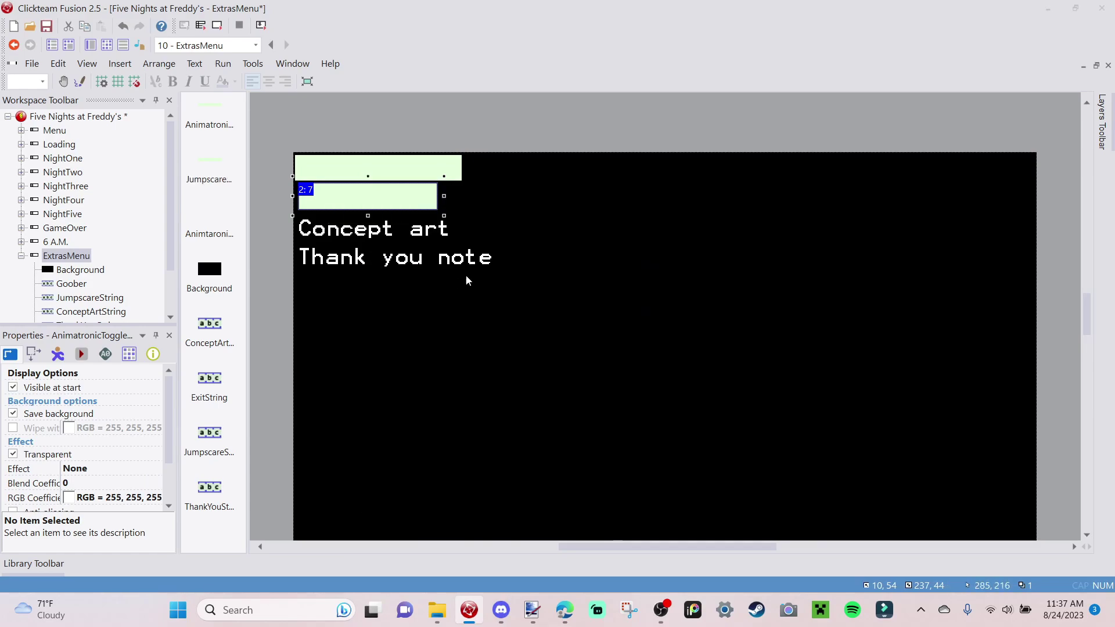
left_click(526, 226)
left_click(347, 233)
left_click_drag(347, 232, 311, 232)
left_click_drag(442, 228, 460, 229)
Rename the toggle clone over the Concept art text as ConceptArtToggle.
right_click(428, 233)
left_click(506, 314)
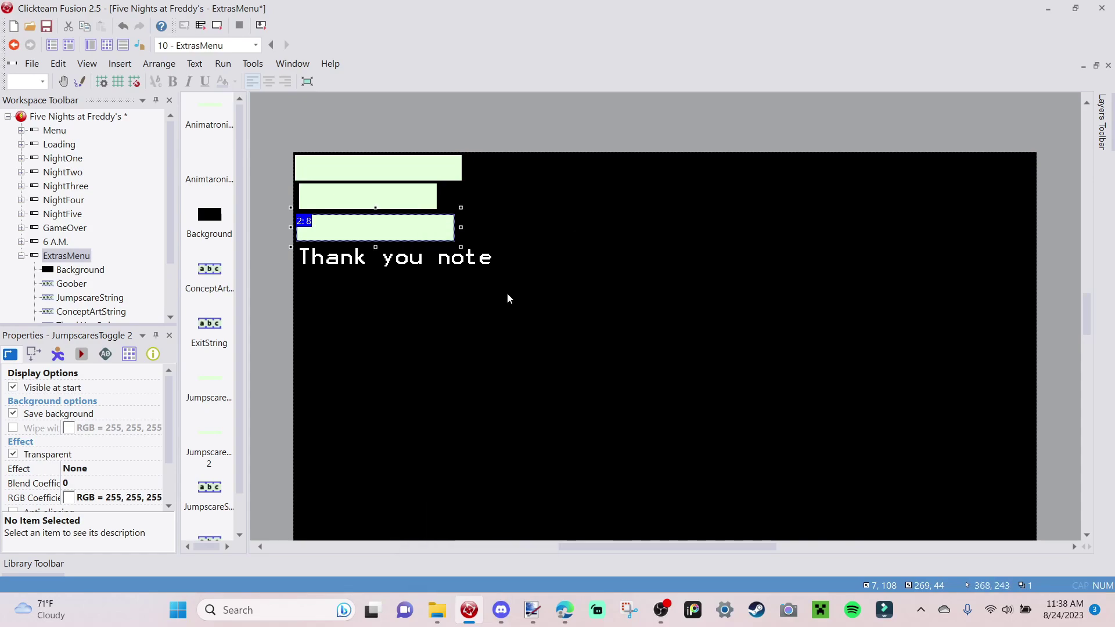
type("Concecept")
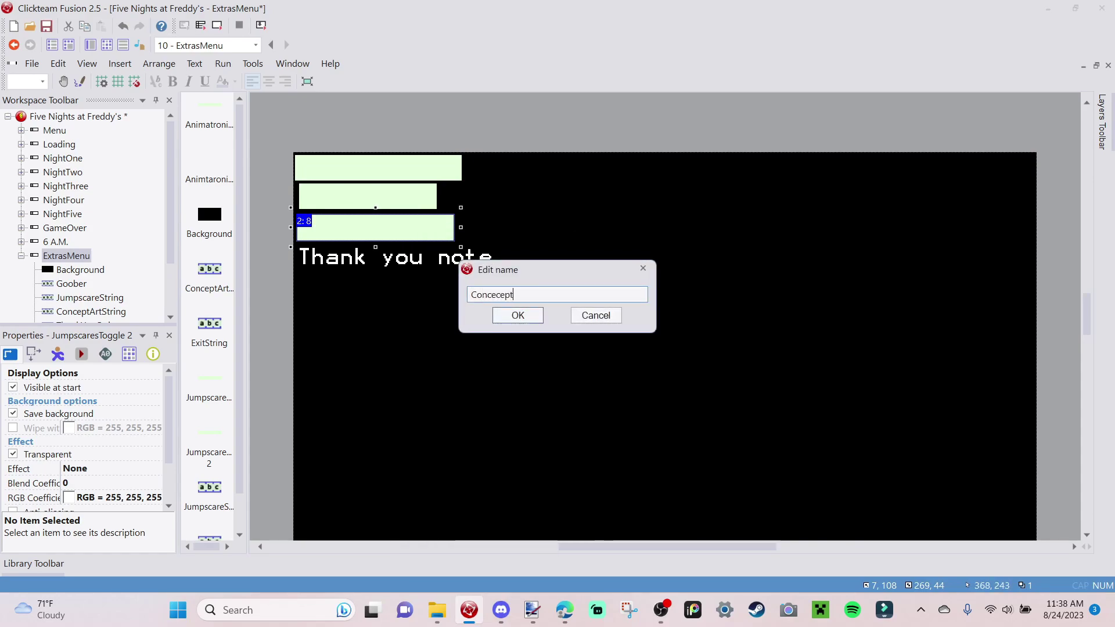
key("BackSpace")
key("BackSpace")
key("BackSpace")
type("e")
key("Return")
Clone ConceptArtToggle once, place the clone over the Thank you note text at about 7, 157 and widen it to about 340 pixels.
right_click(405, 236)
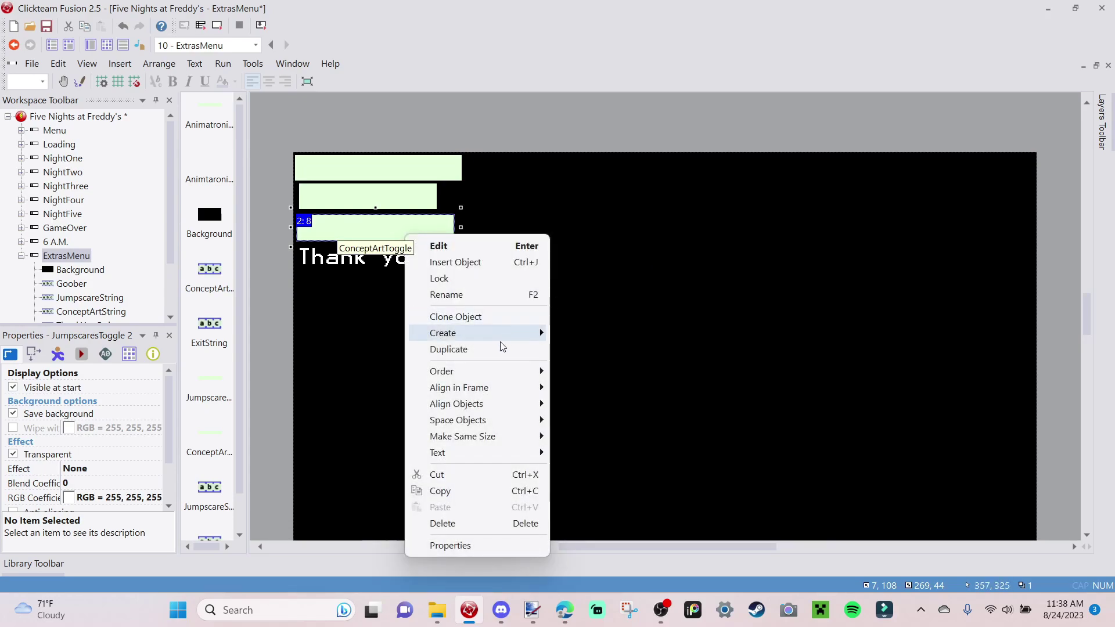
left_click(505, 318)
left_click(529, 228)
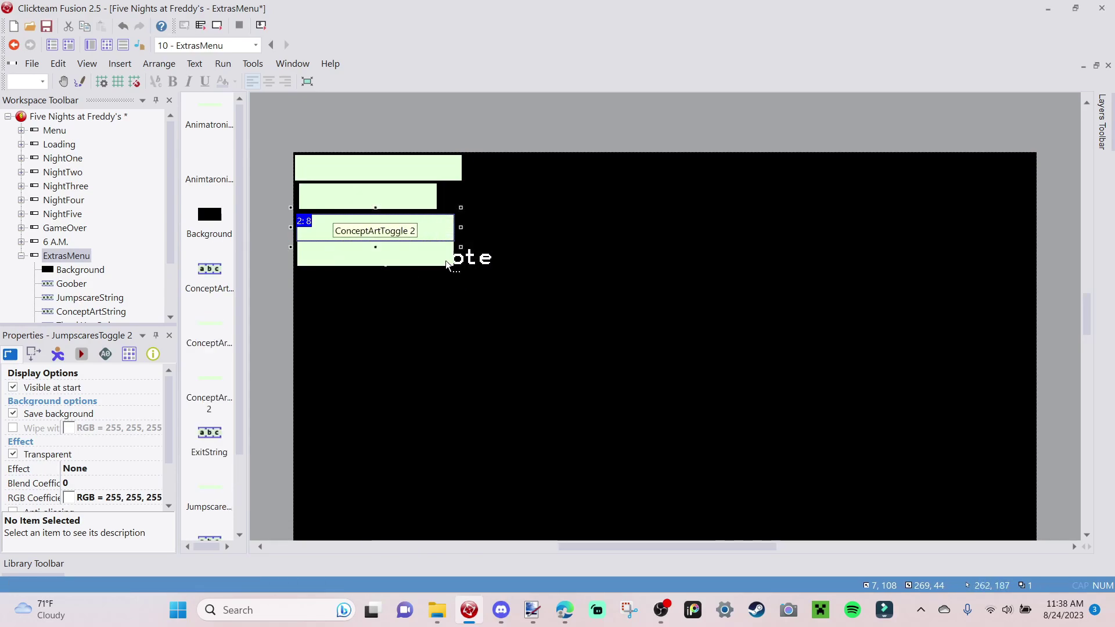
left_click(447, 265)
left_click_drag(319, 256, 321, 259)
left_click_drag(458, 256, 501, 256)
Rename the toggle clone over the Thank you note text as ThankYouToggle.
right_click(488, 255)
left_click(603, 320)
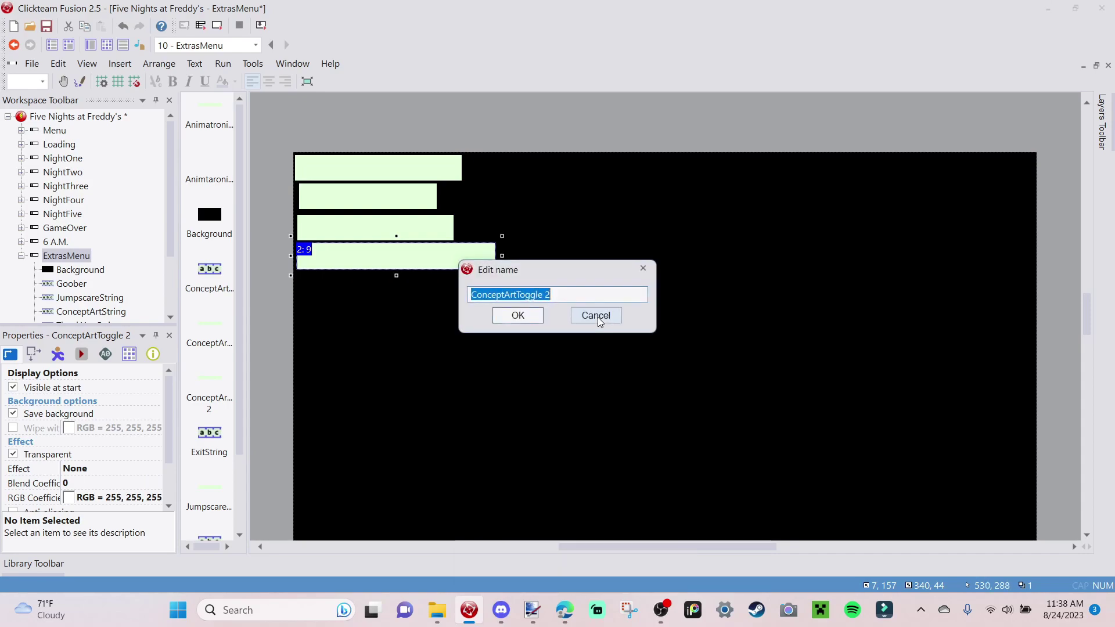
type("ThankYouToggle")
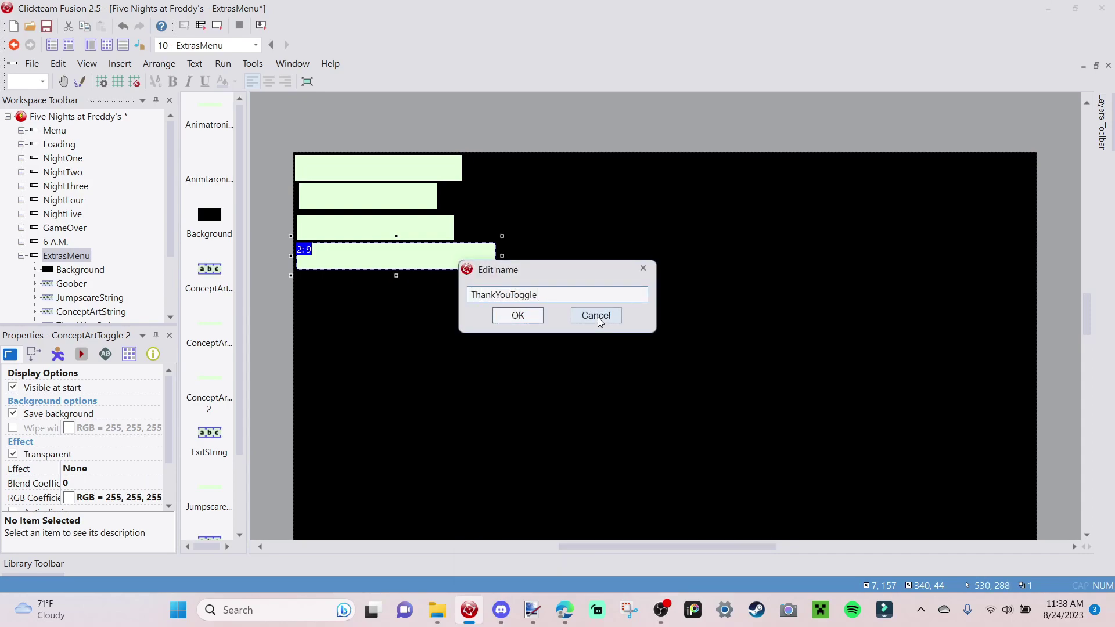
key("Return")
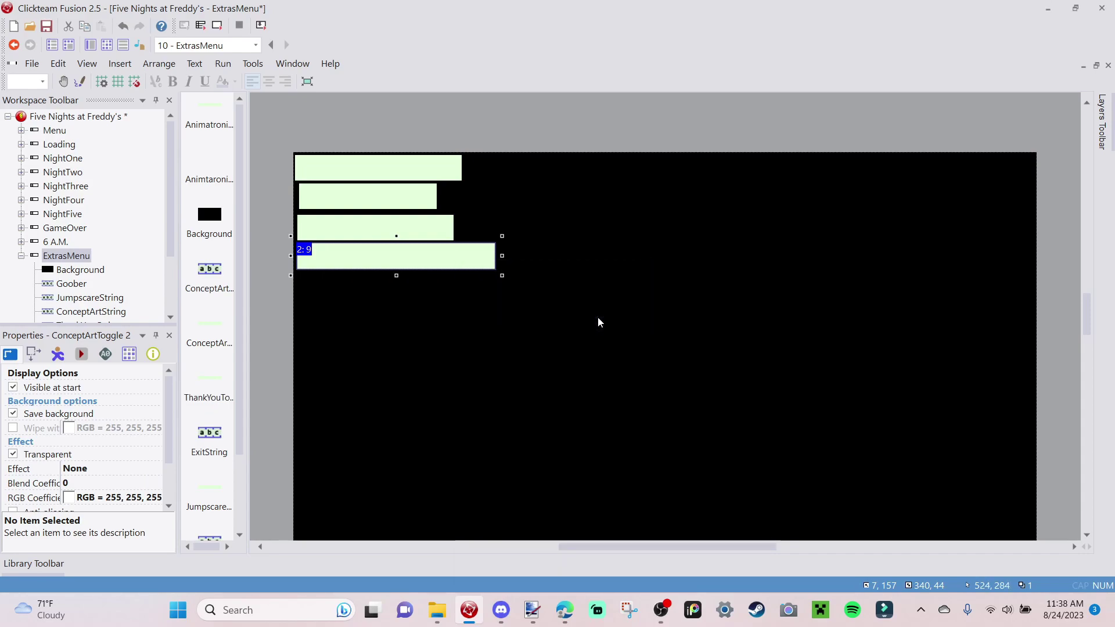
Clone ThankYouToggle once, place the clone over the Exit text and shrink it to about 66 by 39 pixels at about 3, 680.
scroll(516, 291, "down", 3)
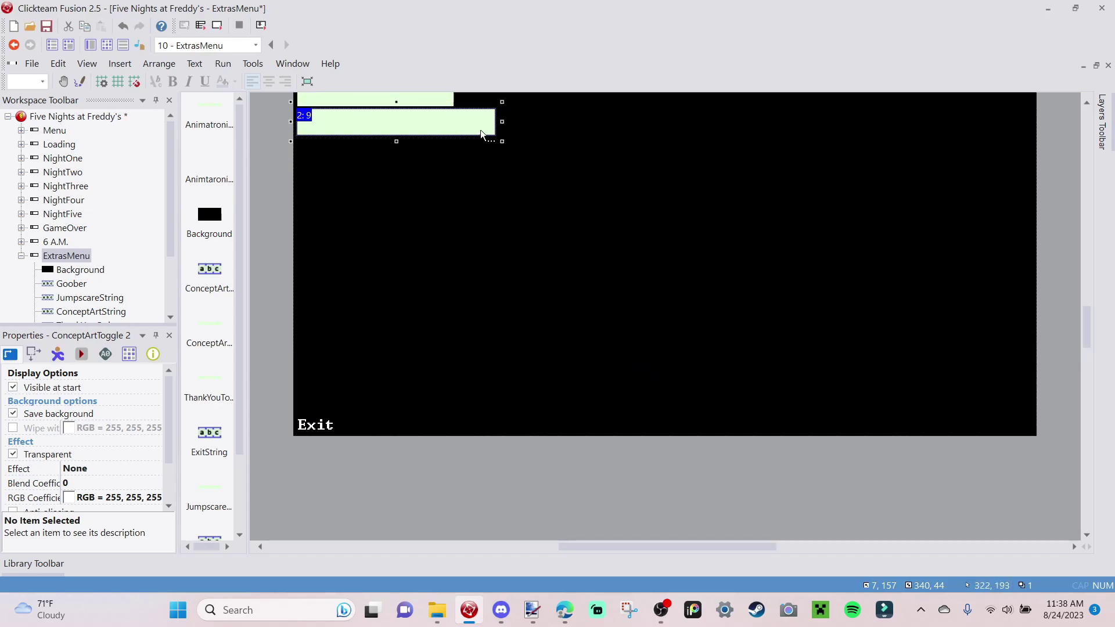
right_click(423, 129)
left_click(523, 209)
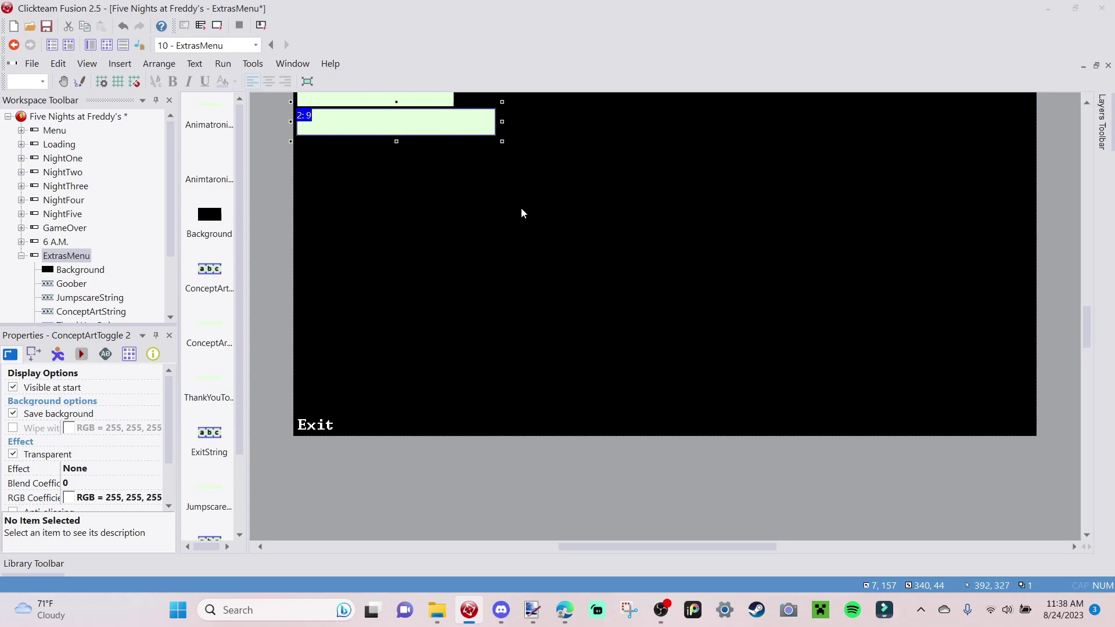
left_click(525, 224)
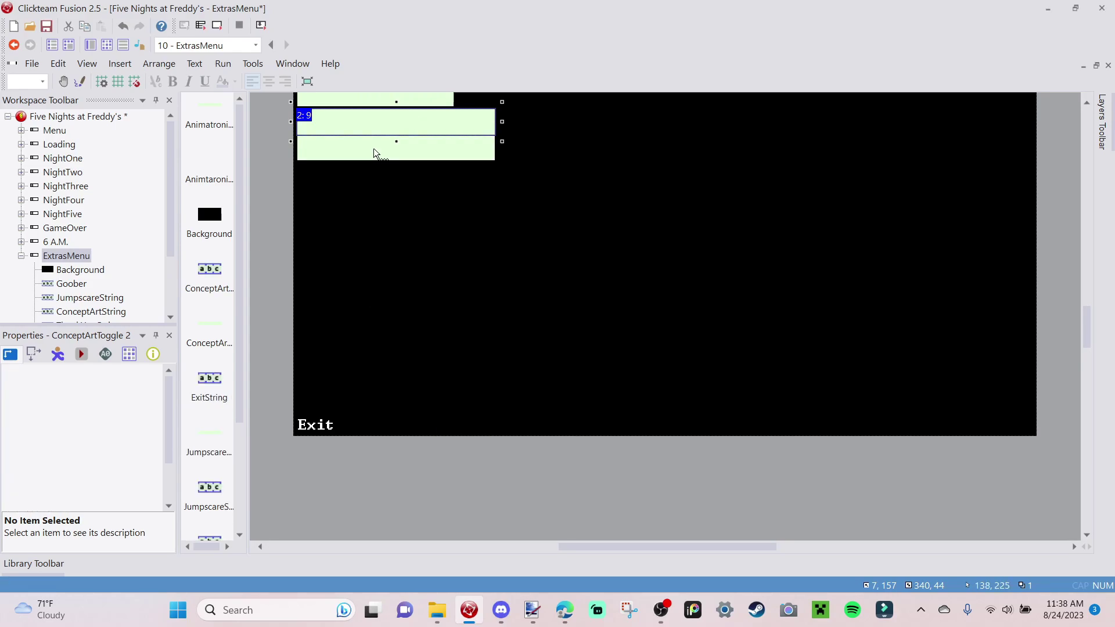
left_click_drag(377, 428, 371, 429)
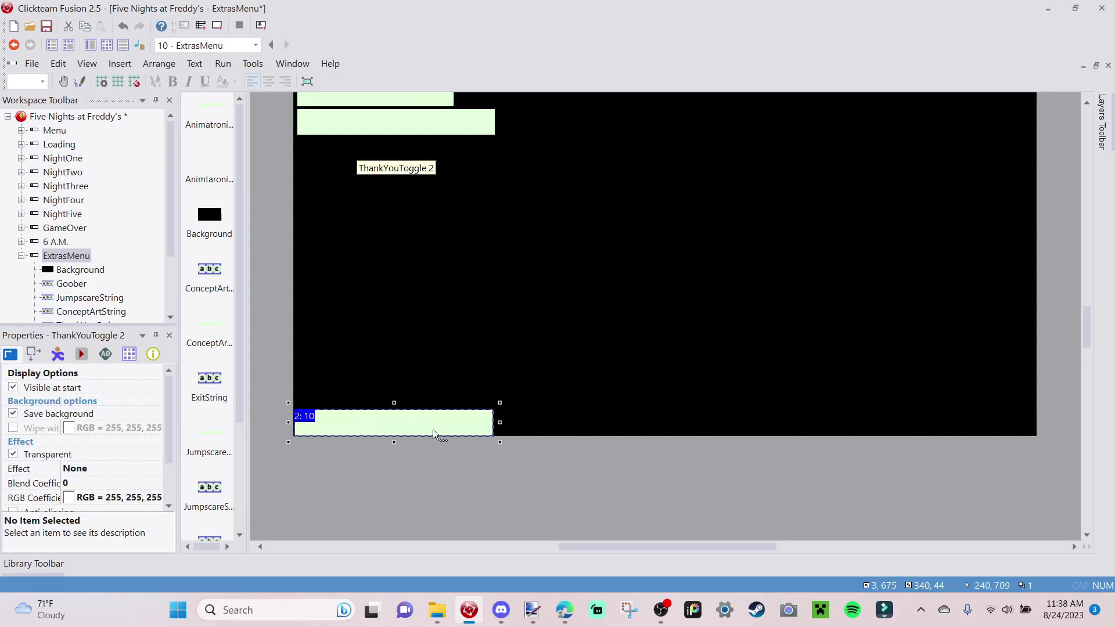
left_click_drag(500, 422, 313, 408)
Rename the toggle clone over the Exit text as ExitToggle.
right_click(320, 419)
left_click(396, 157)
type("Exit")
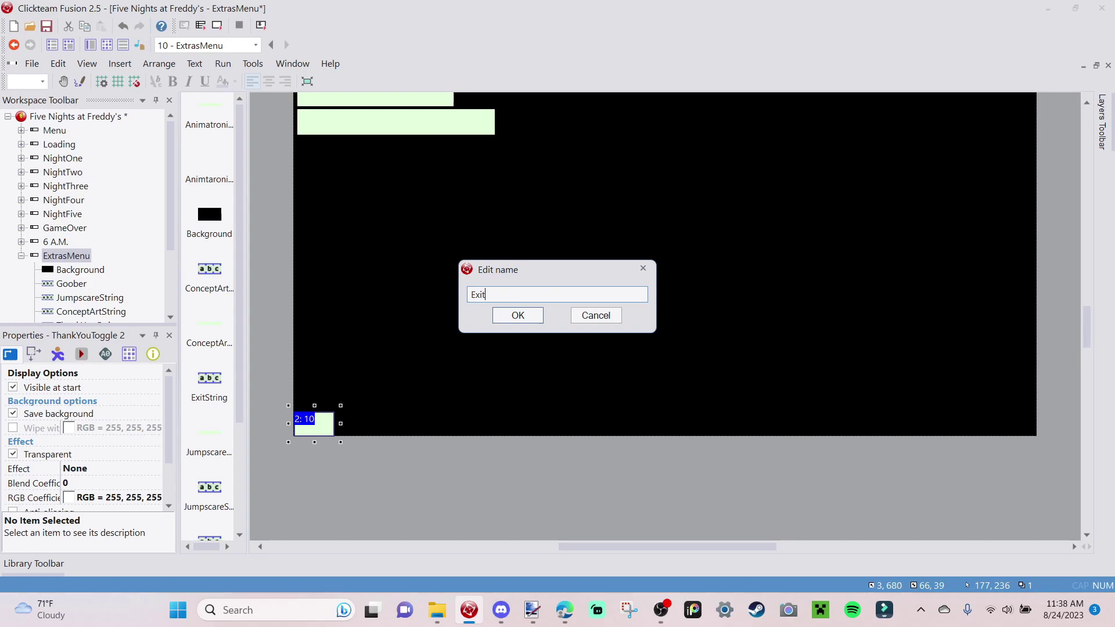
type("Toggle")
key("Return")
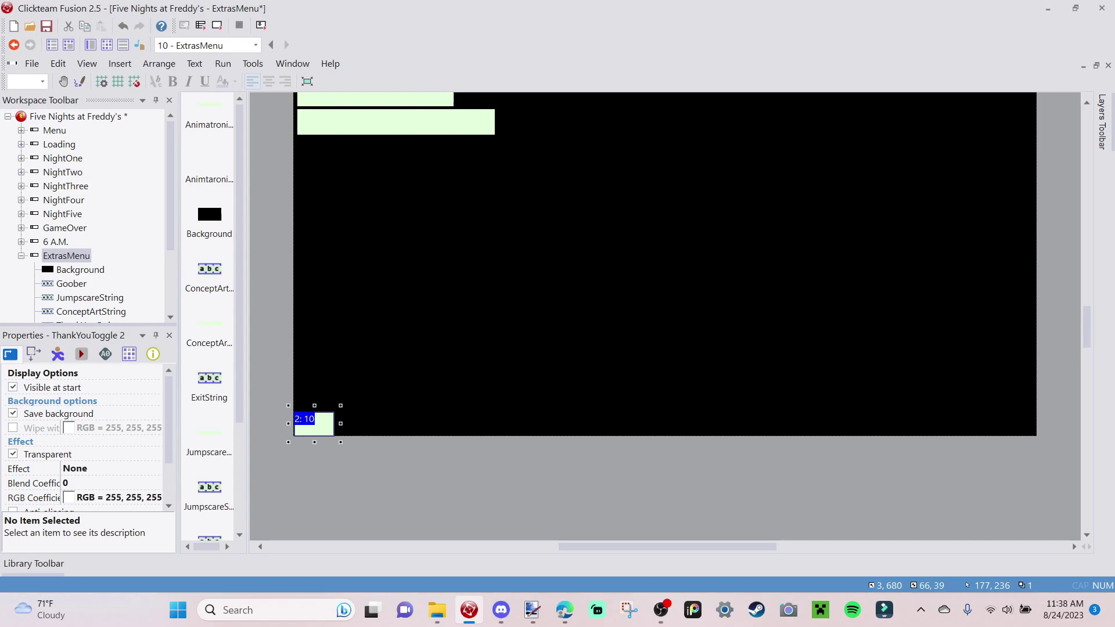
Select all five toggle objects together and set their blend coefficient to 255.
scroll(409, 196, "up", 5)
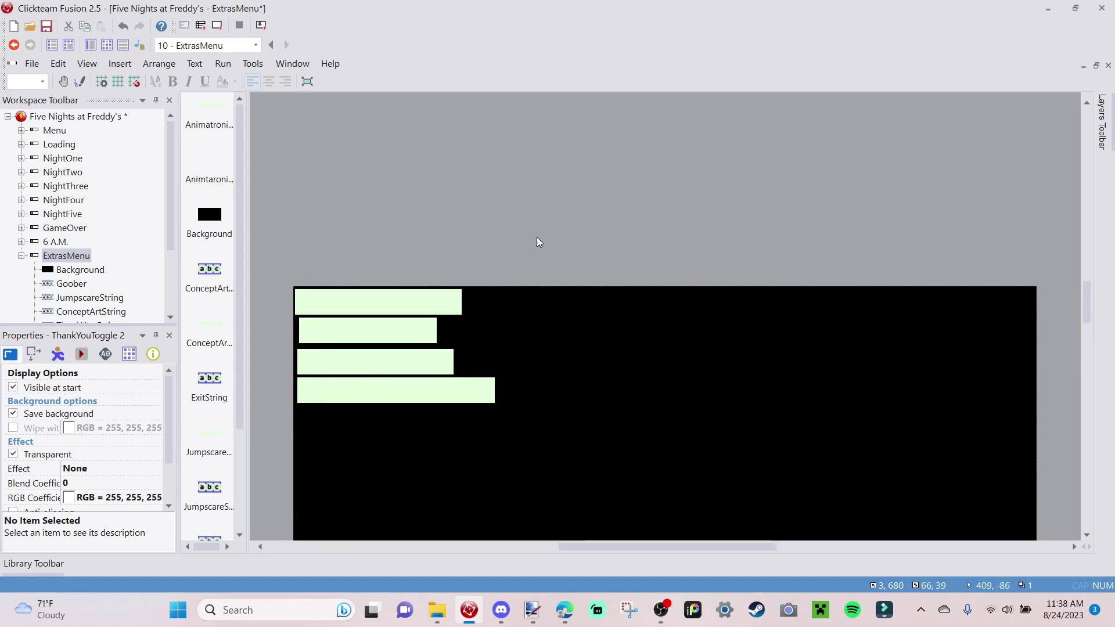
scroll(467, 197, "down", 3)
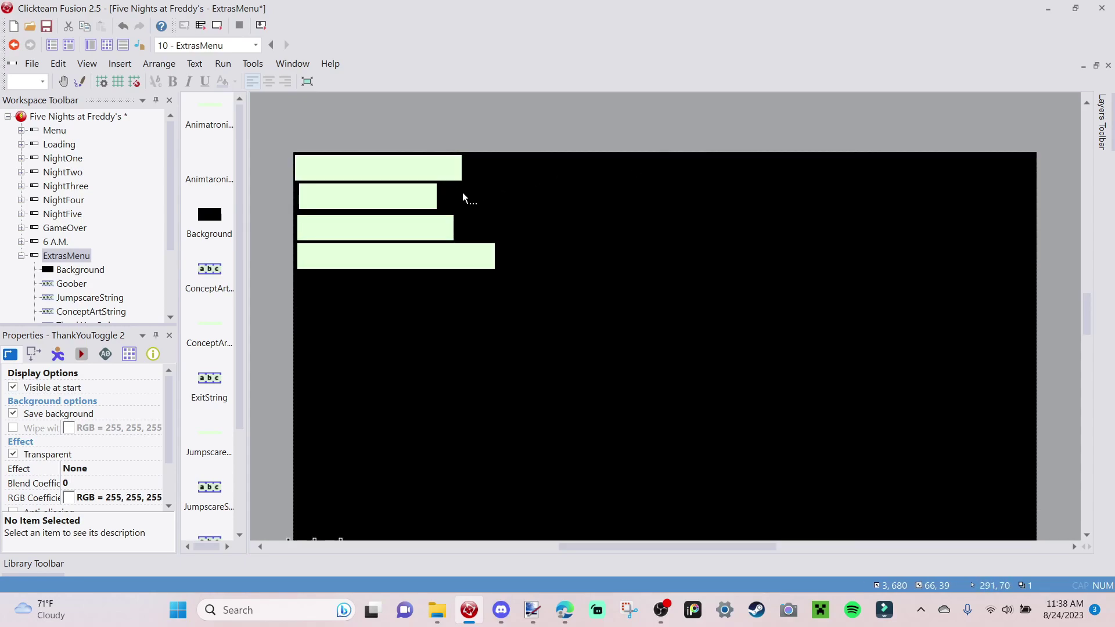
left_click(405, 169)
left_click(420, 201, "shift")
left_click(419, 227, "shift")
left_click(418, 256, "shift")
scroll(478, 284, "down", 5)
left_click(316, 290, "shift")
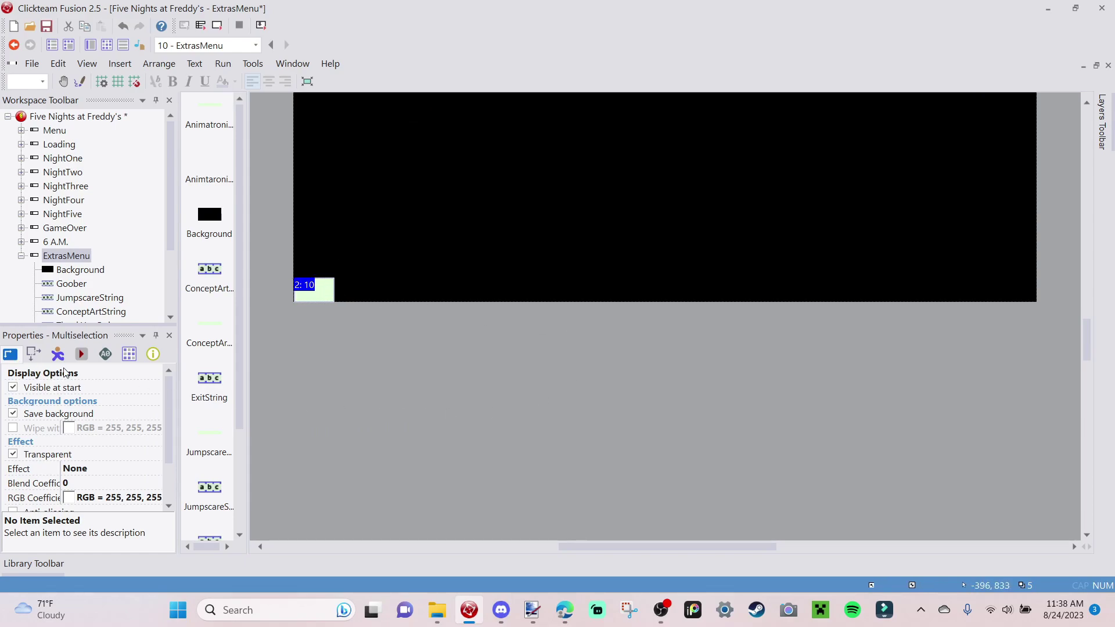
scroll(168, 418, "down", 1)
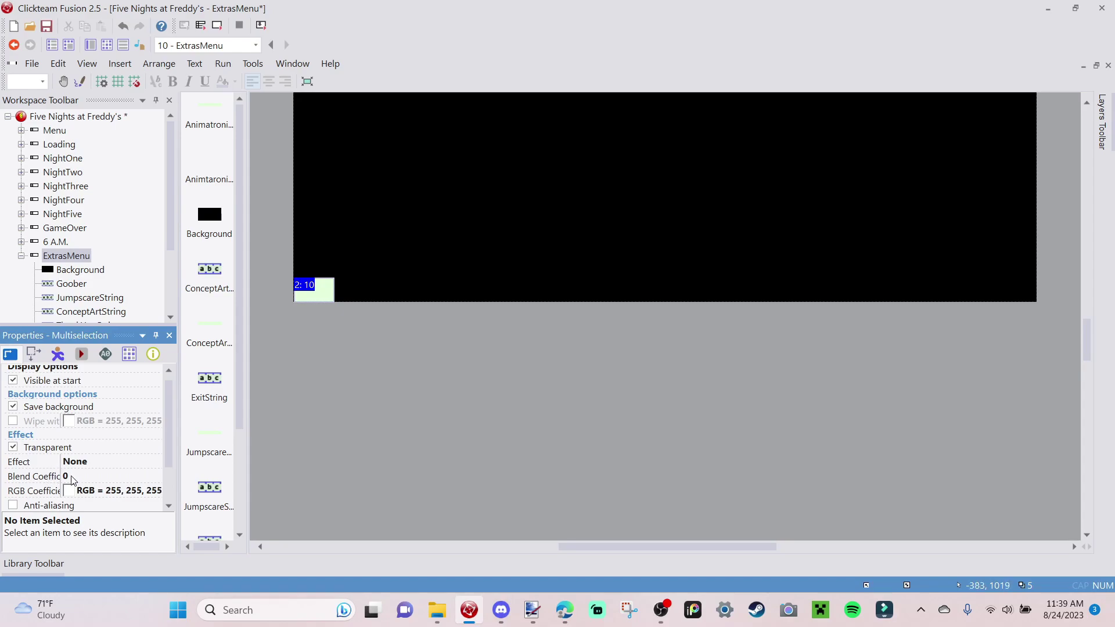
left_click(85, 467)
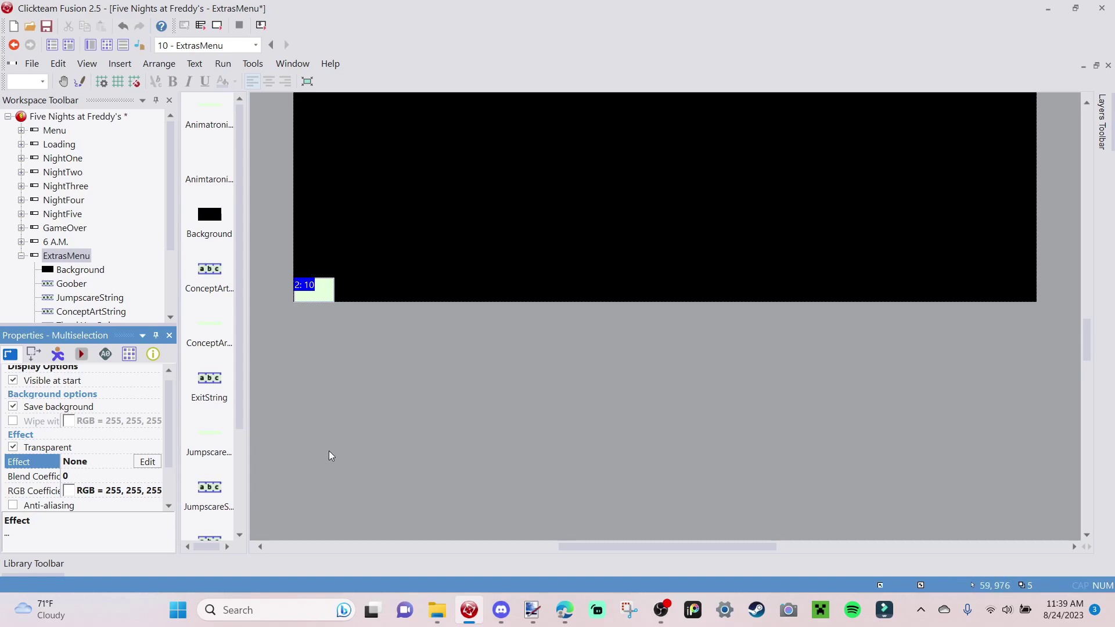
scroll(357, 410, "up", 5)
scroll(445, 453, "down", 3)
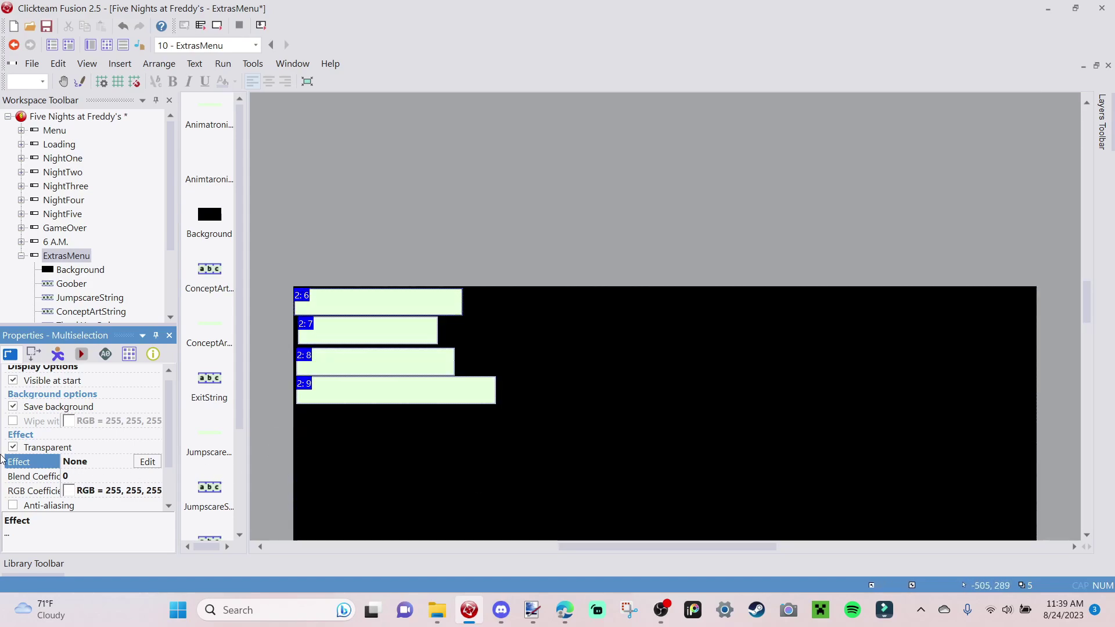
left_click(80, 477)
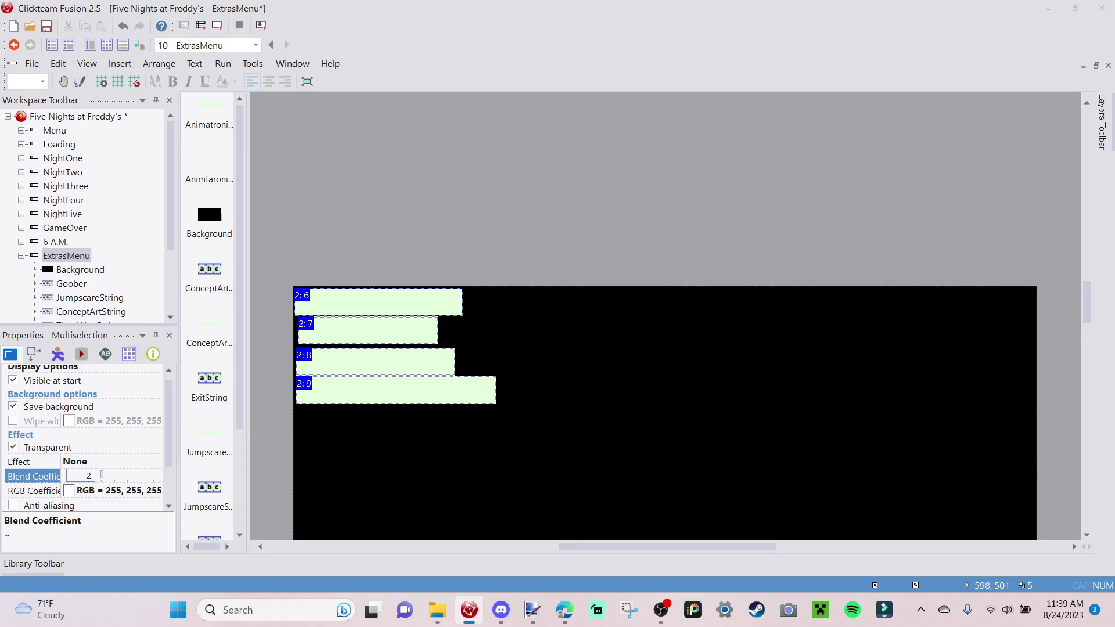
type("255")
key("Return")
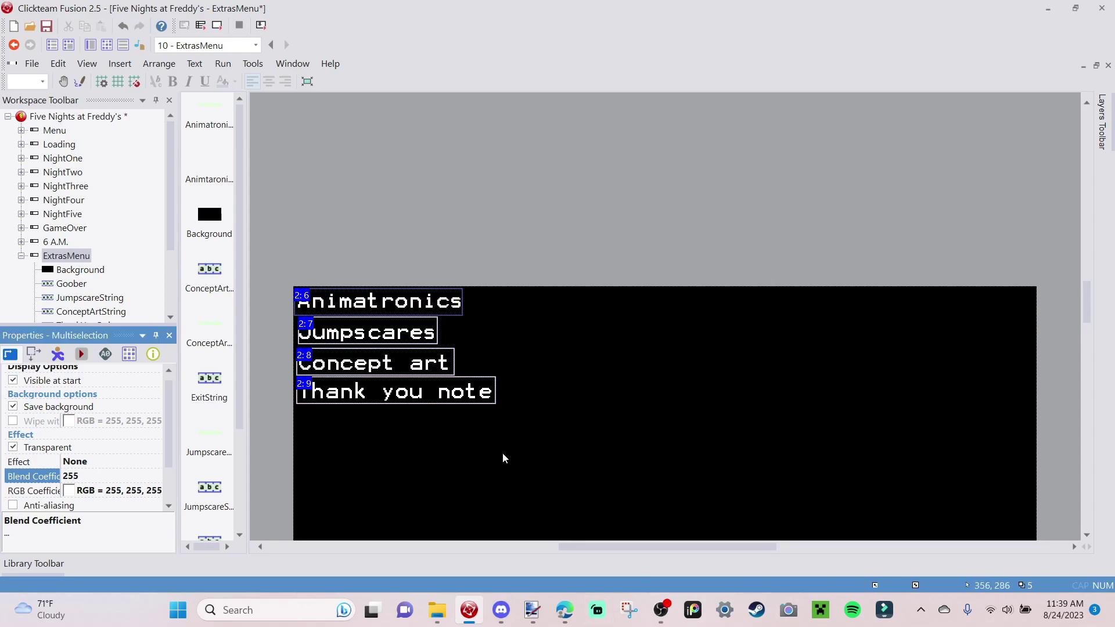
Lower the blend coefficient of the selected toggles so they are semi-transparent over the menu text, and deselect them.
left_click(93, 477)
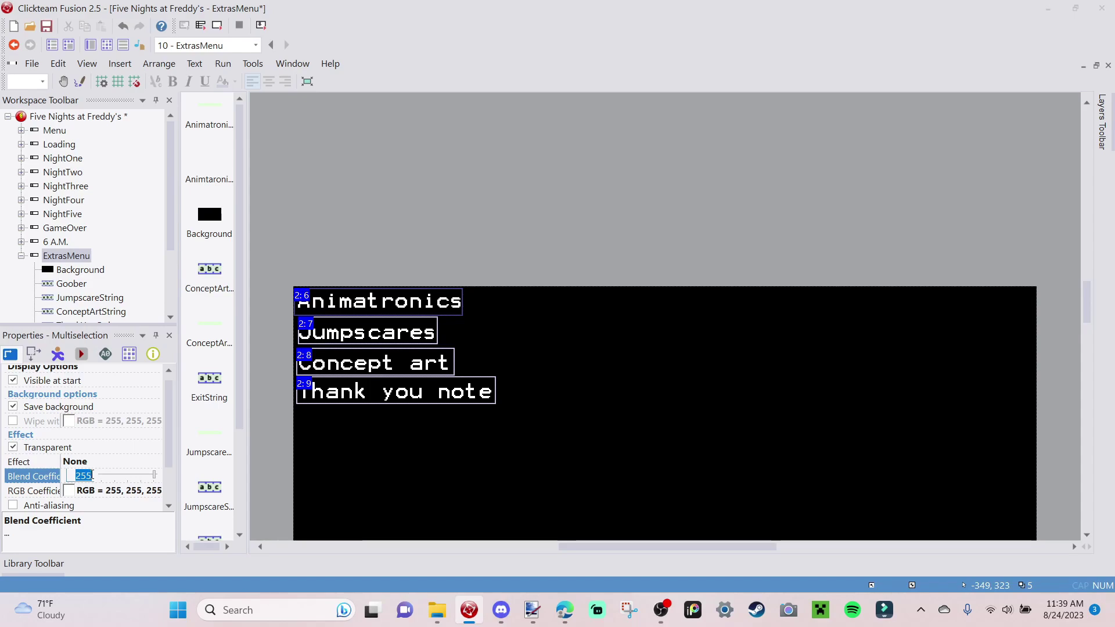
type("2")
key("Return")
left_click(639, 250)
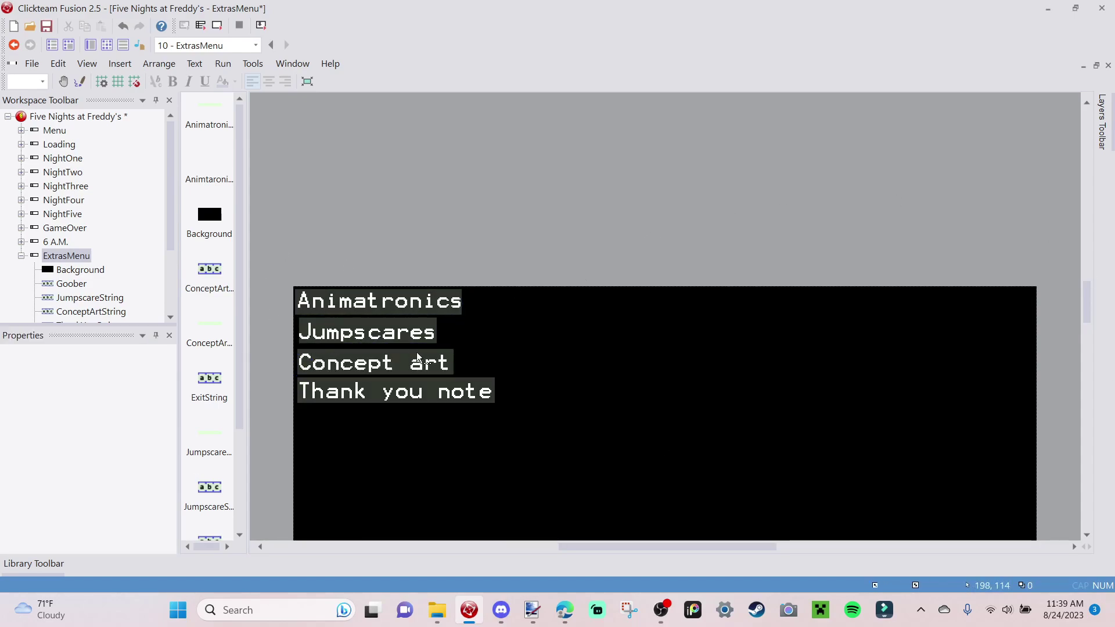
scroll(523, 301, "down", 3)
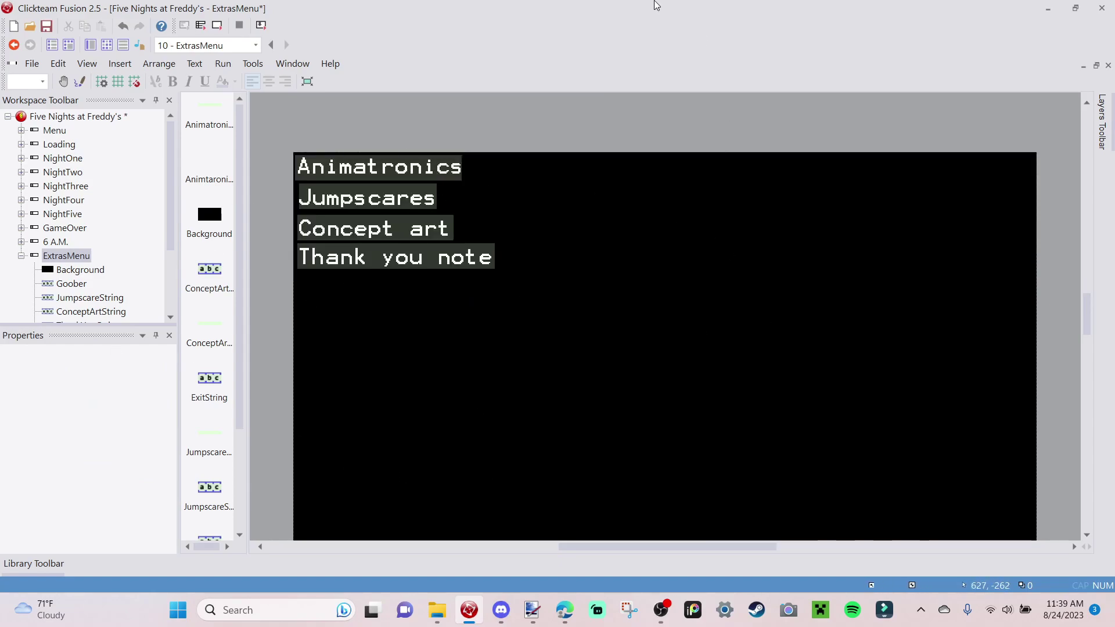
scroll(426, 232, "down", 9)
scroll(411, 254, "up", 12)
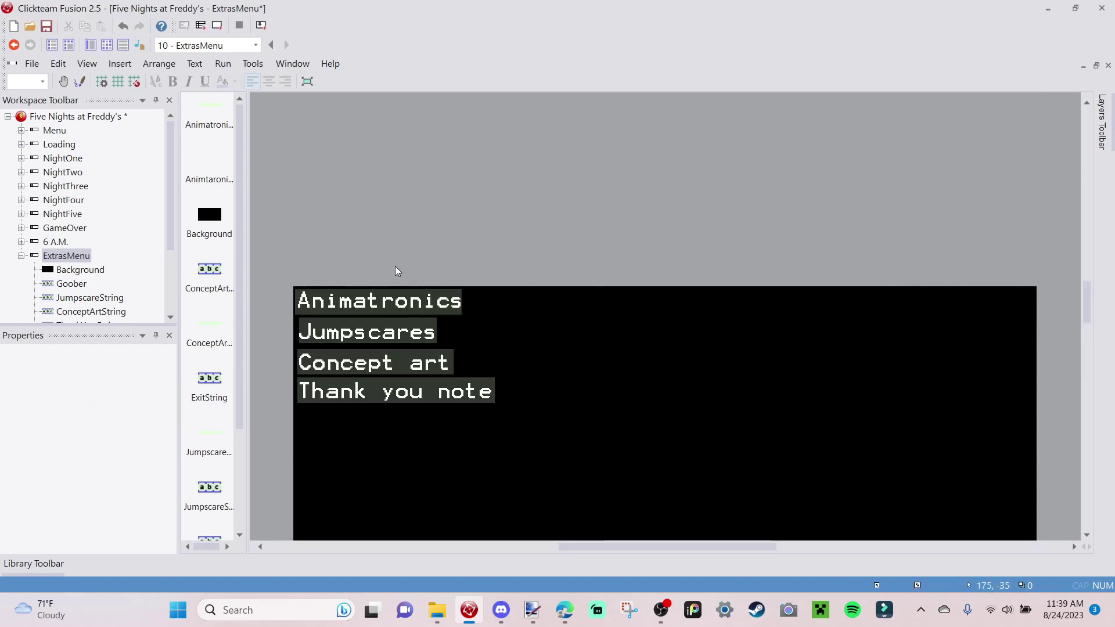
Reselect the four menu toggles and ExitToggle, set their blend coefficient to 255, and clear the selection.
left_click(384, 300)
left_click(375, 332, "shift")
left_click(374, 363, "shift")
left_click(374, 391, "shift")
scroll(372, 407, "down", 6)
left_click(314, 422, "shift")
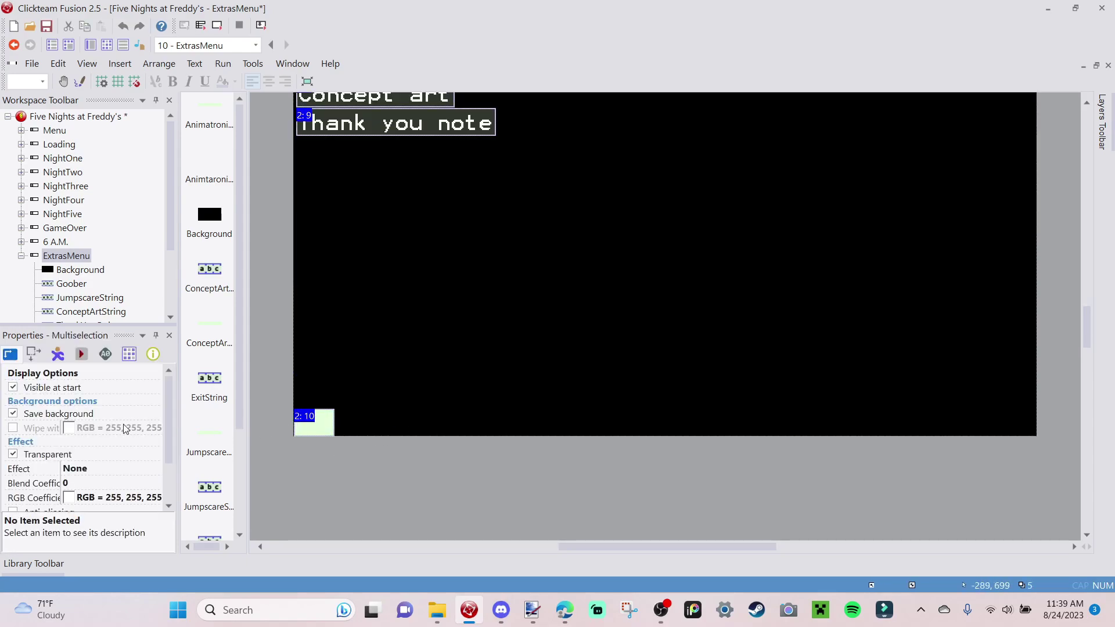
left_click(84, 484)
type("255")
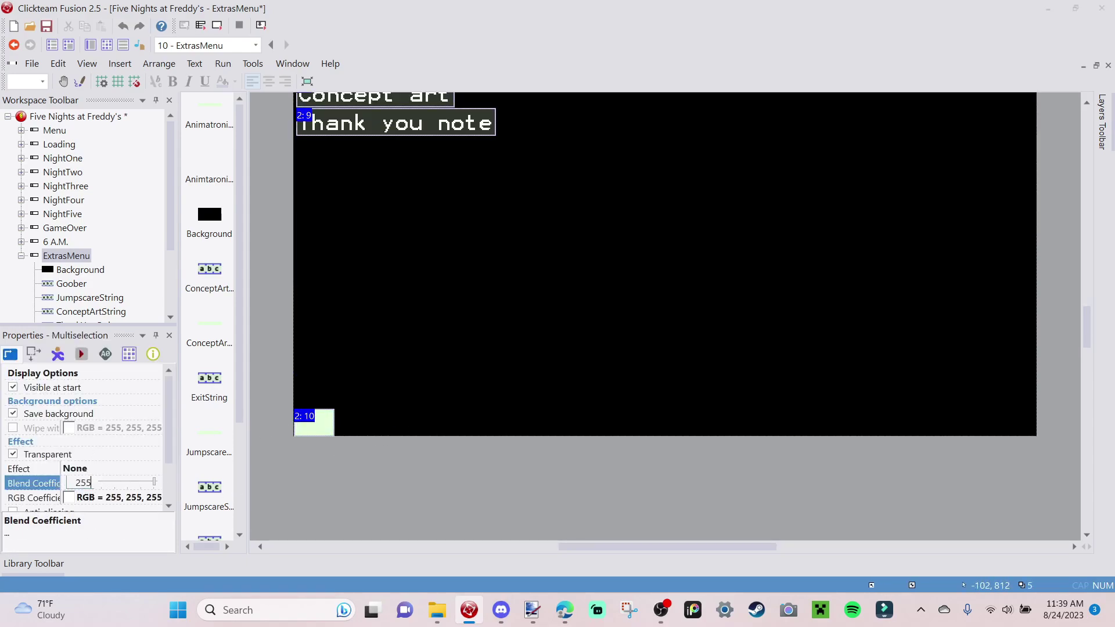
key("Return")
left_click(563, 330)
Insert a Counter object and place it just above the black background, over the end of the Animatronics text.
scroll(562, 330, "up", 4)
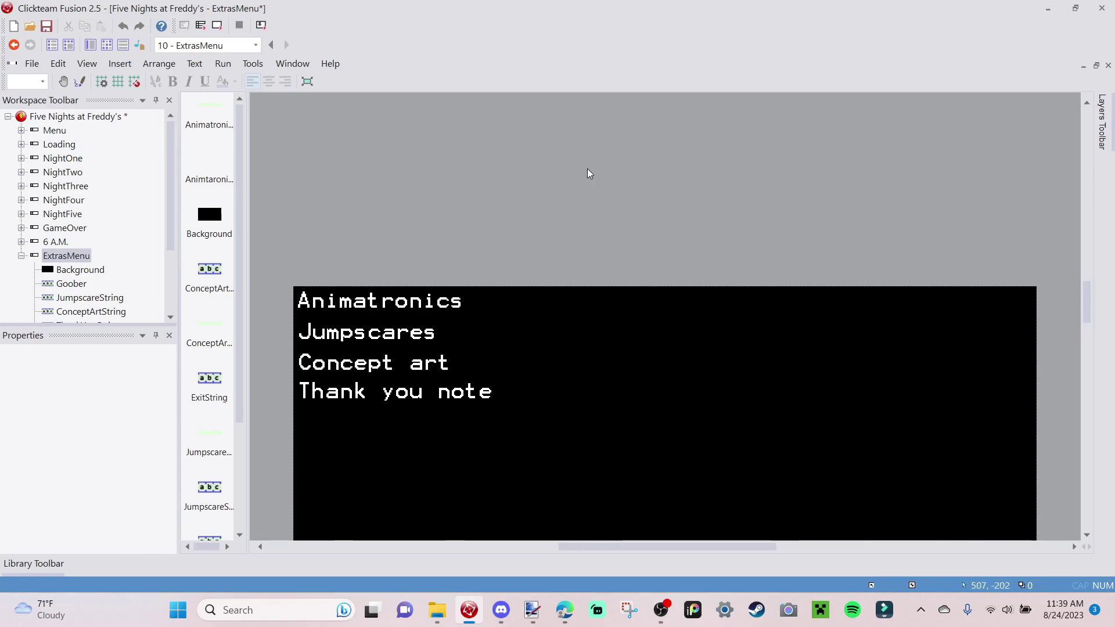
right_click(568, 175)
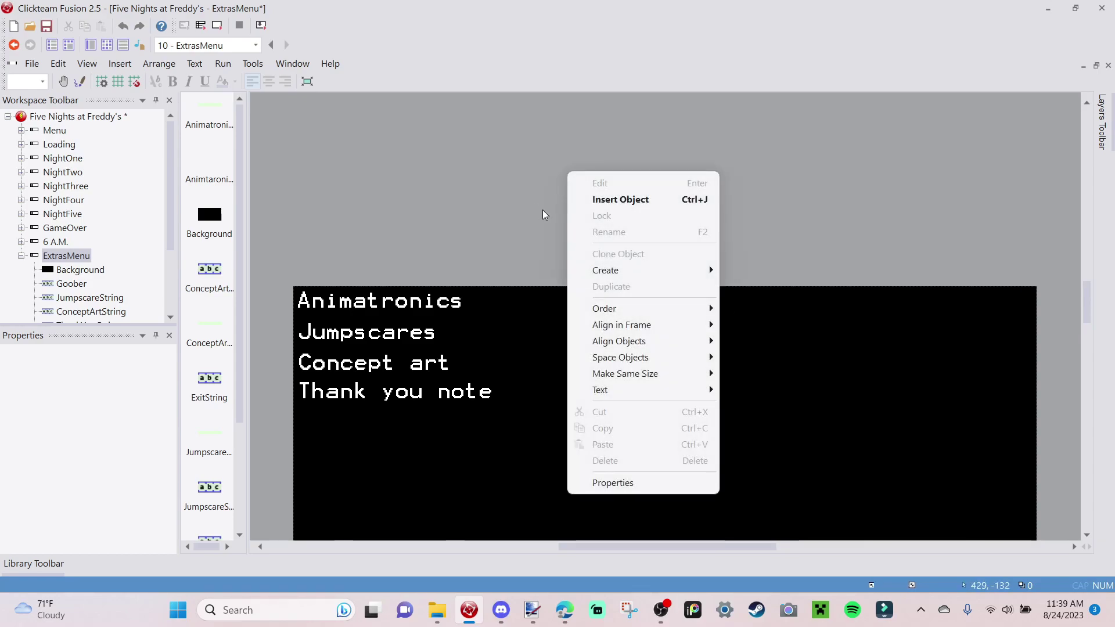
left_click(620, 199)
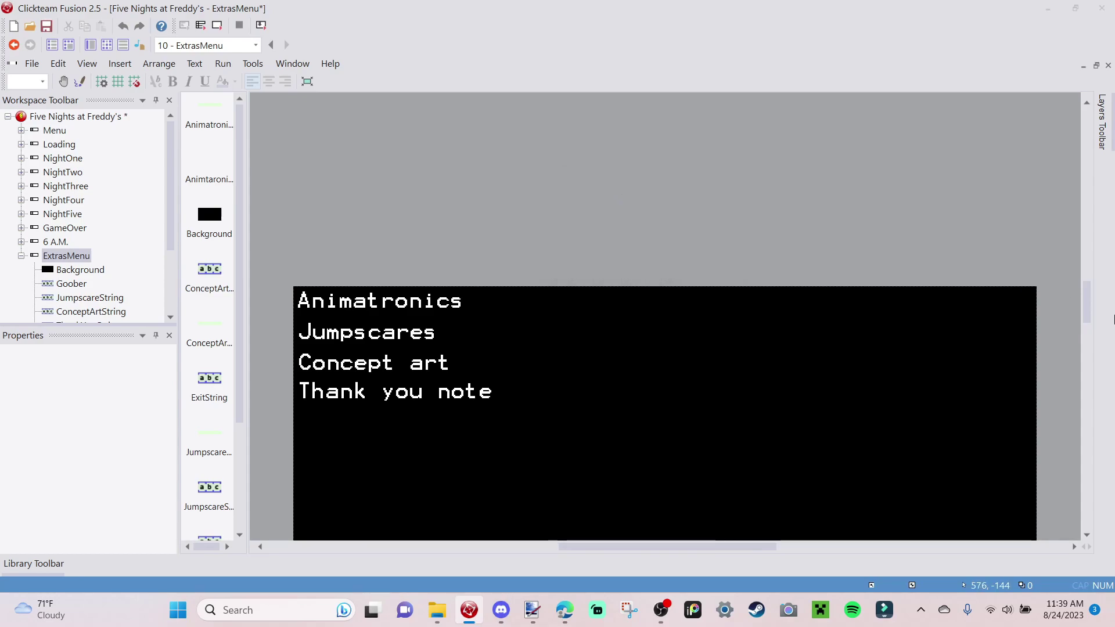
left_click(214, 121)
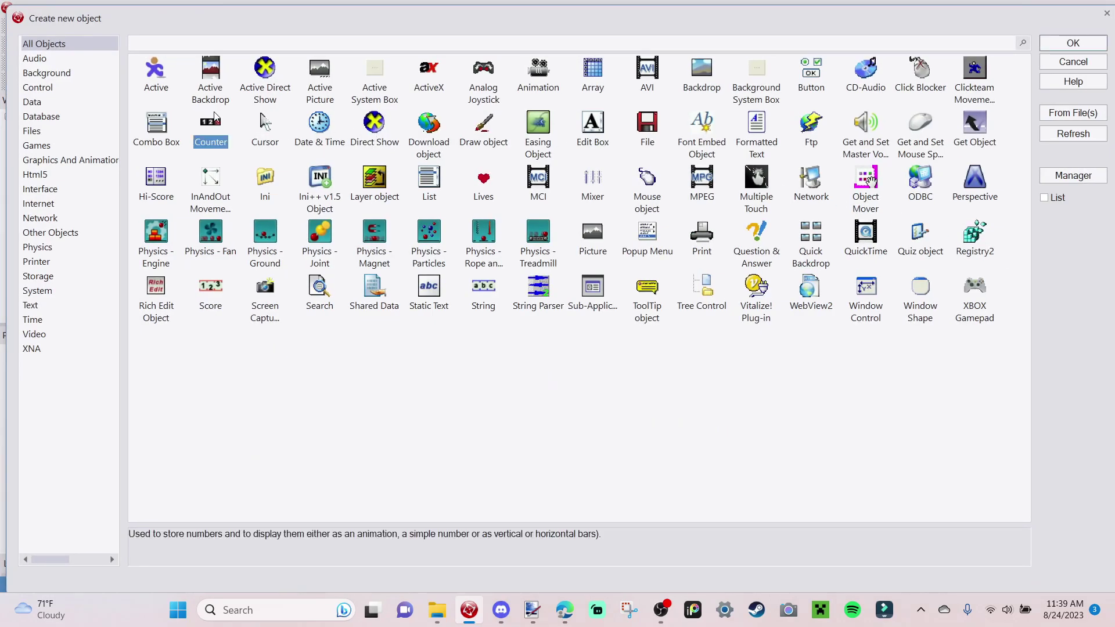
left_click(1073, 43)
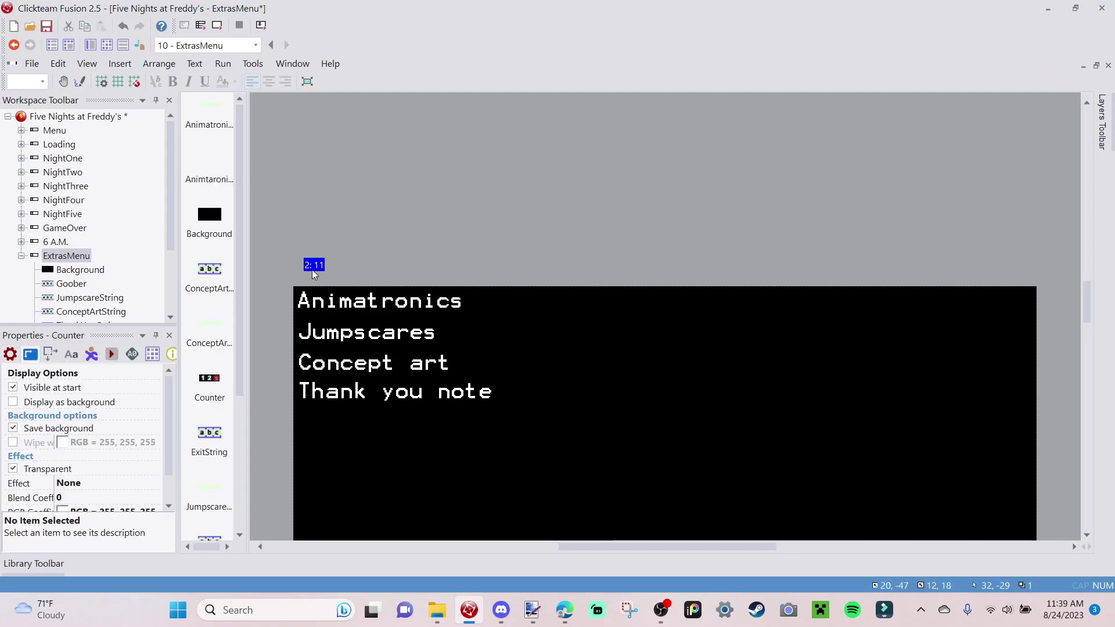
left_click(307, 266)
left_click_drag(313, 267, 477, 277)
Rename the new counter as SectionCounter.
right_click(473, 279)
left_click(570, 62)
type("Se")
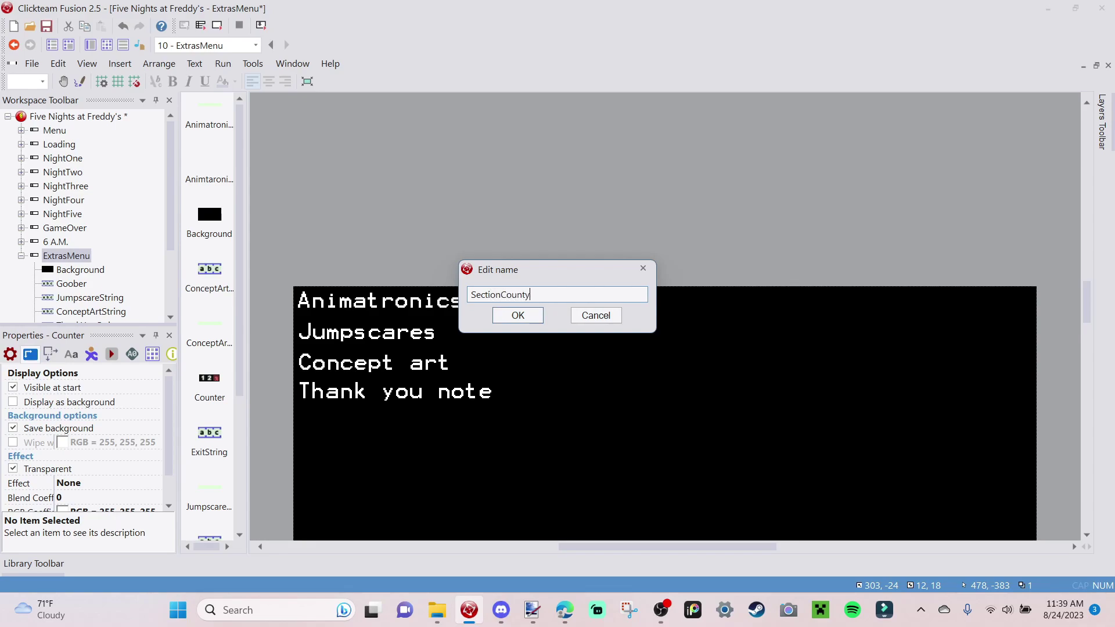
type("ctionCounter")
key("Return")
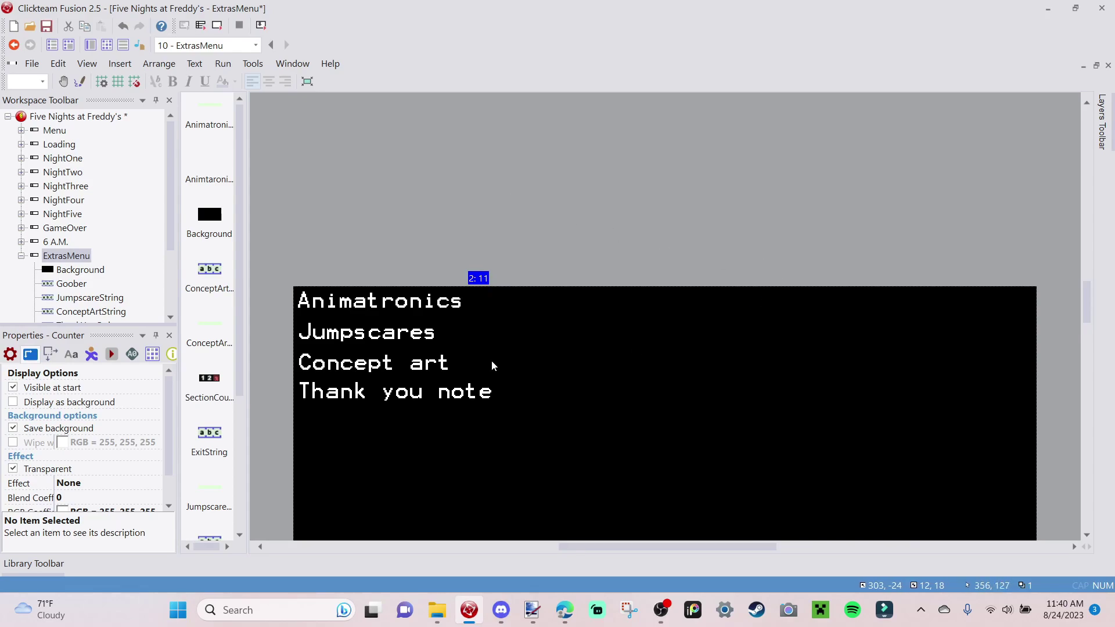
Open SectionCounter's images for editing and fill the digit 0 with the off-white colour FFFBF0.
left_click(498, 274)
double_click(473, 276)
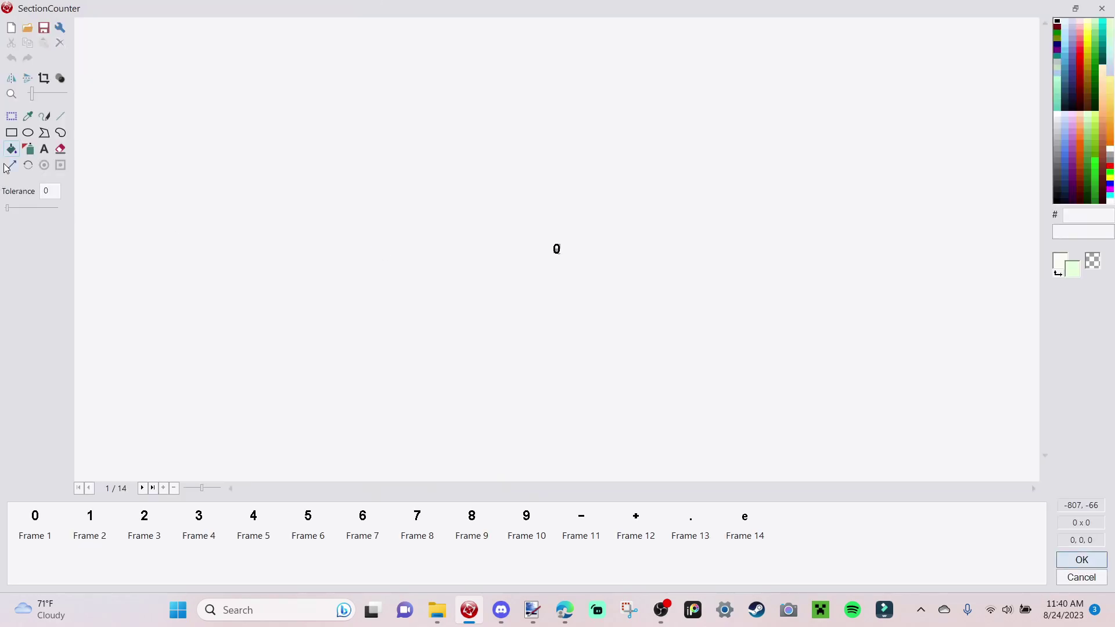
scroll(577, 242, "up", 5)
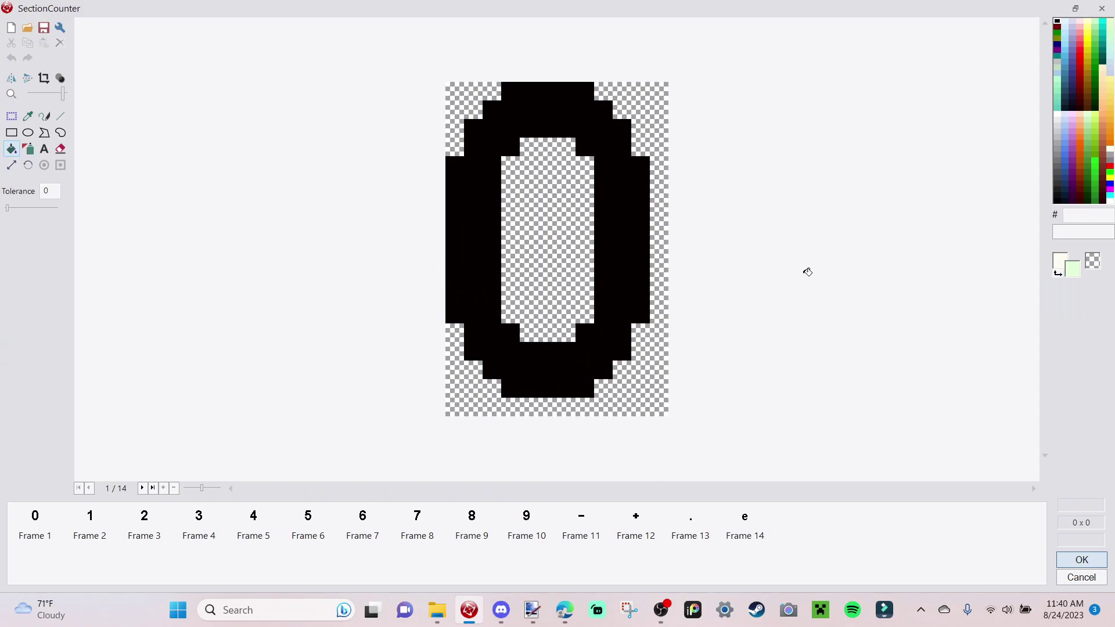
left_click(1110, 155)
left_click(1110, 148)
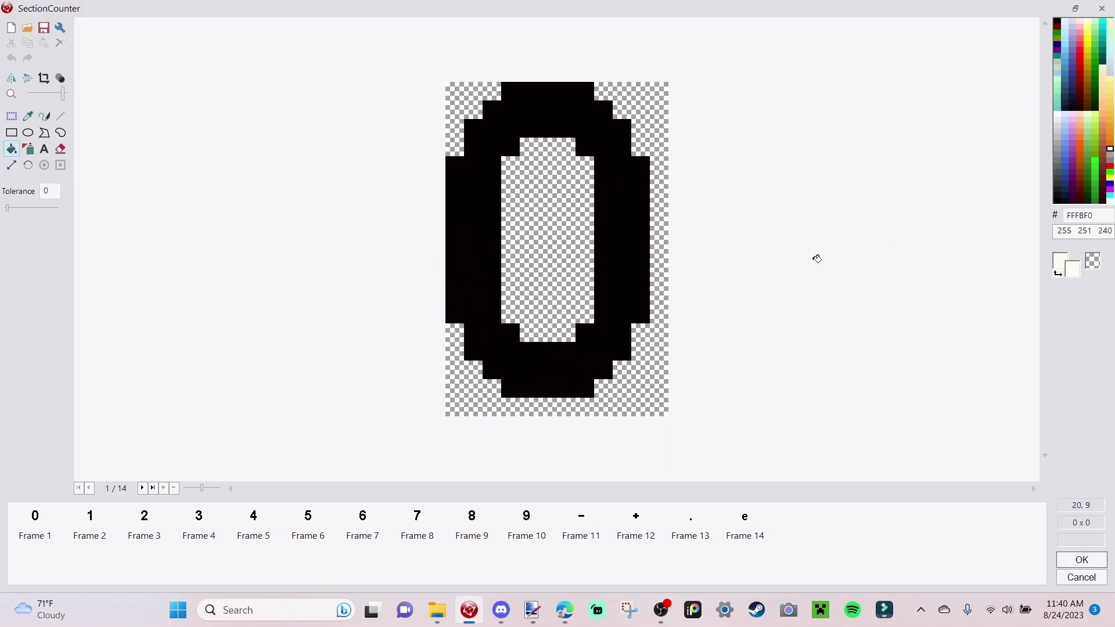
left_click(629, 241)
Fill the digits 1 to 9 of SectionCounter with the same off-white FFFBF0 and accept the image changes.
left_click(92, 518)
left_click(585, 312)
left_click(145, 526)
left_click(580, 385)
left_click(214, 528)
left_click(511, 386)
left_click(256, 529)
left_click(477, 302)
left_click(308, 526)
left_click(570, 320)
left_click(363, 525)
left_click(527, 386)
left_click(416, 528)
left_click(509, 378)
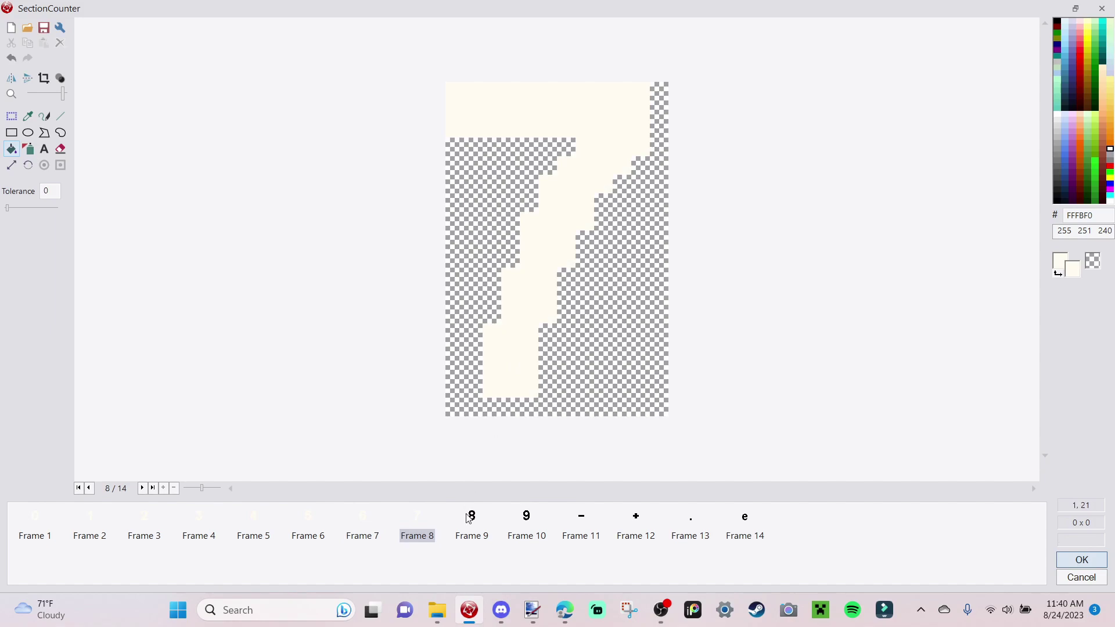
left_click(472, 528)
left_click(531, 372)
left_click(526, 528)
left_click(541, 383)
left_click(1084, 561)
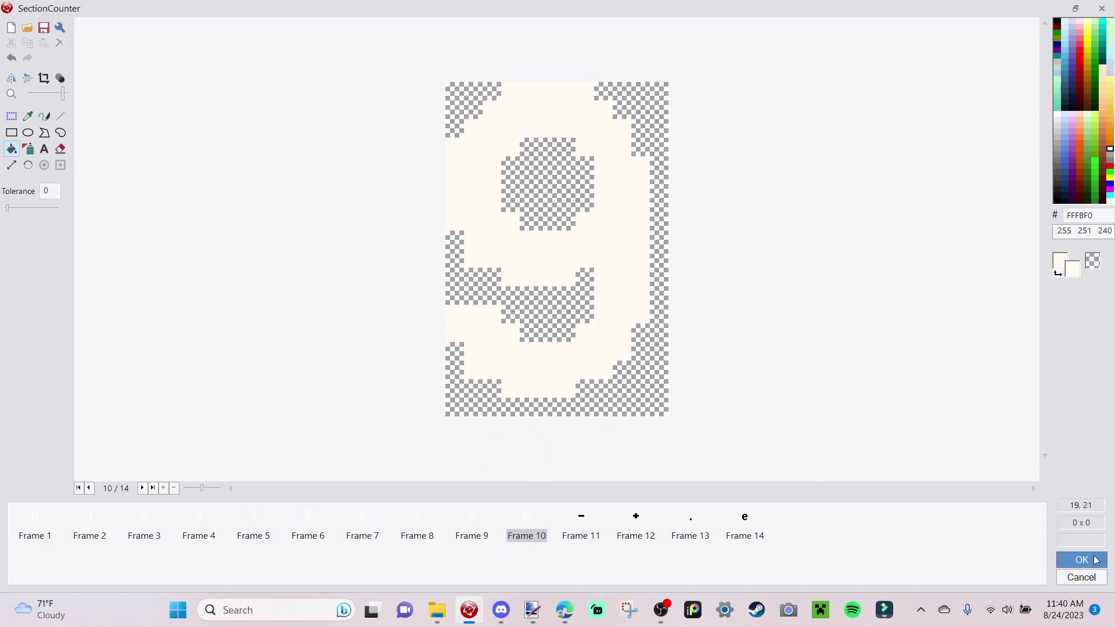
Move SectionCounter into the middle area of the black background, at about 418, 376.
left_click_drag(473, 278, 541, 431)
left_click(567, 223)
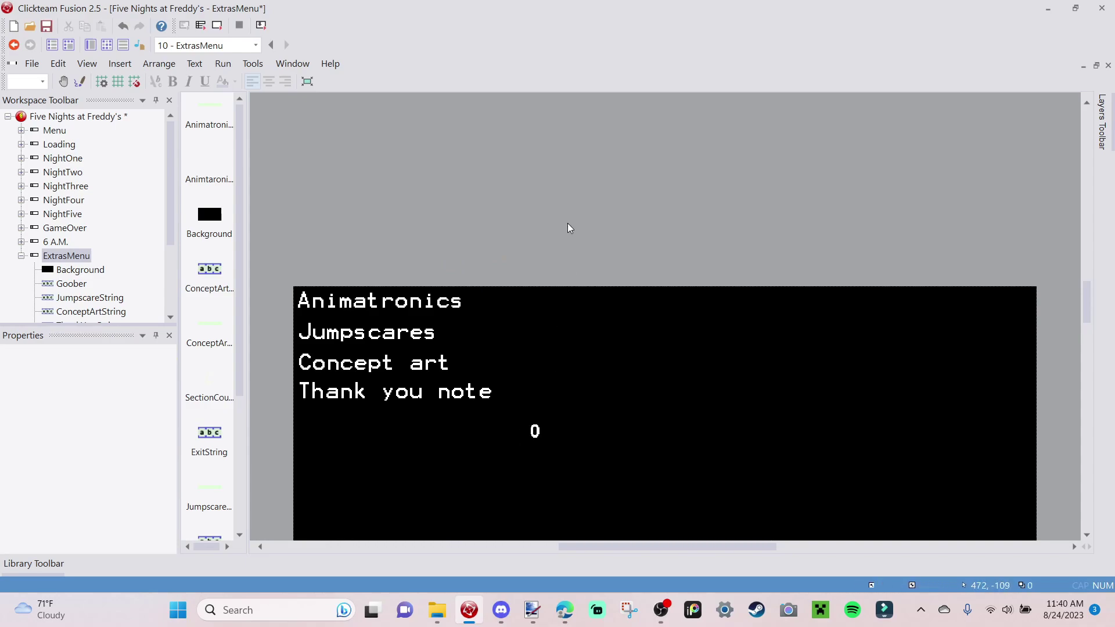
scroll(518, 357, "down", 3)
left_click_drag(537, 162, 542, 240)
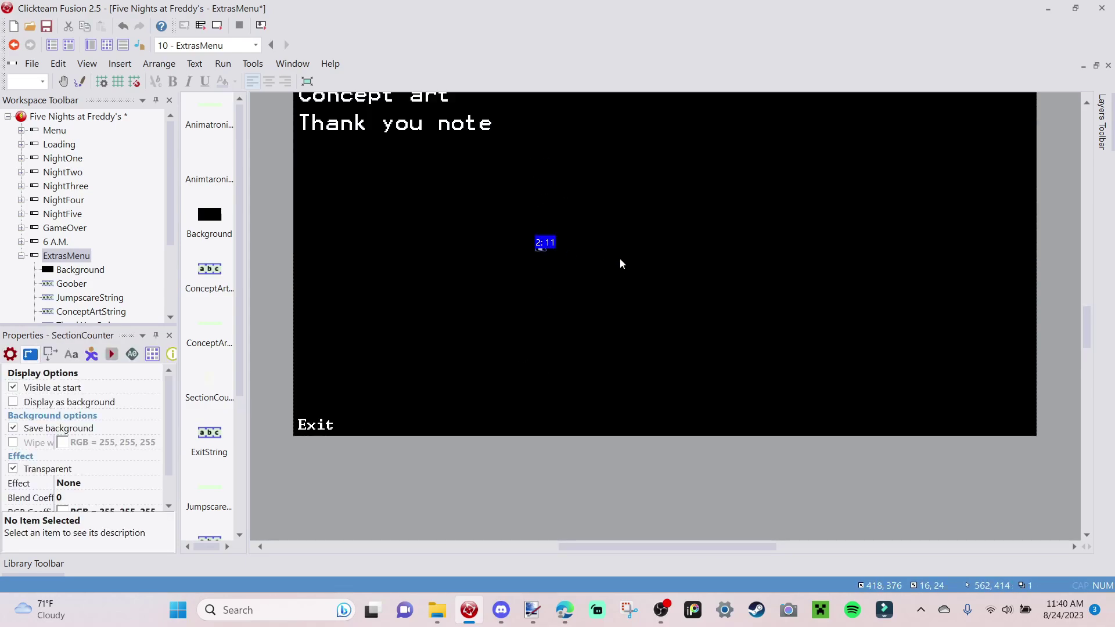
Clone SectionCounter with 2 rows, 1 column and zero spacing.
scroll(619, 257, "up", 3)
left_click(591, 367)
left_click(541, 378)
right_click(542, 378)
left_click(561, 133)
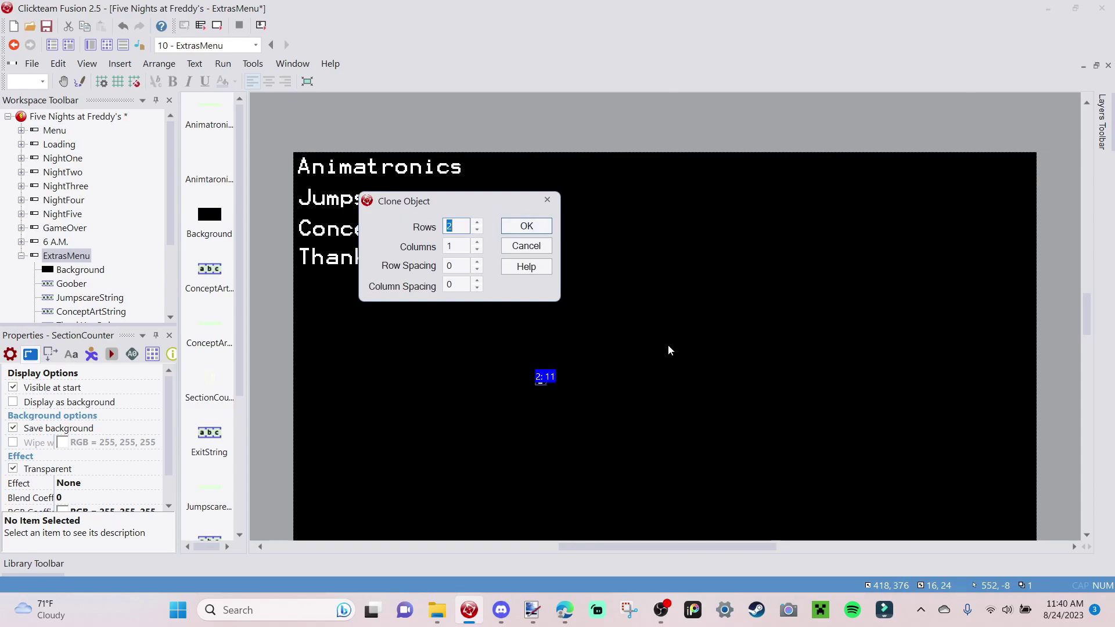
left_click(526, 225)
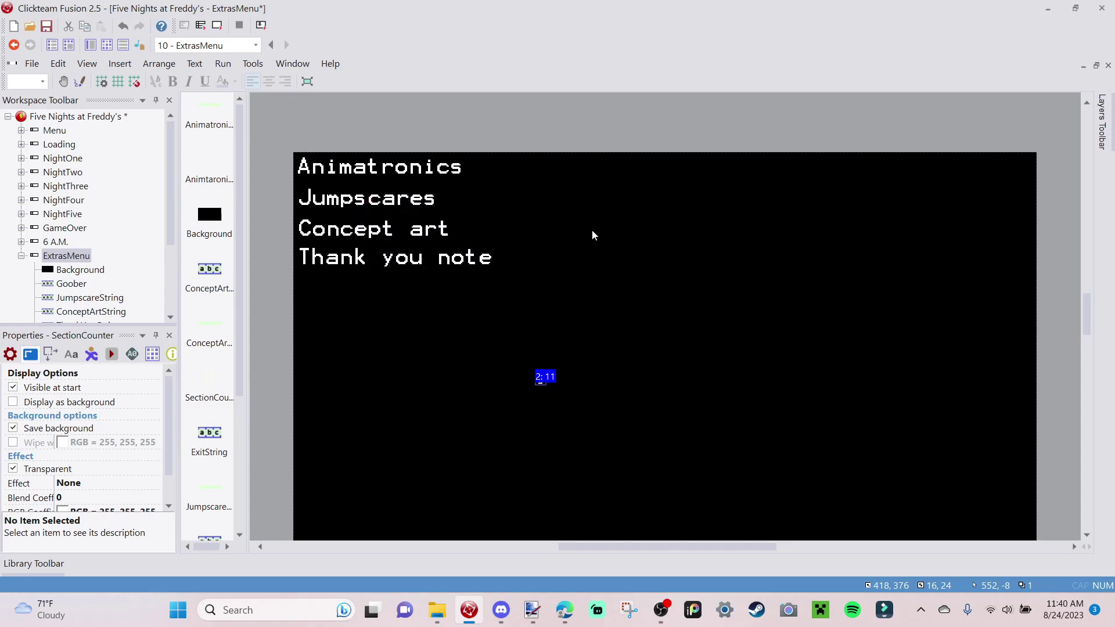
Move the cloned counter directly beside the original SectionCounter, at about 443, 376.
scroll(584, 229, "down", 4)
scroll(567, 215, "up", 4)
left_click(541, 259)
left_click_drag(546, 260, 561, 249)
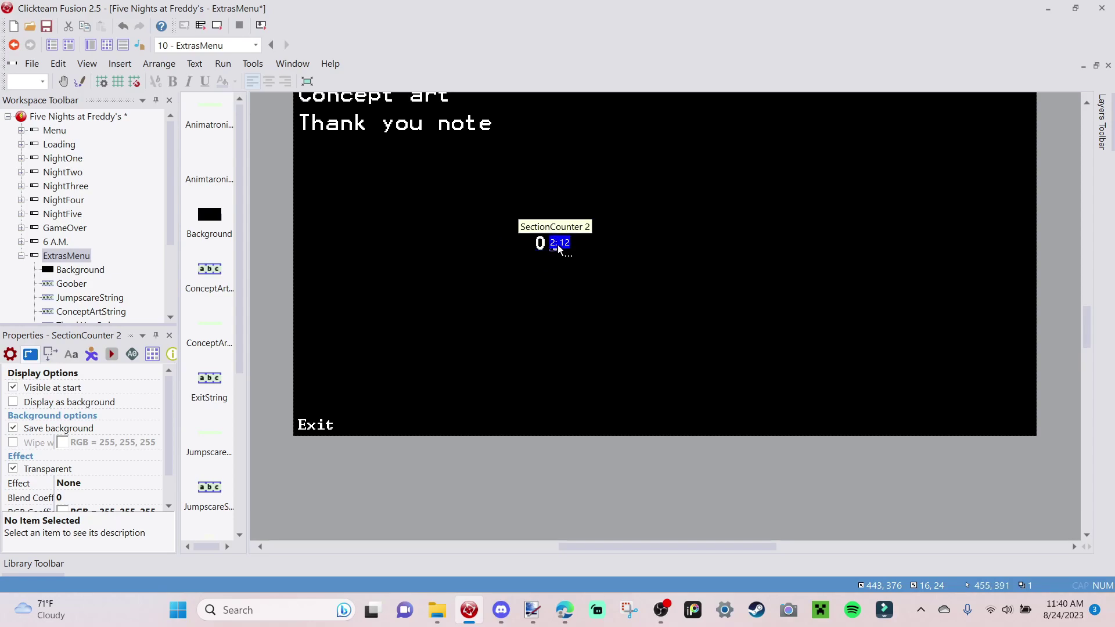
Rename the cloned counter as DisplayCounter and clear the selection.
right_click(557, 245)
left_click(601, 304)
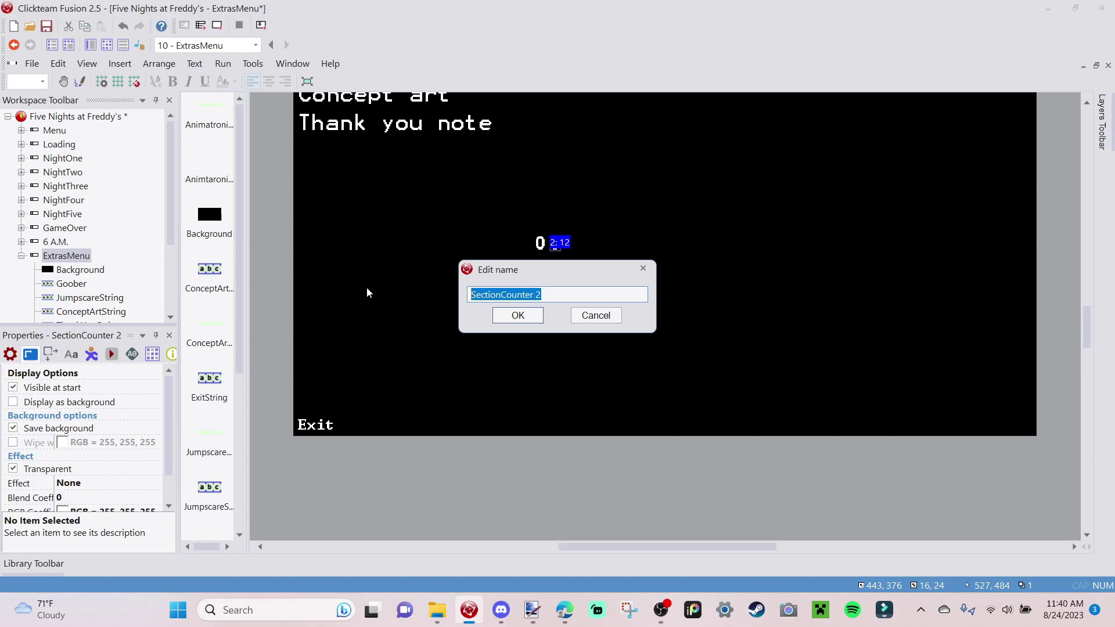
type("Display")
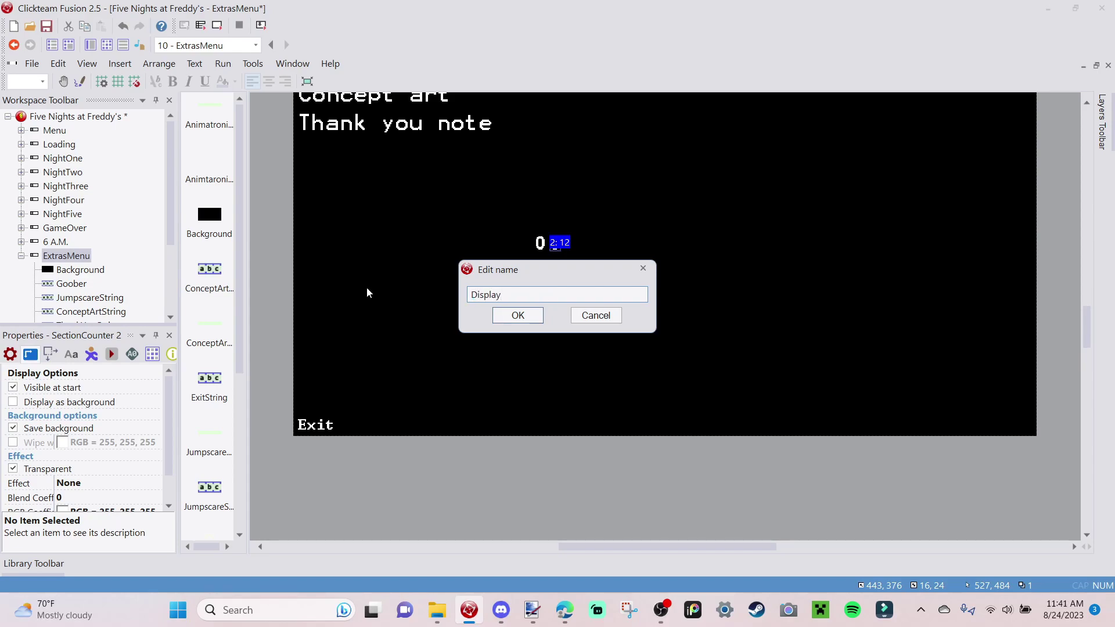
type("Counter")
key("Return")
scroll(791, 255, "up", 3)
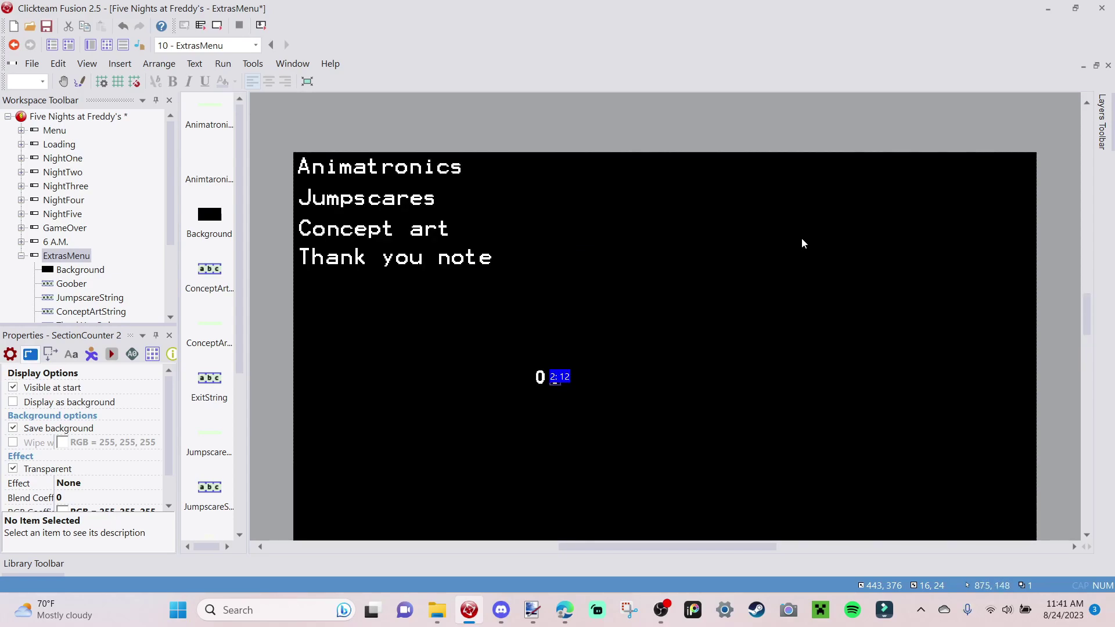
left_click(739, 230)
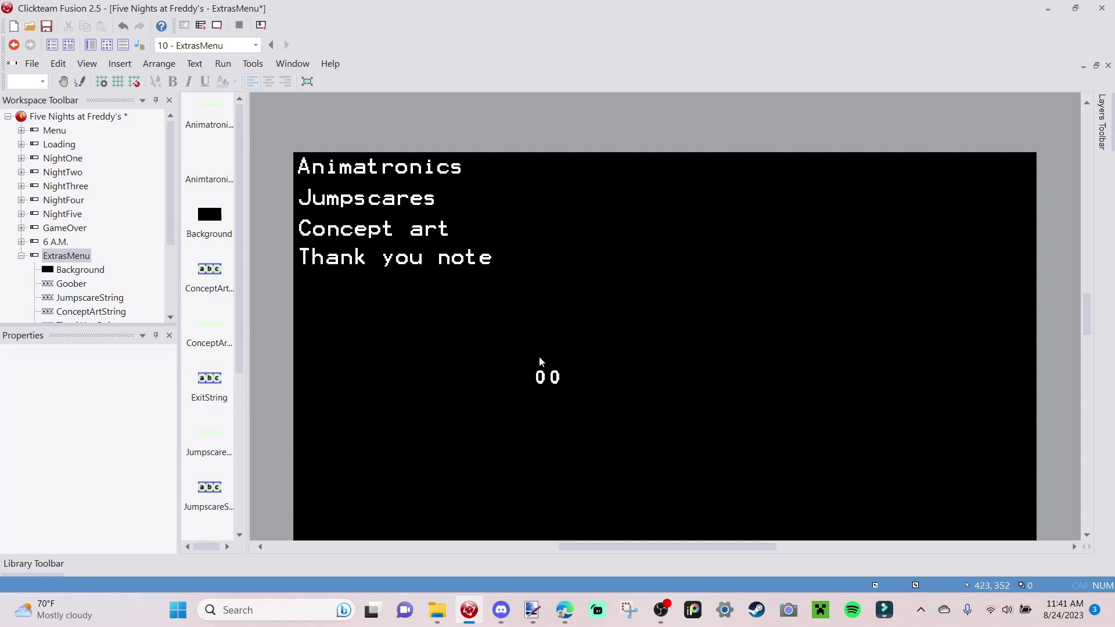
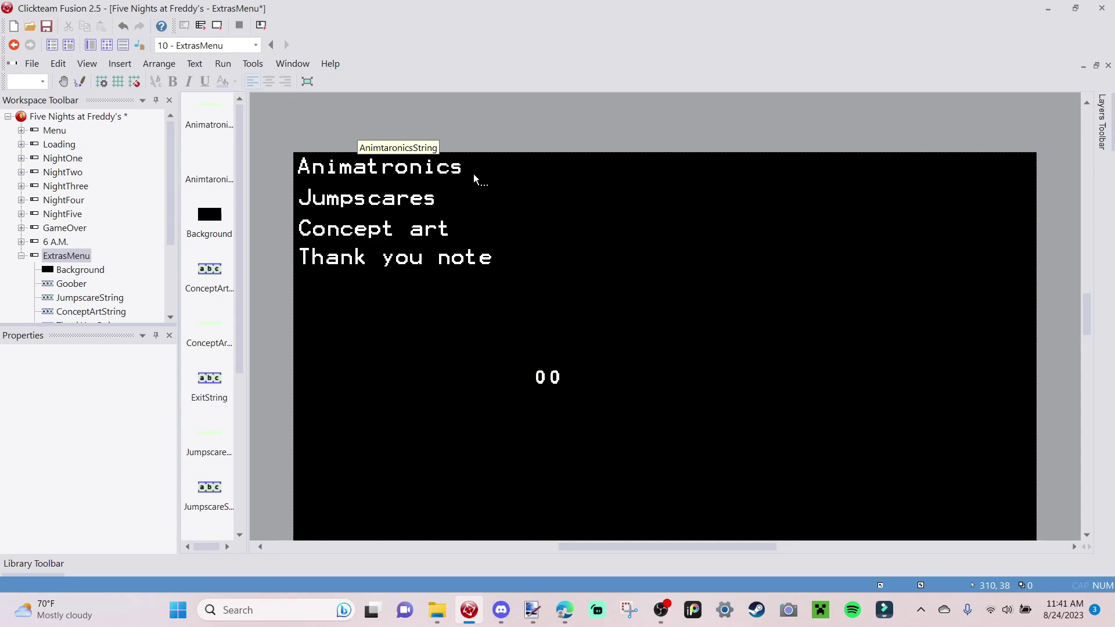
Open the ExtrasMenu event editor and insert a group of events titled Sections, active when the frame starts.
left_click(105, 46)
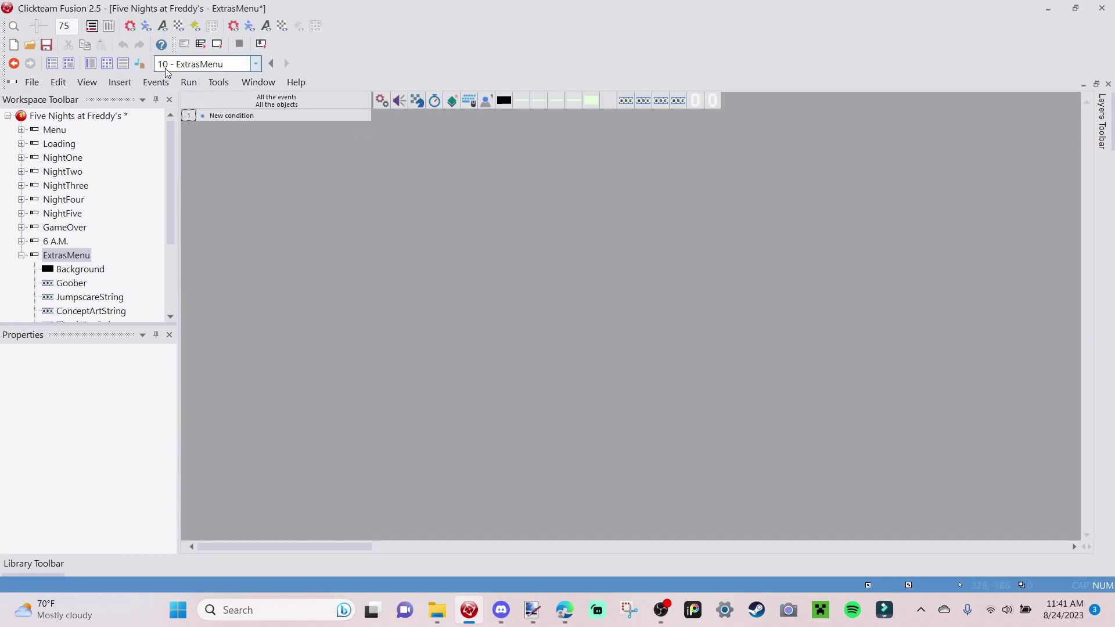
right_click(193, 109)
mouse_move(291, 149)
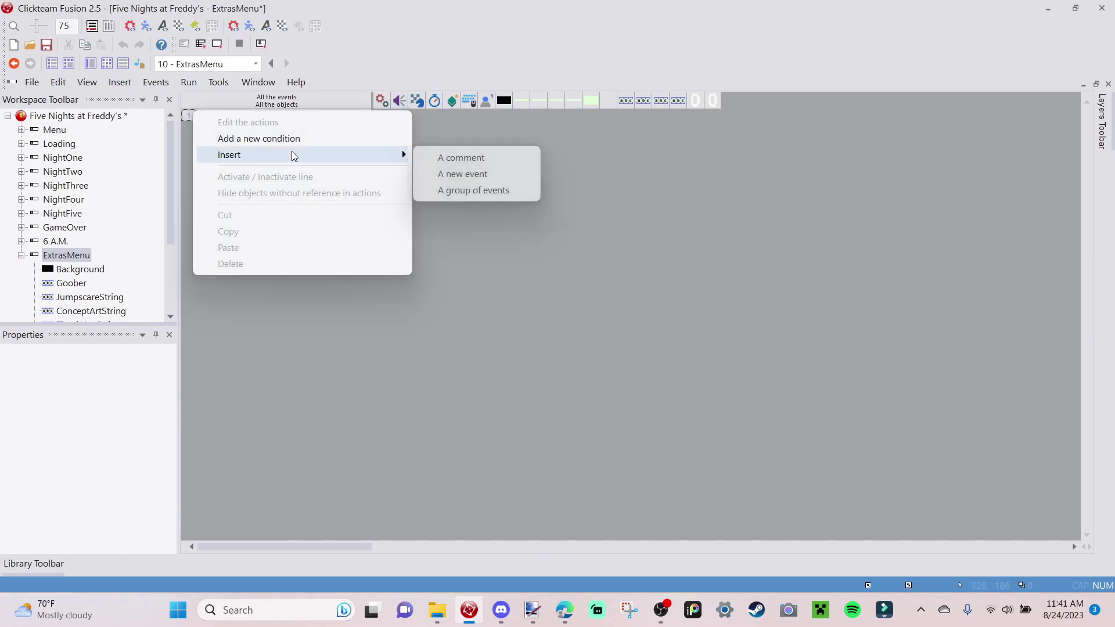
left_click(486, 191)
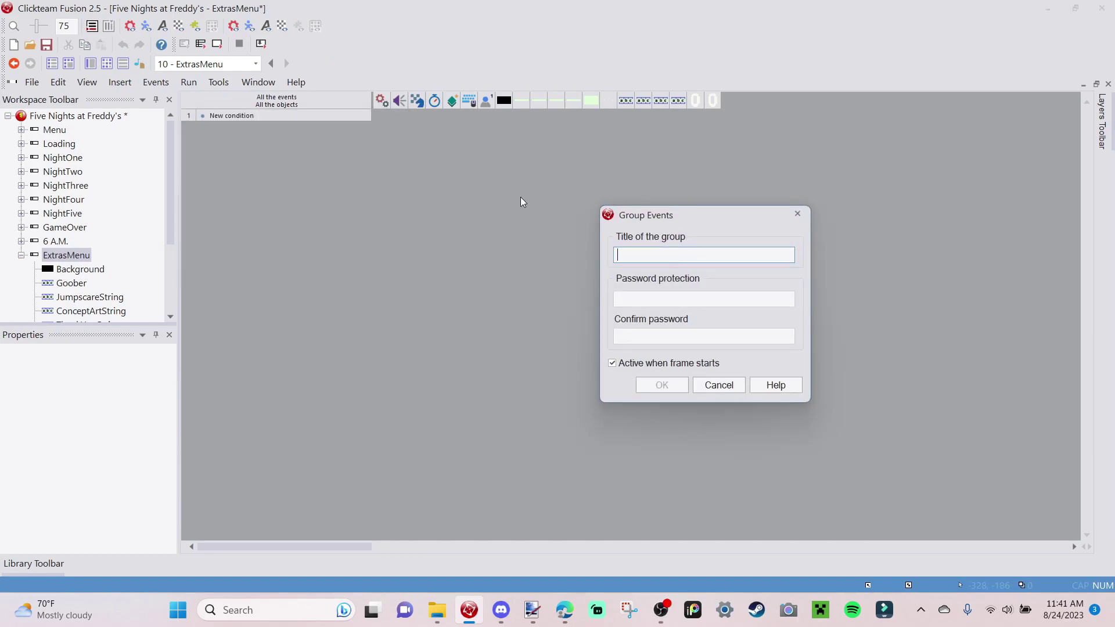
type("Sections")
key("Return")
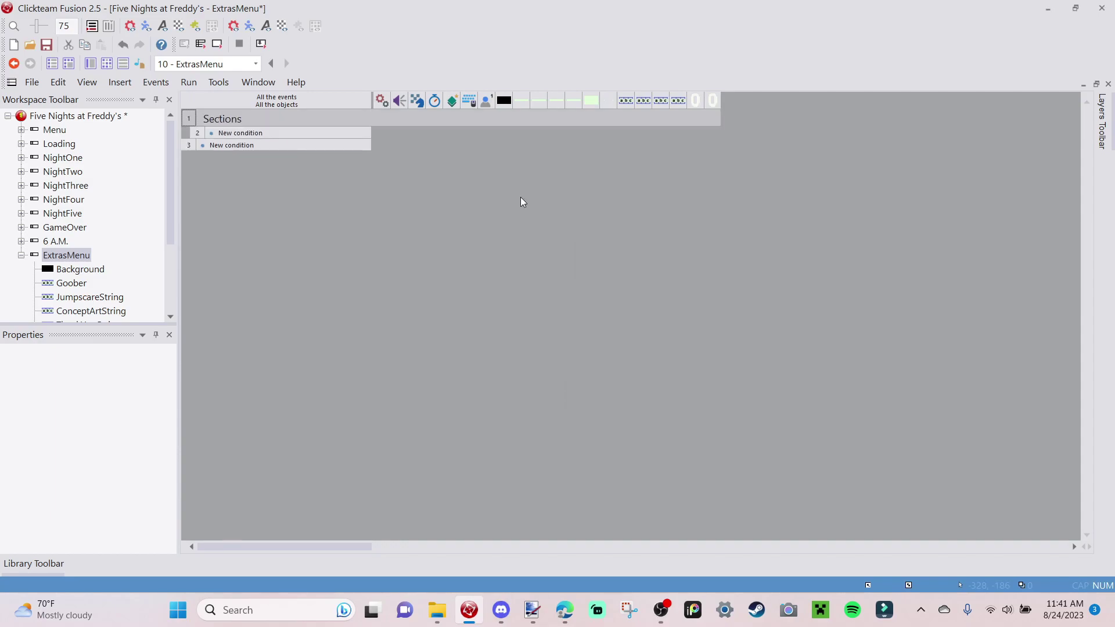
Add a condition in the Sections group for the user clicking with the left button on AnimatronicToggle.
double_click(246, 132)
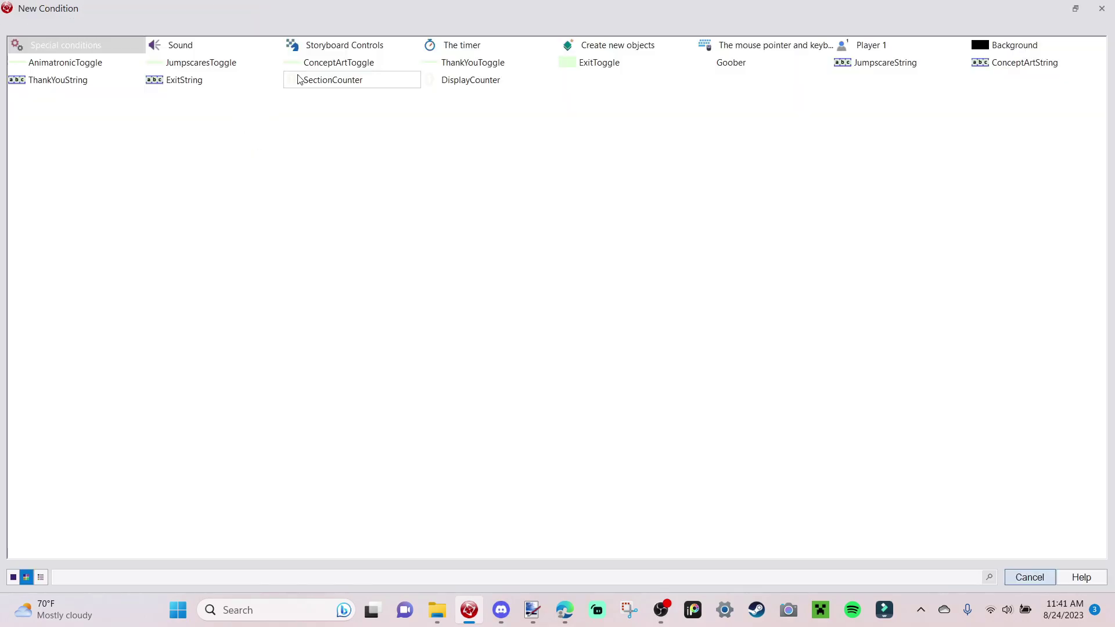
left_click(742, 43)
mouse_move(787, 79)
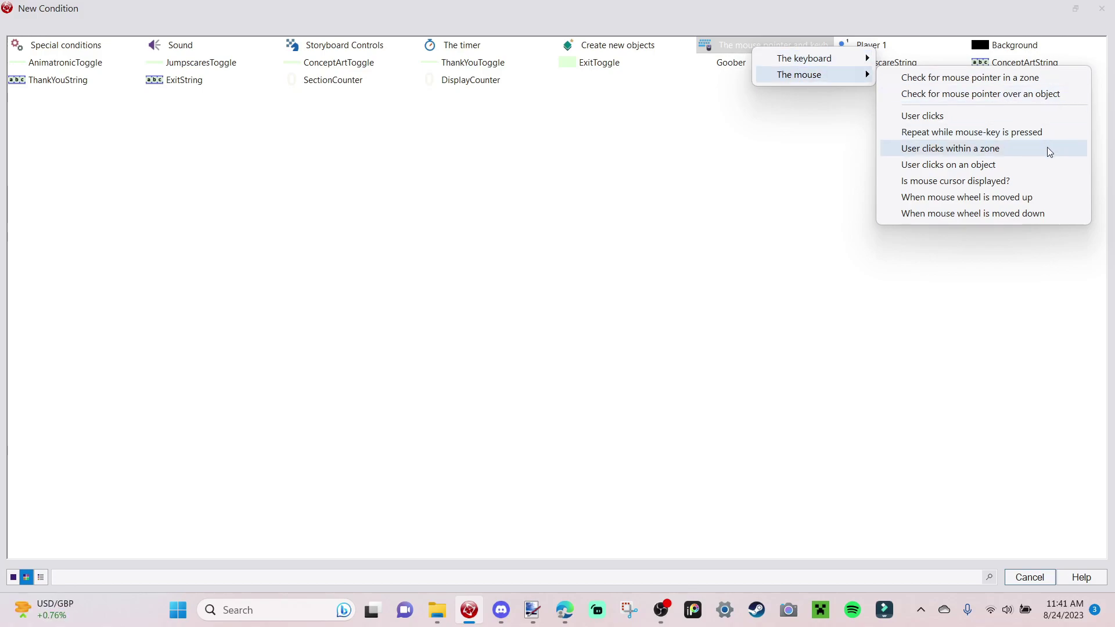
left_click(1044, 167)
left_click(81, 200)
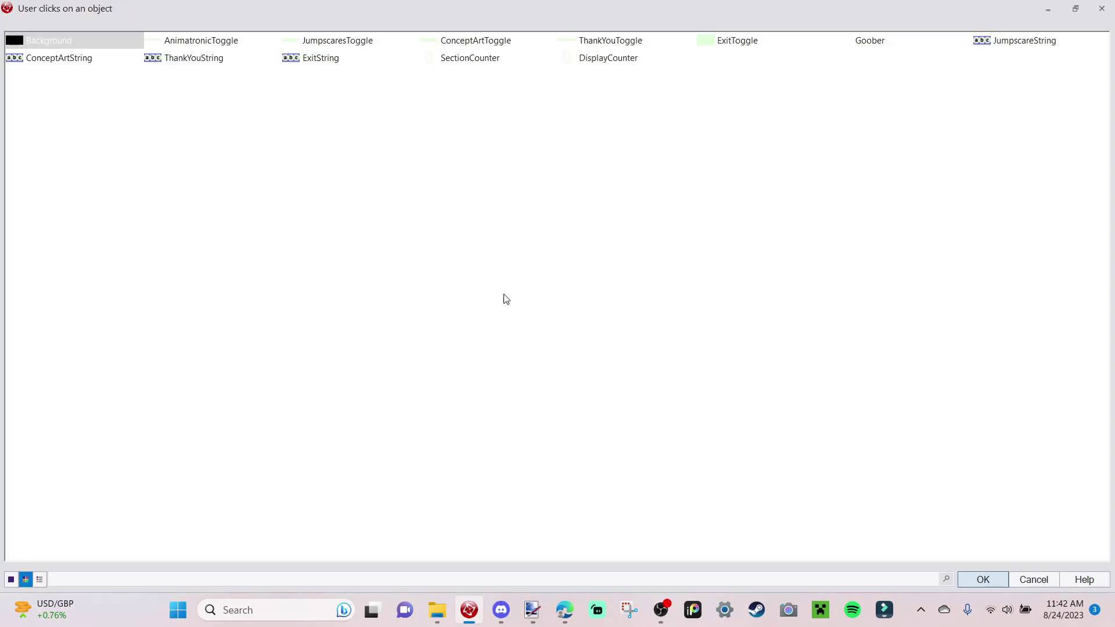
left_click(254, 36)
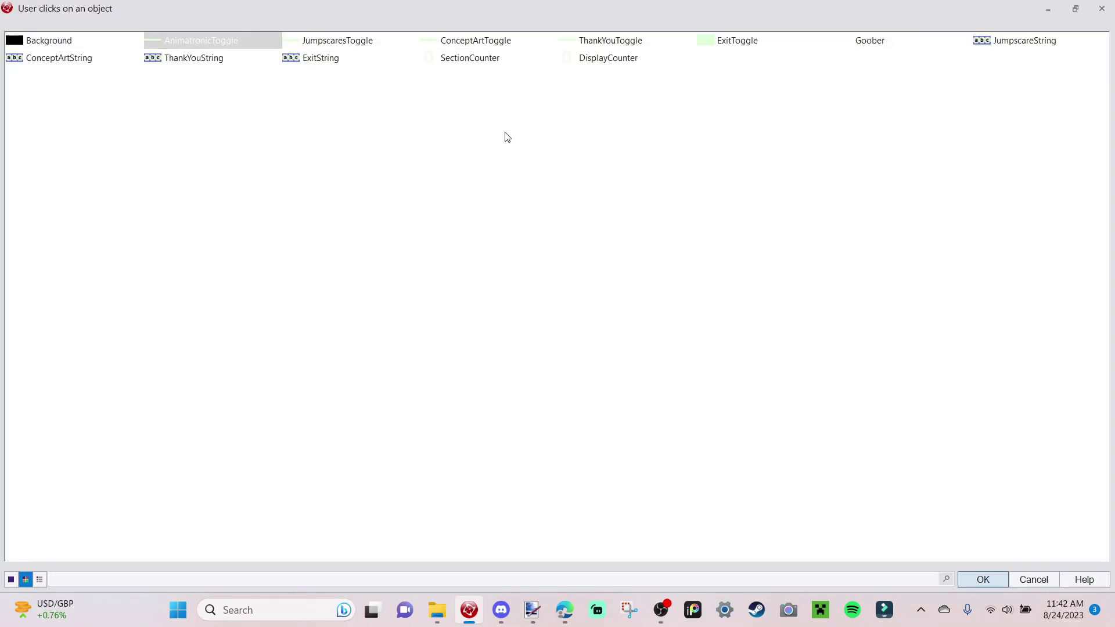
key("Return")
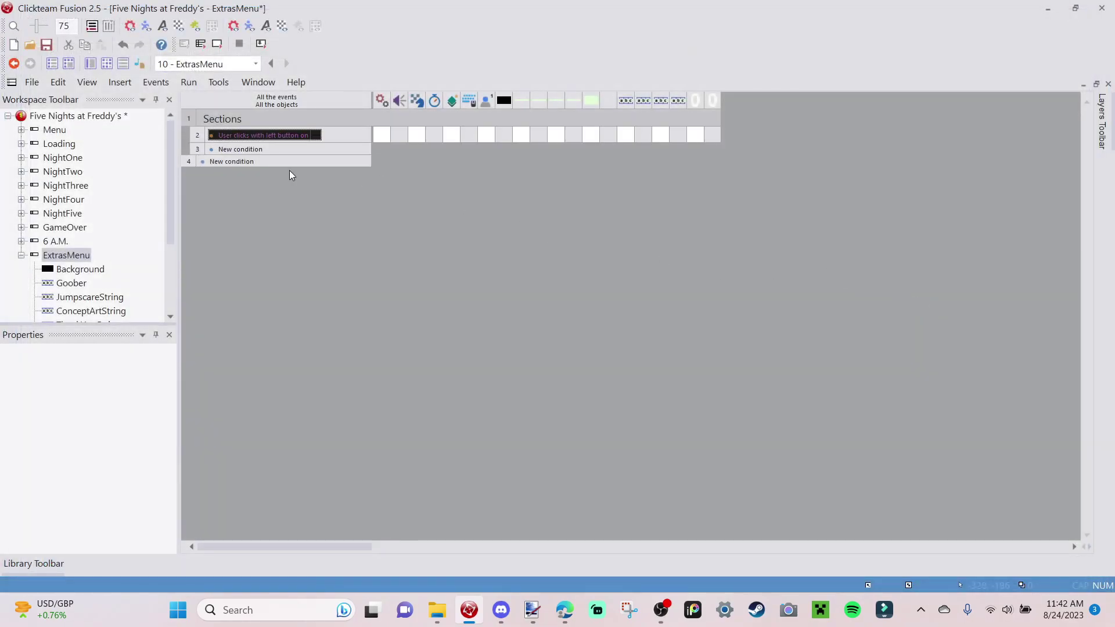
Add an action to the AnimatronicToggle event that sets SectionCounter to 1.
left_click(697, 131)
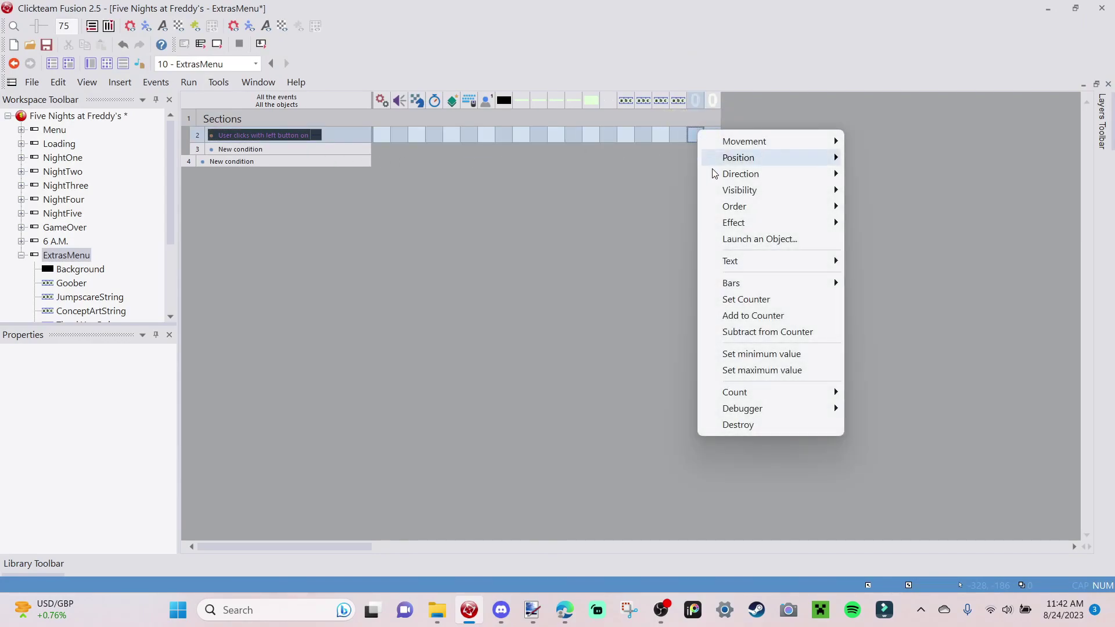
left_click(749, 300)
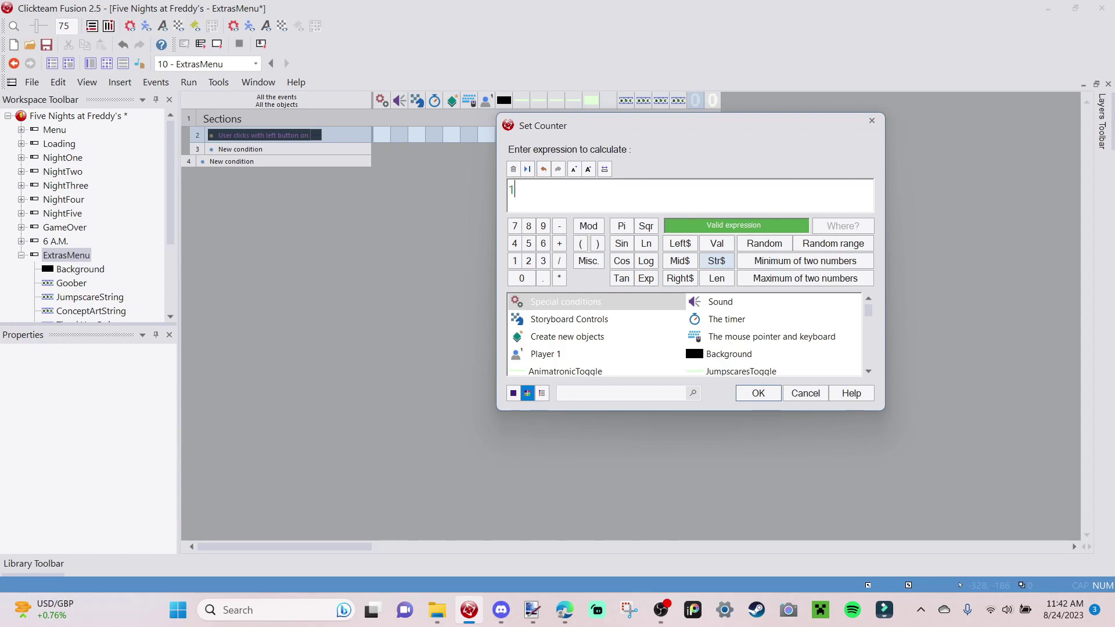
key("Return")
Add a condition in the Sections group for the user single-clicking with the left button on JumpscaresToggle.
double_click(235, 162)
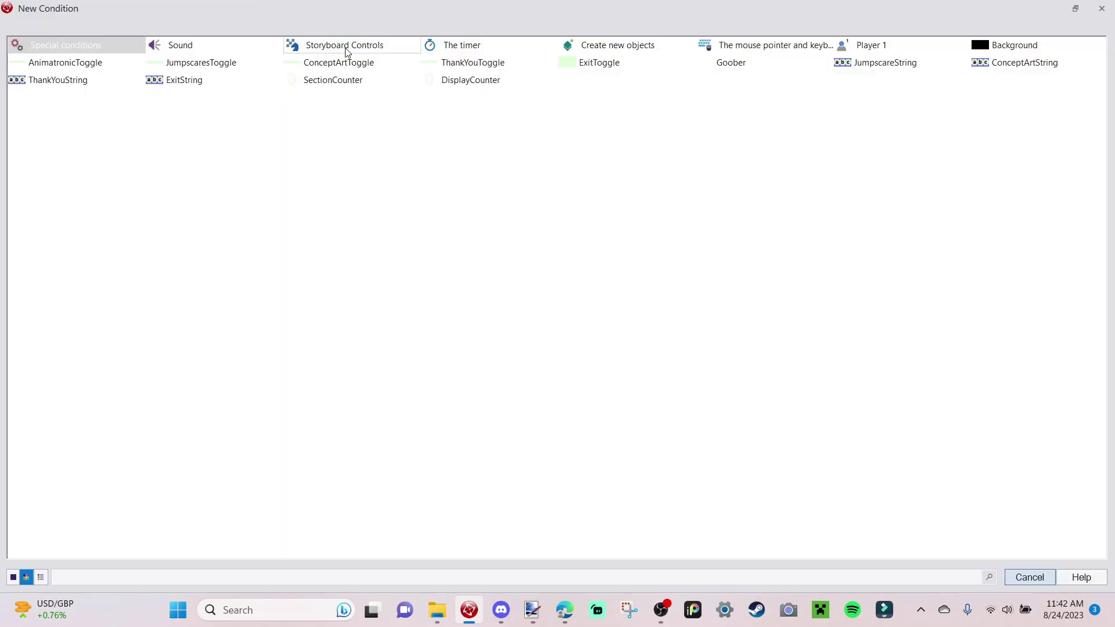
left_click(767, 49)
mouse_move(829, 80)
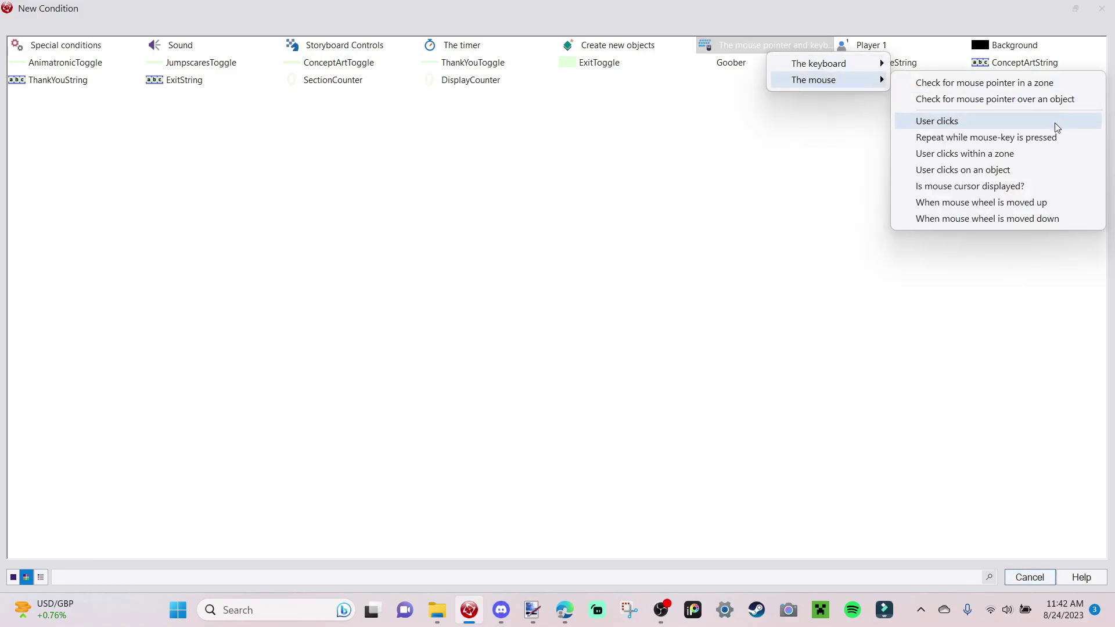
left_click(1048, 167)
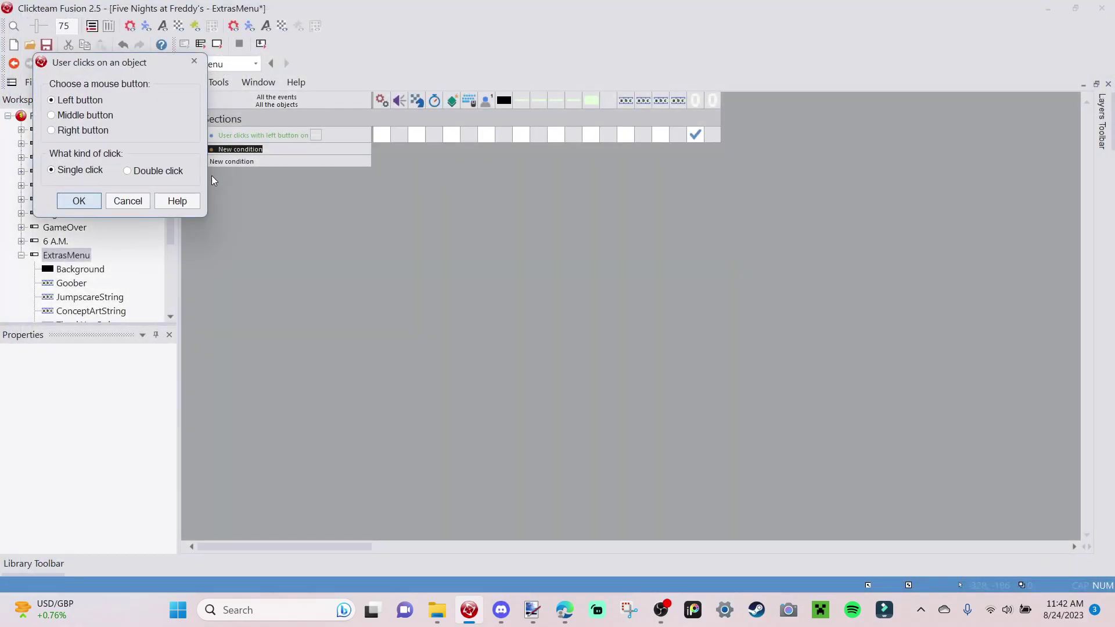
left_click(79, 200)
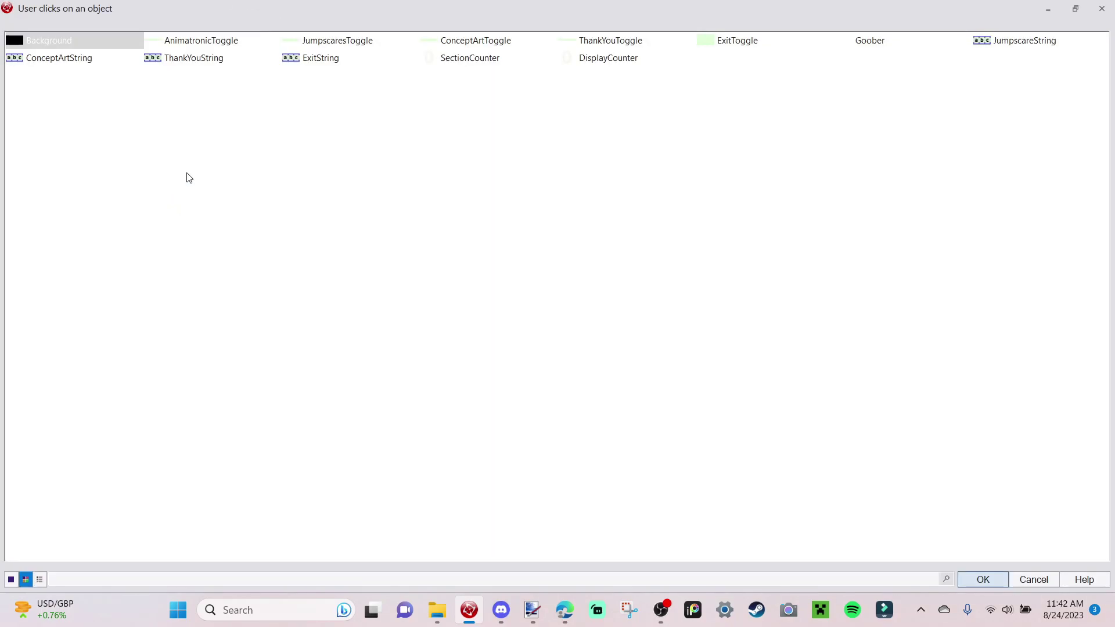
left_click(372, 41)
left_click(987, 580)
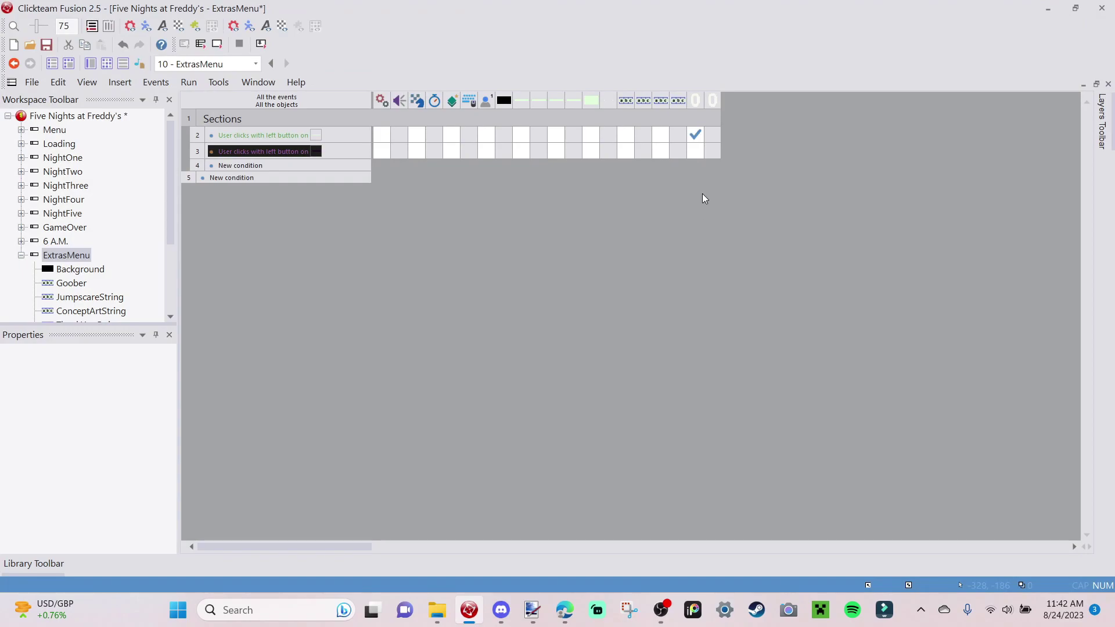
Add an action to the JumpscaresToggle event that sets SectionCounter to 2.
right_click(696, 151)
left_click(755, 323)
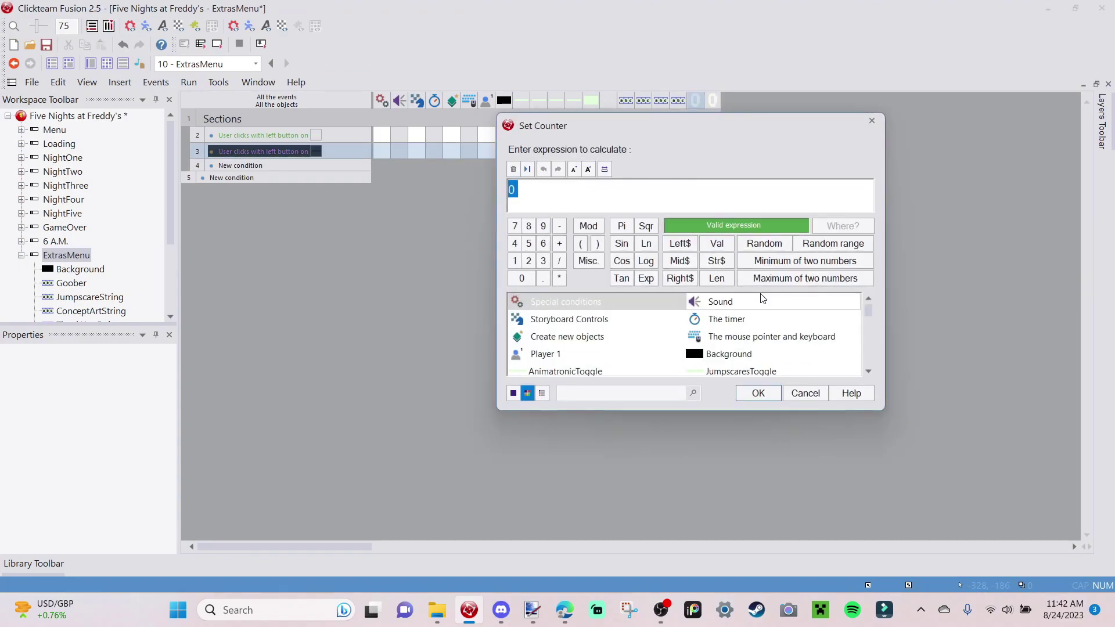
type("2")
key("Return")
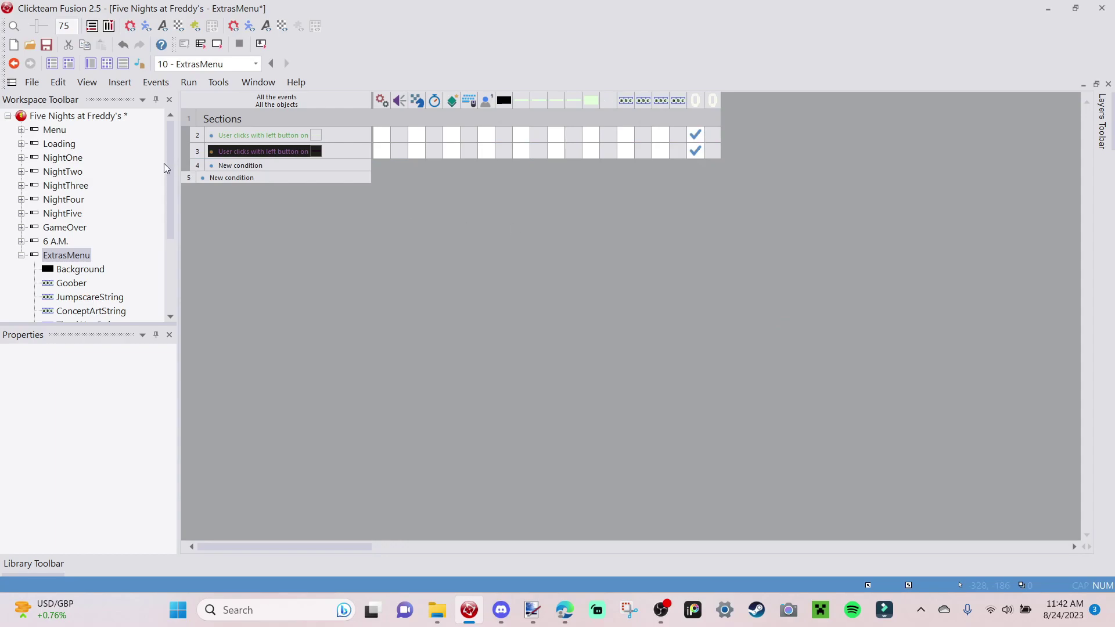
Add a condition in the Sections group for the user single-clicking with the left button on ConceptArtToggle.
left_click(243, 166)
double_click(243, 166)
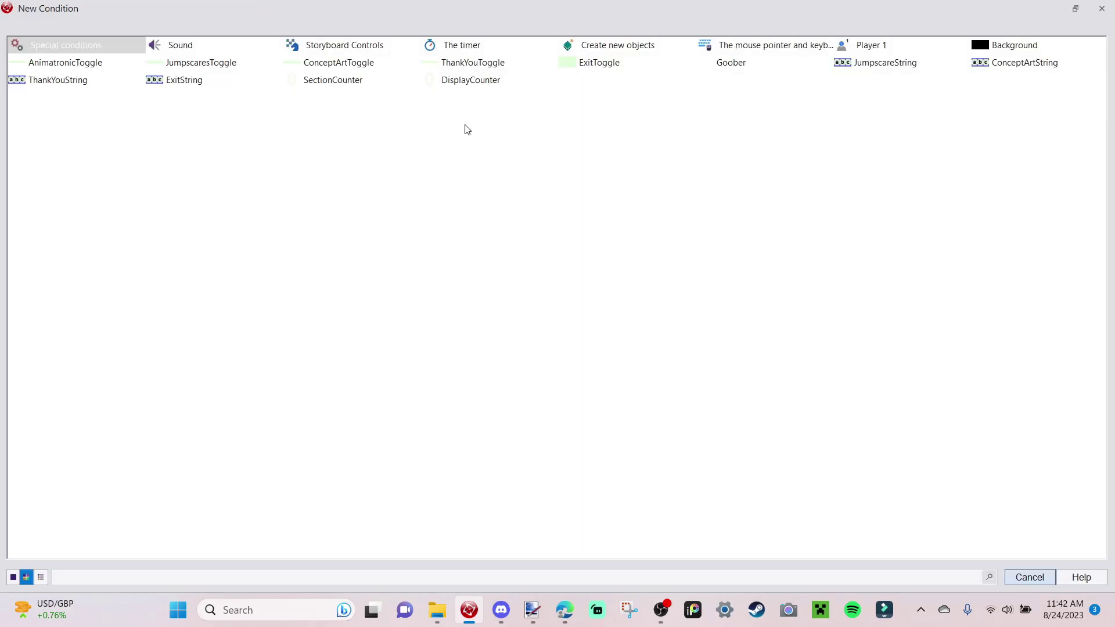
left_click(794, 53)
mouse_move(840, 75)
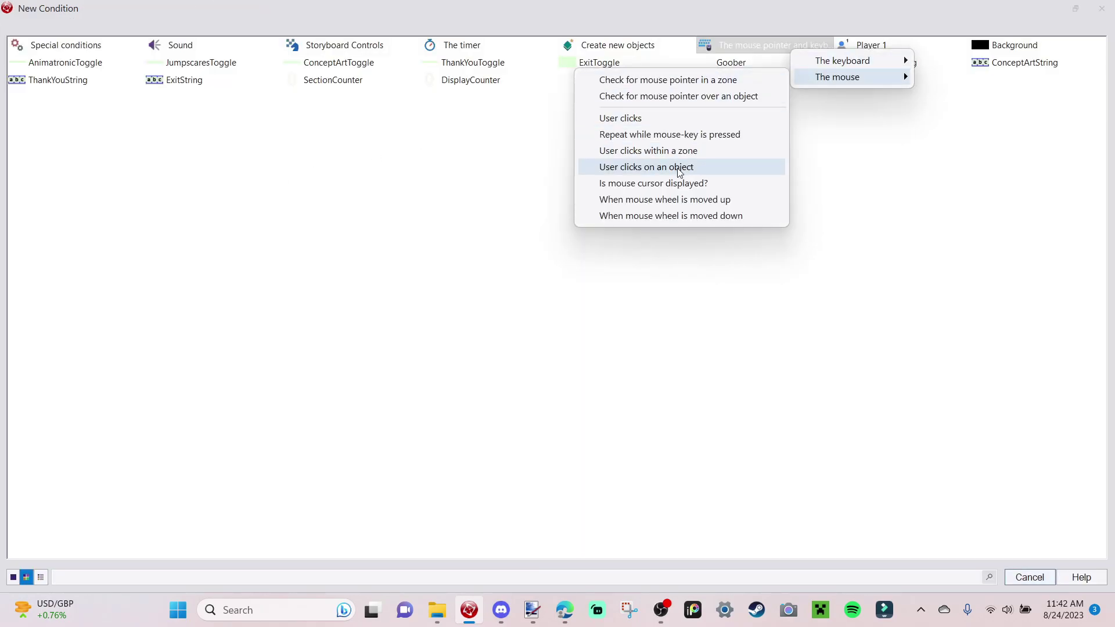
left_click(675, 165)
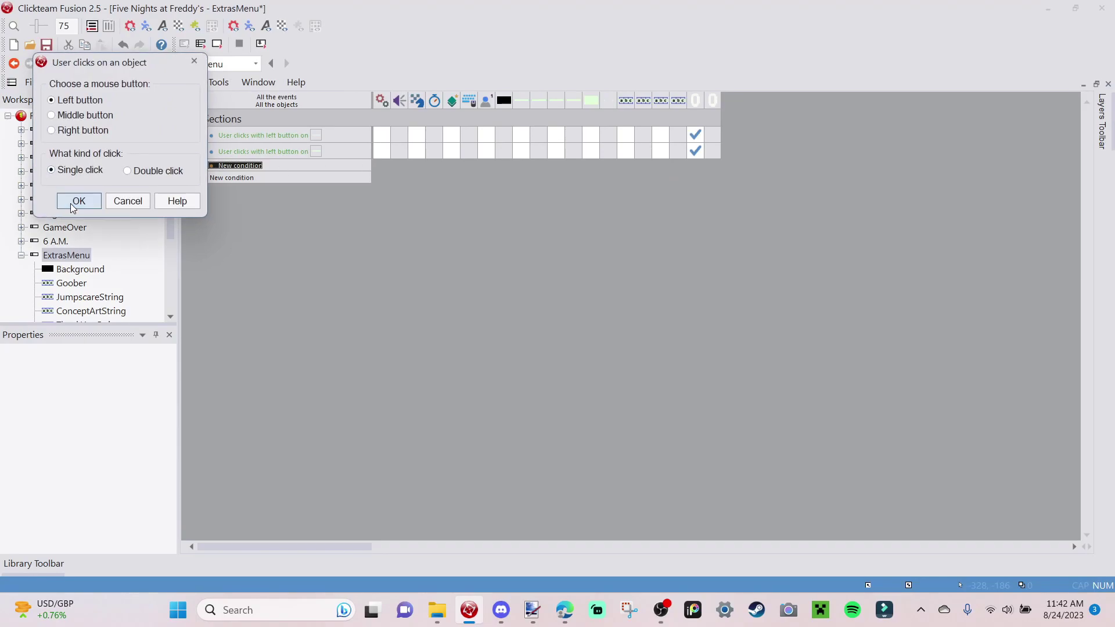
left_click(72, 202)
left_click(586, 36)
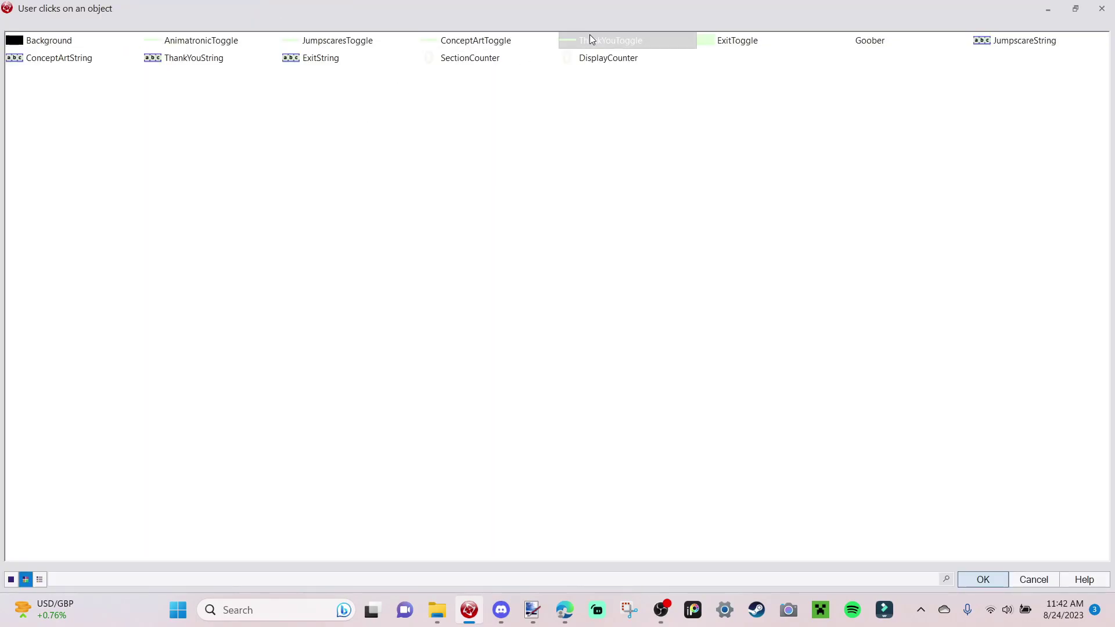
left_click(506, 38)
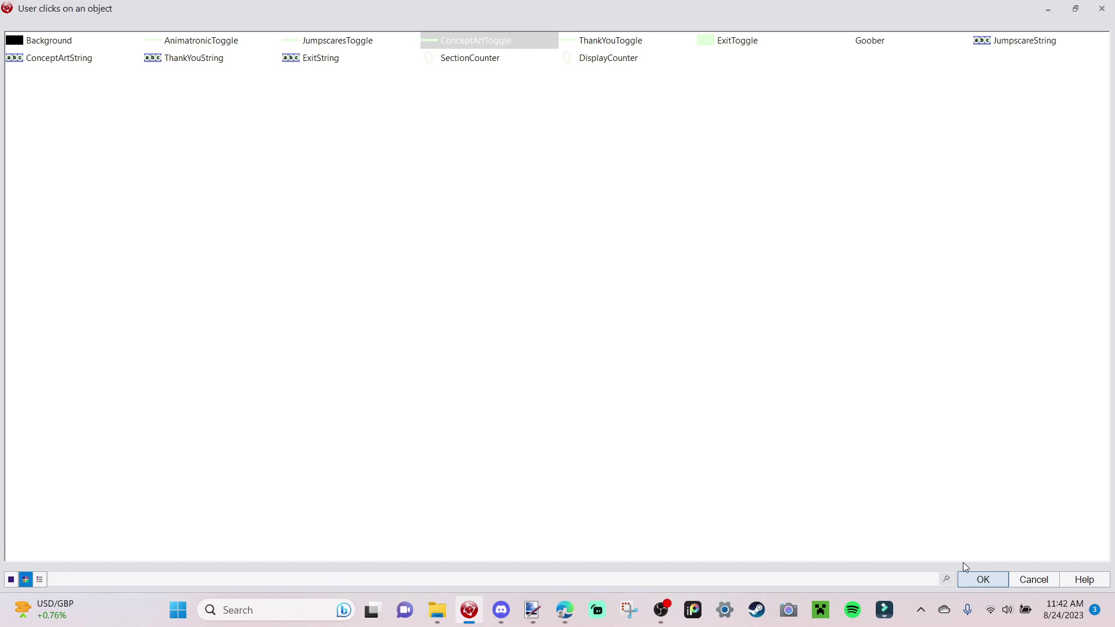
left_click(982, 579)
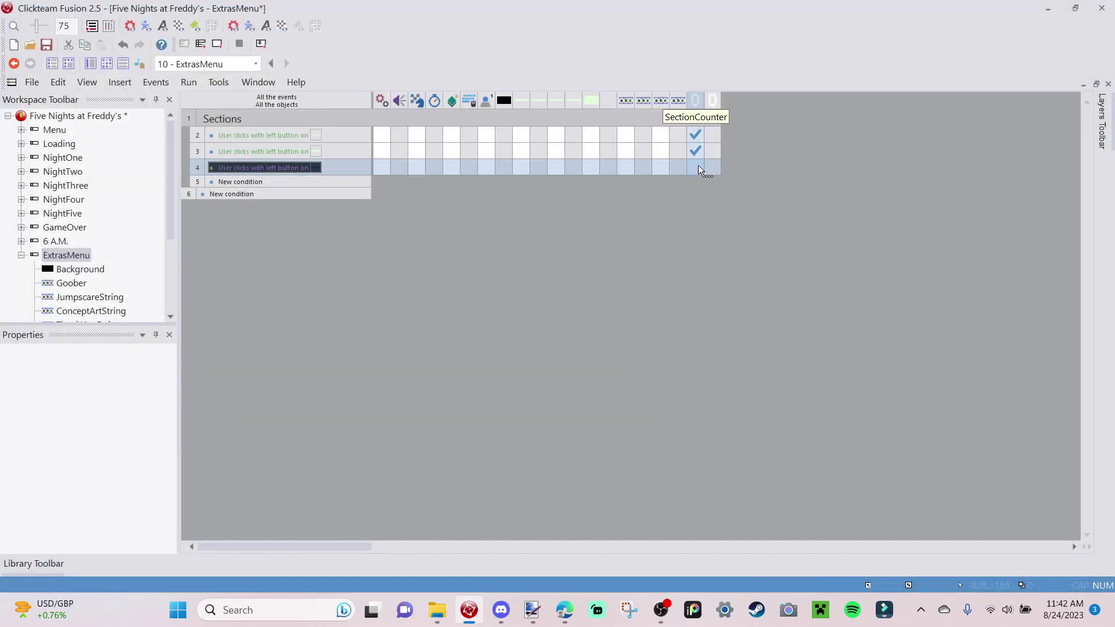
Add a Set Counter action on SectionCounter to the ConceptArtToggle event, using the next section number.
left_click(698, 168)
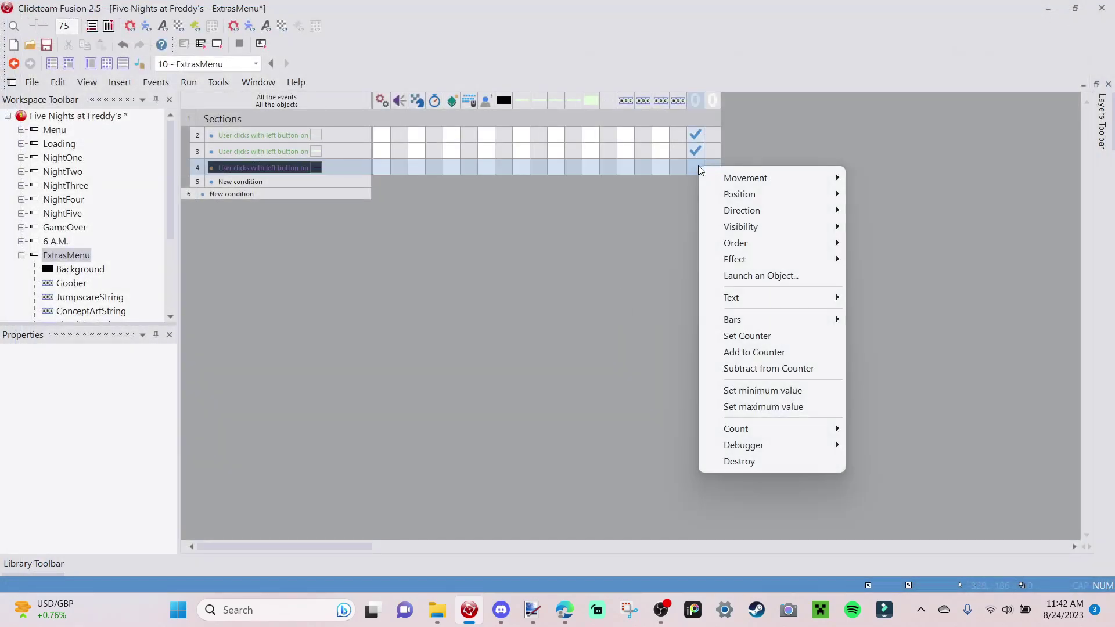
left_click(746, 336)
key("Return")
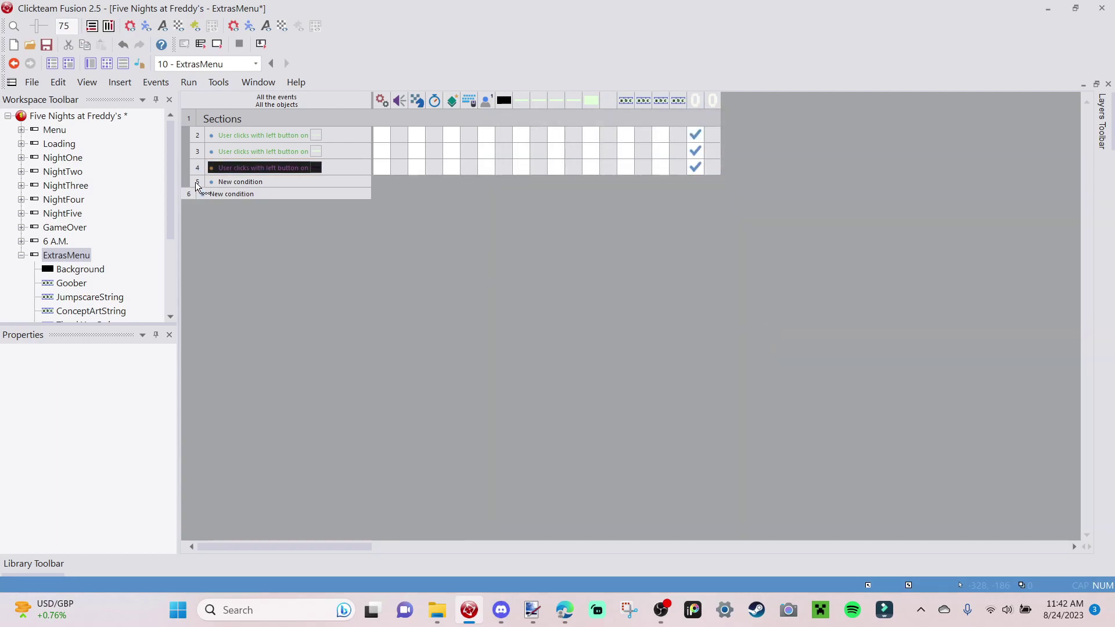
Add a condition in the Sections group for the user single-clicking with the left button on ThankYouToggle.
double_click(242, 184)
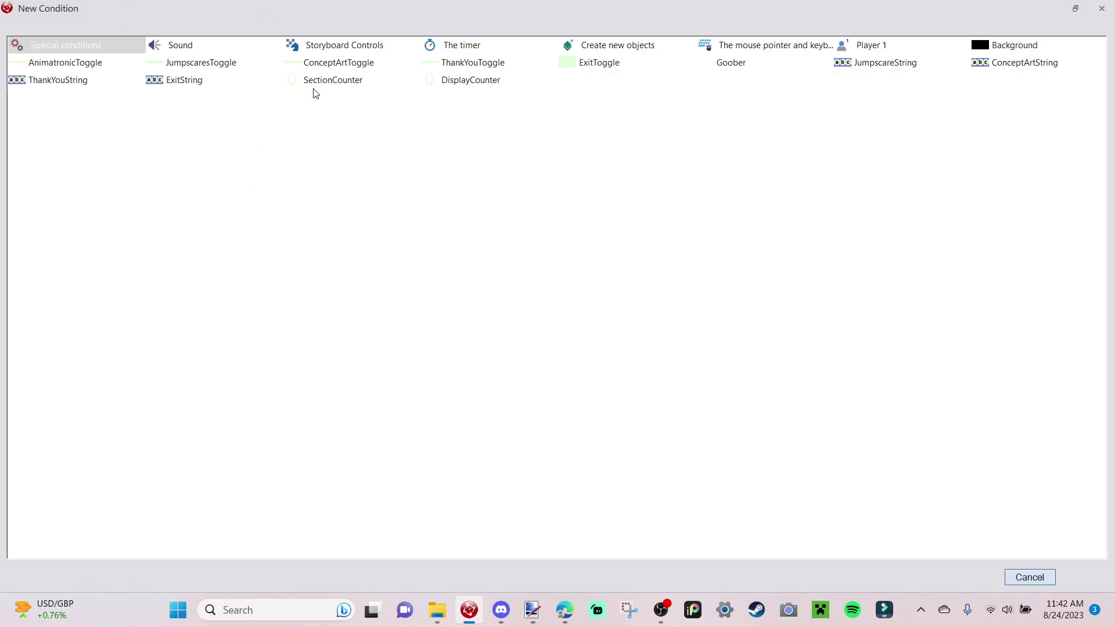
left_click(761, 46)
mouse_move(859, 72)
left_click(987, 162)
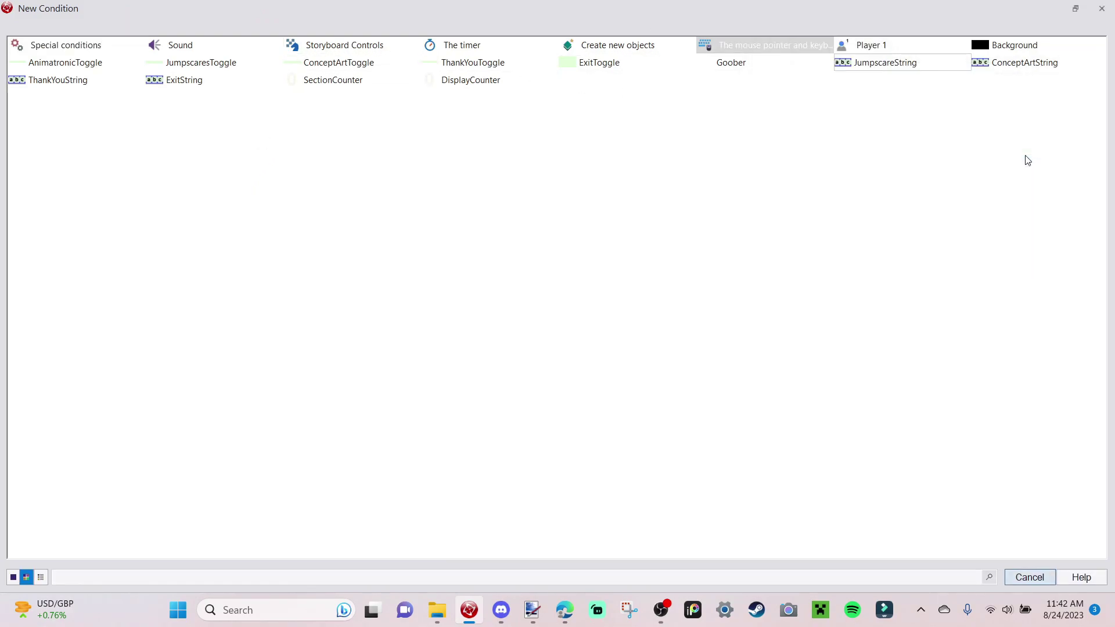
left_click(70, 200)
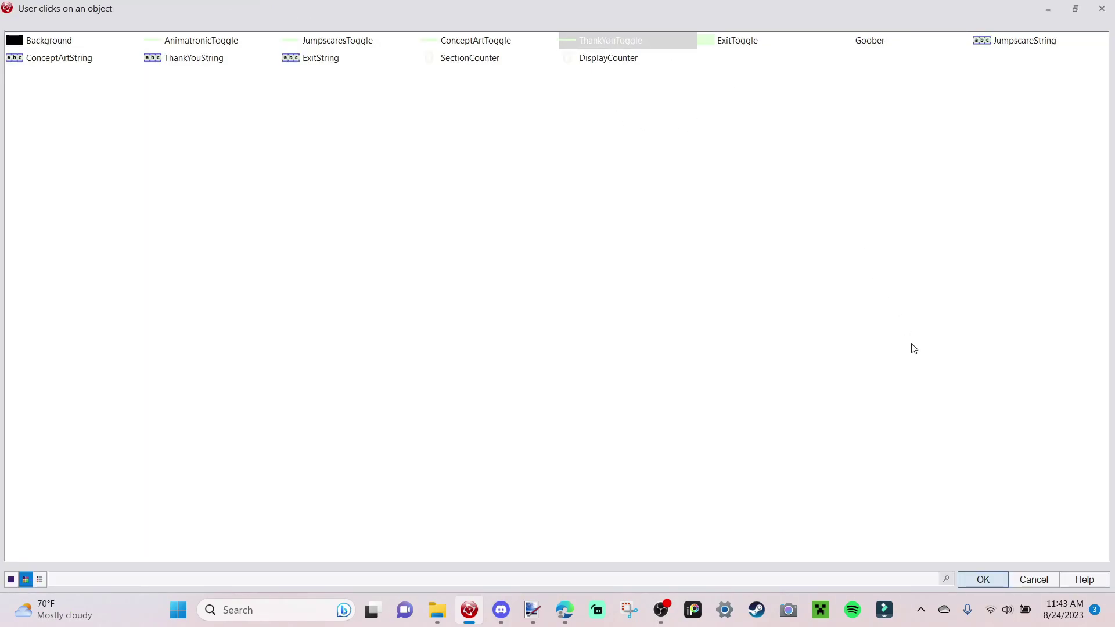
left_click(981, 579)
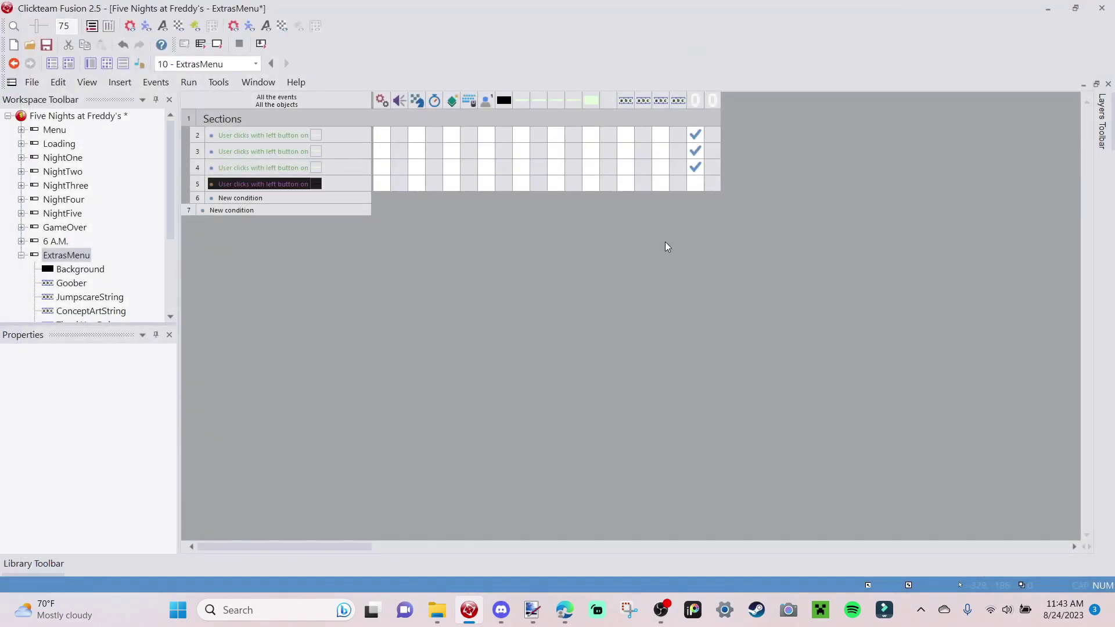
Add an action to the ThankYouToggle event that sets SectionCounter to 4.
right_click(690, 178)
left_click(762, 348)
key("Return")
Add a condition in the Sections group for the user single-clicking with the left button on ExitToggle.
double_click(245, 197)
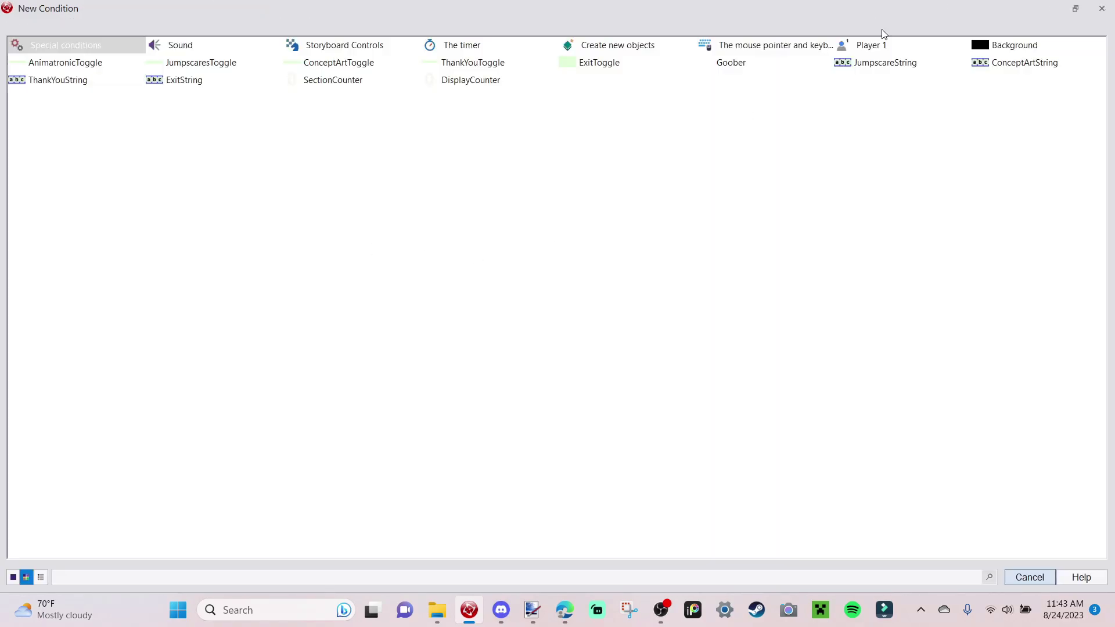
left_click(748, 47)
mouse_move(819, 81)
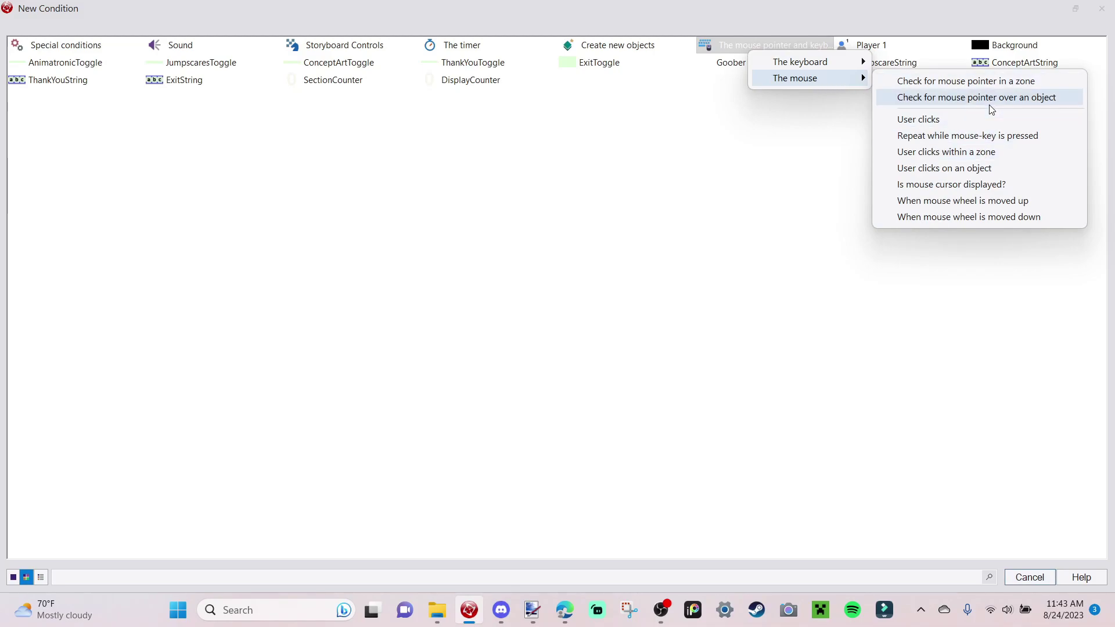
left_click(968, 170)
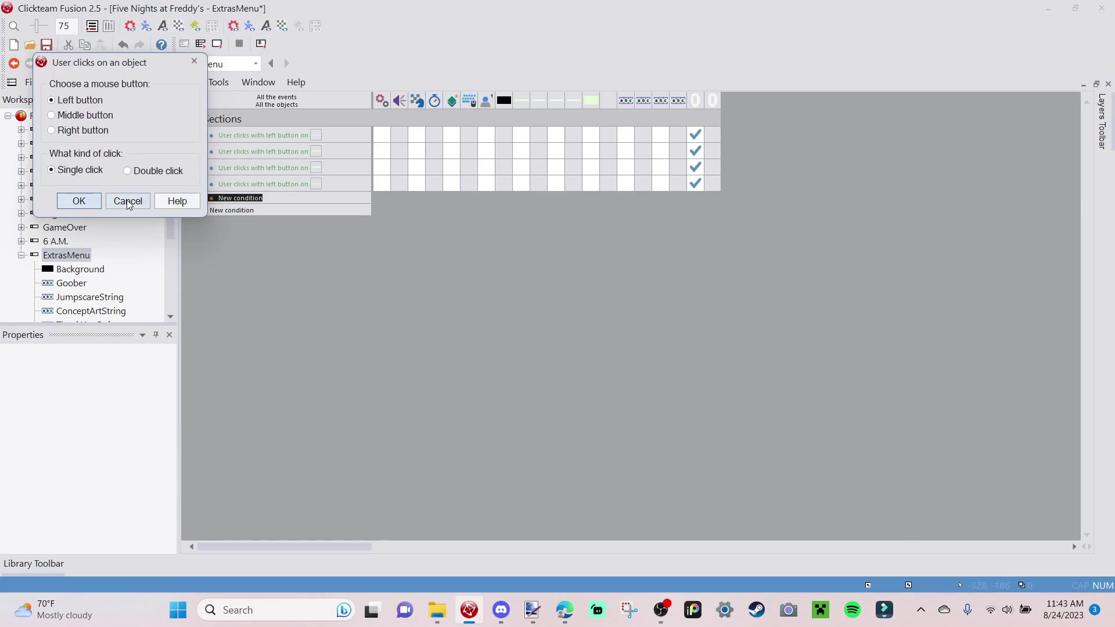
left_click(91, 202)
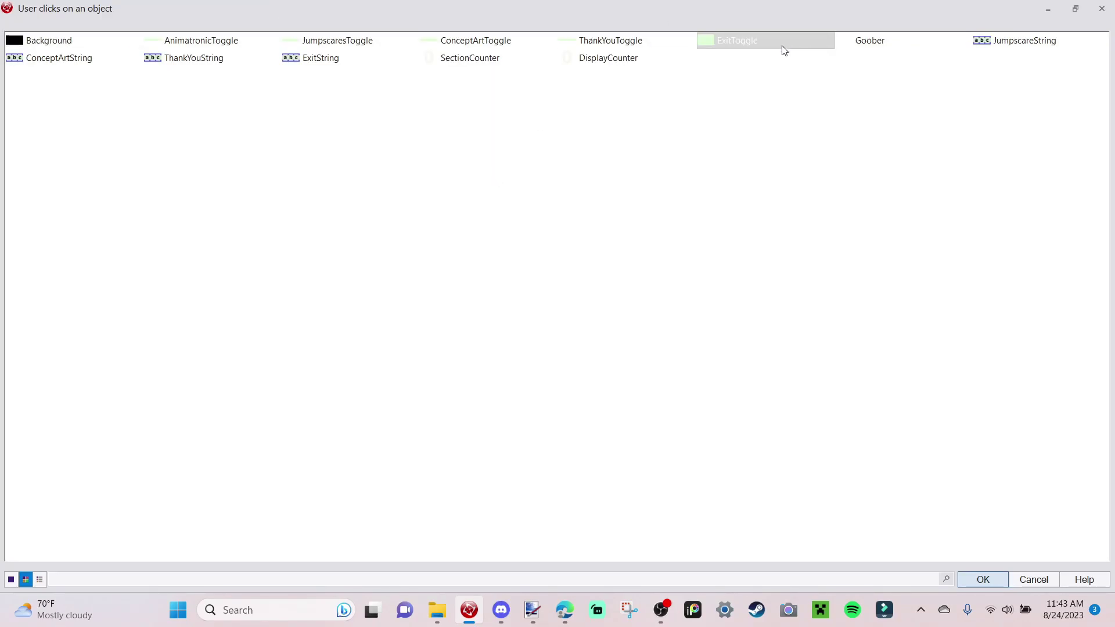
left_click(981, 579)
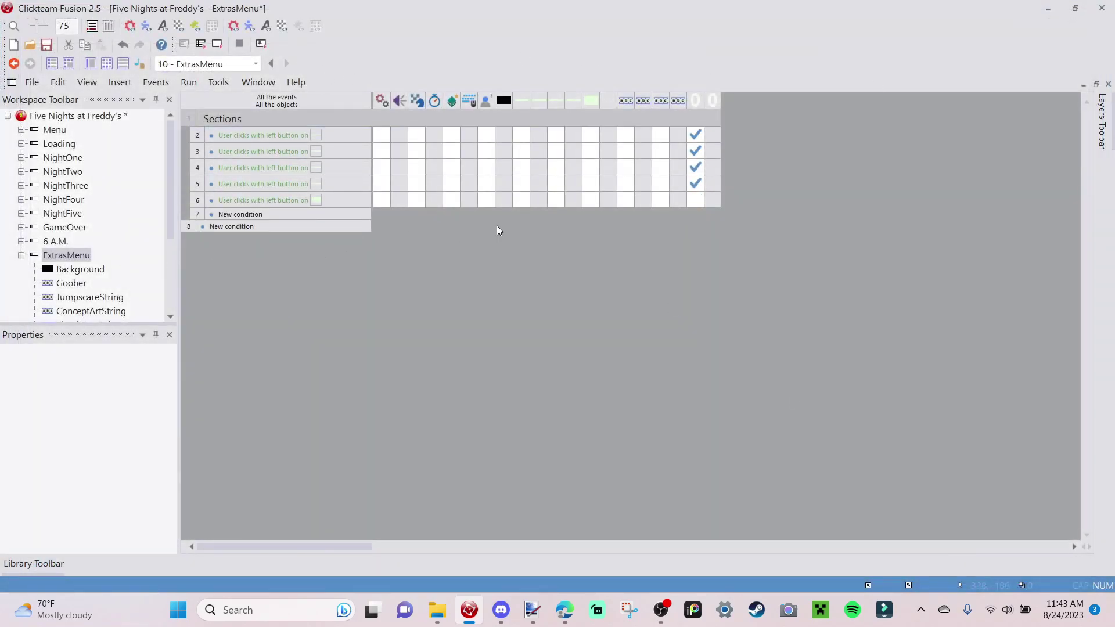
Add a storyboard action to the ExitToggle event that jumps to Frame 1 - Menu.
left_click(414, 203)
left_click(520, 253)
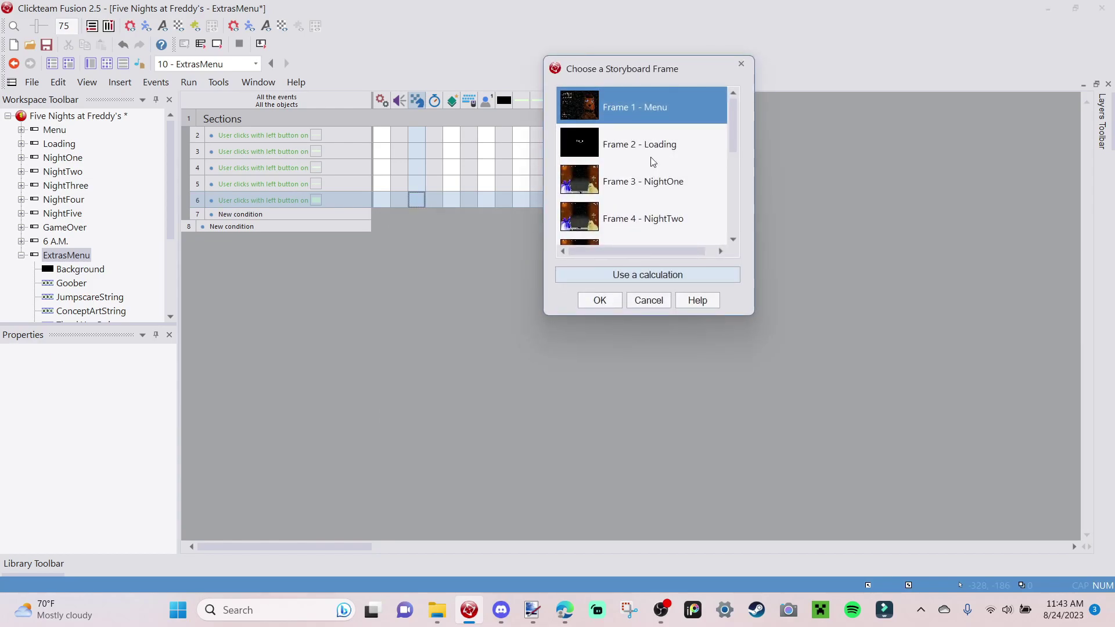
left_click(601, 303)
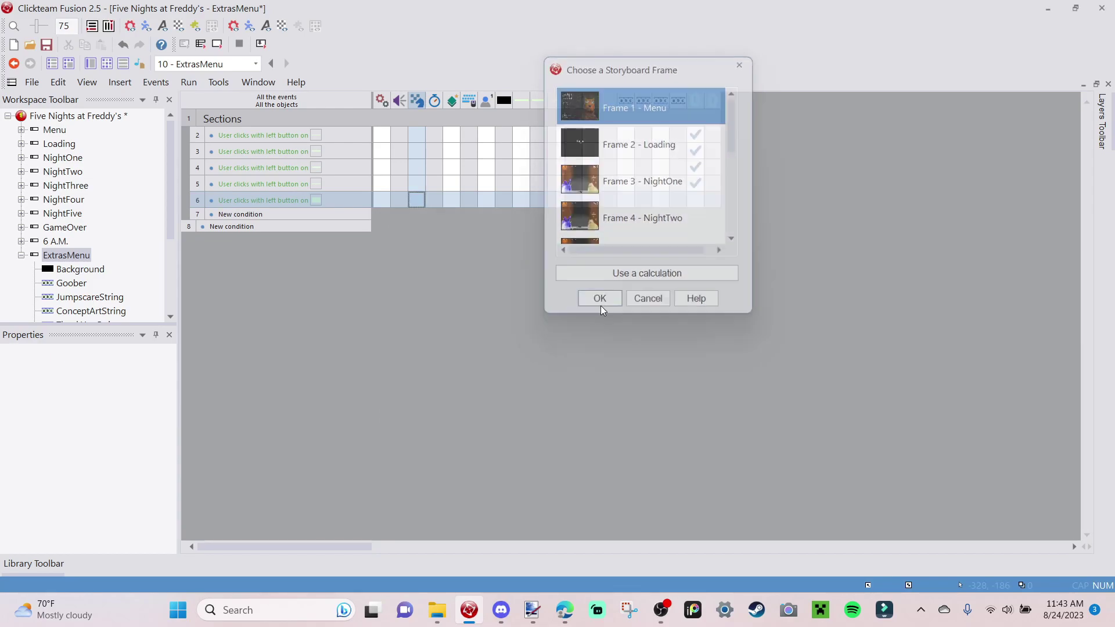
Run the application, enter Extras, test the Exit option and close the game.
left_click(201, 45)
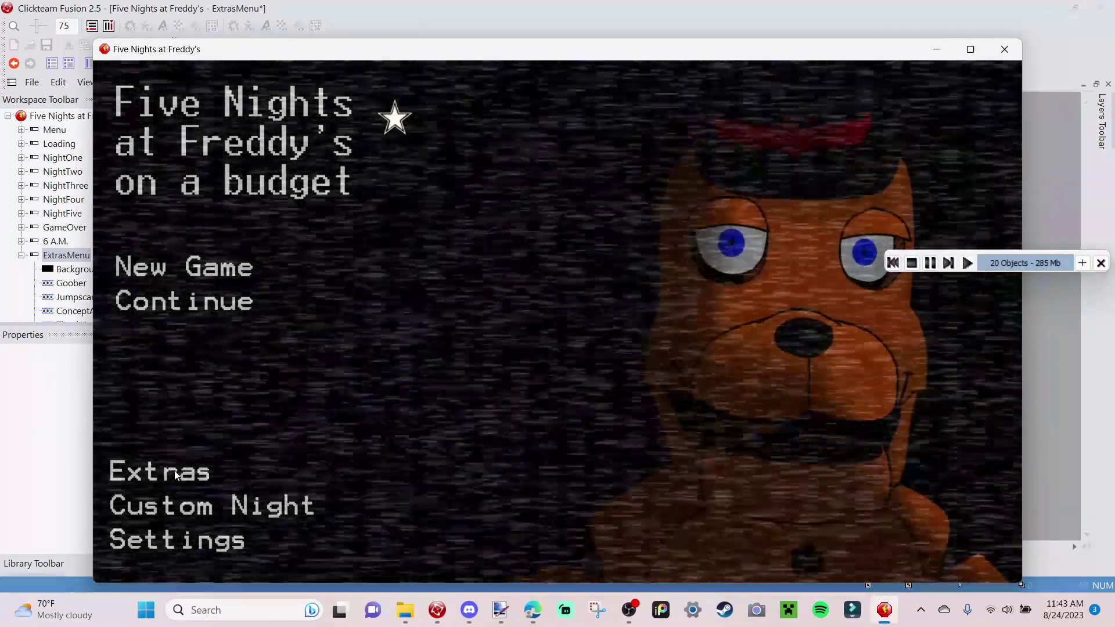
left_click(172, 470)
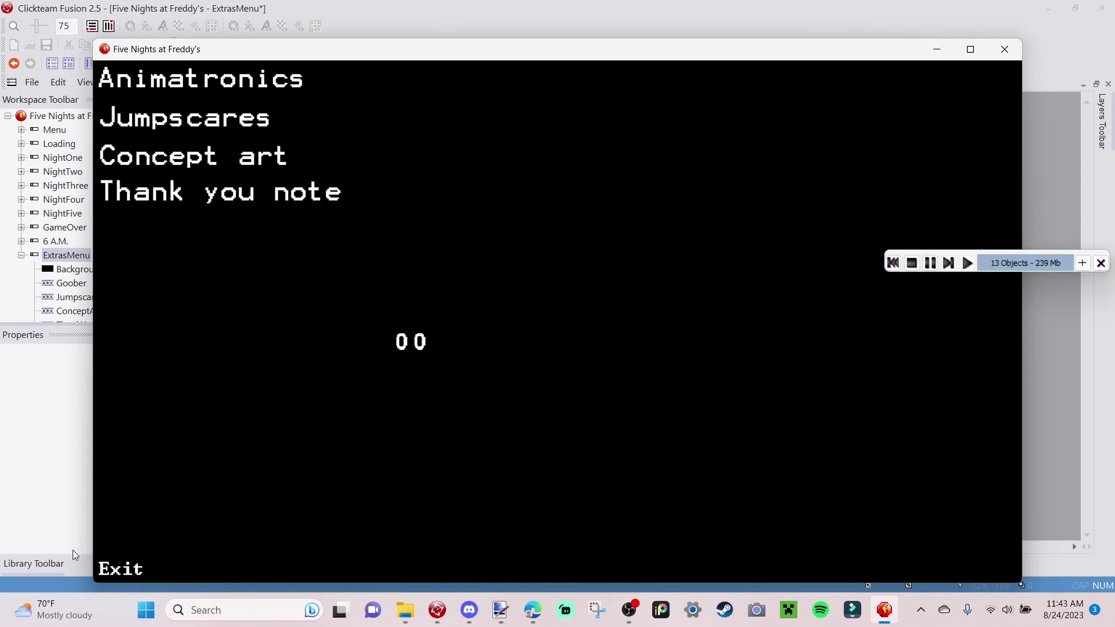
left_click(129, 574)
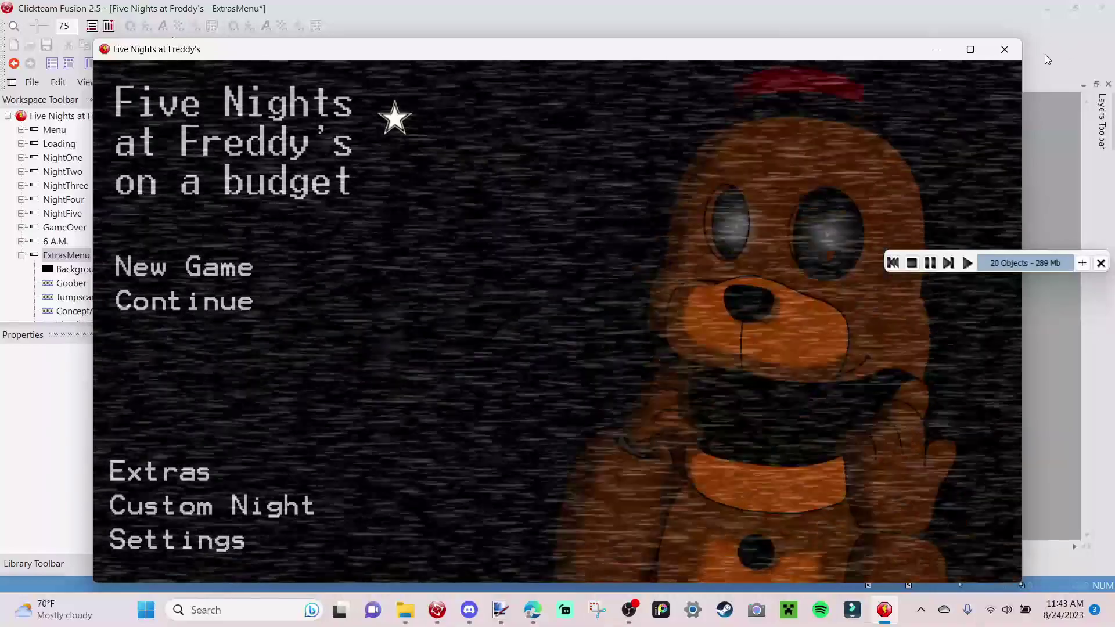
left_click(1016, 58)
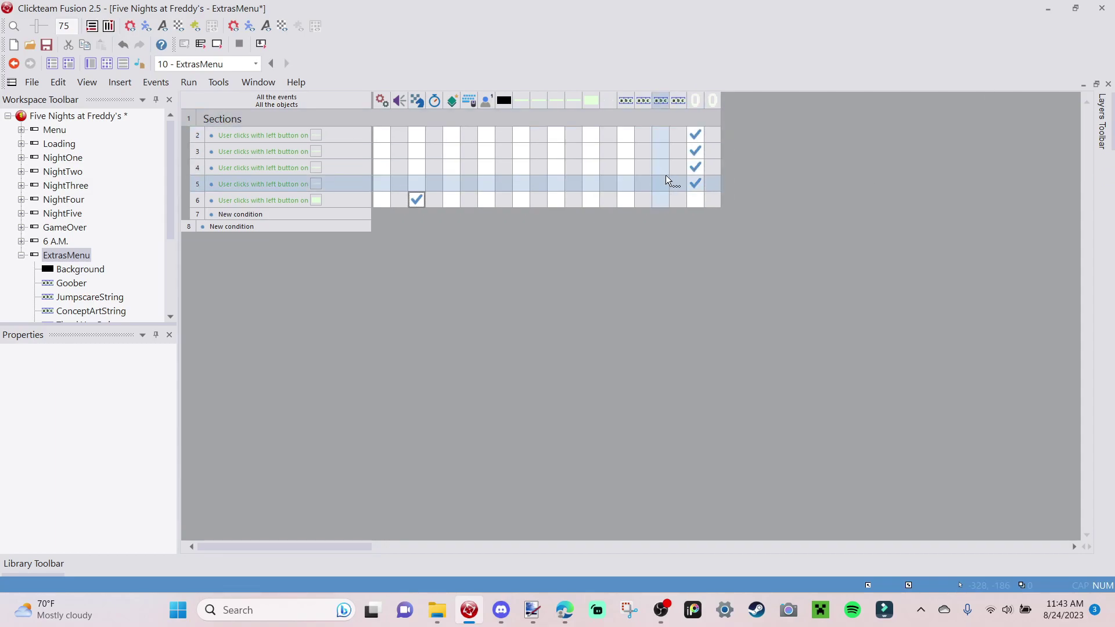
Run the application again to check SectionCounter against the Extras menu sections, and close the game.
left_click(216, 43)
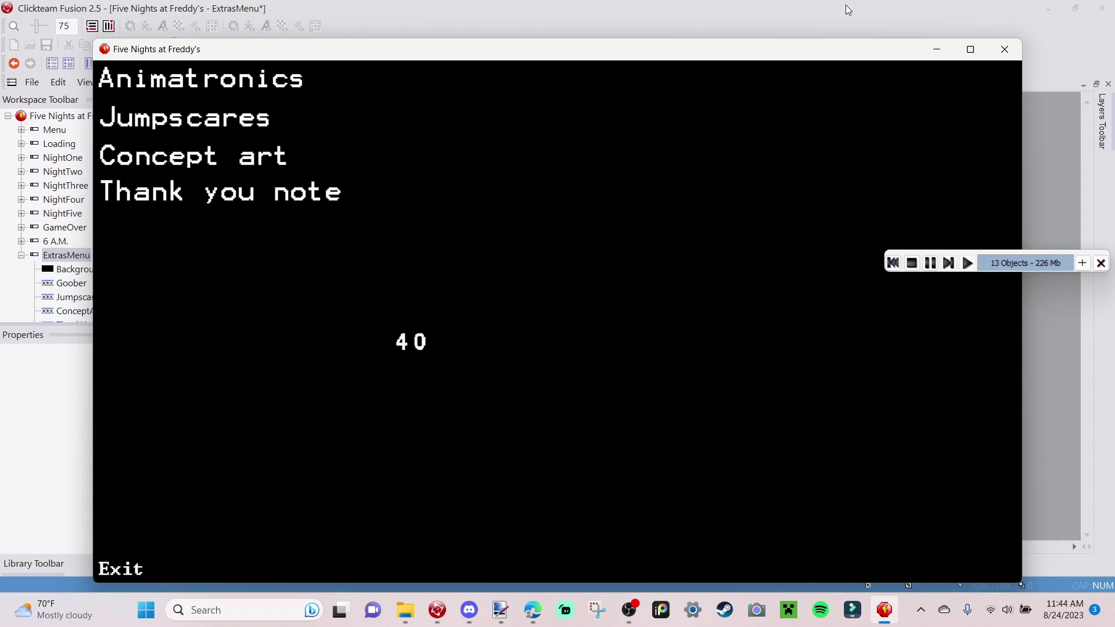
left_click(994, 50)
left_click(1011, 60)
Add a Start of Frame condition and move it to be the first event in the Sections group.
left_click(238, 215)
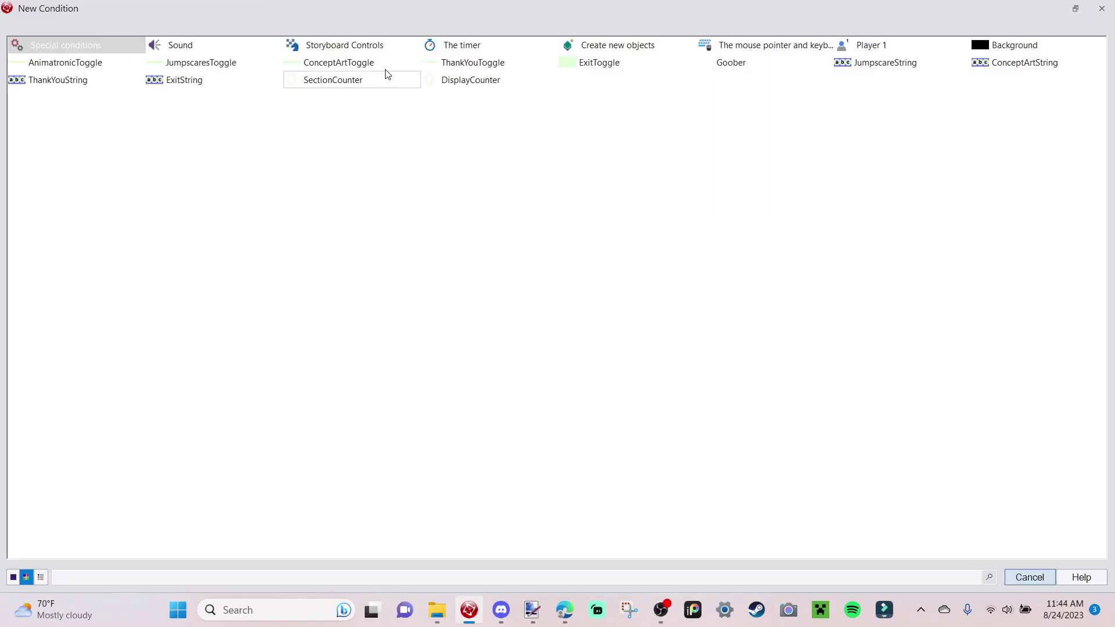
left_click(368, 45)
left_click(410, 64)
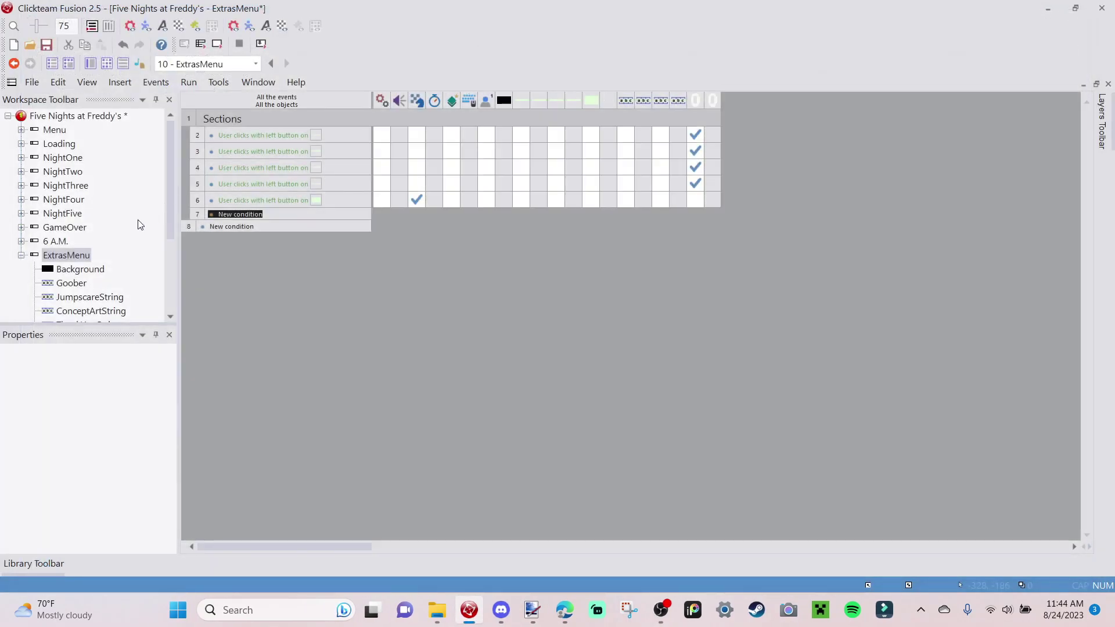
left_click_drag(200, 213, 197, 133)
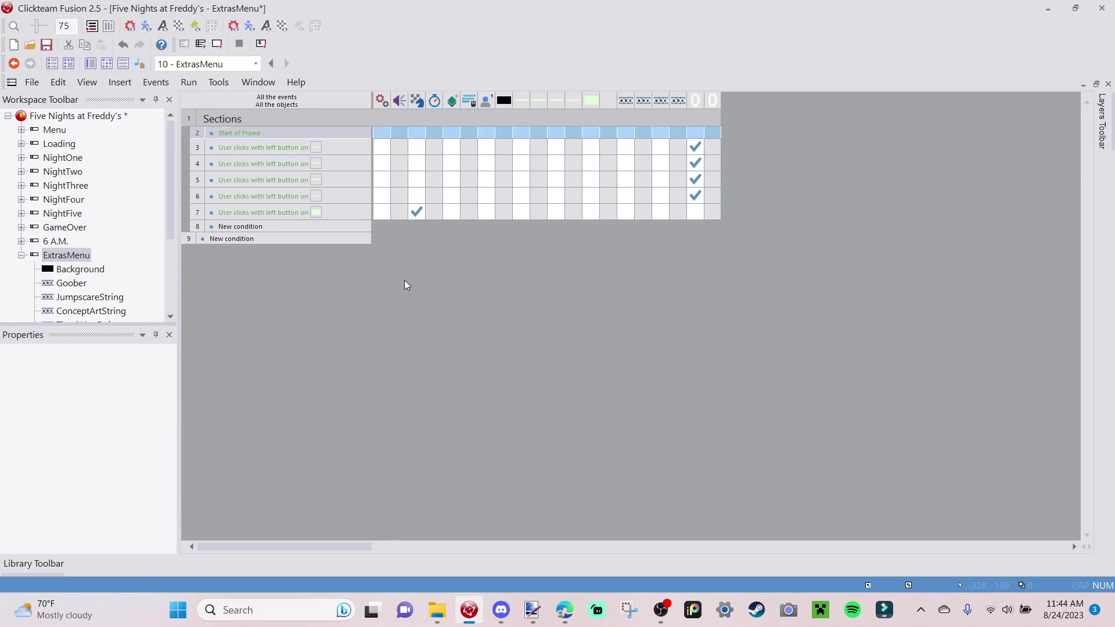
Add an action to the Start of Frame event that sets SectionCounter to 1, and test it in a run of the game.
right_click(698, 134)
left_click(836, 304)
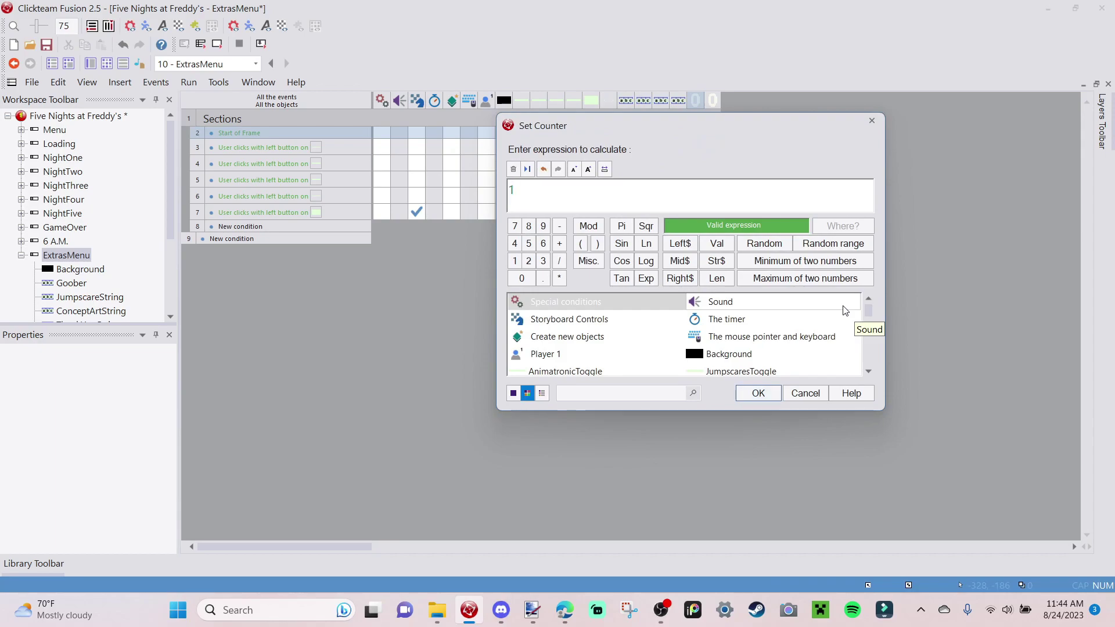
key("Return")
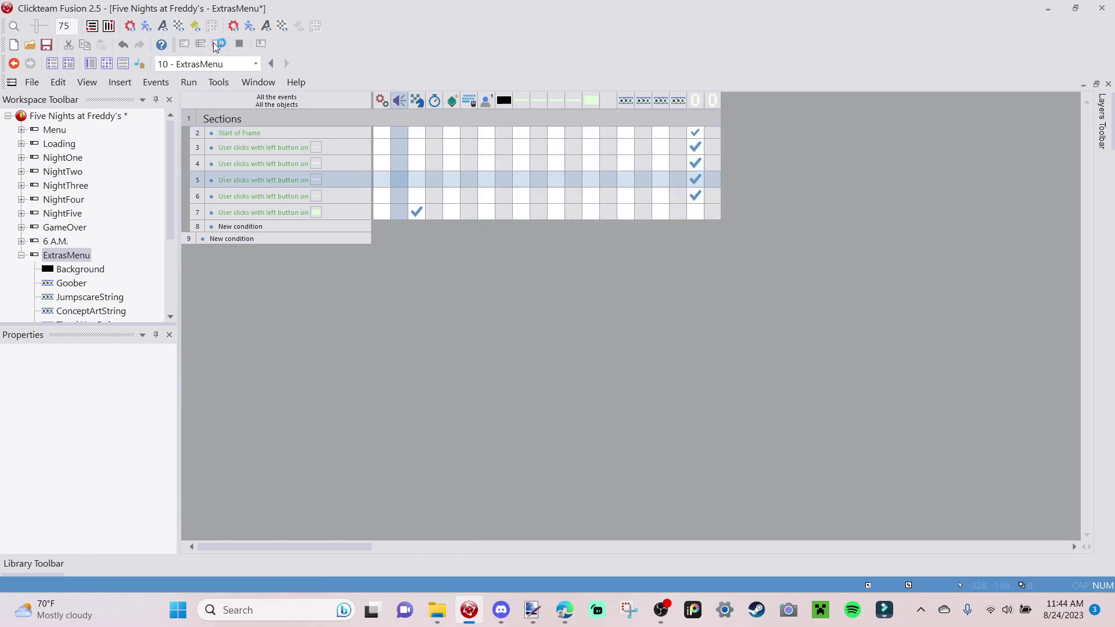
left_click(216, 43)
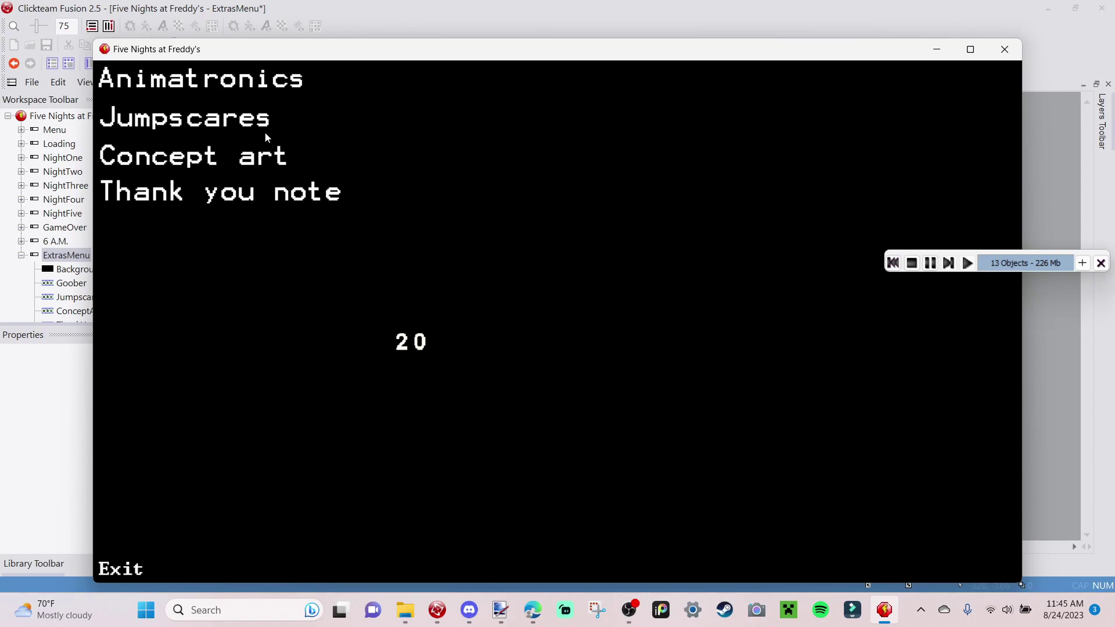
left_click(1005, 48)
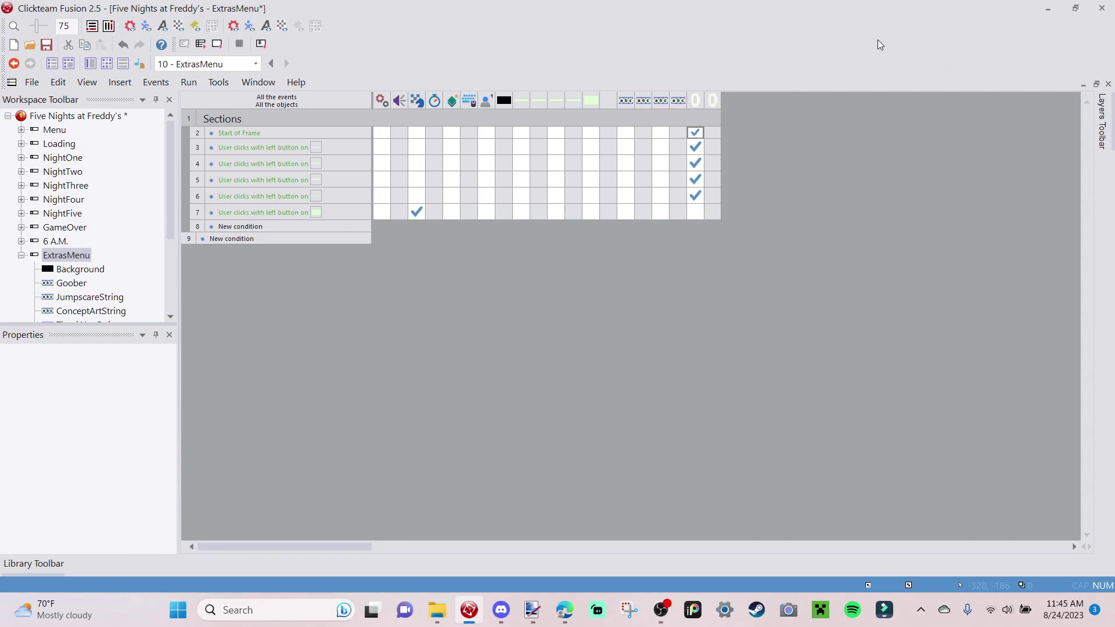
Open the ExtrasMenu frame editor and select the Animatronics string to show its properties.
left_click(87, 65)
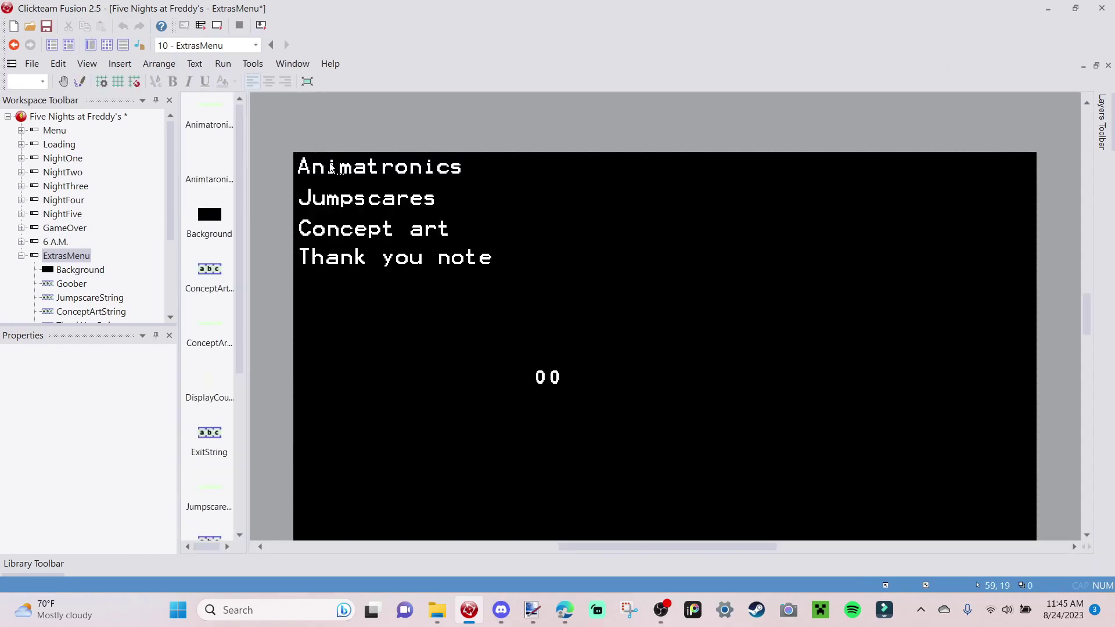
left_click(468, 171)
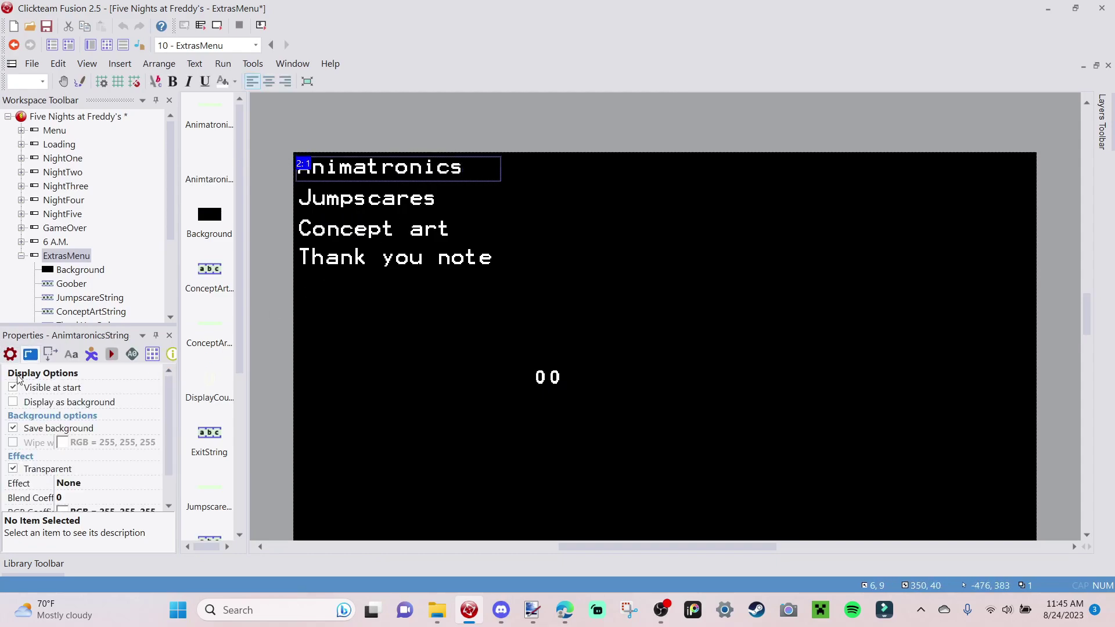
Check the paragraph texts of the Animatronics and Jumpscares strings in the ExtrasMenu frame.
left_click(10, 354)
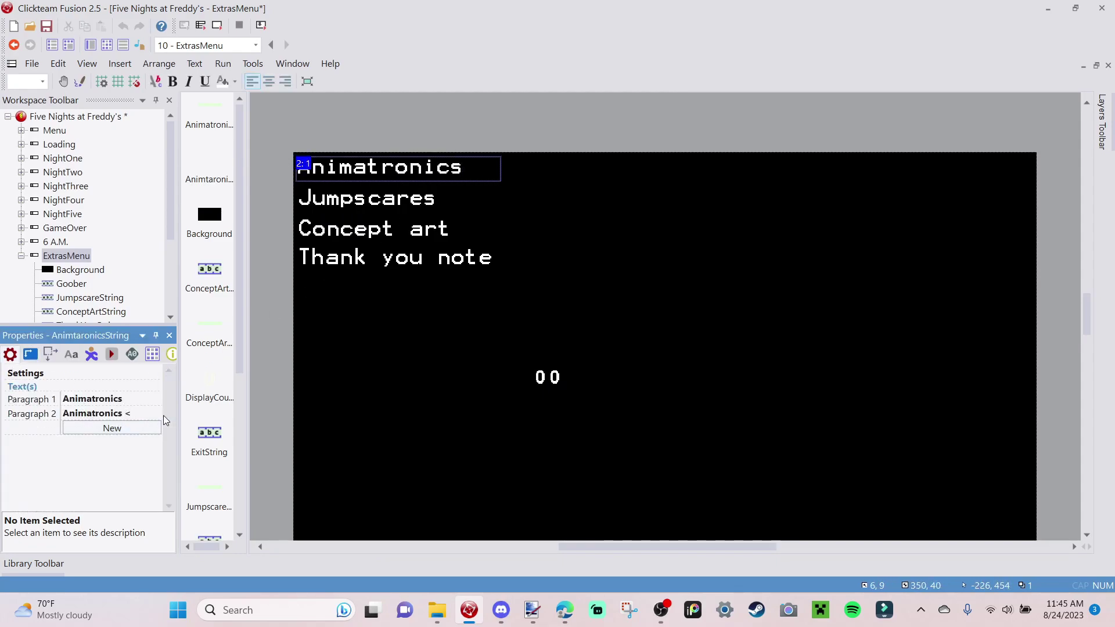
left_click(453, 198)
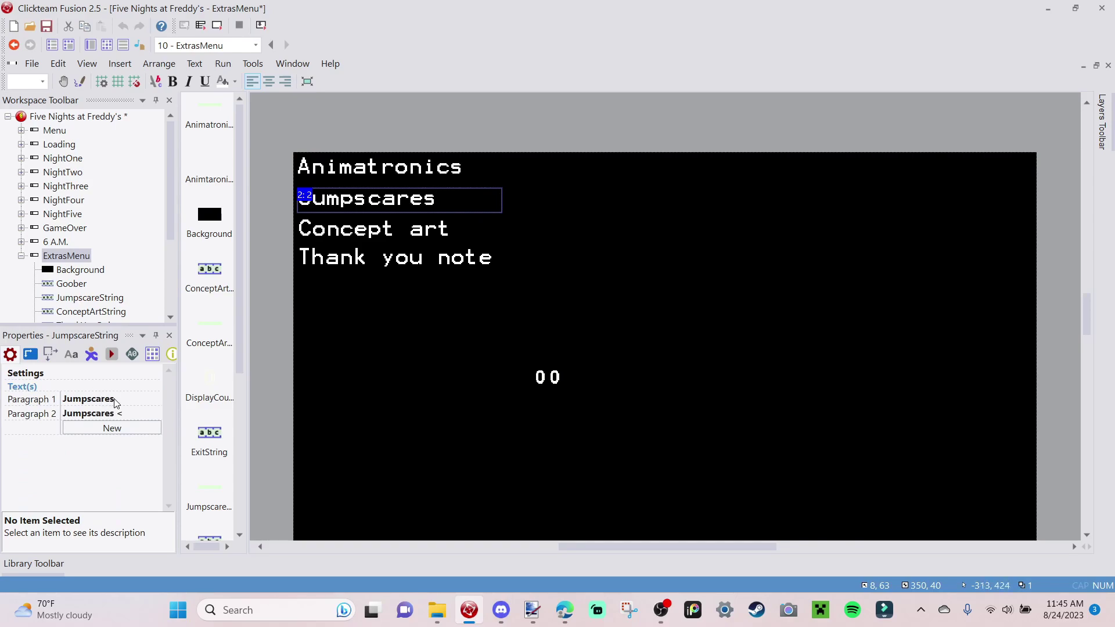
In the ExtrasMenu events, add a condition to the Sections group comparing SectionCounter as equal to 1.
left_click(110, 45)
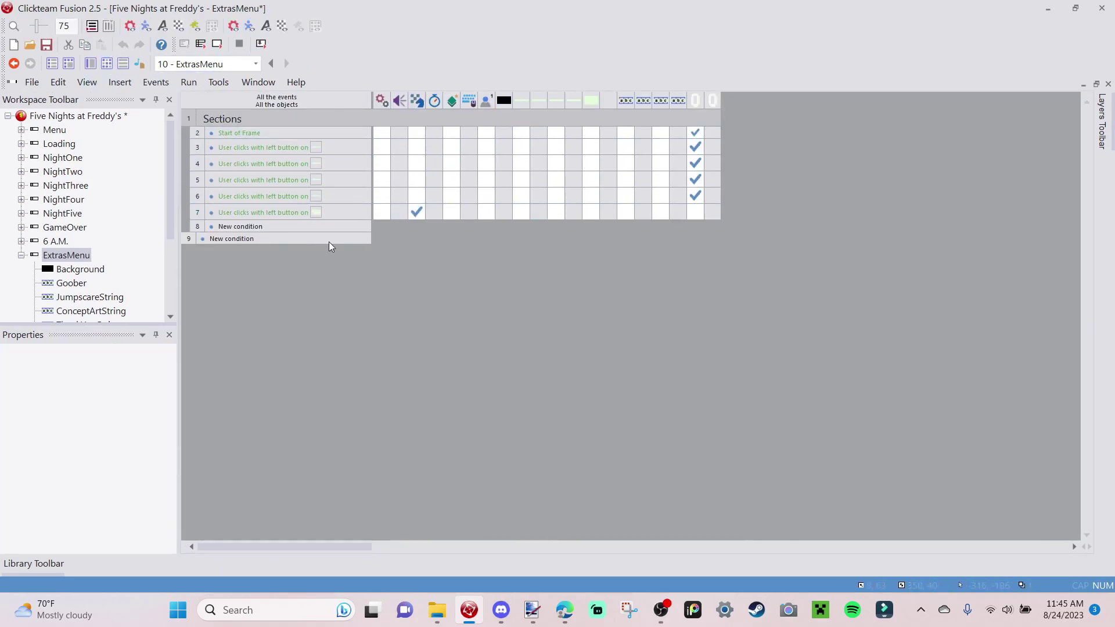
double_click(234, 226)
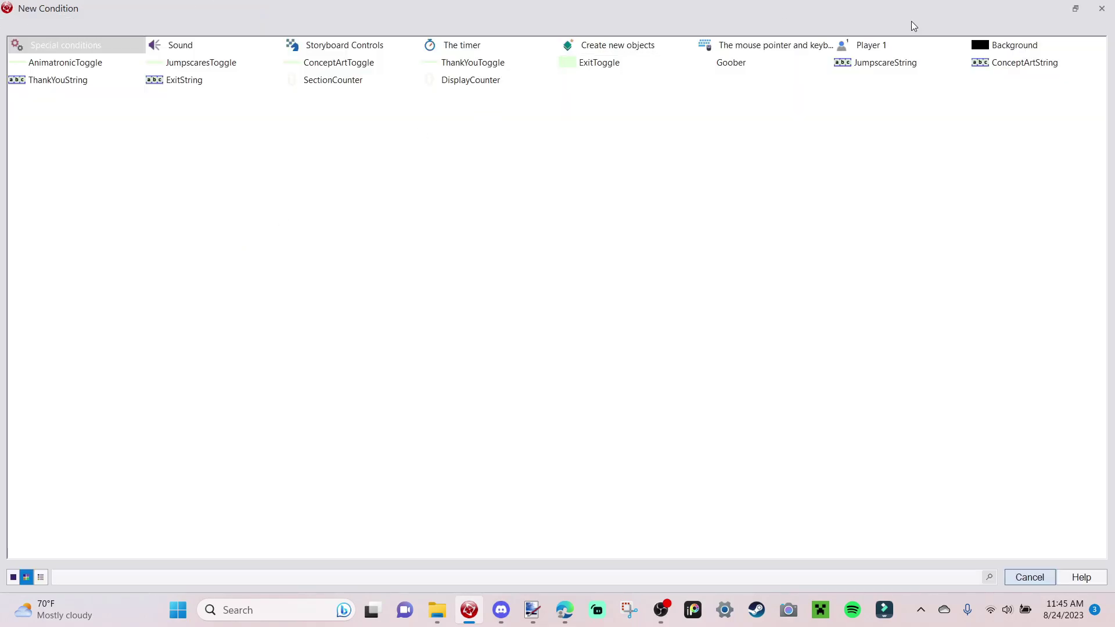
left_click(339, 83)
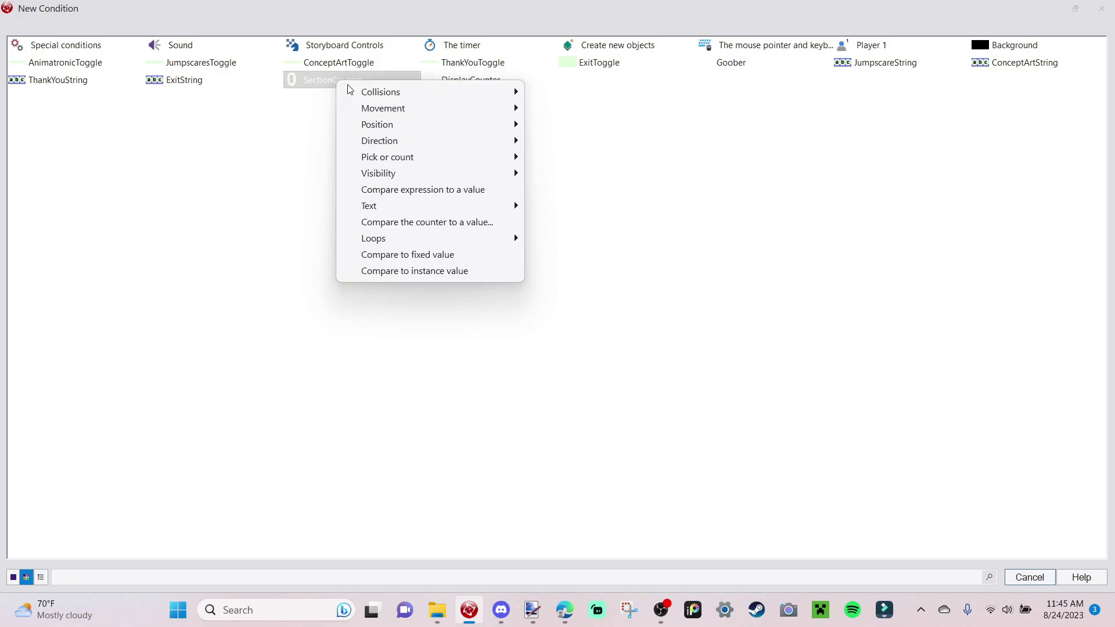
left_click(469, 222)
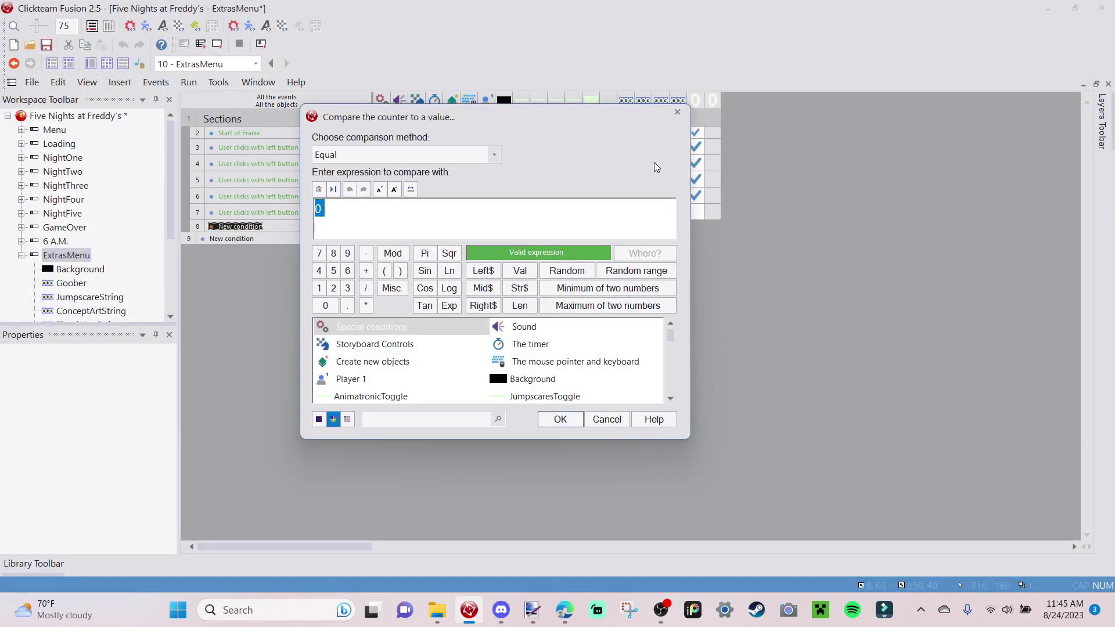
key("Return")
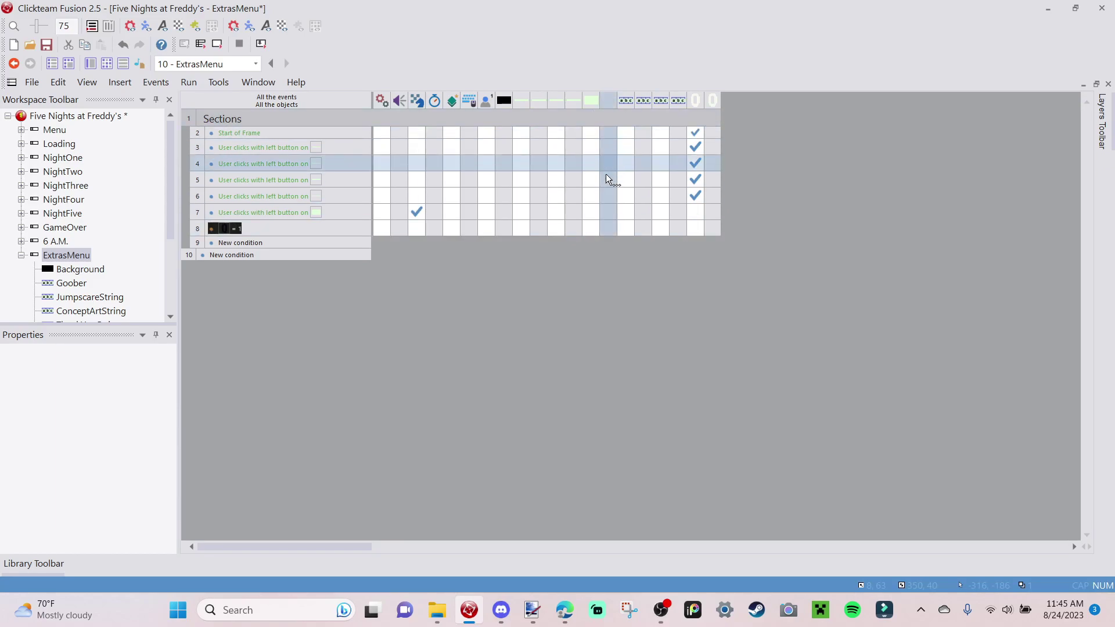
Make the SectionCounter = 1 event set the Animatronics string to paragraph 2, "Animatronics <".
left_click(609, 228)
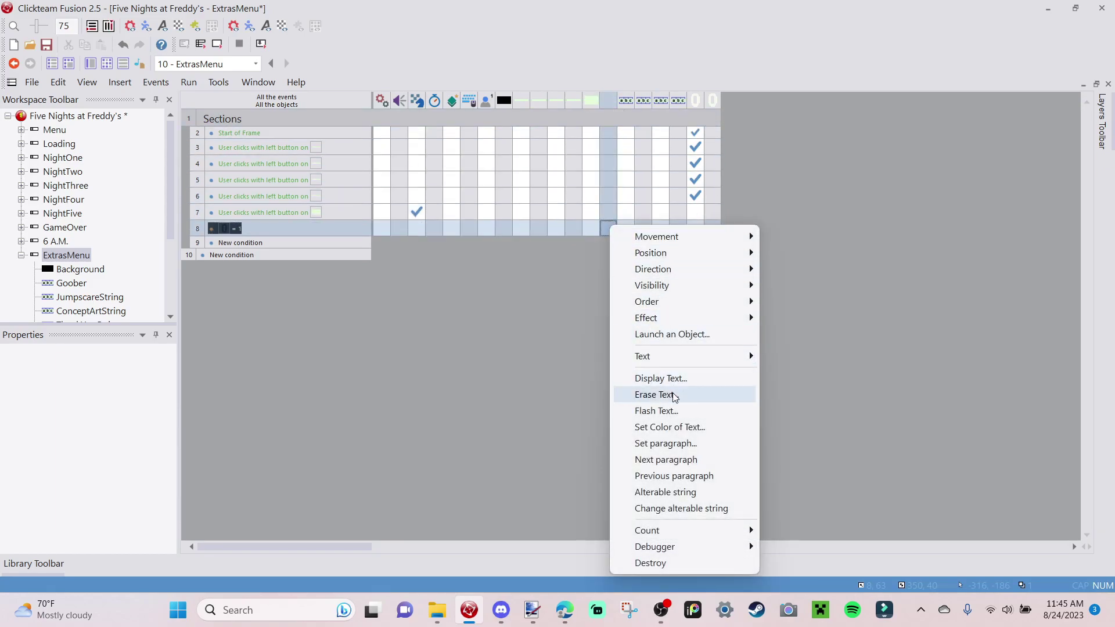
left_click(662, 443)
left_click(433, 216)
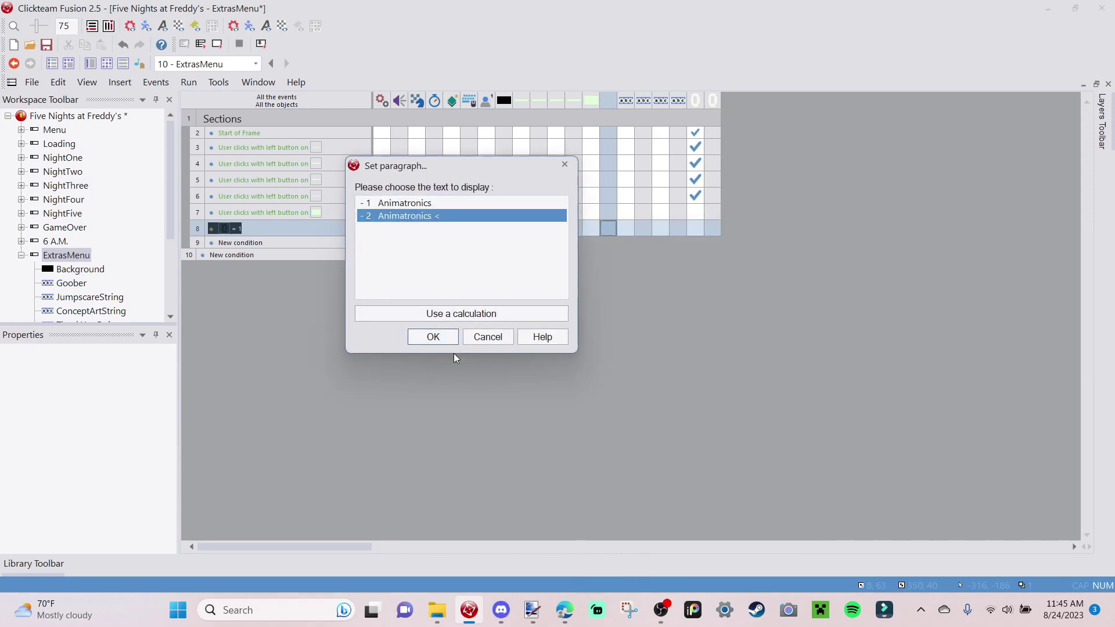
left_click(445, 337)
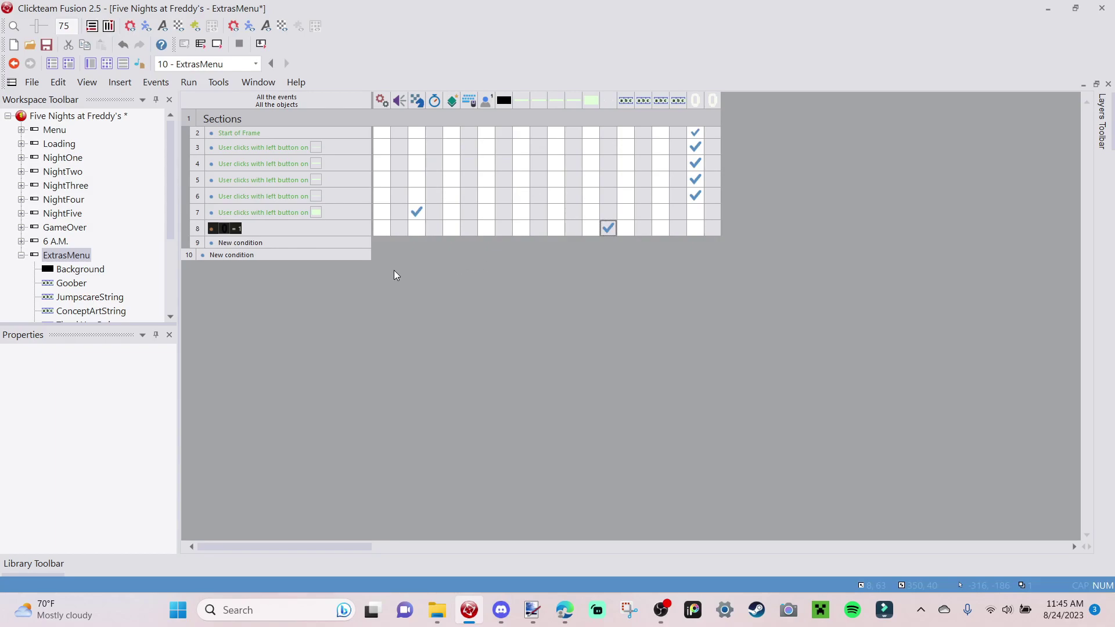
Duplicate the SectionCounter = 1 event and negate the copy's condition.
left_click(200, 231)
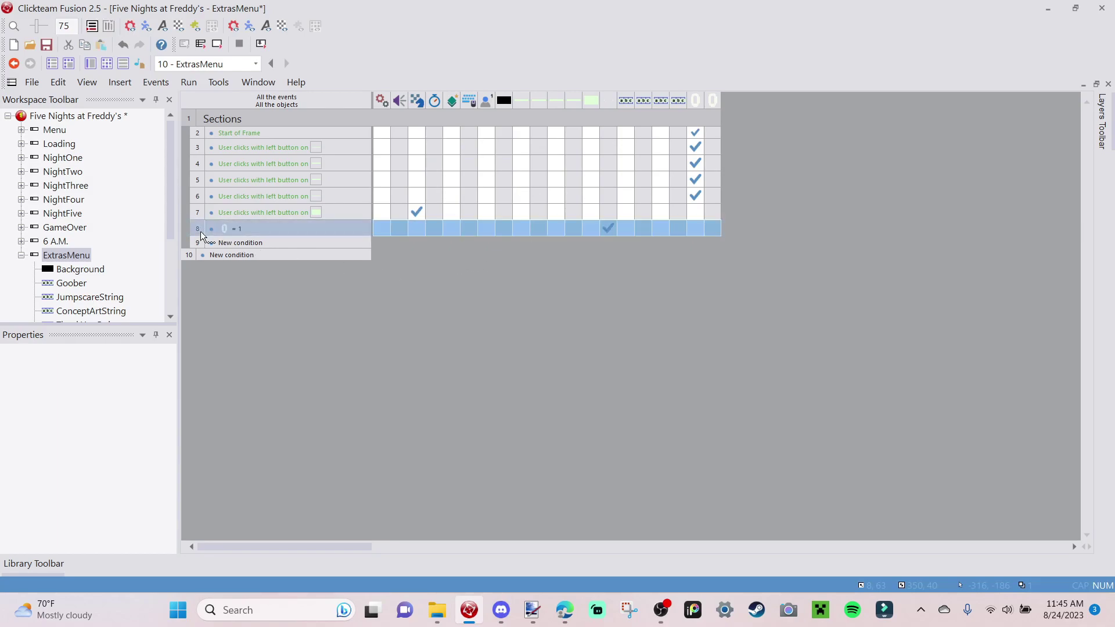
left_click_drag(200, 231, 214, 239, "ctrl")
right_click(240, 249)
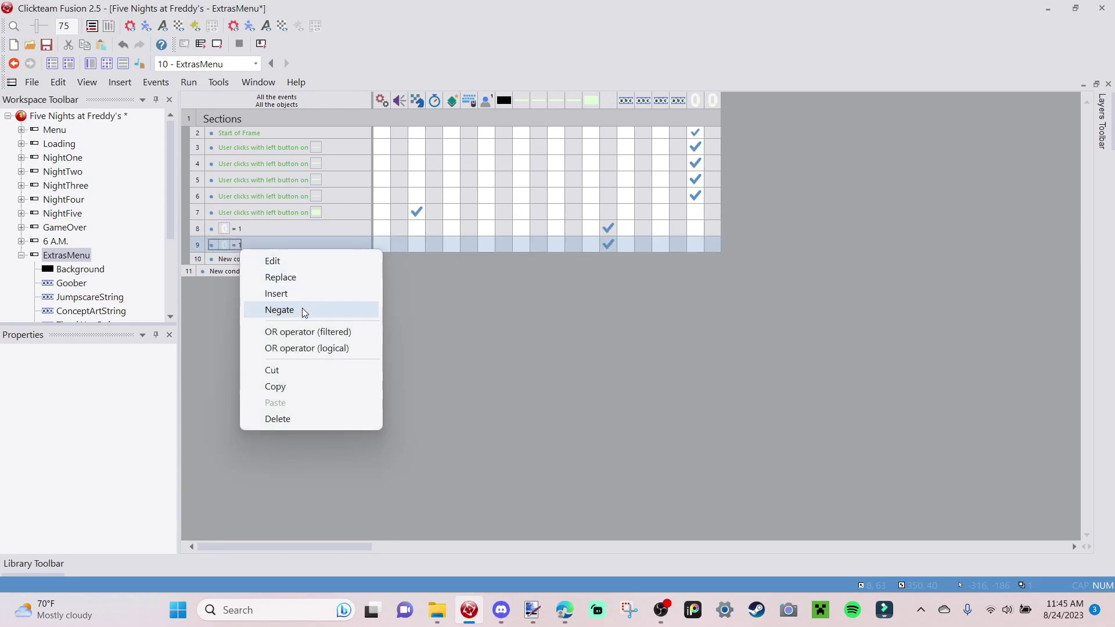
left_click(279, 309)
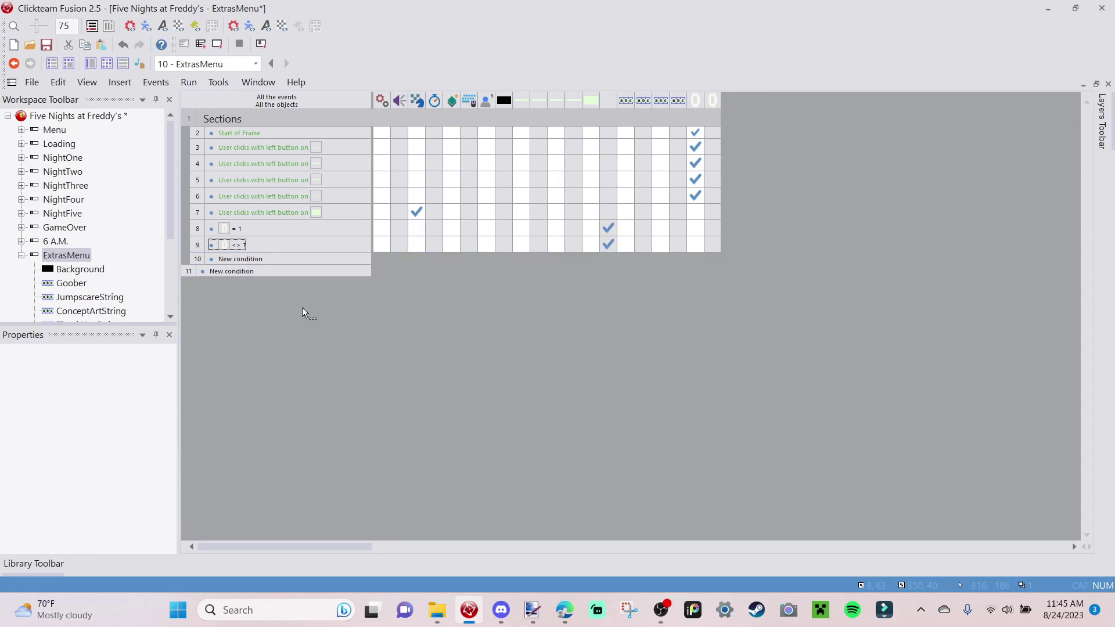
Make the SectionCounter <> 1 event set the Animatronics string to paragraph 1, "Animatronics".
right_click(609, 244)
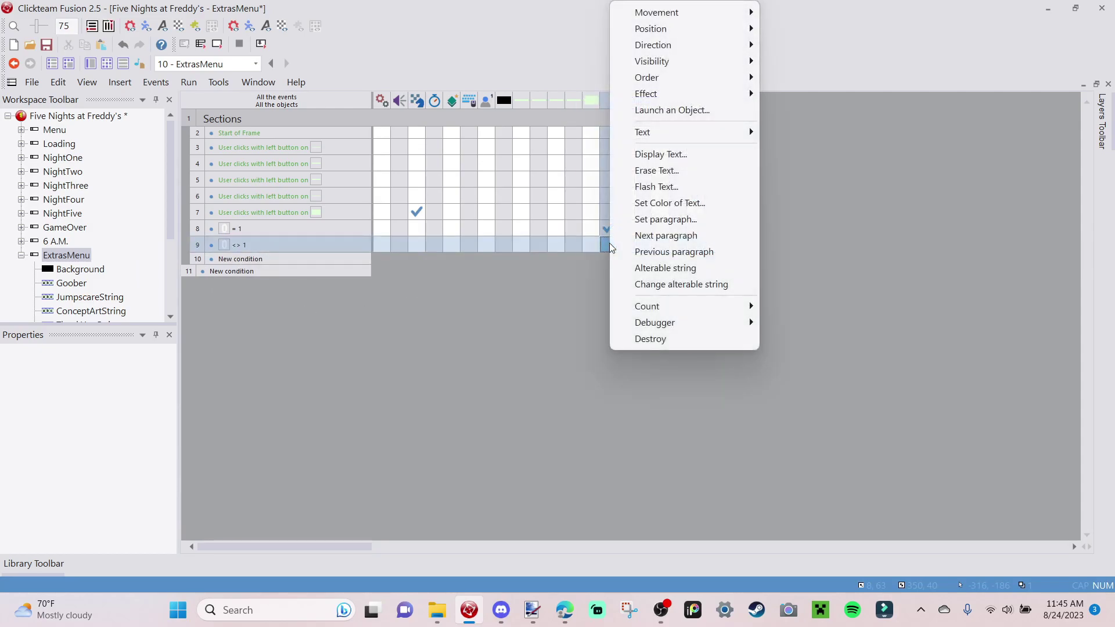
left_click(649, 220)
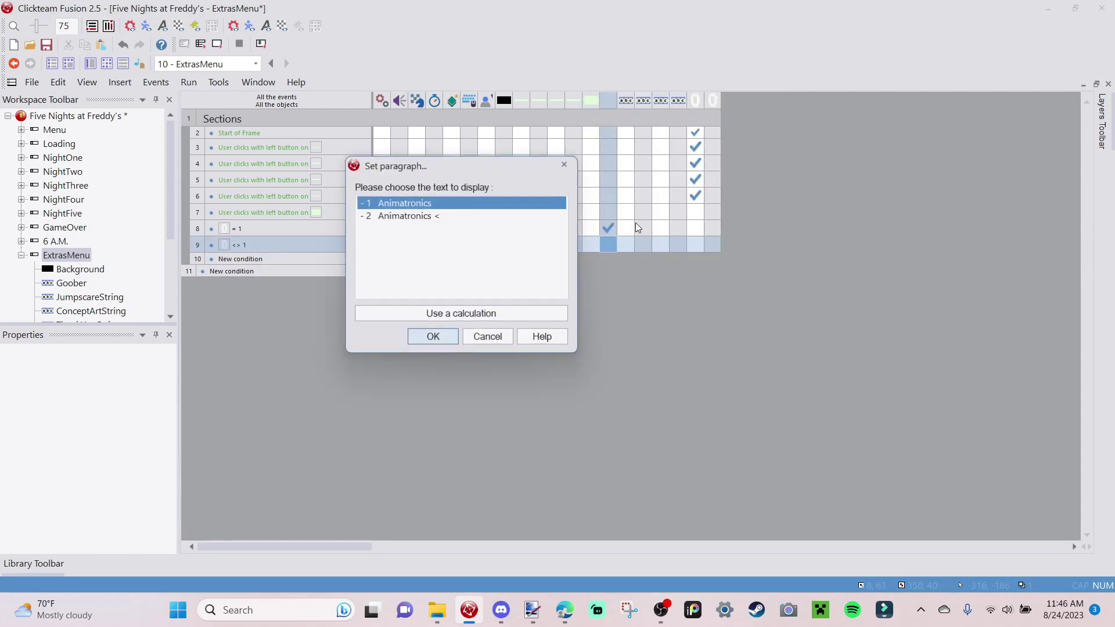
left_click(430, 338)
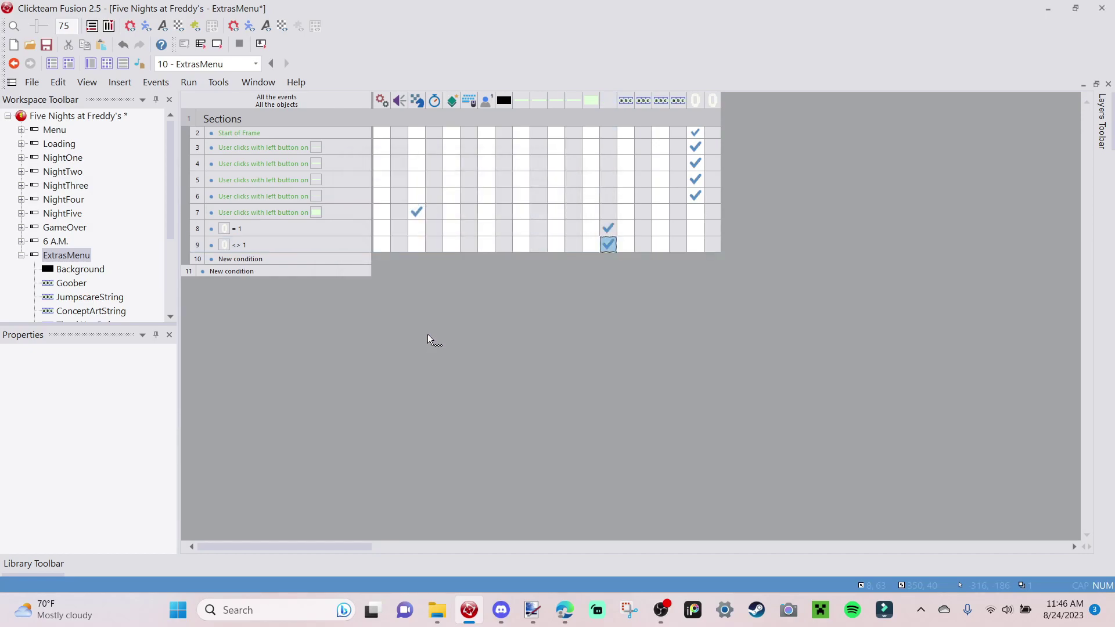
Test-run the ExtrasMenu frame to check how the menu strings react to section selection, and close the preview.
left_click(216, 45)
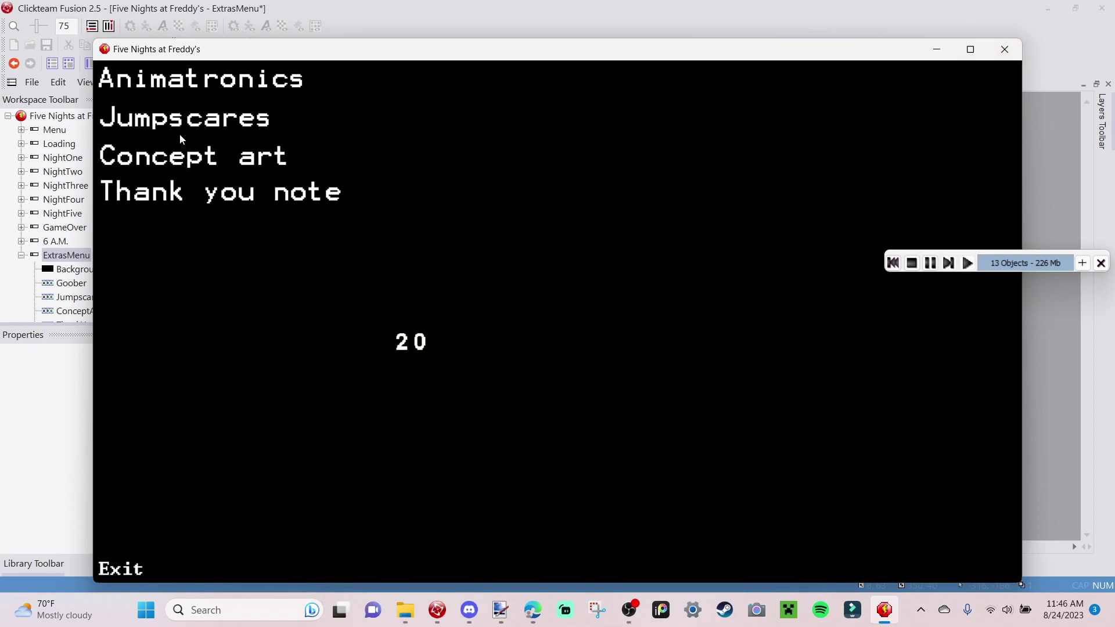
left_click(1001, 46)
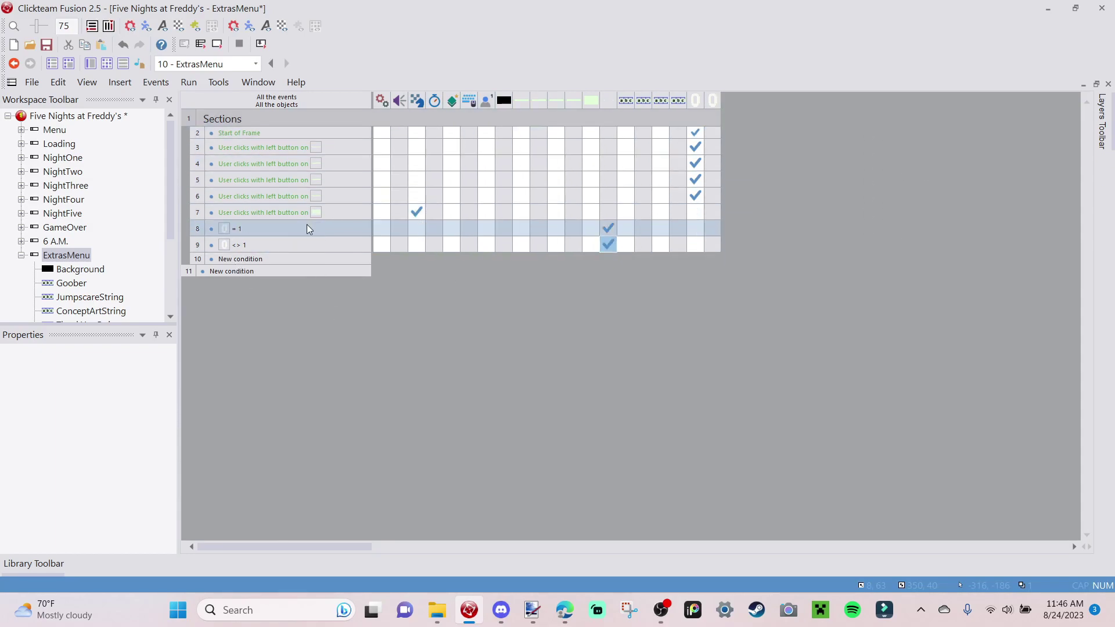
Add another condition to the Sections group comparing SectionCounter as equal to 2.
left_click(240, 257)
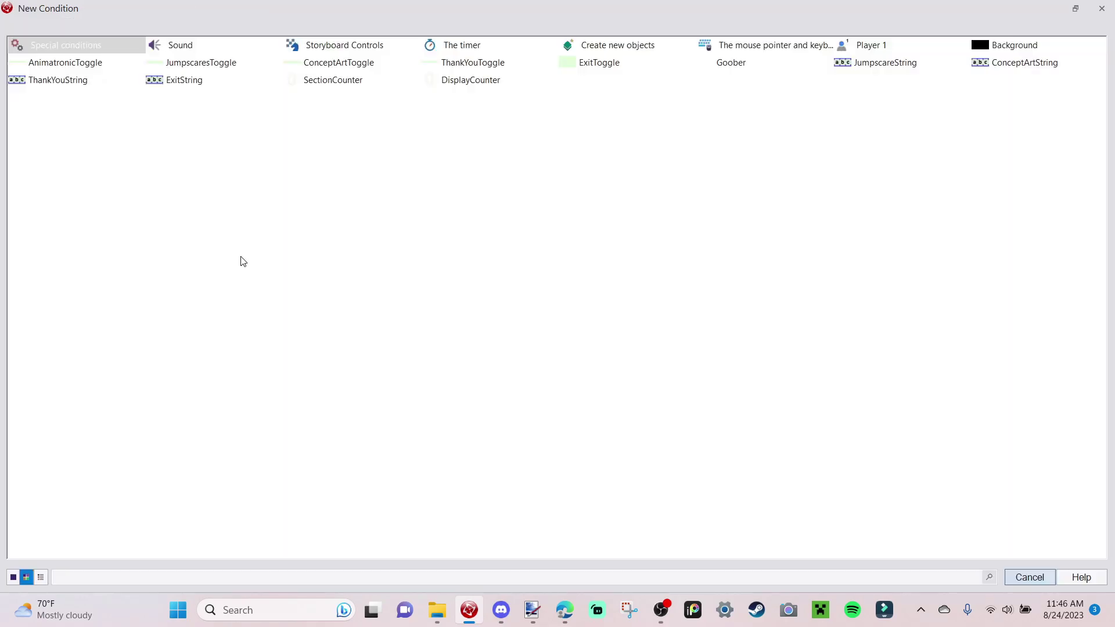
left_click(334, 85)
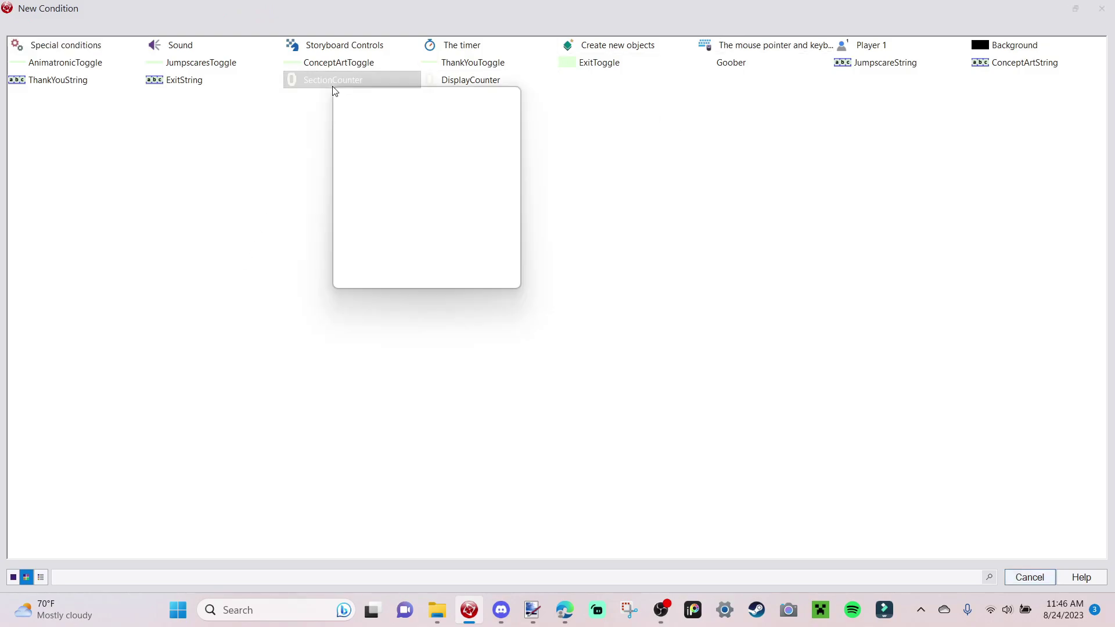
left_click(443, 229)
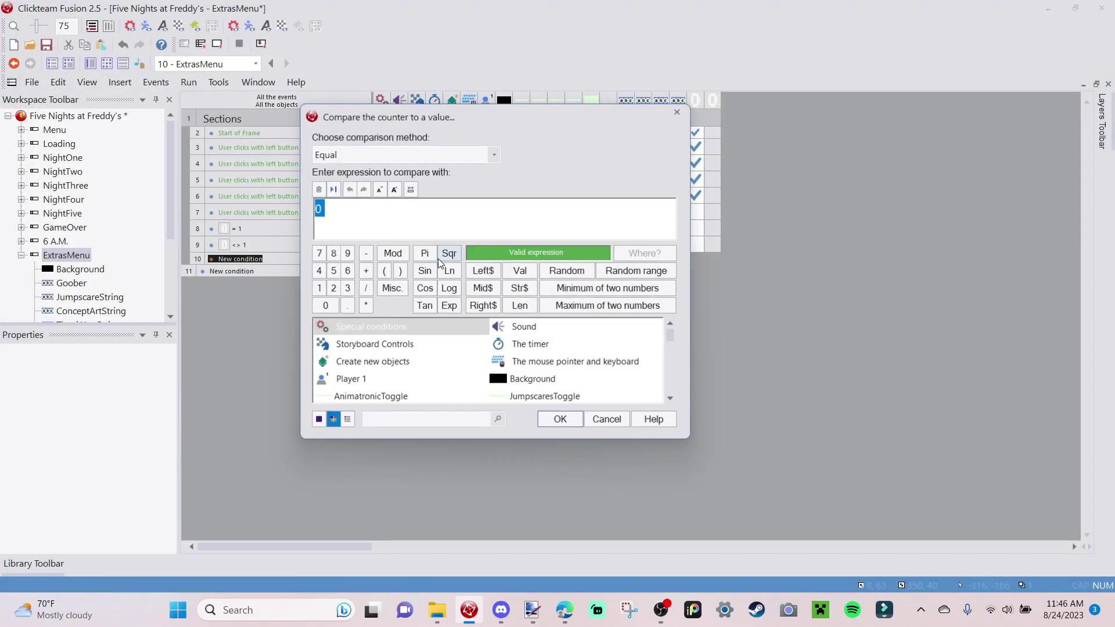
type("2")
key("Return")
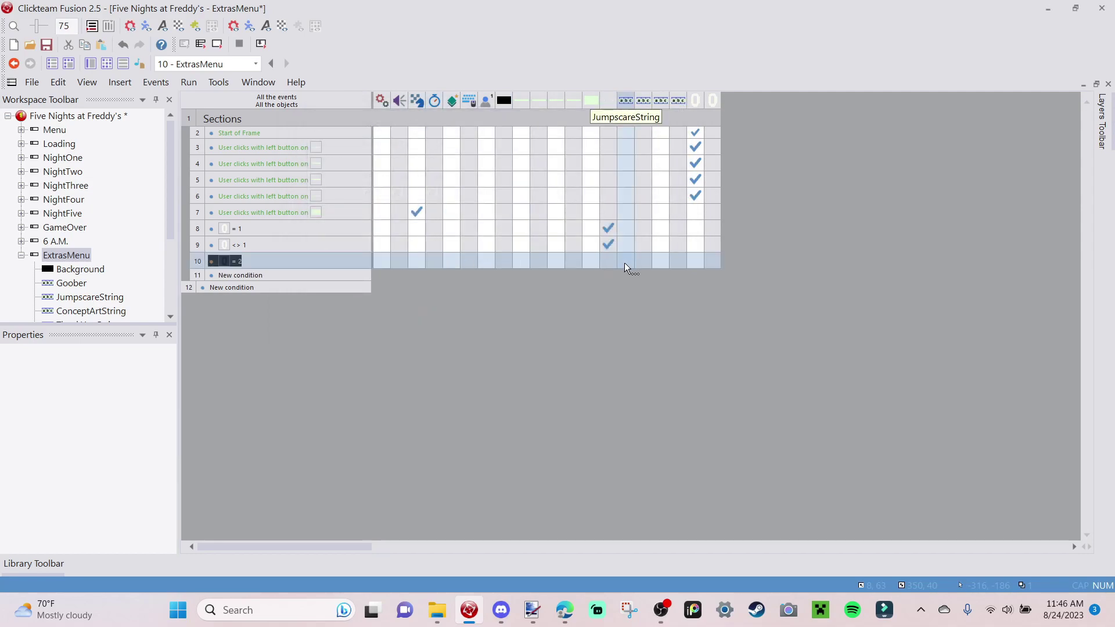
Make the SectionCounter = 2 event set the Jumpscares string to paragraph 2, "Jumpscares <".
left_click(625, 262)
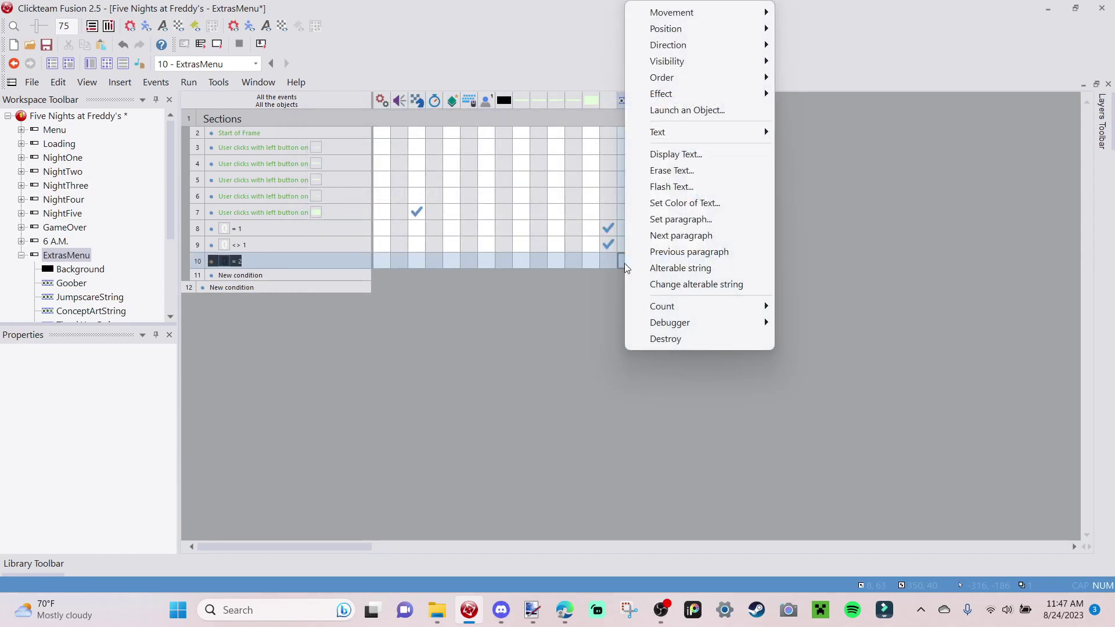
left_click(679, 218)
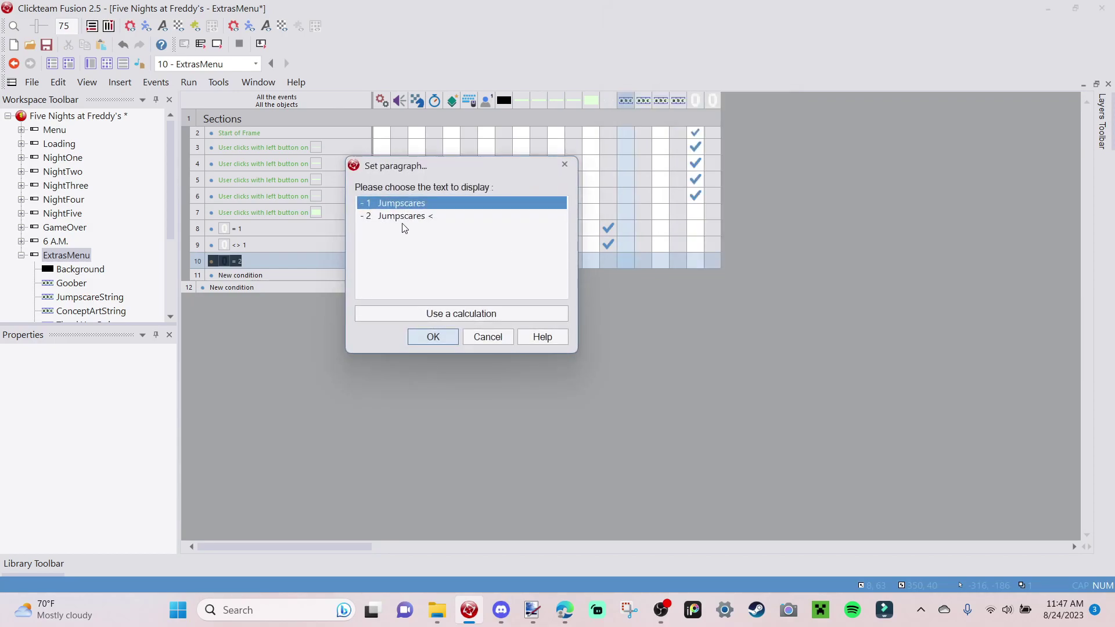
left_click(430, 337)
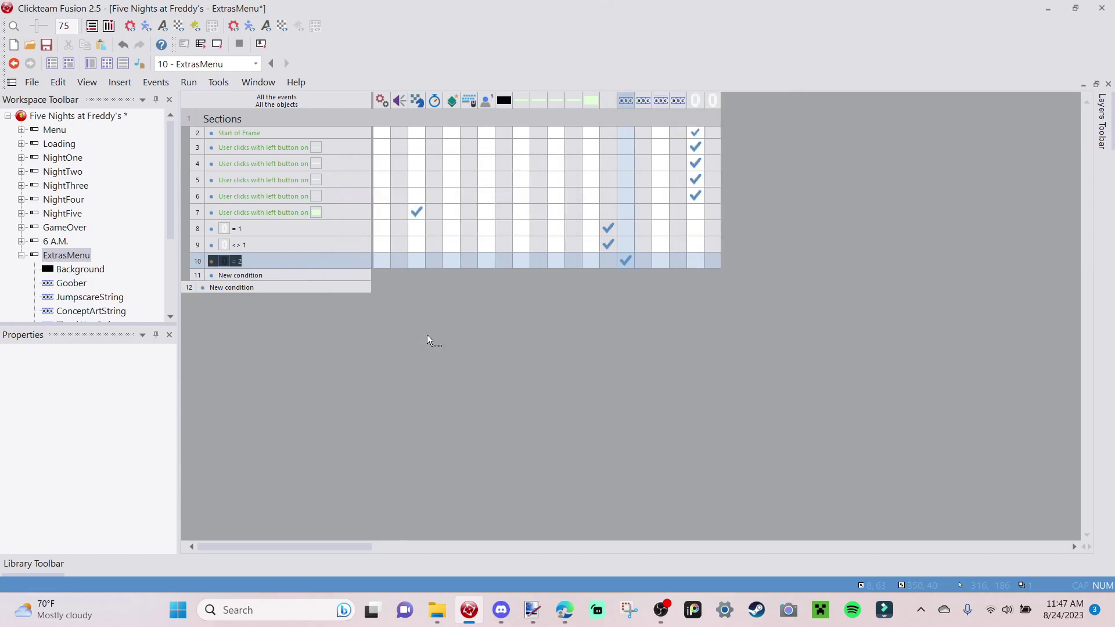
left_click(621, 261)
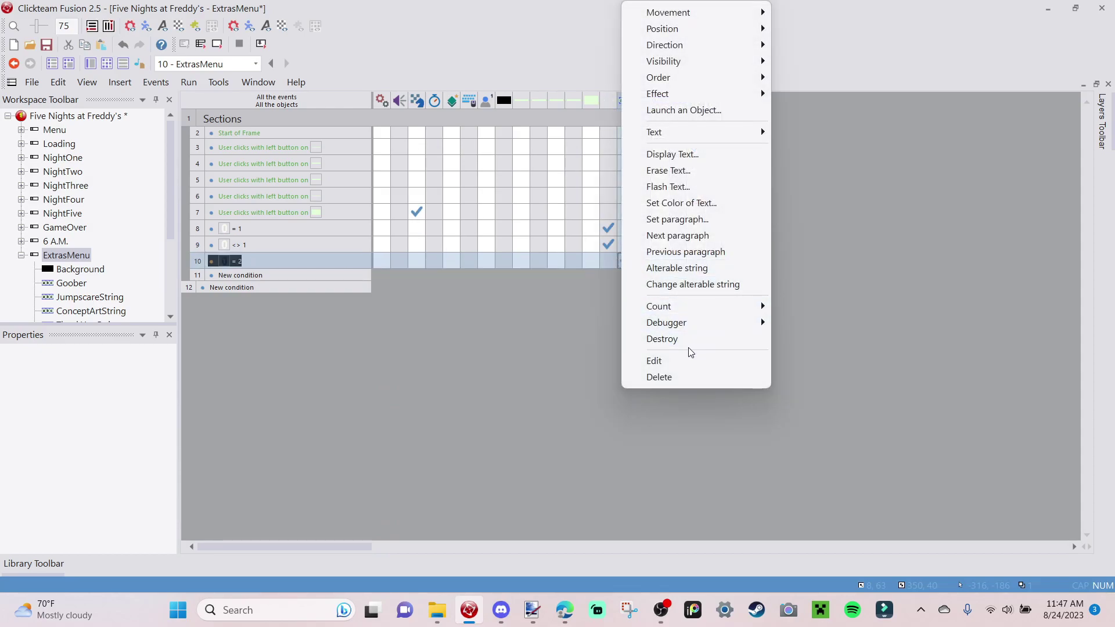
left_click(704, 361)
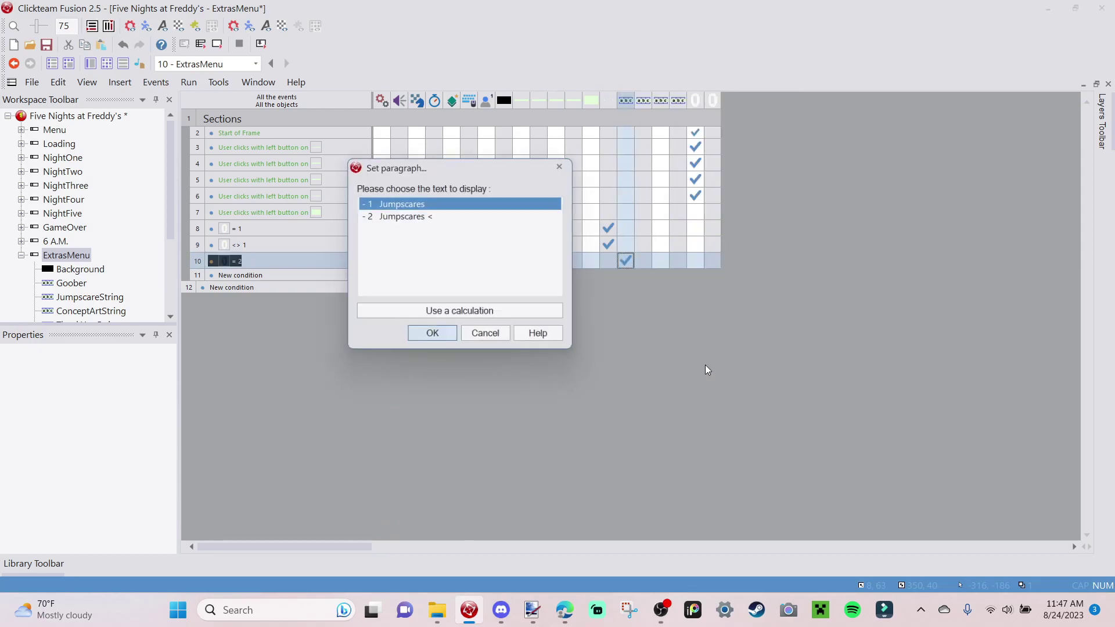
left_click(430, 216)
left_click(433, 338)
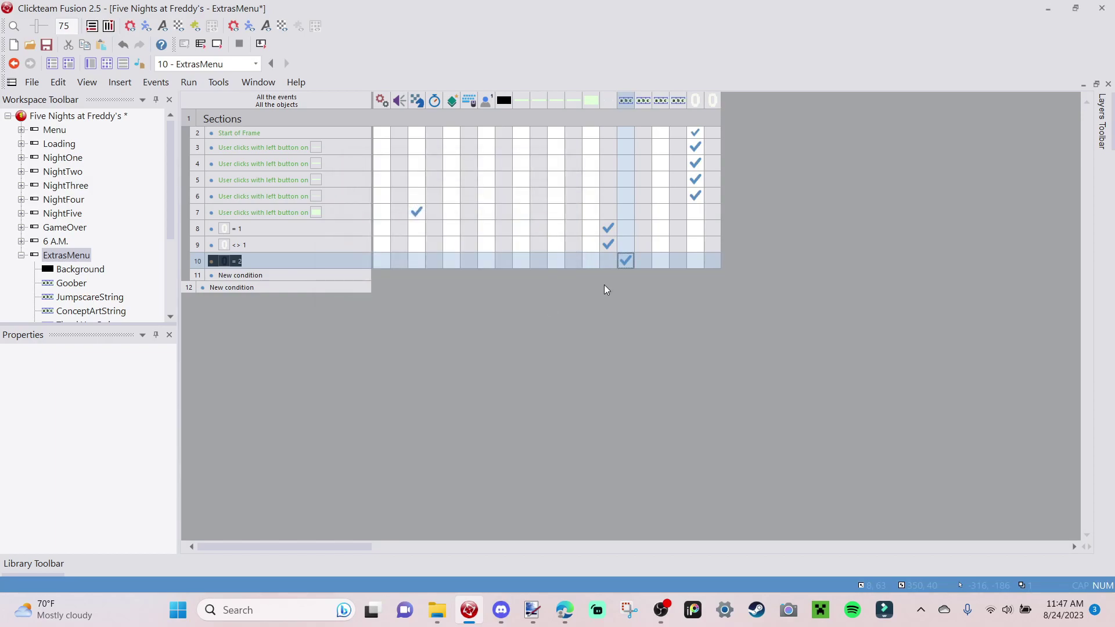
mouse_move(625, 266)
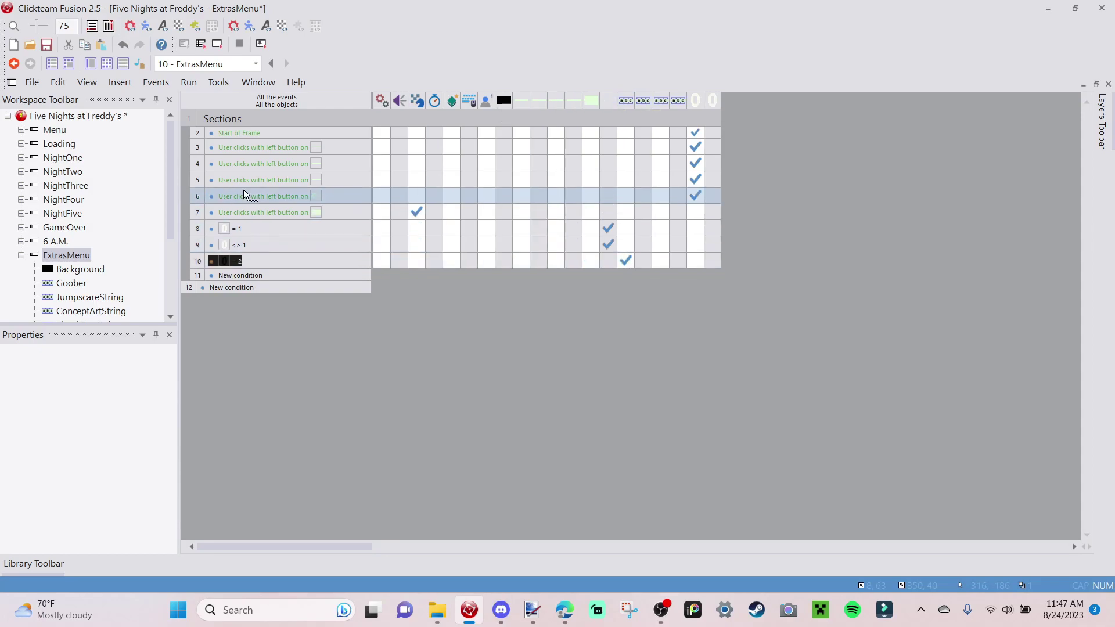
Duplicate the SectionCounter = 2 event and negate the copy's condition.
left_click(197, 264)
key("ctrl+c")
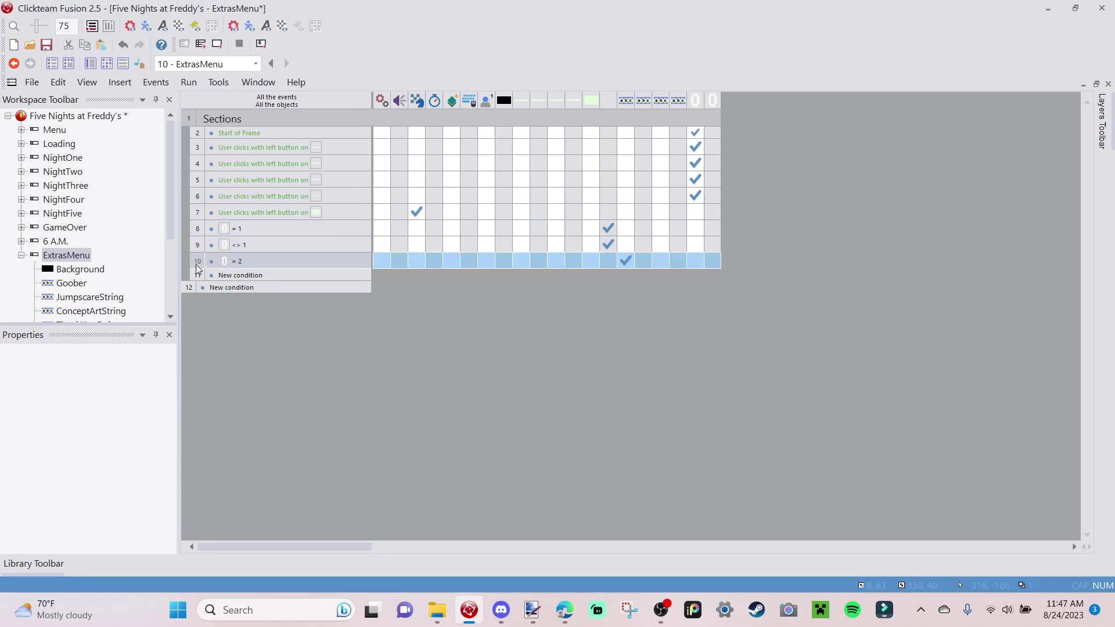
key("ctrl+v")
right_click(235, 277)
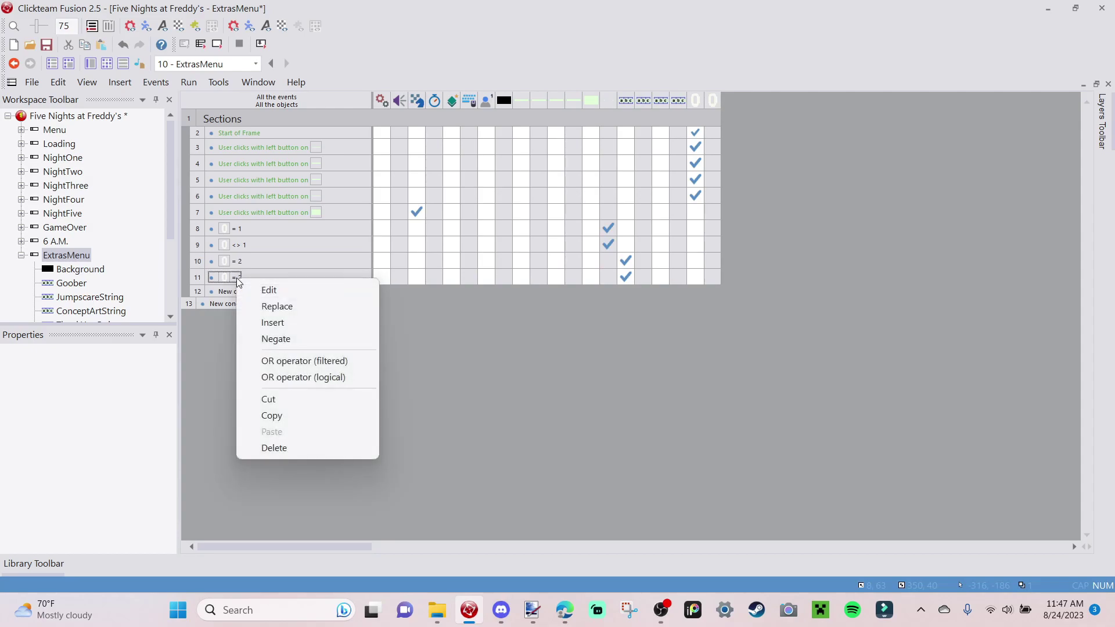
left_click(280, 337)
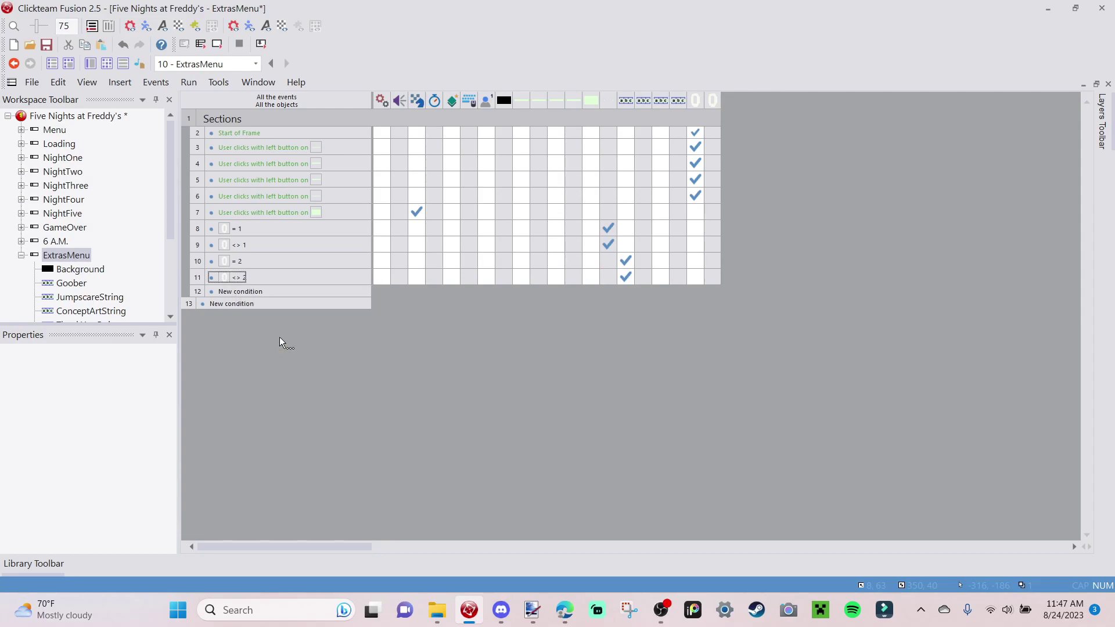
Make the SectionCounter <> 2 event set the Jumpscares string to paragraph 1, "Jumpscares".
left_click(626, 280)
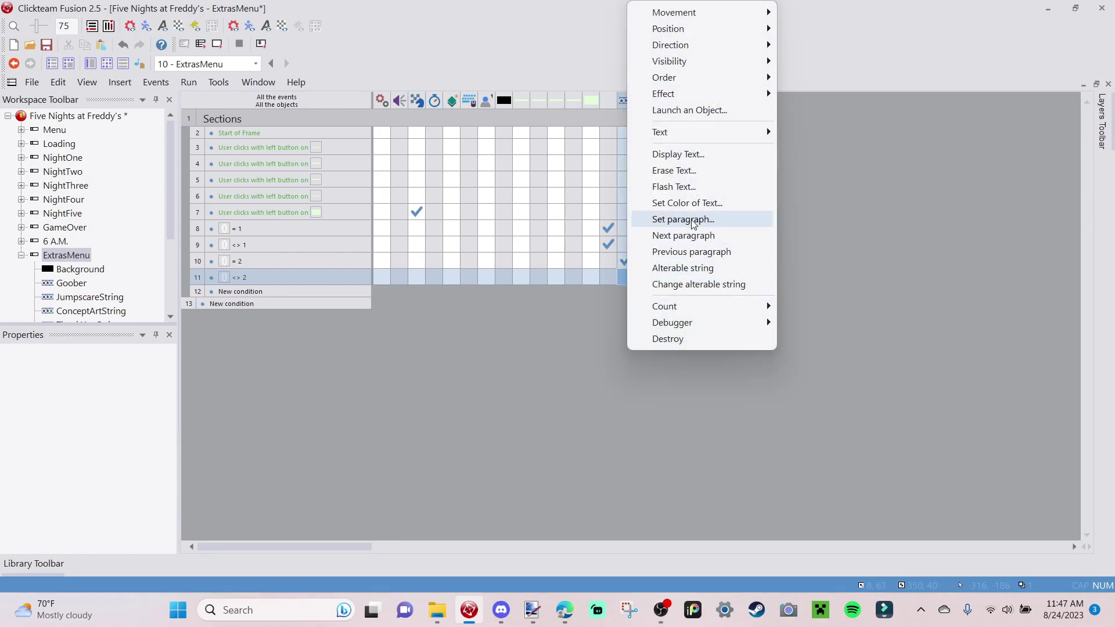
left_click(668, 220)
left_click(455, 343)
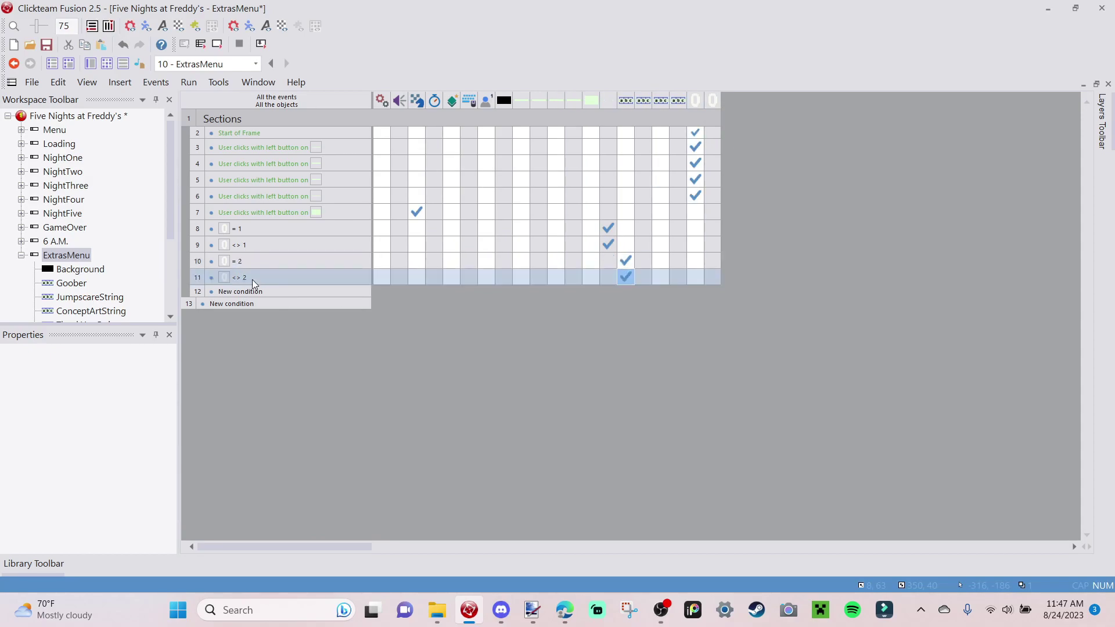
Add another condition to the Sections group comparing SectionCounter as equal to 3.
double_click(248, 297)
right_click(374, 78)
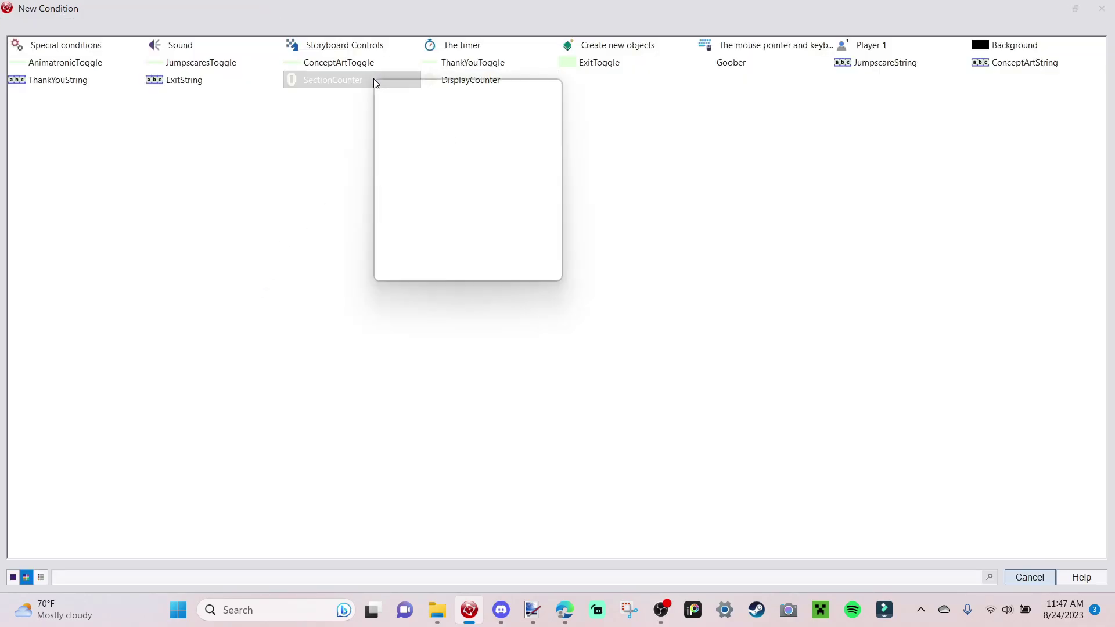
left_click(489, 231)
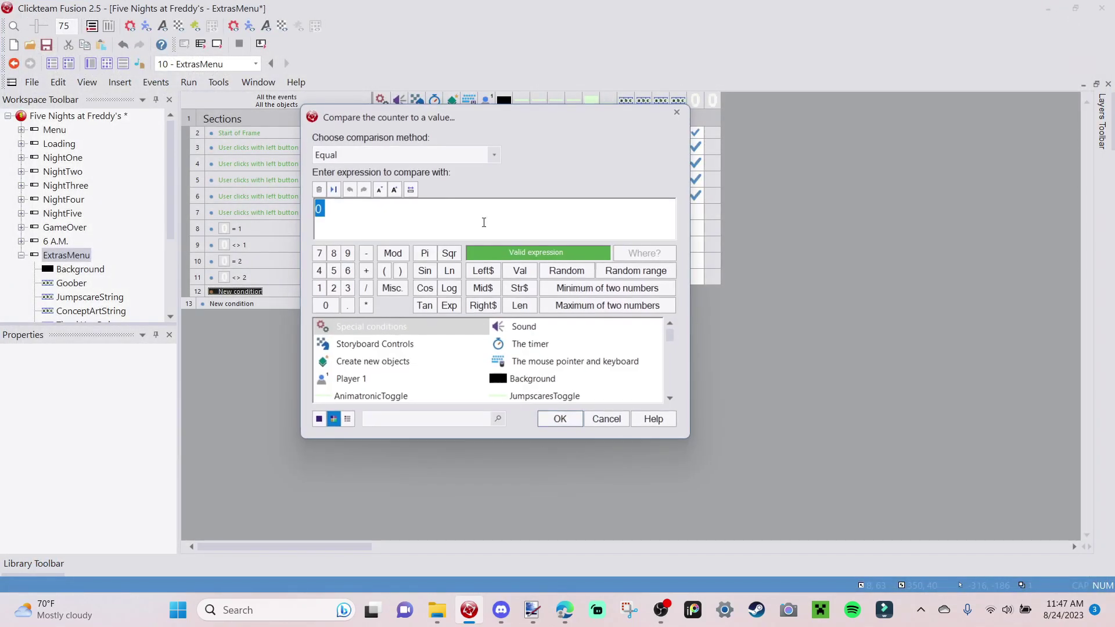
key("Return")
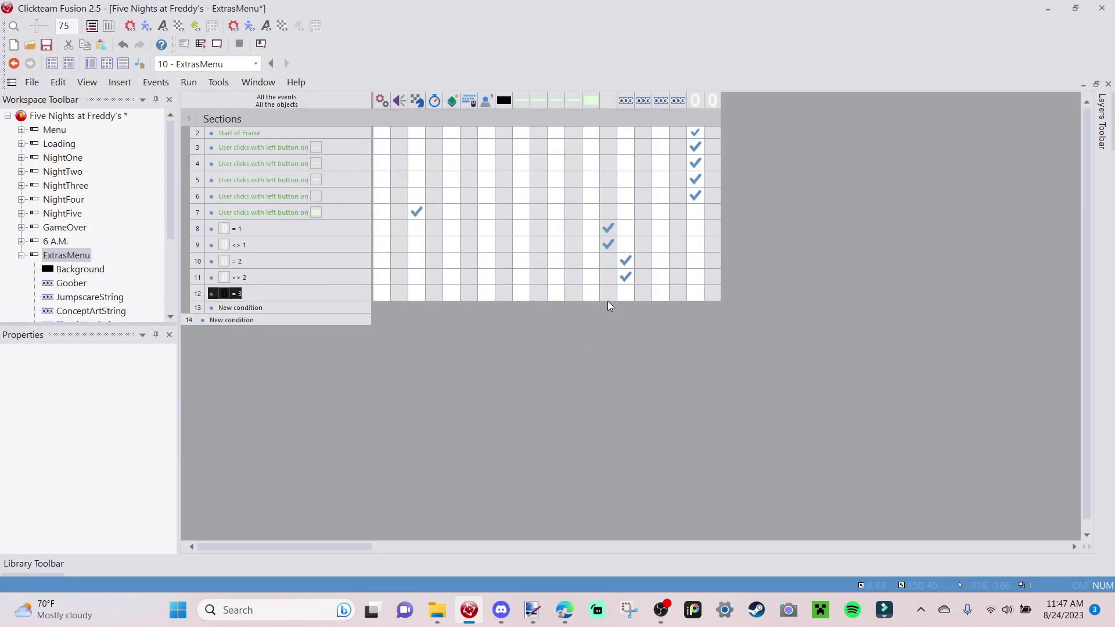
Make the SectionCounter = 3 event set the Concept art string to paragraph 2, "Concept art <".
left_click(636, 295)
left_click(668, 220)
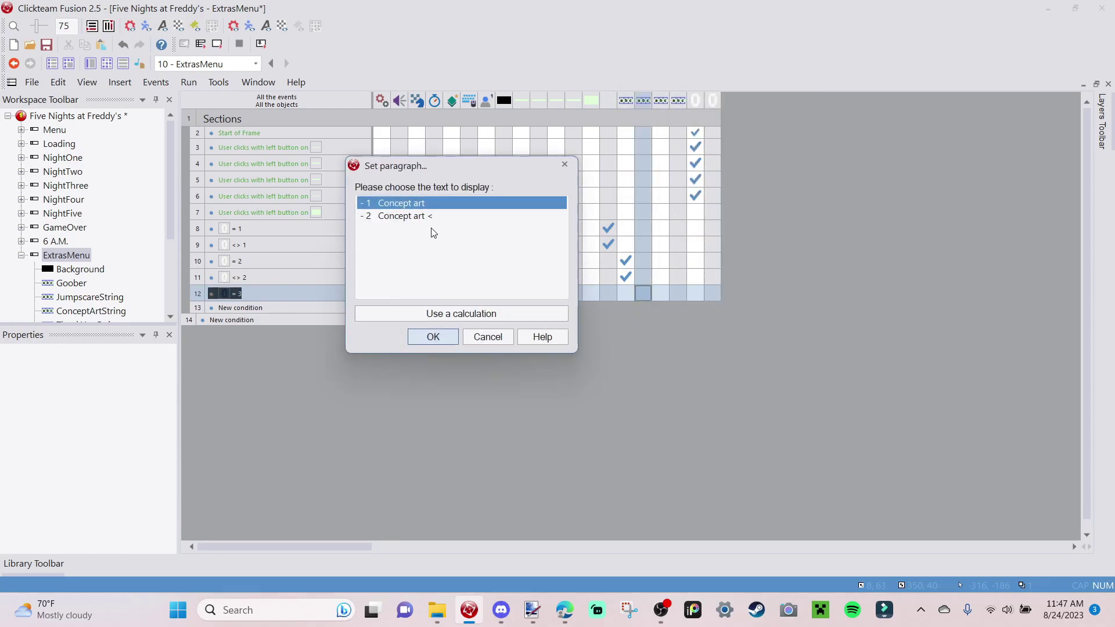
left_click(407, 216)
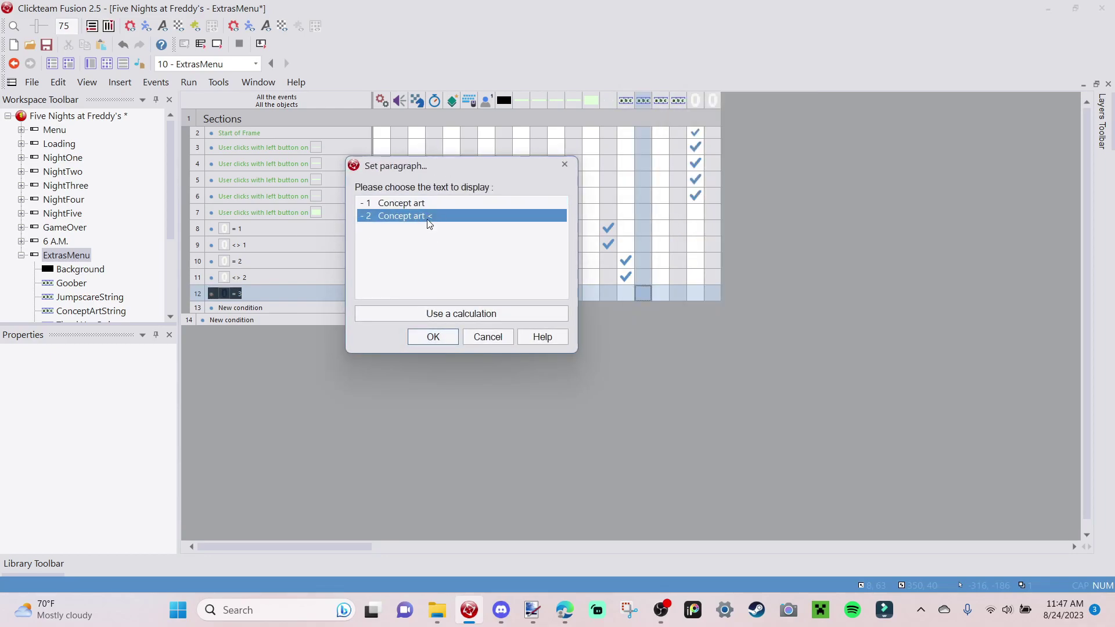
left_click(412, 336)
Duplicate the SectionCounter = 3 event and negate the copy's condition.
left_click(200, 293)
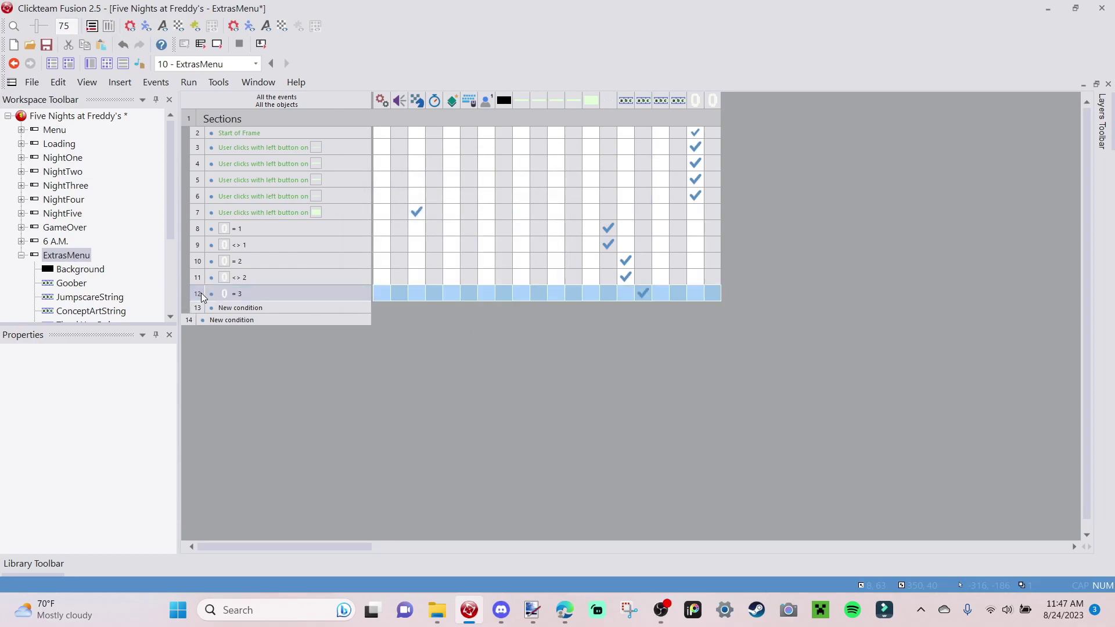
key("ctrl+v")
right_click(235, 309)
left_click(285, 370)
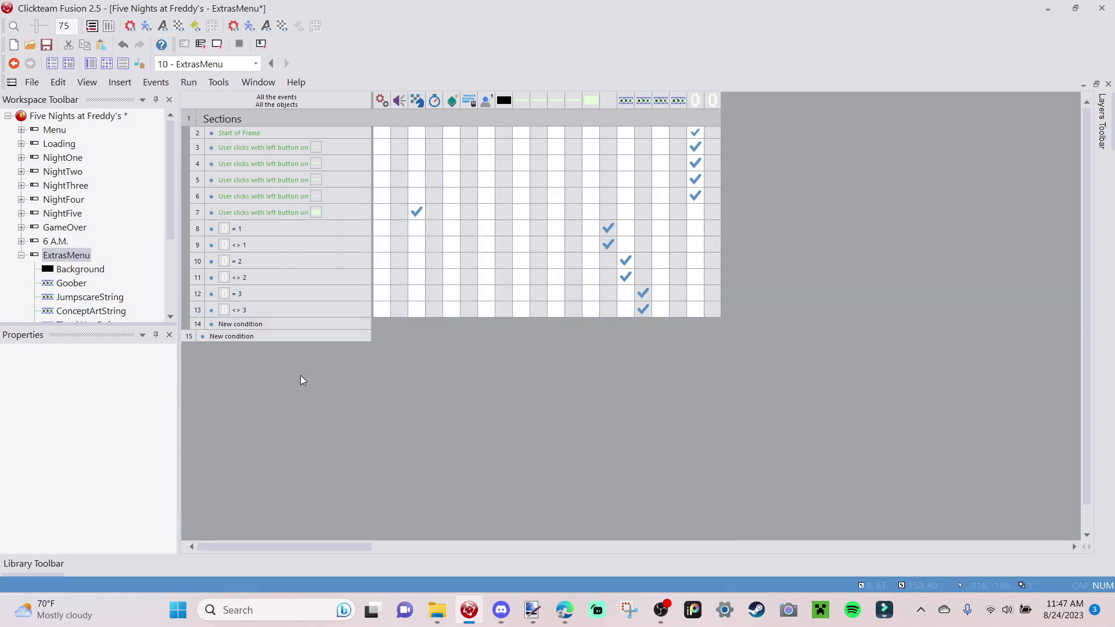
Make the SectionCounter <> 3 event set the Concept art string to paragraph 1, "Concept art".
right_click(636, 312)
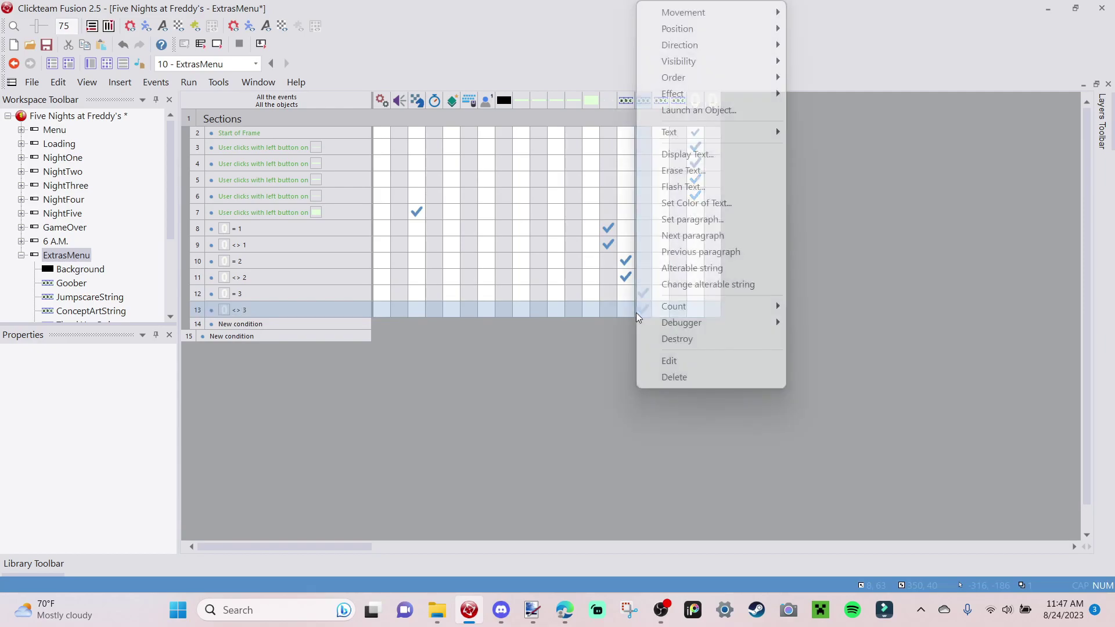
left_click(668, 361)
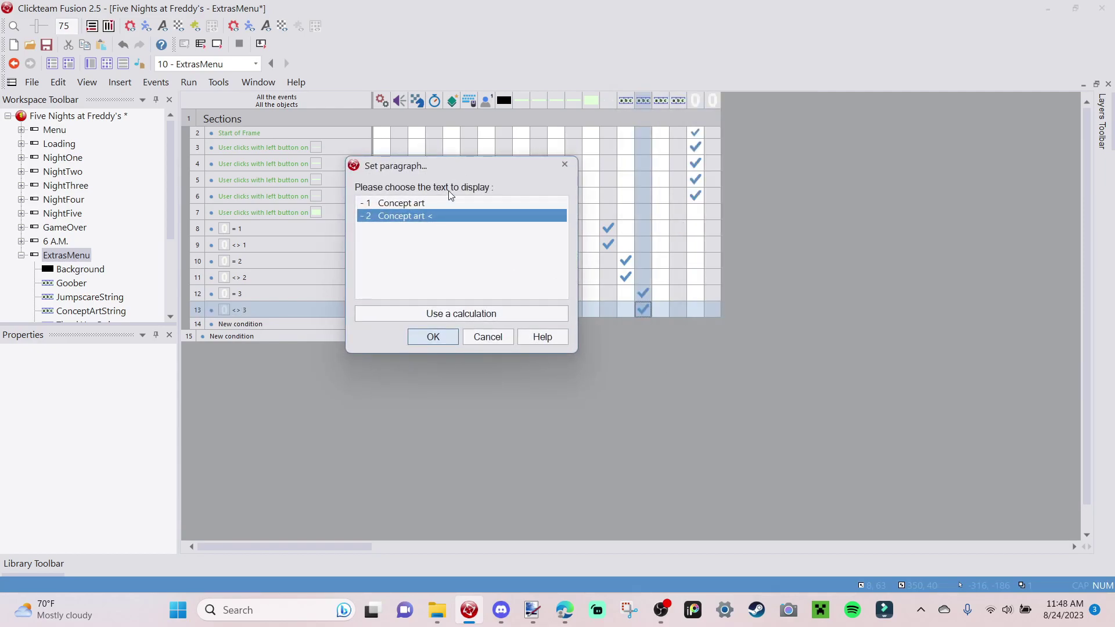
left_click(406, 202)
left_click(432, 337)
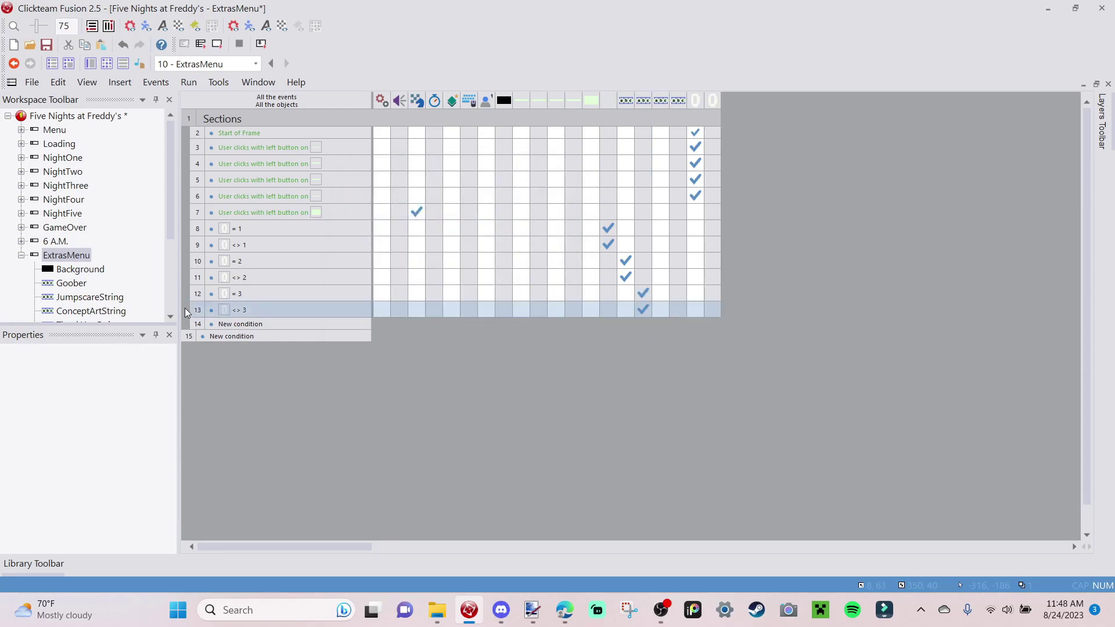
Add another condition to the Sections group comparing SectionCounter as equal to 4.
double_click(253, 324)
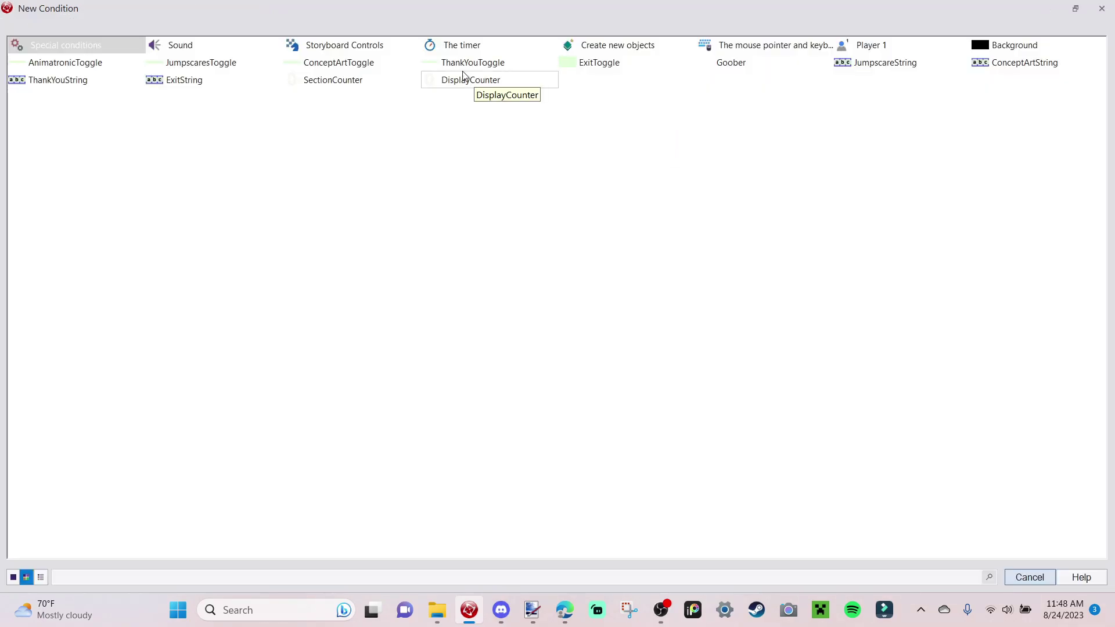
left_click(417, 83)
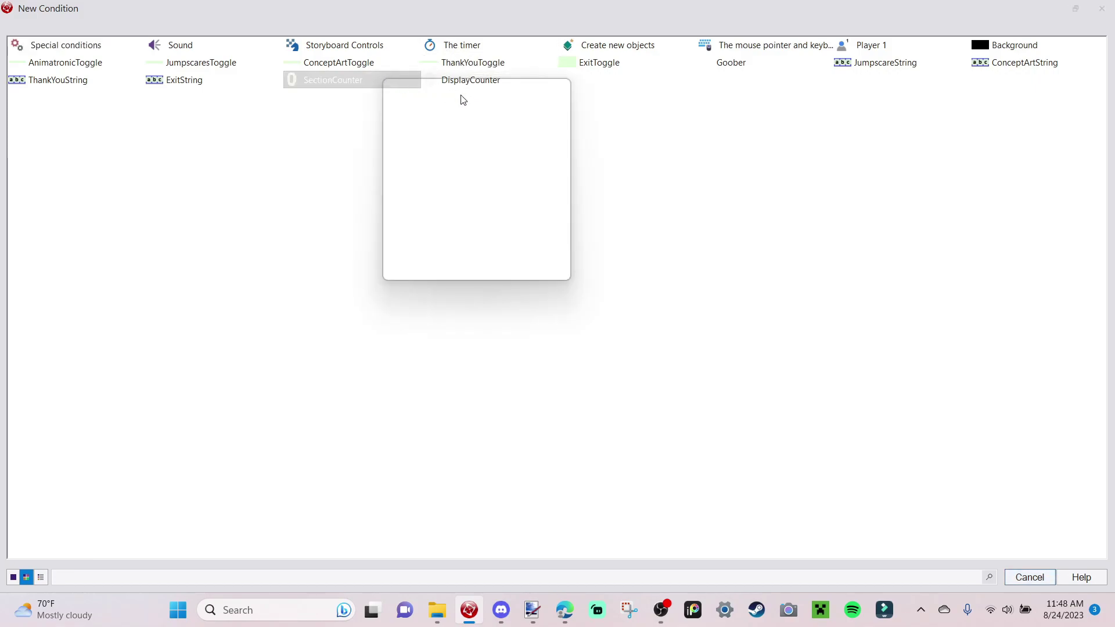
left_click(488, 220)
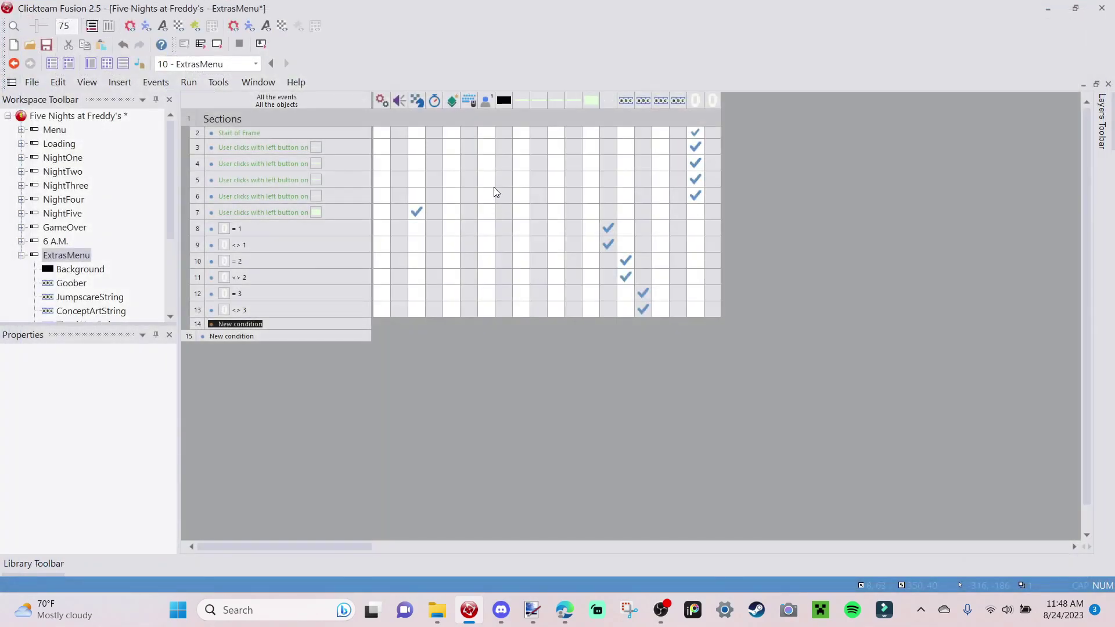
type("4")
key("Return")
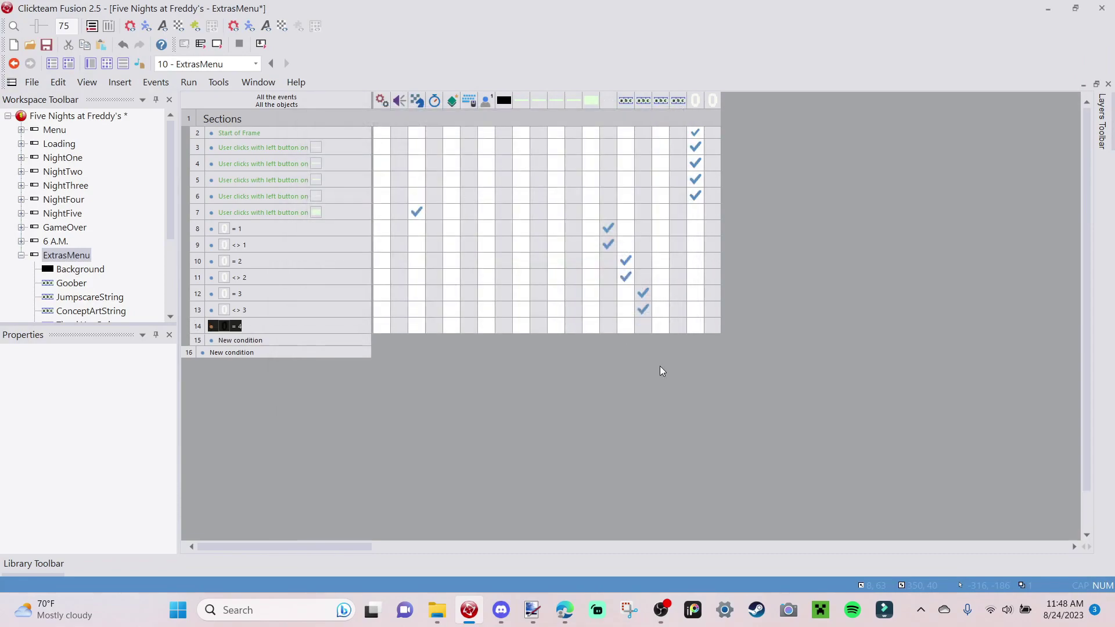
Make the SectionCounter = 4 event set the Thank you note string to paragraph 2, "Thank you note <".
right_click(660, 326)
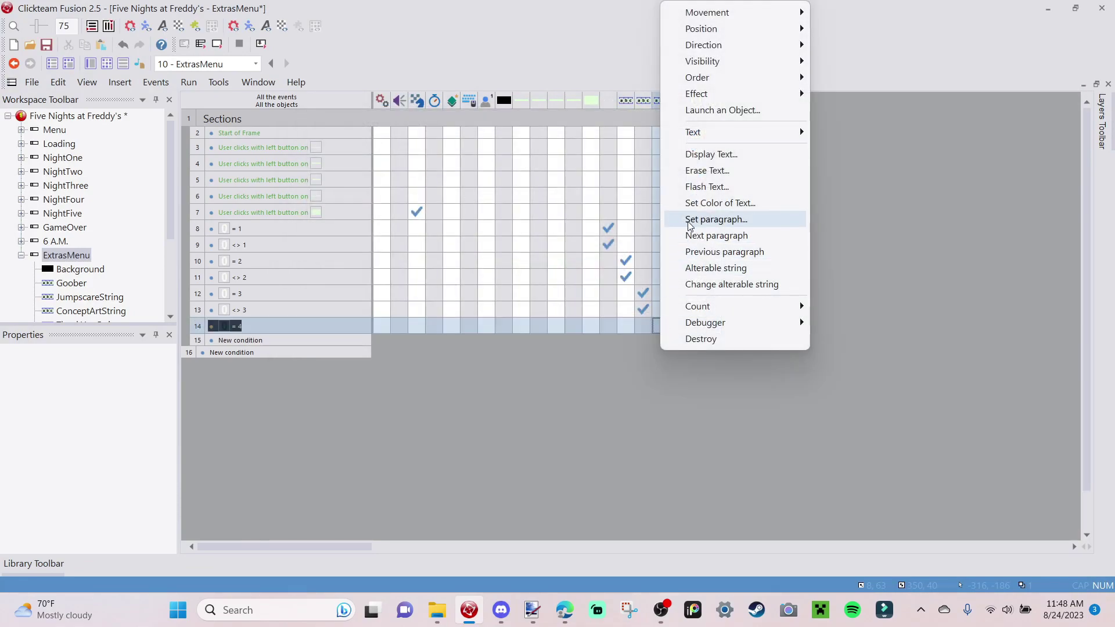
left_click(662, 220)
left_click(546, 216)
left_click(437, 339)
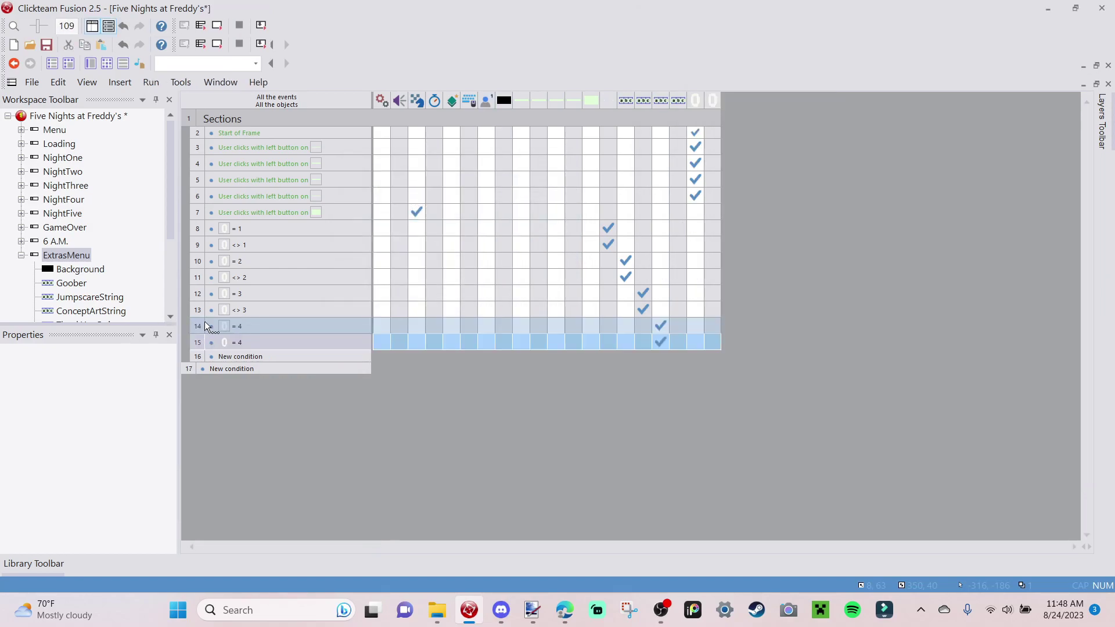
Duplicate the SectionCounter = 4 event and negate the copy's condition in the ExtrasMenu frame's events.
key("ctrl+b")
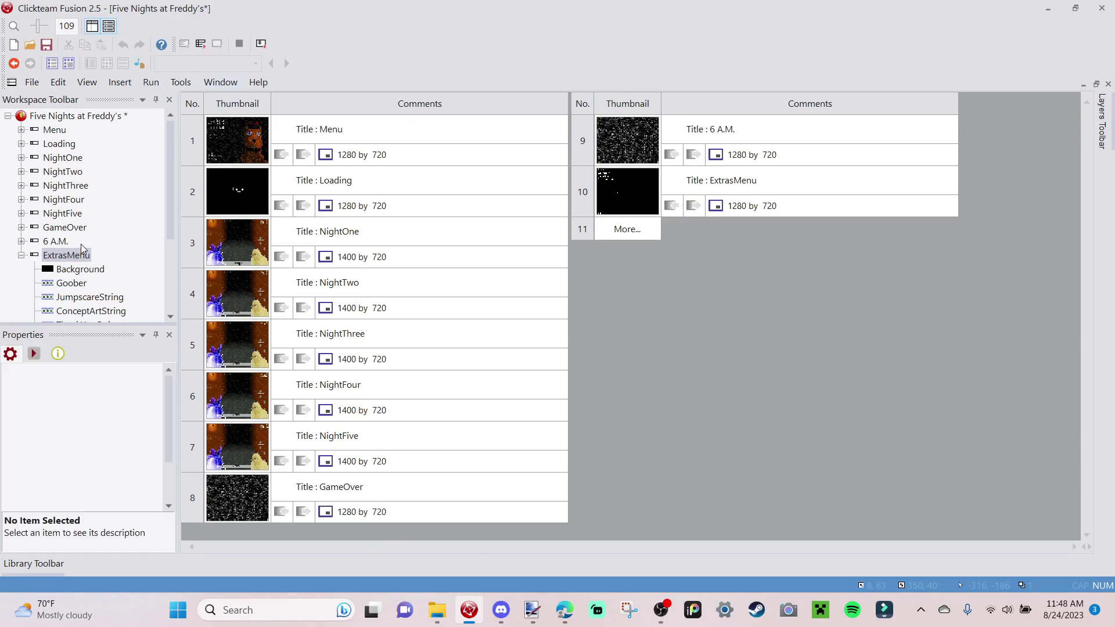
double_click(67, 255)
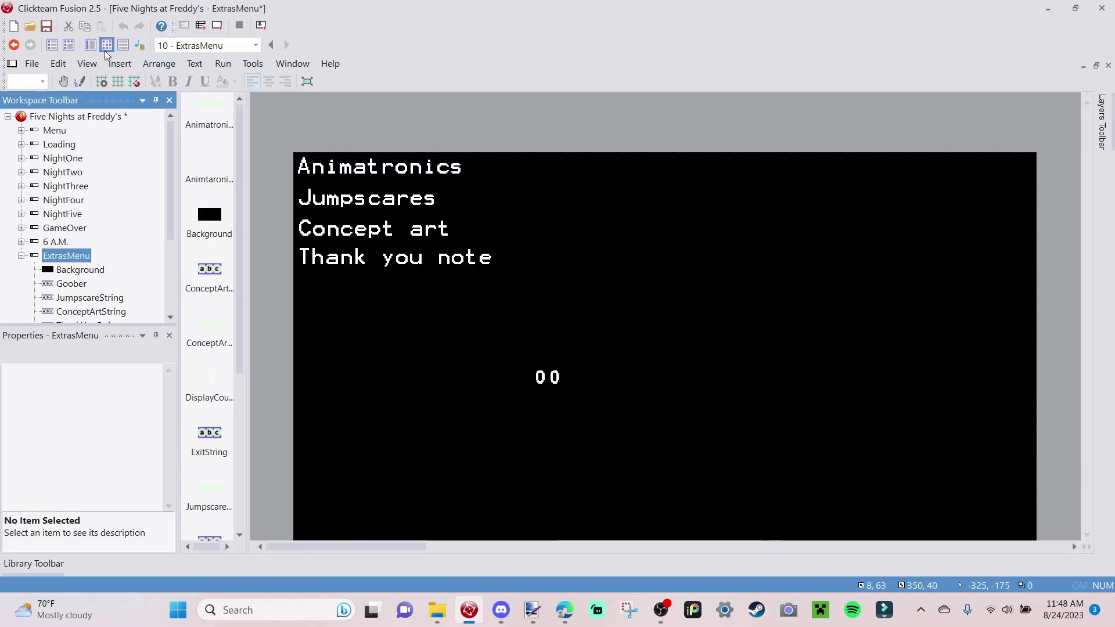
key("ctrl+e")
left_click(267, 342)
right_click(235, 341)
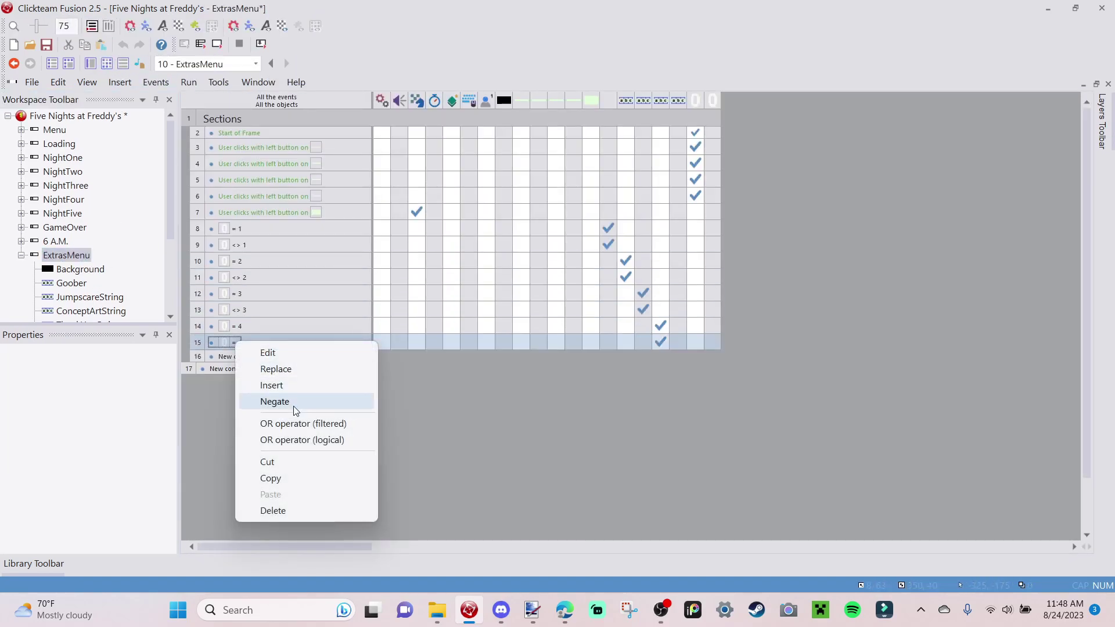
left_click(294, 403)
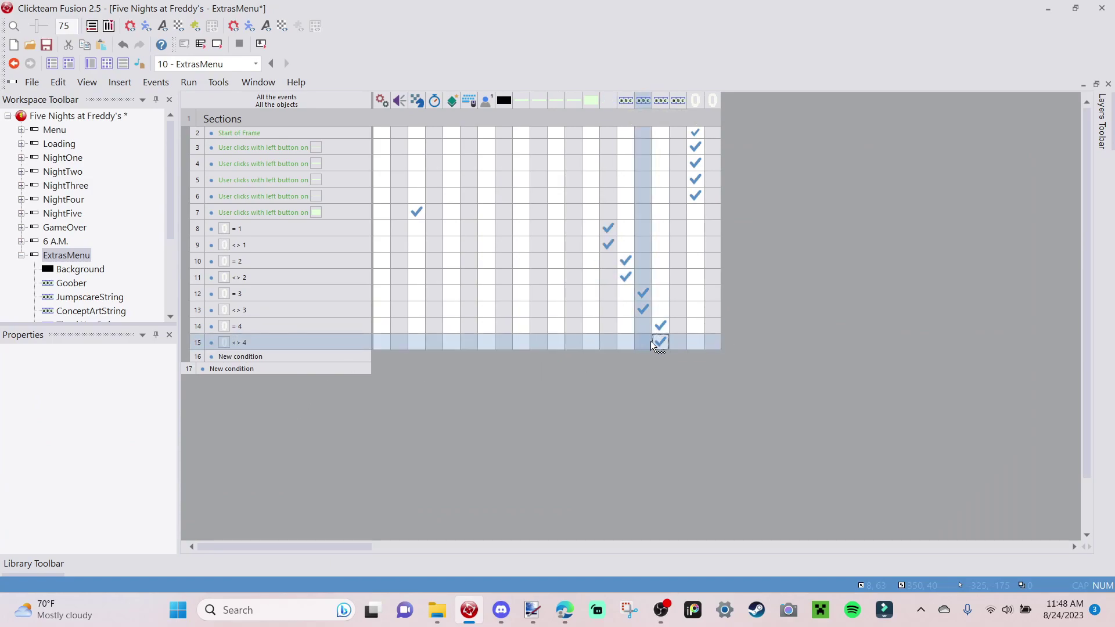
Make the SectionCounter <> 4 event set the Thank you note string to paragraph 1, "Thank you note".
right_click(660, 341)
left_click(779, 362)
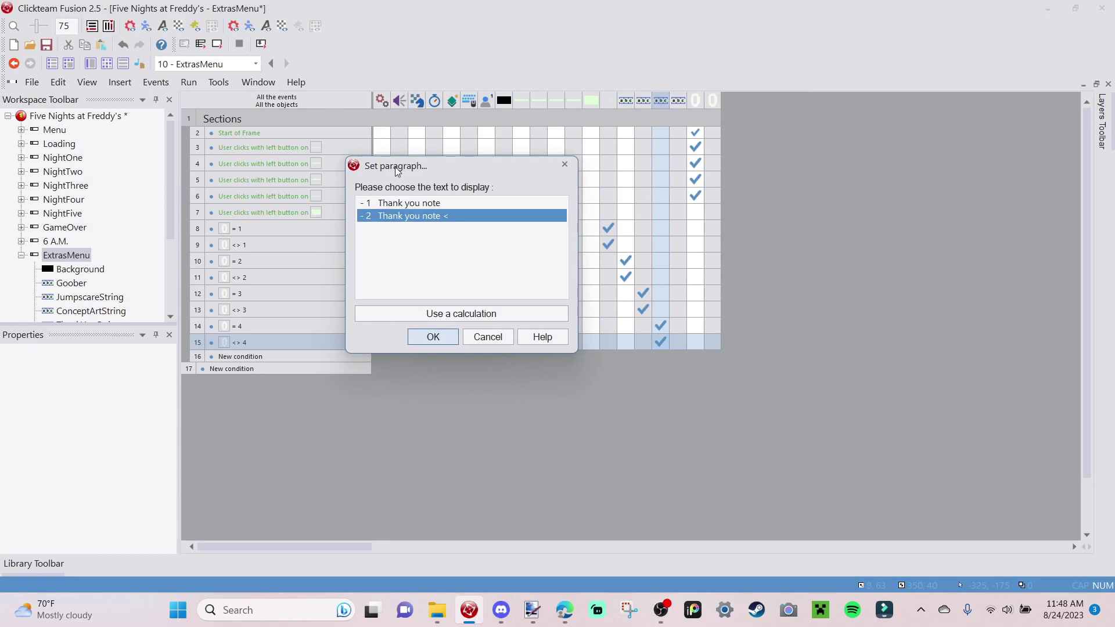
left_click(393, 203)
left_click(434, 337)
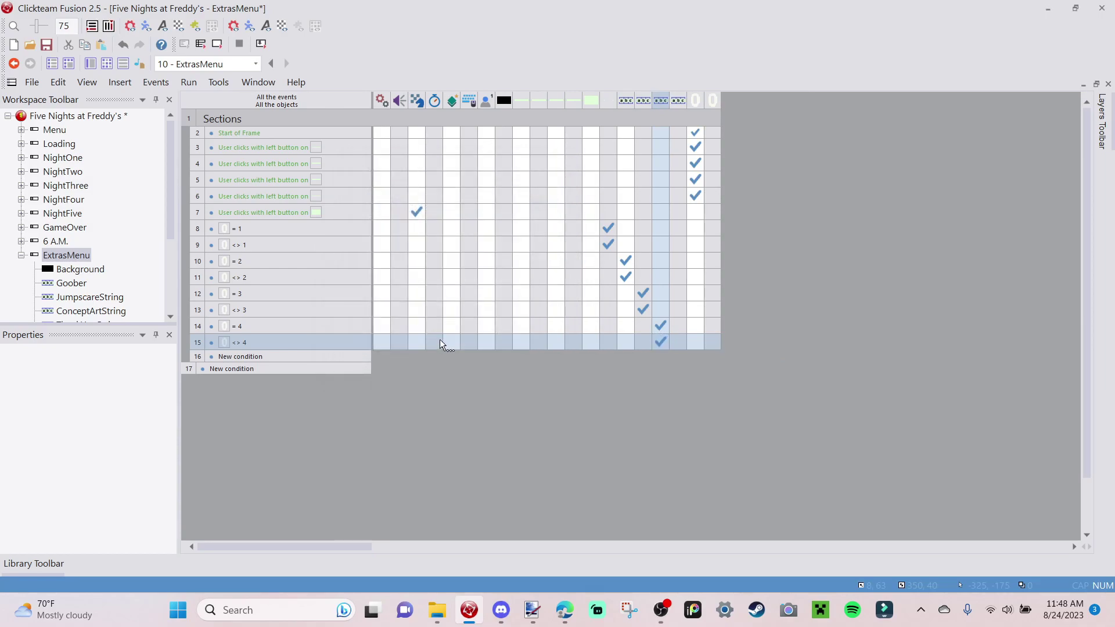
Run the ExtrasMenu frame maximized to check the section markers, and stop the test run.
left_click(221, 44)
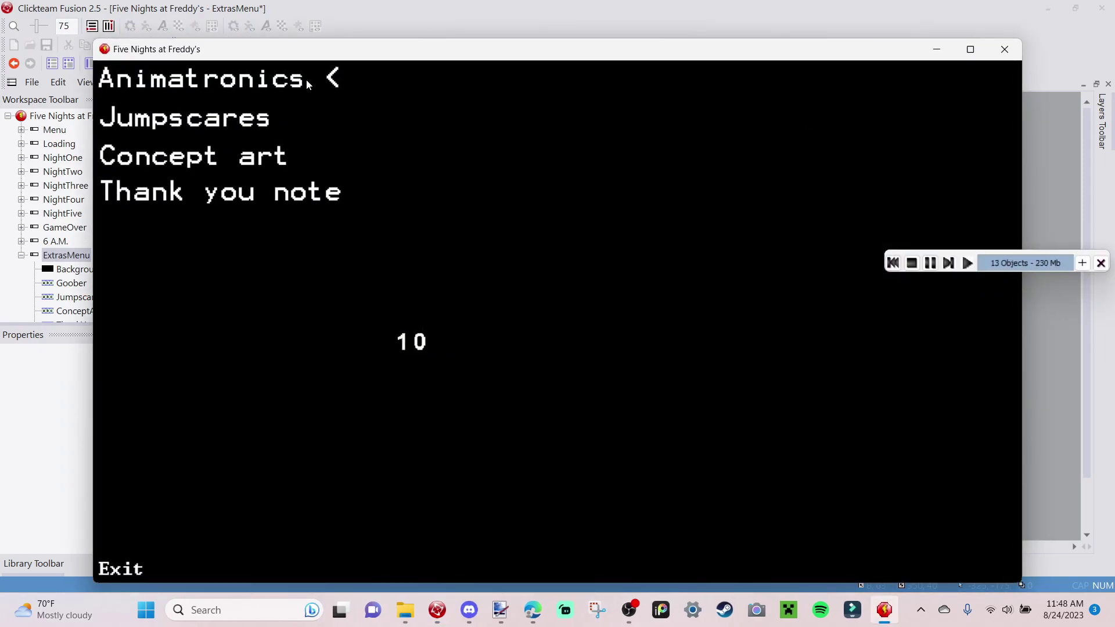
left_click(986, 49)
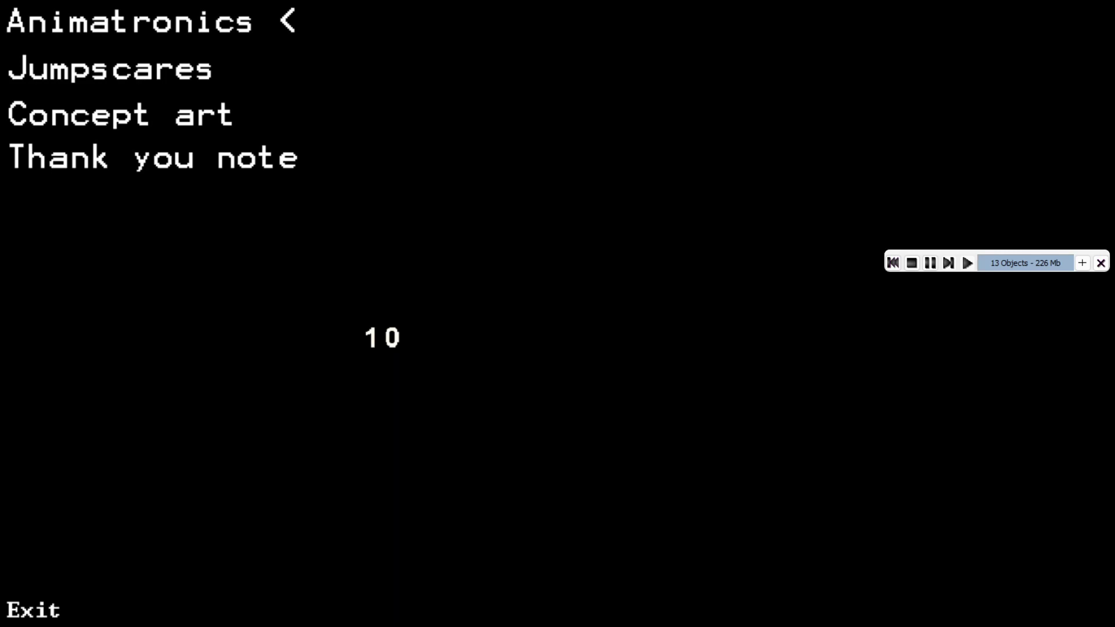
left_click(912, 263)
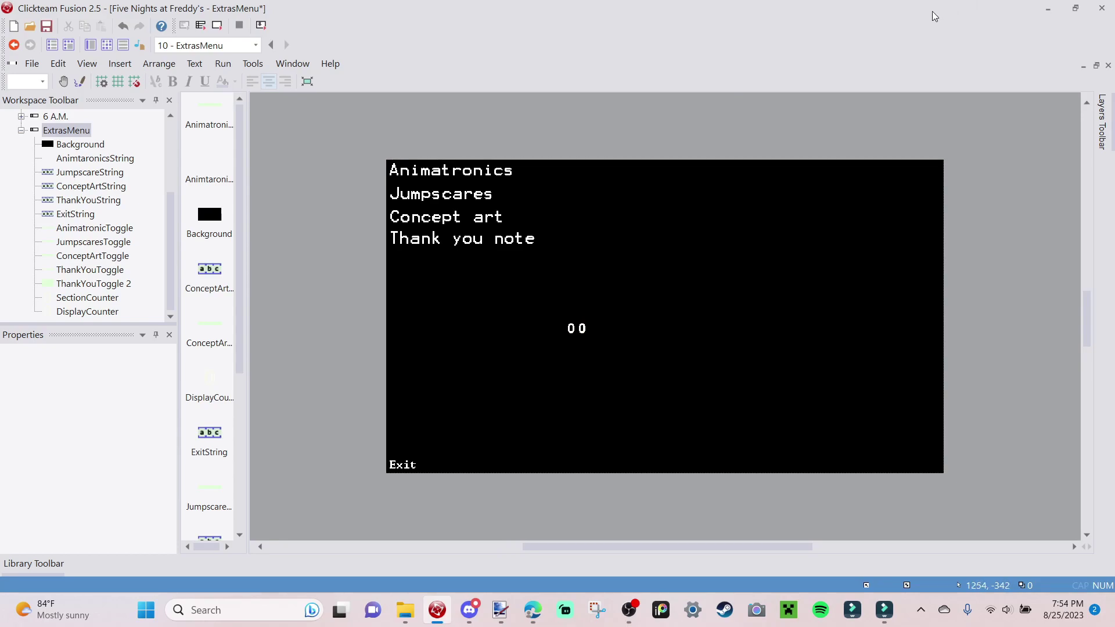
Insert a new Active object near the bottom centre of the ExtrasMenu frame, at about 601, 655.
right_click(719, 273)
left_click(774, 300)
left_click(156, 87)
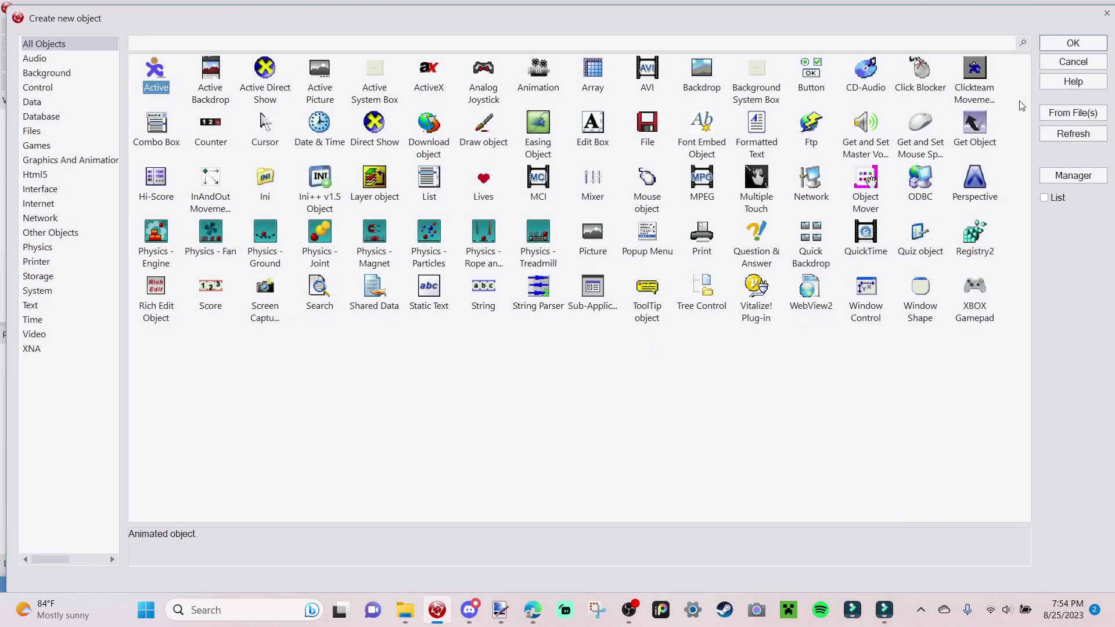
left_click(1058, 47)
left_click(655, 451)
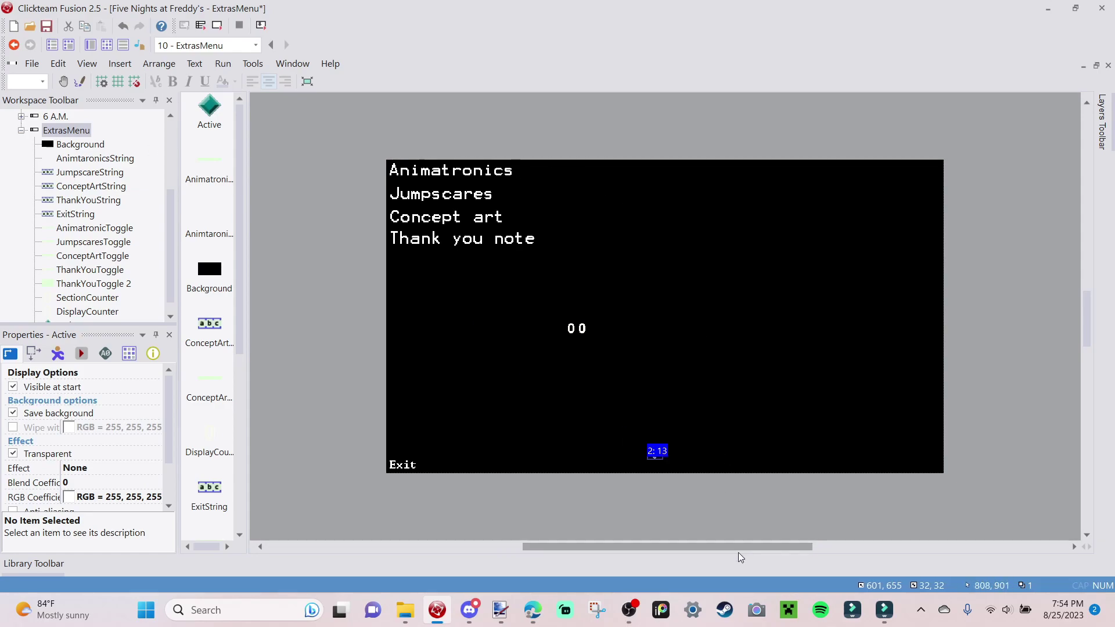
Replace the new Active object's image with the Arrow file from Clickteam Tutorial Assets, keeping the default import options.
left_click(651, 455)
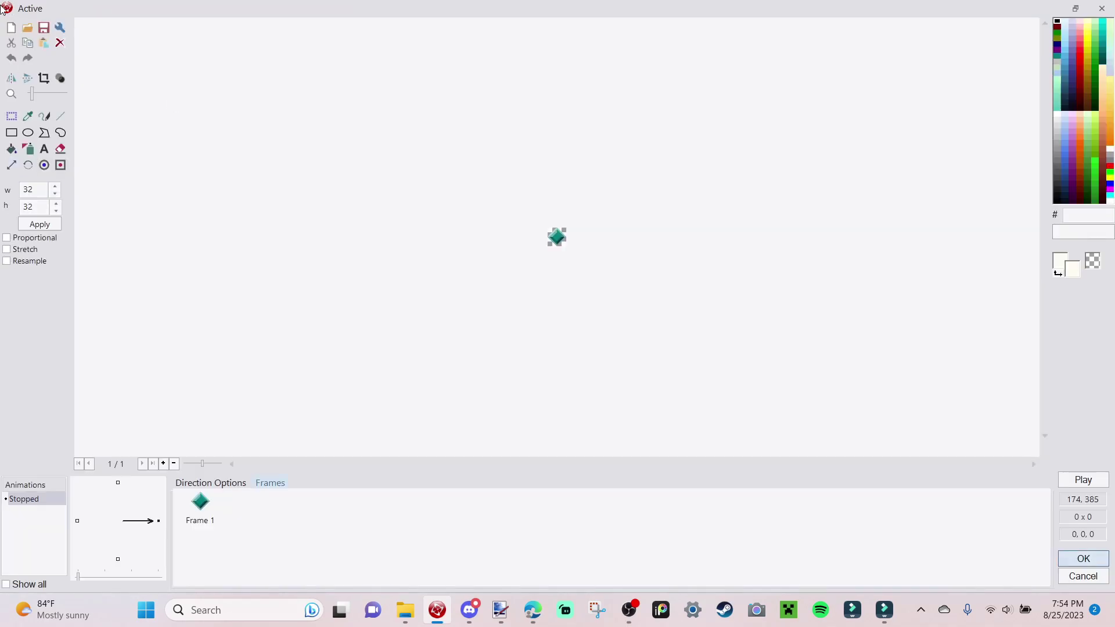
left_click(28, 27)
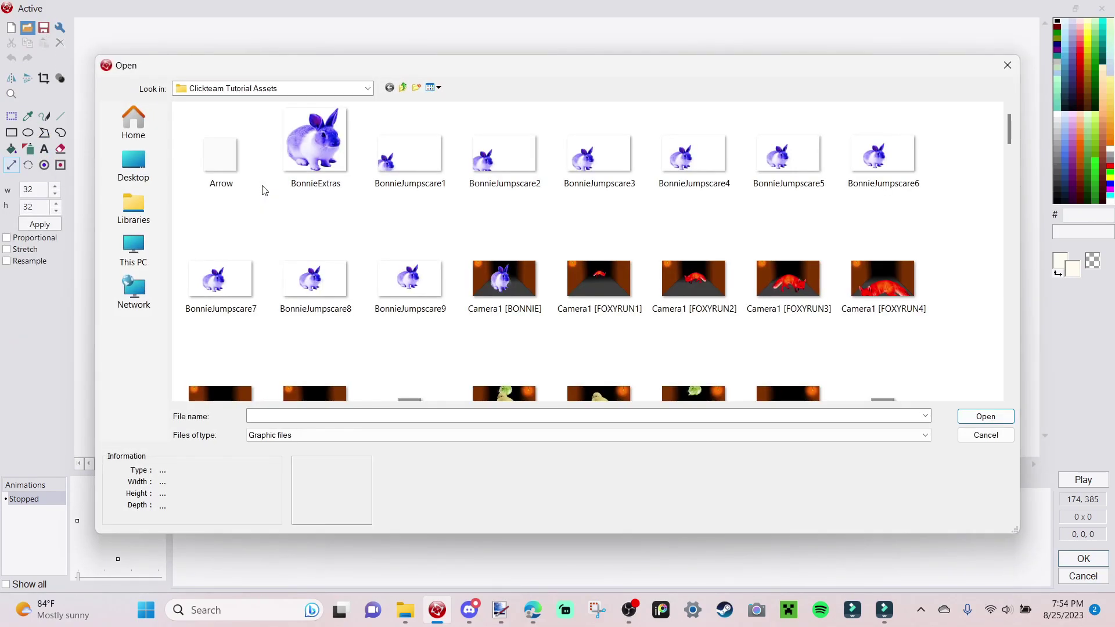
left_click(221, 154)
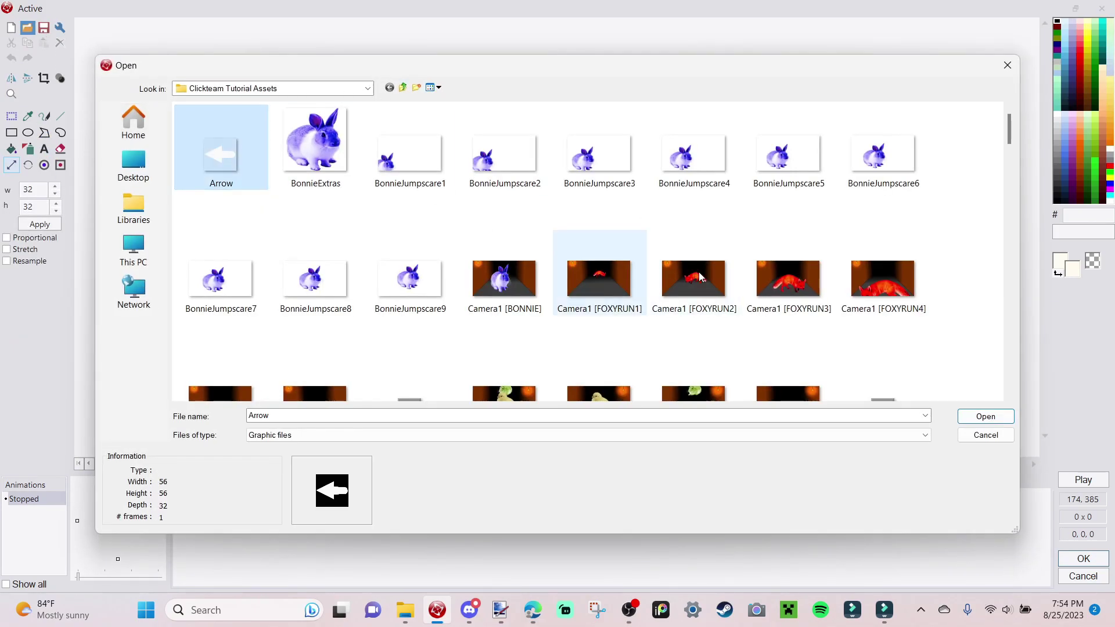
left_click(961, 416)
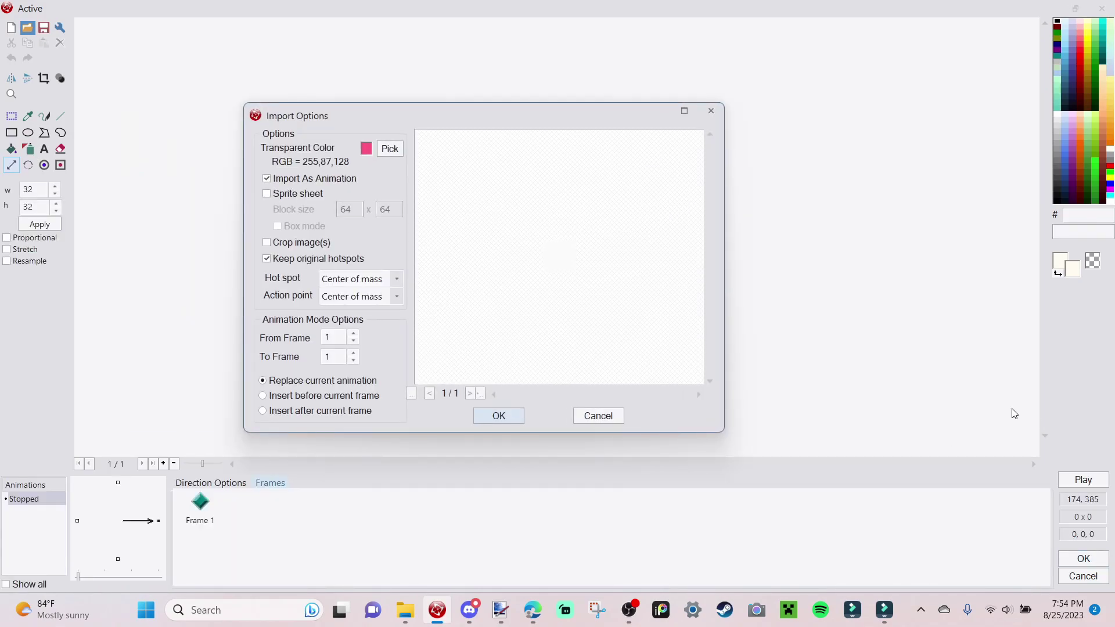
key("Return")
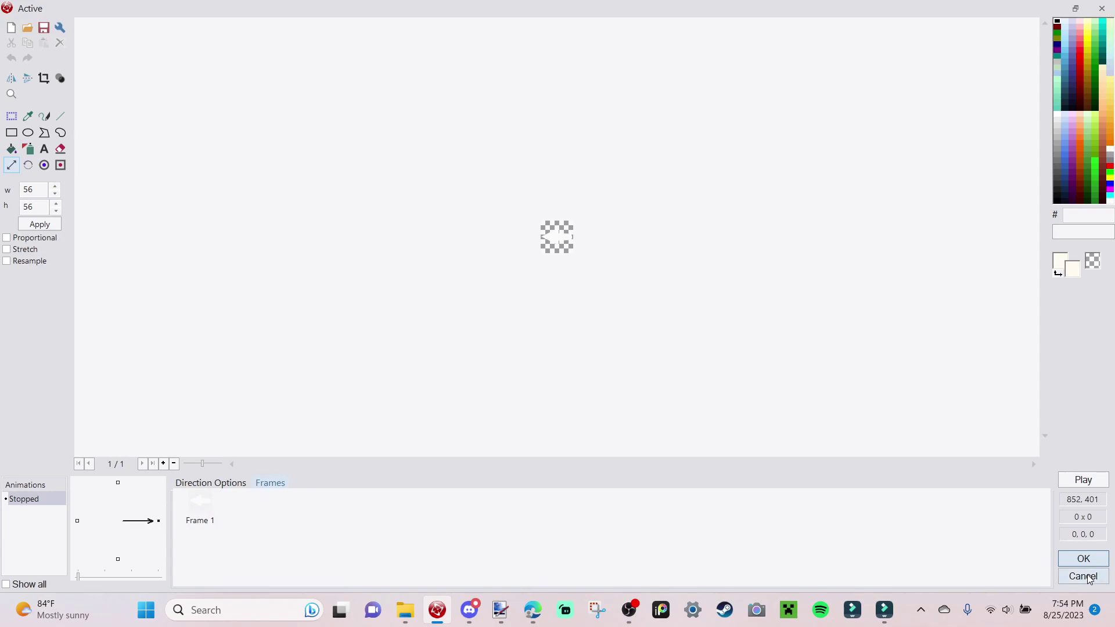
left_click(1084, 558)
Move the arrow object to about 418, 655 and rename it LeftArrow.
left_click_drag(659, 459, 580, 467)
right_click(579, 467)
left_click(625, 200)
type("LeftArro")
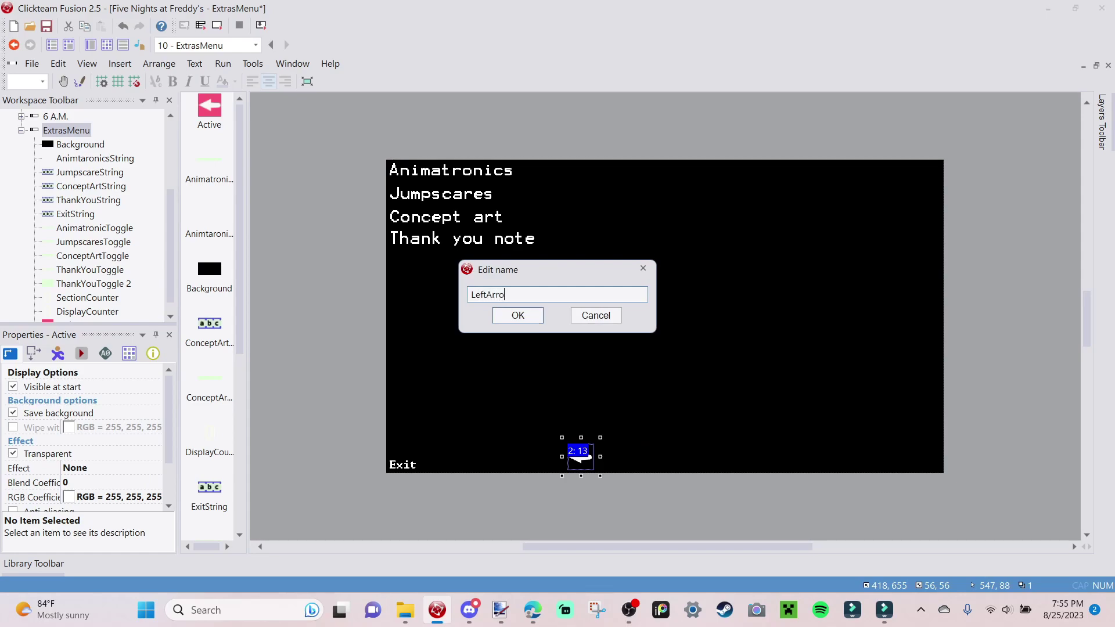
type("w")
key("Return")
Clone the LeftArrow object and place the copy near the frame's bottom-right, at about 1098, 660.
right_click(582, 462)
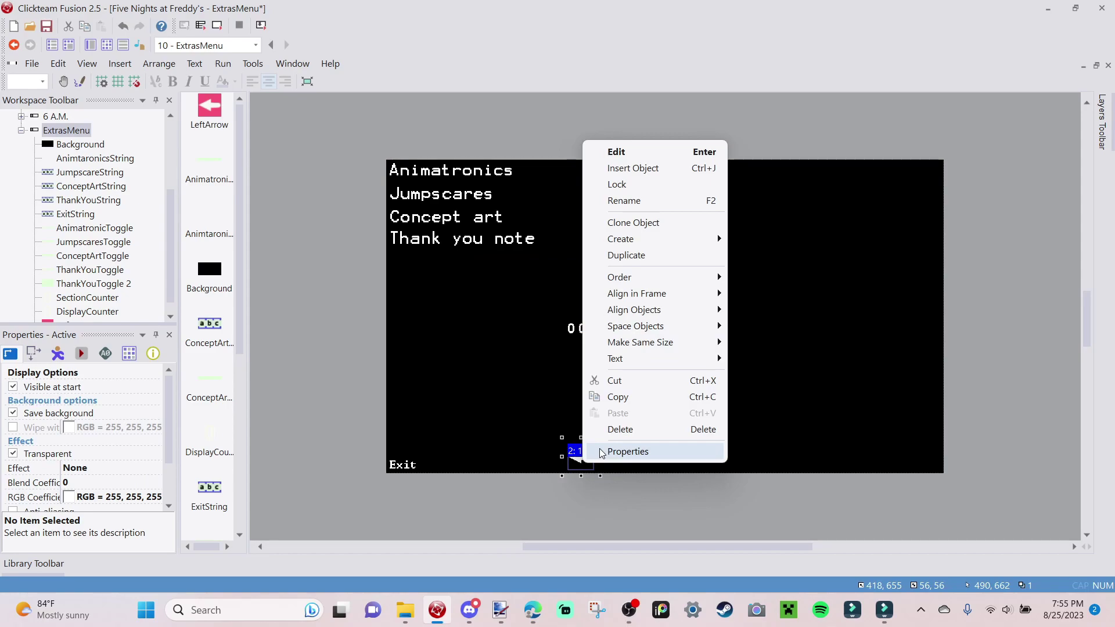
left_click(524, 263)
left_click(527, 232)
left_click(584, 492)
left_click_drag(584, 497, 878, 465)
Rename the cloned arrow object as RightArrow.
right_click(878, 463)
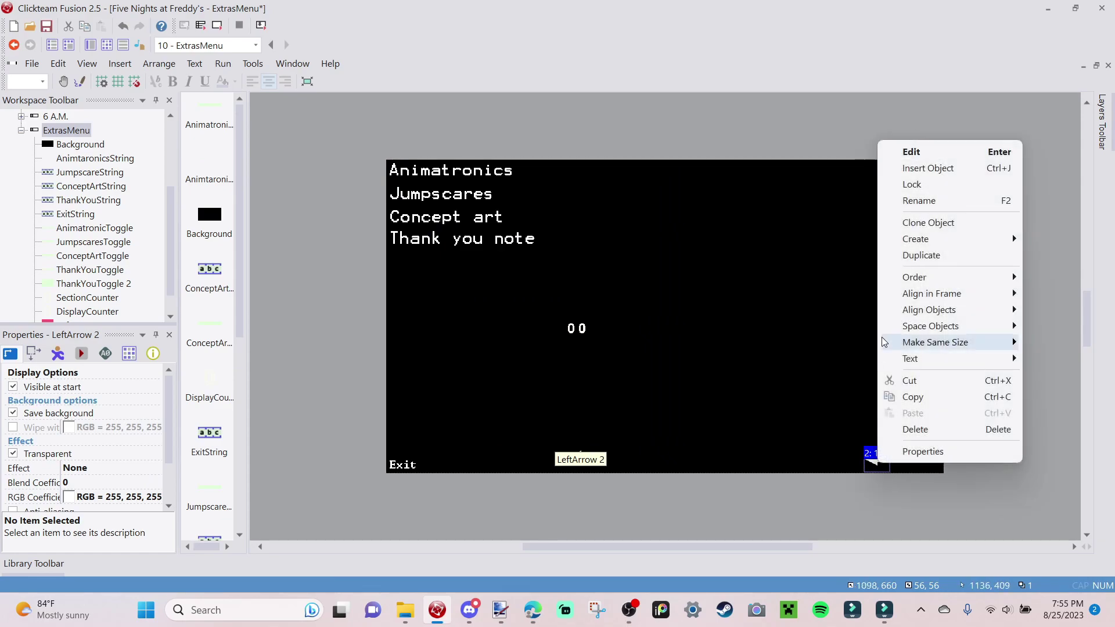
left_click(952, 201)
type("RE")
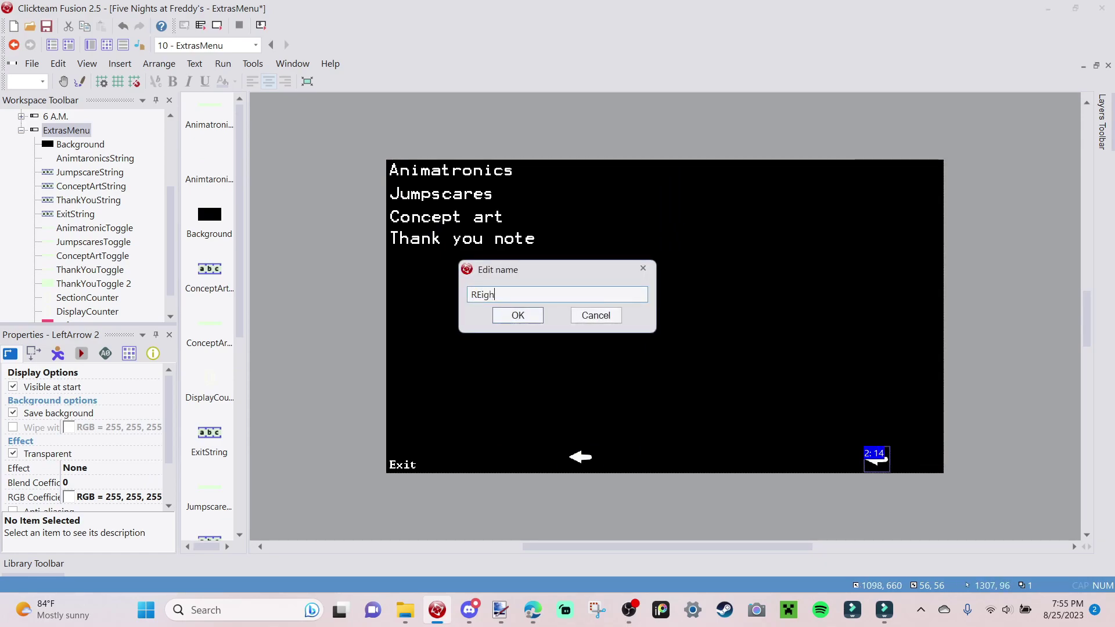
type("ig")
key("BackSpace")
key("BackSpace")
key("Return")
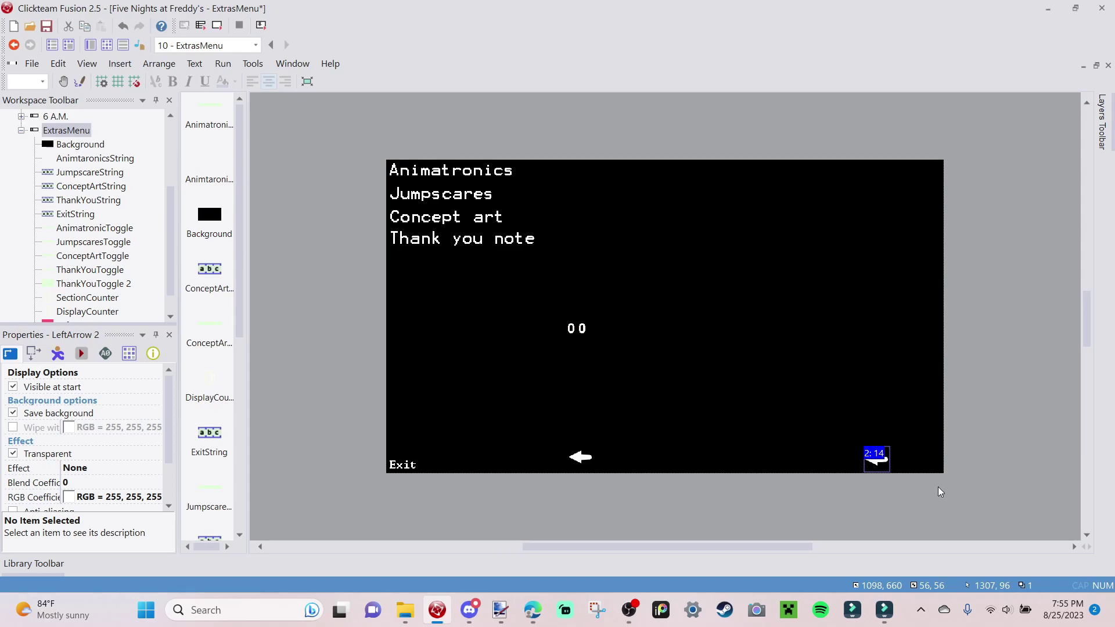
Flip the RightArrow object's image horizontally so that it points right, and keep the edited image.
double_click(877, 458)
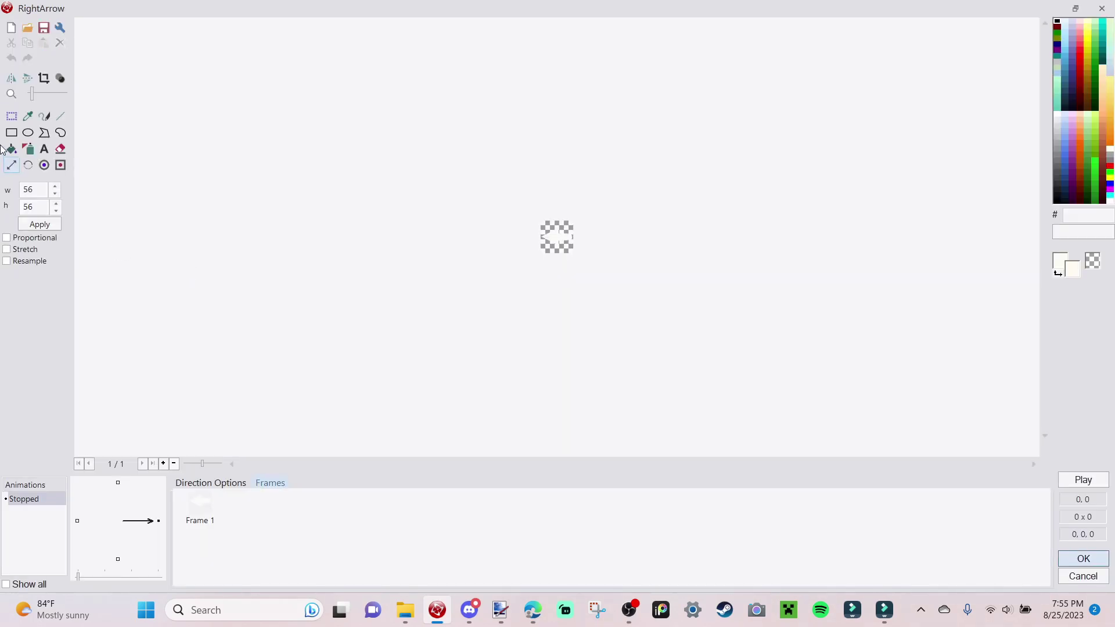
left_click(11, 78)
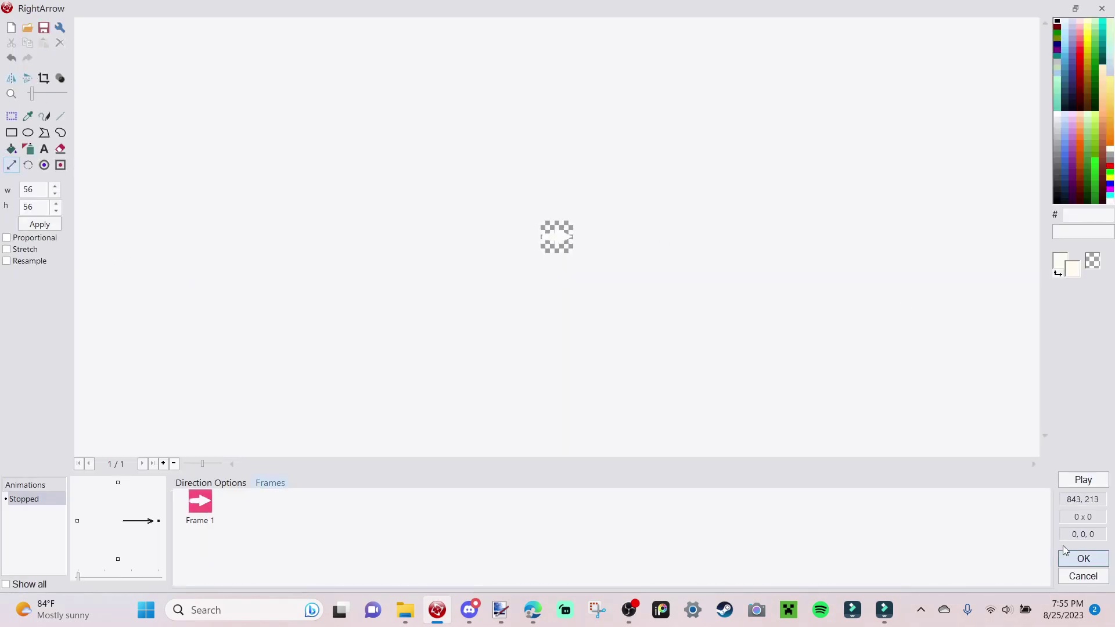
left_click(1084, 559)
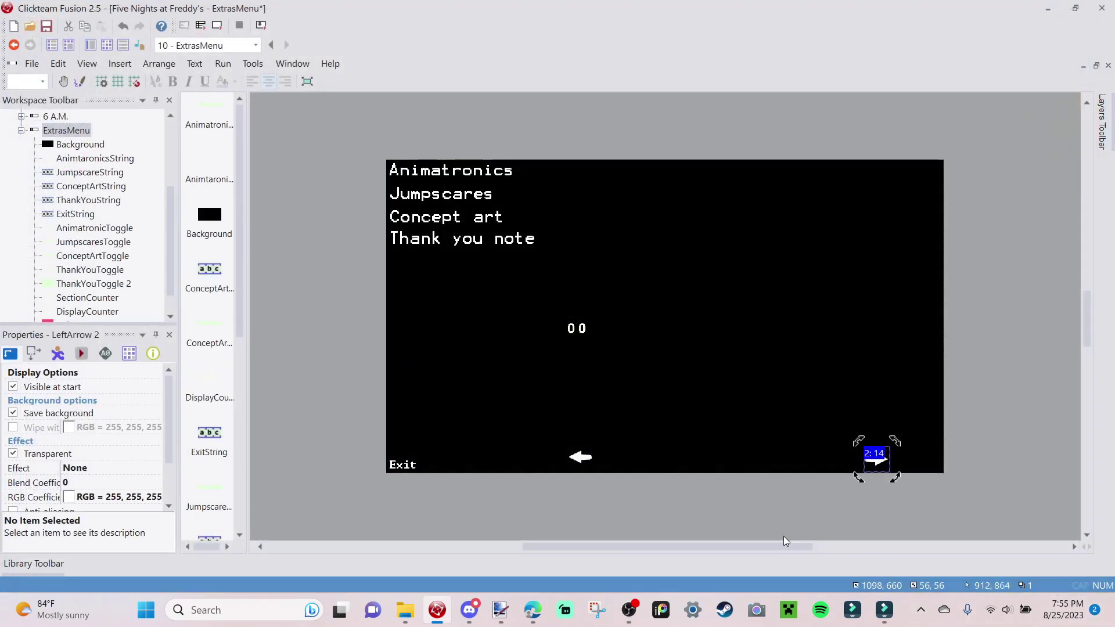
left_click(841, 525)
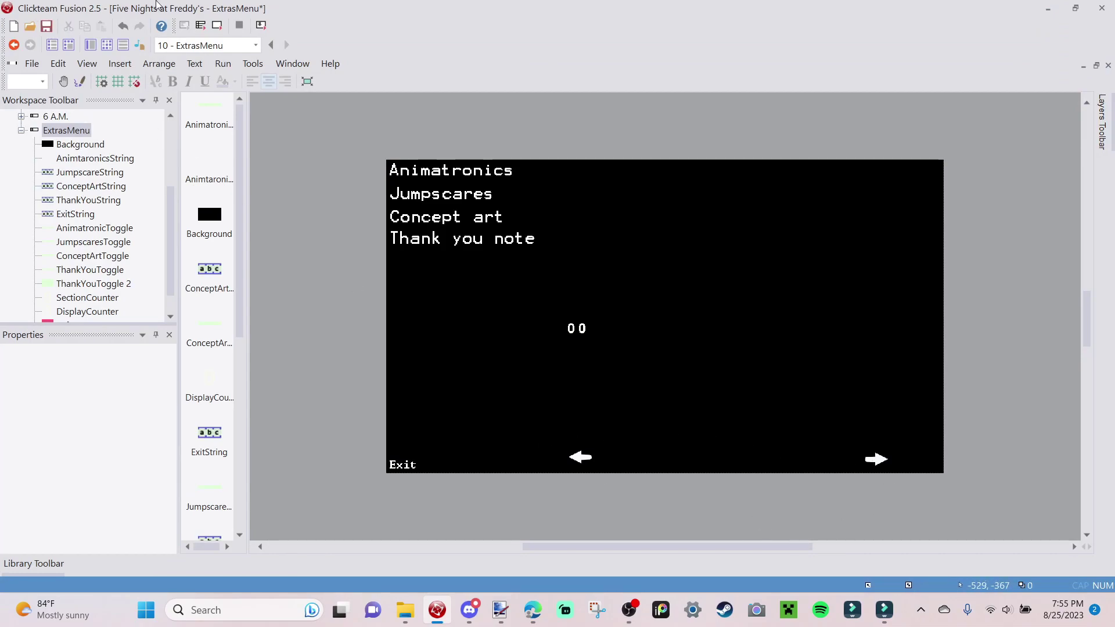
Test-run the frame to check the arrows, and move RightArrow to the frame's bottom-right corner at about 1219, 659.
left_click(216, 25)
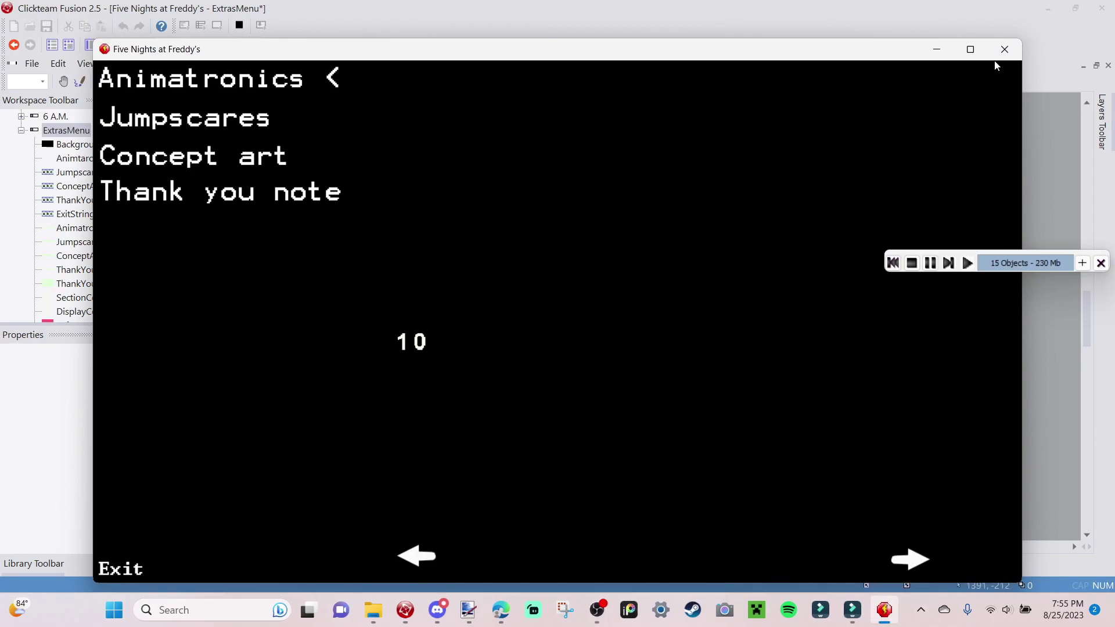
left_click(1004, 49)
left_click(875, 459)
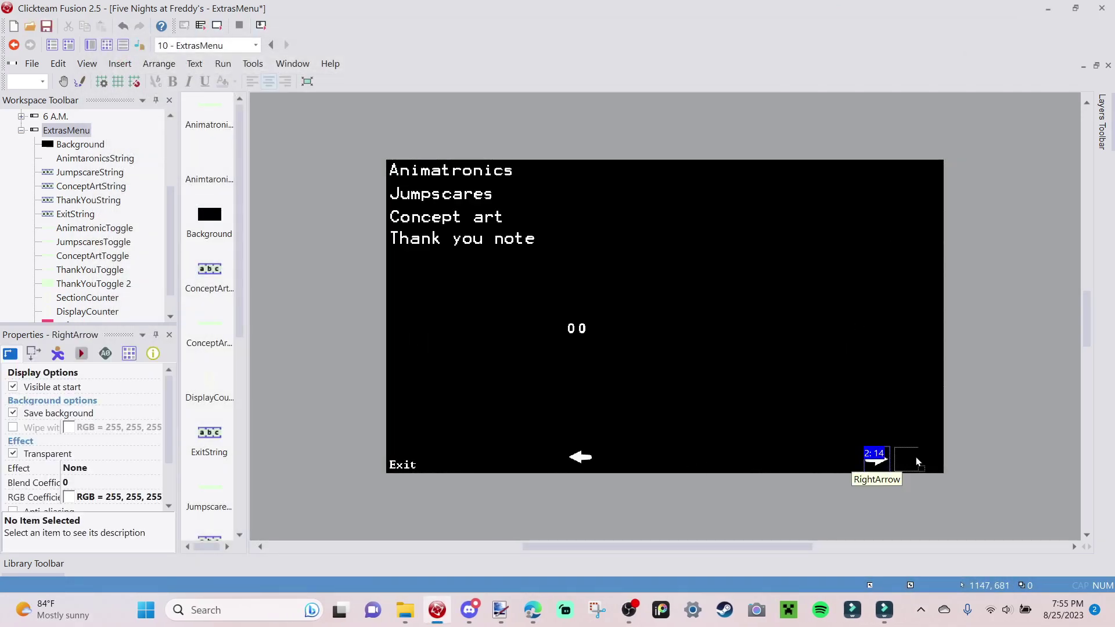
left_click_drag(936, 463, 937, 462)
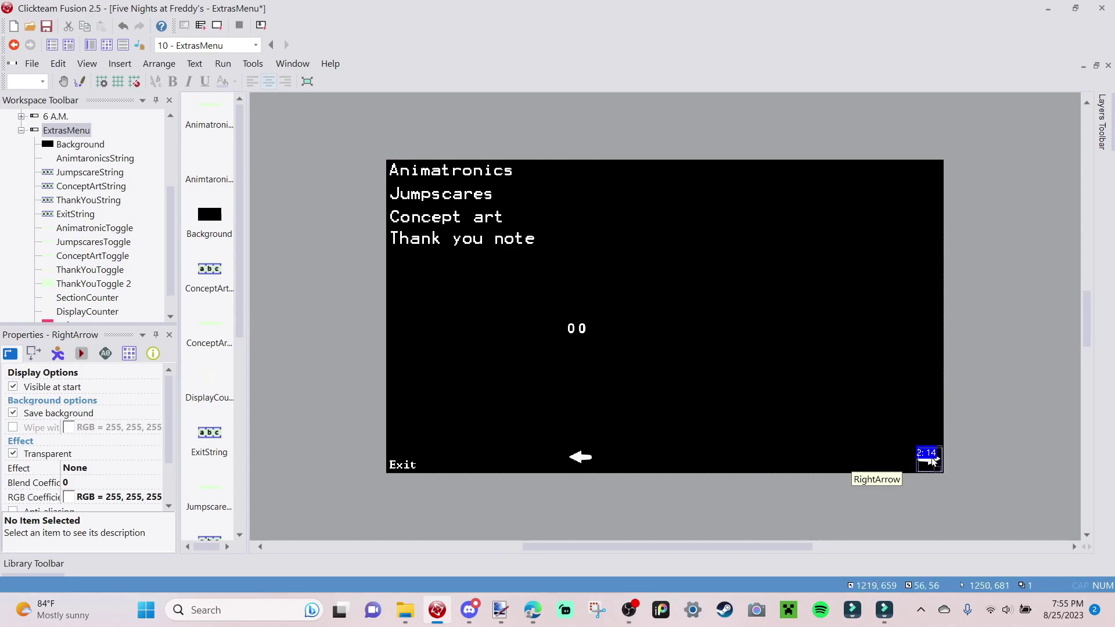
Move LeftArrow directly beside RightArrow, to about 1155, 658, and nudge it slightly down and to the right.
left_click_drag(580, 458, 905, 463)
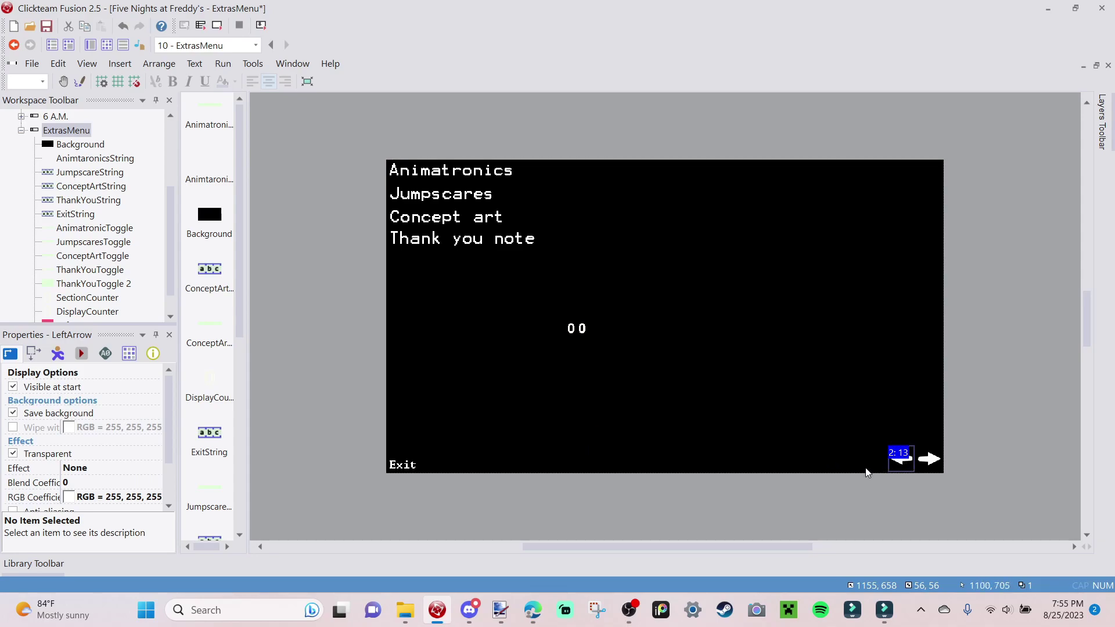
key("Down")
key("Down")
key("Down")
key("Right")
key("Right")
key("Right")
key("Right")
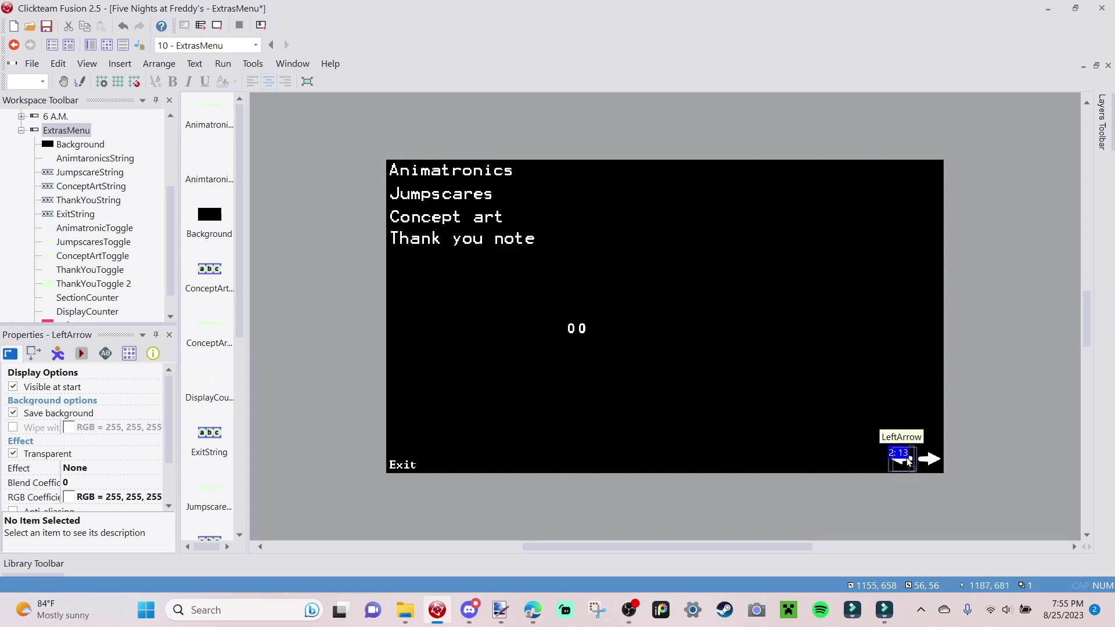
left_click(874, 503)
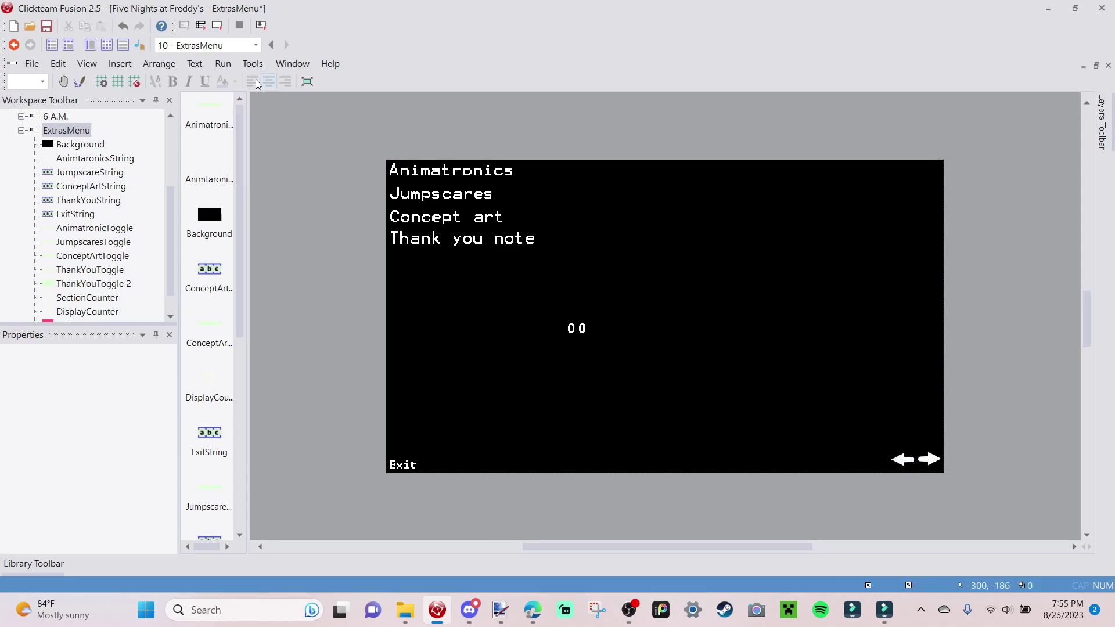
Shift RightArrow slightly to about 1224, 662 to line it up with LeftArrow.
left_click(938, 462)
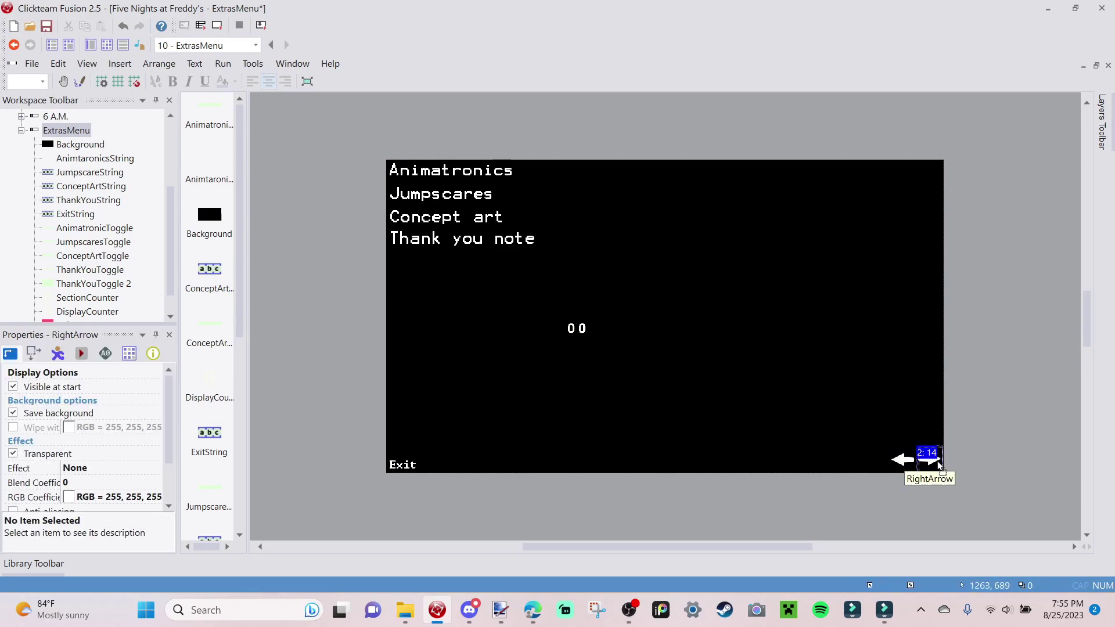
left_click_drag(938, 462, 937, 462)
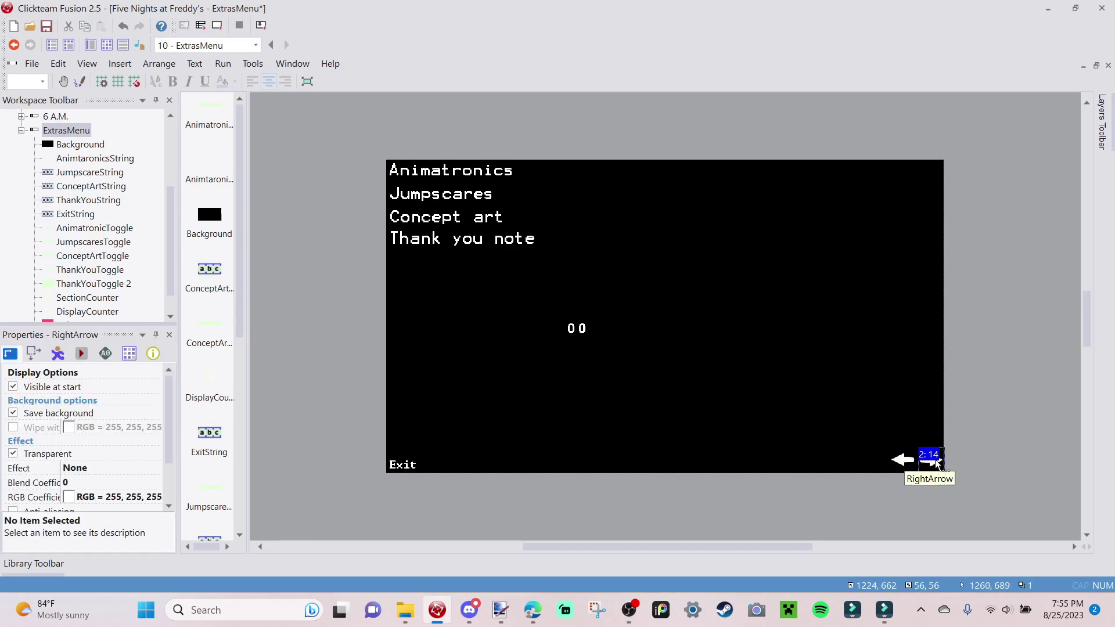
left_click(854, 493)
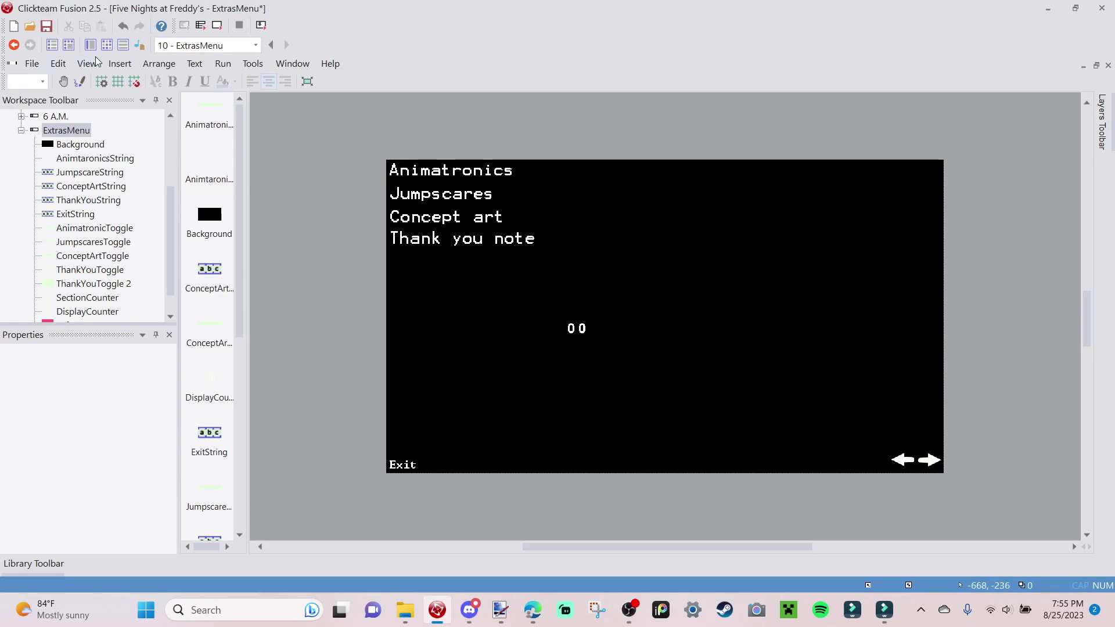
Test-run the ExtrasMenu frame to check the arrow placement and both counters, selecting the Jumpscares section, and end the run.
left_click(216, 25)
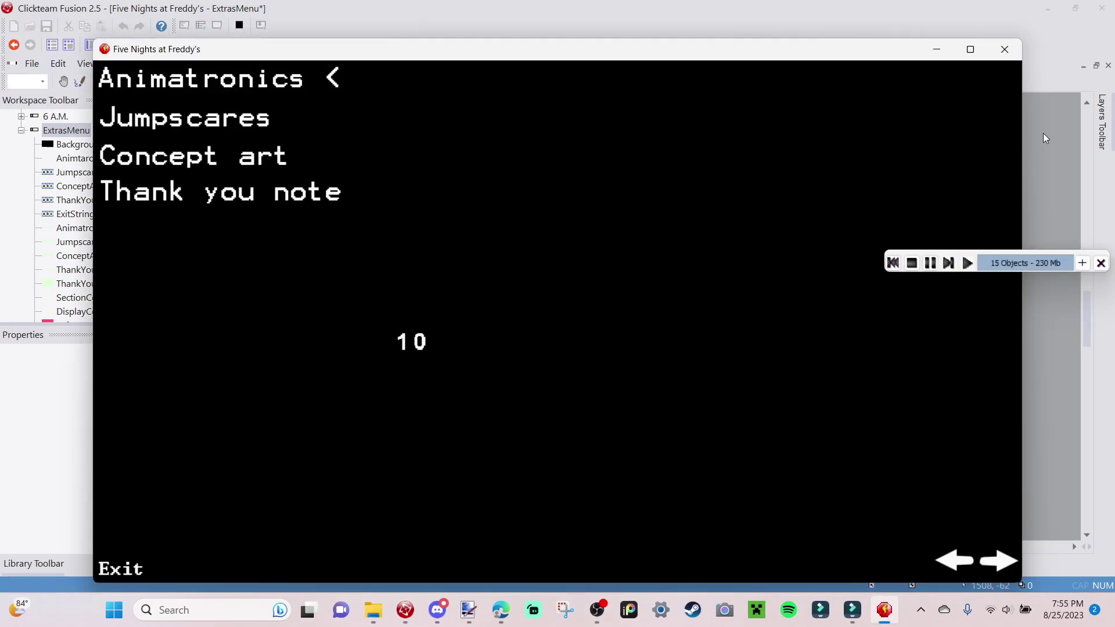
left_click(1005, 46)
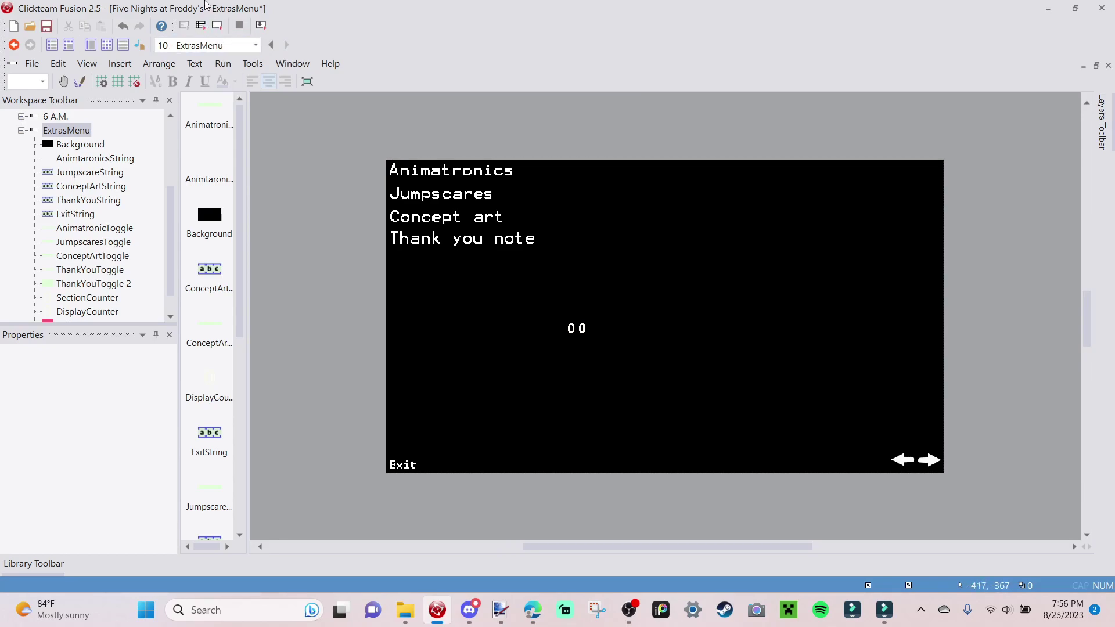
left_click(217, 26)
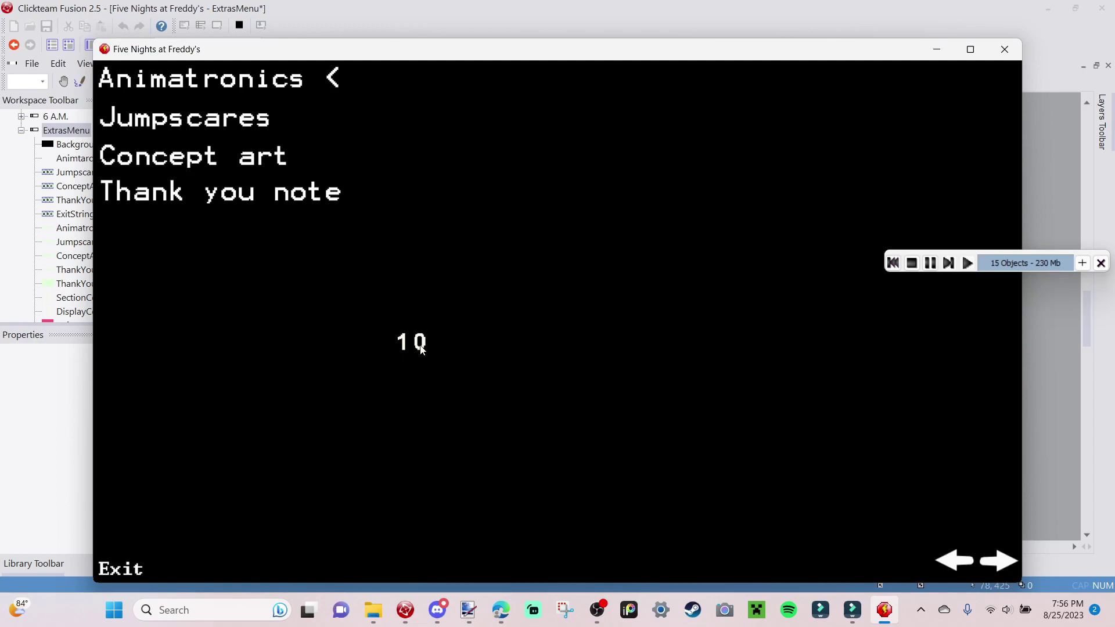
left_click(248, 111)
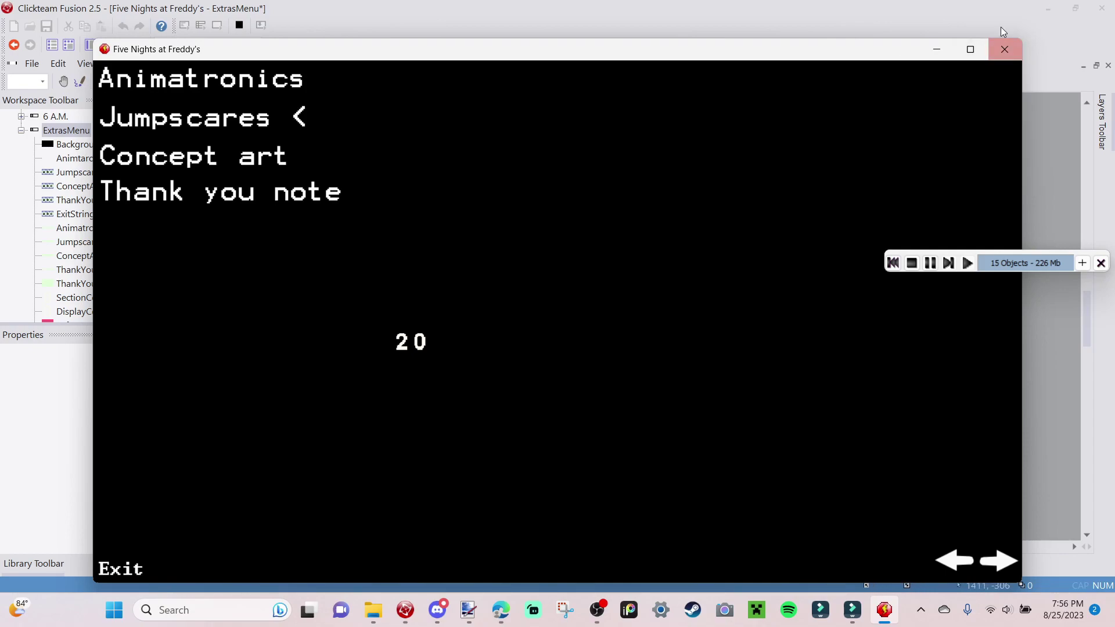
left_click(1008, 48)
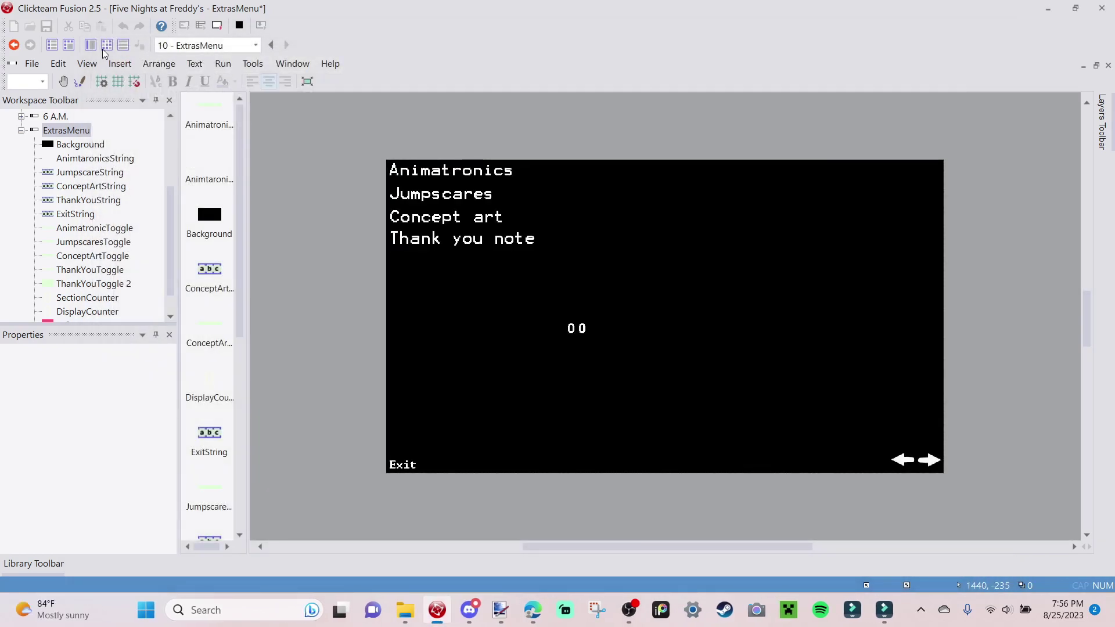
In the frame's event editor, insert a new event group titled DisplayOptions below the Sections group.
left_click(106, 47)
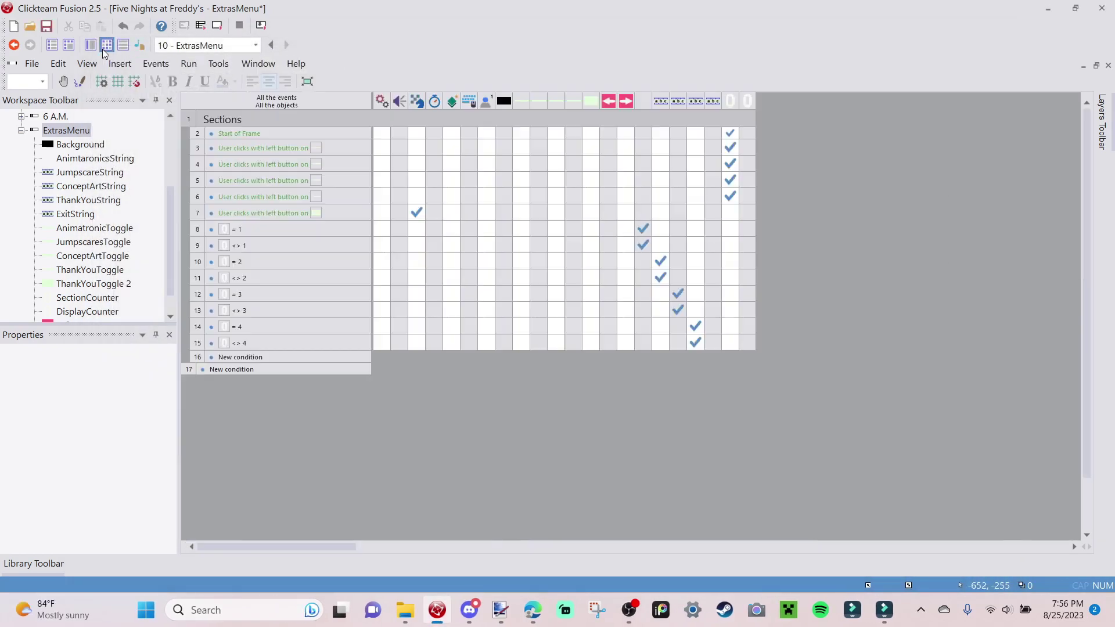
right_click(188, 369)
mouse_move(371, 412)
left_click(476, 447)
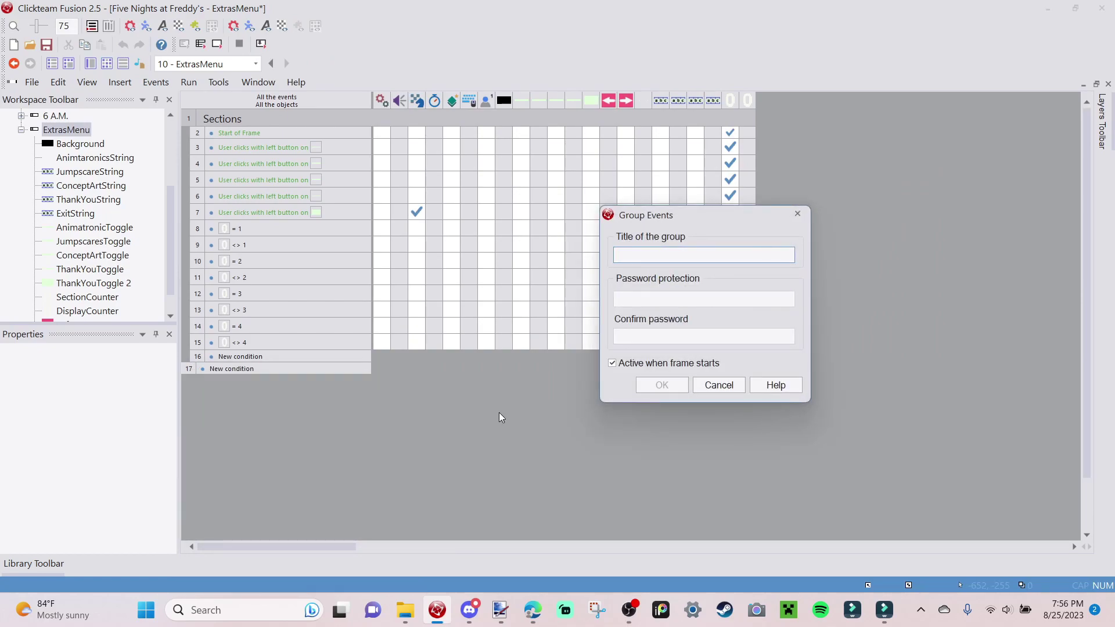
type("DisplayOptions")
key("Return")
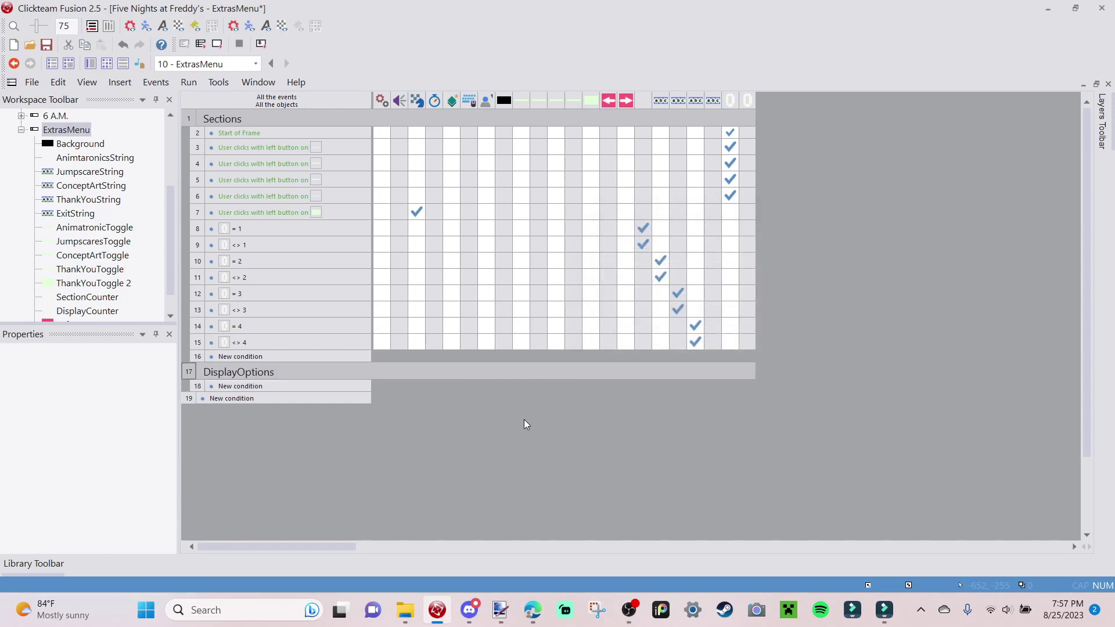
Add a condition to the DisplayOptions group for the user clicking with the left button on LeftArrow.
double_click(251, 386)
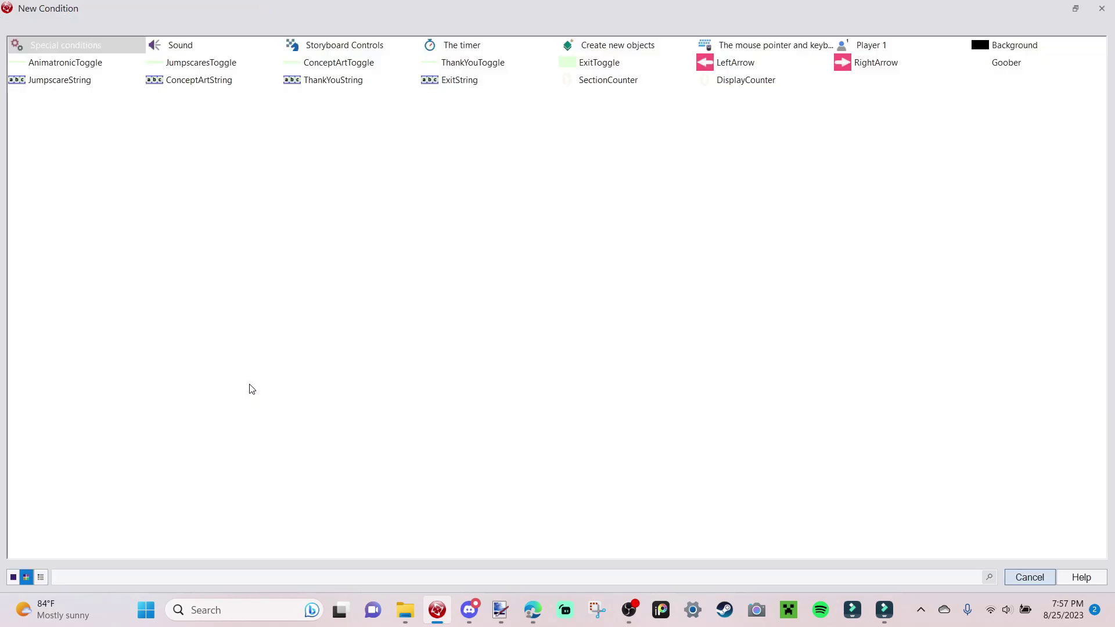
left_click(794, 45)
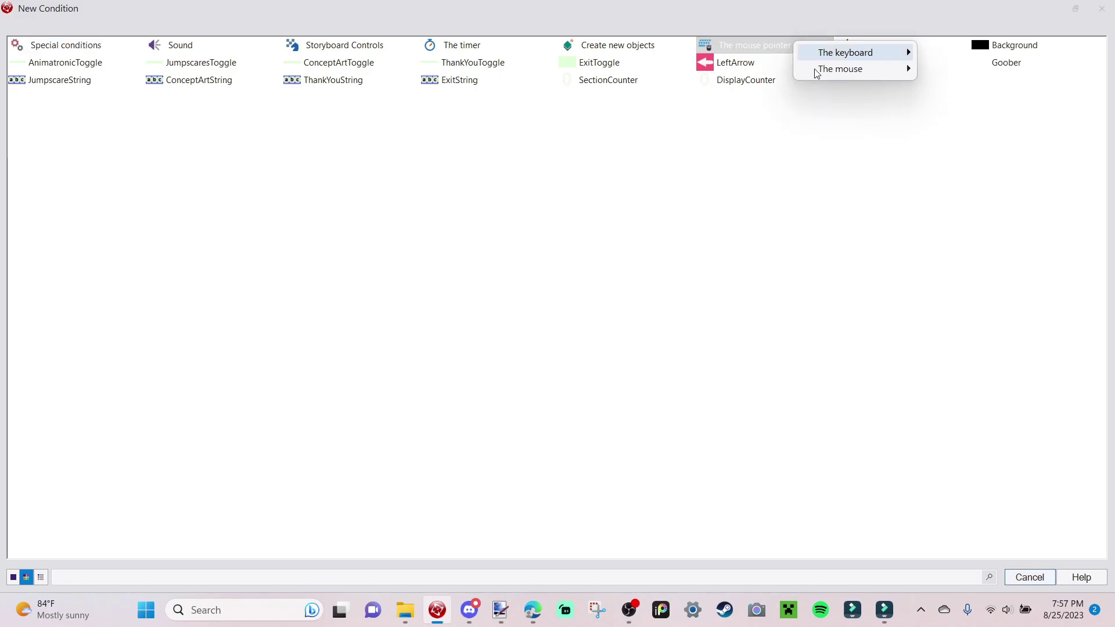
mouse_move(827, 72)
left_click(672, 158)
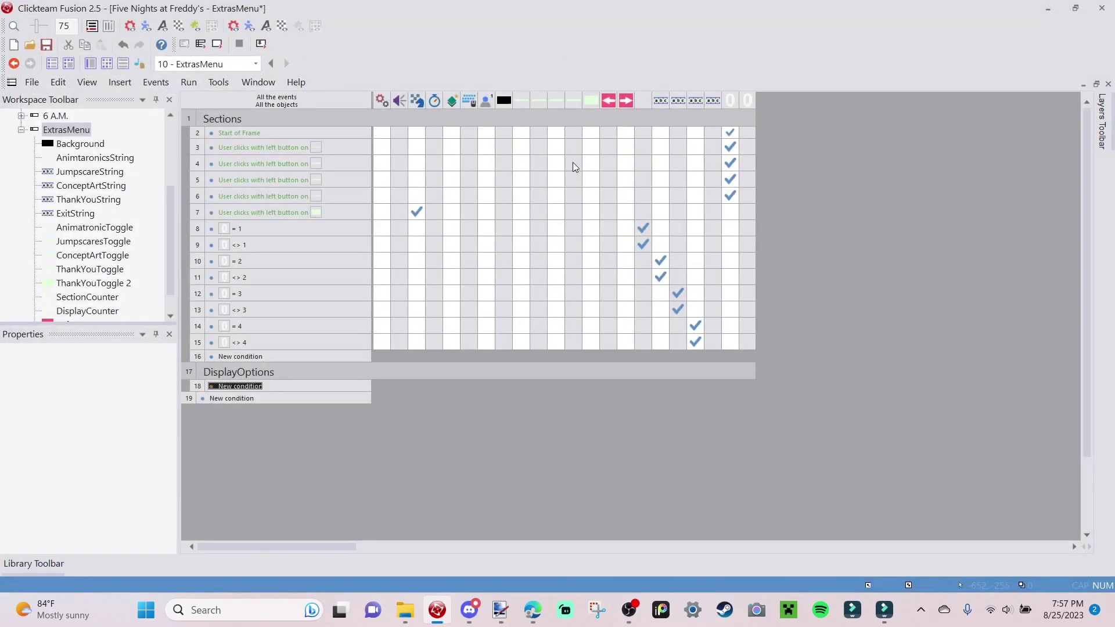
left_click(79, 200)
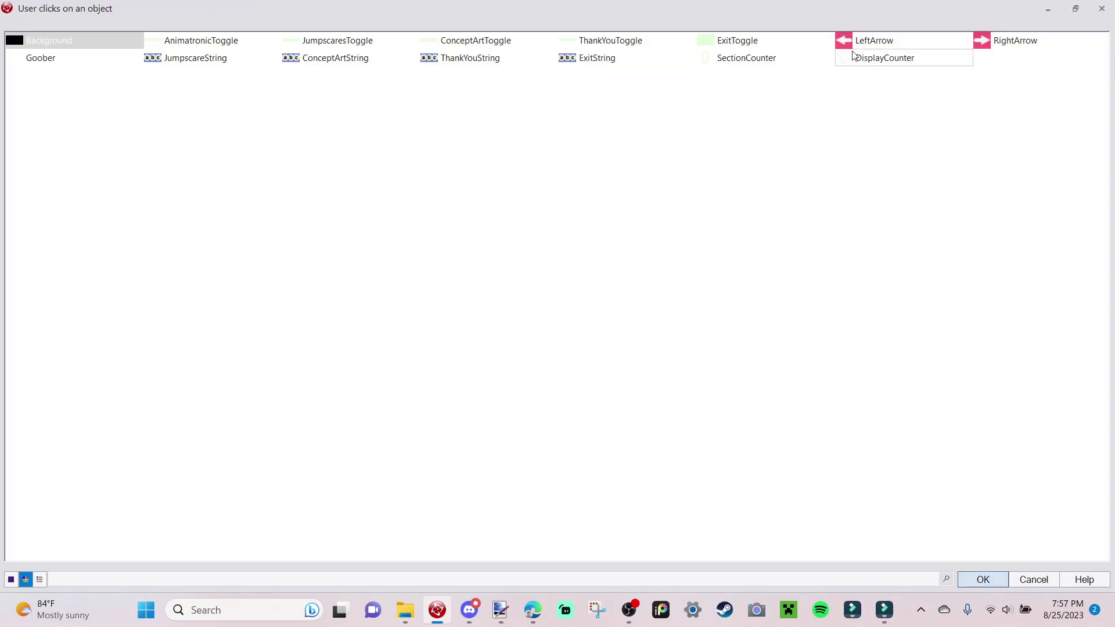
left_click(869, 42)
left_click(977, 579)
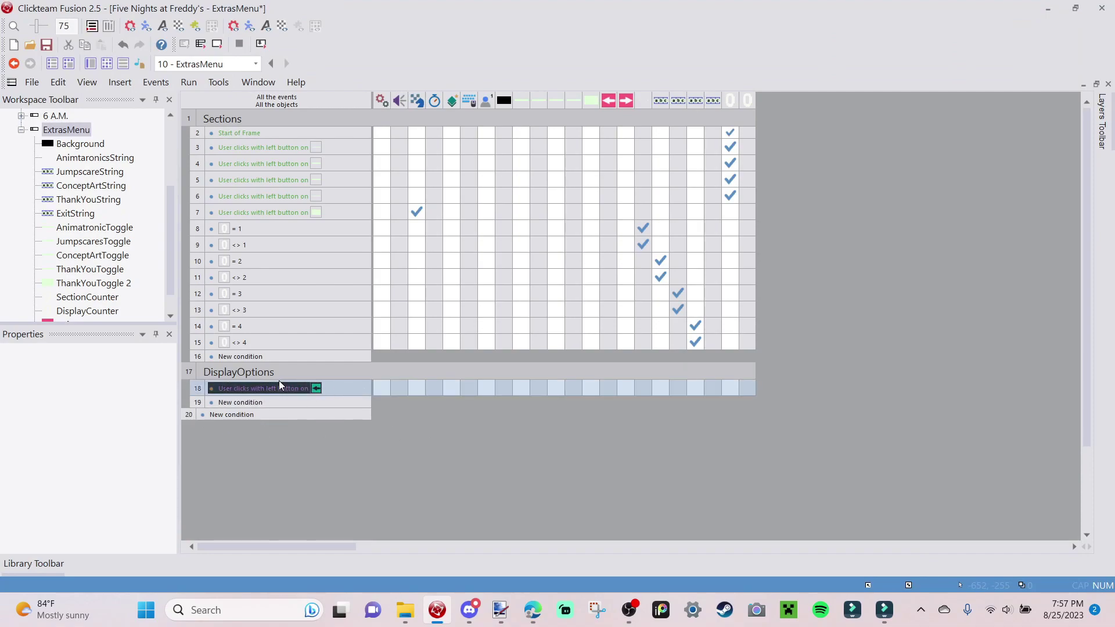
Add a Subtract from Counter action for DisplayCounter to the LeftArrow click event.
left_click(743, 387)
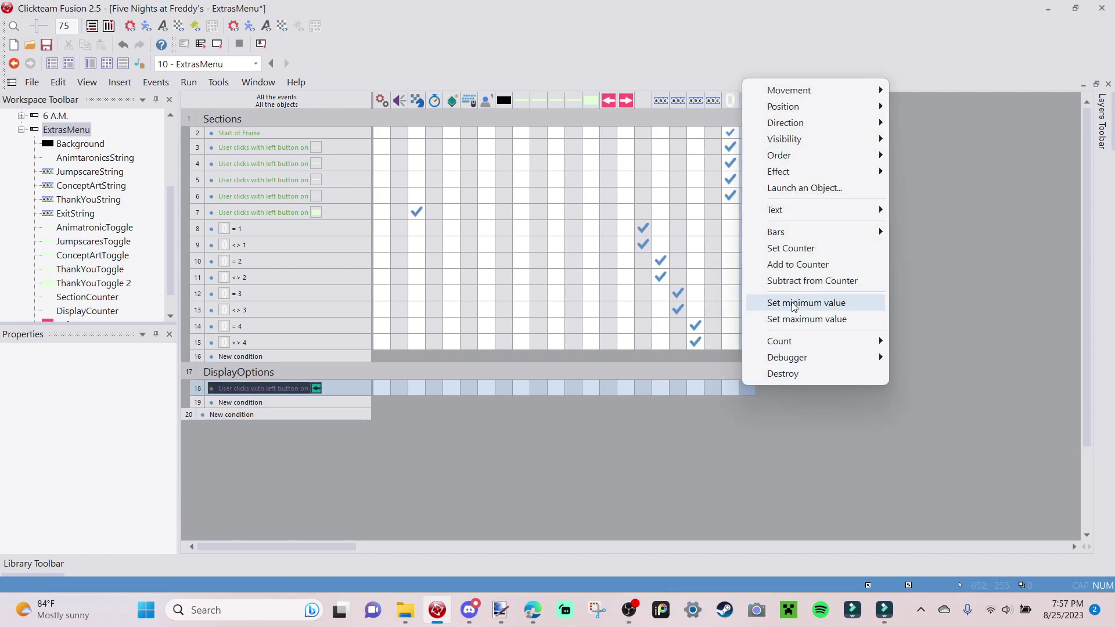
left_click(804, 281)
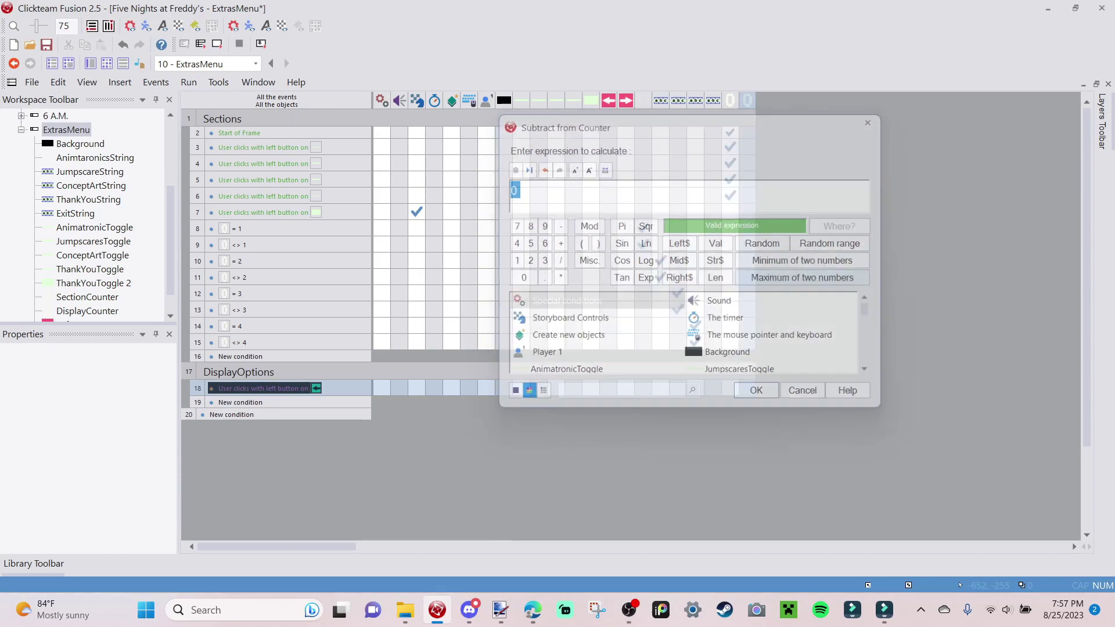
key("Escape")
Add a condition to the DisplayOptions group for the user clicking with the left button on RightArrow.
double_click(249, 403)
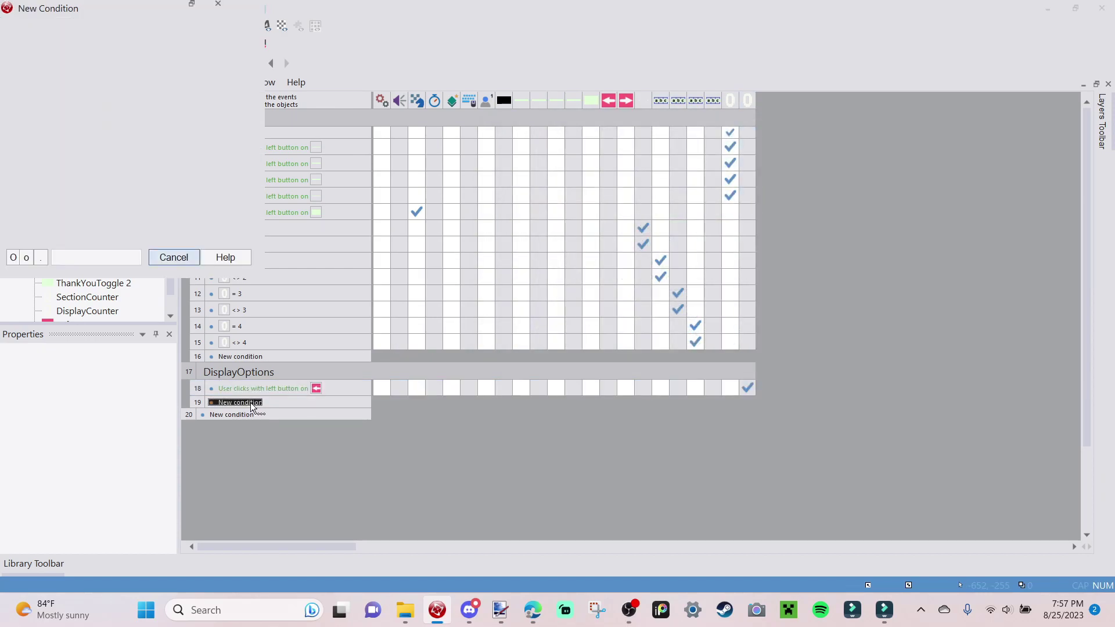
left_click(797, 44)
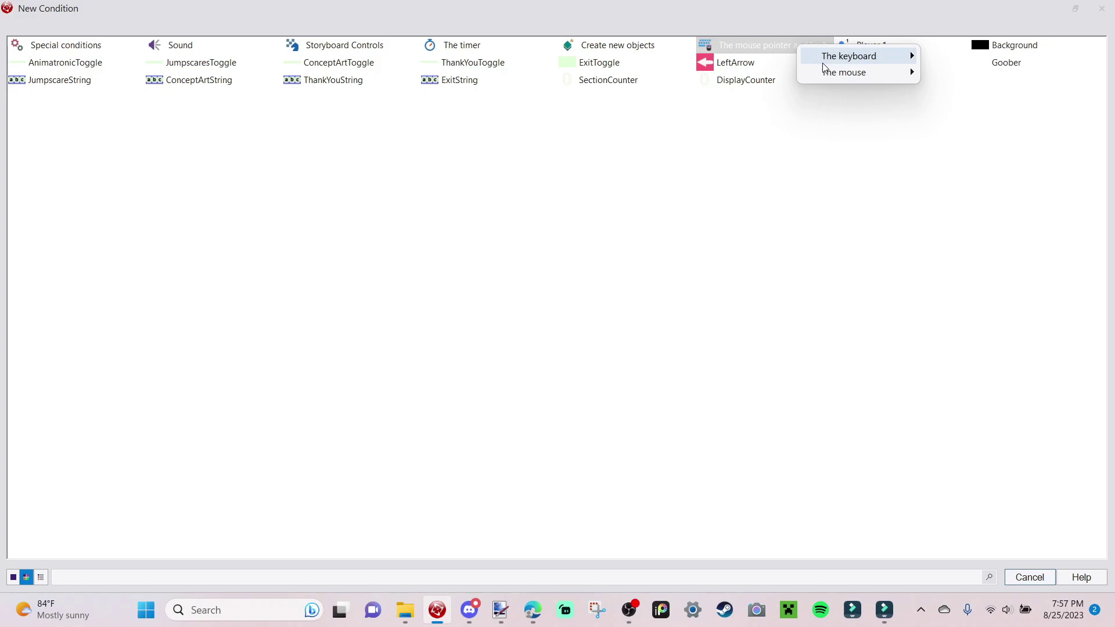
mouse_move(848, 72)
left_click(668, 162)
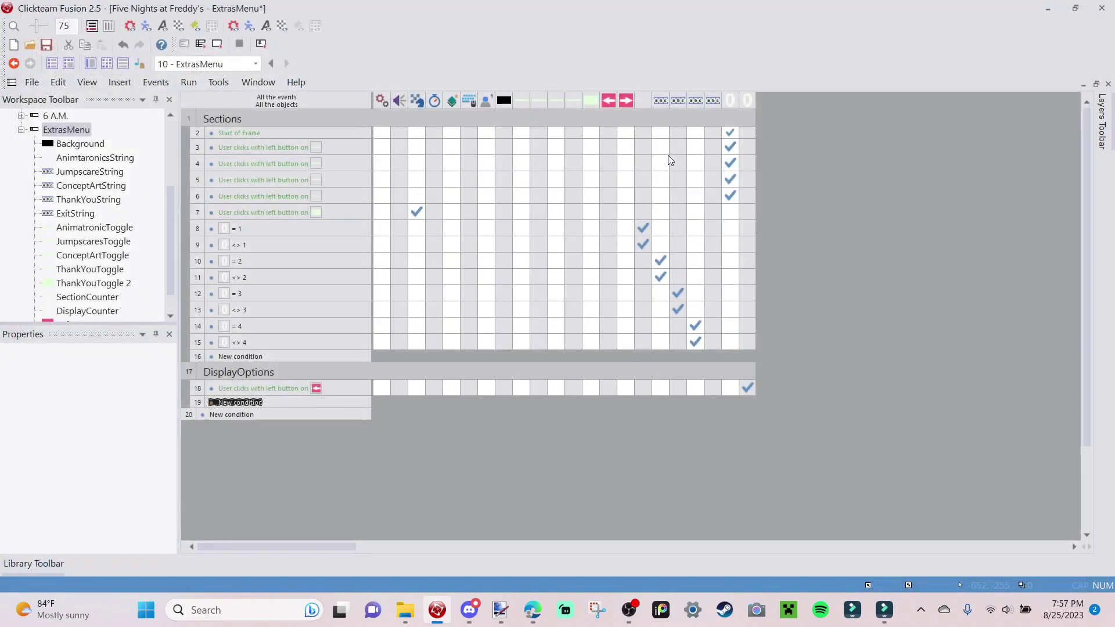
left_click(75, 201)
left_click(1017, 40)
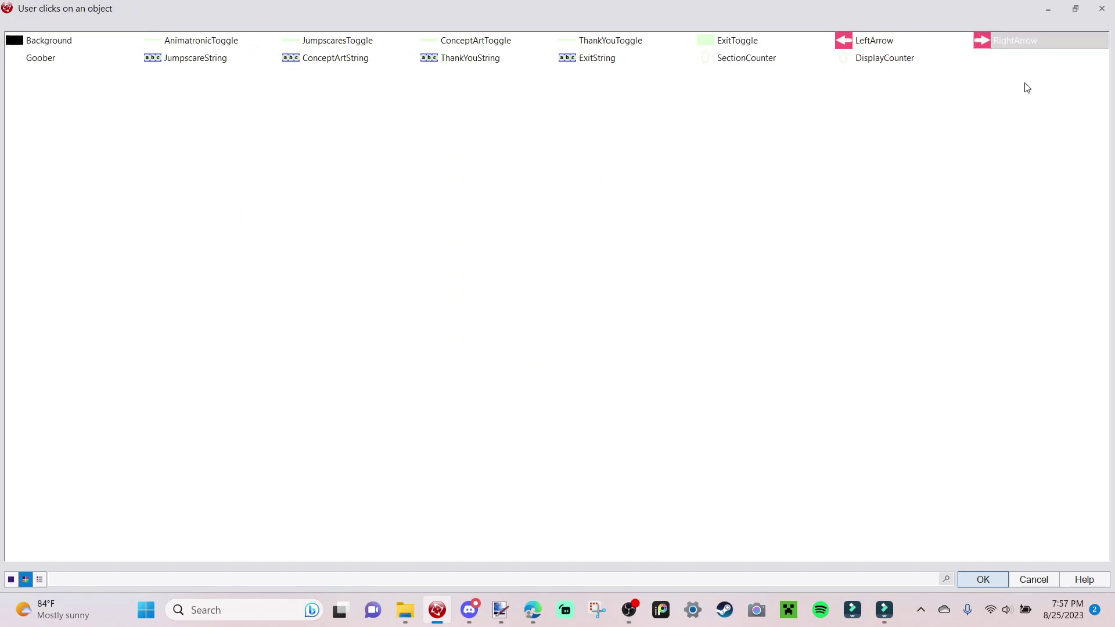
left_click(986, 580)
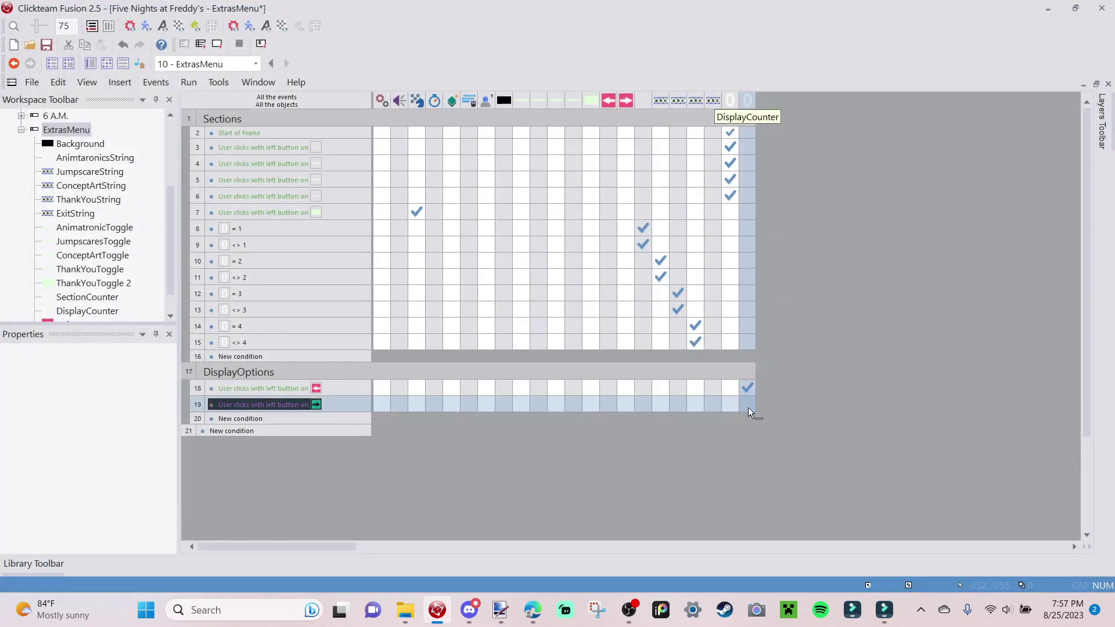
Add an Add to Counter action for DisplayCounter to the RightArrow click event.
right_click(748, 406)
left_click(827, 292)
key("Escape")
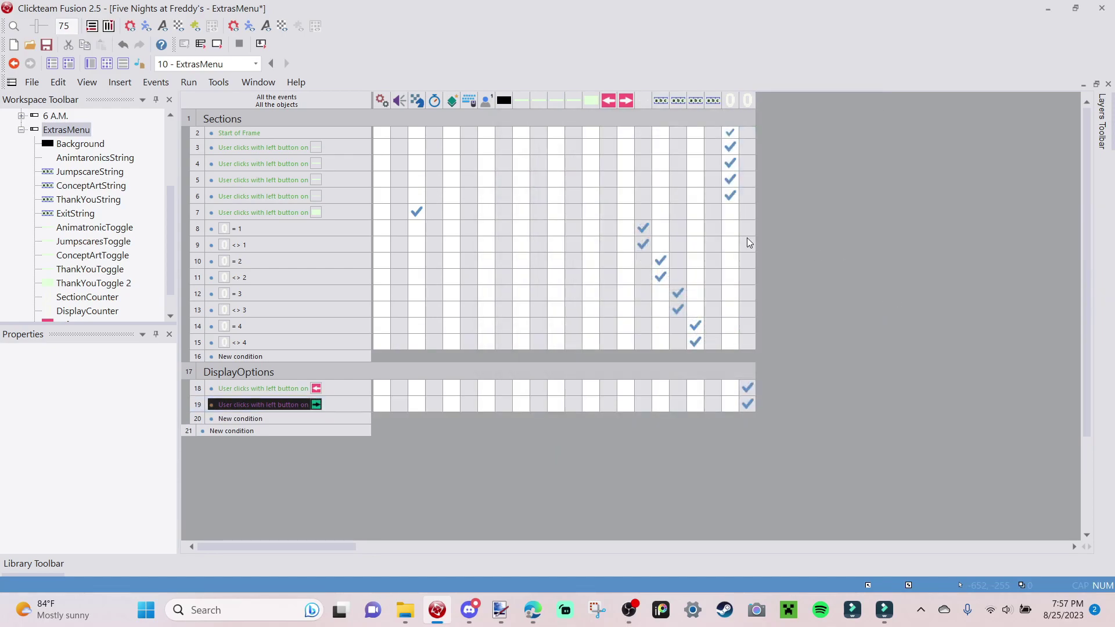
Test-run the ExtrasMenu frame, using both arrows repeatedly to raise and lower DisplayCounter, and end the run.
left_click(214, 48)
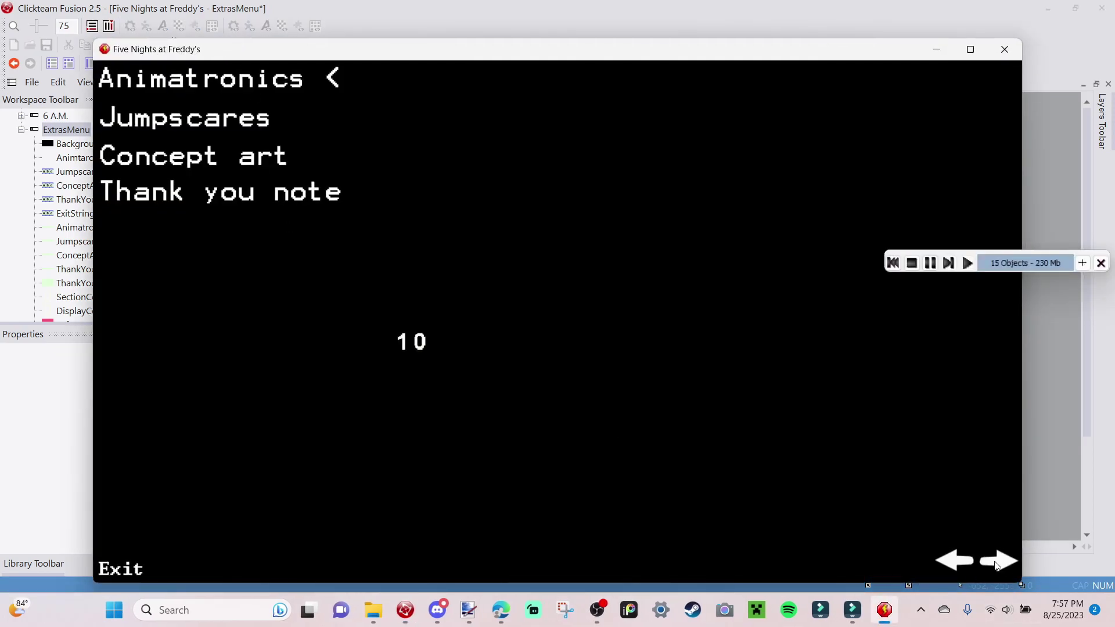
left_click(948, 569)
left_click(999, 557)
left_click(998, 559)
left_click(998, 558)
left_click(997, 561)
left_click(996, 560)
left_click(996, 560)
left_click(995, 564)
left_click(992, 566)
left_click(992, 566)
left_click(991, 564)
left_click(957, 567)
left_click(957, 566)
left_click(957, 566)
left_click(957, 566)
left_click(955, 566)
left_click(955, 566)
left_click(954, 566)
left_click(955, 566)
left_click(990, 567)
left_click(992, 567)
left_click(1000, 566)
left_click(1001, 565)
left_click(995, 565)
left_click(1003, 561)
left_click(1006, 562)
left_click(958, 559)
left_click(953, 558)
left_click(945, 573)
left_click(955, 569)
left_click(958, 572)
left_click(958, 569)
left_click(952, 561)
left_click(953, 560)
left_click(1005, 50)
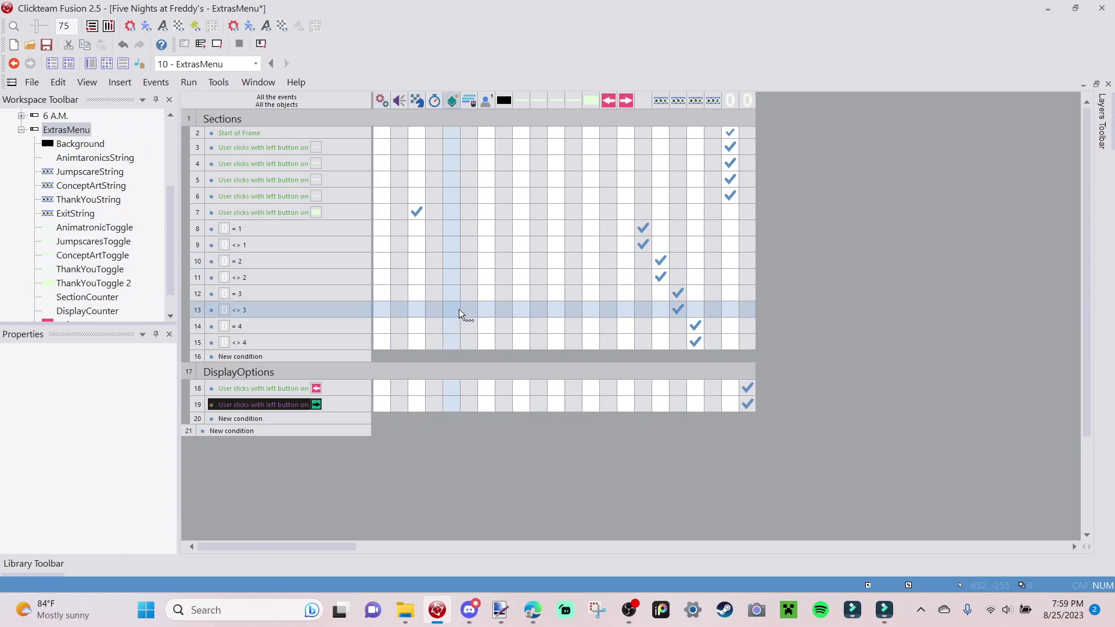
Add a DisplayOptions condition comparing DisplayCounter as lower or equal to 1.
double_click(261, 419)
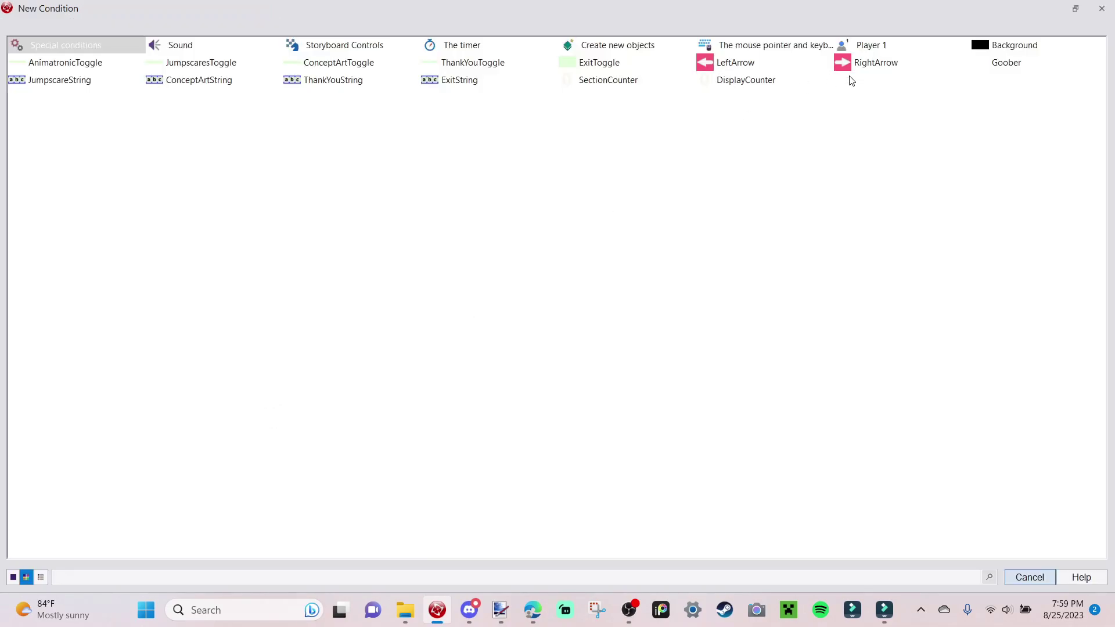
left_click(755, 85)
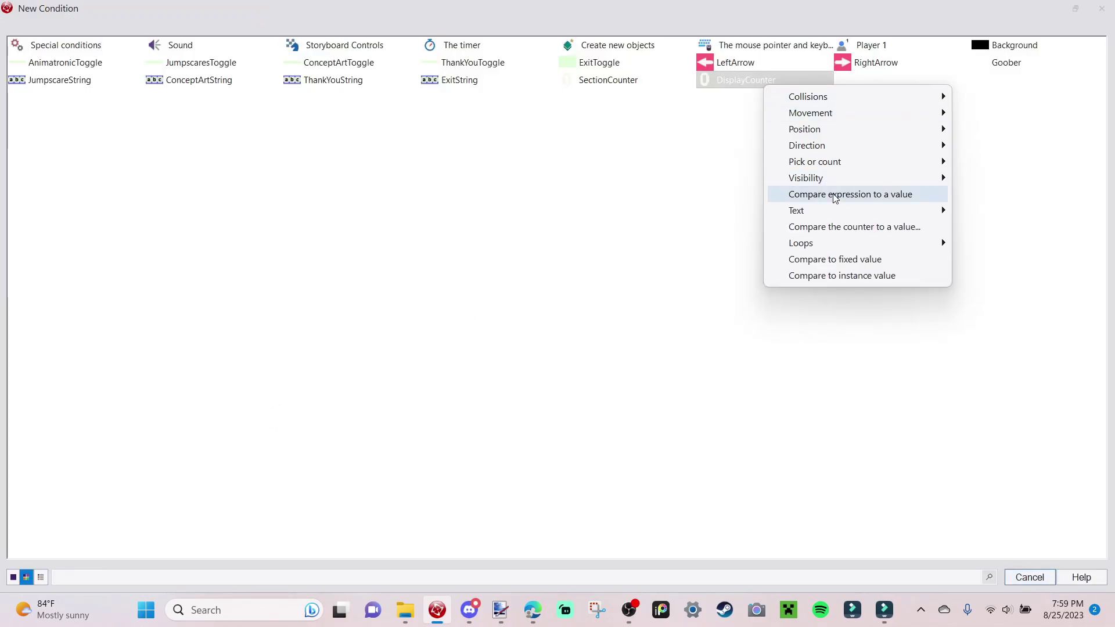
left_click(847, 227)
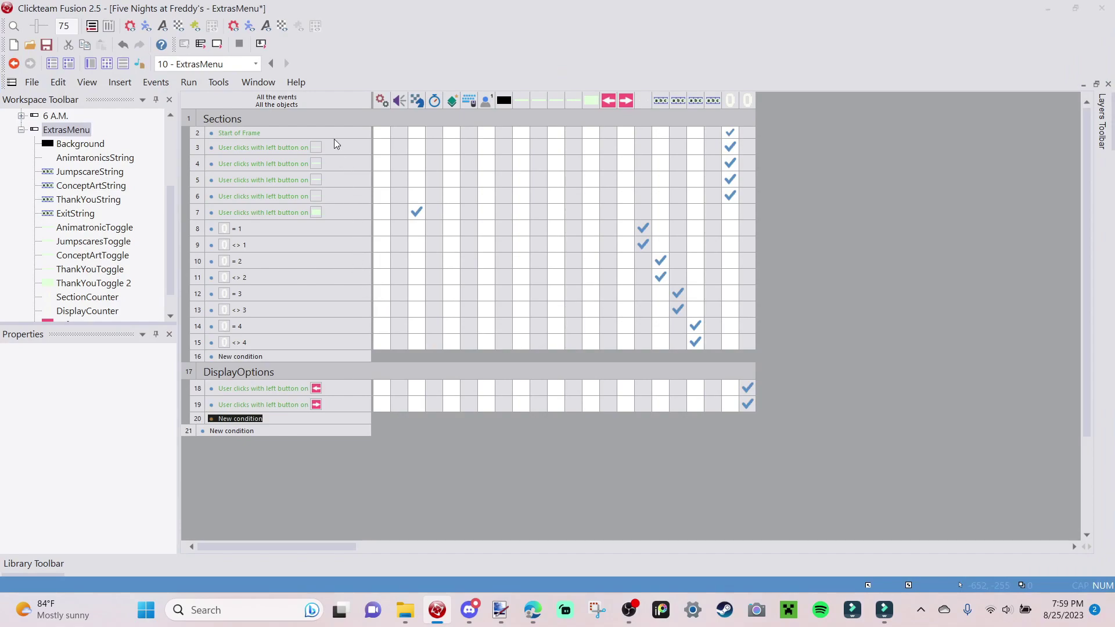
left_click(357, 154)
left_click(375, 202)
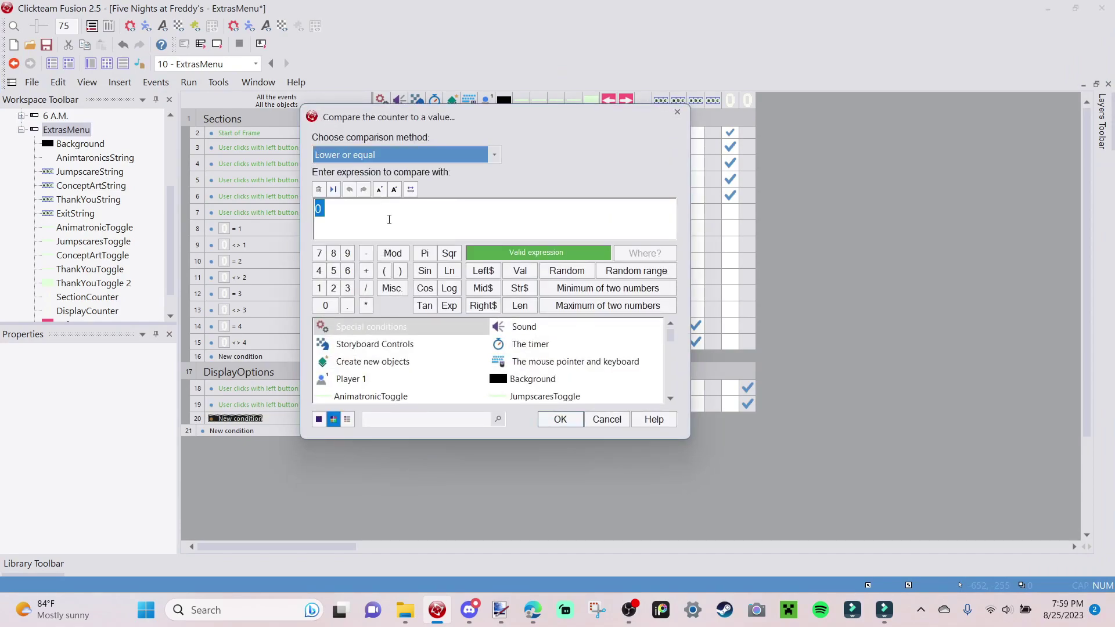
left_click_drag(389, 219, 106, 211)
type("1")
key("Return")
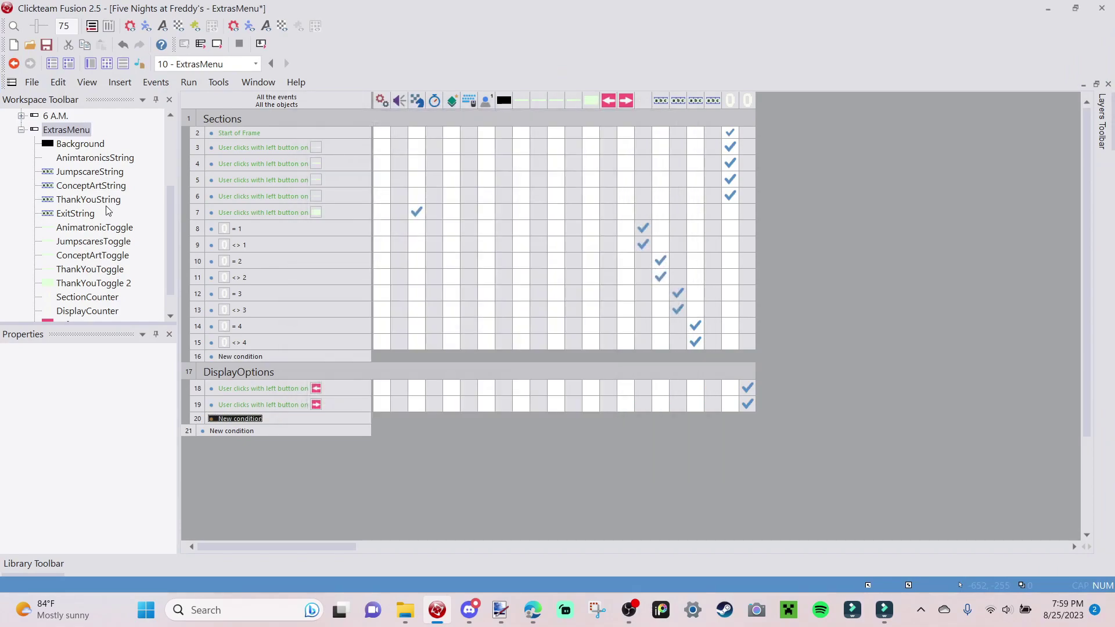
Add a Set Counter action to the lower-or-equal event that sets DisplayCounter to 1.
left_click(754, 423)
left_click(828, 284)
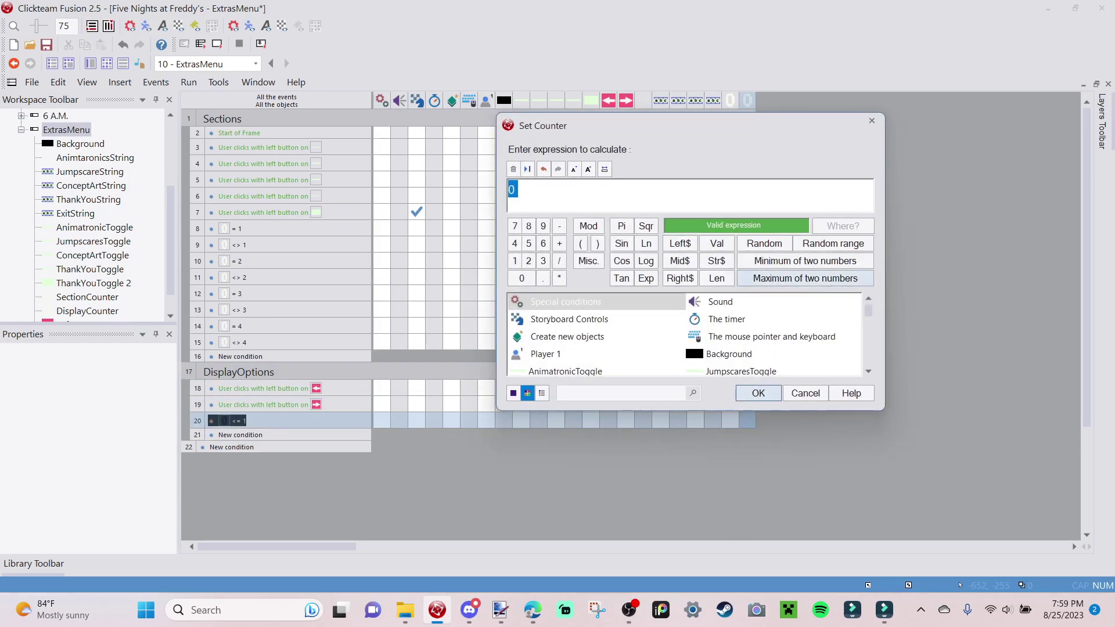
key("Return")
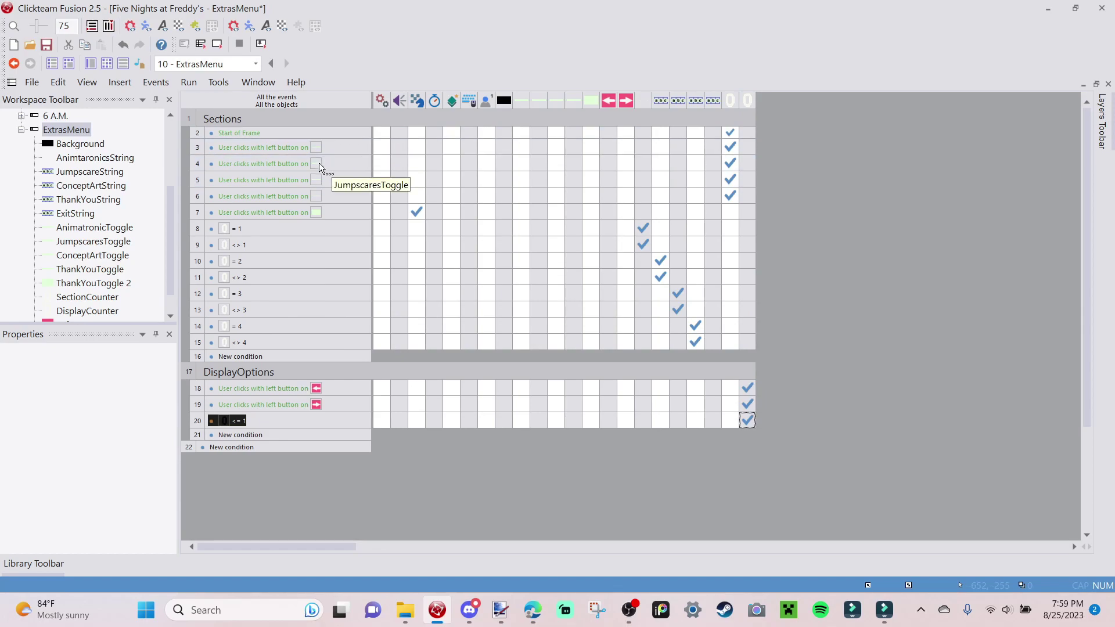
Set DisplayCounter to 1 in the AnimatronicToggle click event and copy that action to the Jumpscares, ConceptArt and ThankYou toggle click events.
left_click(749, 145)
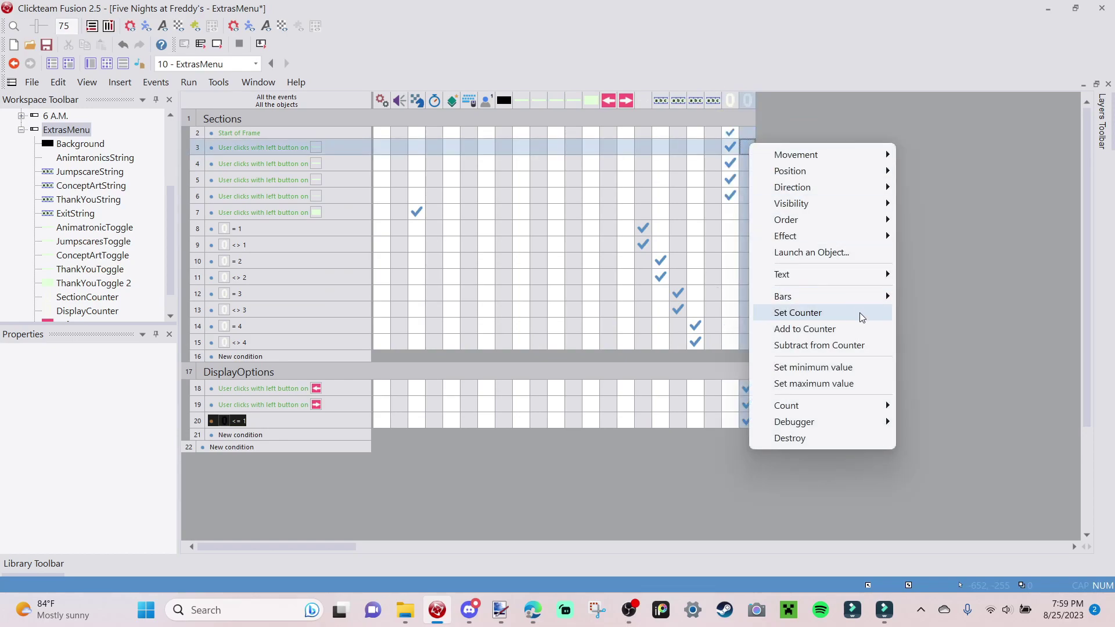
left_click(859, 312)
type("1")
key("Return")
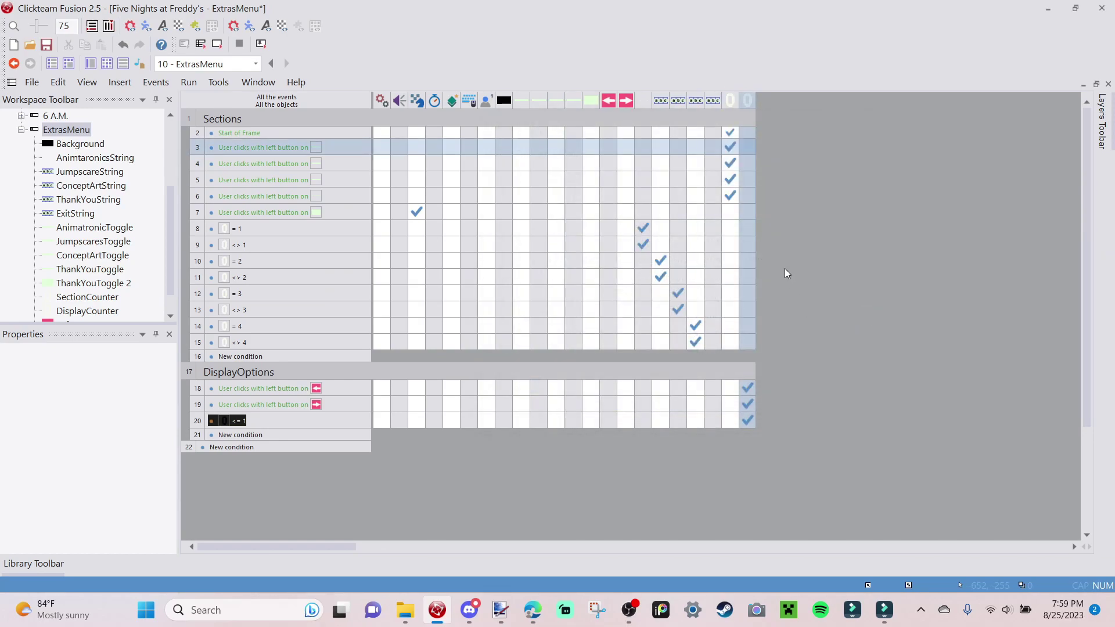
left_click_drag(747, 147, 751, 196)
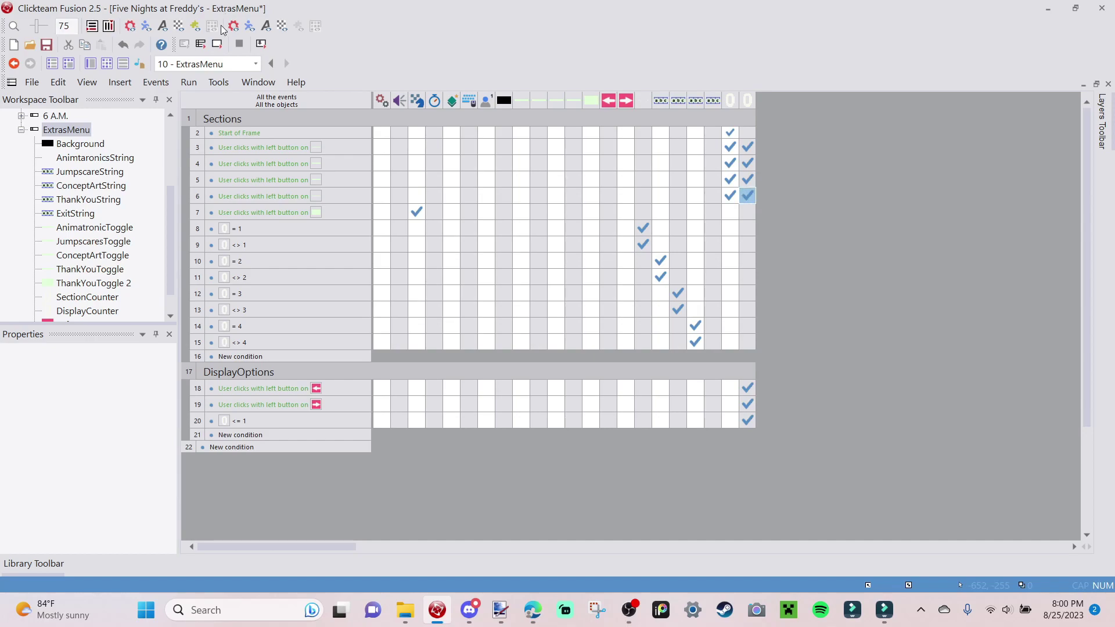
Test-run the frame, changing DisplayCounter with the arrows and switching between sections to check the counter reset, and end the run.
left_click(222, 43)
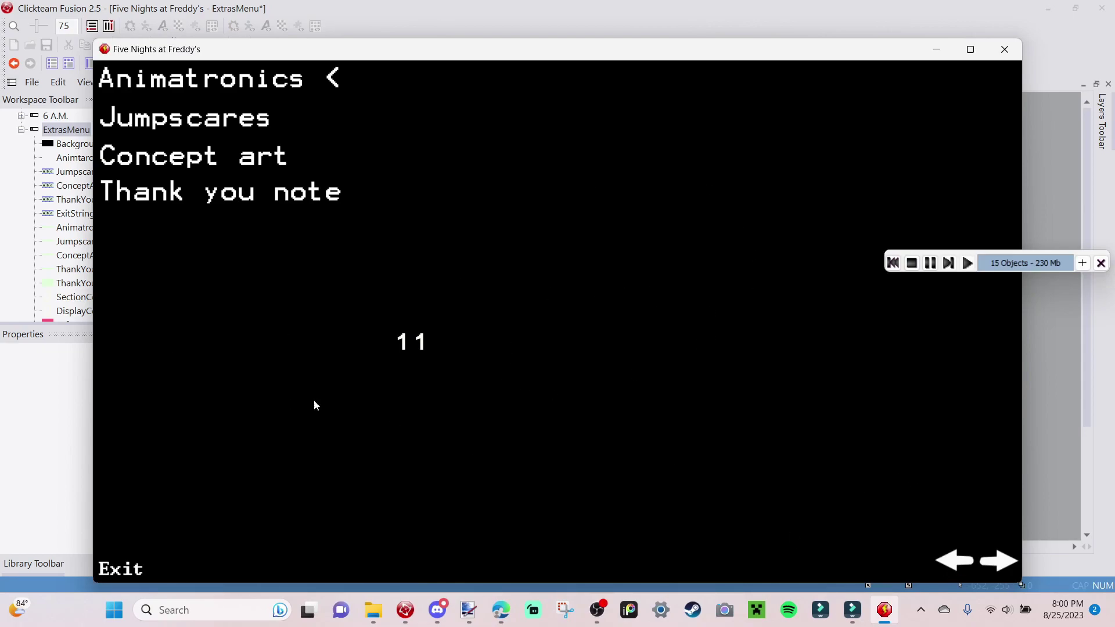
left_click(1000, 566)
left_click(998, 566)
left_click(955, 560)
left_click(954, 558)
left_click(999, 561)
left_click(999, 561)
left_click(1000, 560)
left_click(1000, 561)
left_click(256, 135)
left_click(237, 153)
left_click(294, 200)
left_click(263, 141)
left_click(911, 264)
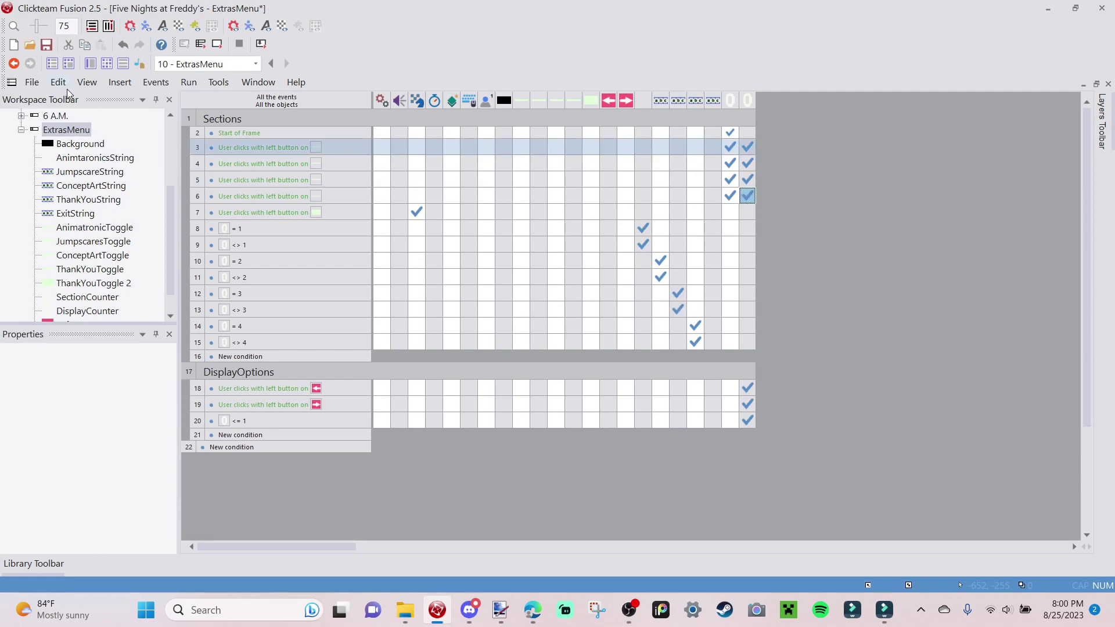
Switch to the frame editor and test-run ExtrasMenu again, stepping DisplayCounter up and back down with the arrows, then end the run.
left_click(90, 63)
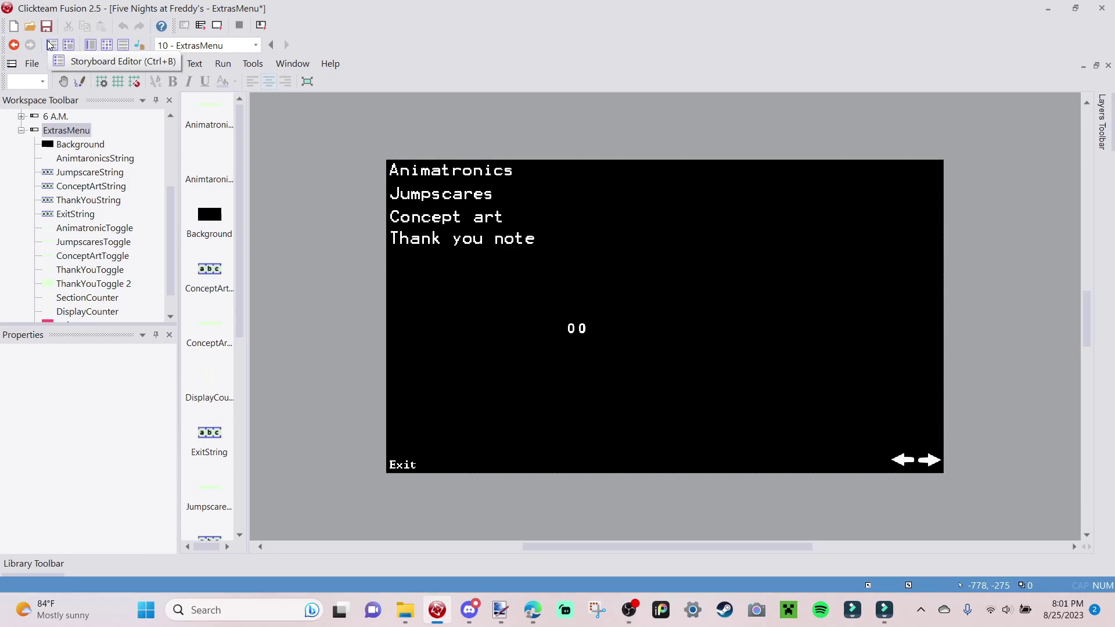
left_click(217, 25)
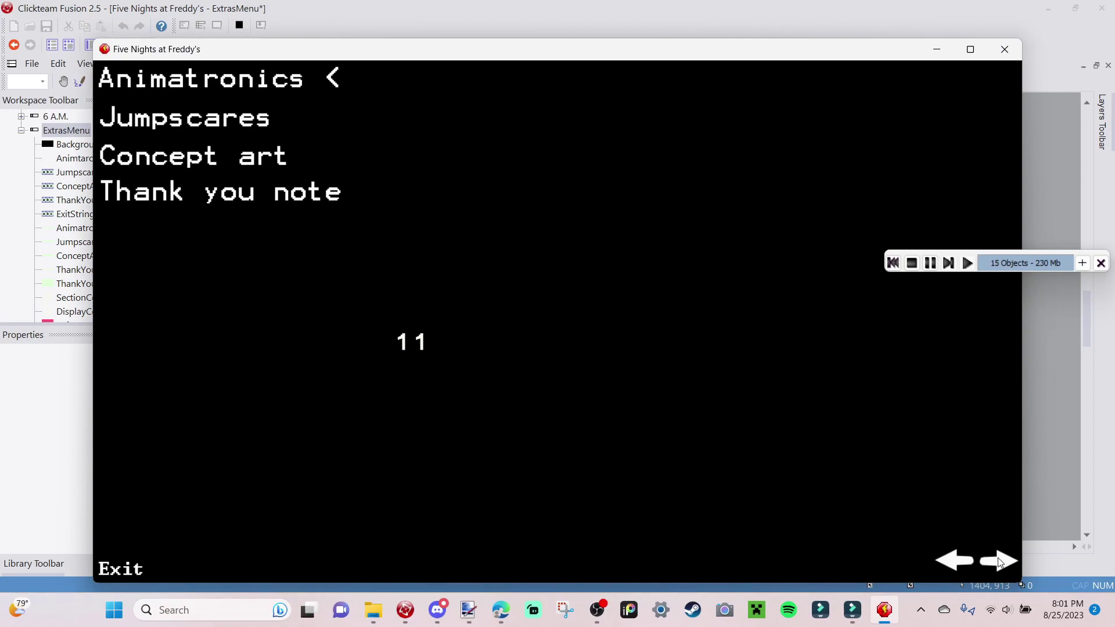
left_click(999, 563)
left_click(999, 562)
left_click(1008, 563)
left_click(1010, 564)
left_click(1013, 563)
left_click(1010, 565)
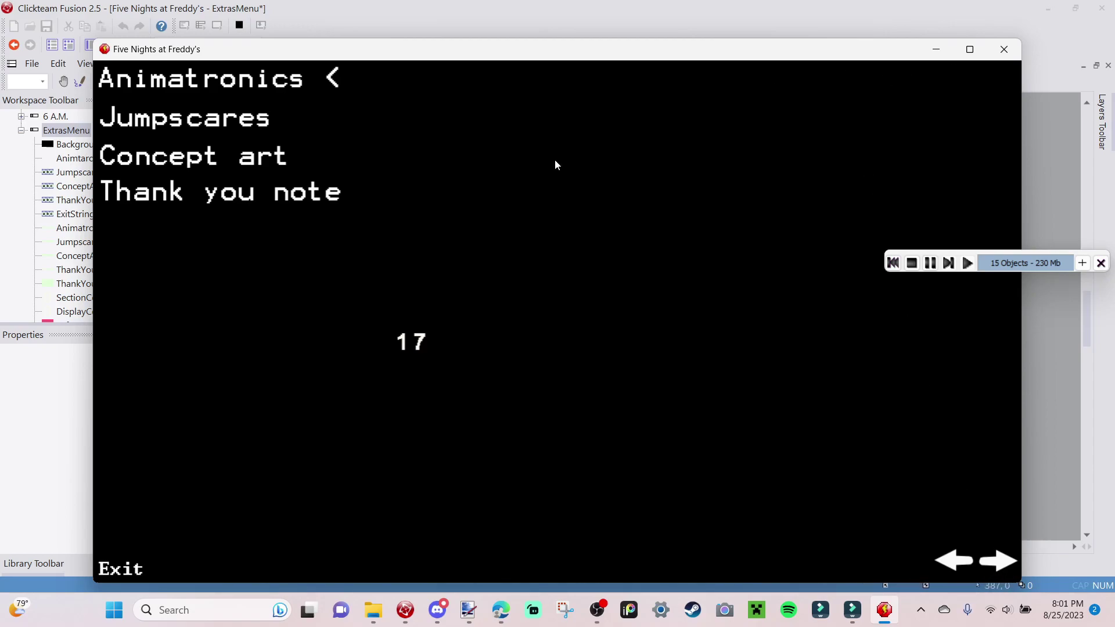
left_click(957, 563)
left_click(956, 563)
left_click(956, 564)
left_click(957, 566)
left_click(958, 565)
left_click(959, 566)
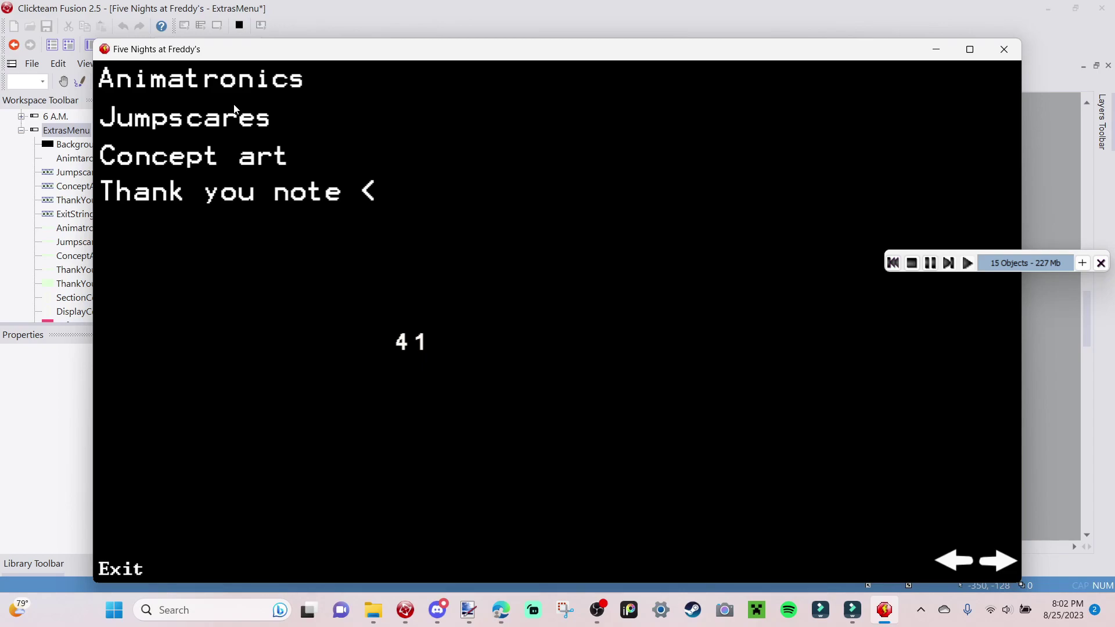
left_click(998, 52)
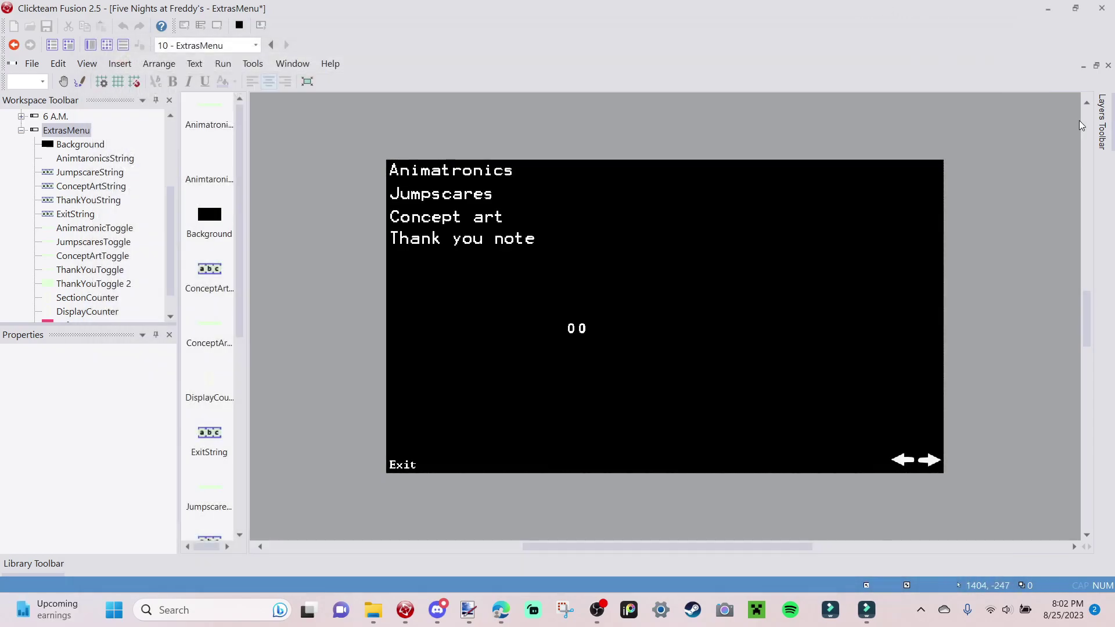
left_click(1103, 135)
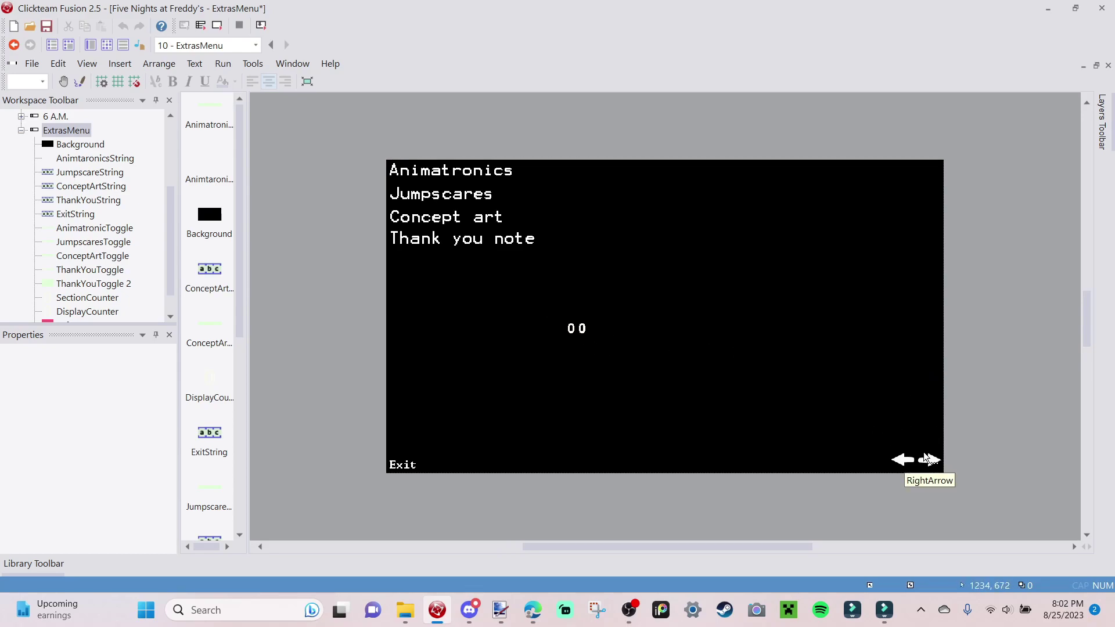
left_click(492, 200)
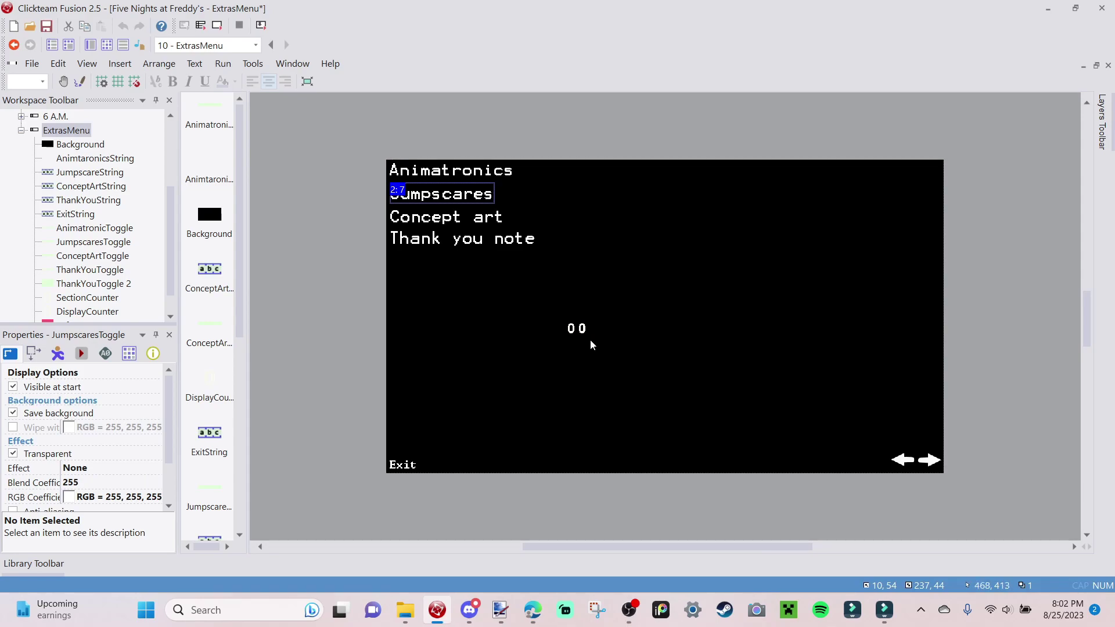
left_click(500, 216)
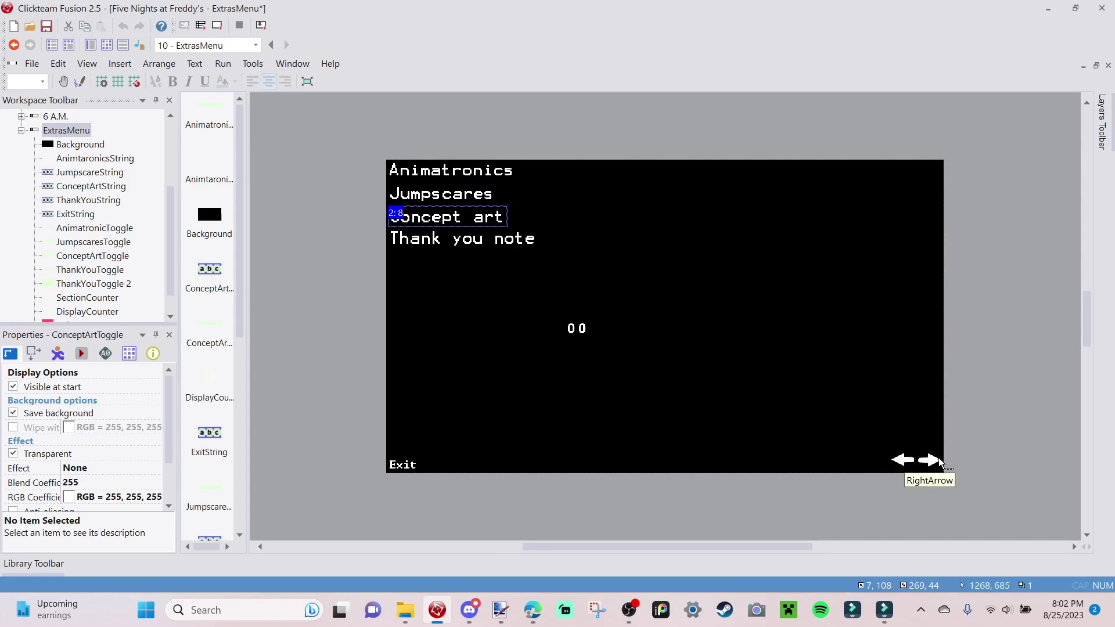
left_click(489, 244)
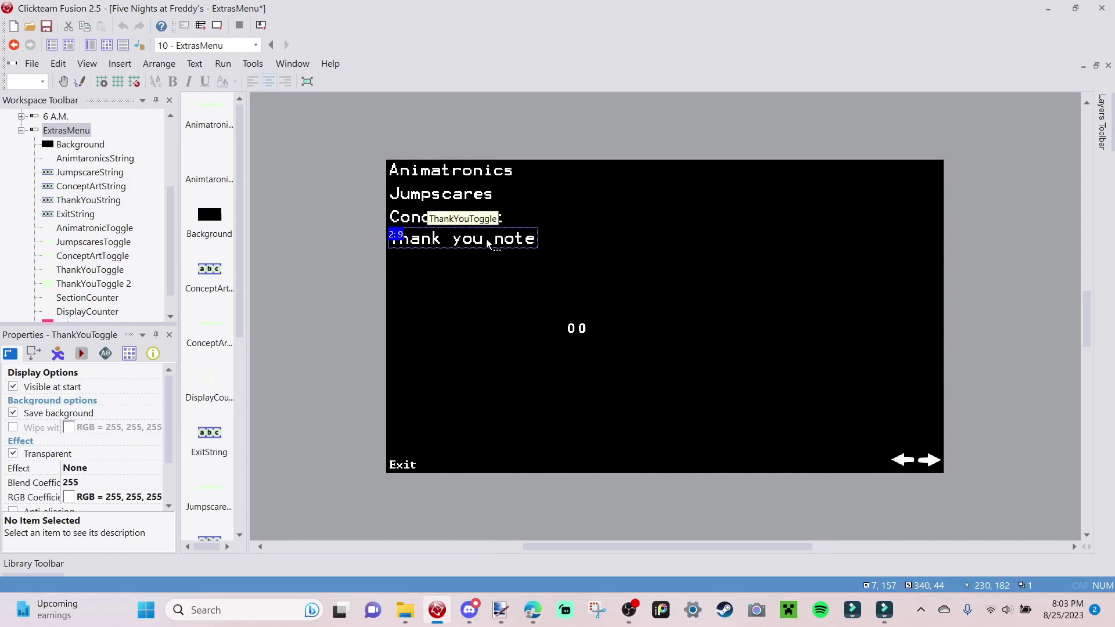
In the event editor, make LeftArrow invisible in the DisplayCounter <= 1 event, and test-run the frame to check it.
left_click(106, 44)
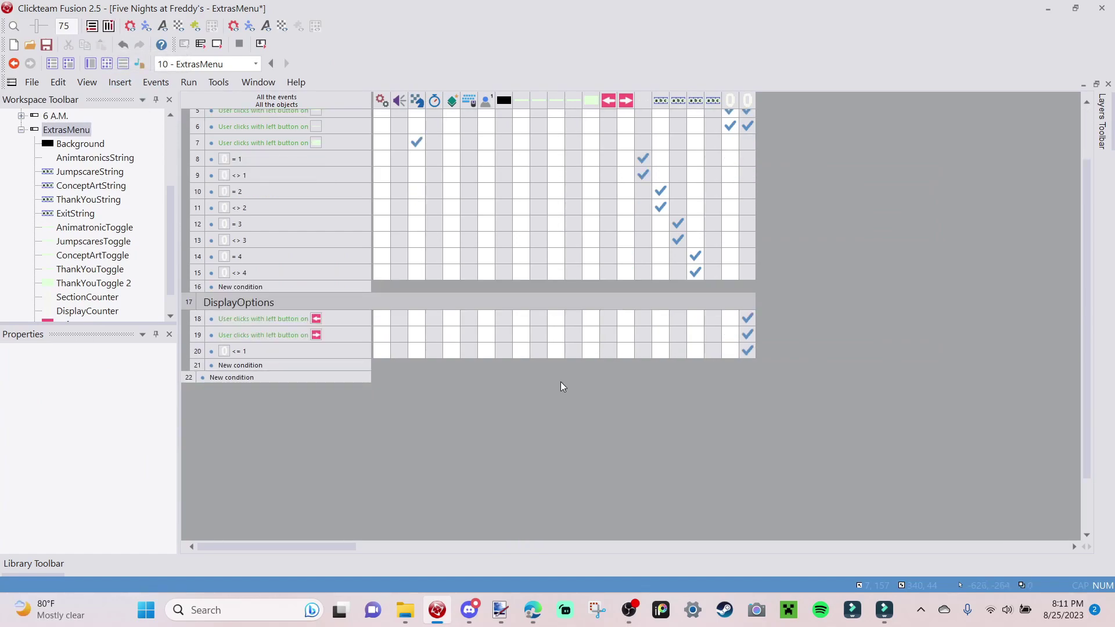
left_click(232, 350)
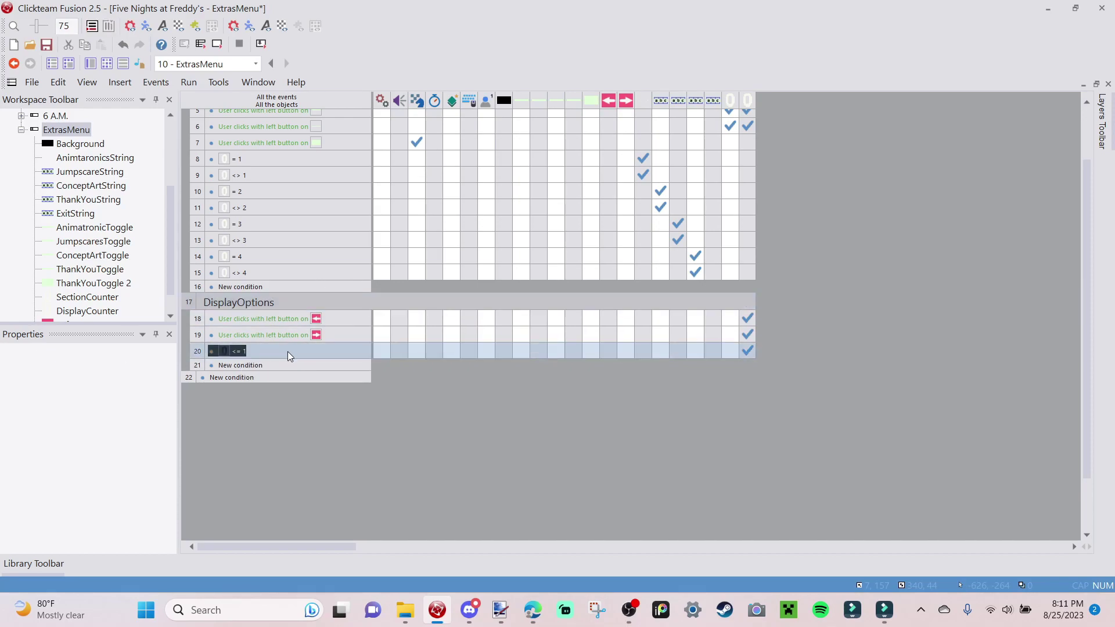
right_click(610, 353)
mouse_move(708, 174)
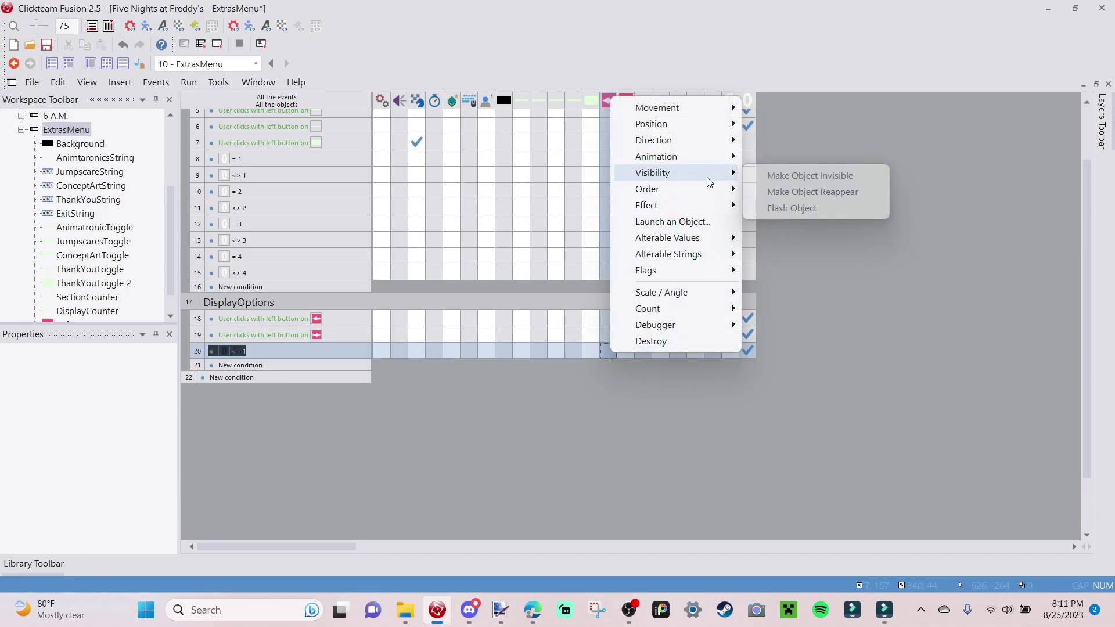
left_click(755, 175)
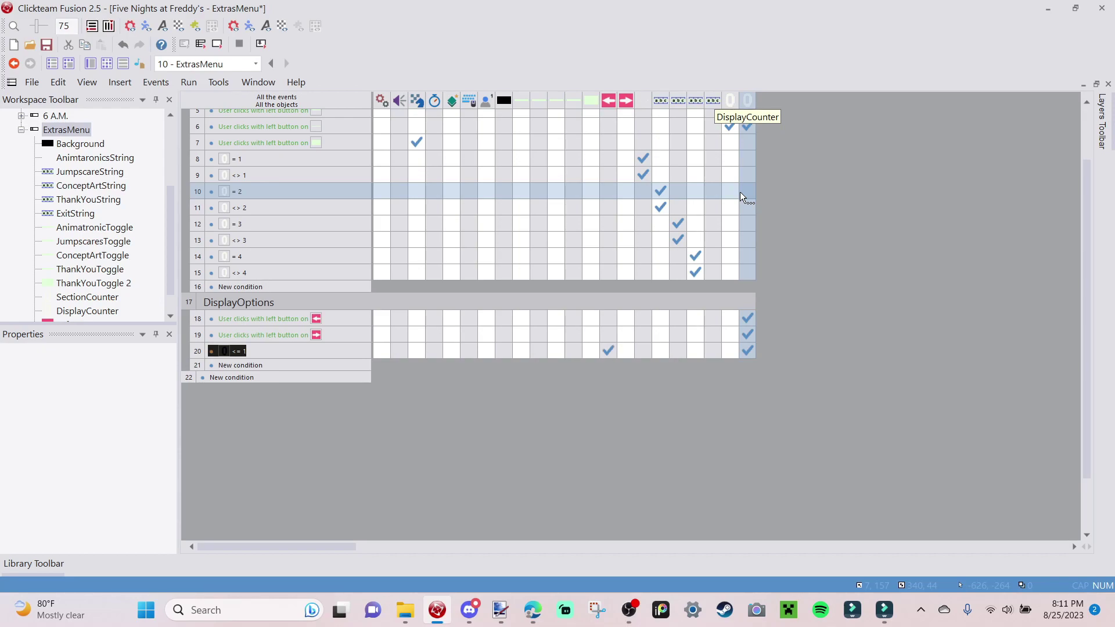
left_click(210, 45)
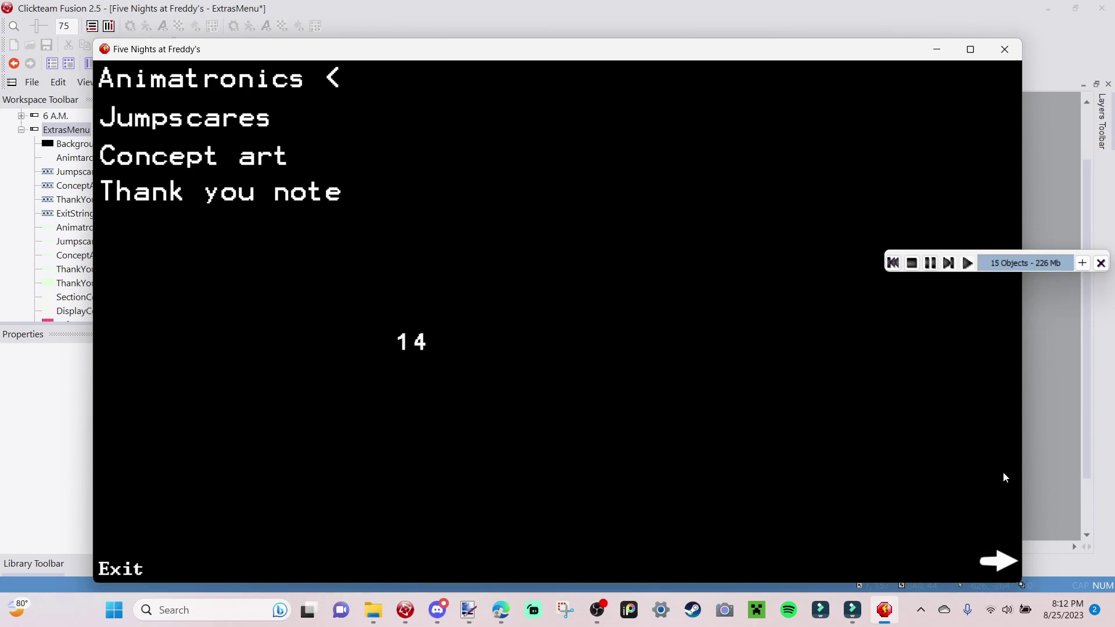
left_click(1004, 49)
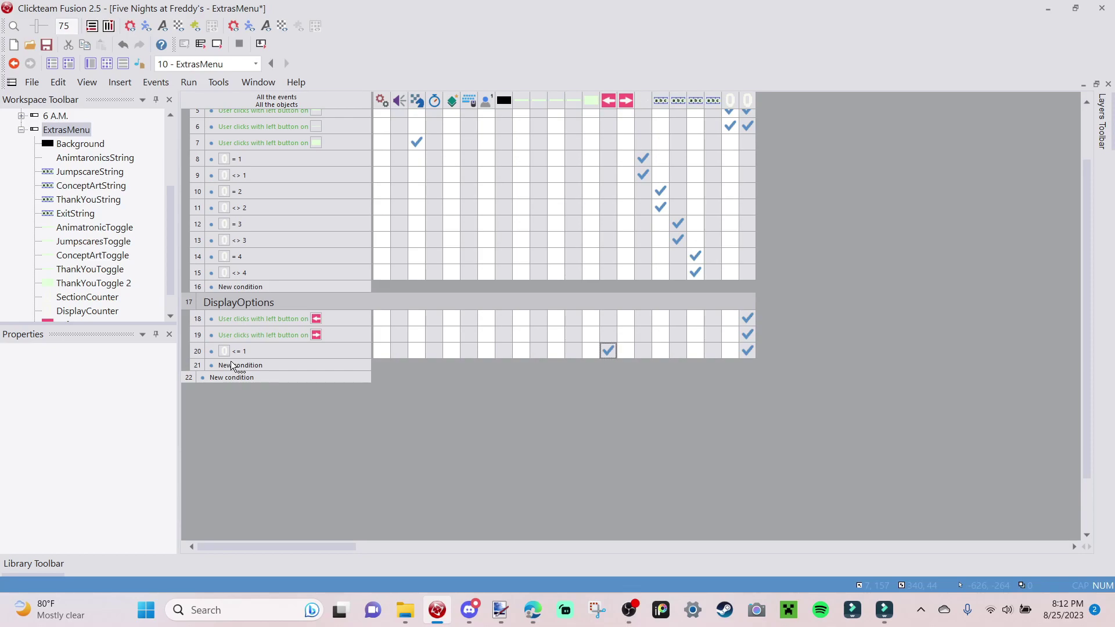
Add a DisplayOptions event that compares DisplayCounter with the Different method to the value 1.
left_click(231, 364)
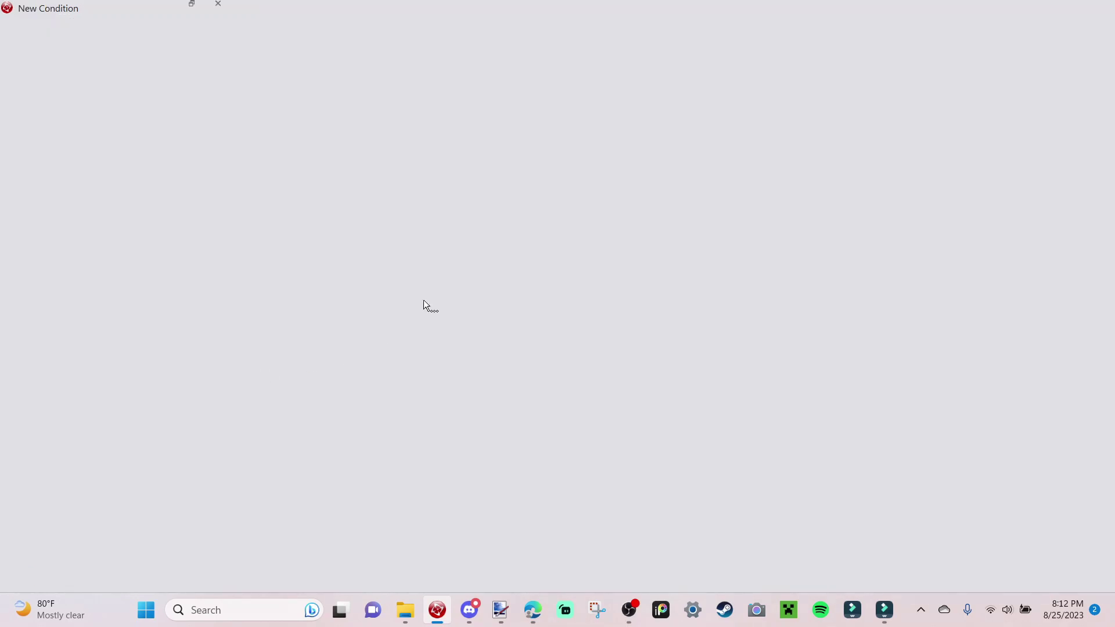
left_click(746, 81)
key("Escape")
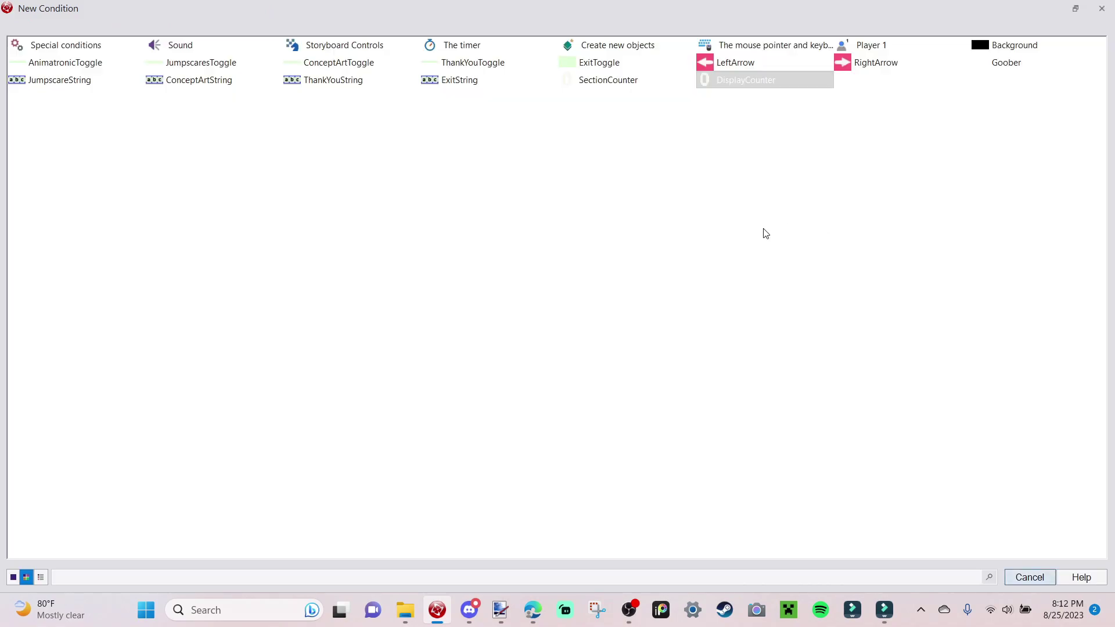
key("Escape")
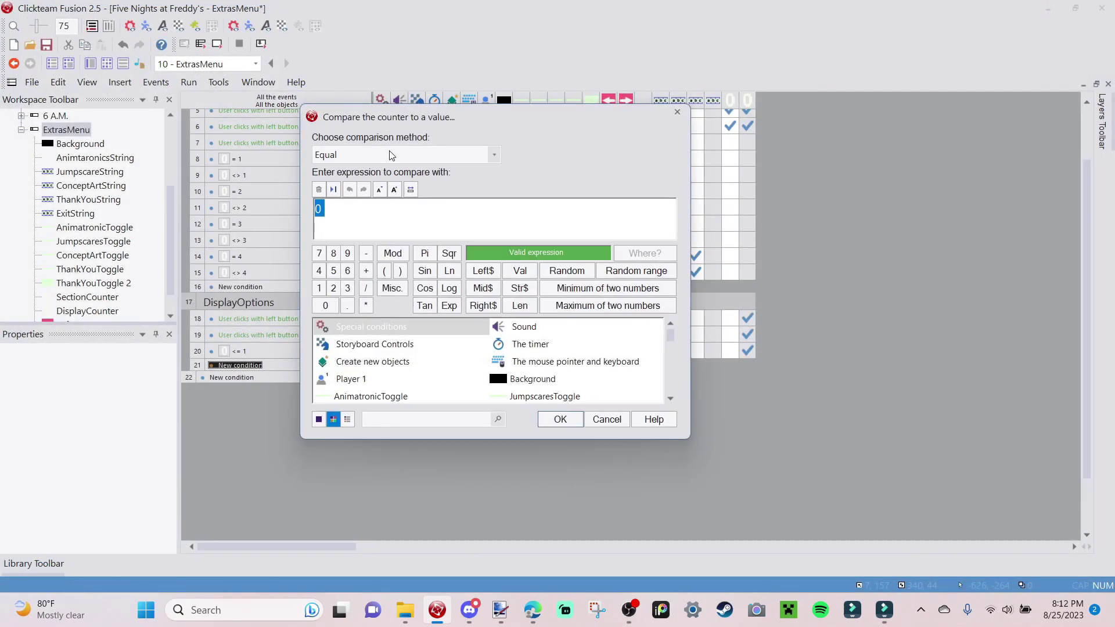
left_click(379, 154)
left_click(375, 182)
type("1")
key("Return")
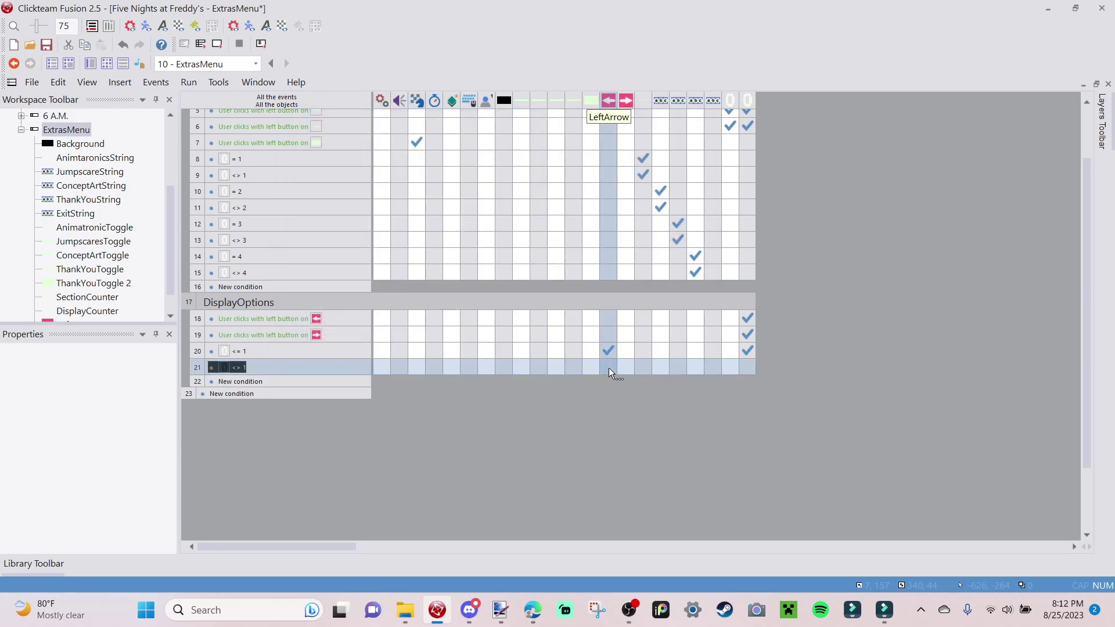
Make LeftArrow reappear in the DisplayCounter <> 1 event.
left_click(610, 371)
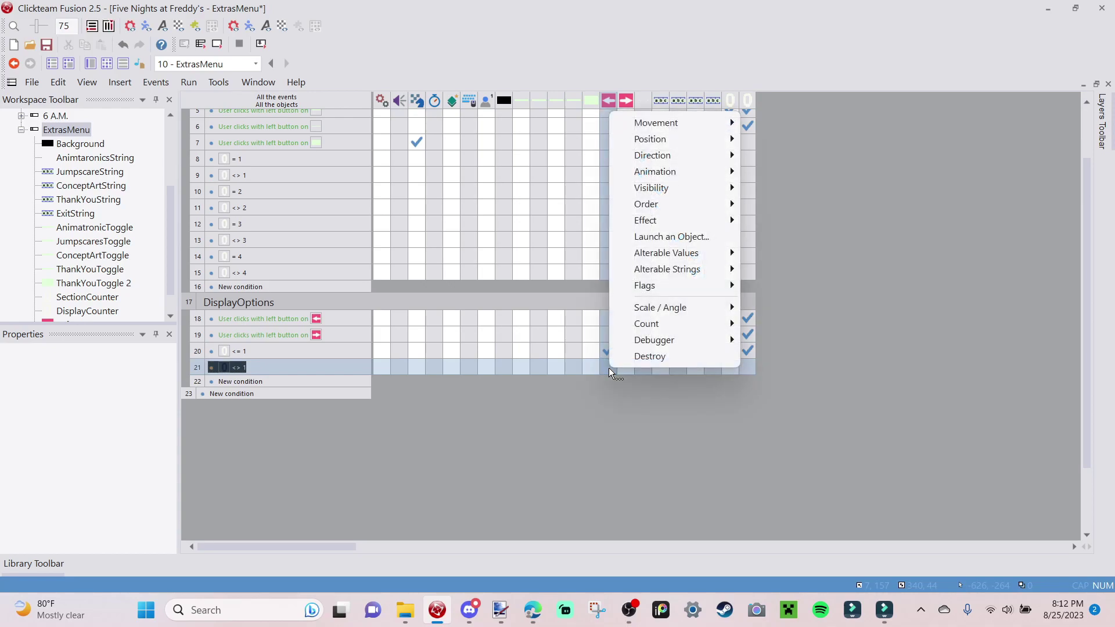
mouse_move(662, 188)
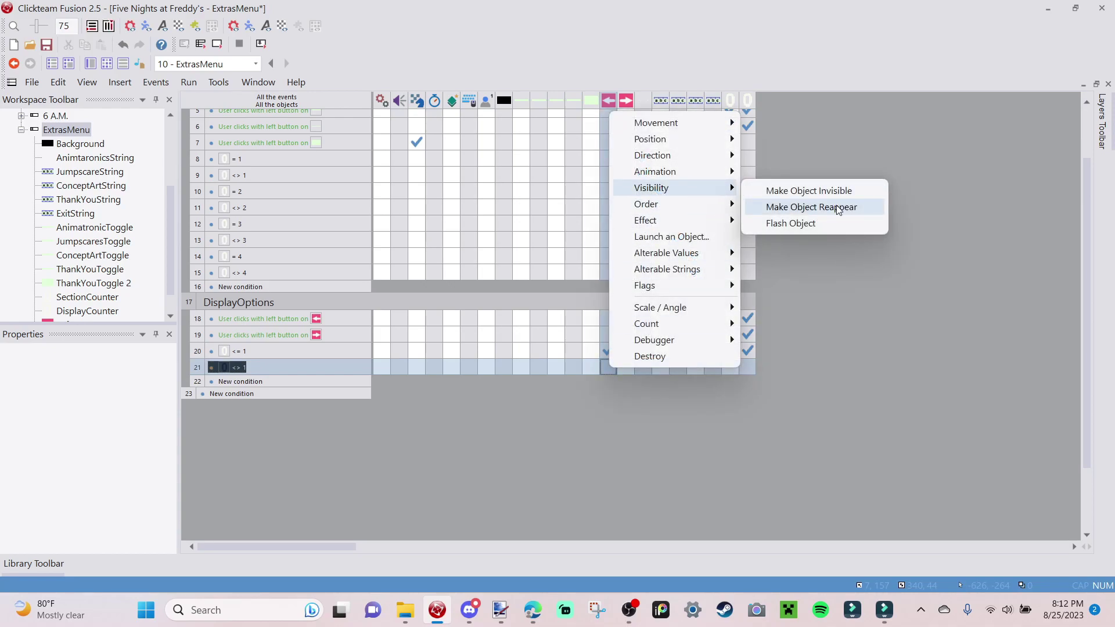
left_click(819, 207)
Test-run the frame, stepping DisplayCounter up and down with the arrows to check LeftArrow's visibility, and end the run.
left_click(218, 46)
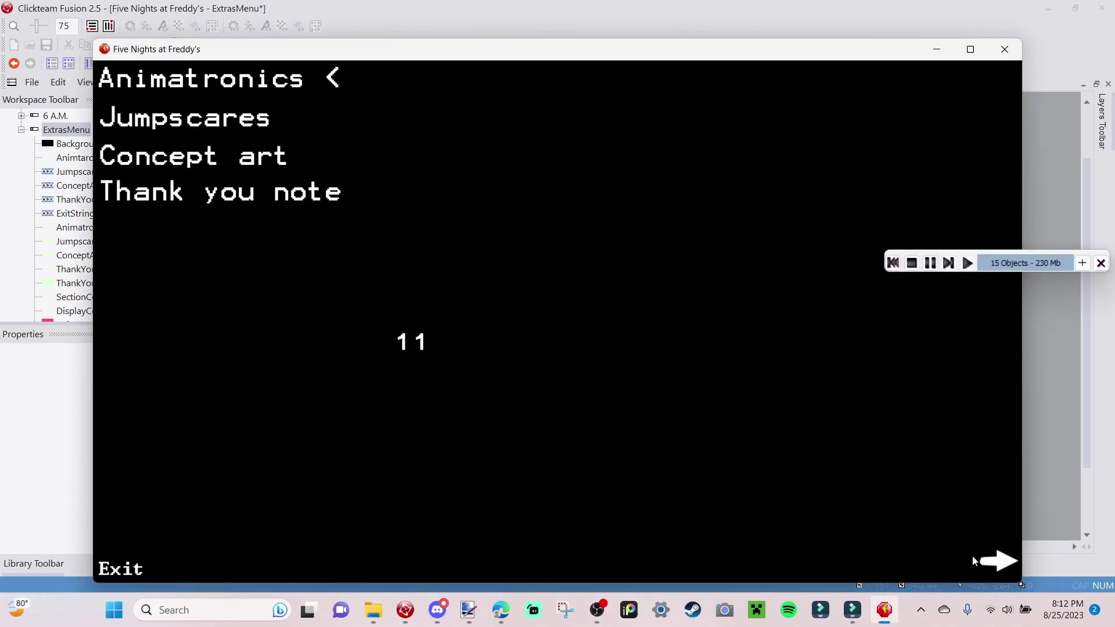
left_click(990, 562)
left_click(952, 563)
left_click(994, 562)
left_click(955, 562)
left_click(995, 562)
left_click(964, 561)
left_click(994, 562)
left_click(955, 562)
left_click(994, 562)
left_click(955, 563)
left_click(987, 564)
left_click(937, 561)
left_click(998, 561)
left_click(946, 564)
left_click(1008, 566)
left_click(992, 563)
left_click(991, 563)
left_click(960, 559)
left_click(993, 561)
left_click(1005, 51)
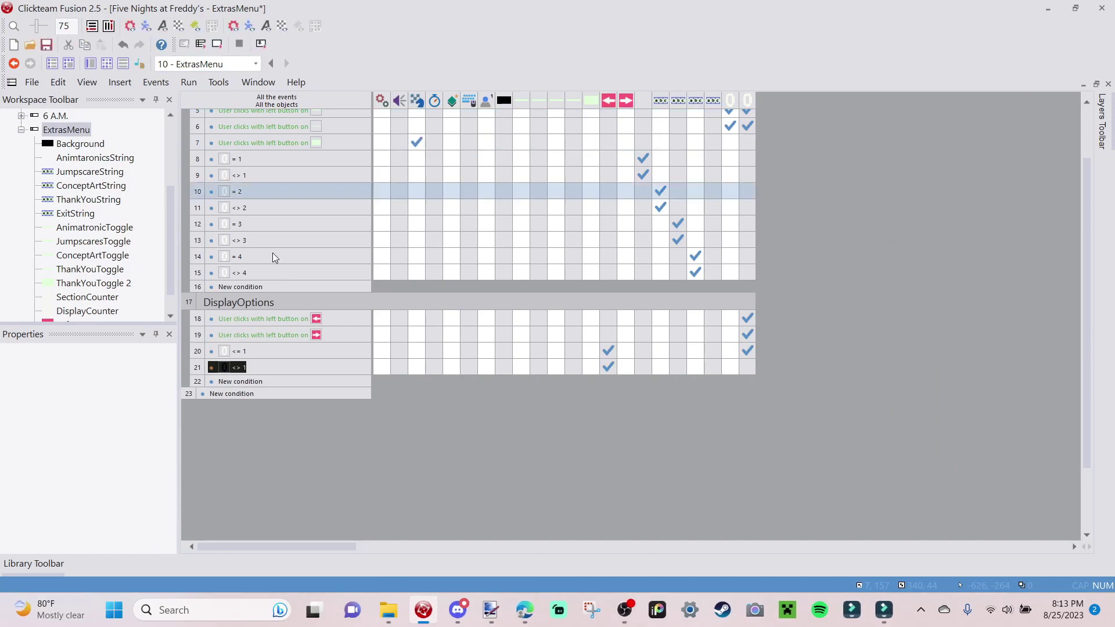
Add a DisplayOptions event with the condition that SectionCounter equals 1.
double_click(241, 382)
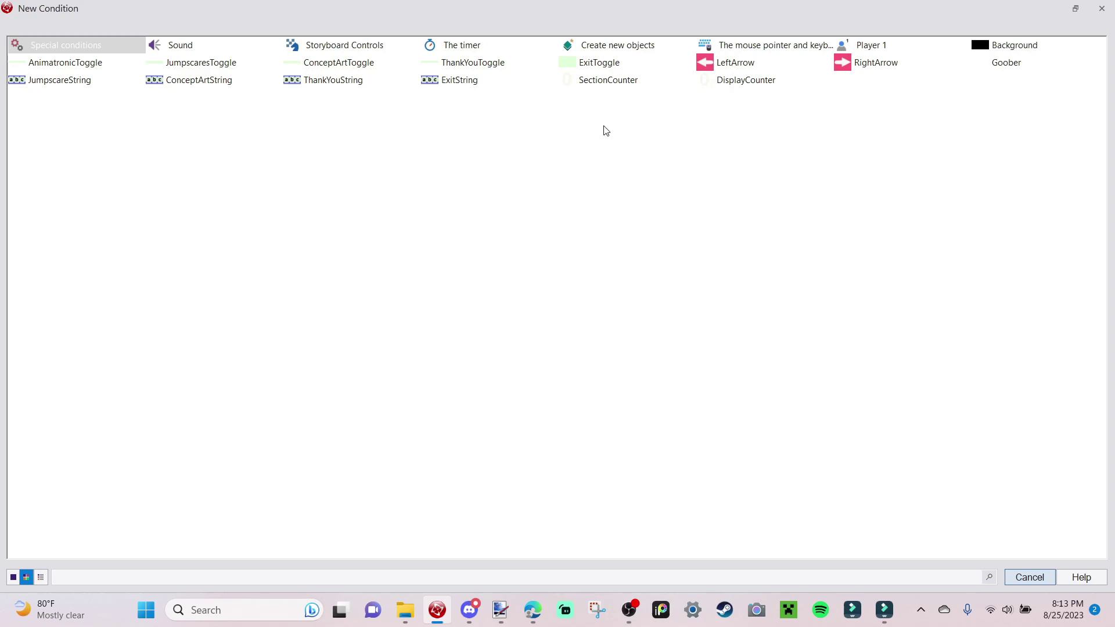
left_click(614, 87)
left_click(676, 231)
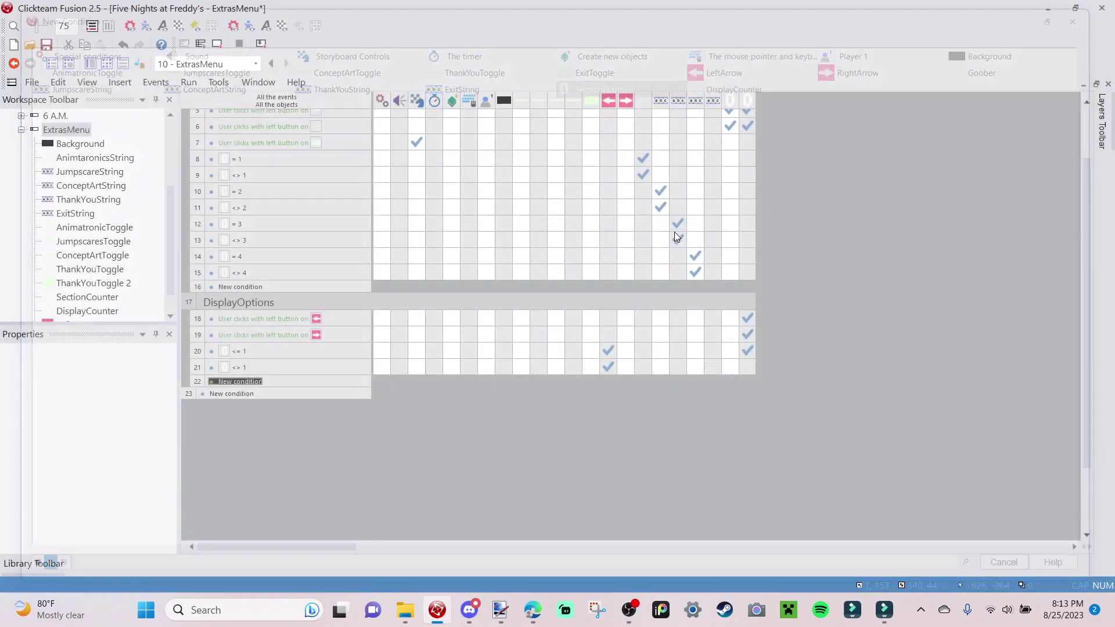
type("1")
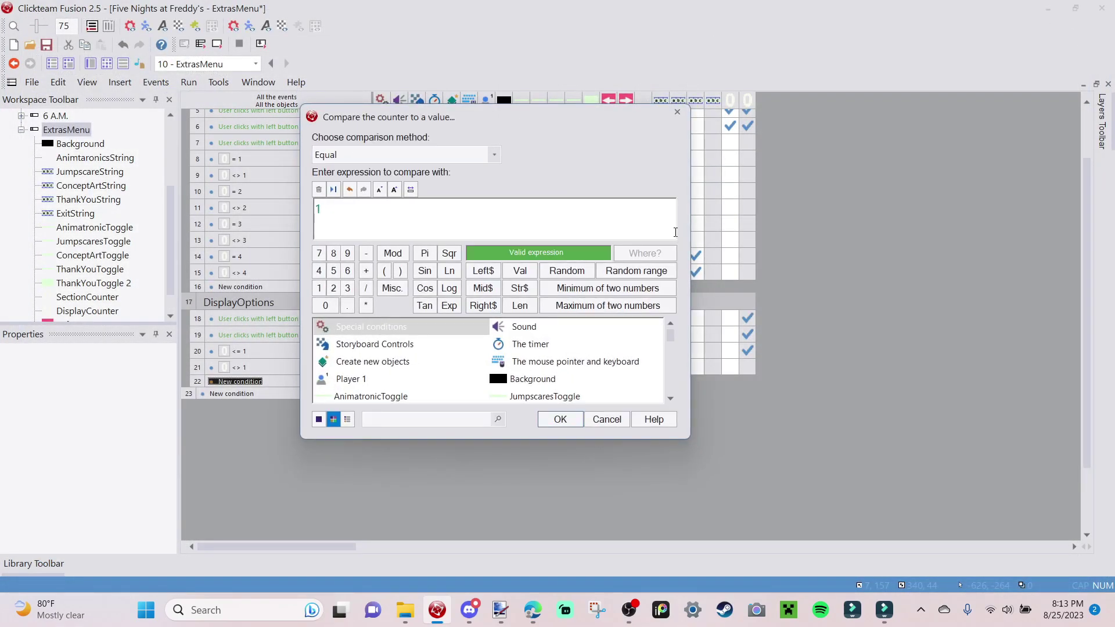
key("Return")
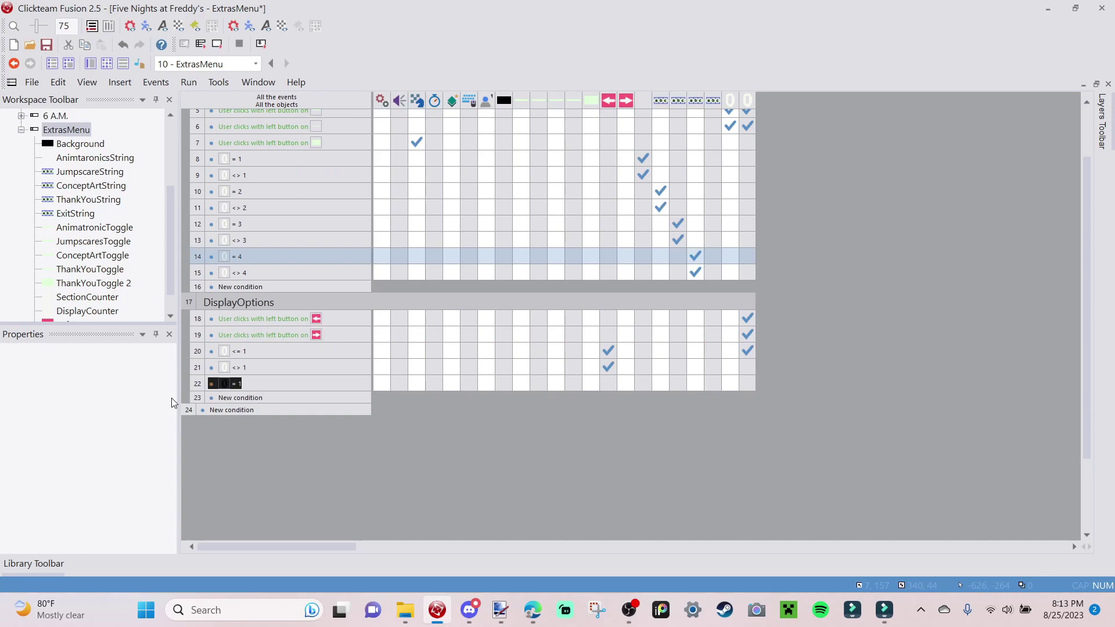
Add a second condition to the SectionCounter = 1 event in DisplayOptions, requiring DisplayCounter to be greater or equal to 7.
right_click(243, 386)
left_click(265, 429)
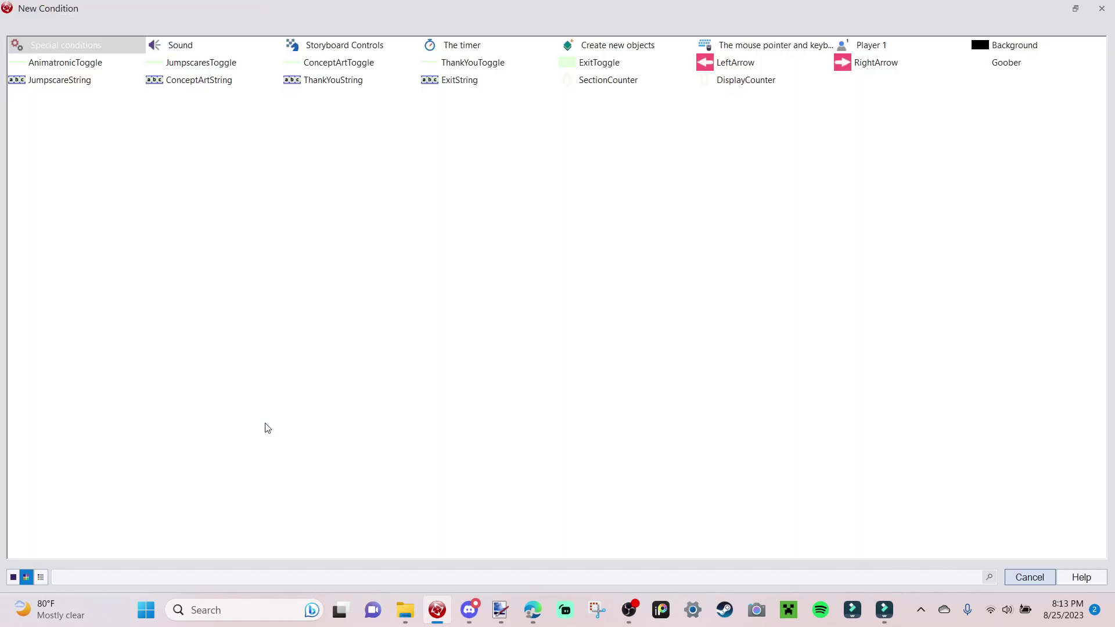
left_click(761, 83)
left_click(823, 226)
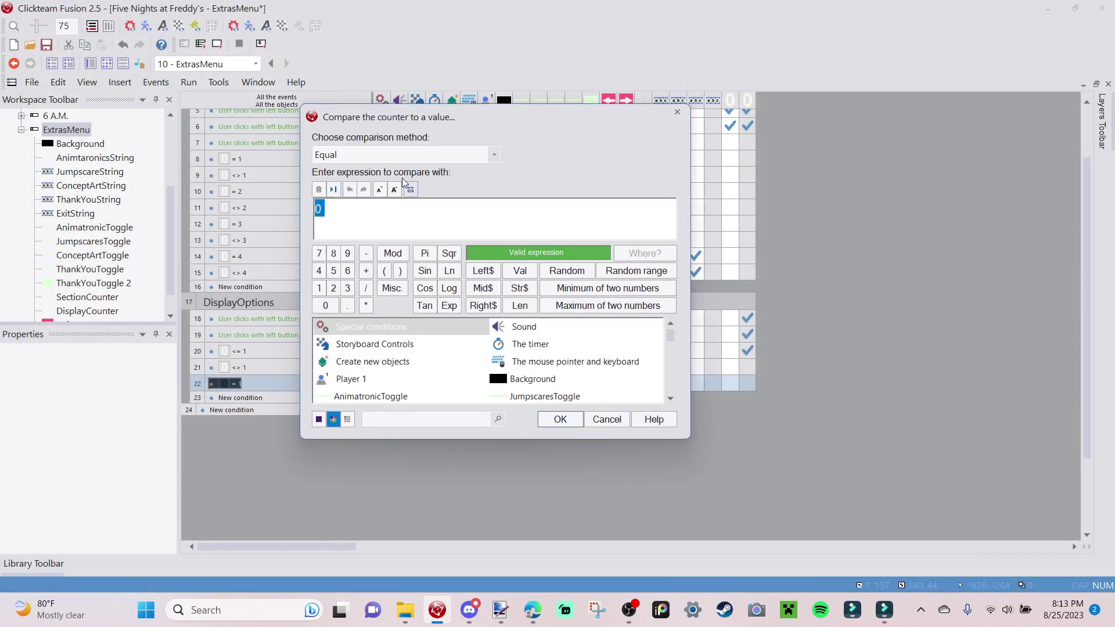
left_click(392, 154)
left_click(386, 220)
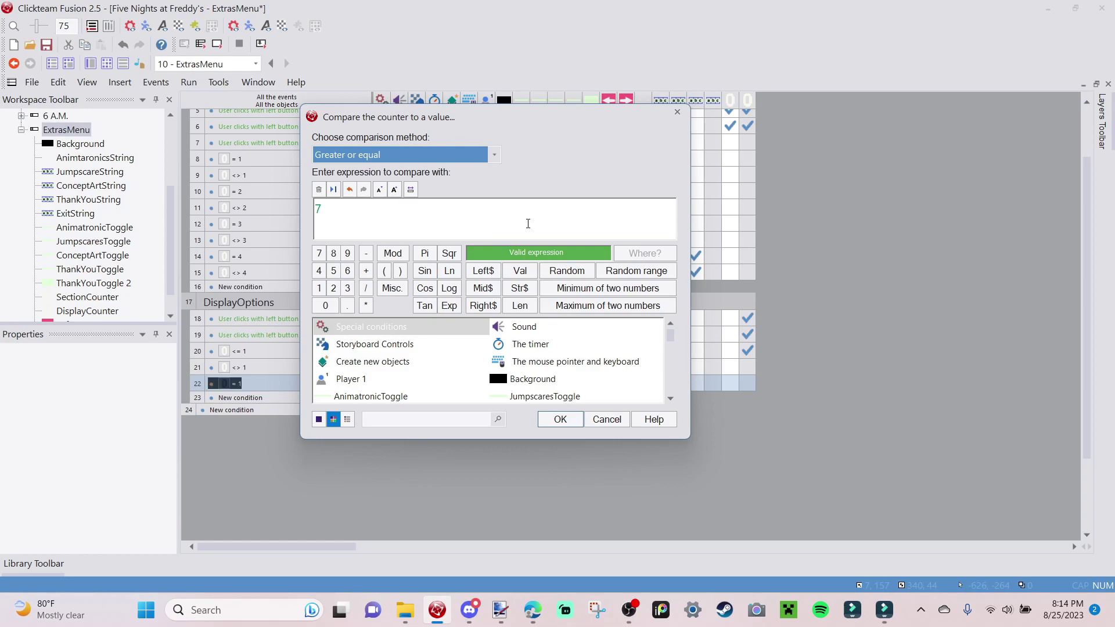
key("Return")
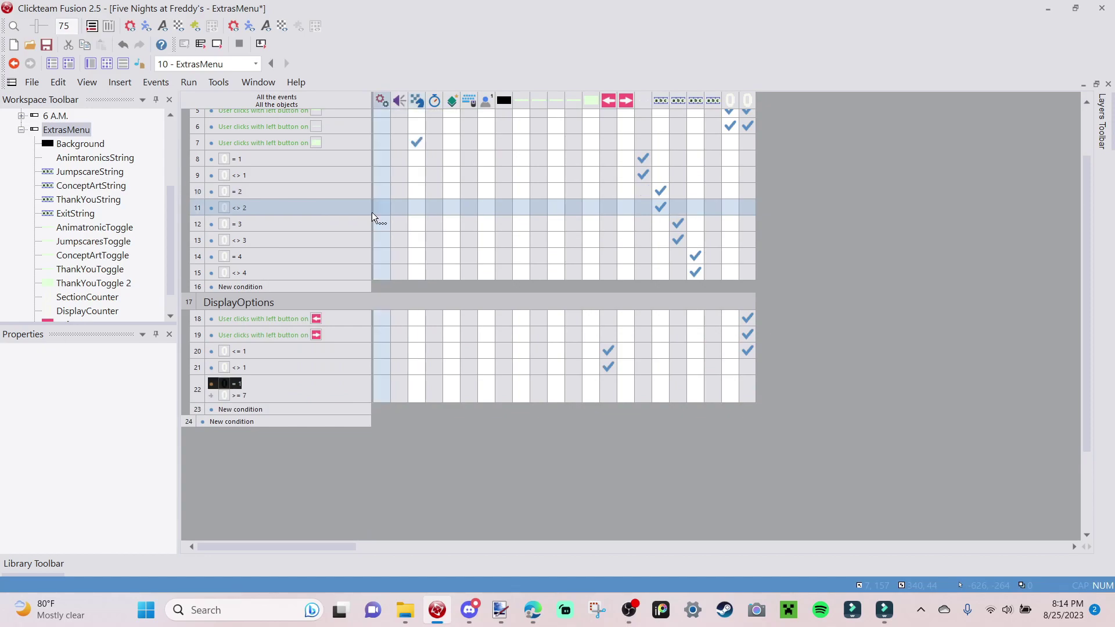
Make RightArrow invisible in the event combining SectionCounter = 1 and DisplayCounter >= 7.
left_click(619, 388)
mouse_move(700, 203)
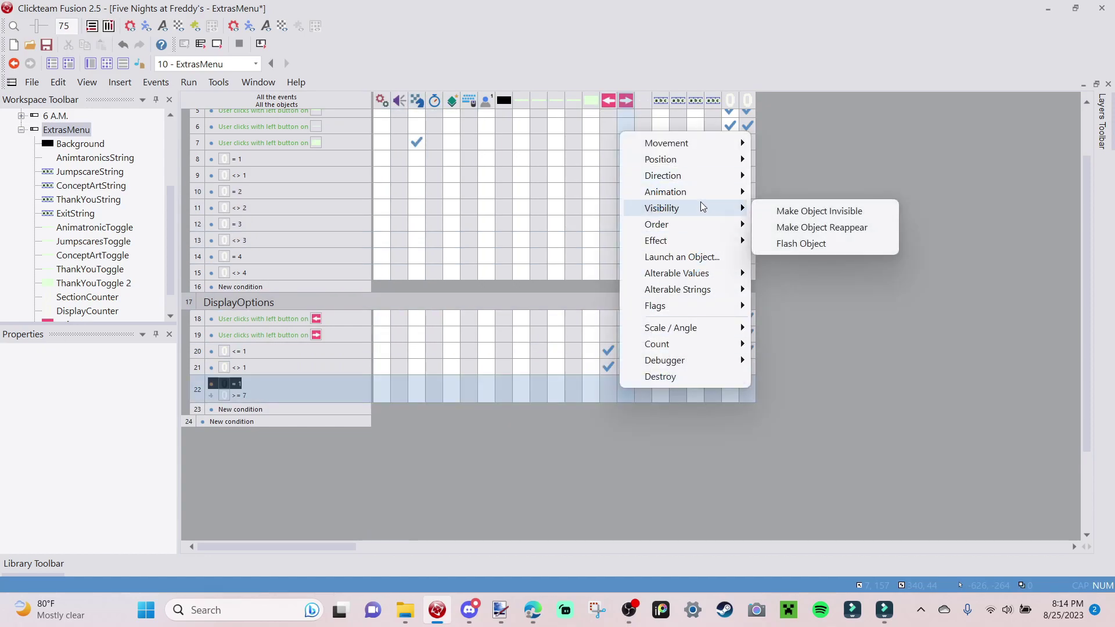
left_click(768, 215)
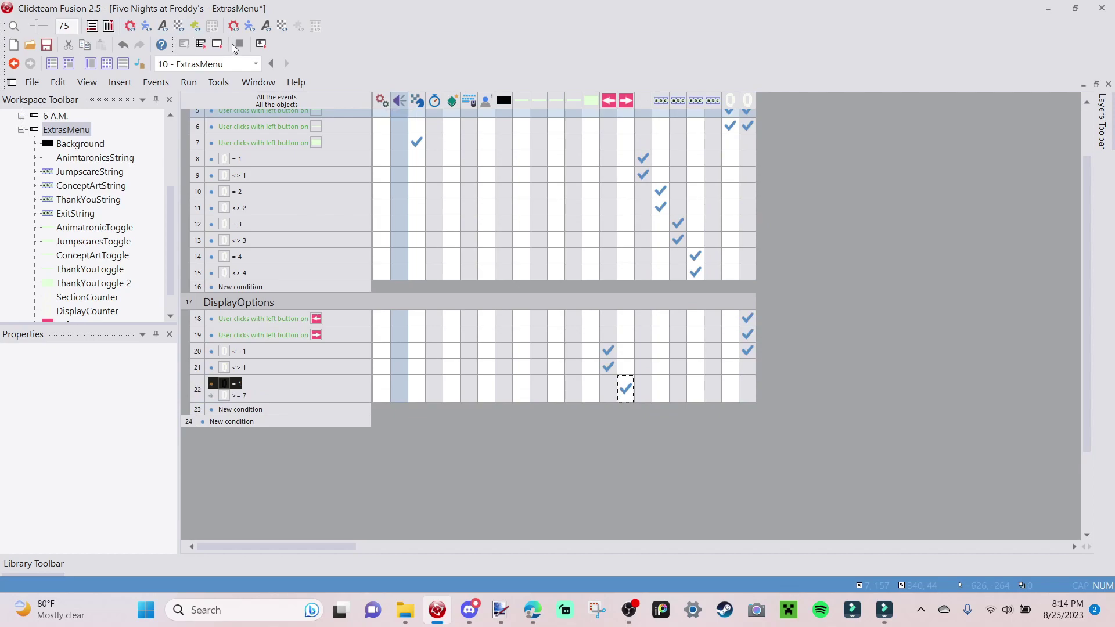
Test-run the frame, stepping DisplayCounter to its upper limit and back to check RightArrow's visibility and clickability, and end the run.
left_click(215, 43)
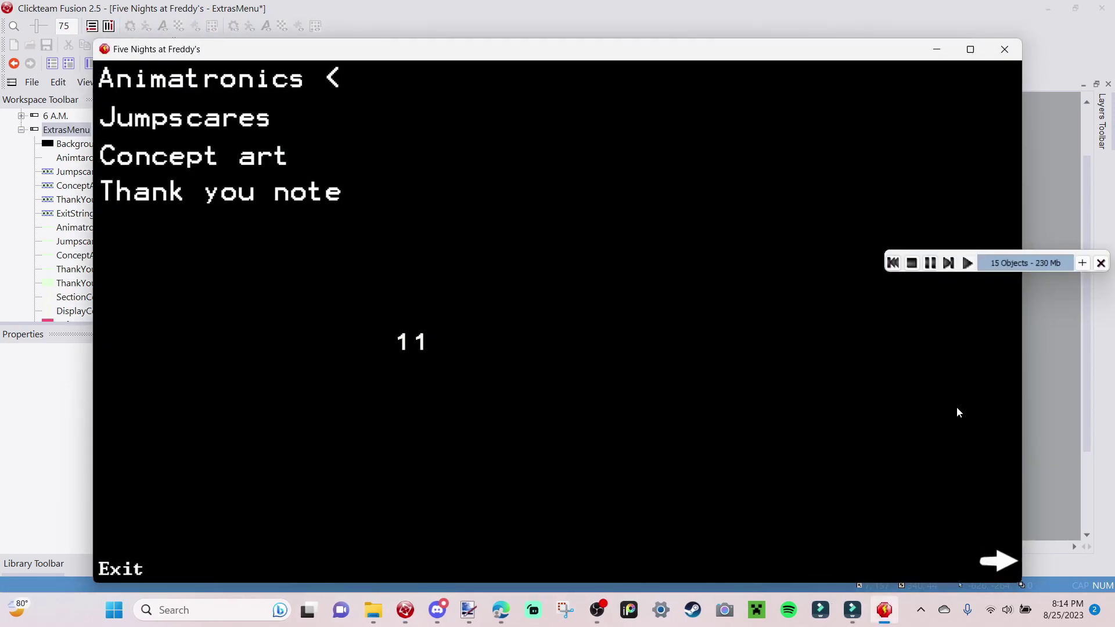
left_click(1000, 564)
left_click(1005, 568)
left_click(1003, 564)
left_click(994, 561)
left_click(985, 559)
left_click(987, 559)
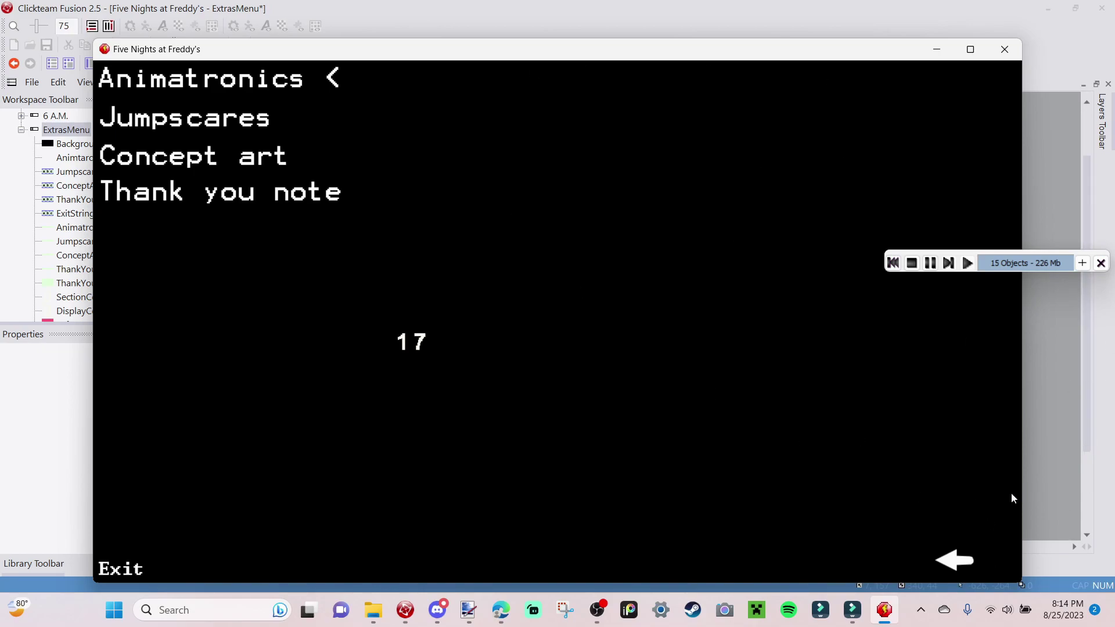
left_click(956, 559)
left_click(955, 561)
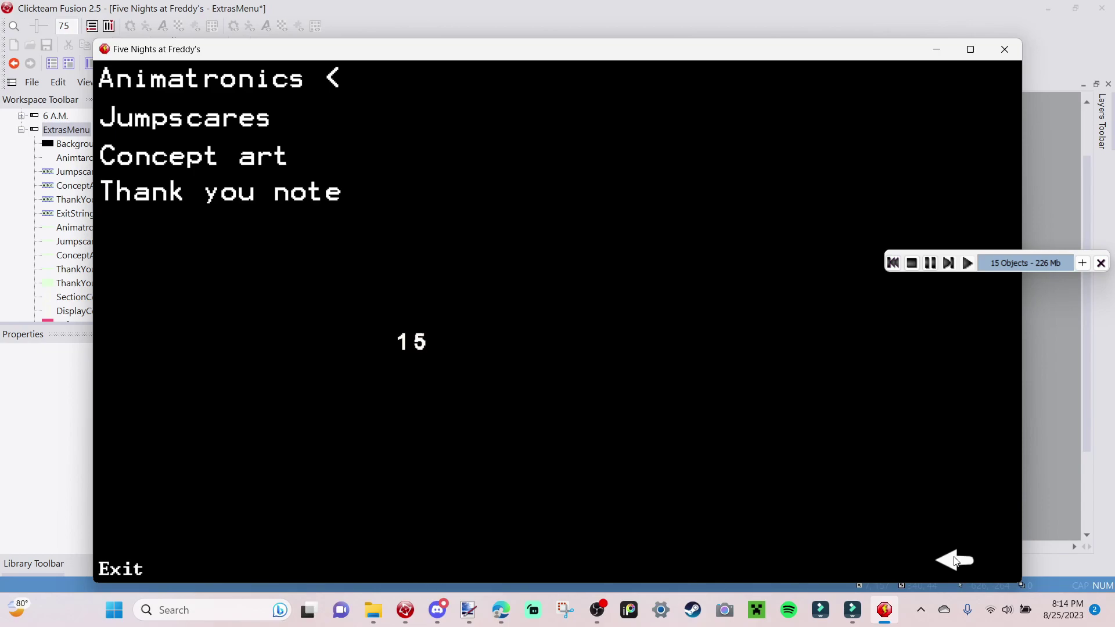
left_click(1006, 562)
left_click(1006, 560)
left_click(1004, 558)
left_click(1004, 558)
left_click(1005, 559)
left_click(1007, 558)
left_click(1010, 559)
left_click(1003, 555)
left_click(1005, 49)
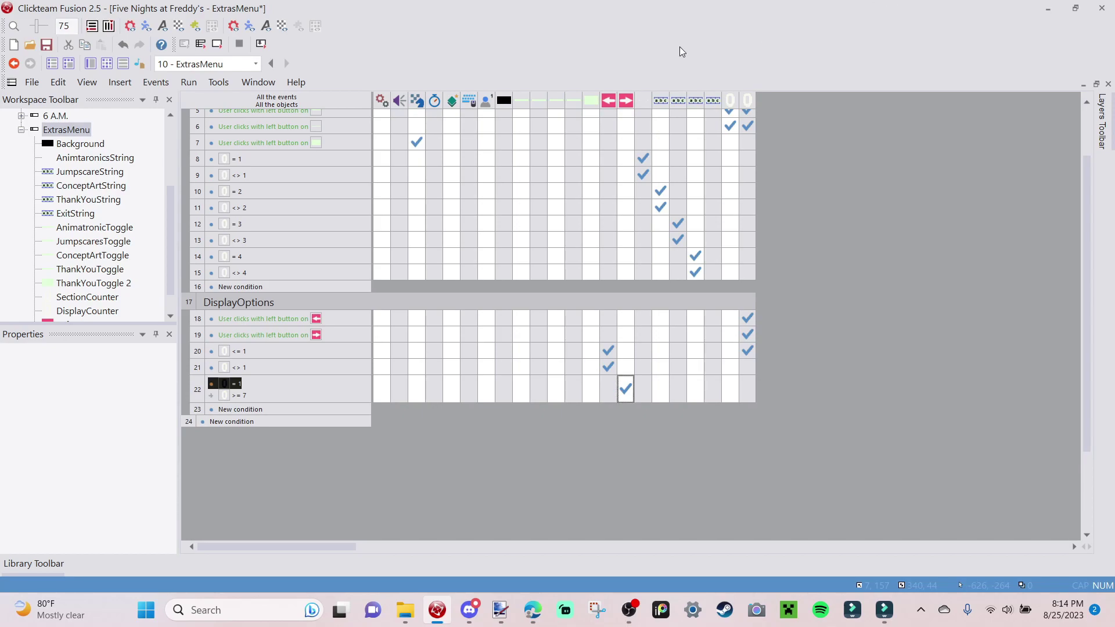
Add the condition that RightArrow is visible to the RightArrow click event.
right_click(283, 336)
left_click(309, 380)
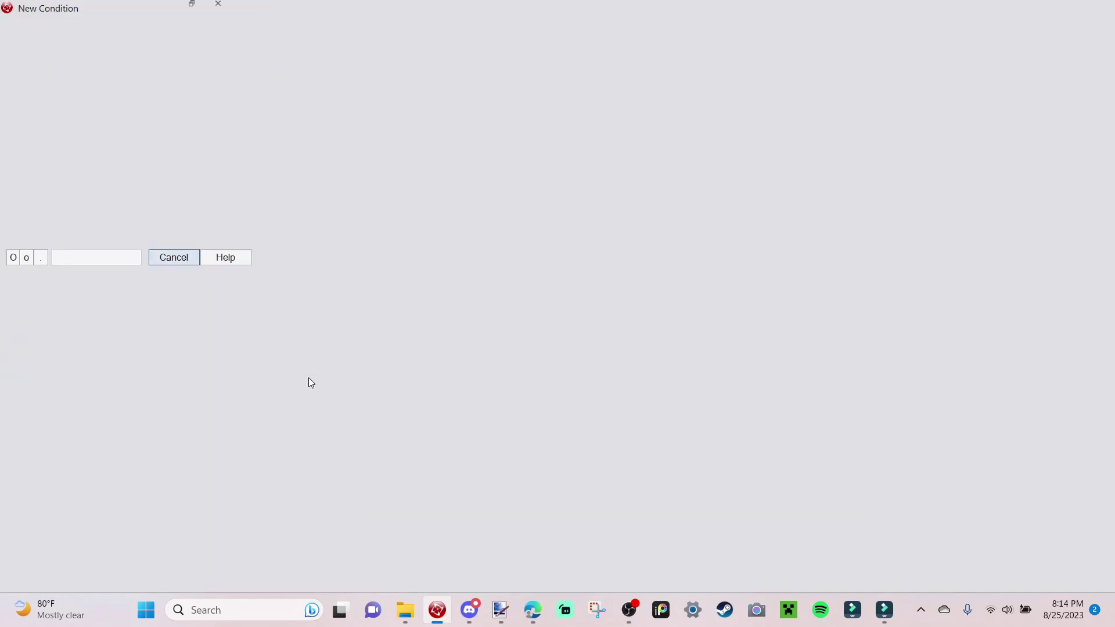
left_click(869, 64)
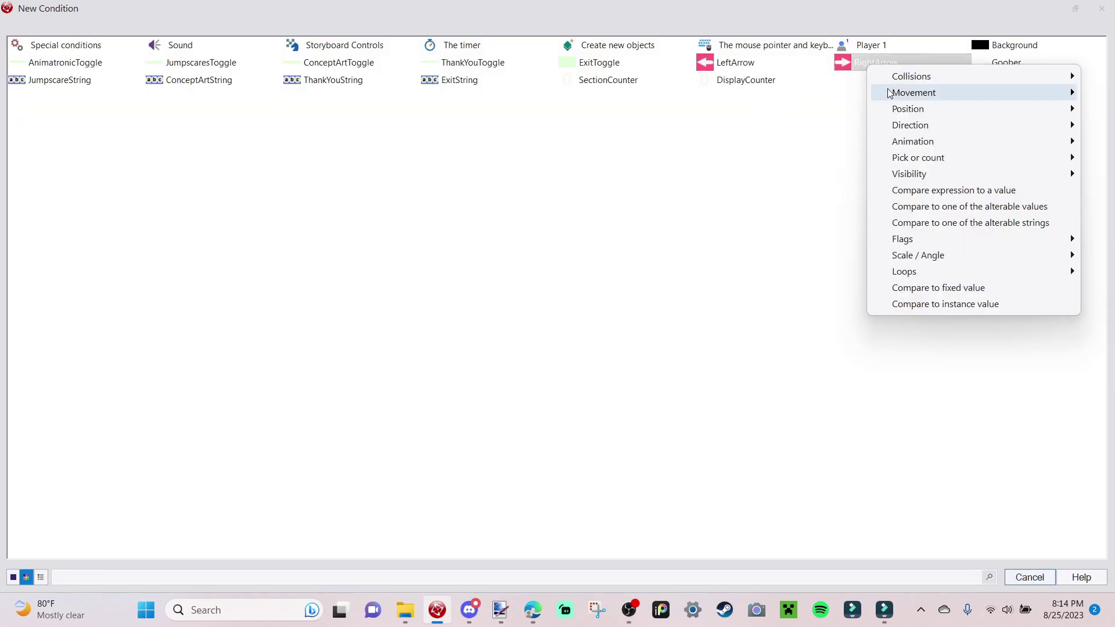
mouse_move(928, 176)
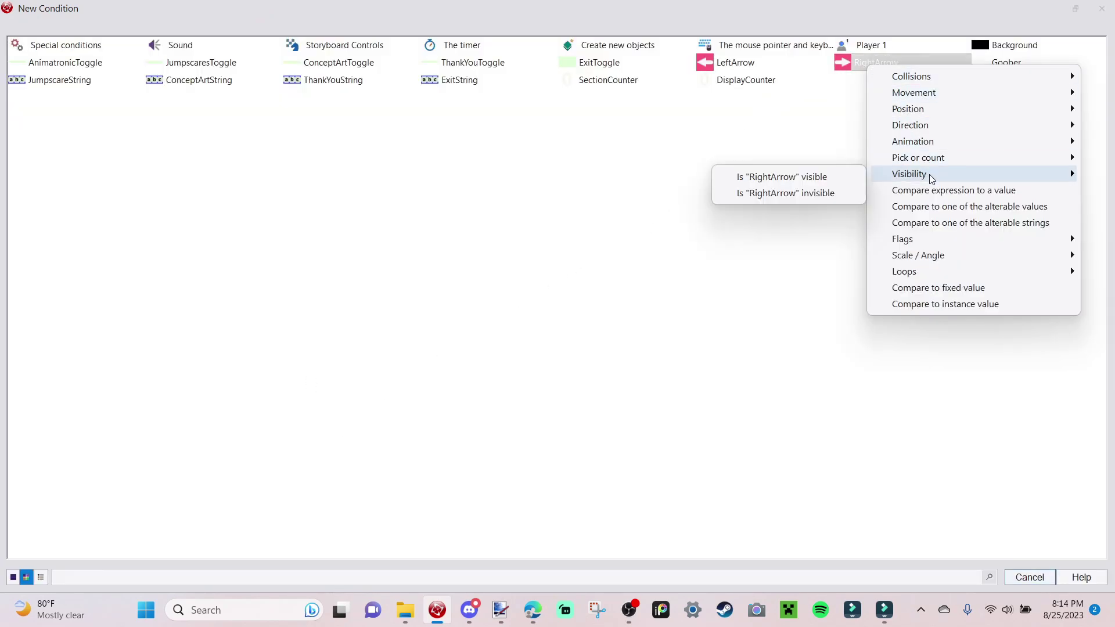
left_click(816, 177)
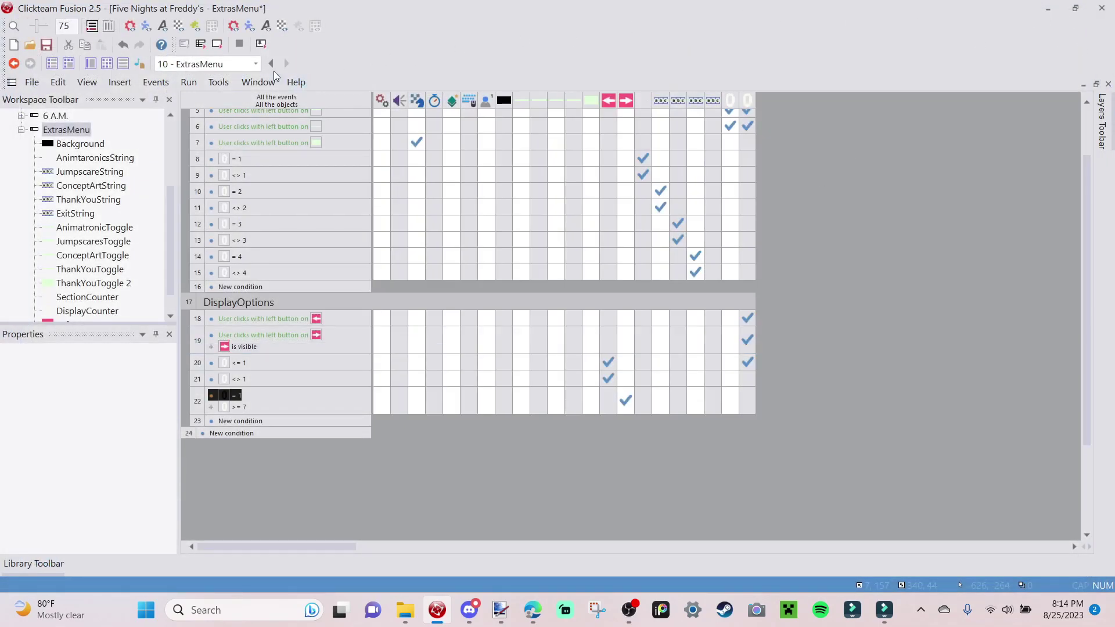
Test-run the frame to check clicks on RightArrow at the Animatronics section's upper limit, and end the run.
left_click(237, 45)
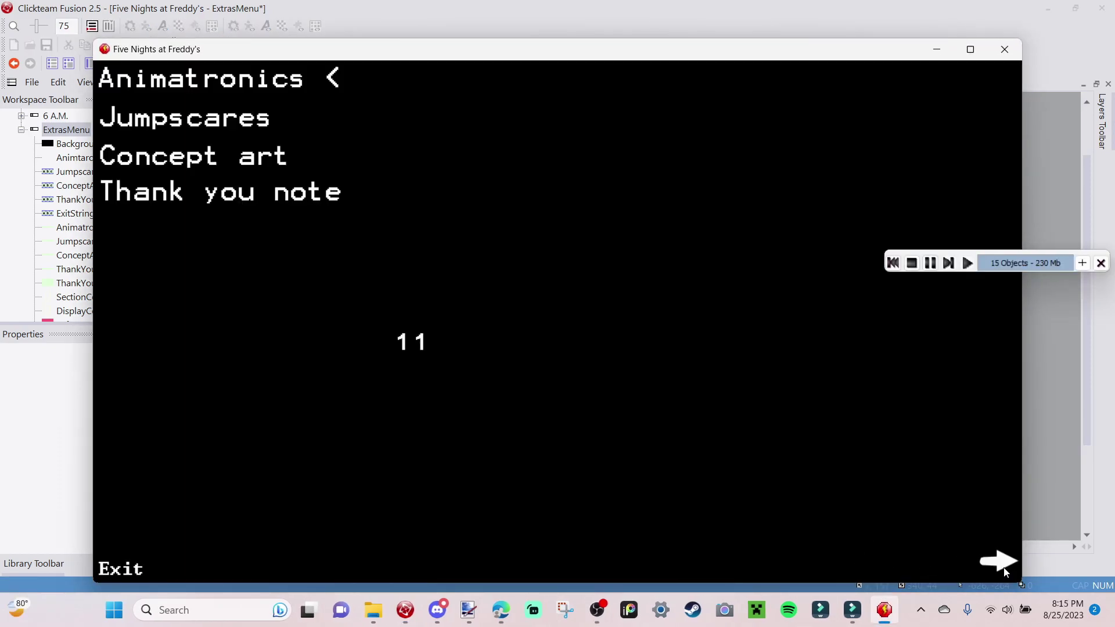
left_click(994, 562)
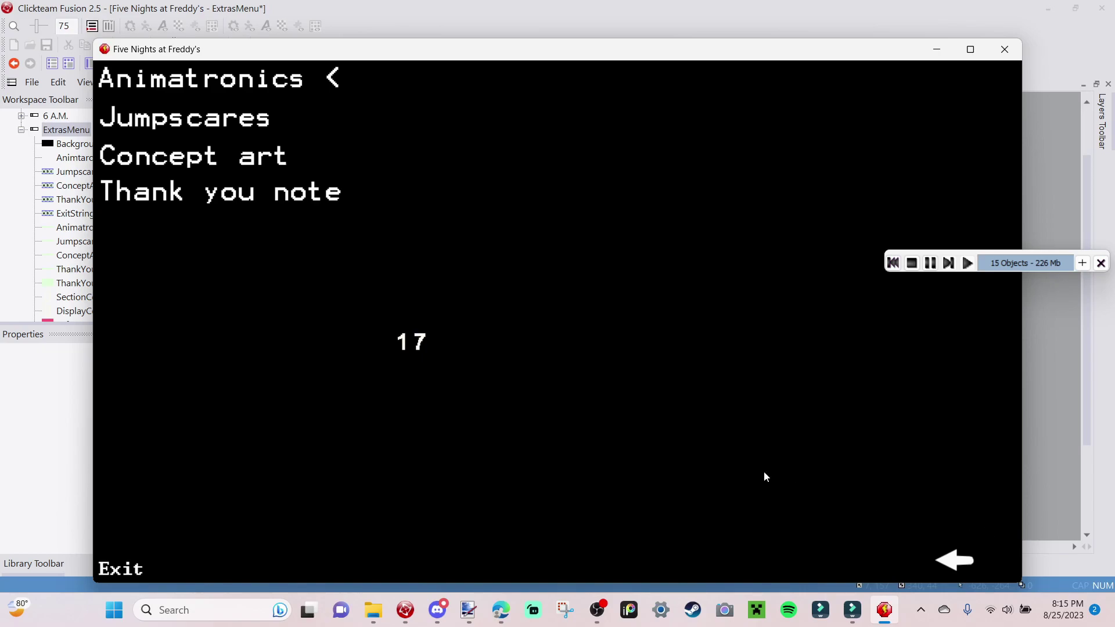
left_click(1005, 49)
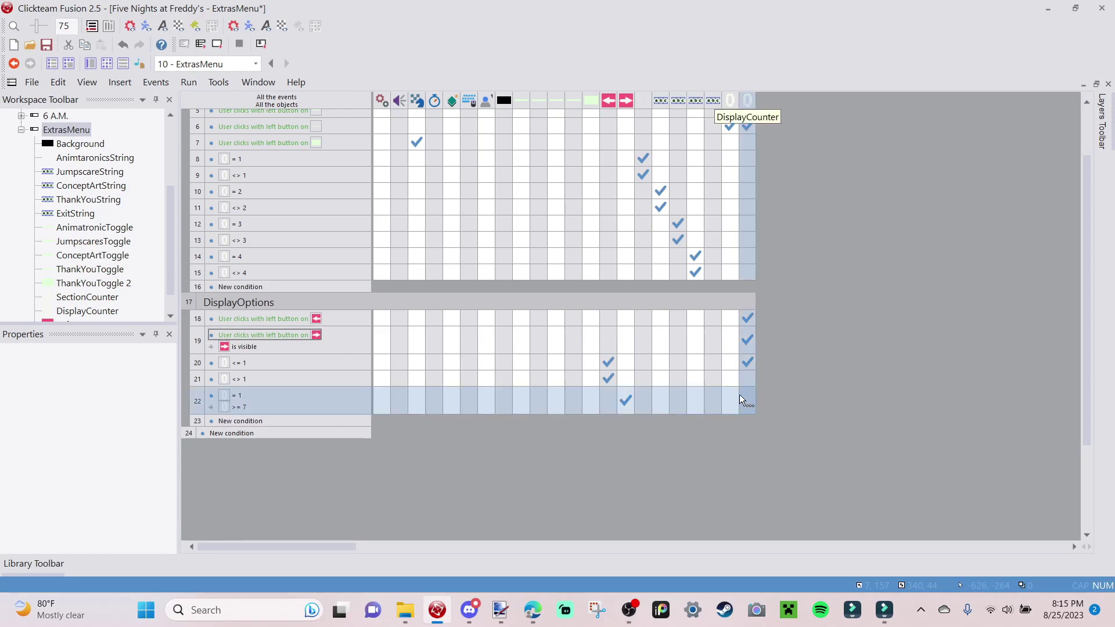
Try setting DisplayCounter to 7 in the SectionCounter = 1 and DisplayCounter >= 7 event, and delete that action.
left_click(746, 408)
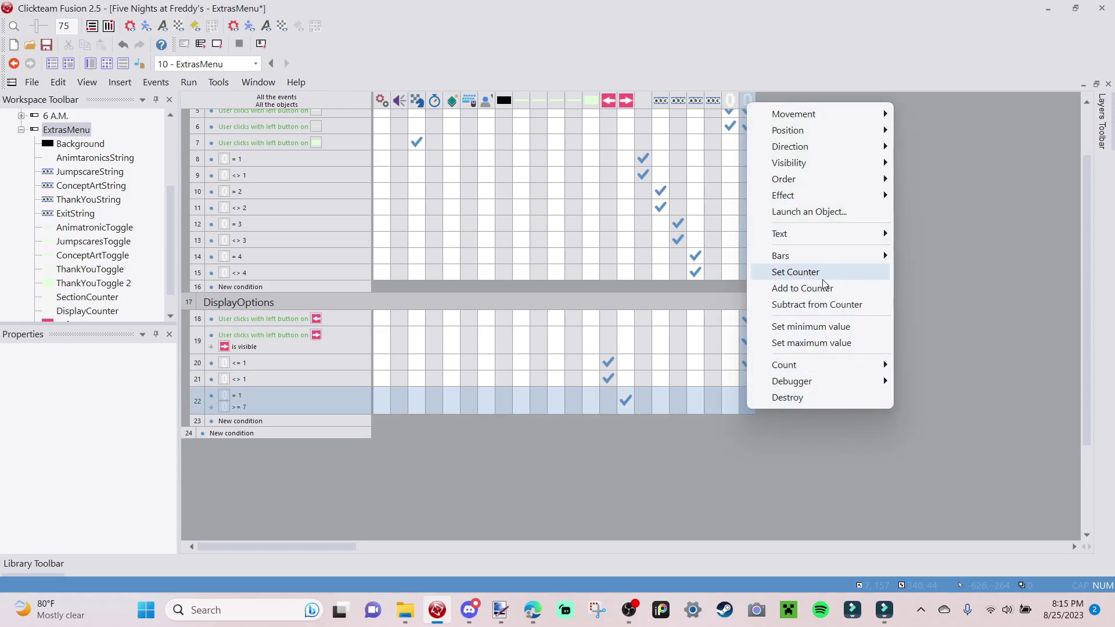
left_click(810, 270)
type("7")
key("Return")
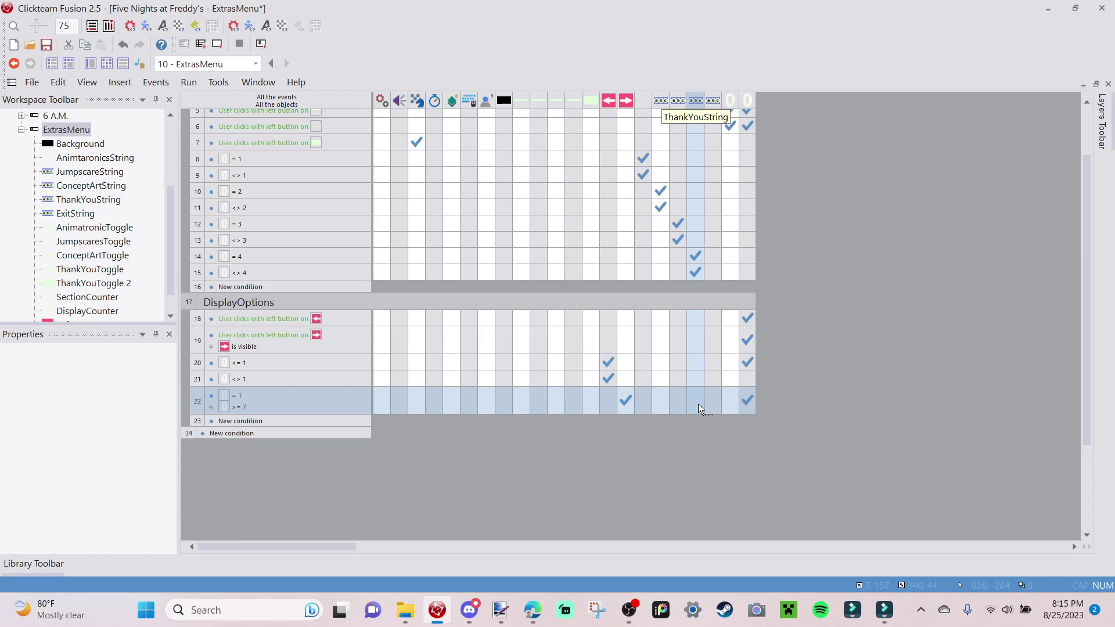
key("Delete")
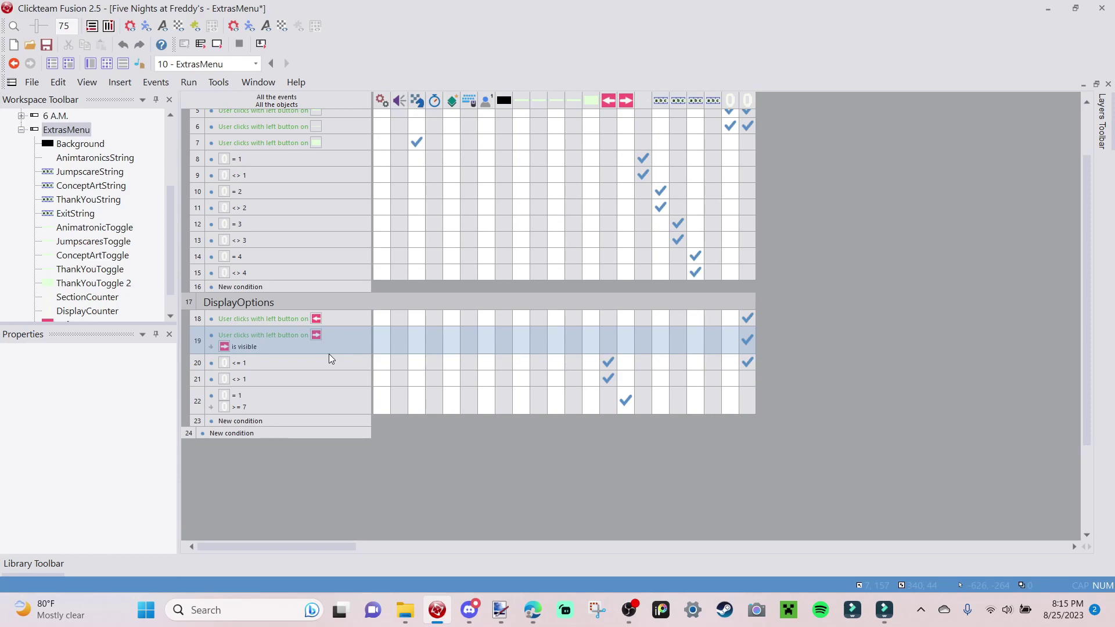
Add a DisplayOptions event with the condition SectionCounter equal to 1.
left_click(209, 350)
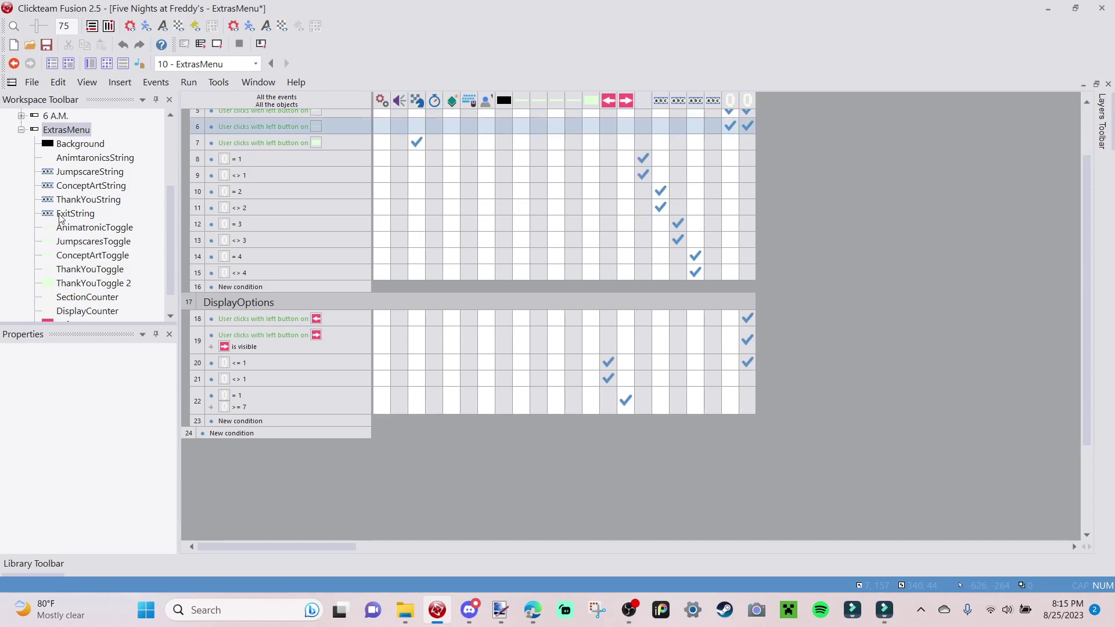
double_click(242, 419)
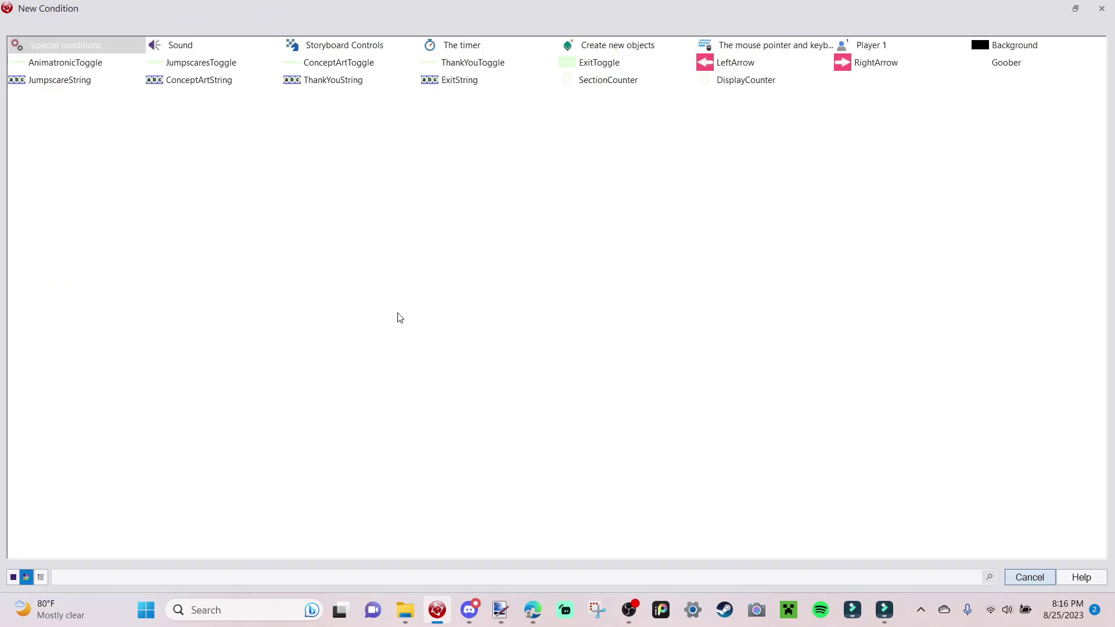
left_click(633, 79)
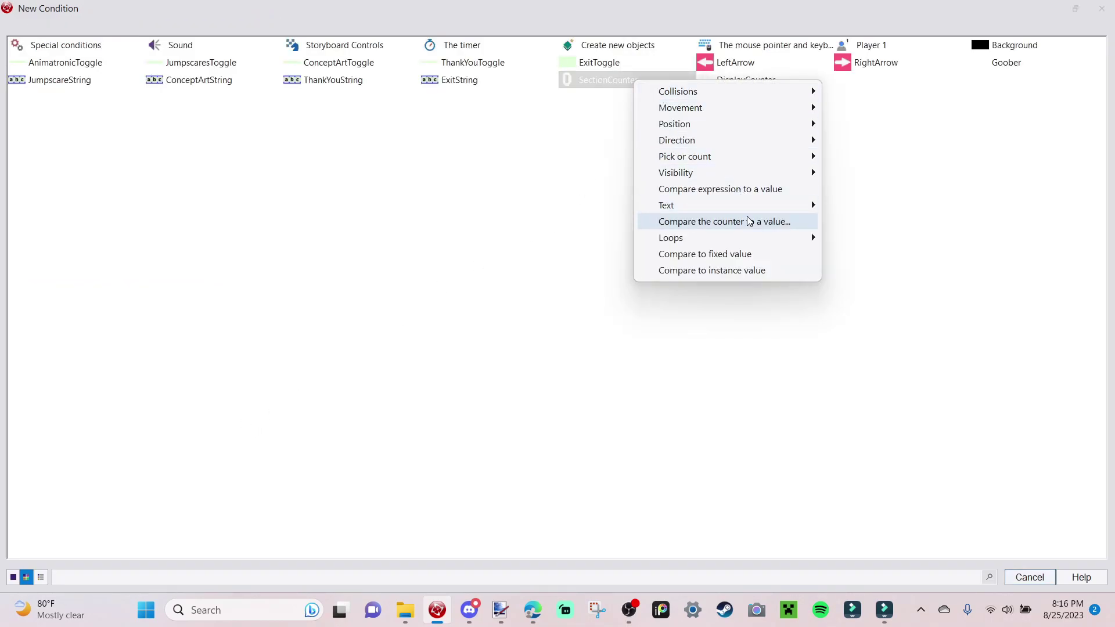
left_click(750, 222)
type("1")
key("Return")
Insert the condition DisplayCounter different from 7 into the new SectionCounter = 1 event.
left_click(238, 423)
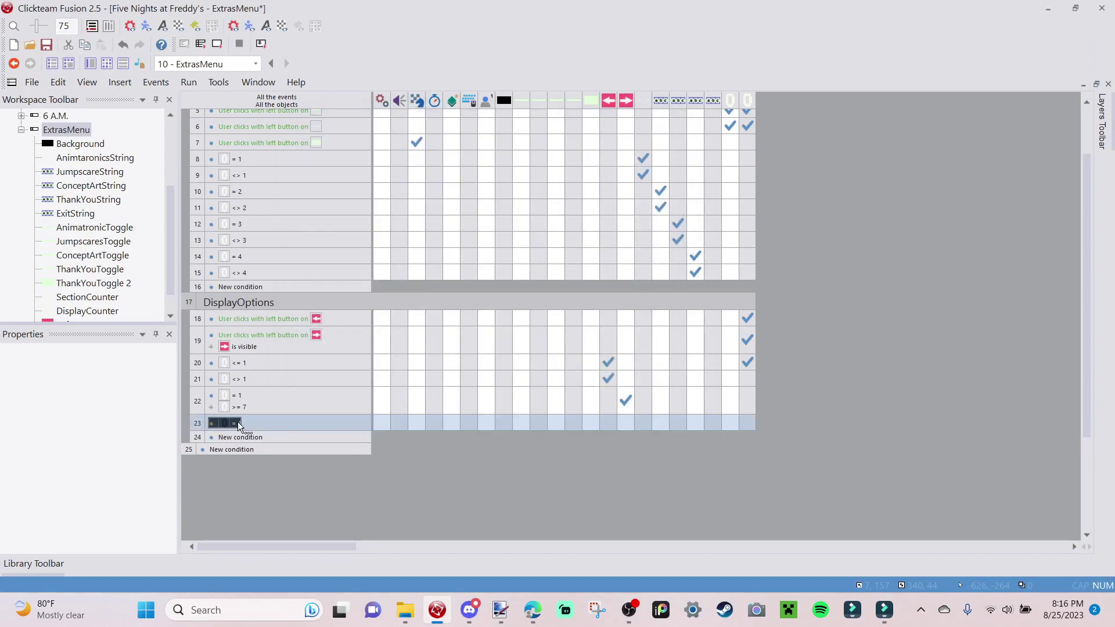
right_click(238, 423)
left_click(278, 292)
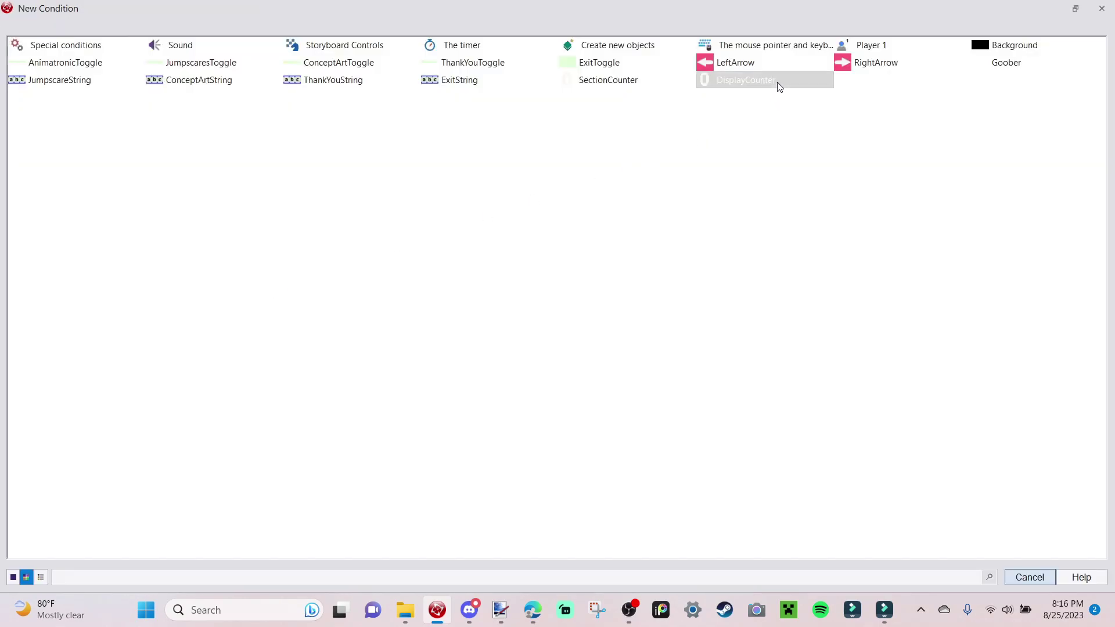
left_click(778, 83)
left_click(871, 224)
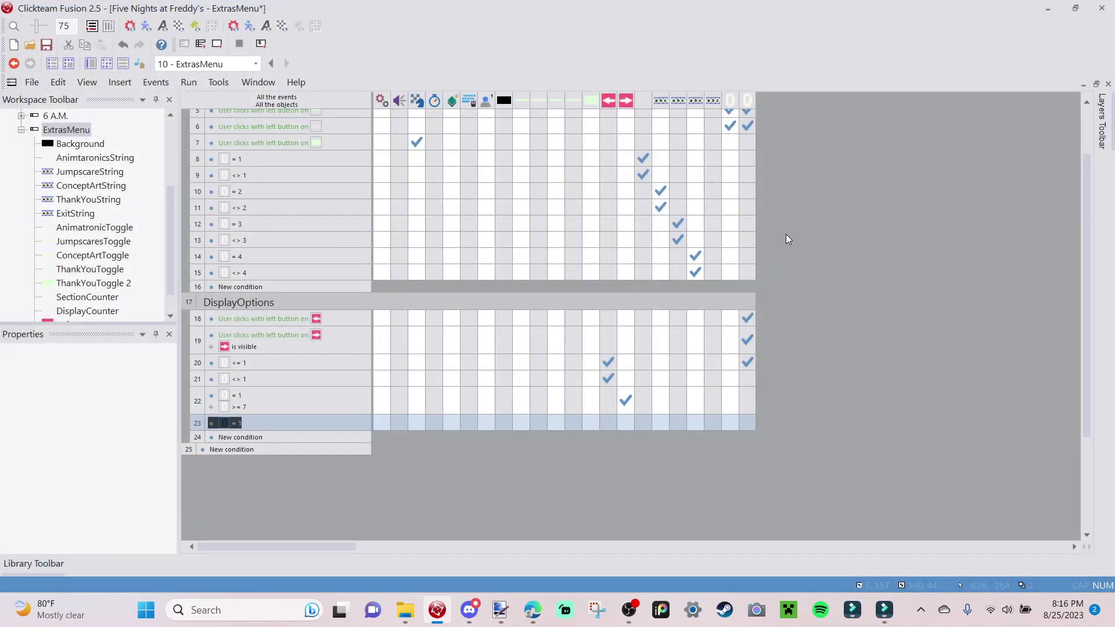
left_click(410, 155)
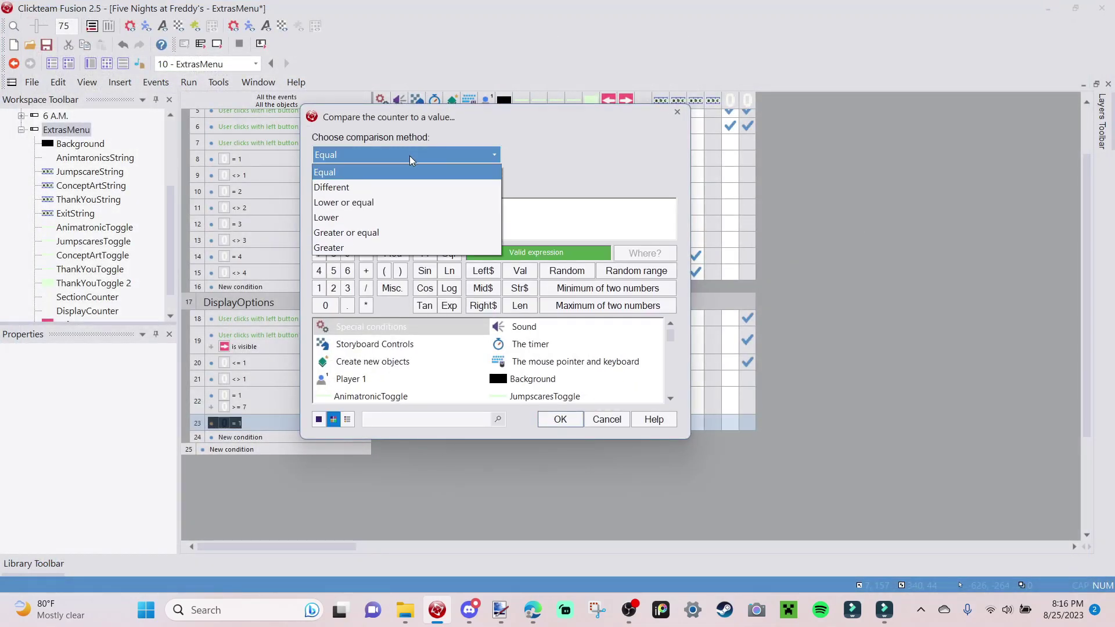
left_click(375, 183)
type("7")
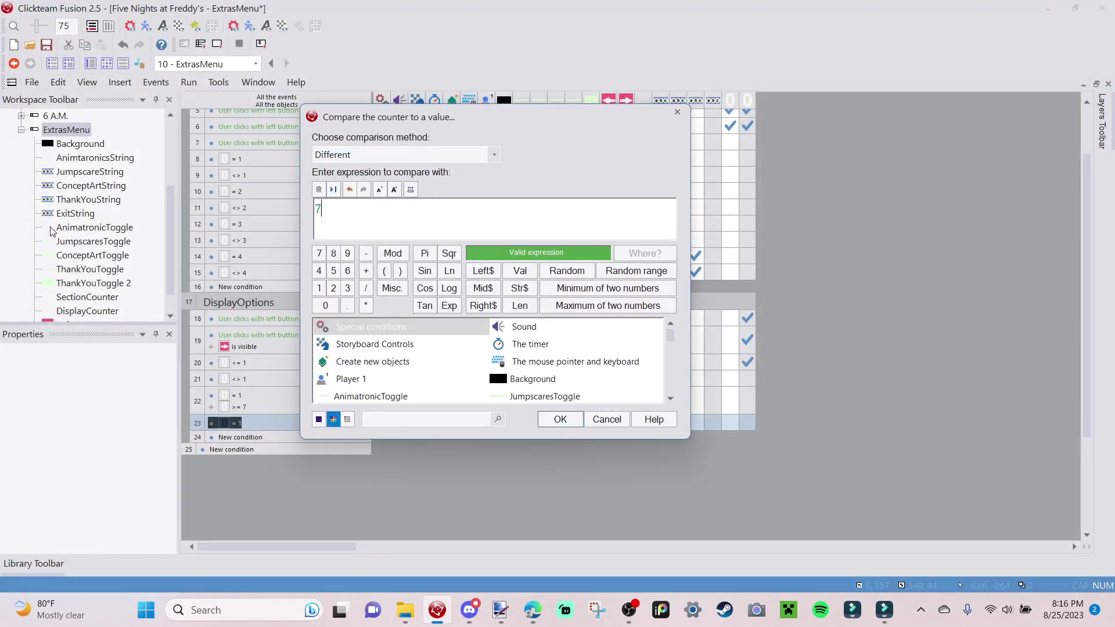
key("Return")
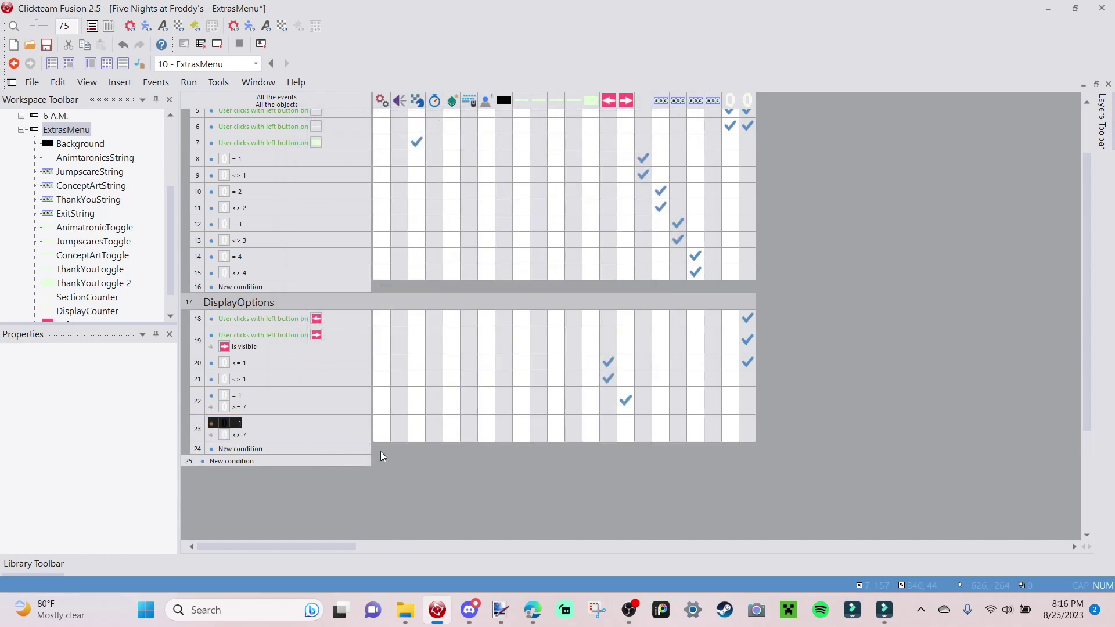
Make RightArrow reappear in the SectionCounter = 1 and DisplayCounter <> 7 event, and save the project.
left_click(621, 431)
mouse_move(721, 243)
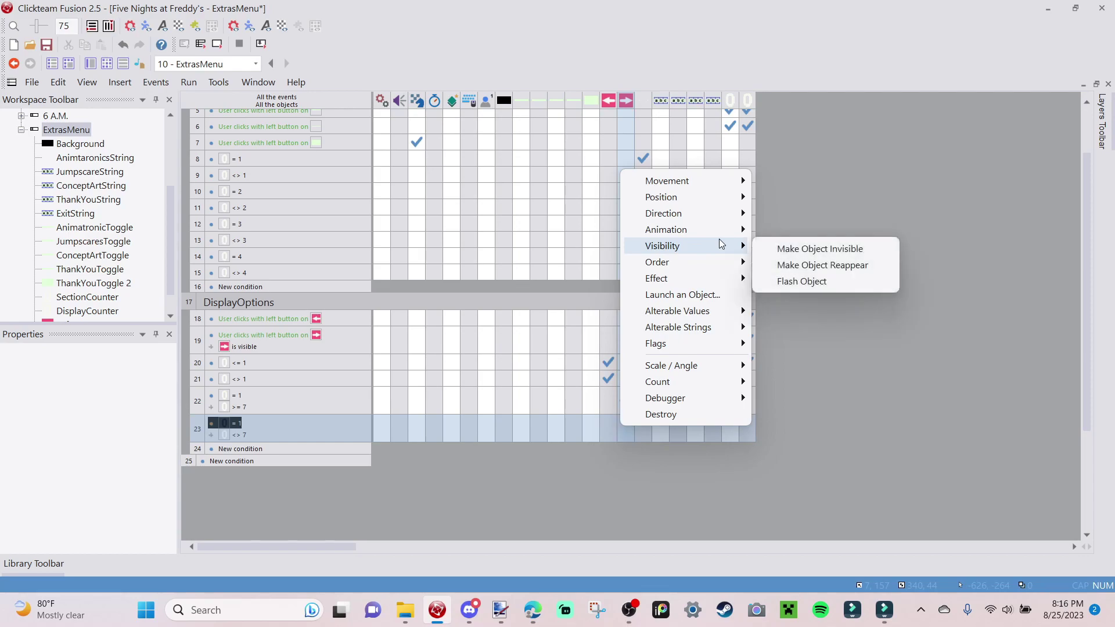
left_click(837, 265)
left_click(46, 43)
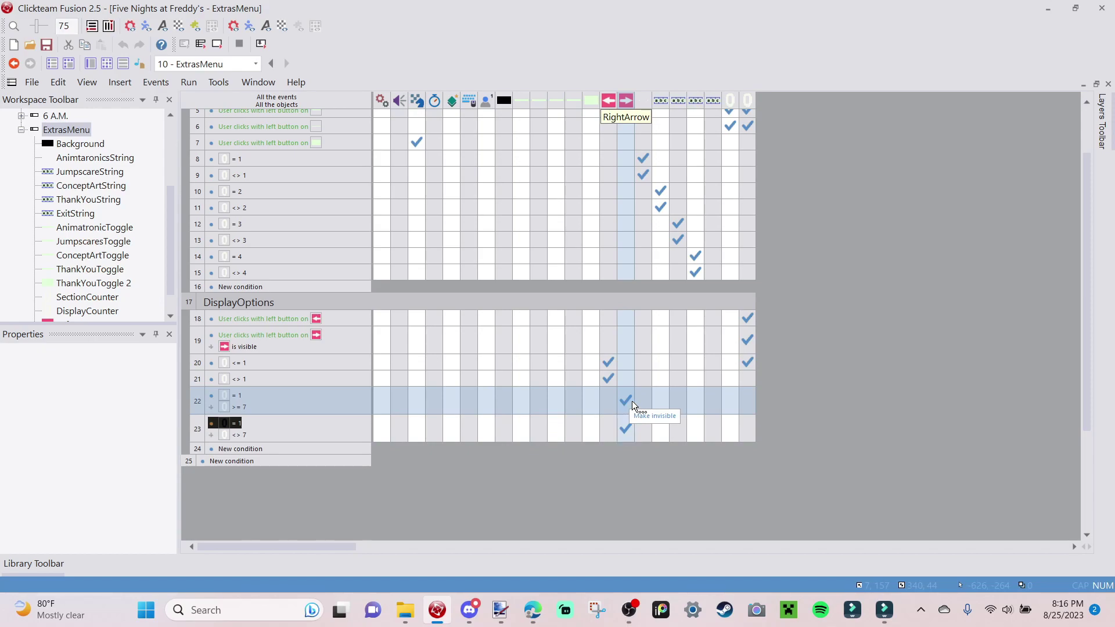
Test-run the frame, stepping DisplayCounter to the Animatronics section's upper limit, back down to 1, and up again.
left_click(205, 46)
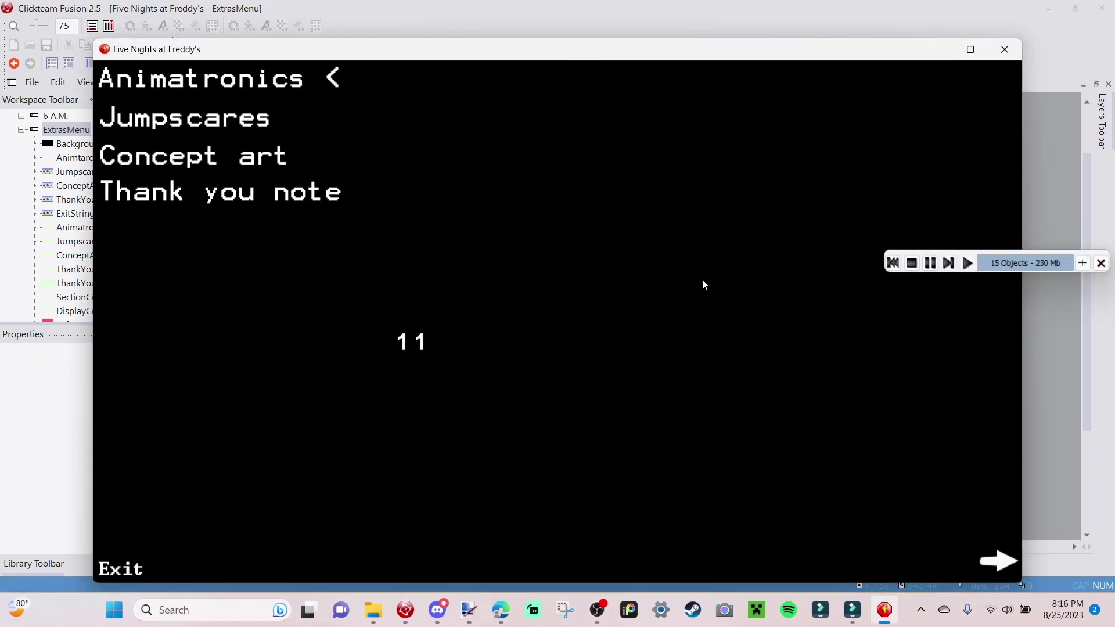
left_click(998, 556)
left_click(998, 557)
left_click(998, 558)
left_click(998, 561)
left_click(999, 561)
left_click(1000, 561)
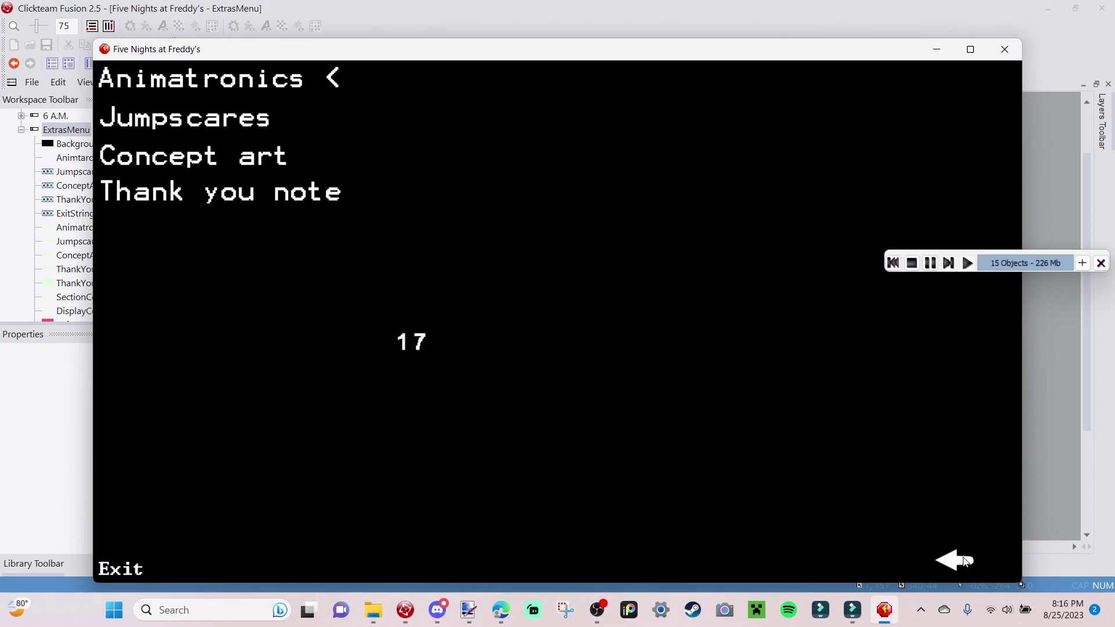
left_click(956, 561)
left_click(957, 564)
left_click(956, 563)
left_click(953, 559)
left_click(952, 557)
left_click(947, 554)
left_click(1003, 563)
left_click(1004, 566)
left_click(998, 561)
left_click(999, 561)
left_click(999, 561)
left_click(999, 561)
Switch the running frame to Jumpscares and back to Animatronics to check the arrows, and end the run.
left_click(189, 116)
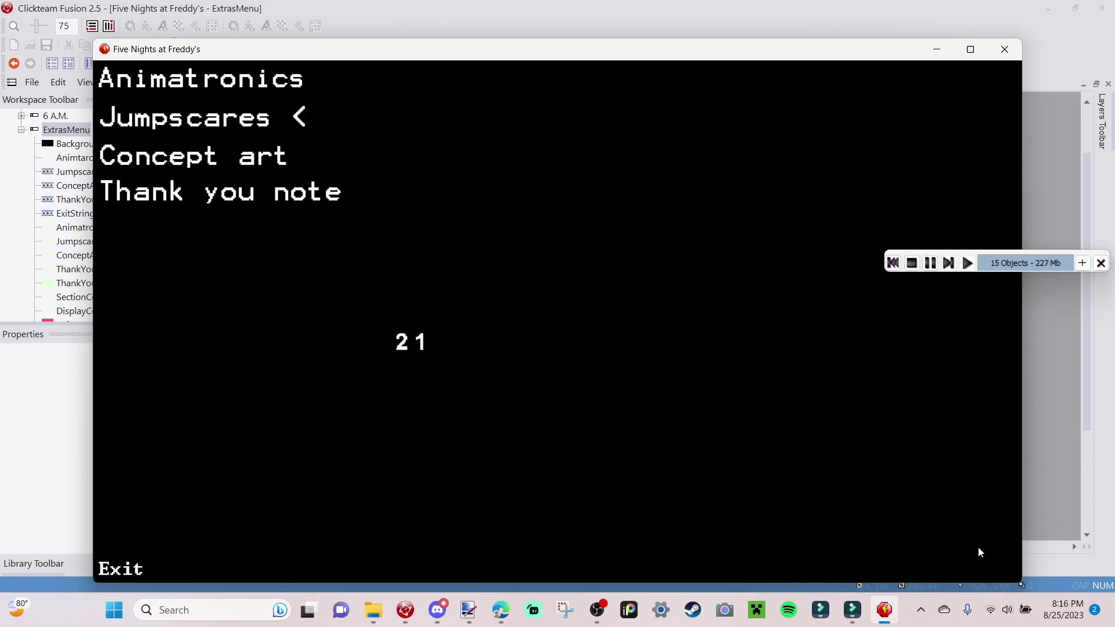
left_click(256, 83)
left_click(1003, 49)
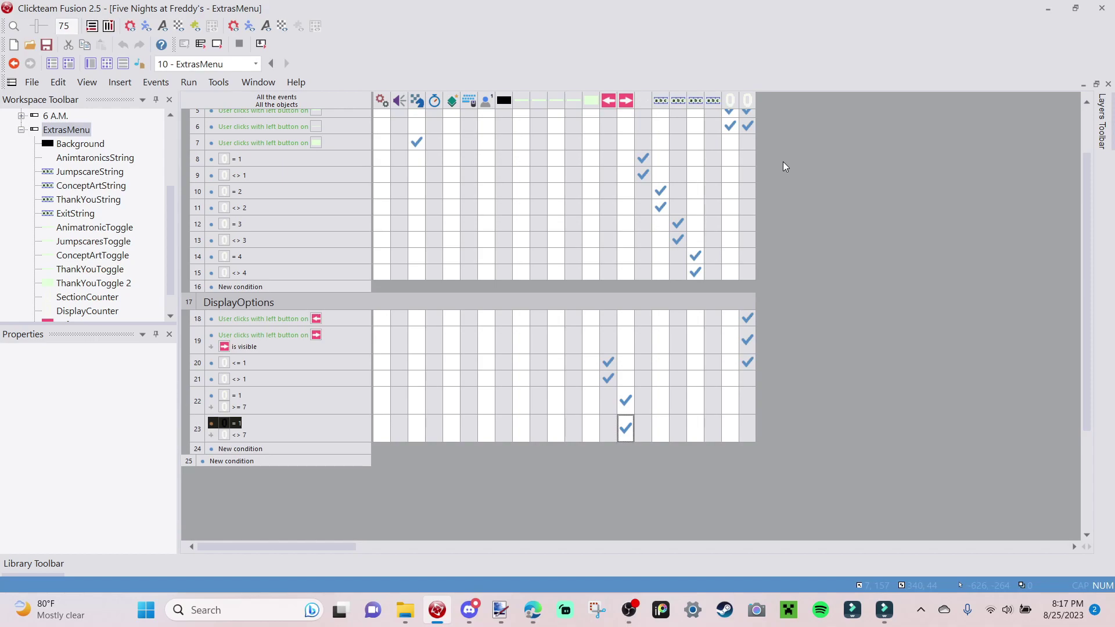
Add a DisplayOptions event with the condition SectionCounter equal to 2.
left_click(249, 451)
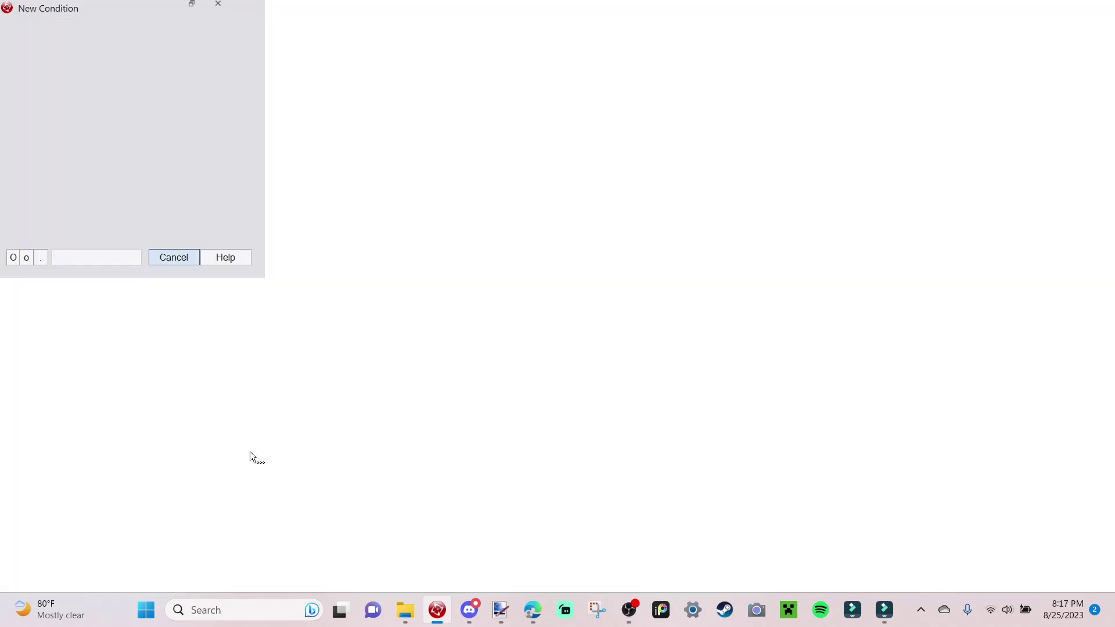
left_click(633, 80)
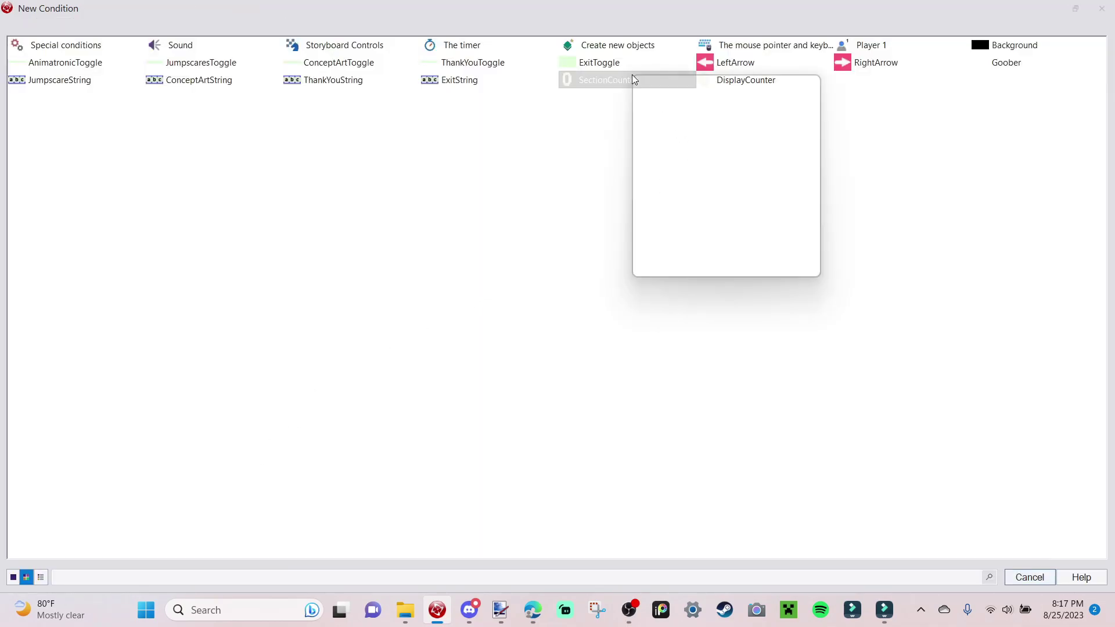
left_click(741, 216)
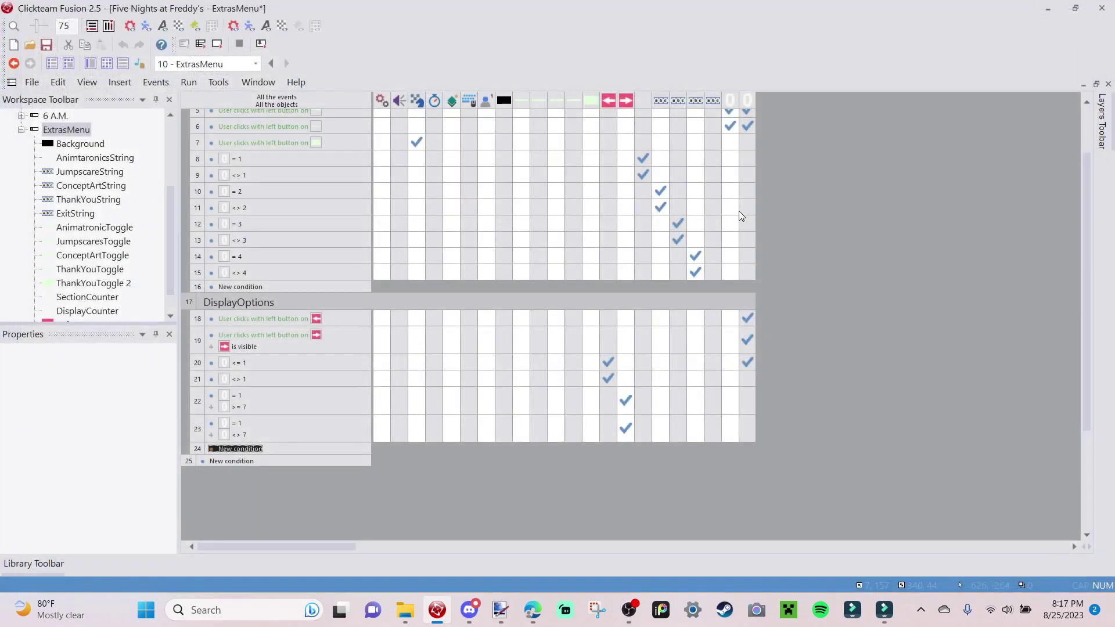
type("2")
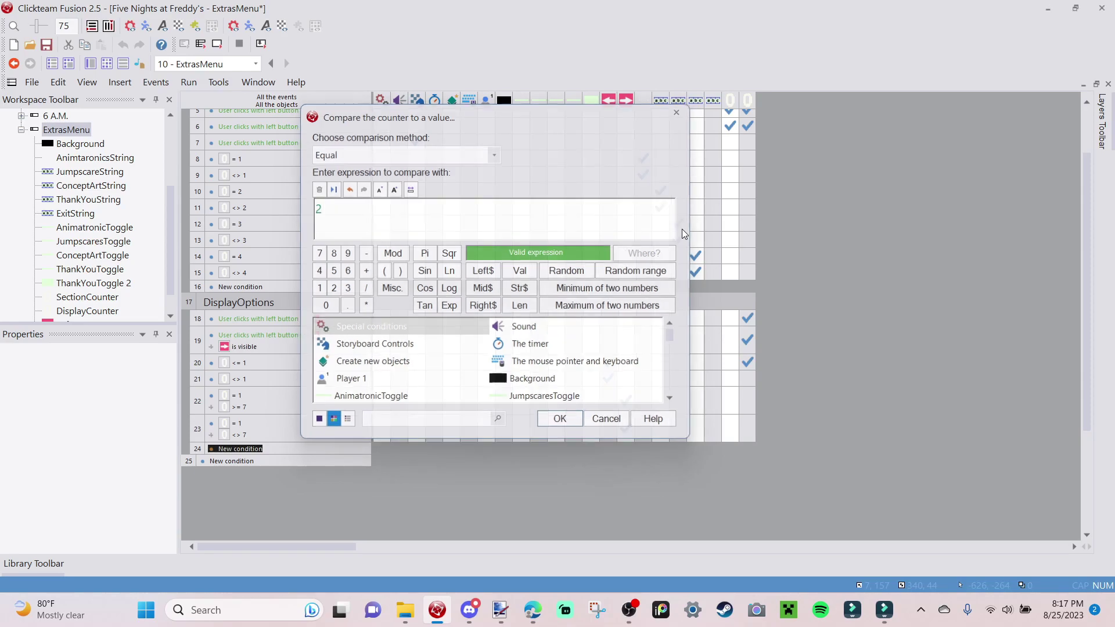
key("Return")
Insert the condition DisplayCounter greater or equal to 6 into the SectionCounter = 2 event.
right_click(235, 451)
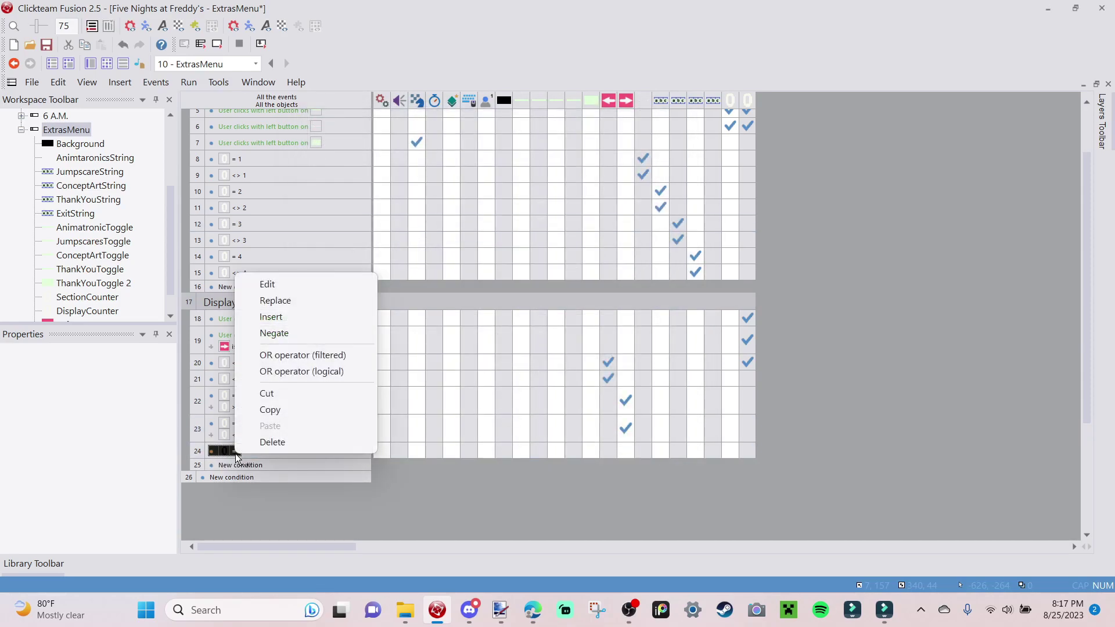
left_click(249, 311)
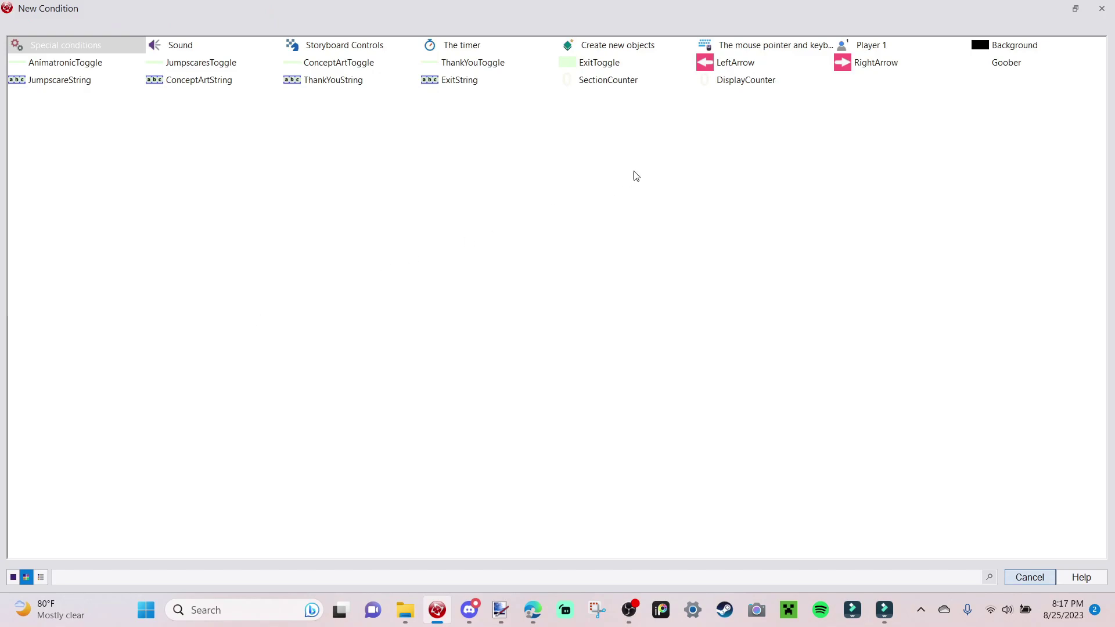
left_click(732, 83)
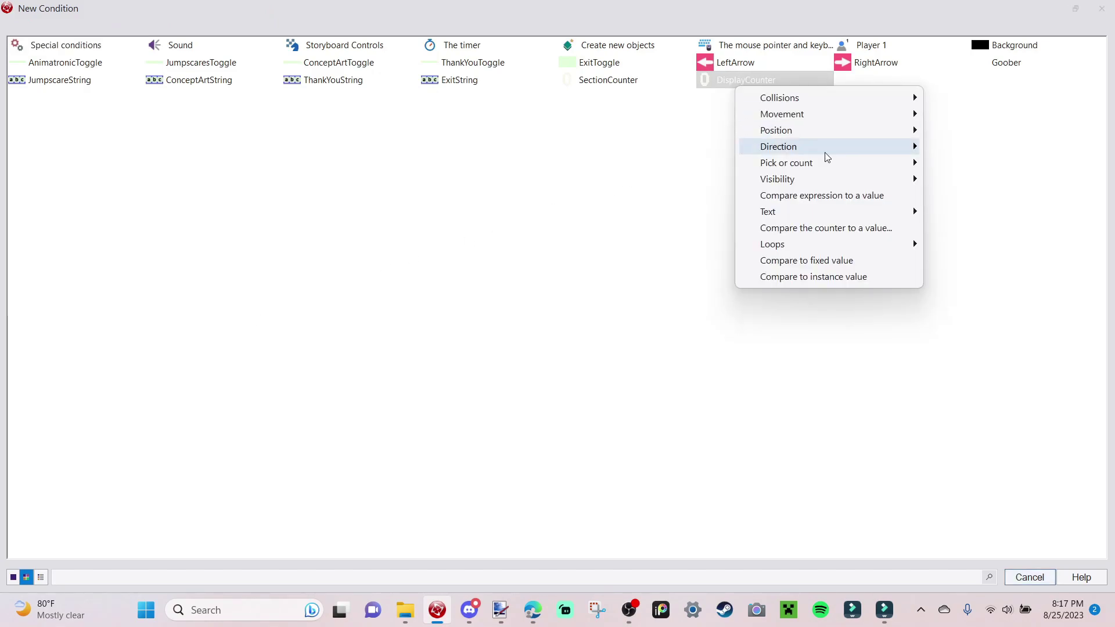
left_click(877, 225)
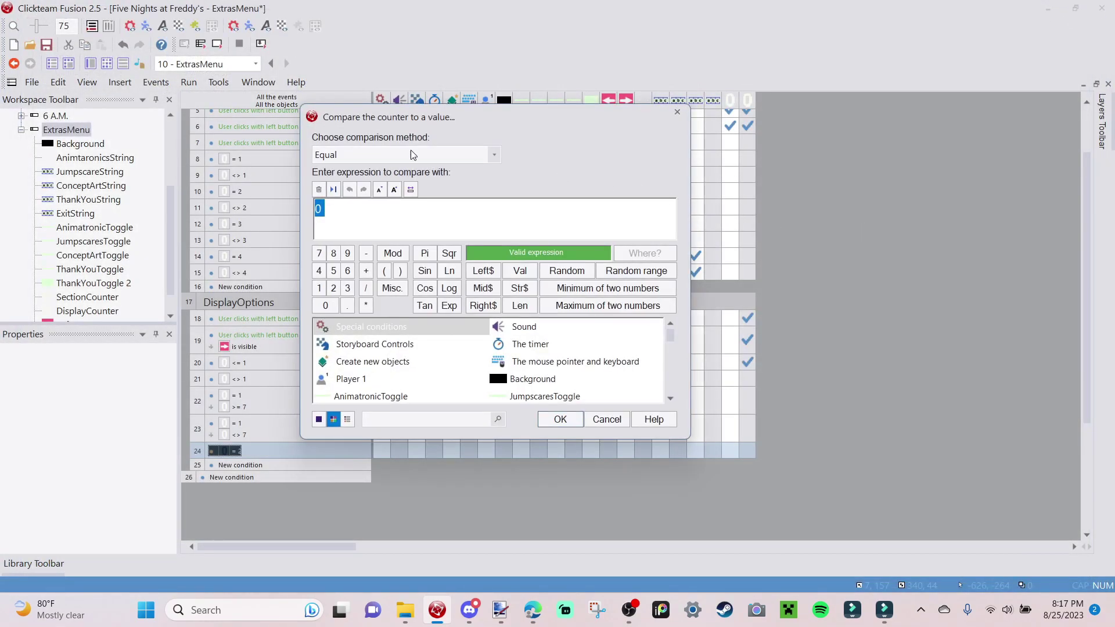
left_click(413, 155)
left_click(346, 232)
type("6")
key("Return")
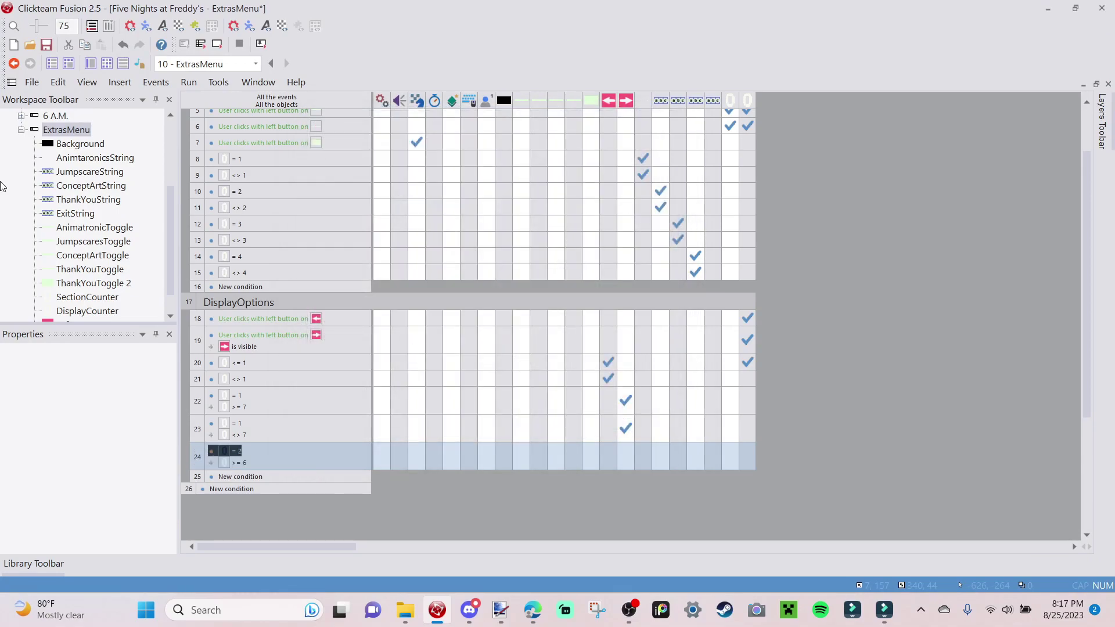
Make RightArrow invisible in the SectionCounter = 2 and DisplayCounter >= 6 event.
left_click(622, 463)
mouse_move(705, 285)
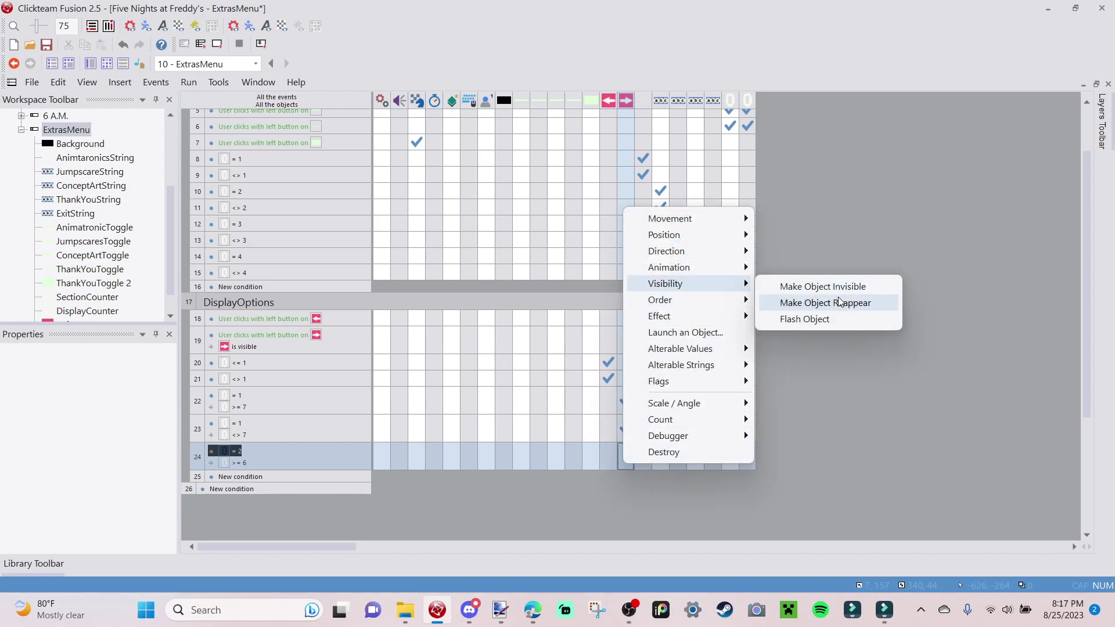
left_click(832, 290)
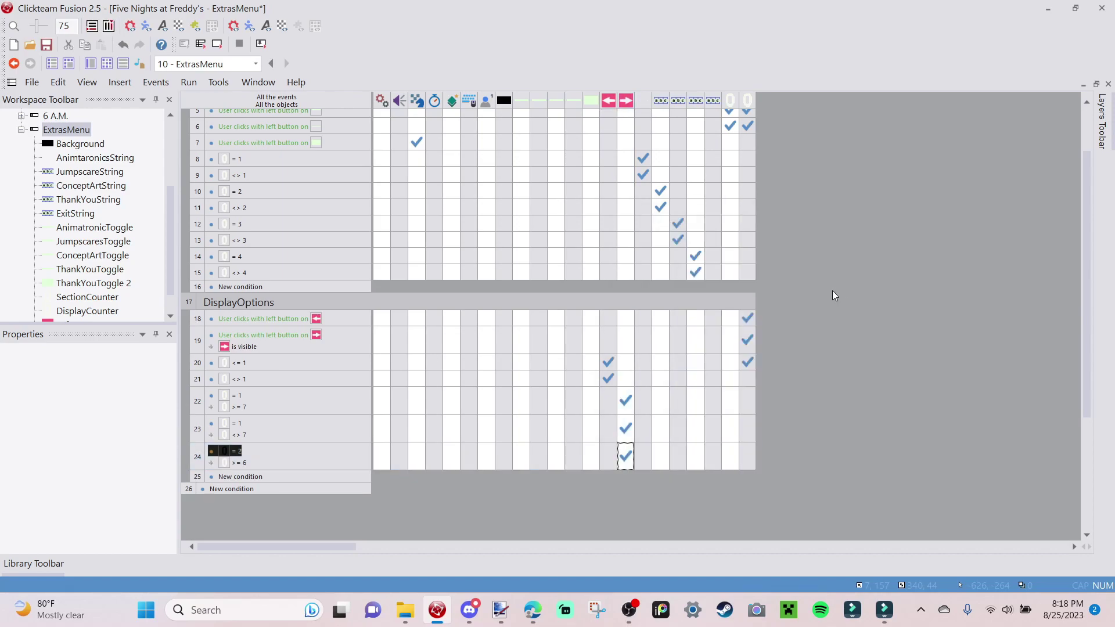
Add another DisplayOptions event with the condition SectionCounter equal to 2.
double_click(238, 477)
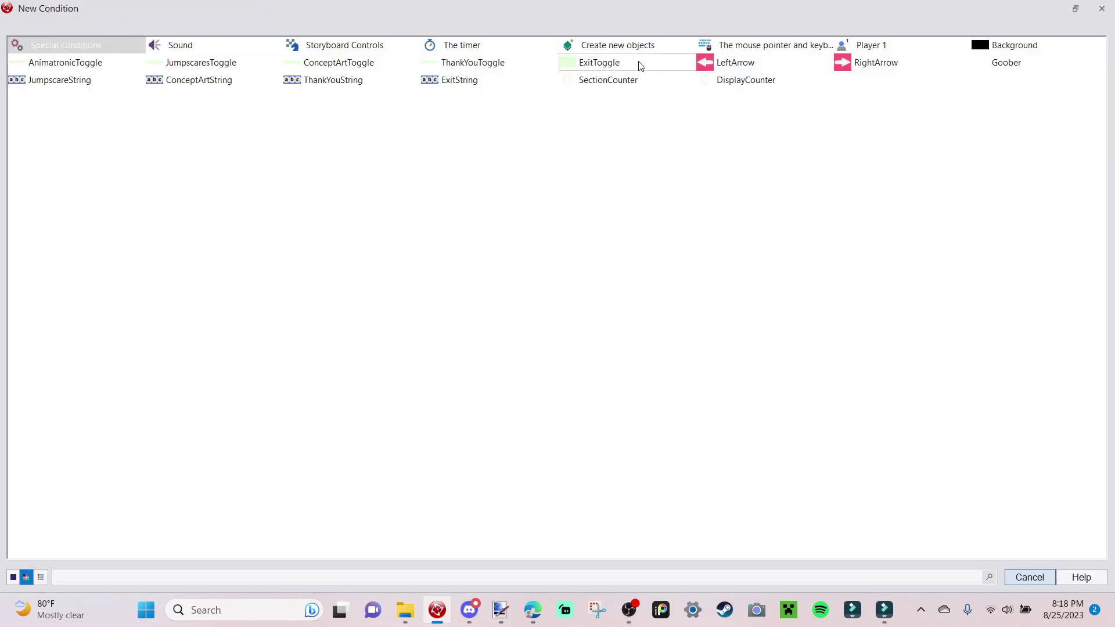
left_click(647, 80)
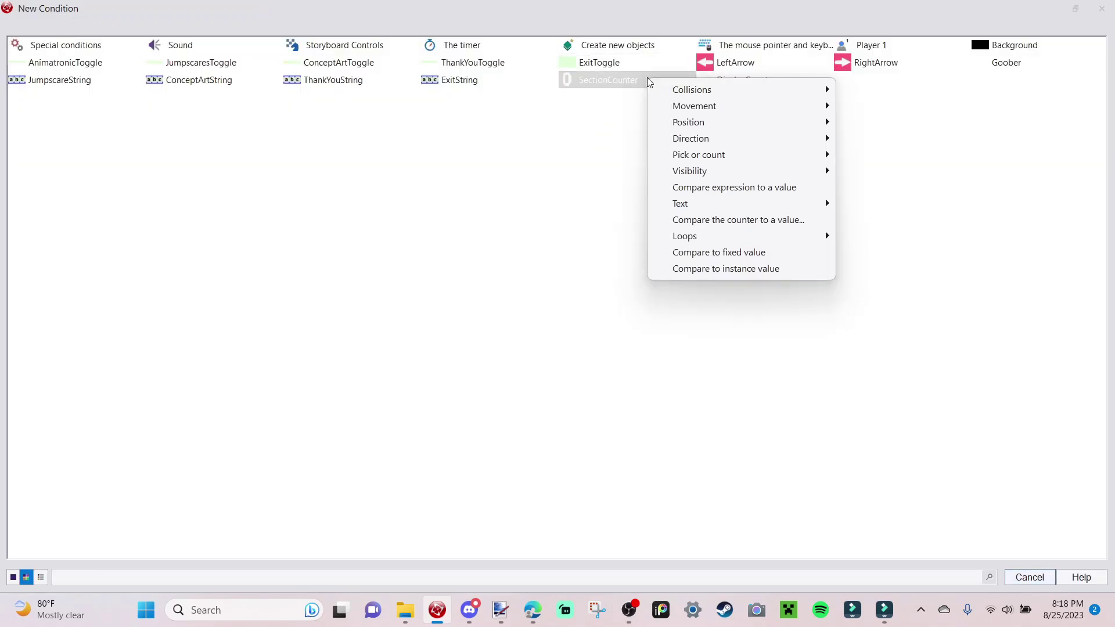
left_click(748, 221)
type("2")
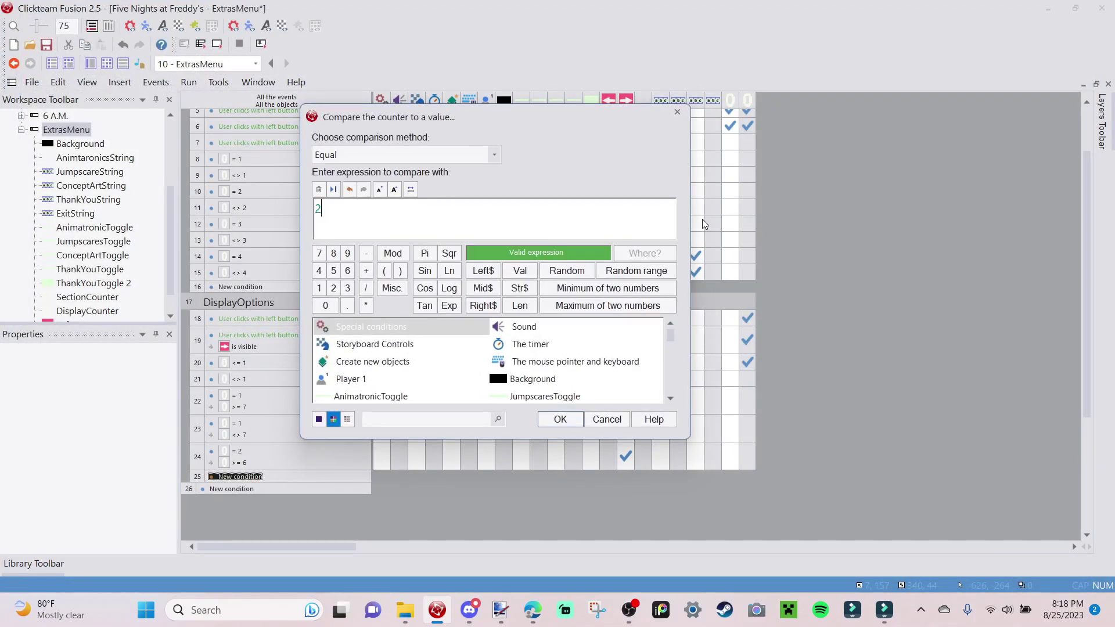
key("Return")
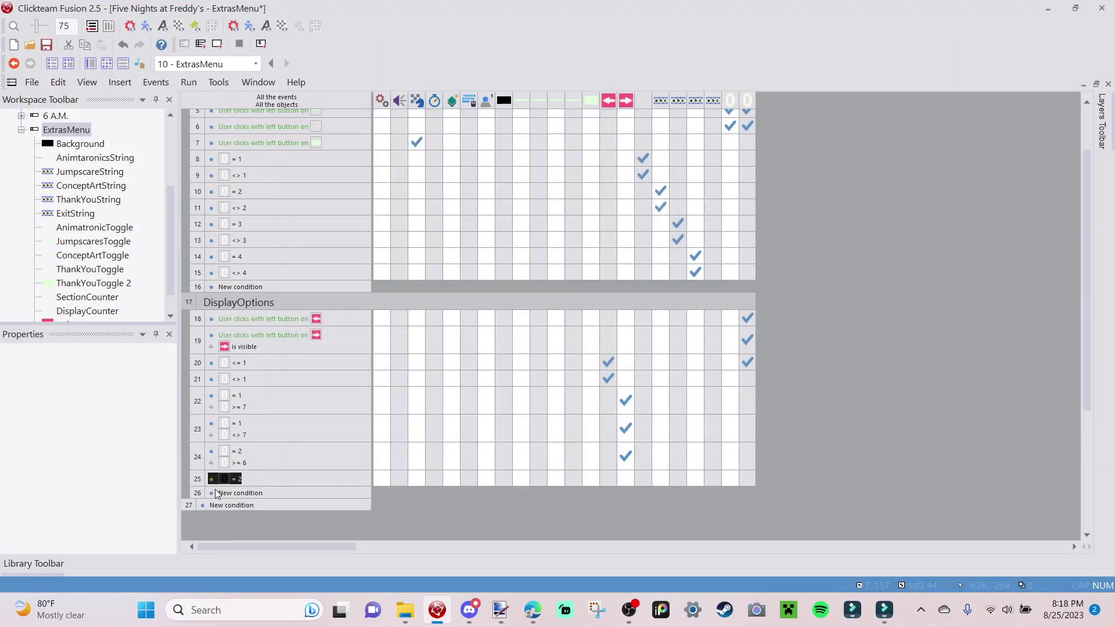
Insert the condition DisplayCounter different from 6 into the second SectionCounter = 2 event.
right_click(241, 478)
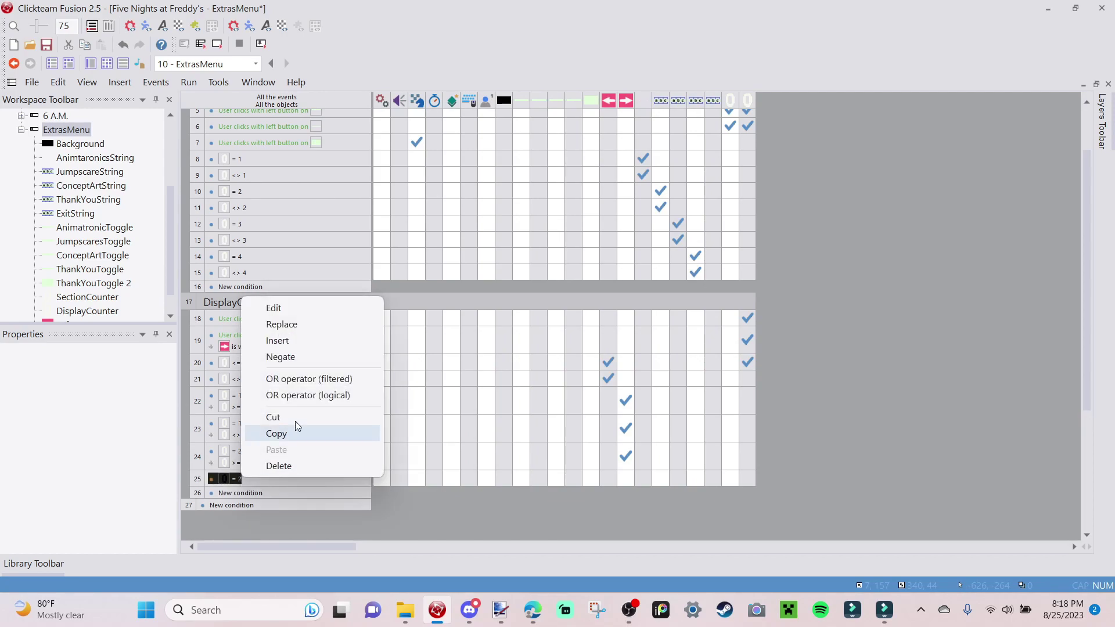
left_click(318, 343)
left_click(765, 82)
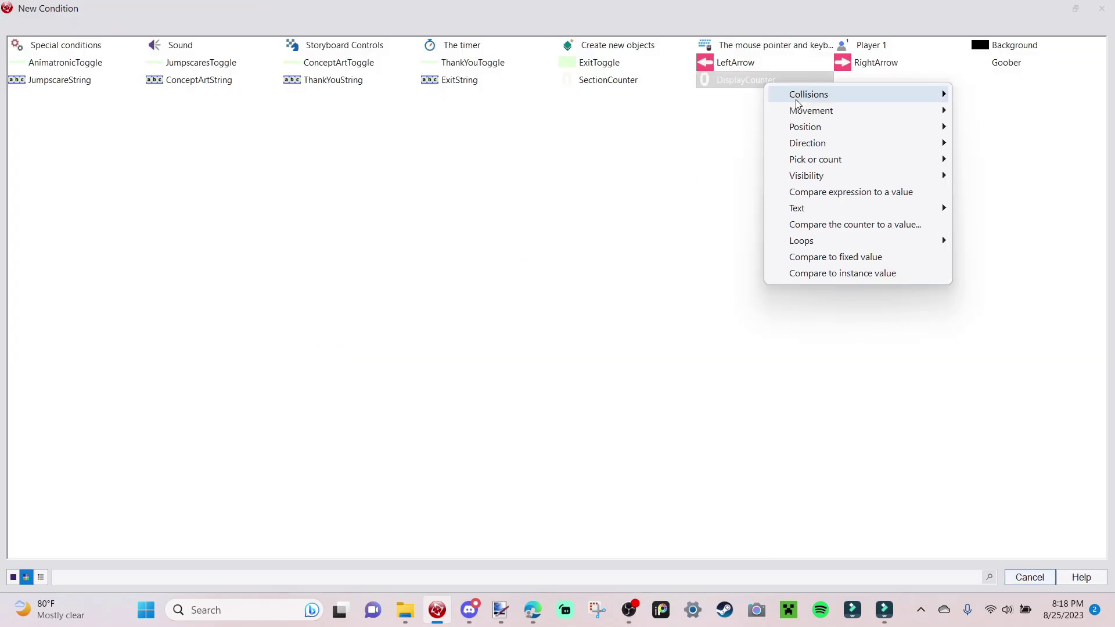
left_click(863, 226)
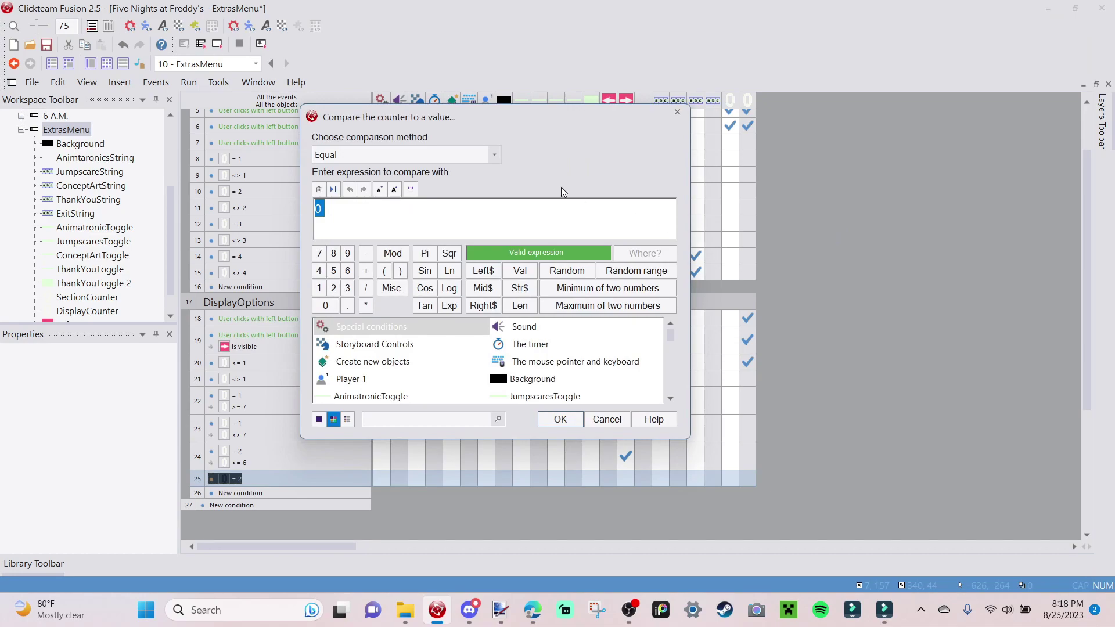
left_click(377, 155)
left_click(348, 184)
type("6")
key("Return")
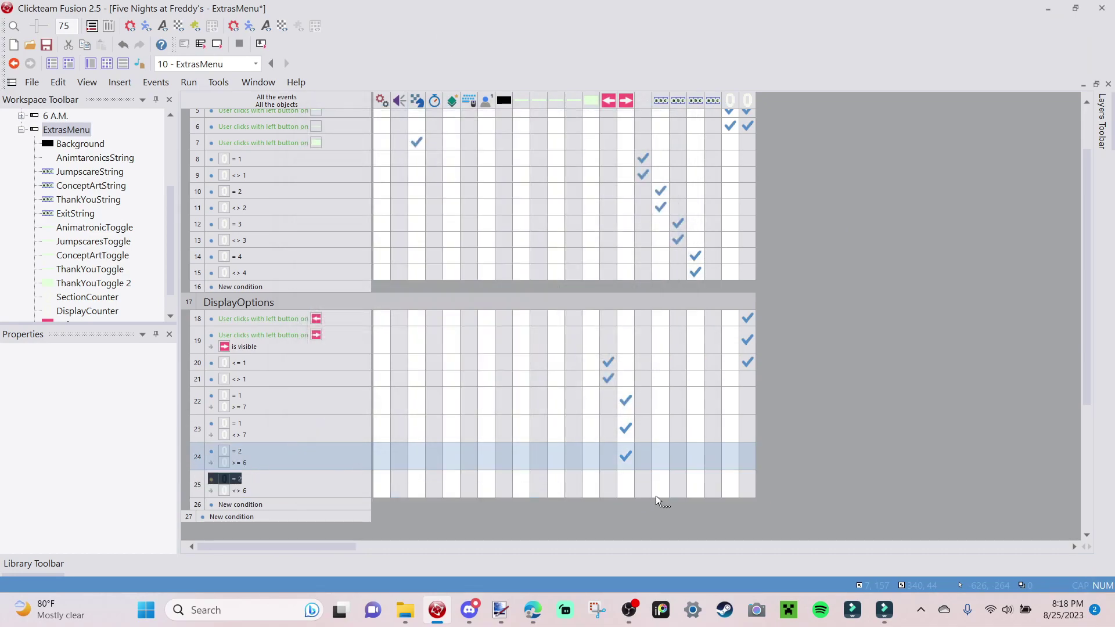
Make RightArrow reappear in the SectionCounter = 2 and DisplayCounter <> 6 event.
right_click(622, 491)
mouse_move(701, 311)
left_click(872, 329)
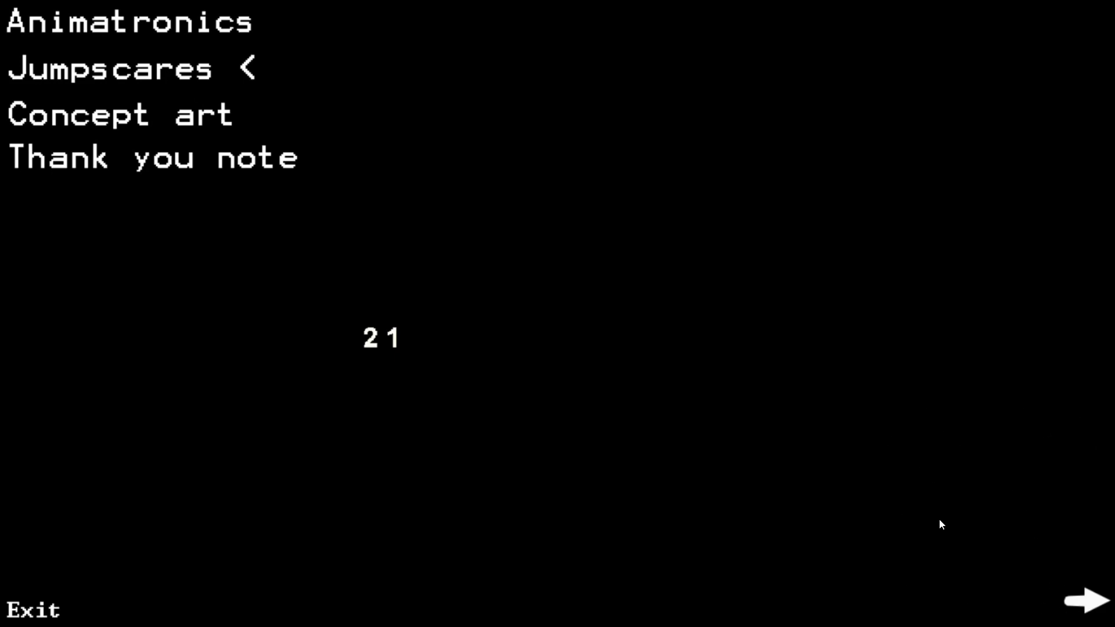
Test the Jumpscares section in the running frame by advancing DisplayCounter to 6 and going back to 5.
left_click(1084, 598)
left_click(1083, 604)
left_click(1086, 605)
left_click(1091, 599)
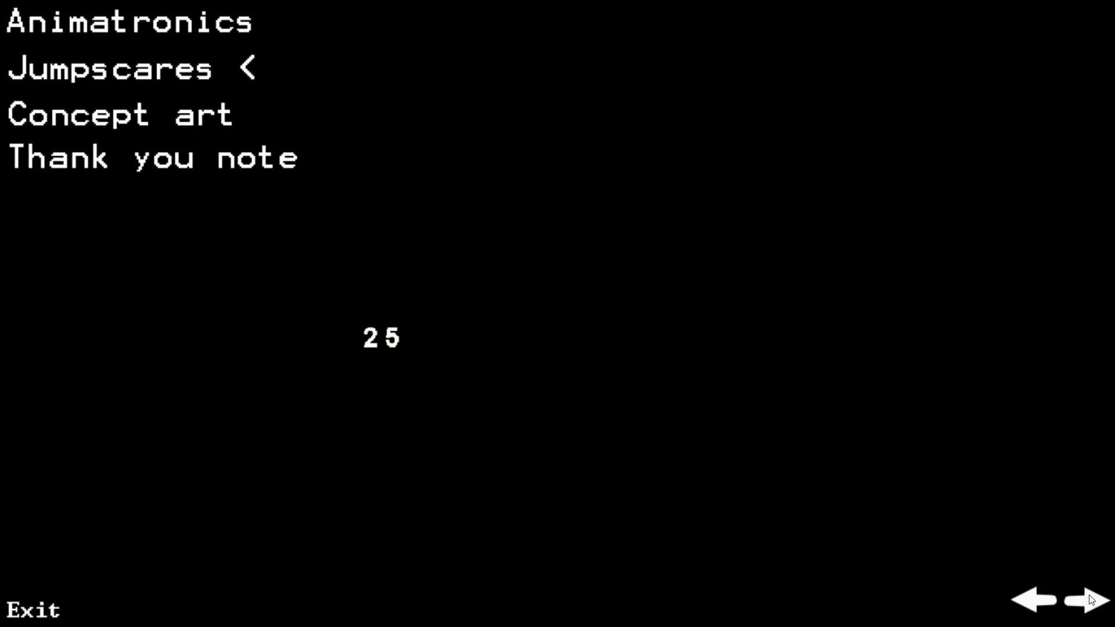
left_click(1091, 600)
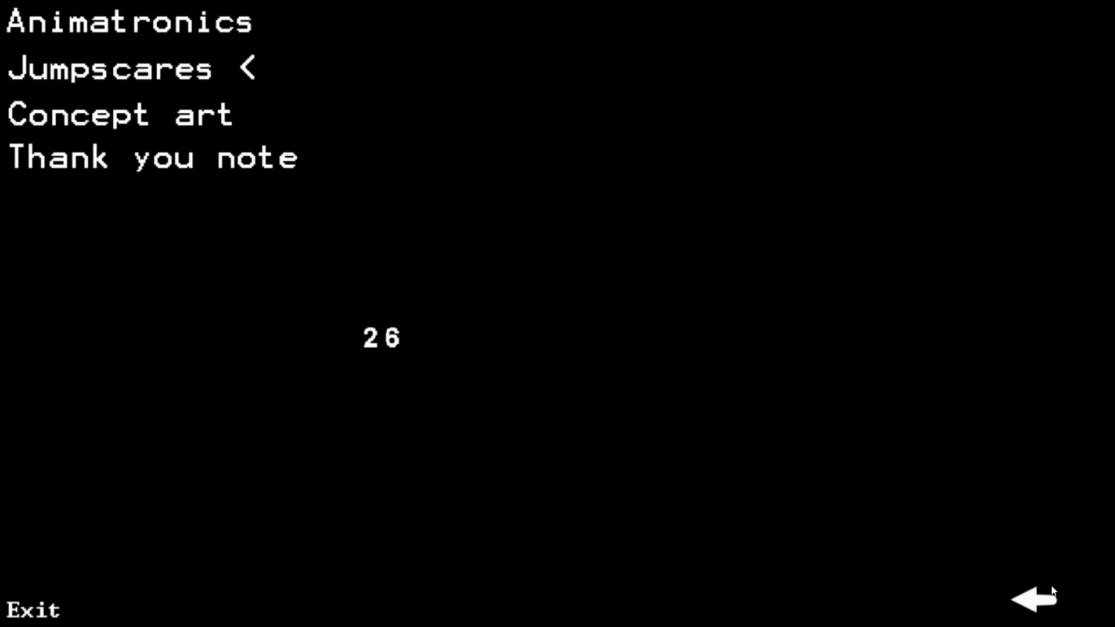
left_click(1036, 606)
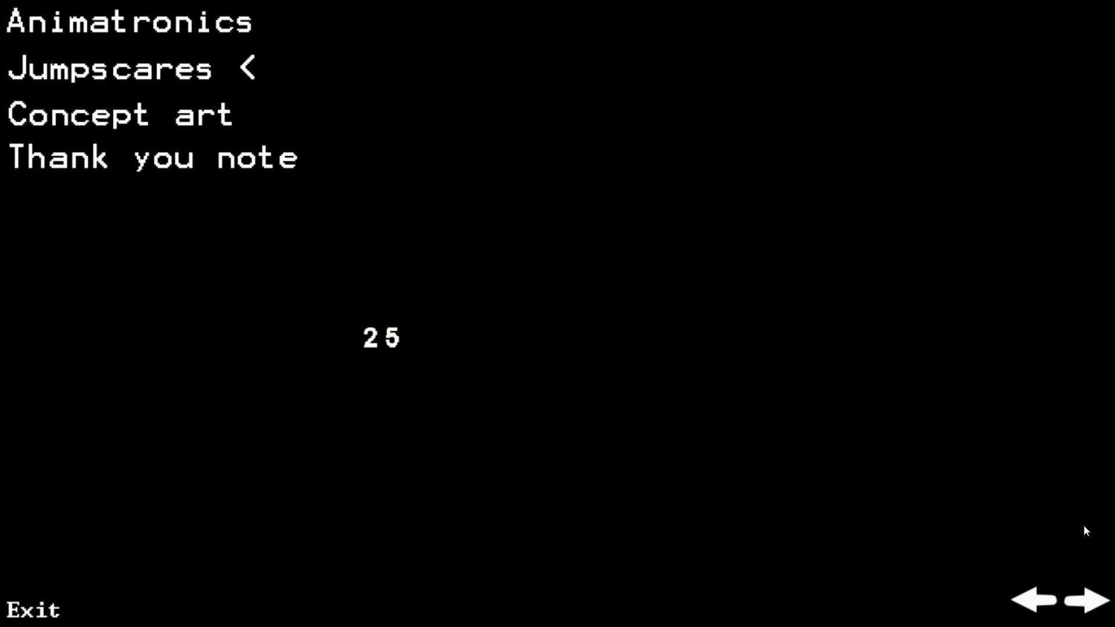
Test the Animatronics section by advancing through all its displays, and return to the Jumpscares section.
left_click(176, 34)
left_click(1086, 602)
left_click(1086, 601)
left_click(1087, 603)
left_click(1087, 603)
left_click(1087, 602)
left_click(1087, 603)
left_click(194, 75)
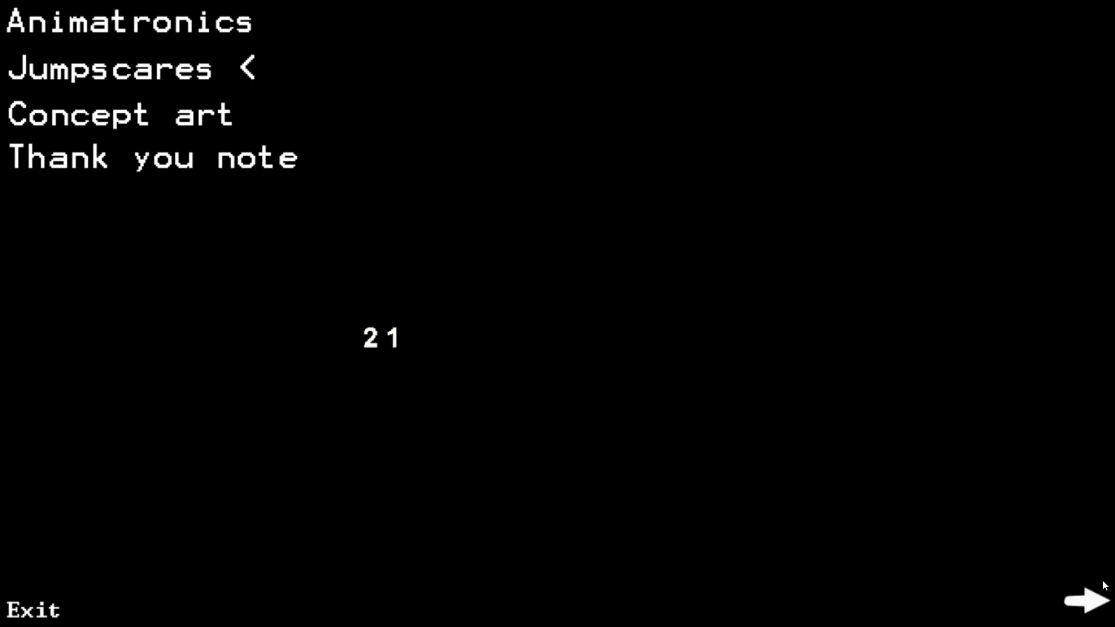
Run through the Jumpscares displays from 1 to 6 and back to 1, and exit the test run.
left_click(1095, 601)
left_click(1095, 601)
left_click(1096, 602)
left_click(1097, 602)
left_click(1098, 603)
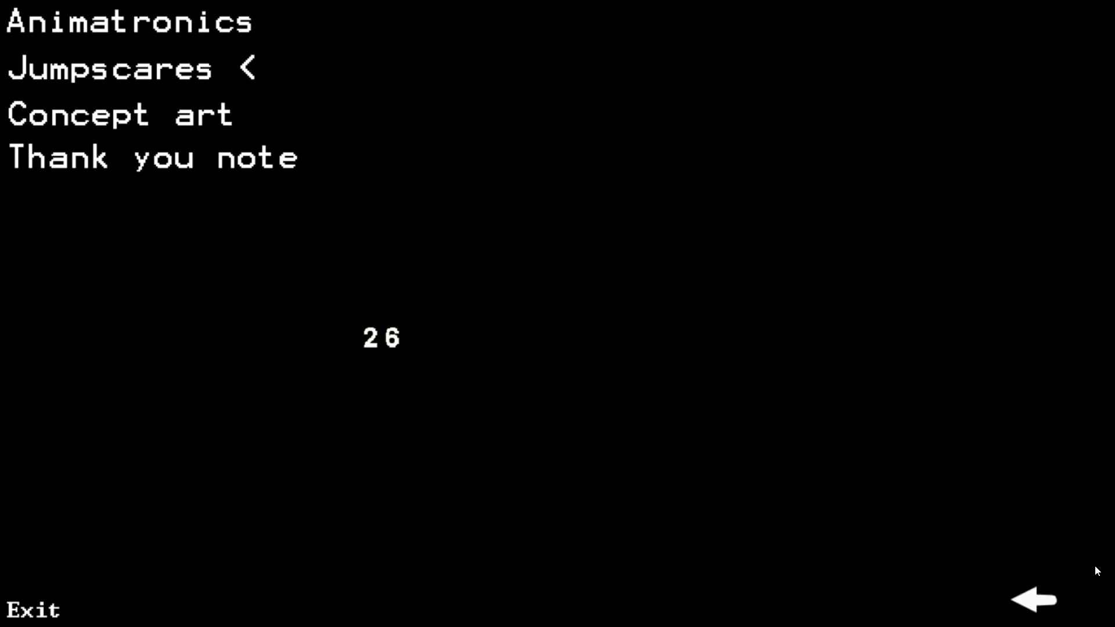
left_click(1034, 599)
left_click(1034, 600)
left_click(1034, 599)
left_click(1034, 600)
left_click(1034, 600)
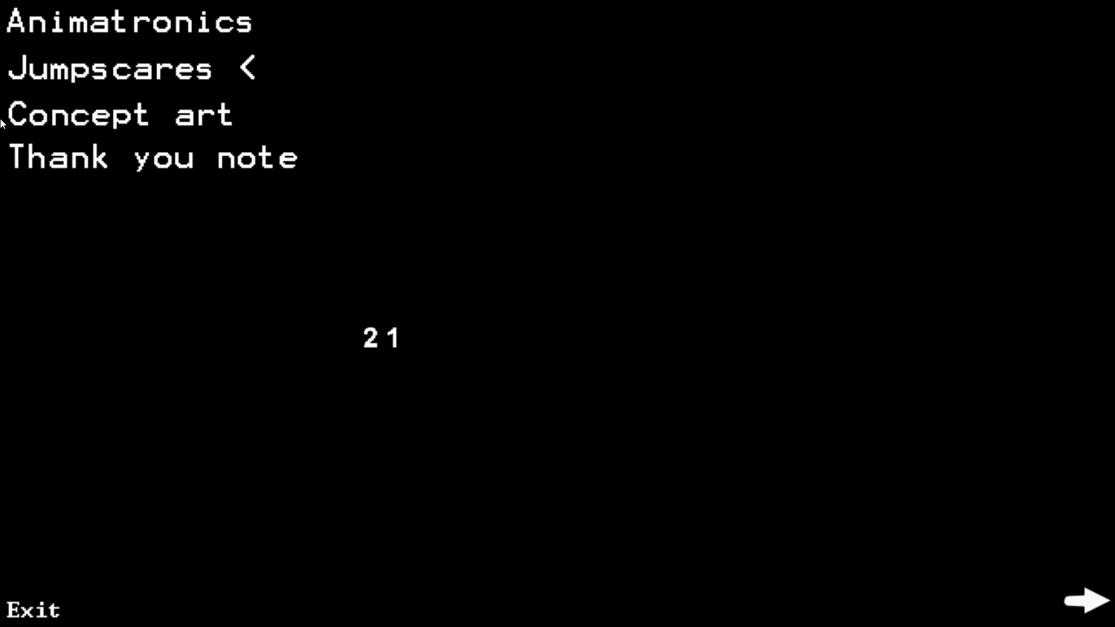
left_click(44, 610)
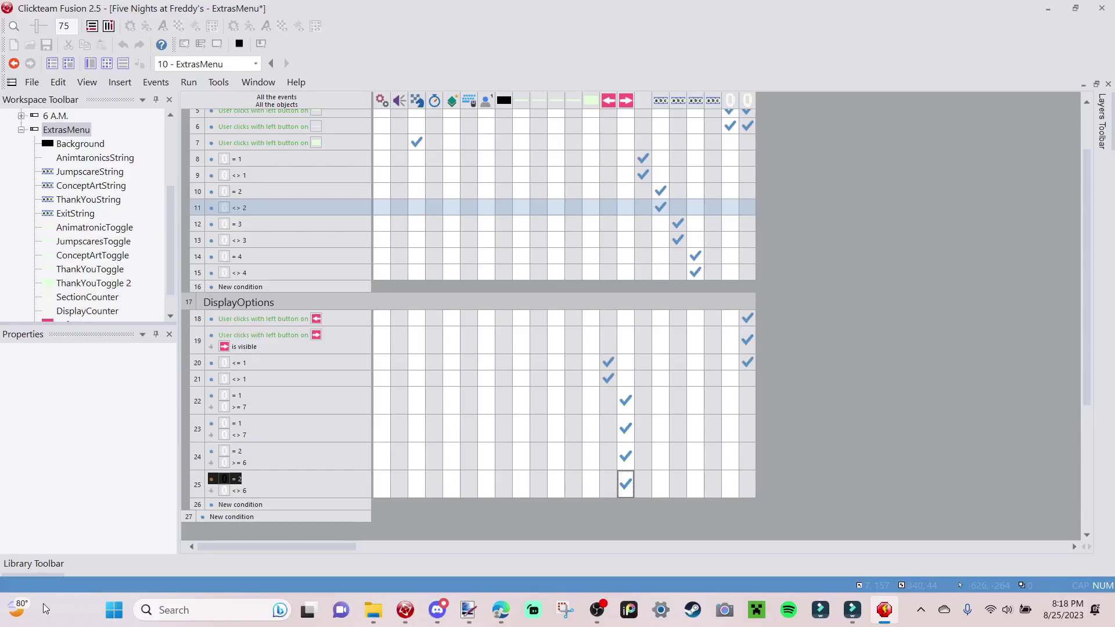
Add a DisplayOptions event with the condition SectionCounter equal to 3.
mouse_move(43, 607)
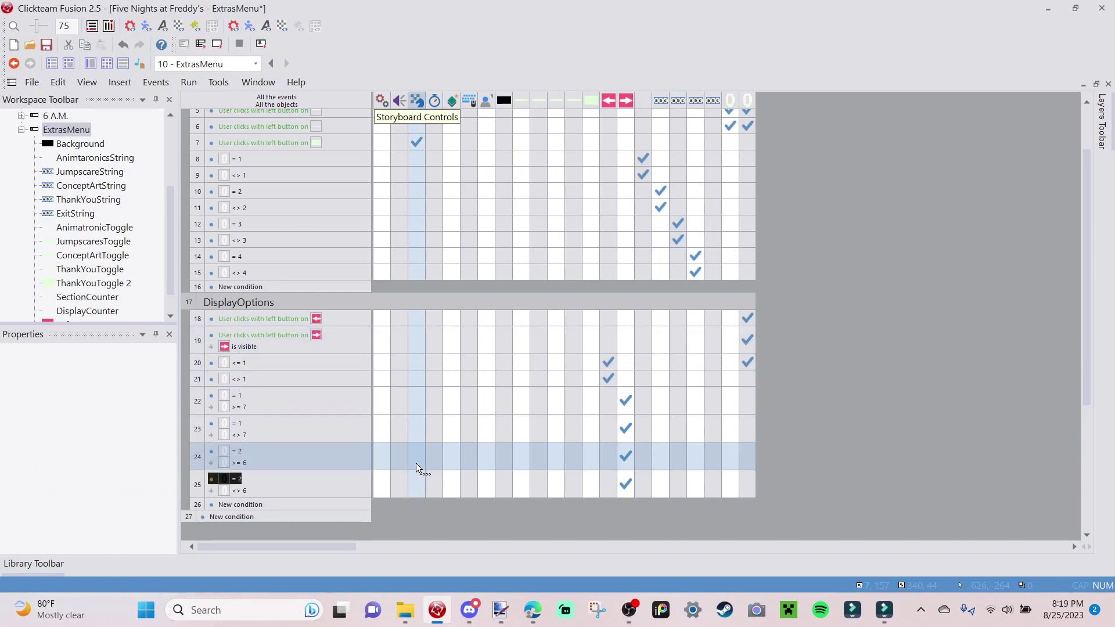
double_click(246, 504)
left_click(648, 80)
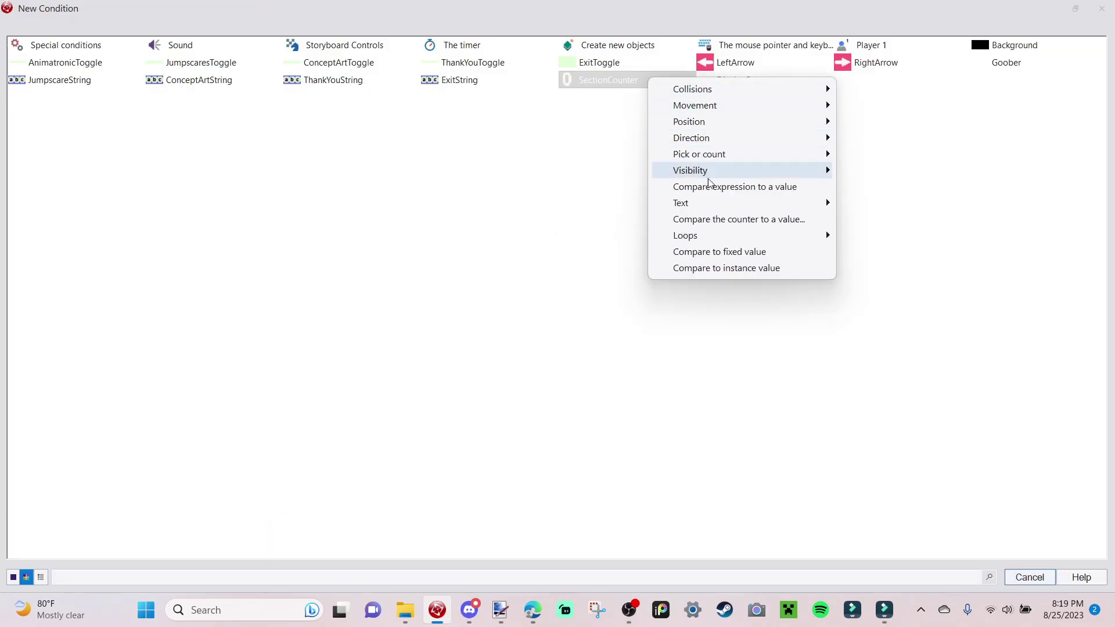
left_click(697, 219)
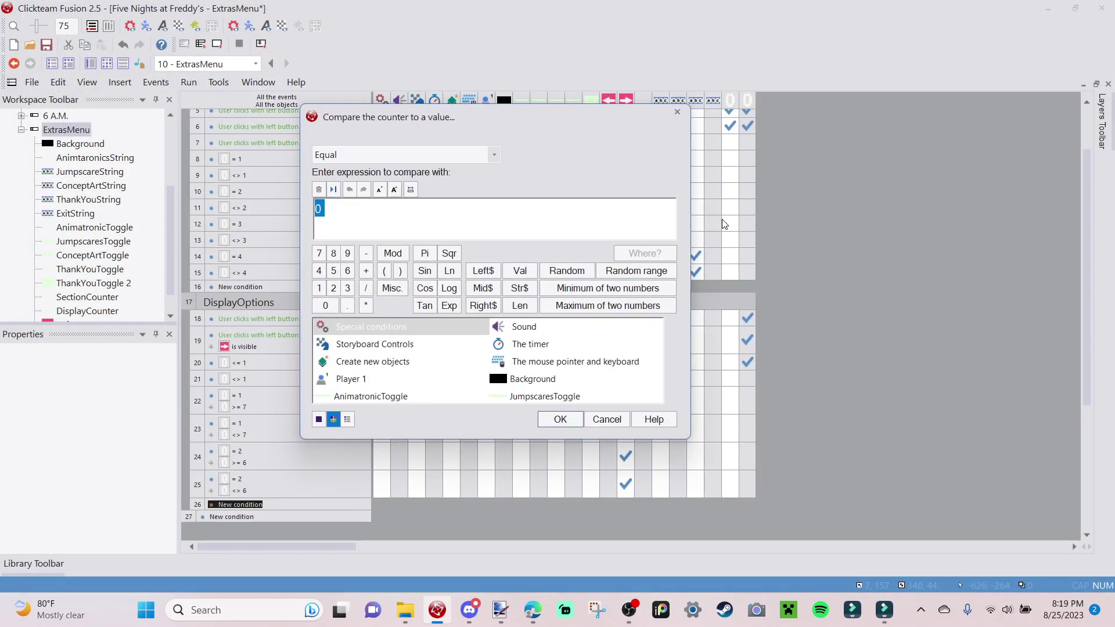
type("3")
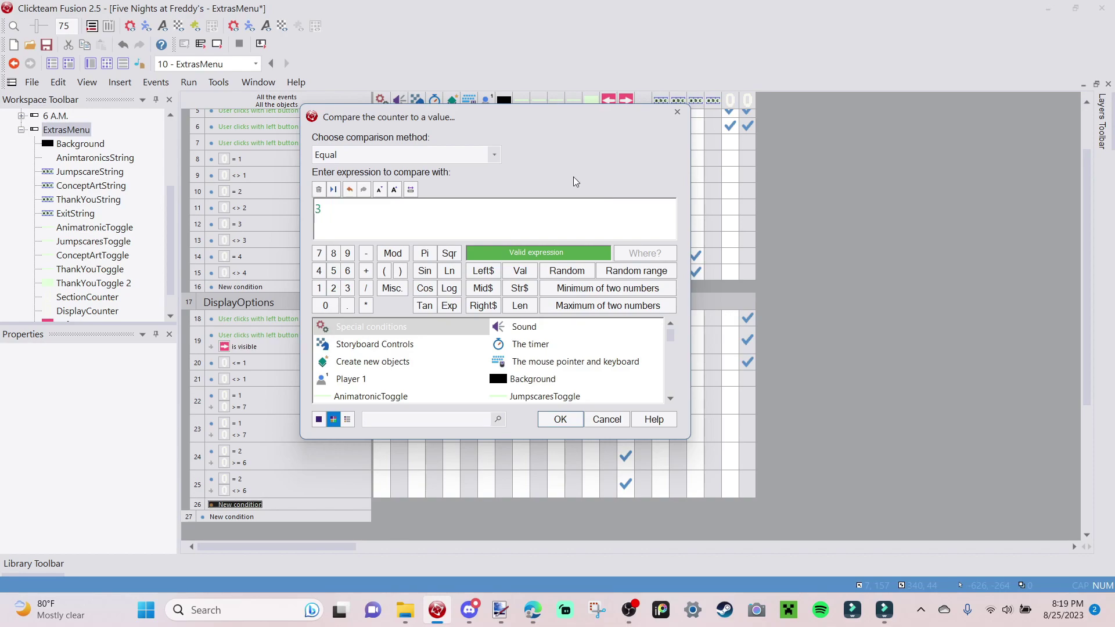
key("Return")
Insert the condition DisplayCounter greater than or equal to 10 into the SectionCounter = 3 event.
scroll(406, 418, "down", 1)
right_click(239, 435)
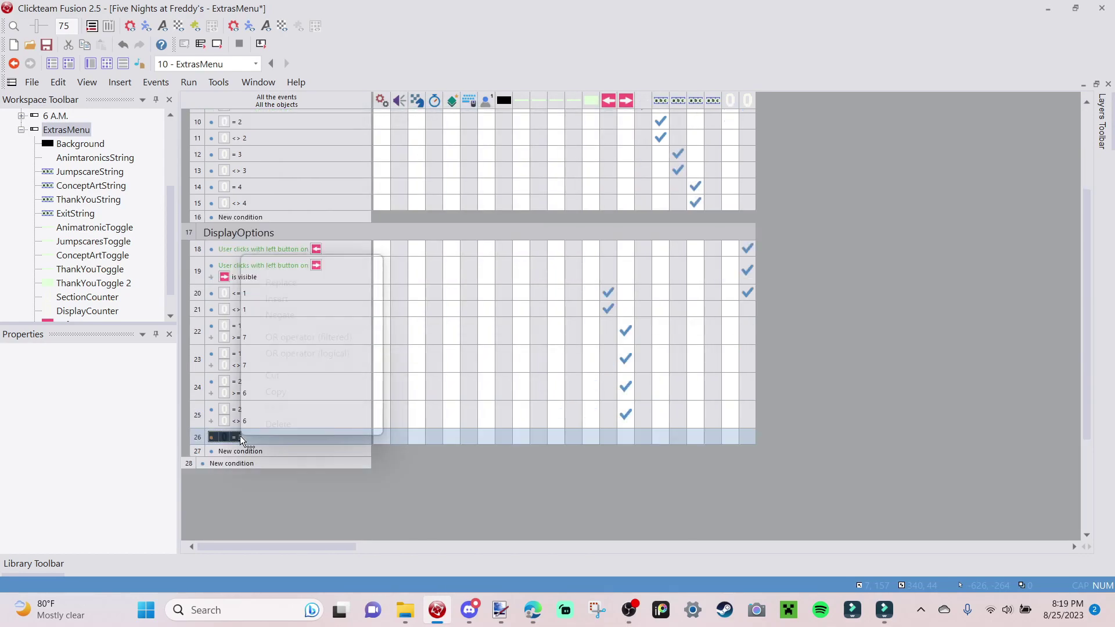
left_click(318, 299)
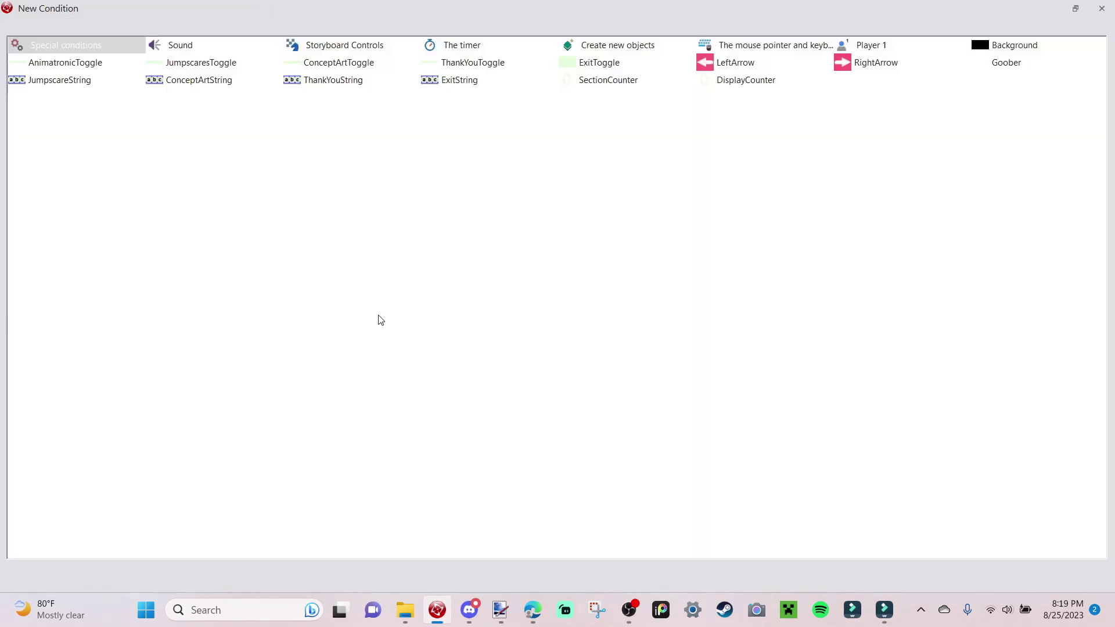
left_click(792, 83)
left_click(892, 223)
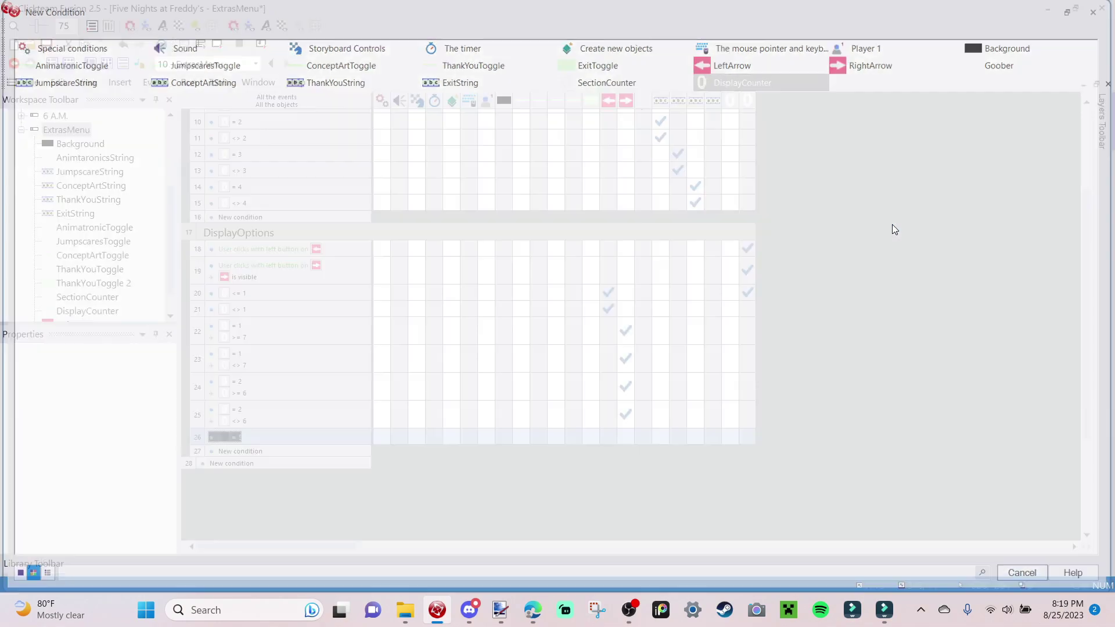
left_click(452, 156)
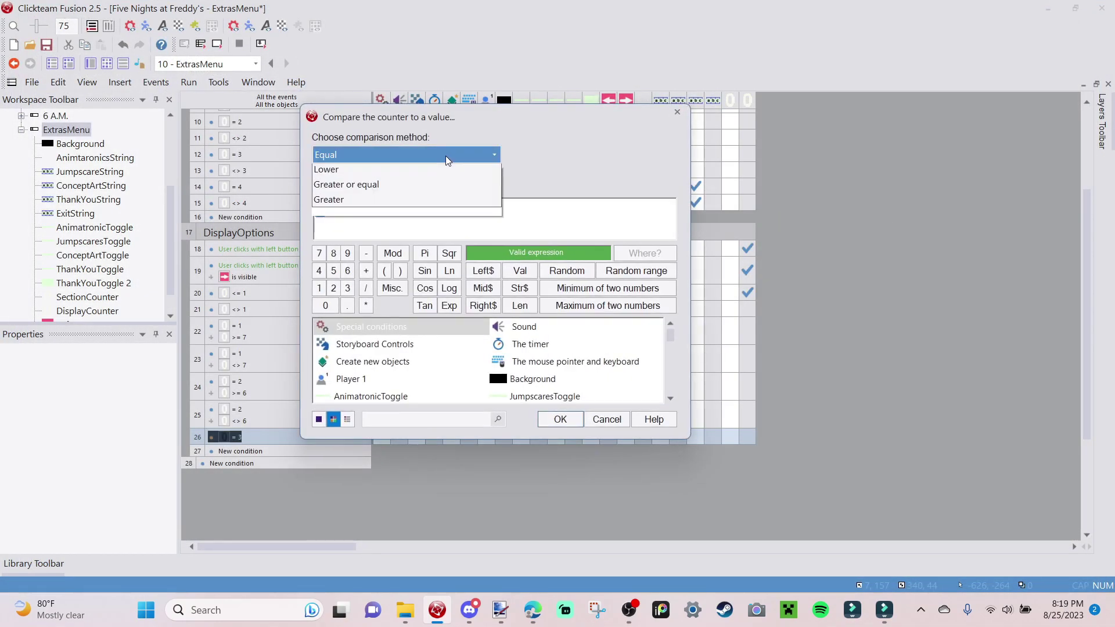
left_click(437, 233)
type("10")
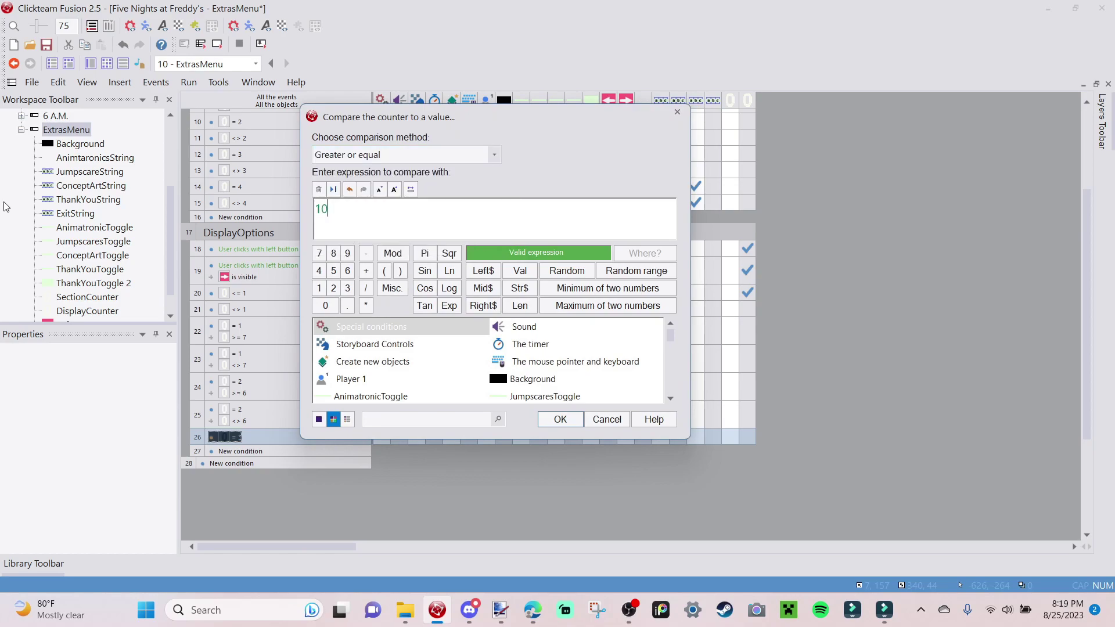
key("Return")
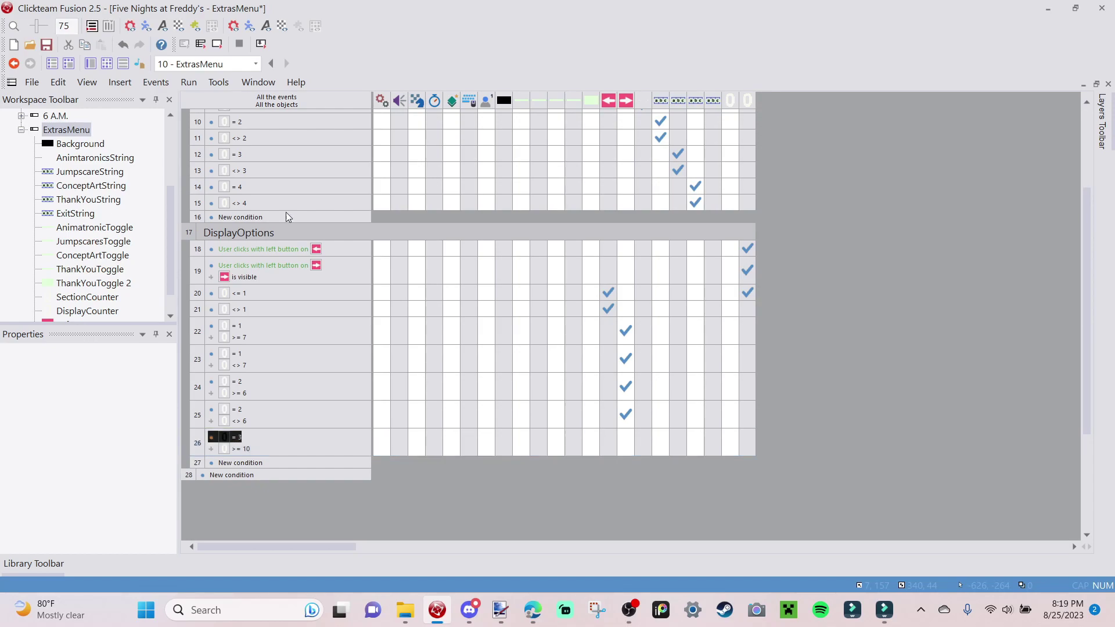
Make RightArrow invisible in the SectionCounter = 3 and DisplayCounter >= 10 event.
left_click(623, 452)
mouse_move(715, 271)
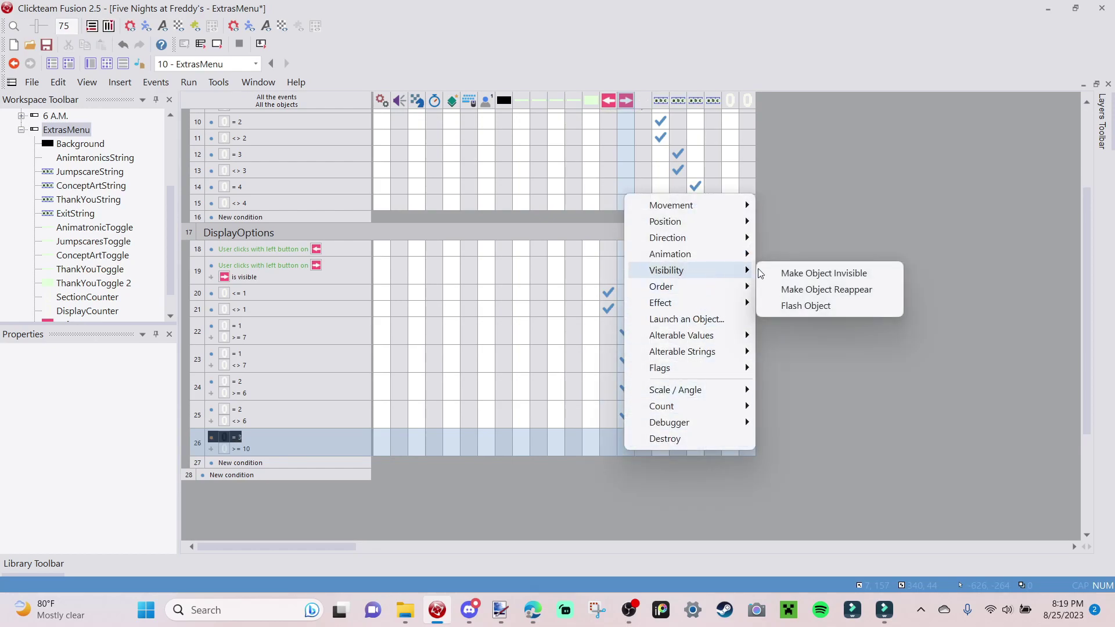
left_click(837, 273)
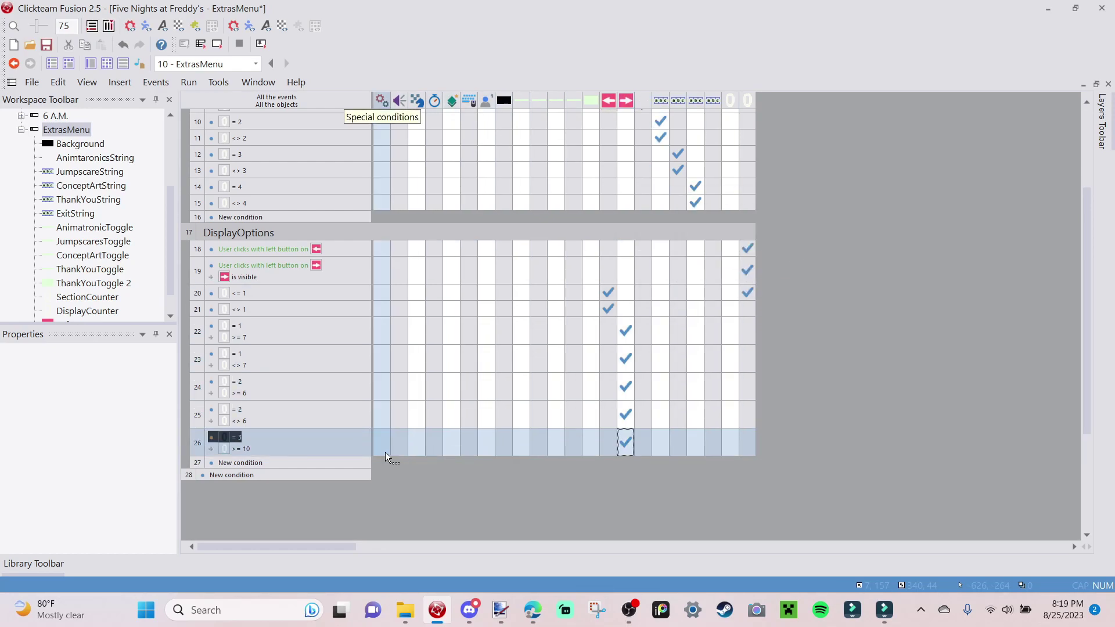
Add another DisplayOptions event with the condition SectionCounter equal to 3.
double_click(256, 460)
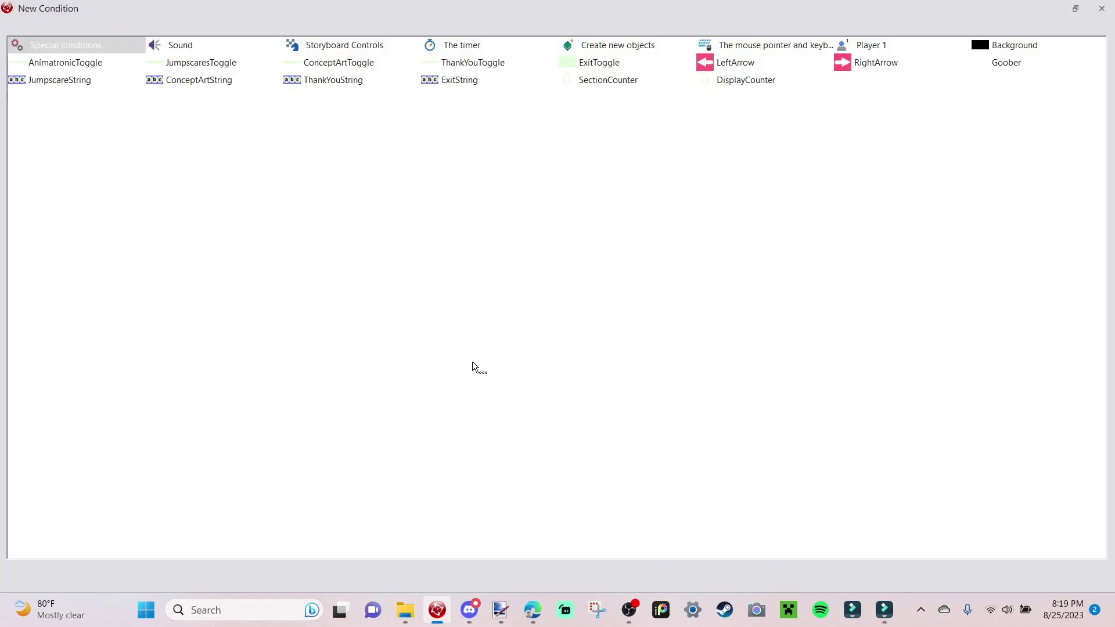
left_click(616, 79)
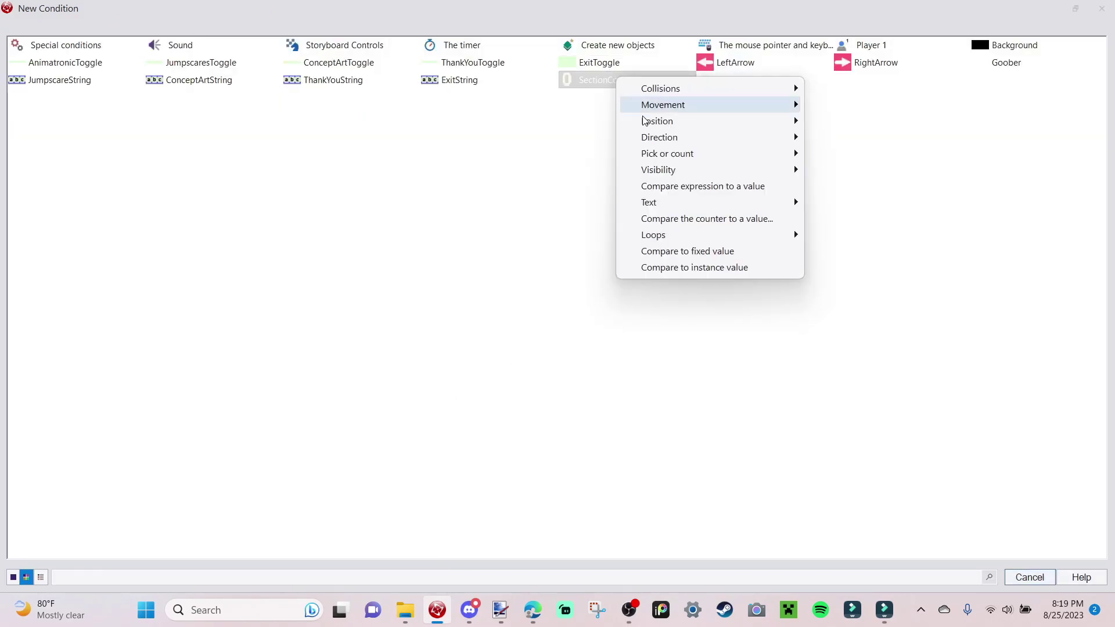
left_click(697, 219)
key("Escape")
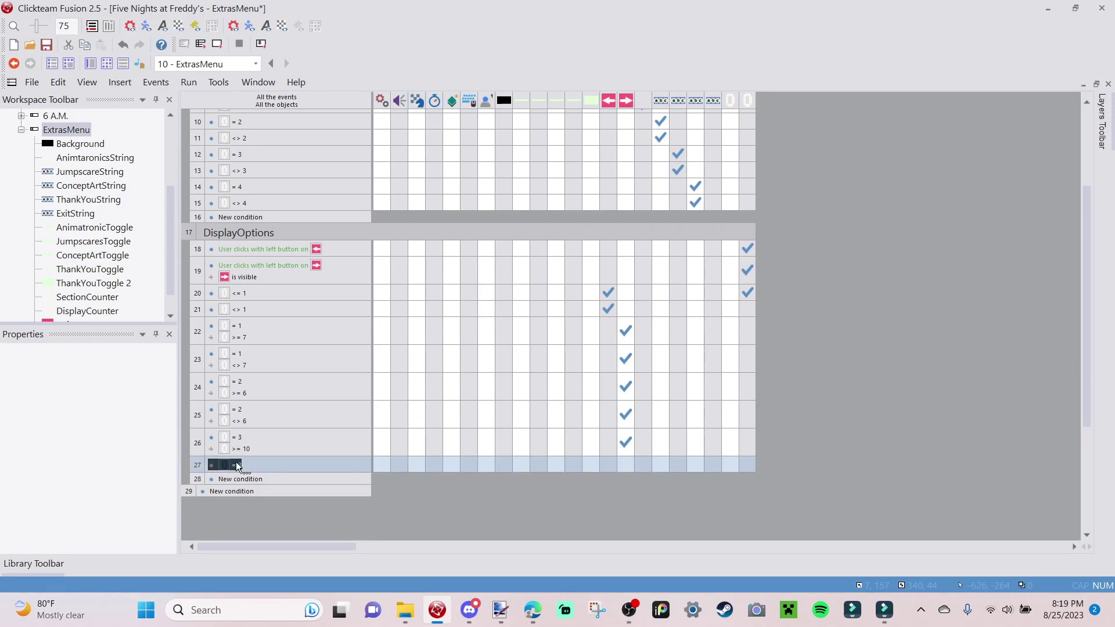
Insert the condition DisplayCounter different from 10 into the second SectionCounter = 3 event.
right_click(234, 462)
left_click(319, 329)
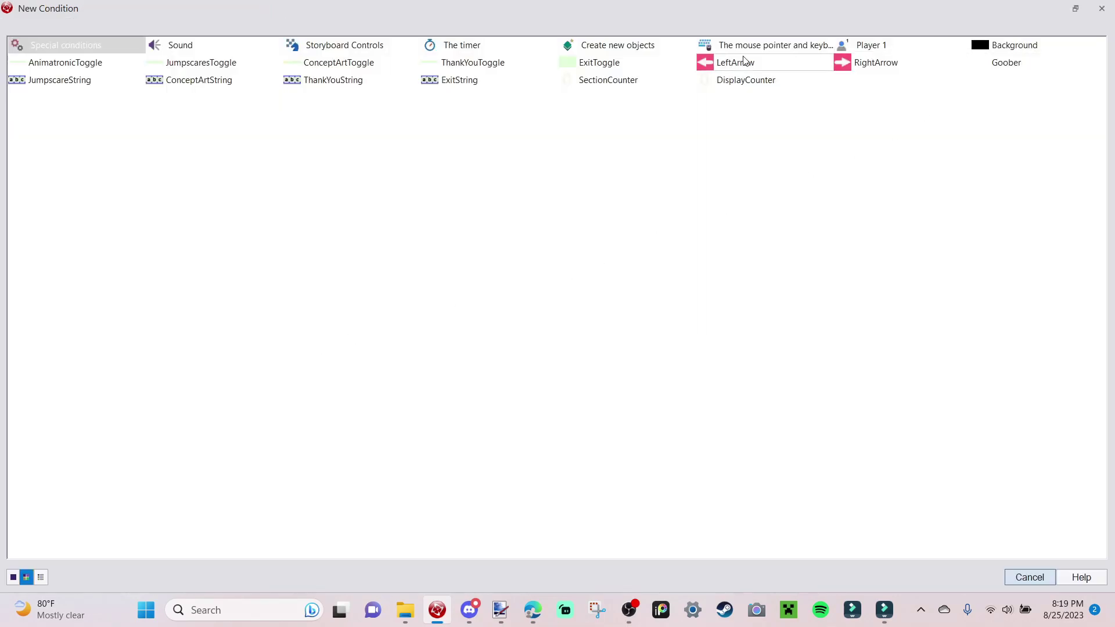
left_click(745, 80)
key("Escape")
key("Escape")
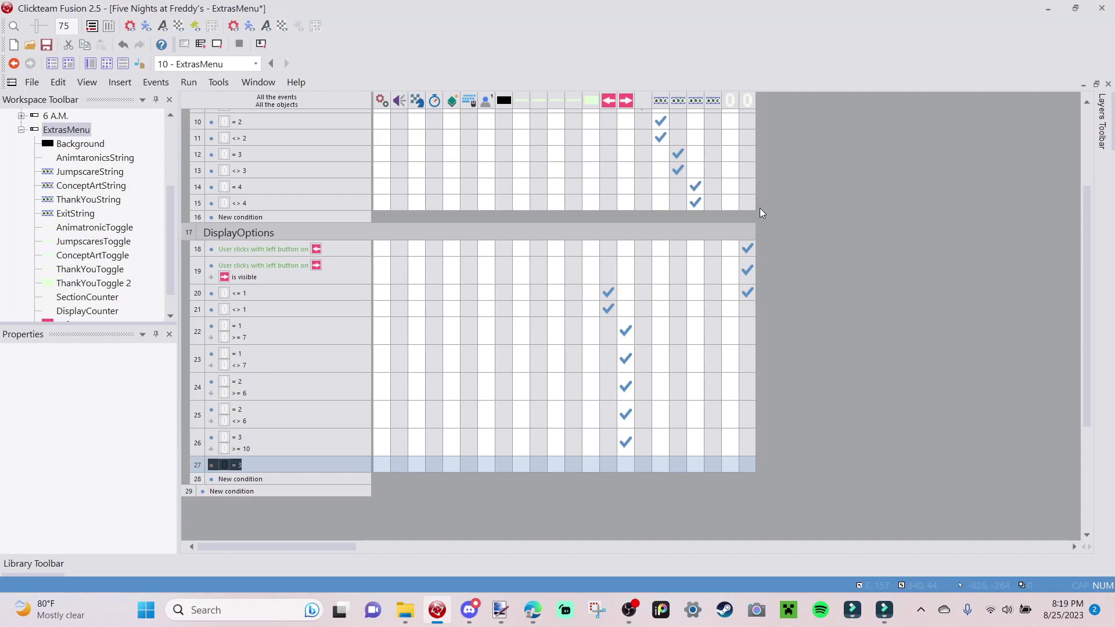
left_click(460, 155)
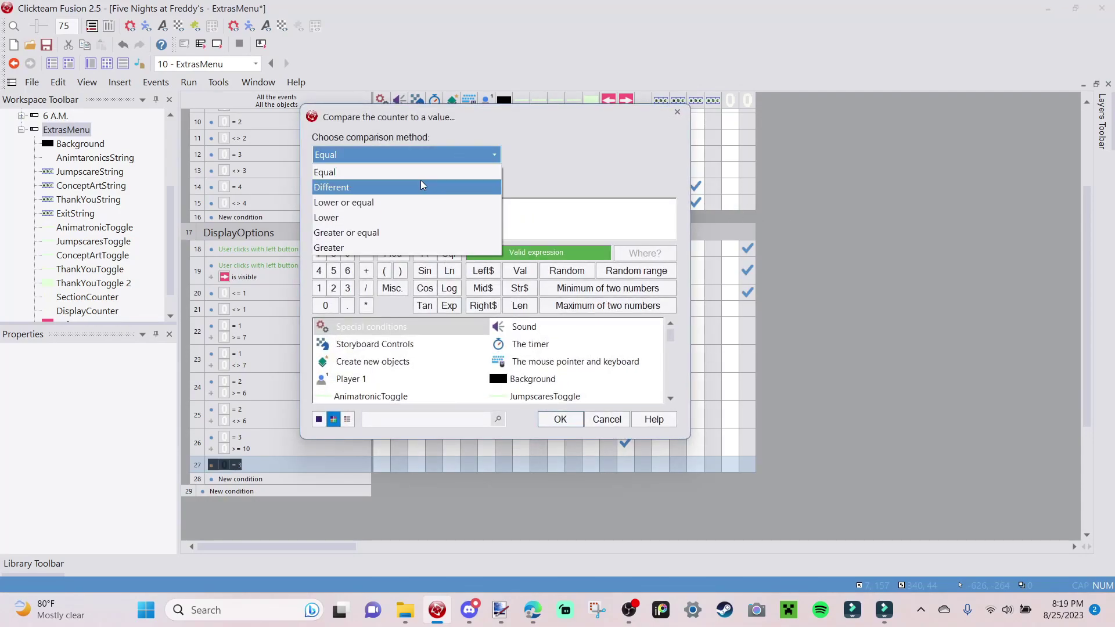
left_click(422, 184)
type("10")
key("Return")
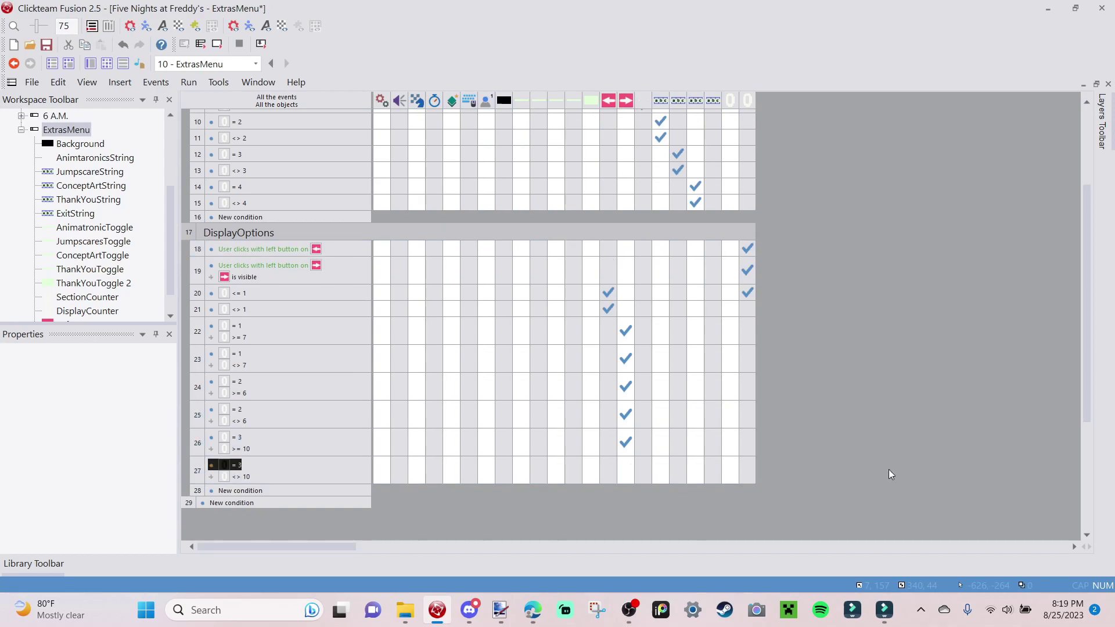
Make RightArrow reappear in the SectionCounter = 3 and DisplayCounter <> 10 event.
left_click(626, 481)
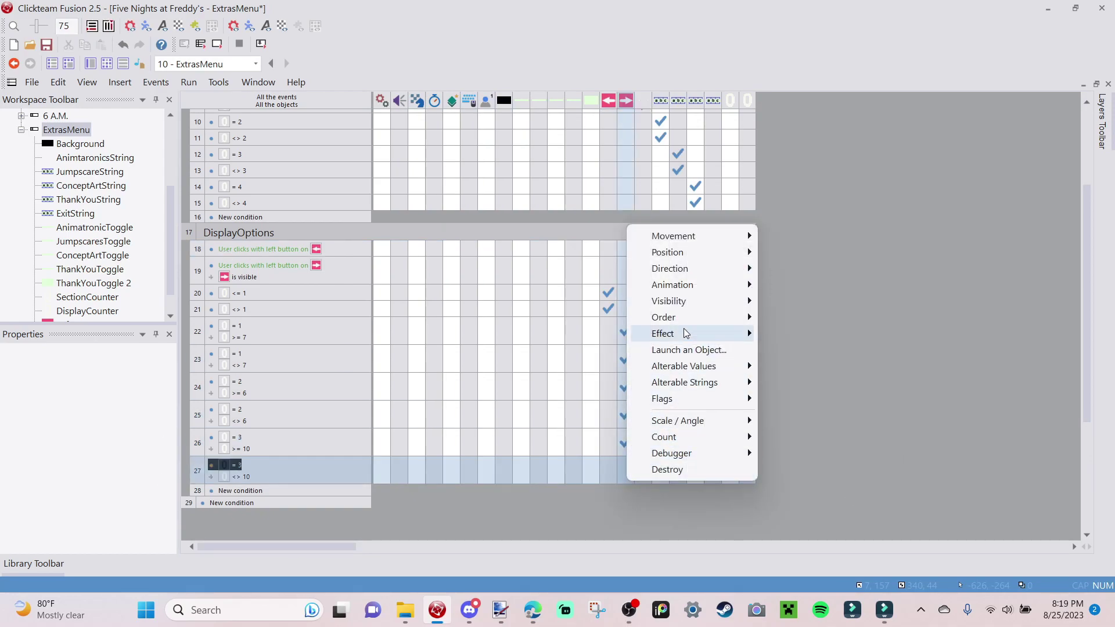
mouse_move(737, 300)
left_click(813, 320)
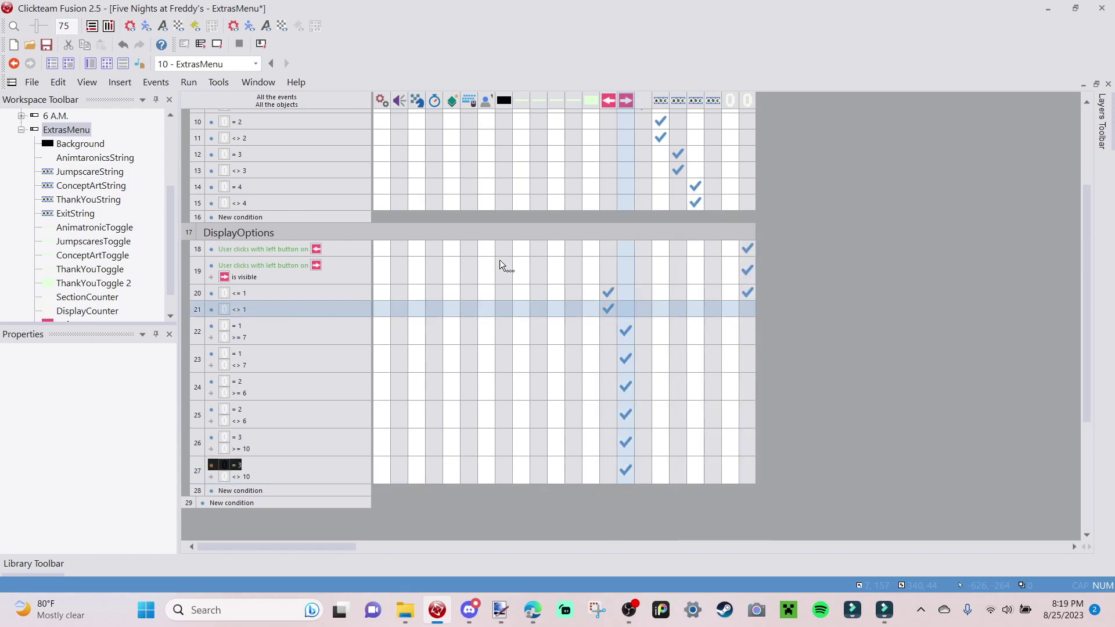
Run the frame, test both arrows in the Concept art section up to display 10, and close the test window.
left_click(216, 44)
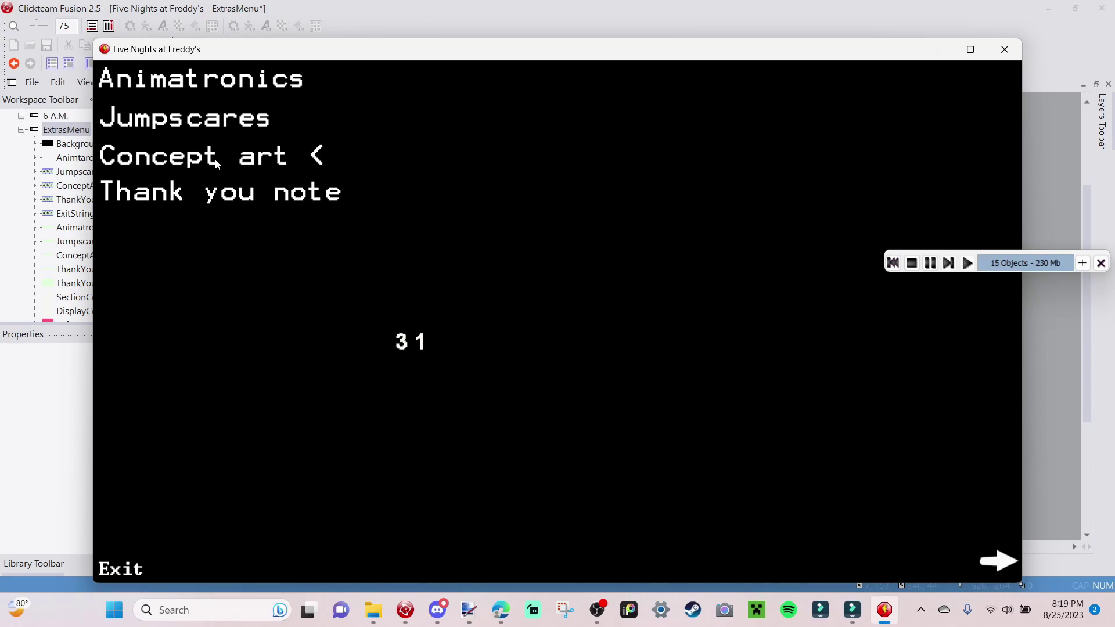
left_click(988, 563)
left_click(998, 561)
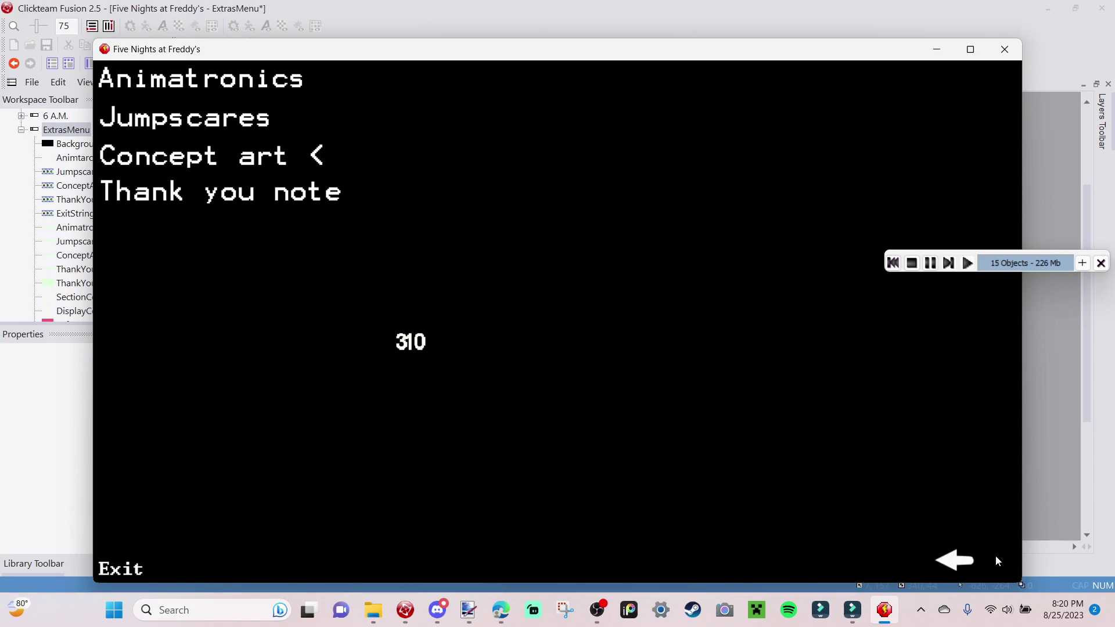
left_click(965, 553)
left_click(992, 565)
left_click(1014, 47)
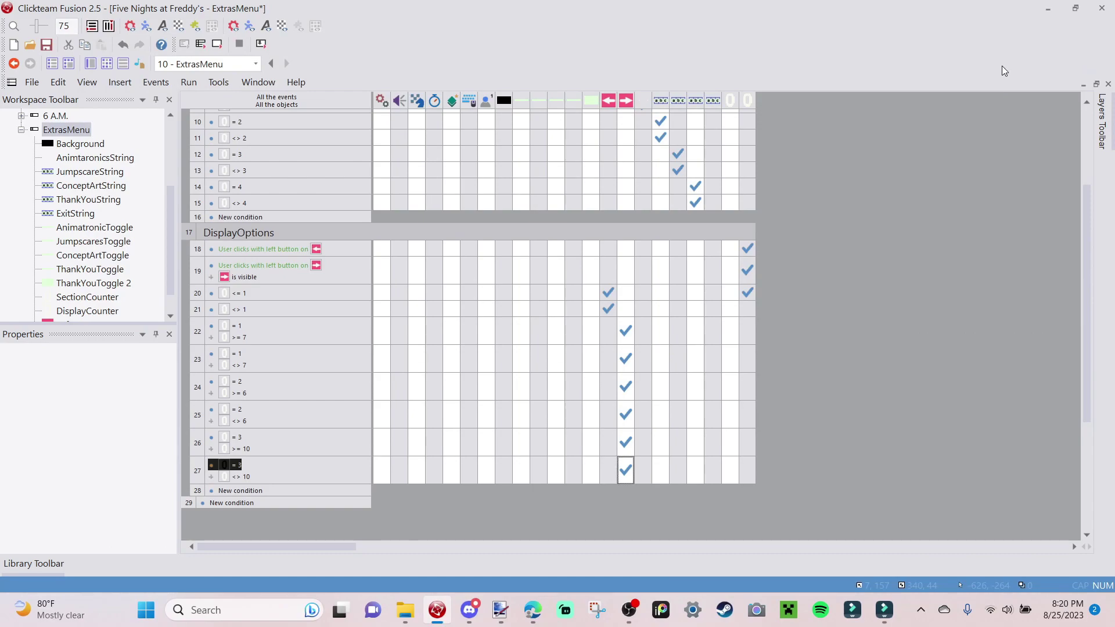
Add a DisplayOptions event with the condition SectionCounter equal to 4.
key("ctrl+m")
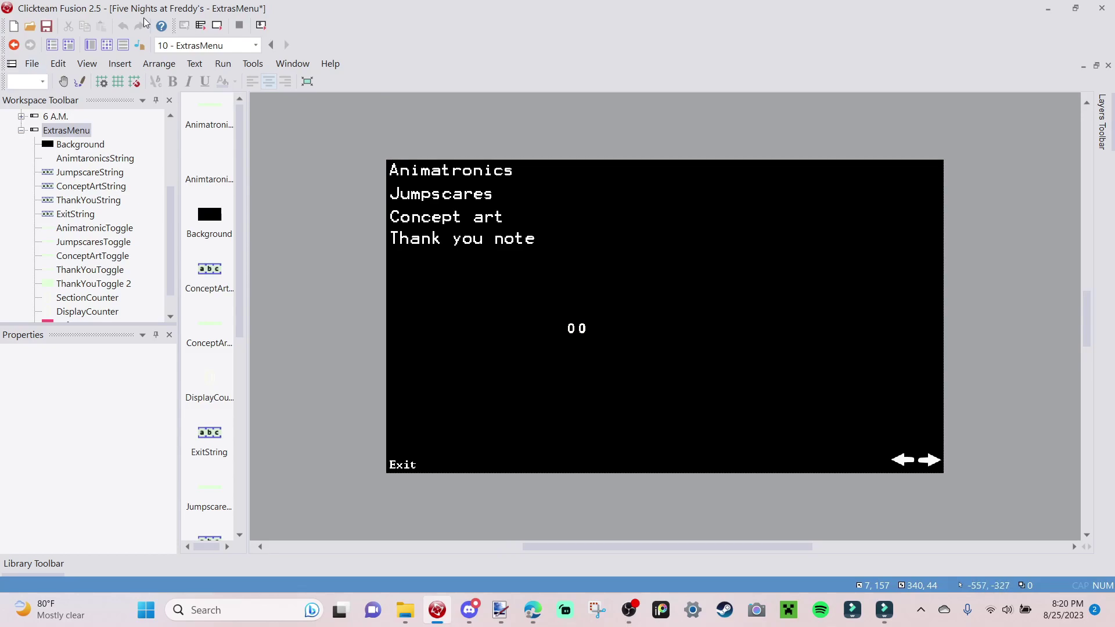
left_click(106, 45)
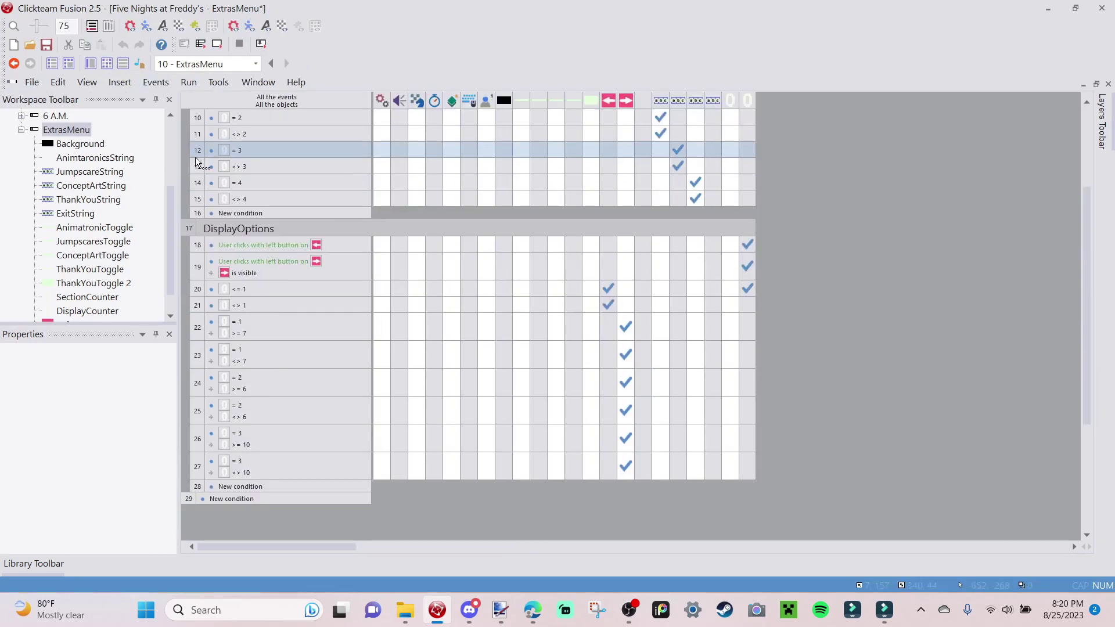
left_click(231, 486)
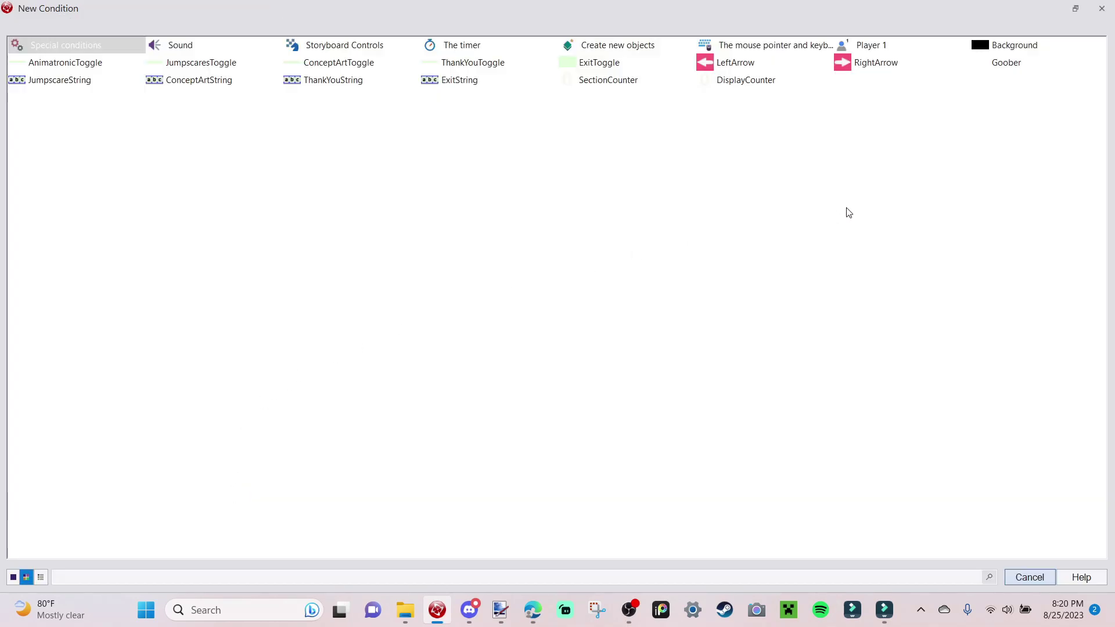
left_click(608, 84)
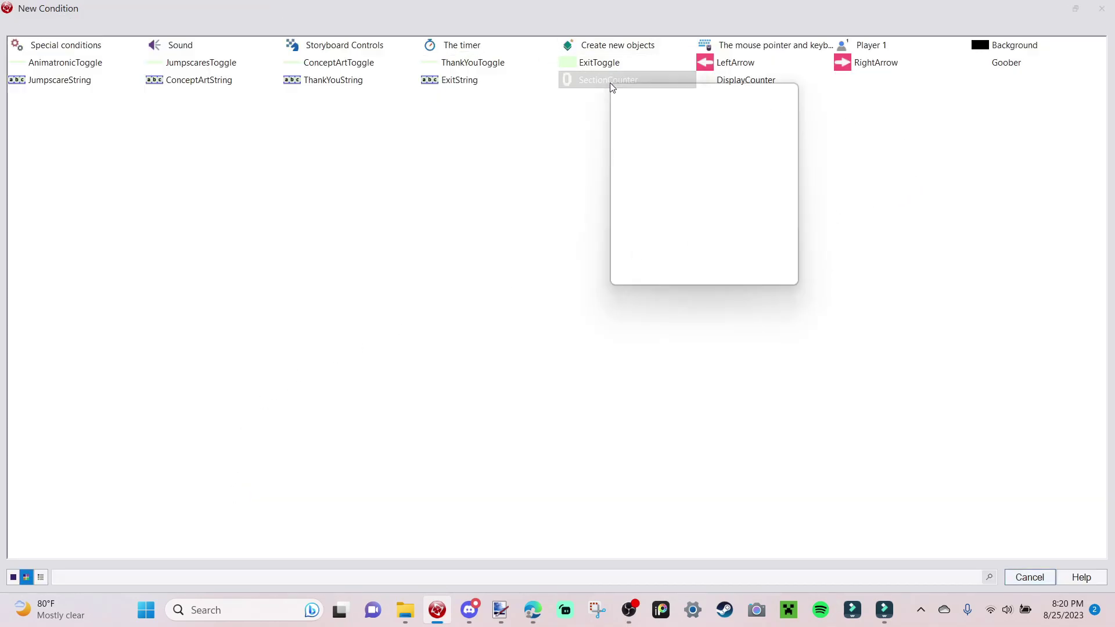
left_click(713, 225)
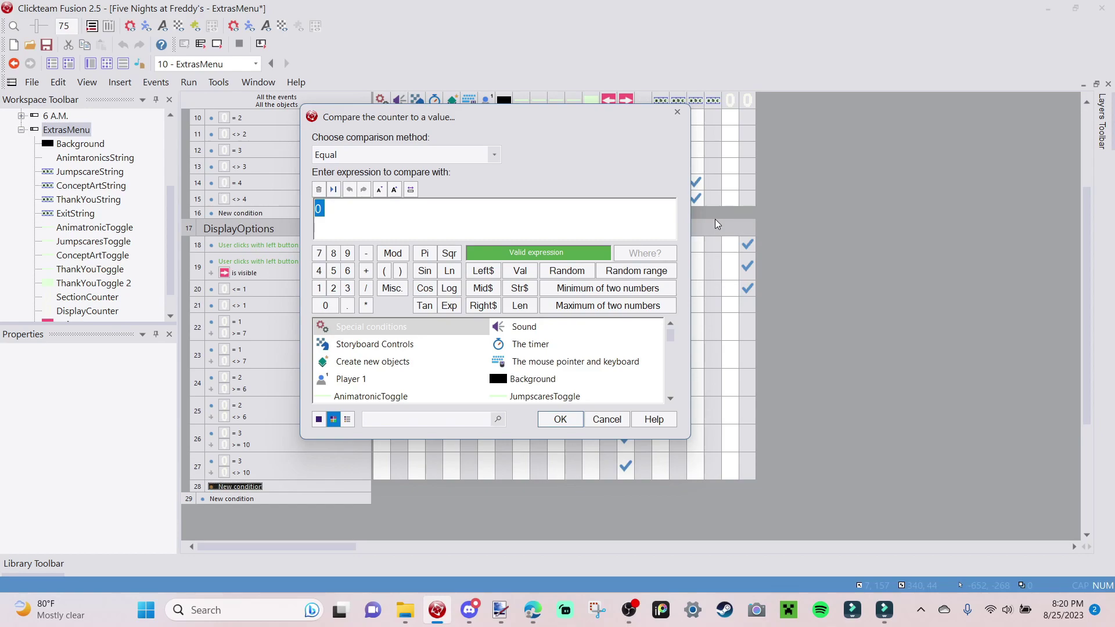
type("4")
key("Return")
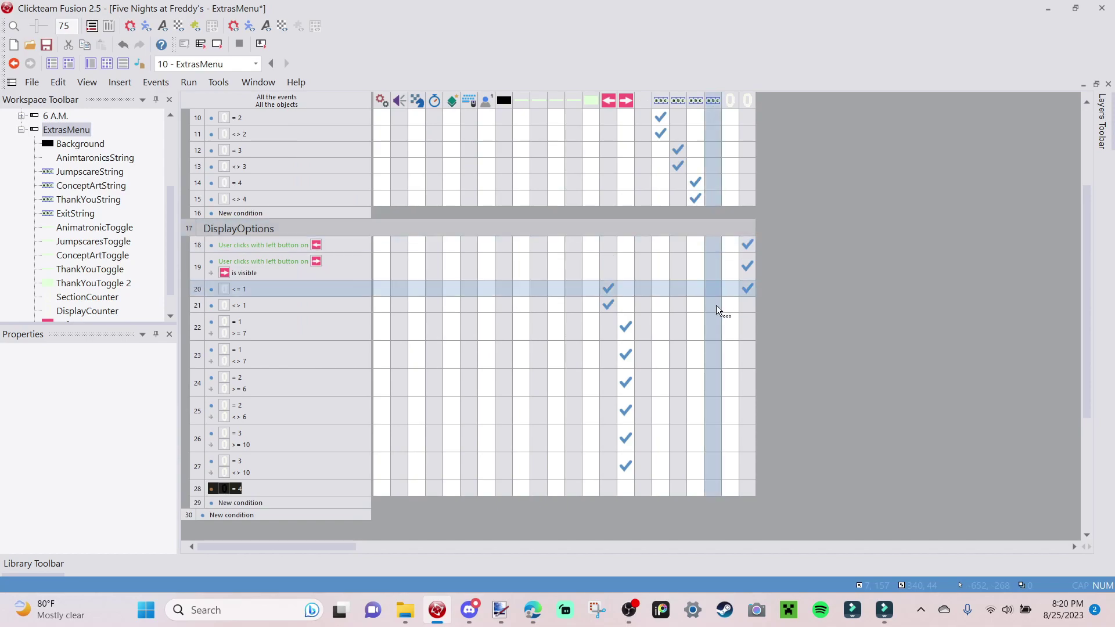
Make both LeftArrow and RightArrow invisible in the SectionCounter = 4 event.
left_click(610, 488)
right_click(611, 487)
mouse_move(689, 305)
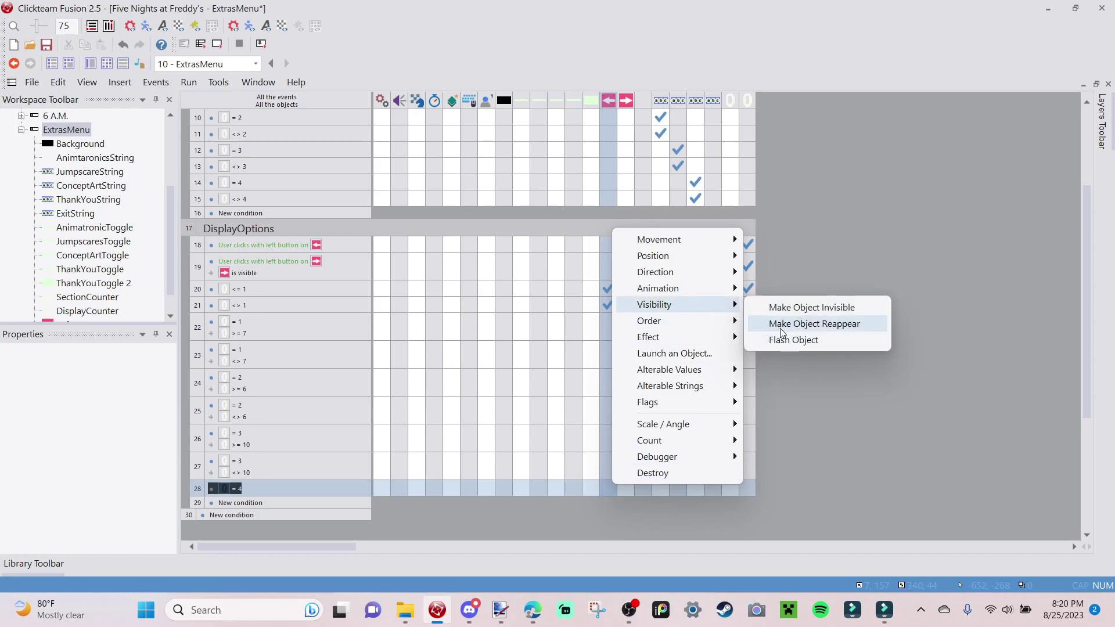
left_click(785, 308)
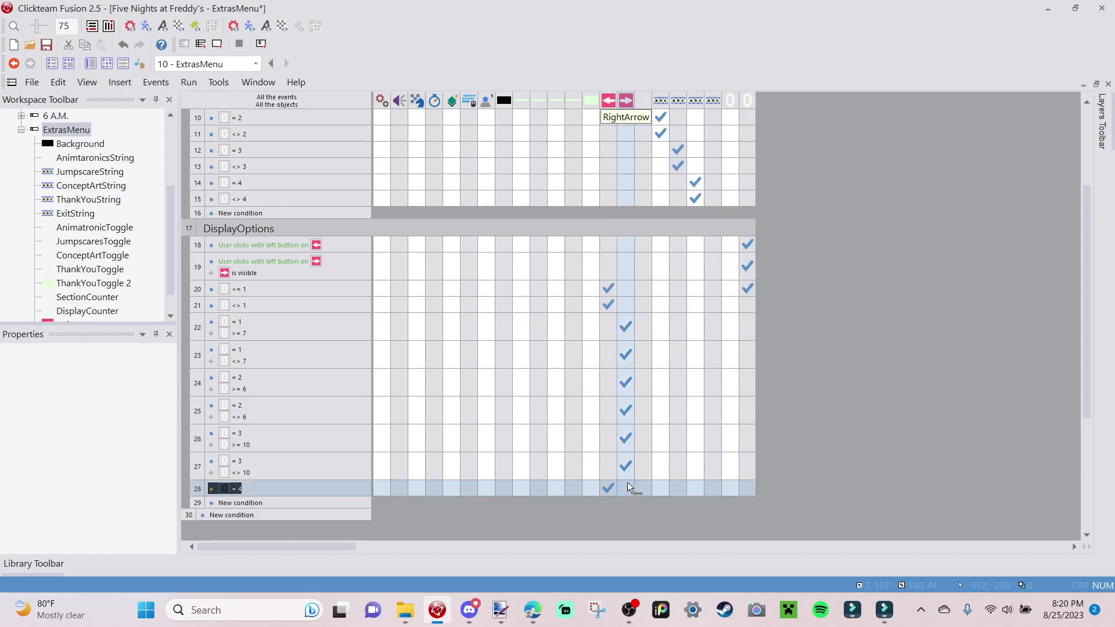
right_click(628, 485)
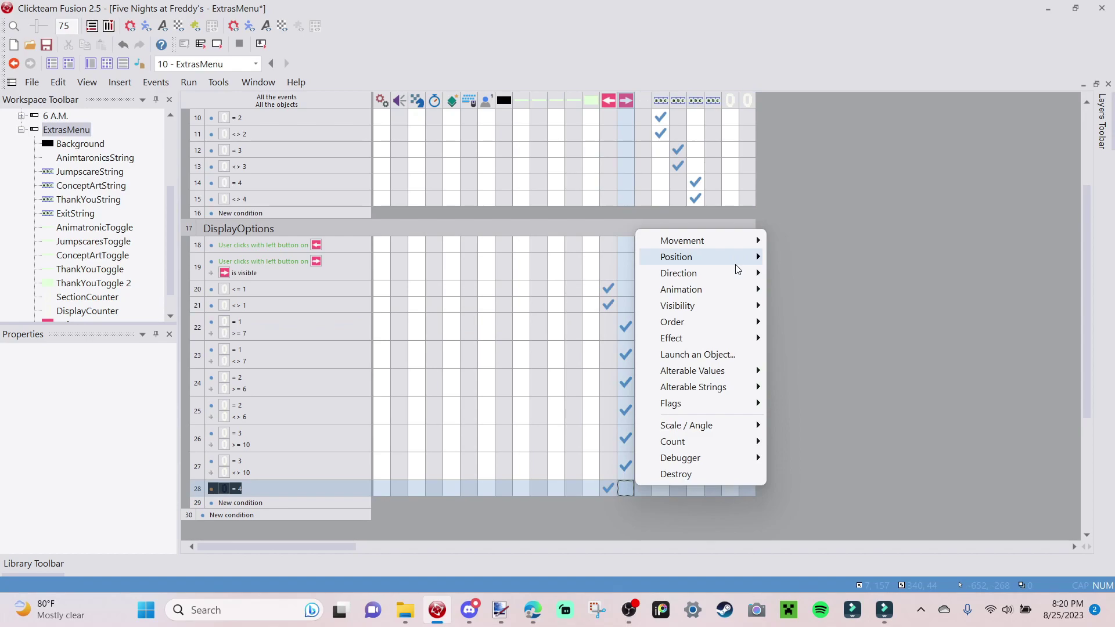
mouse_move(743, 305)
left_click(801, 311)
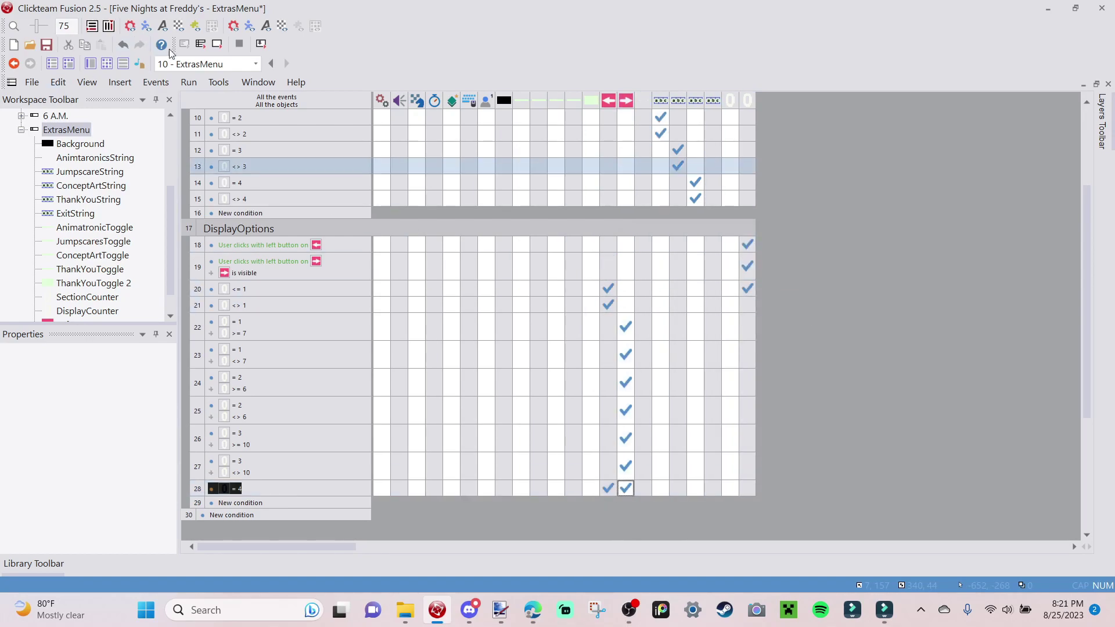
Run the frame, try the arrow spots in the Thank you note section, and advance the Animatronics section to display 7.
left_click(217, 43)
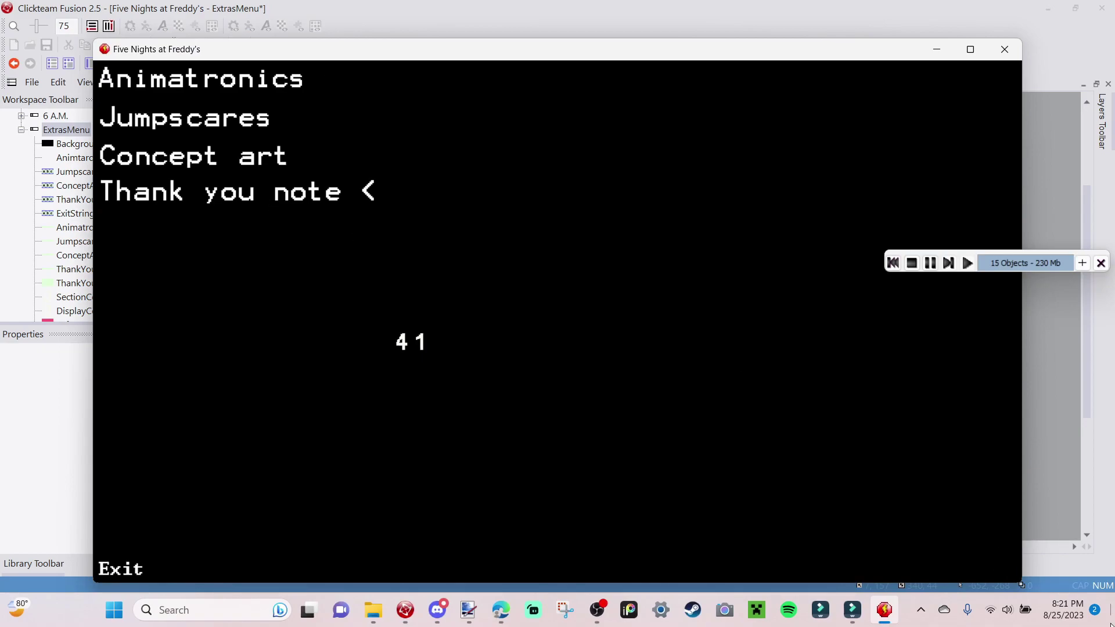
left_click(1006, 568)
left_click(995, 567)
left_click(944, 567)
left_click(290, 84)
left_click(987, 559)
left_click(988, 562)
left_click(992, 562)
left_click(996, 562)
left_click(998, 562)
left_click(998, 562)
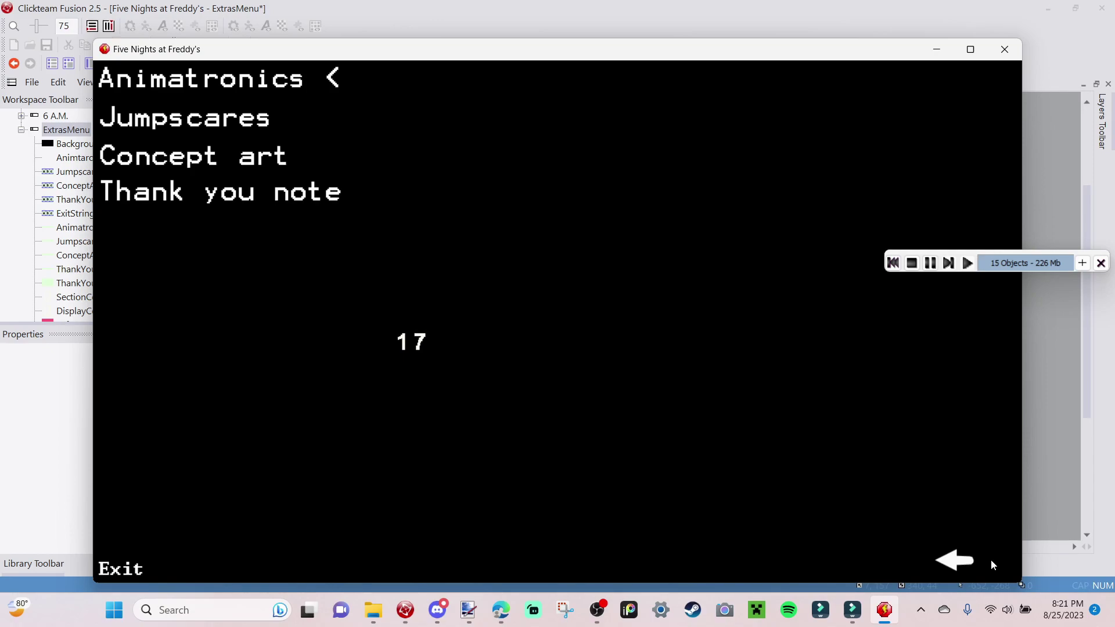
Maximize the test window, check the arrows in the Concept art and Thank you note sections, and stop the test run.
left_click(969, 49)
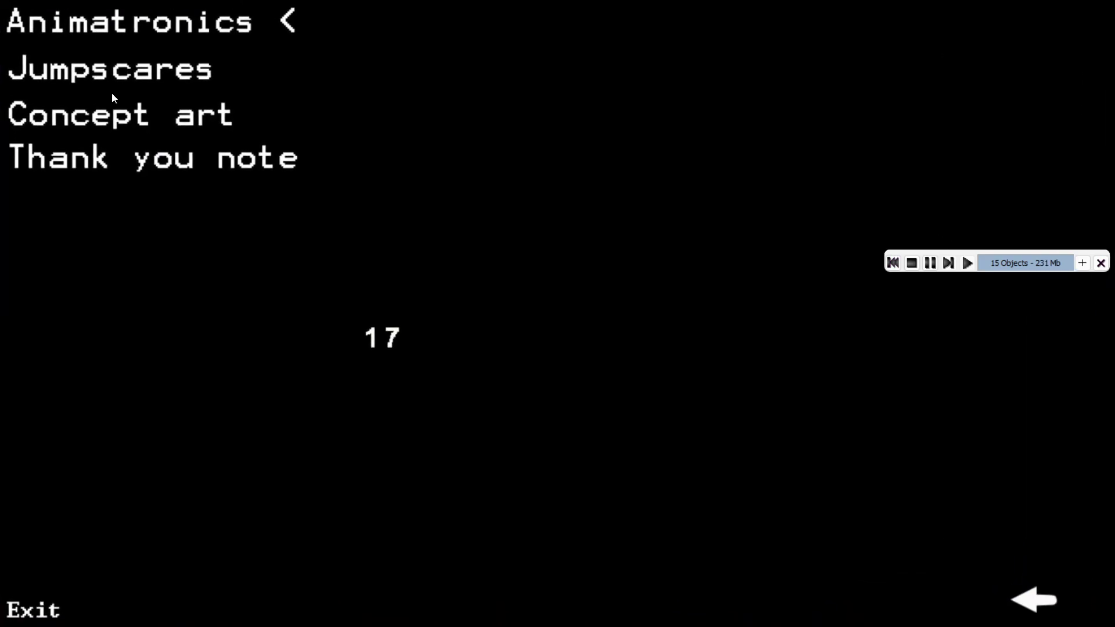
key("Down")
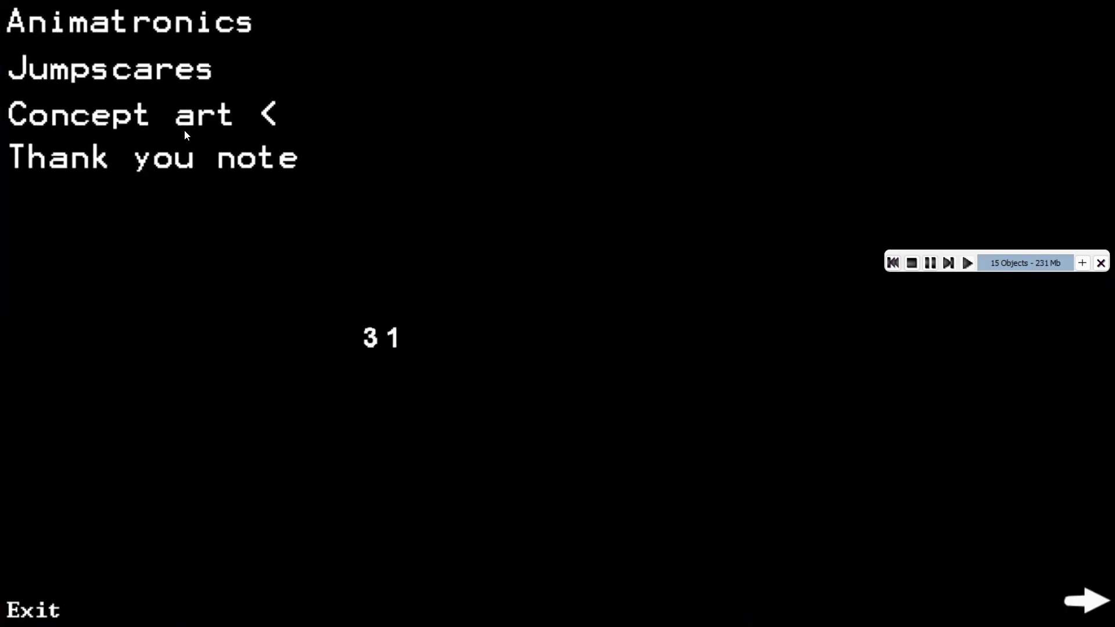
key("Down")
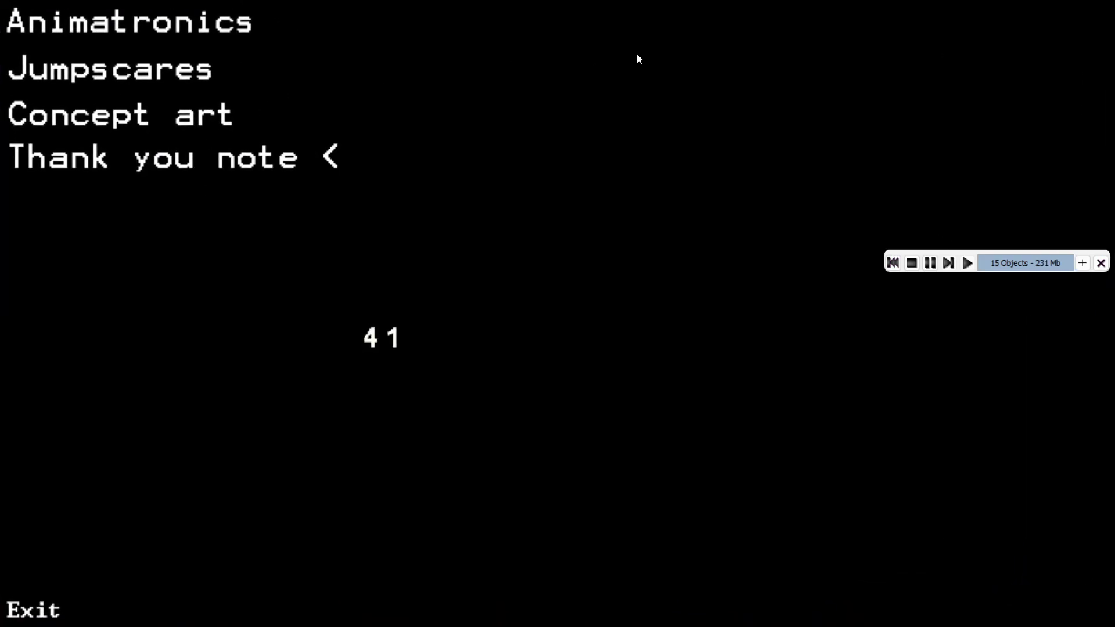
left_click(912, 264)
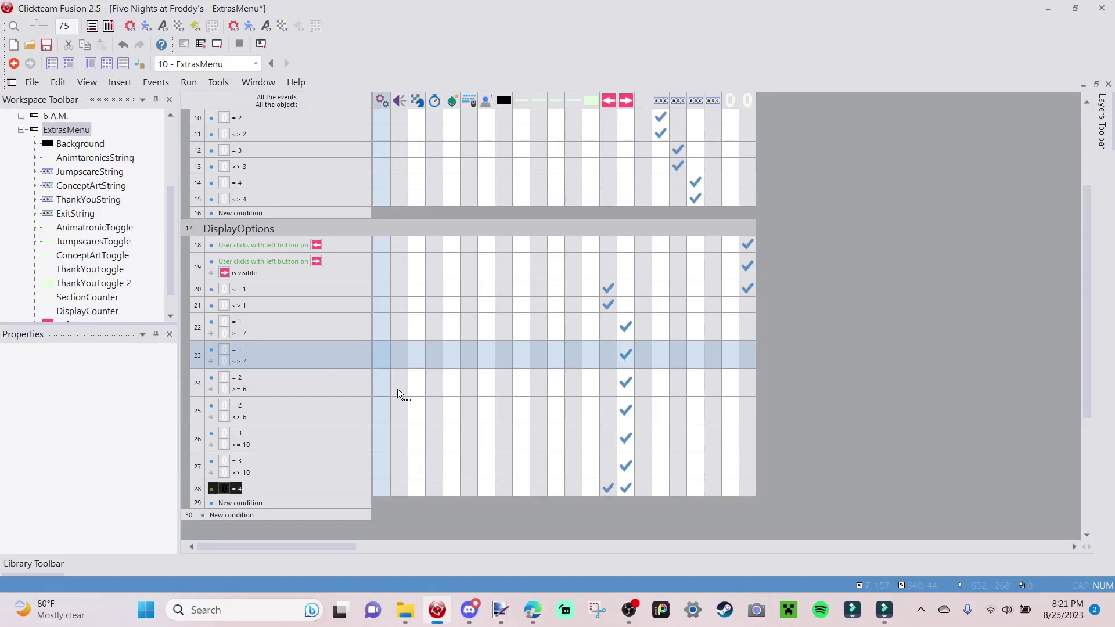
Add a third layer to the ExtrasMenu frame and make it the current layer.
left_click(90, 64)
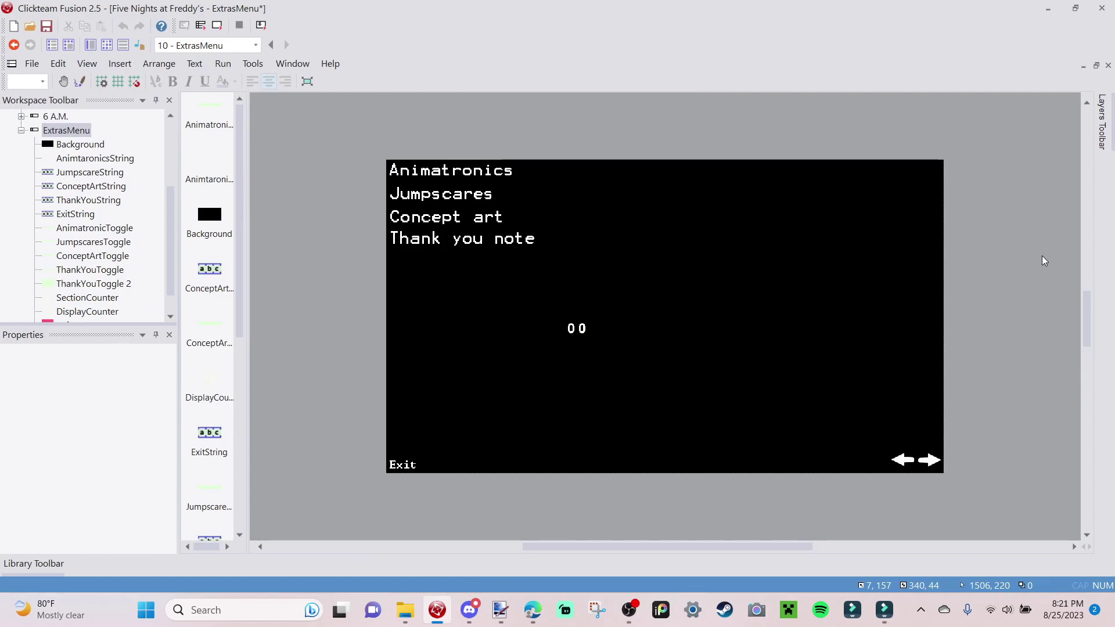
mouse_move(1104, 139)
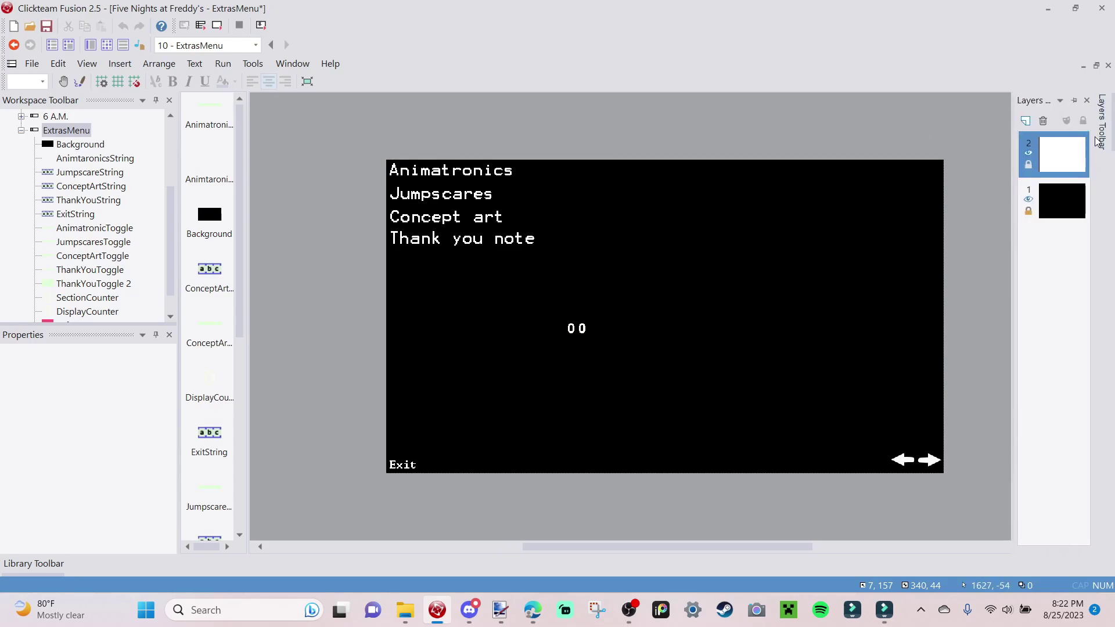
left_click(1025, 122)
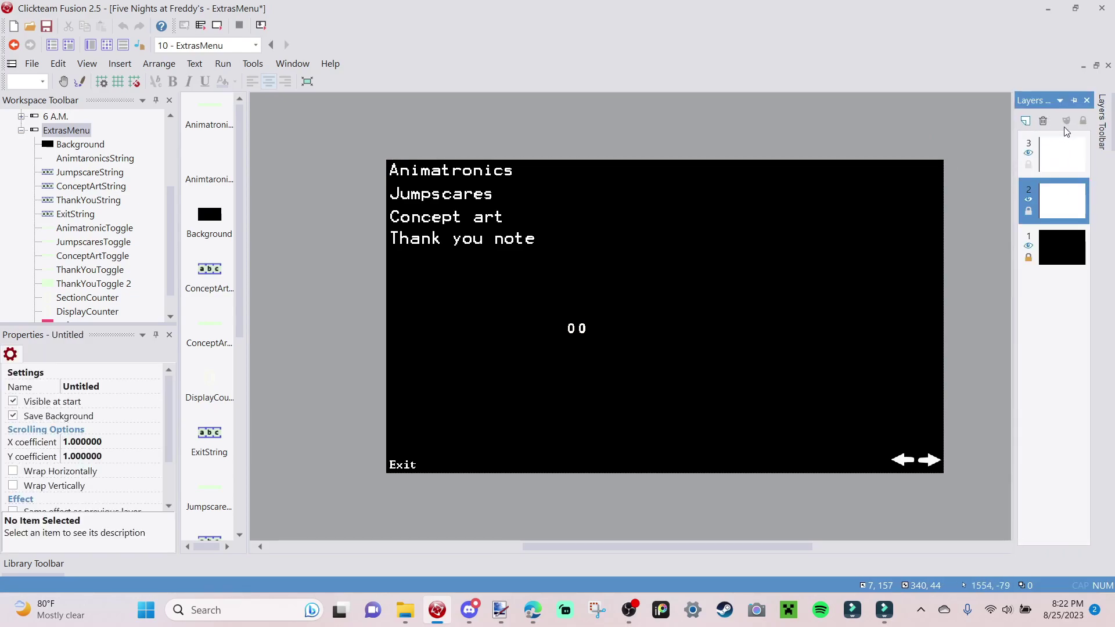
left_click(1077, 155)
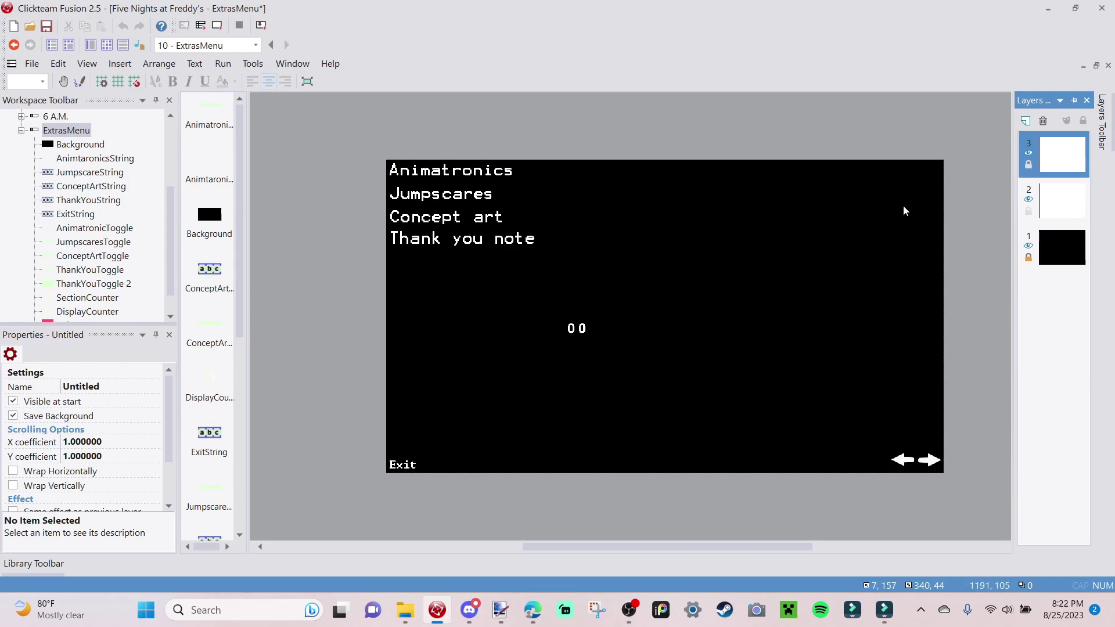
Insert an Active object on layer 3, just below the middle of the frame, and rename it Anmatronics.
right_click(778, 293)
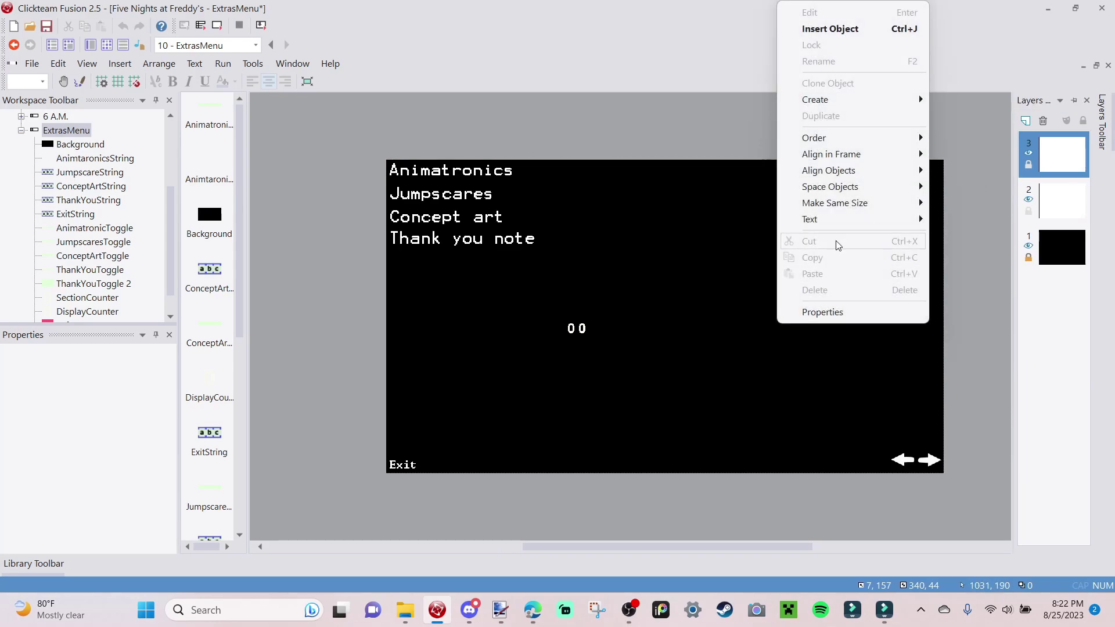
left_click(893, 32)
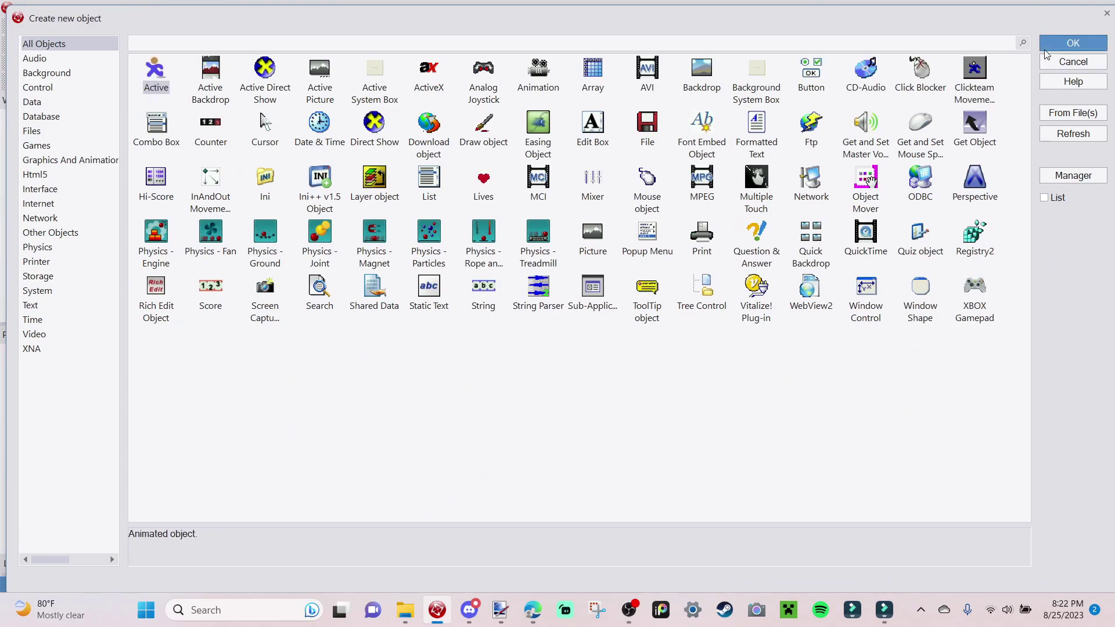
left_click(1073, 43)
left_click(699, 373)
right_click(699, 372)
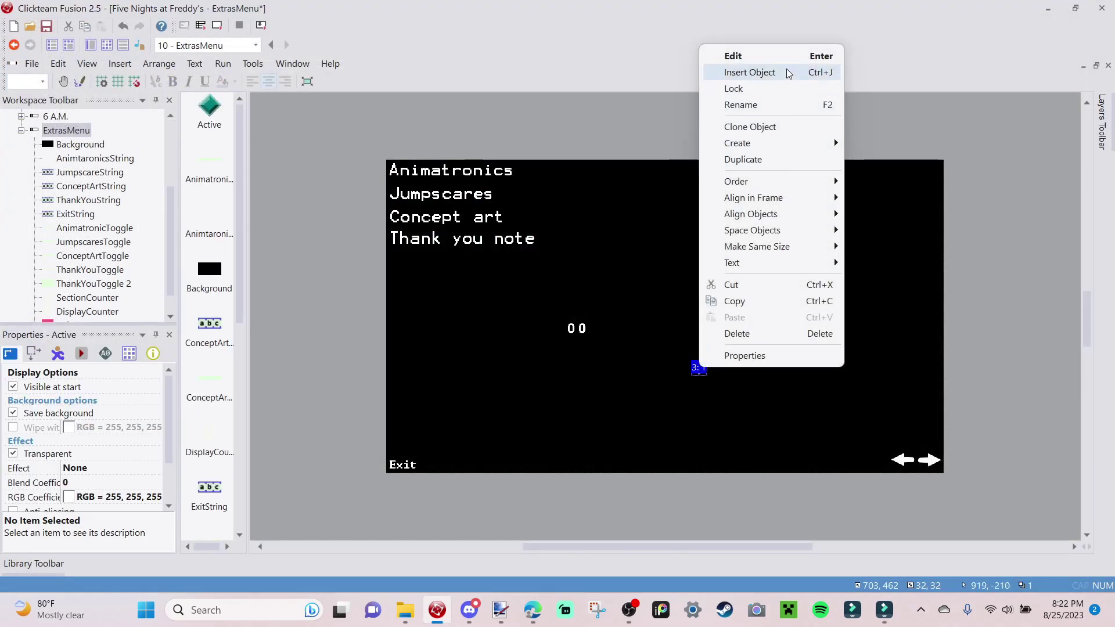
left_click(786, 102)
type("Anma")
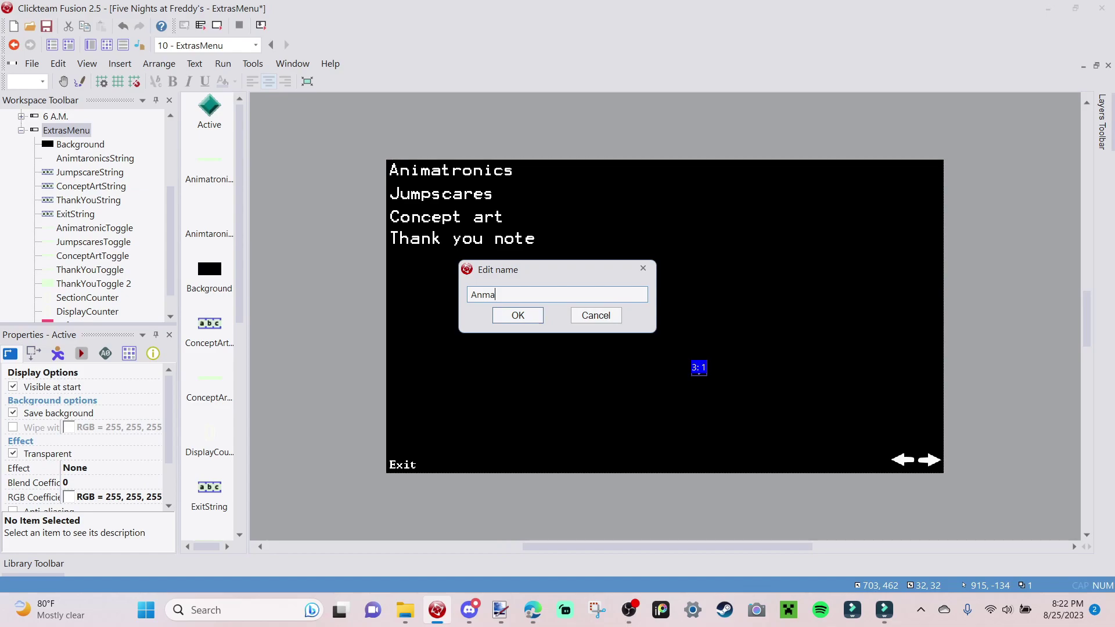
type("tronics")
key("Return")
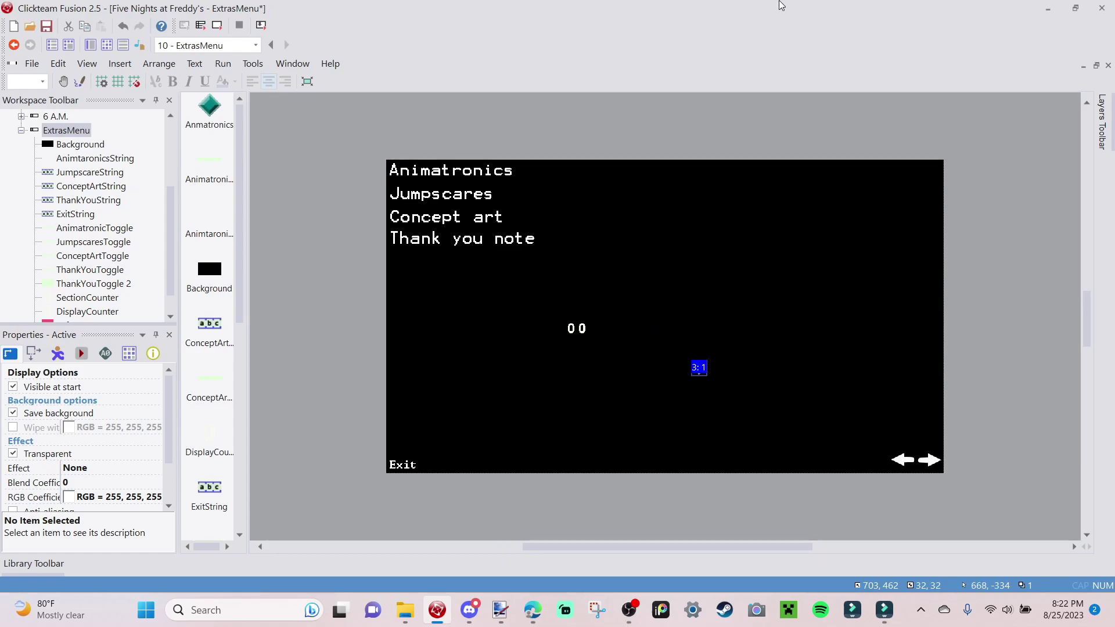
Import the FreddyExtras image as the first frame of the Anmatronics object's Stopped animation.
double_click(700, 370)
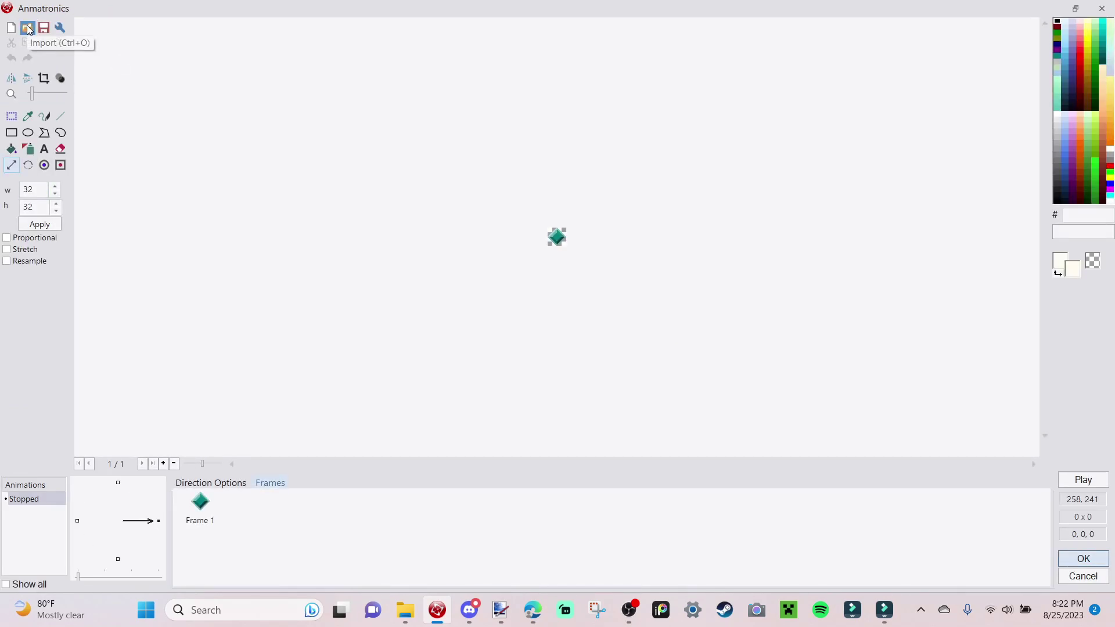
left_click(28, 30)
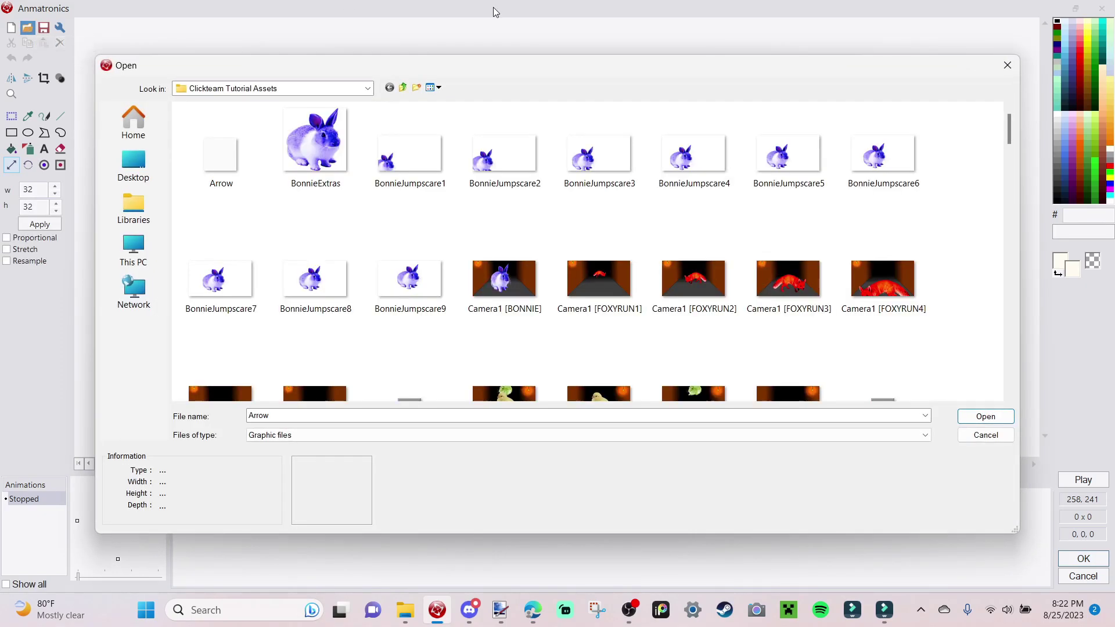
scroll(540, 329, "down", 3)
scroll(541, 326, "down", 10)
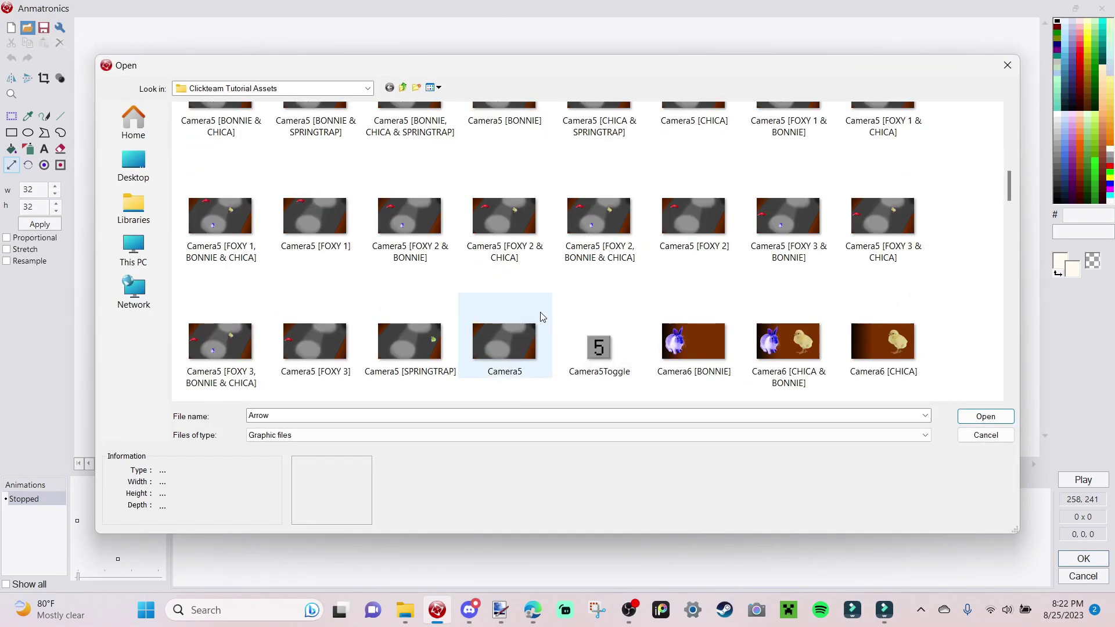
double_click(503, 207)
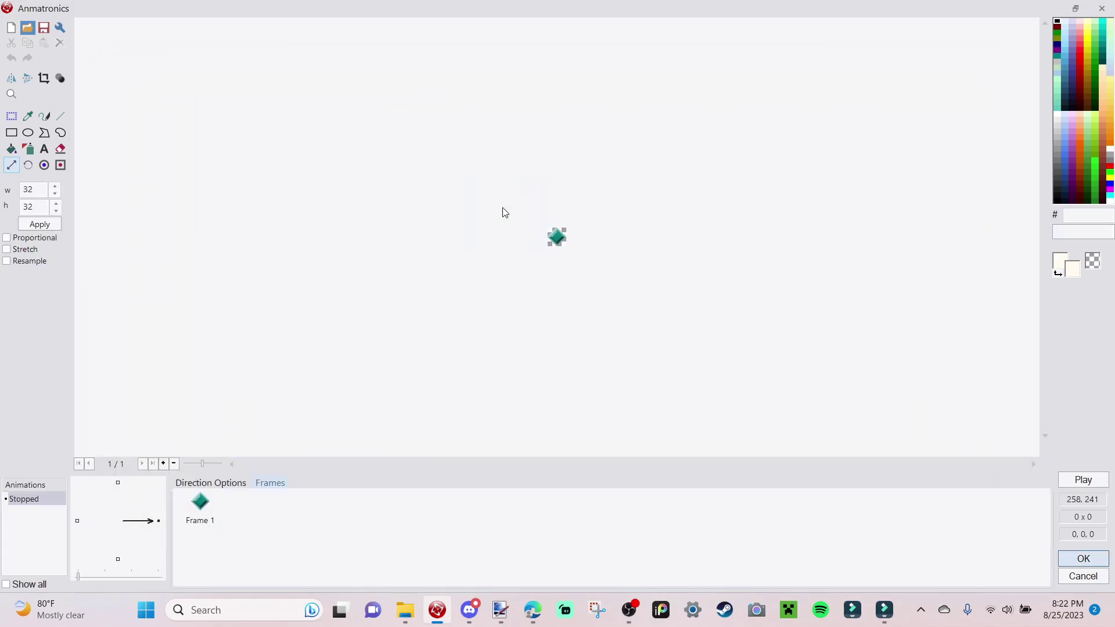
key("Return")
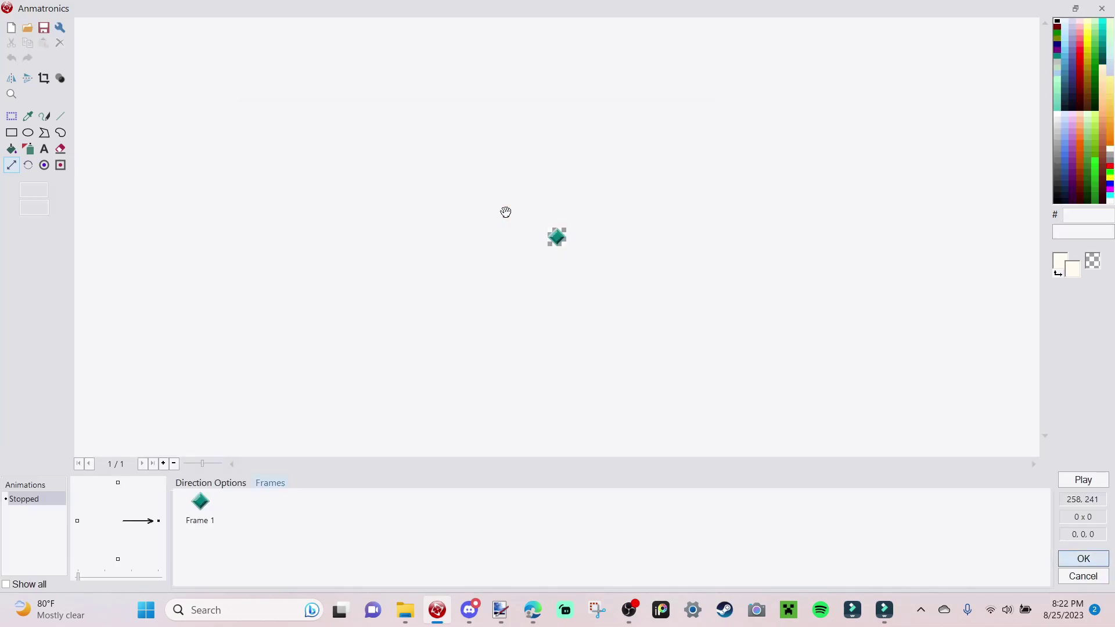
Add a second frame to the Anmatronics animation and import the BonnieExtras image into it.
right_click(306, 531)
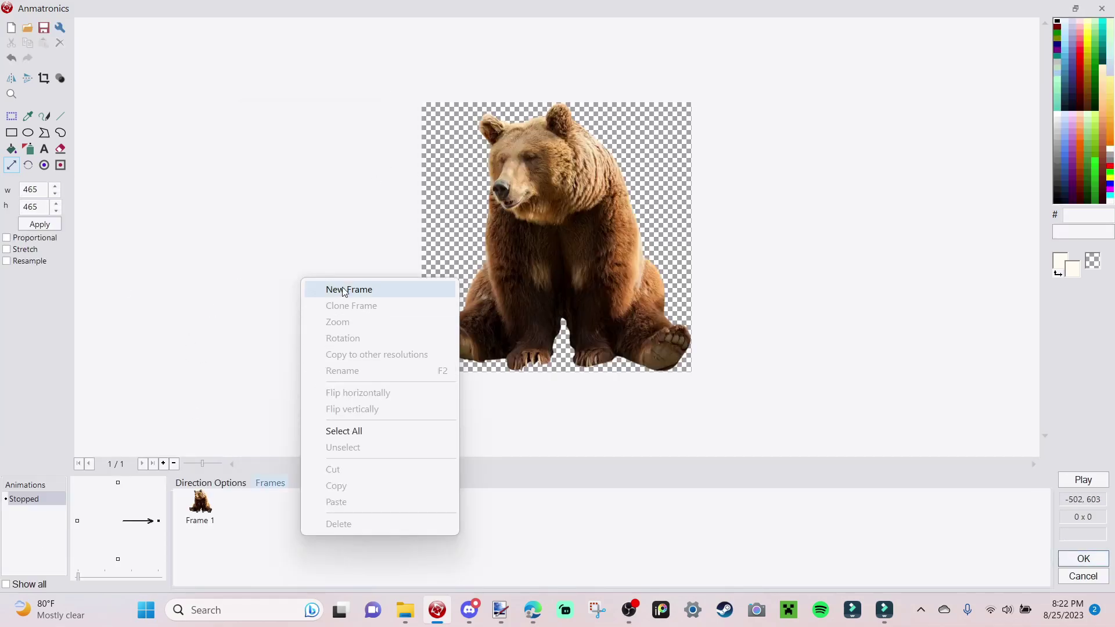
left_click(347, 288)
left_click(27, 30)
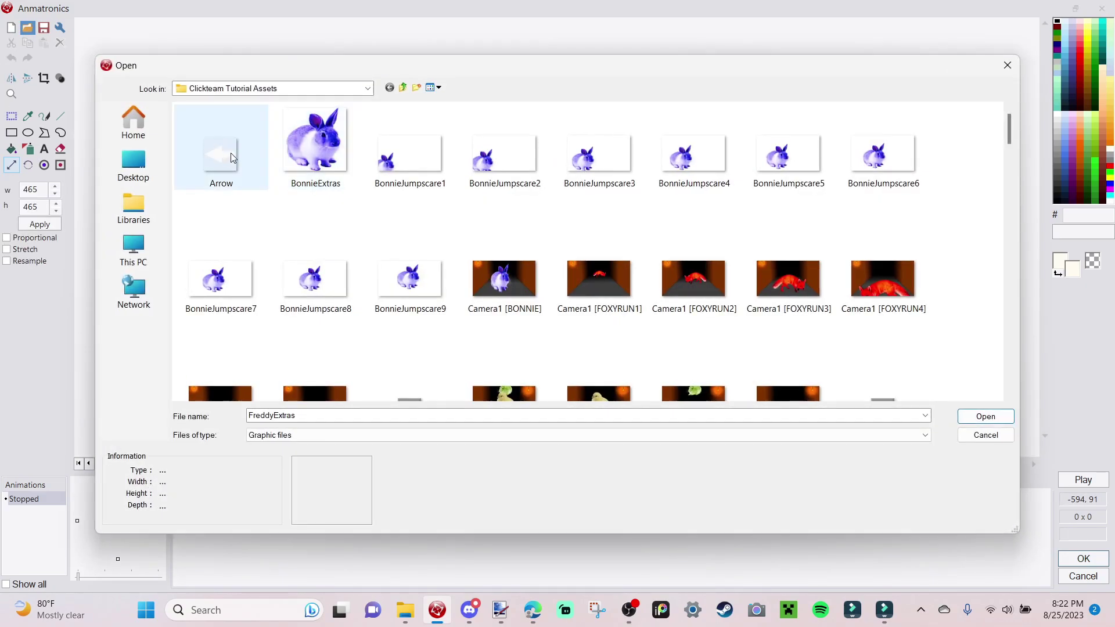
left_click(320, 165)
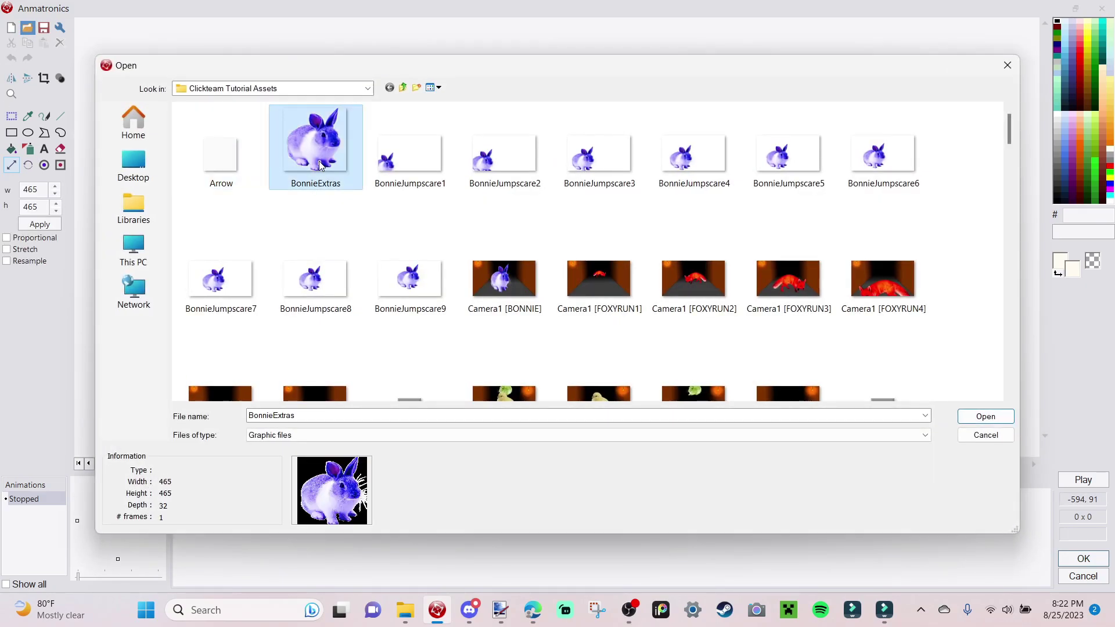
double_click(319, 166)
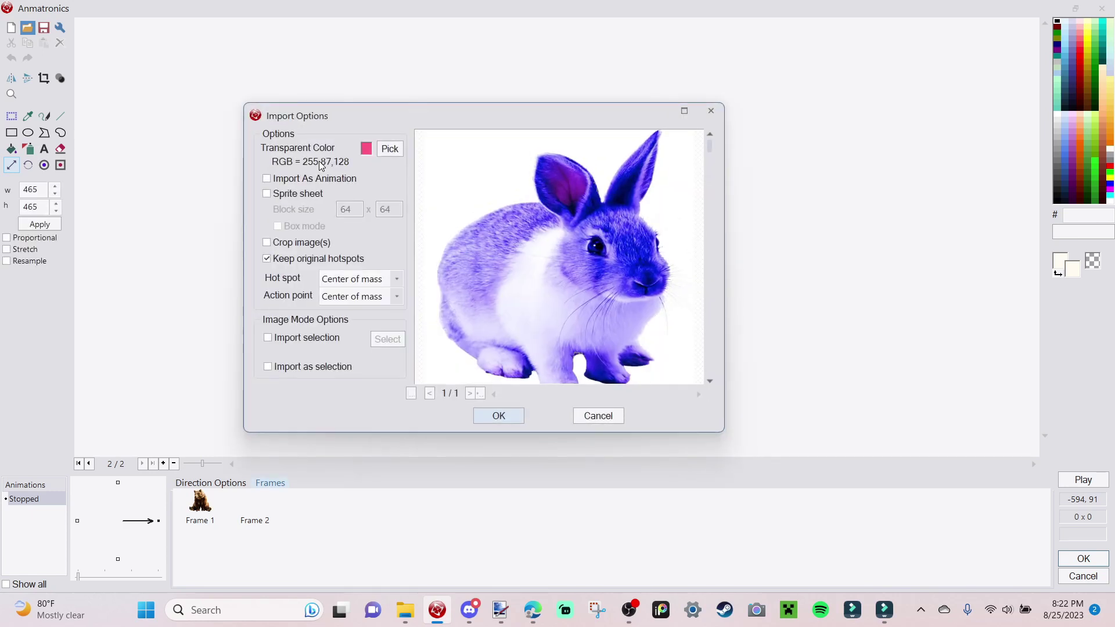
key("Return")
Add a third frame to the Anmatronics animation and import the ChicaExtras image into it.
right_click(378, 282)
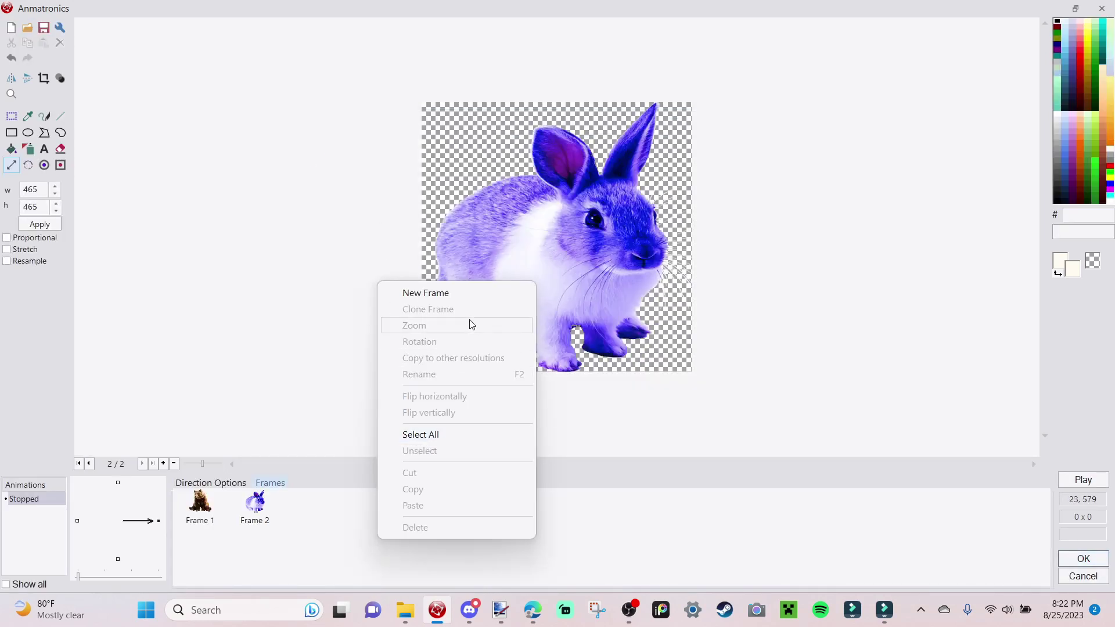
left_click(458, 293)
left_click(27, 32)
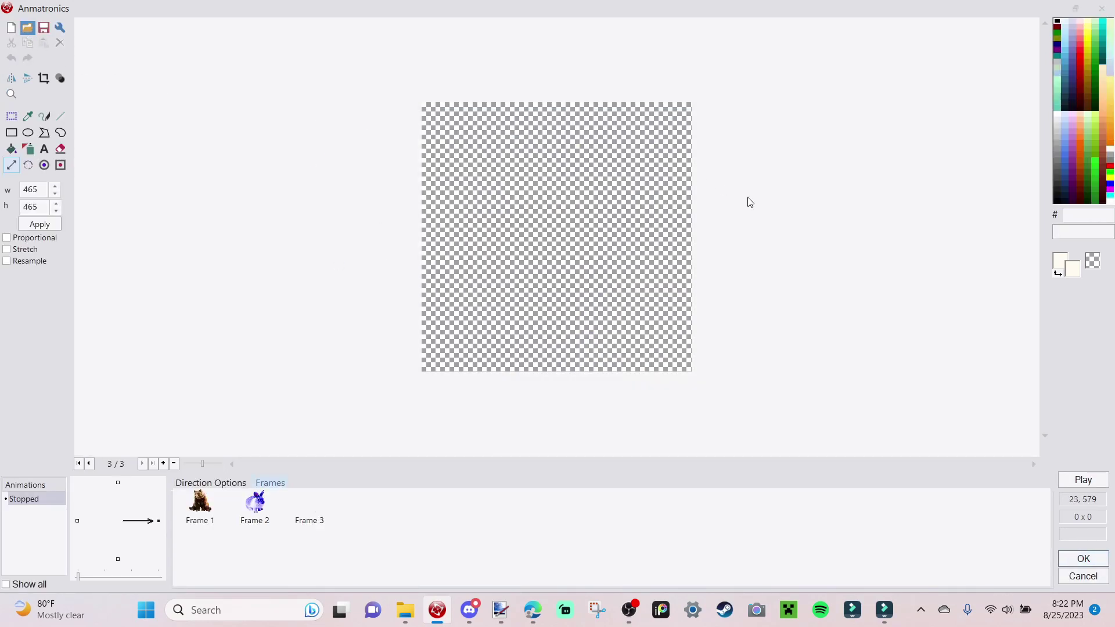
scroll(645, 265, "down", 10)
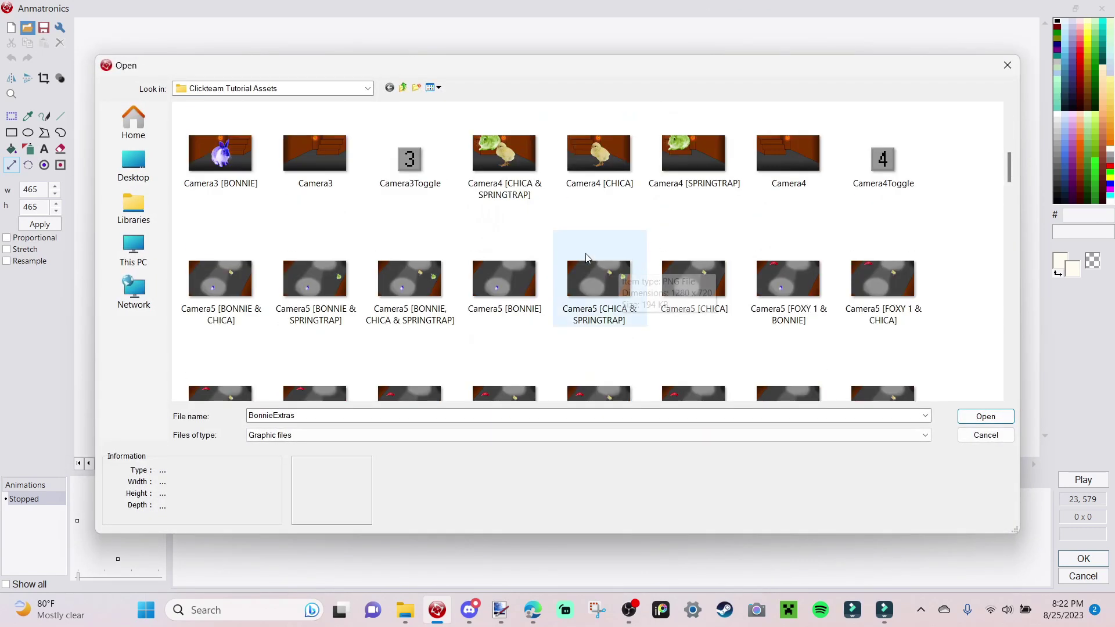
double_click(871, 368)
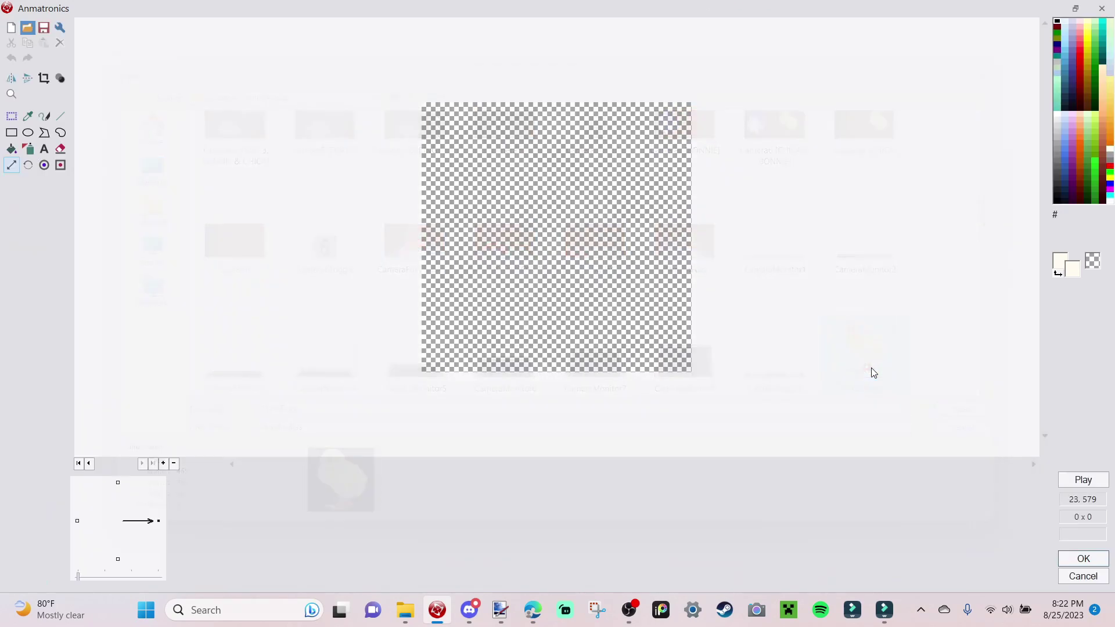
left_click(497, 413)
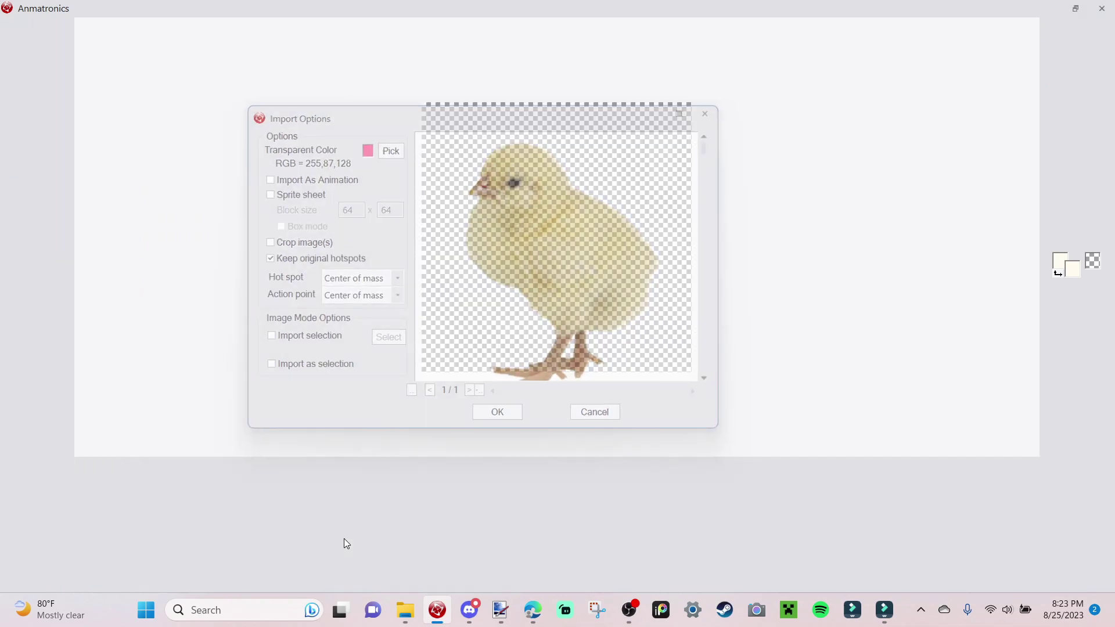
Add a fourth frame to the Anmatronics animation and import the FoxyExtras image into it.
right_click(355, 546)
left_click(427, 299)
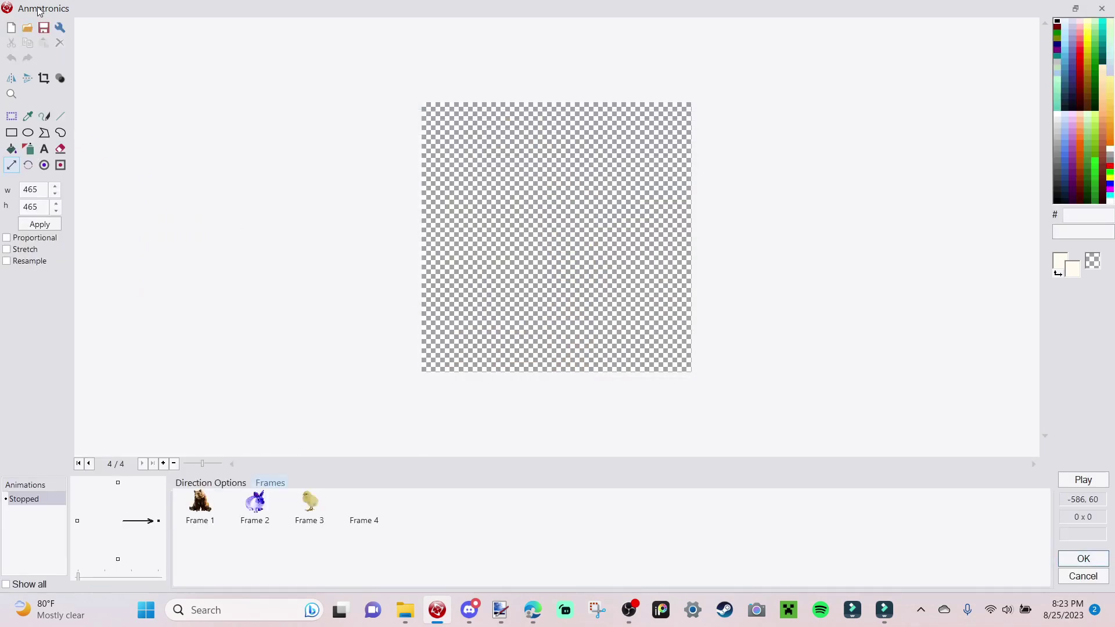
key("ctrl+o")
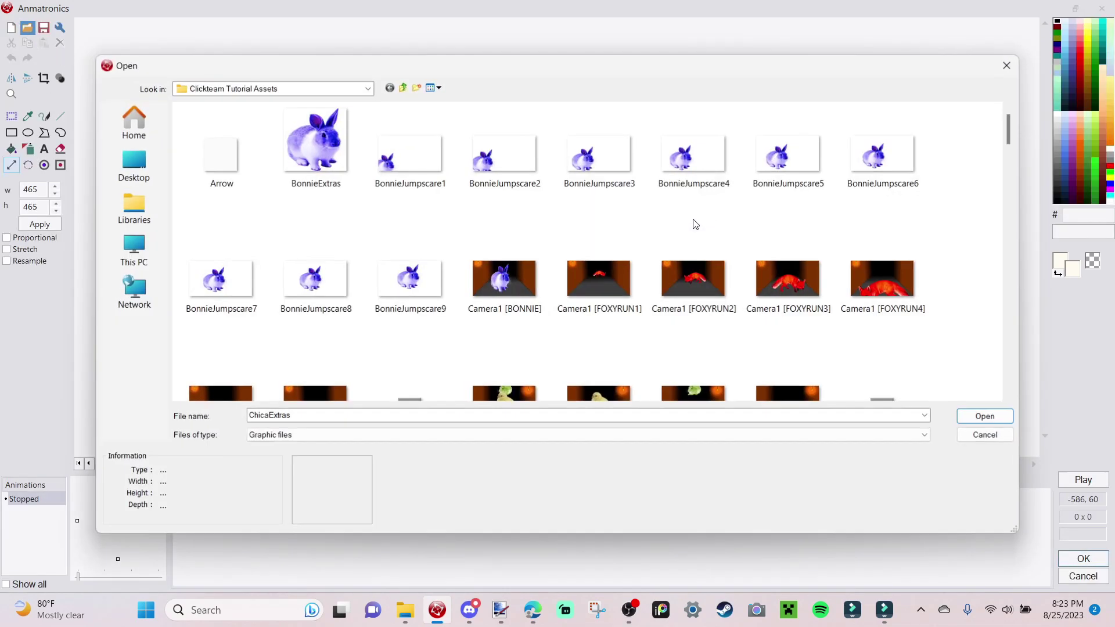
scroll(691, 244, "down", 5)
double_click(368, 271)
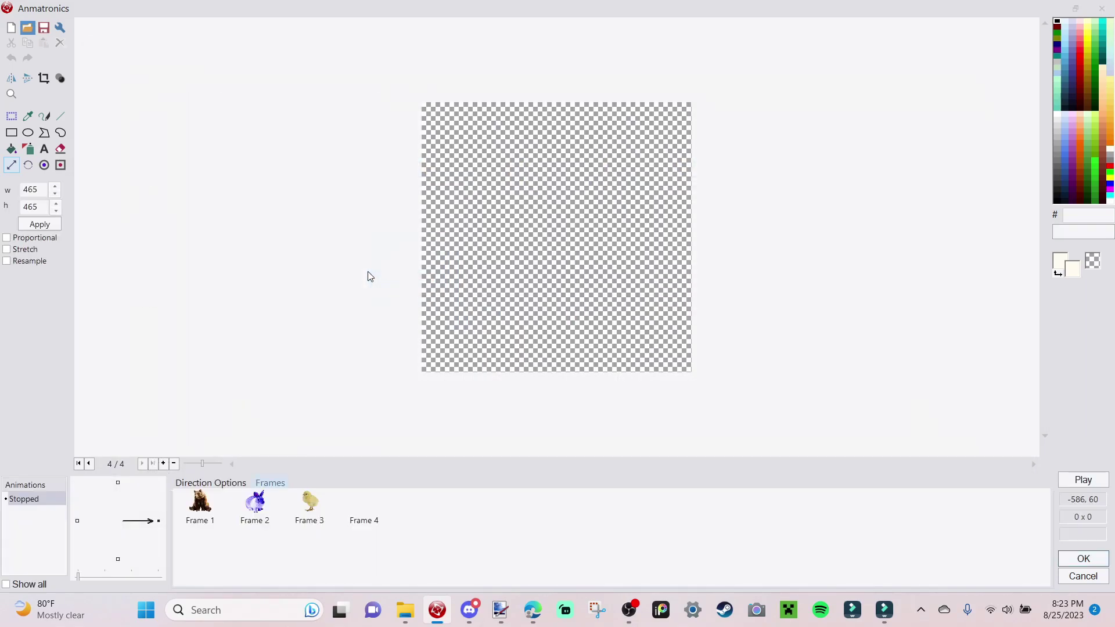
key("Return")
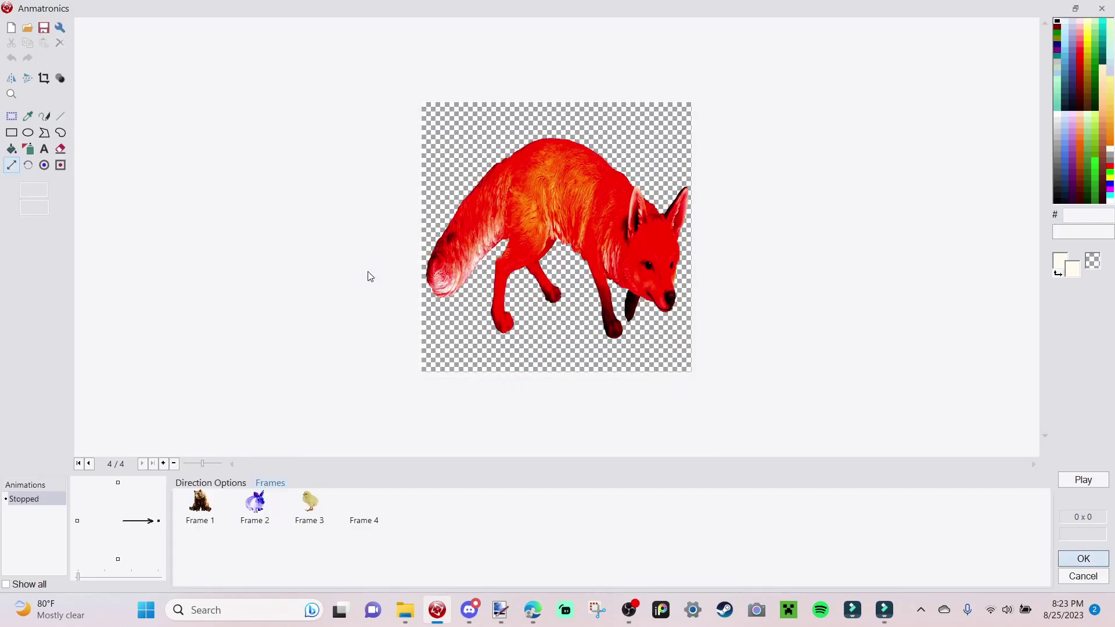
Add a fifth frame to the Anmatronics animation and import the Golden Freddy image into it.
right_click(454, 549)
left_click(508, 299)
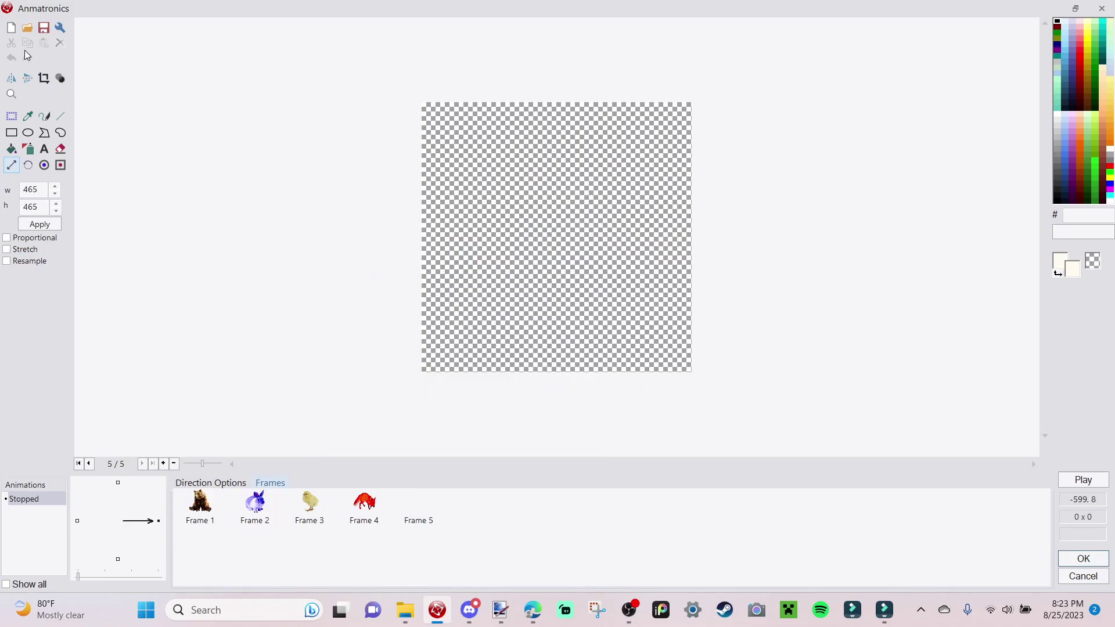
left_click(25, 28)
scroll(482, 273, "down", 10)
left_click(409, 267)
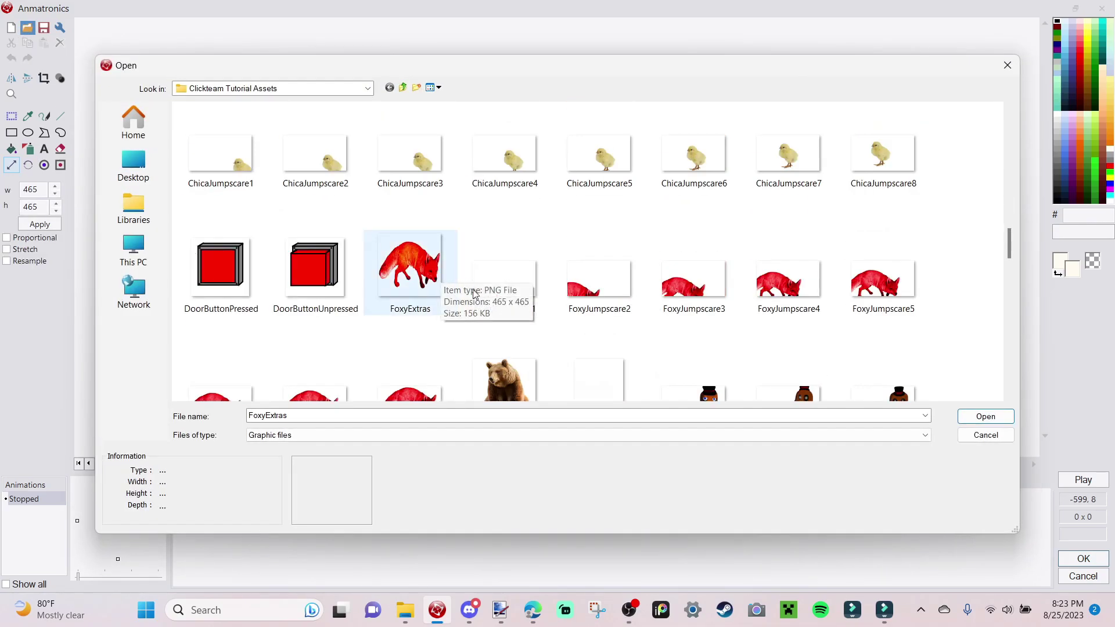
scroll(473, 288, "down", 3)
left_click(405, 317)
double_click(491, 353)
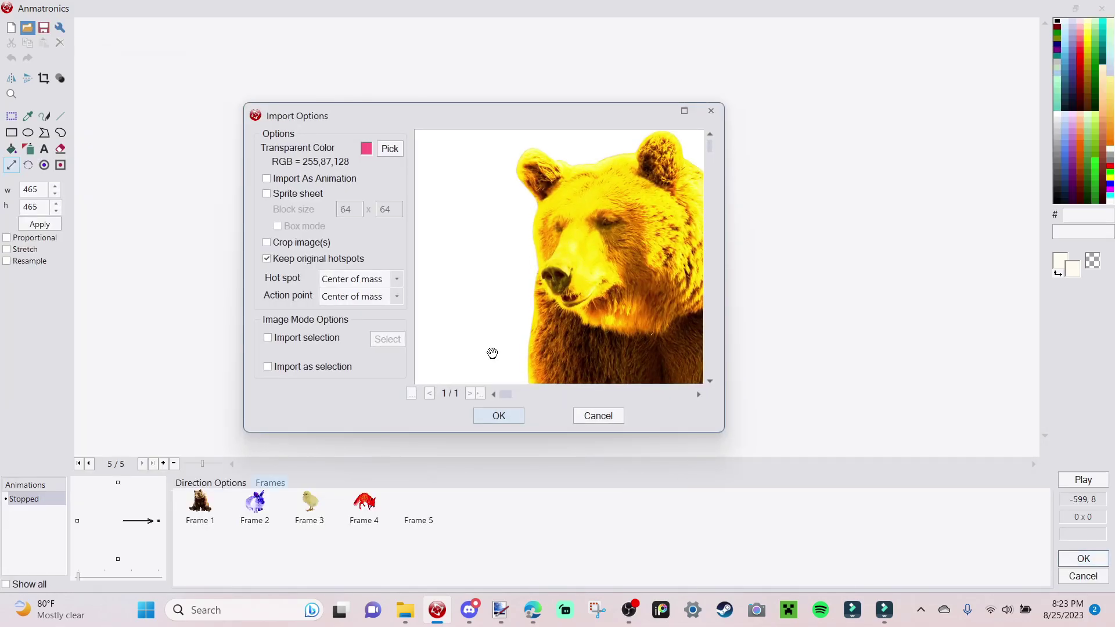
key("Return")
Add a sixth frame to the Anmatronics animation and import the SpringtrapExtras image into it.
right_click(449, 530)
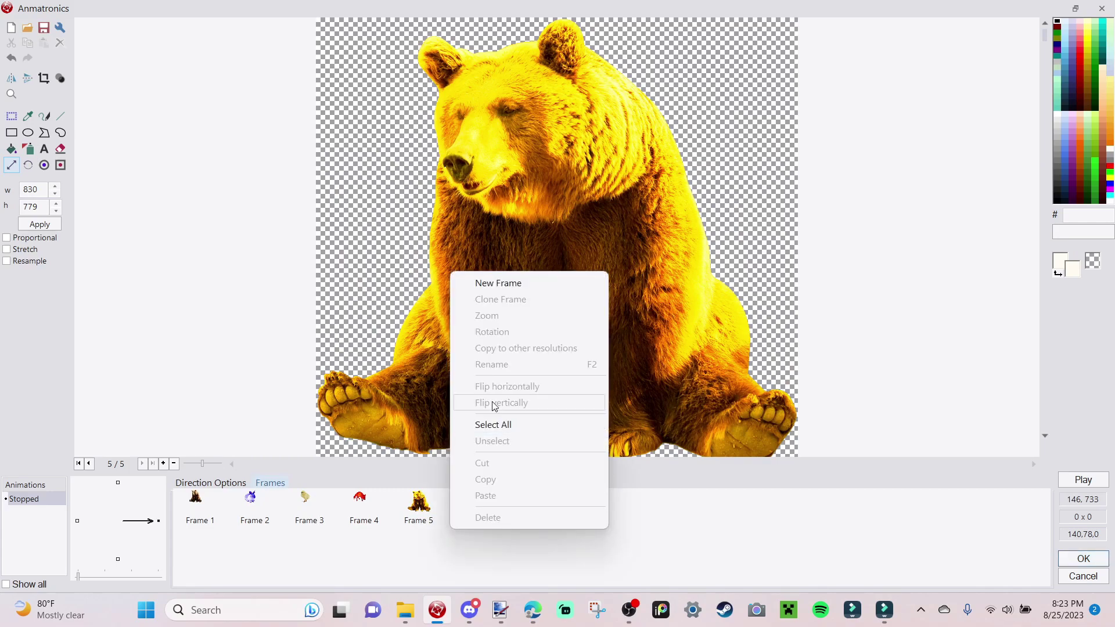
left_click(528, 285)
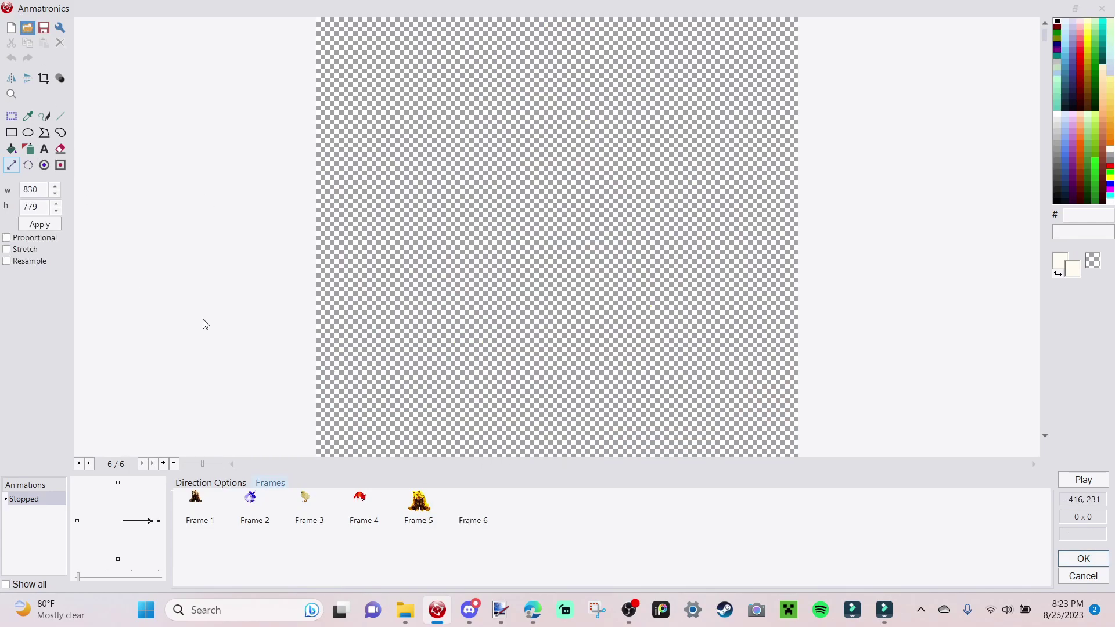
key("ctrl+o")
scroll(486, 353, "down", 20)
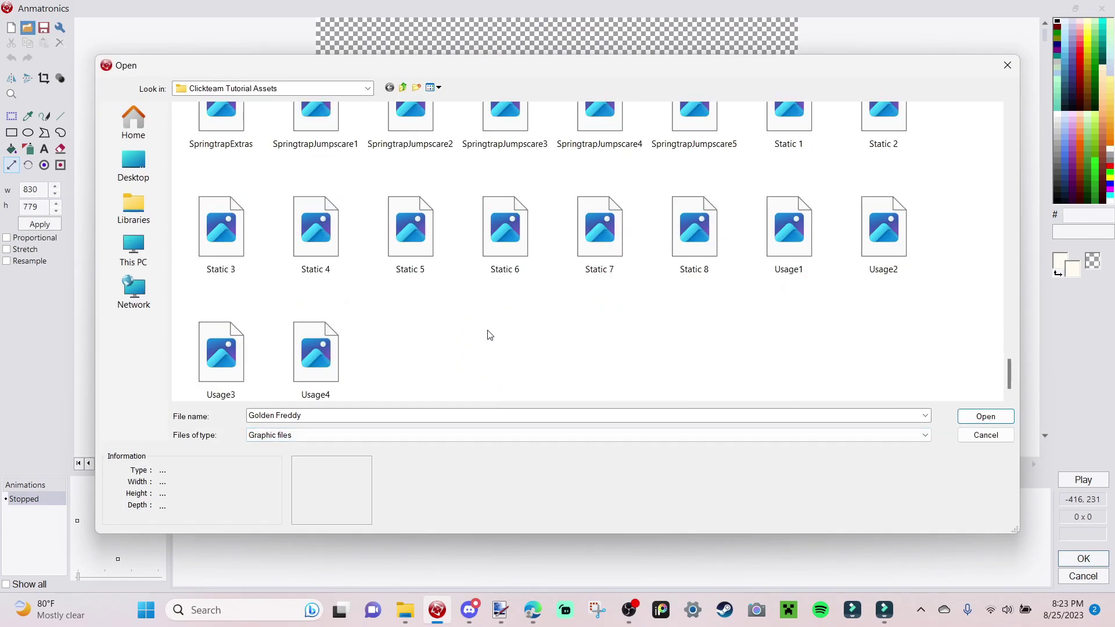
scroll(463, 262, "up", 3)
double_click(199, 259)
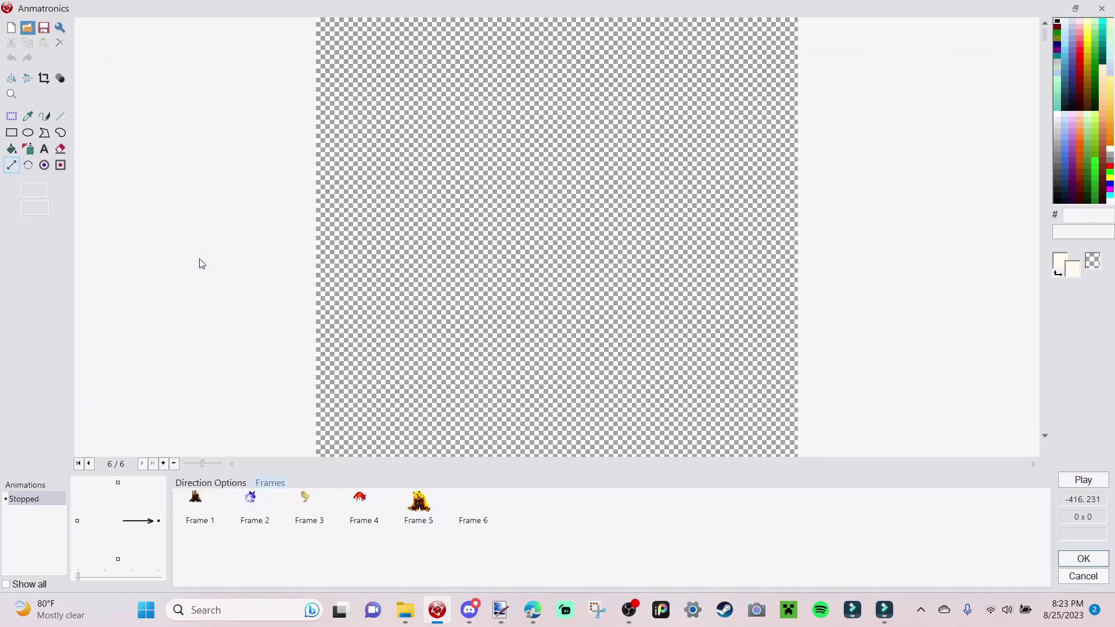
key("Return")
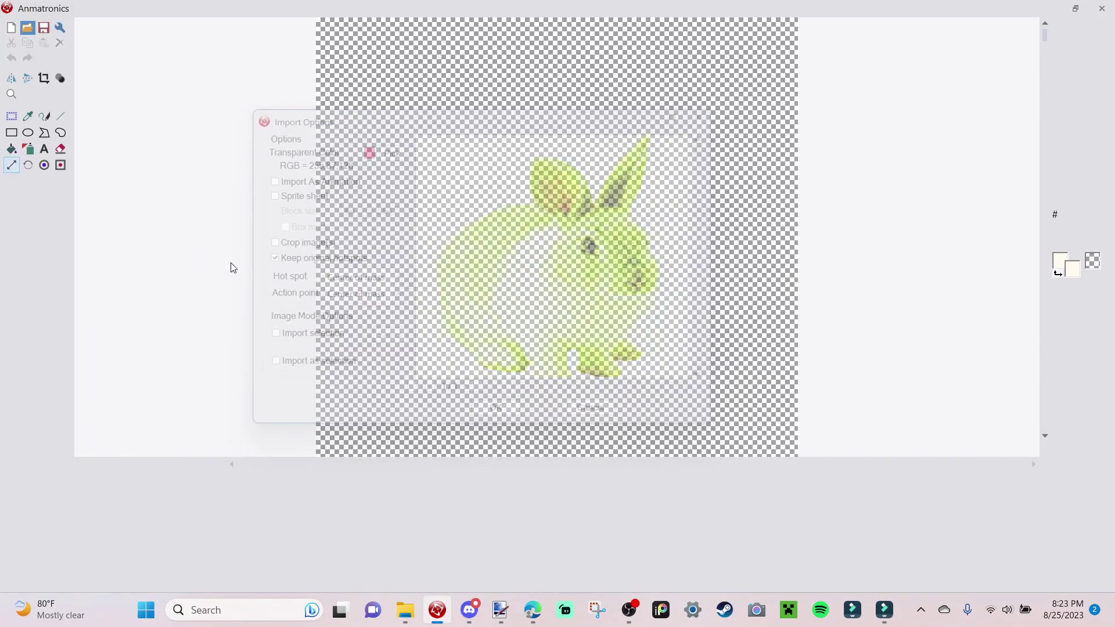
Add a seventh frame to the Anmatronics animation and import the PuppetExtras image into it.
right_click(551, 556)
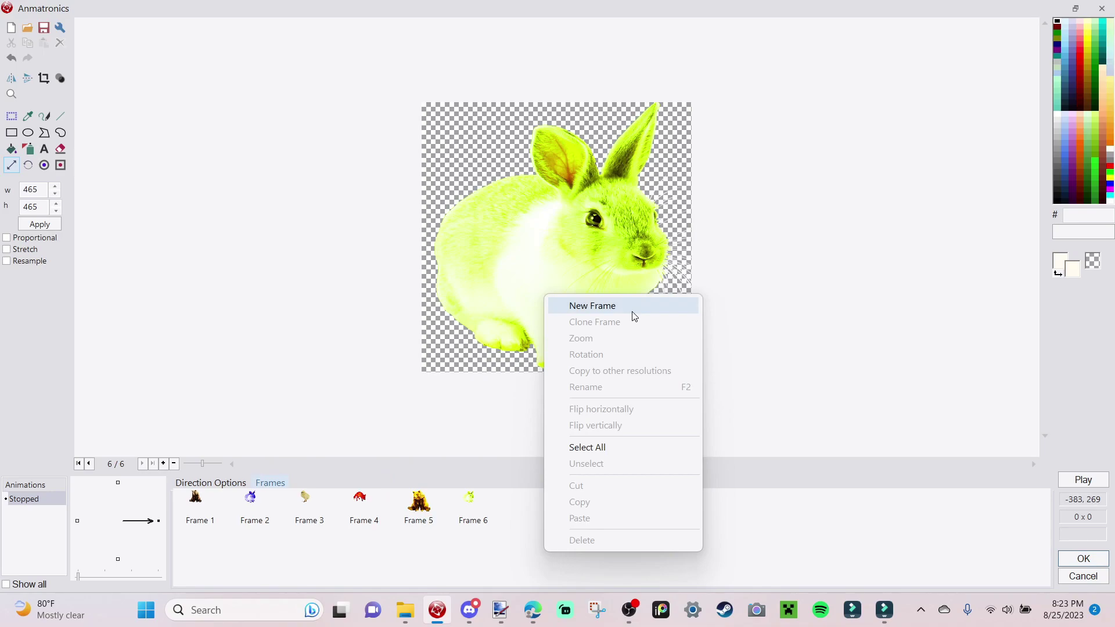
left_click(631, 309)
left_click(30, 32)
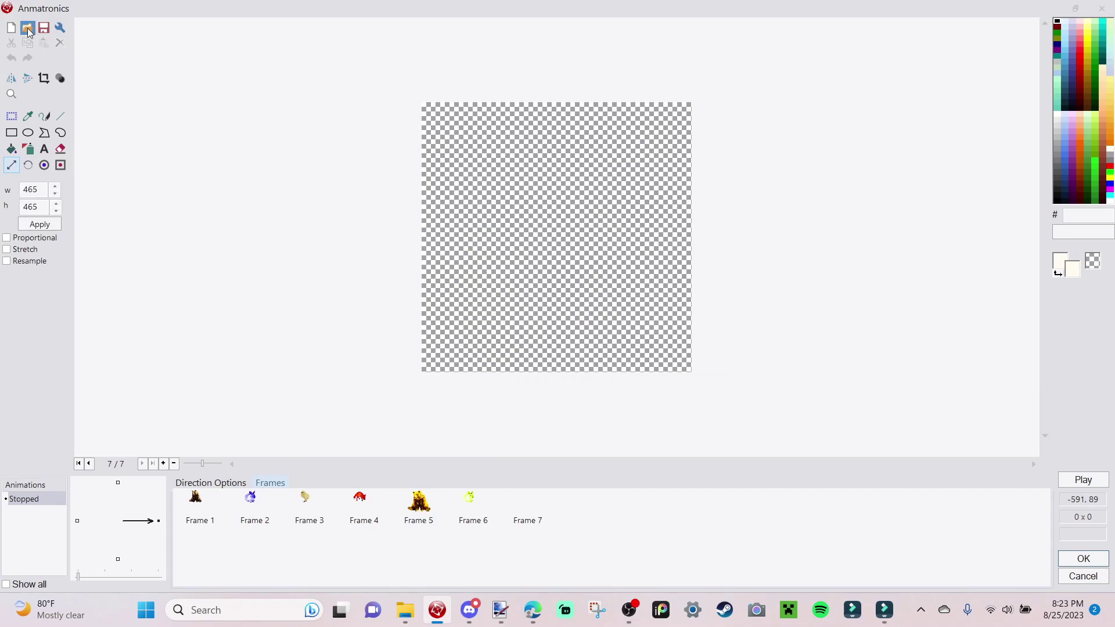
scroll(599, 253, "down", 15)
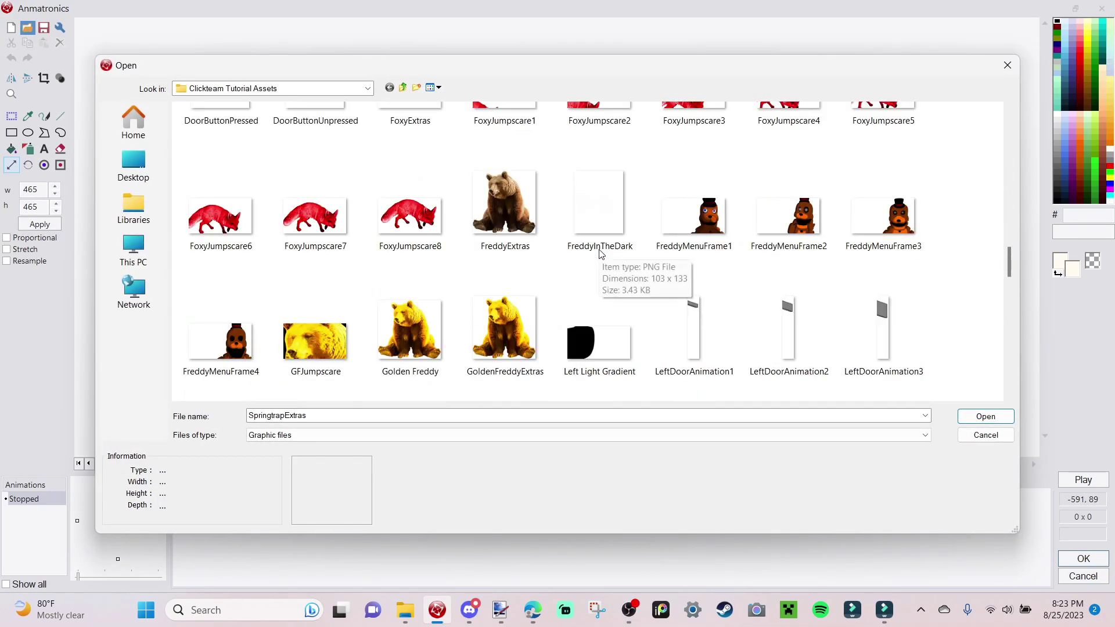
scroll(600, 254, "down", 2)
double_click(480, 232)
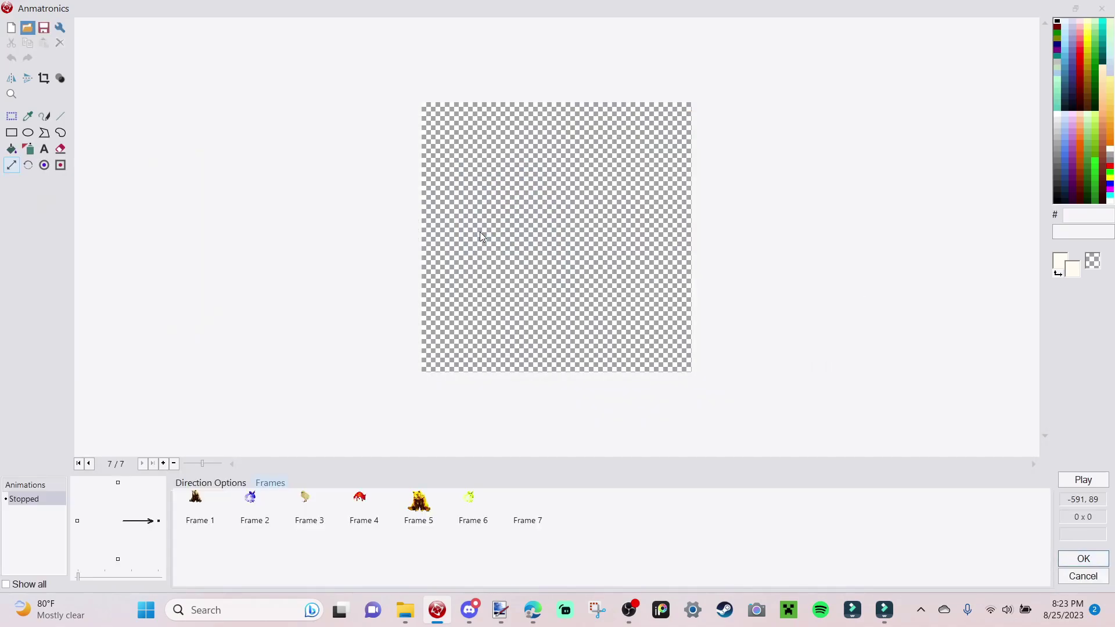
key("Return")
Replace the image in frame 5 of the Anmatronics animation with the GoldenFreddyExtras image.
left_click(419, 509)
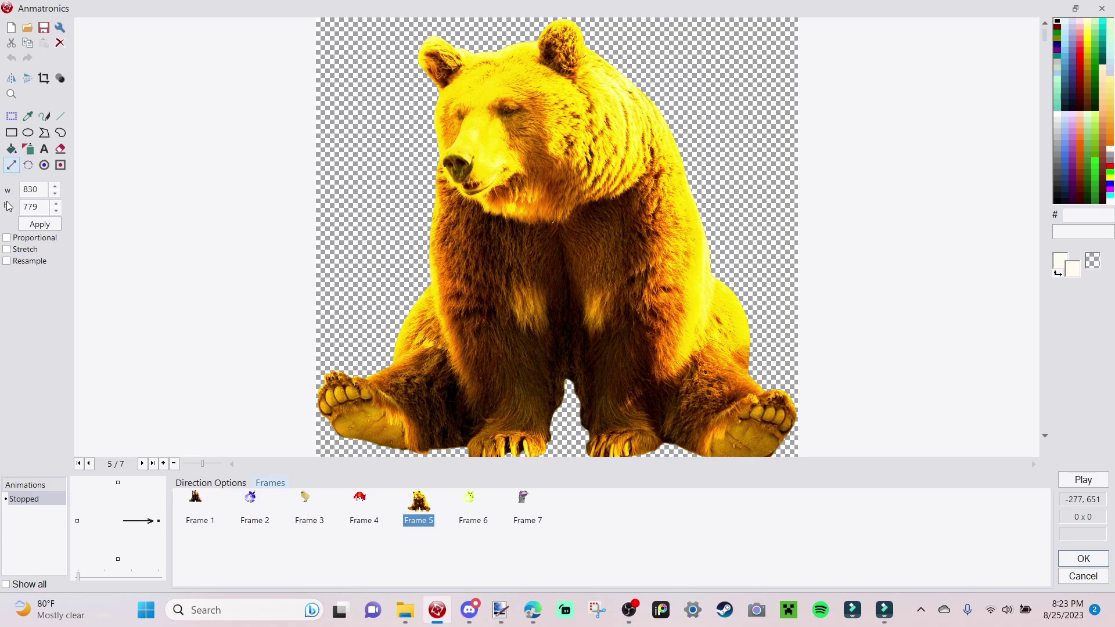
left_click(28, 27)
scroll(538, 334, "down", 10)
scroll(537, 336, "up", 10)
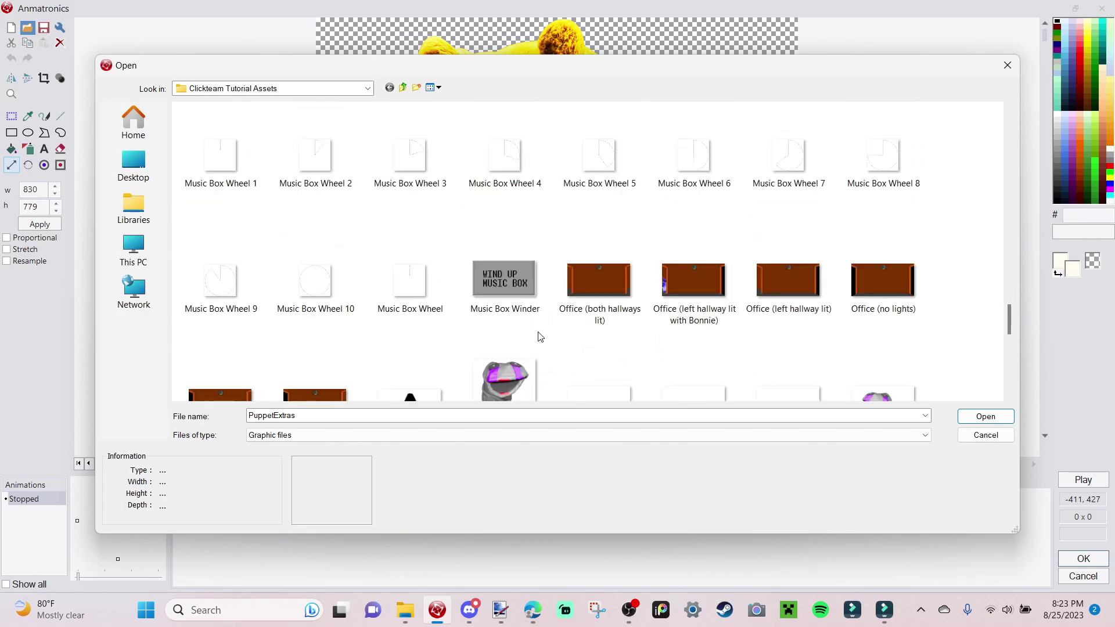
left_click(494, 174)
double_click(493, 172)
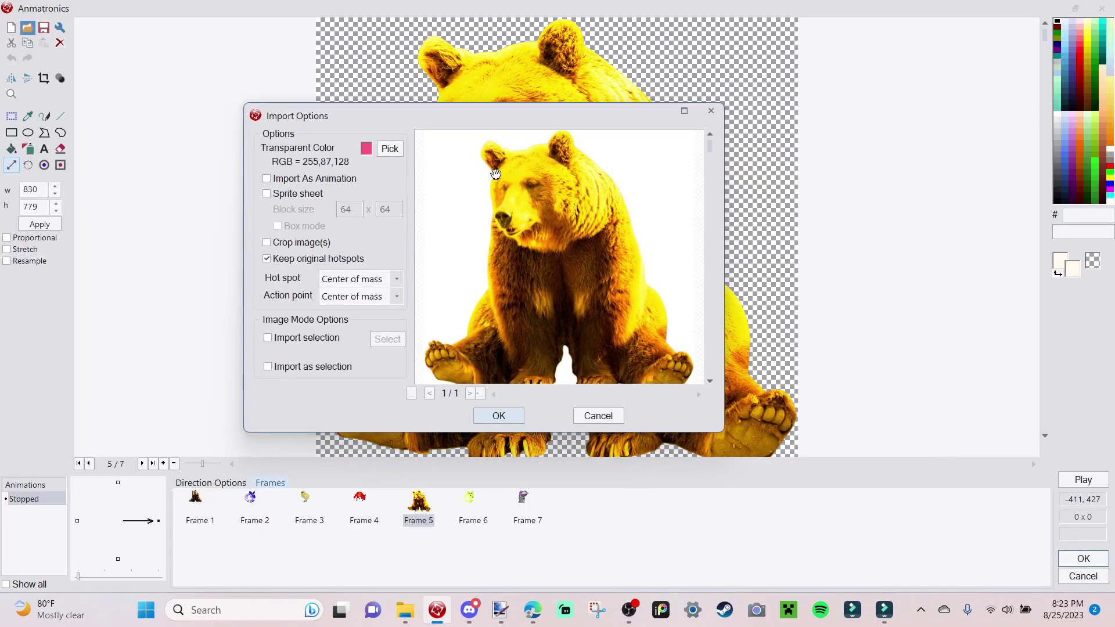
key("Return")
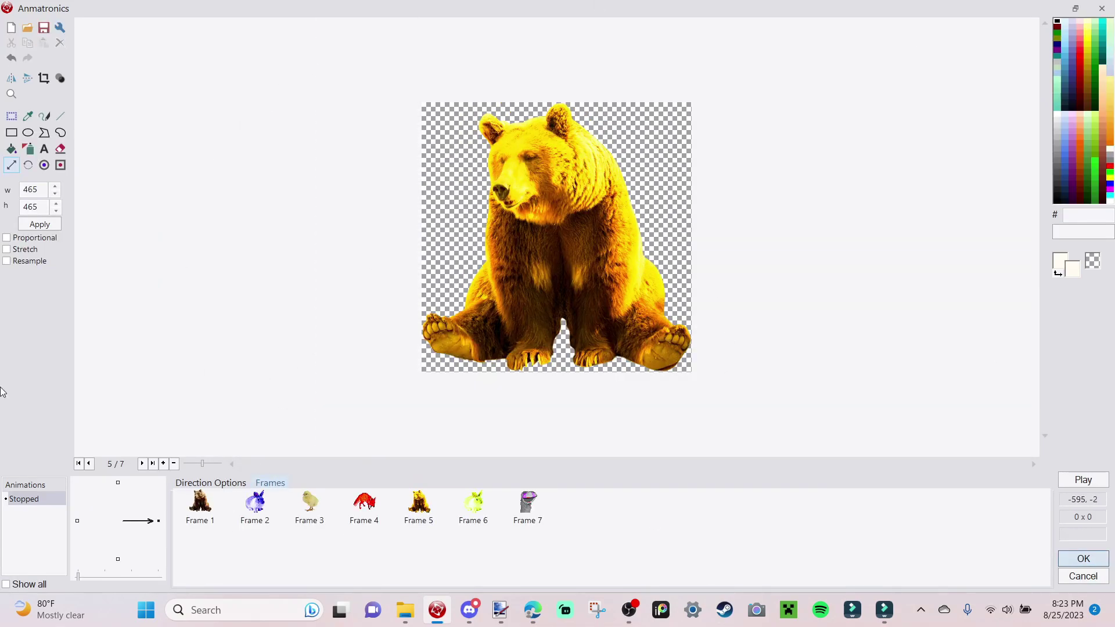
Centre the hot spot of frame 1 at 232, 232 and accept the Anmatronics animation.
left_click(196, 515)
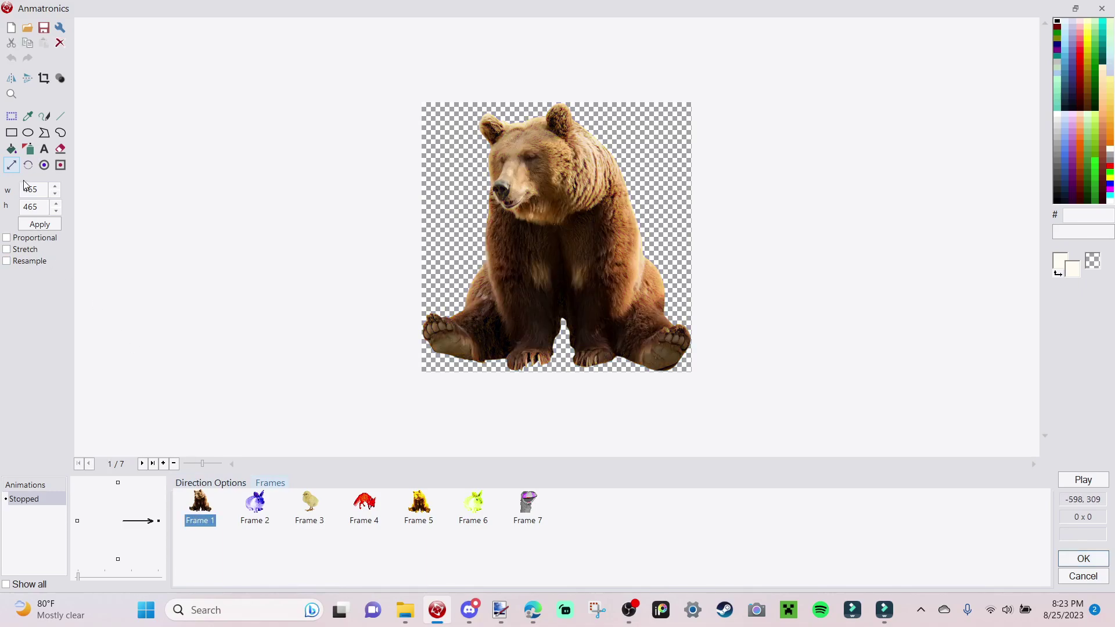
left_click(44, 166)
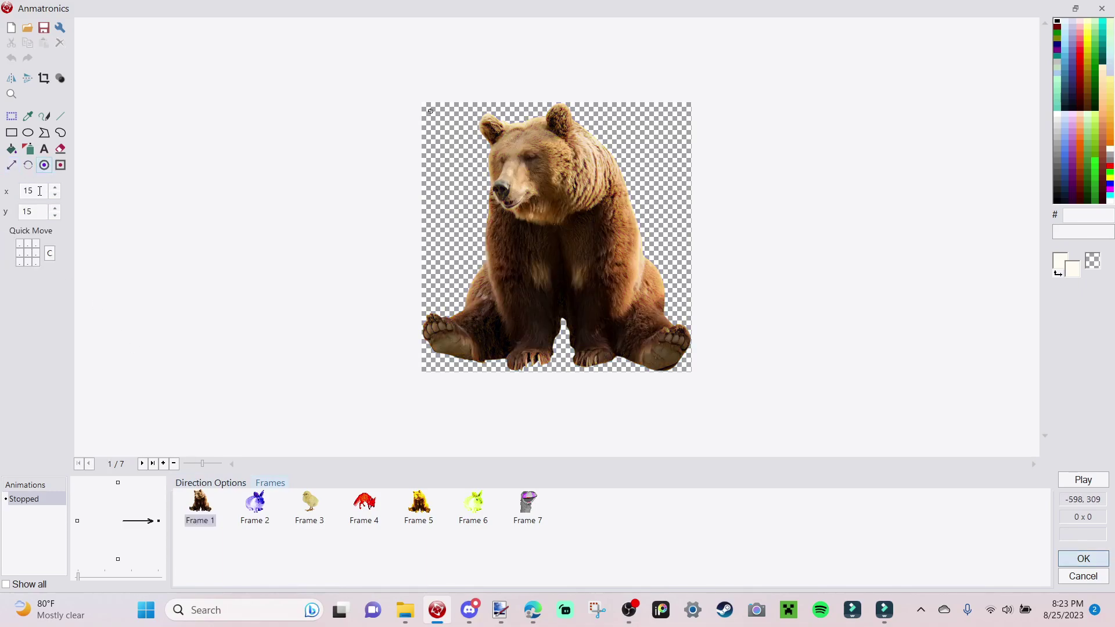
left_click(23, 253)
left_click(30, 257)
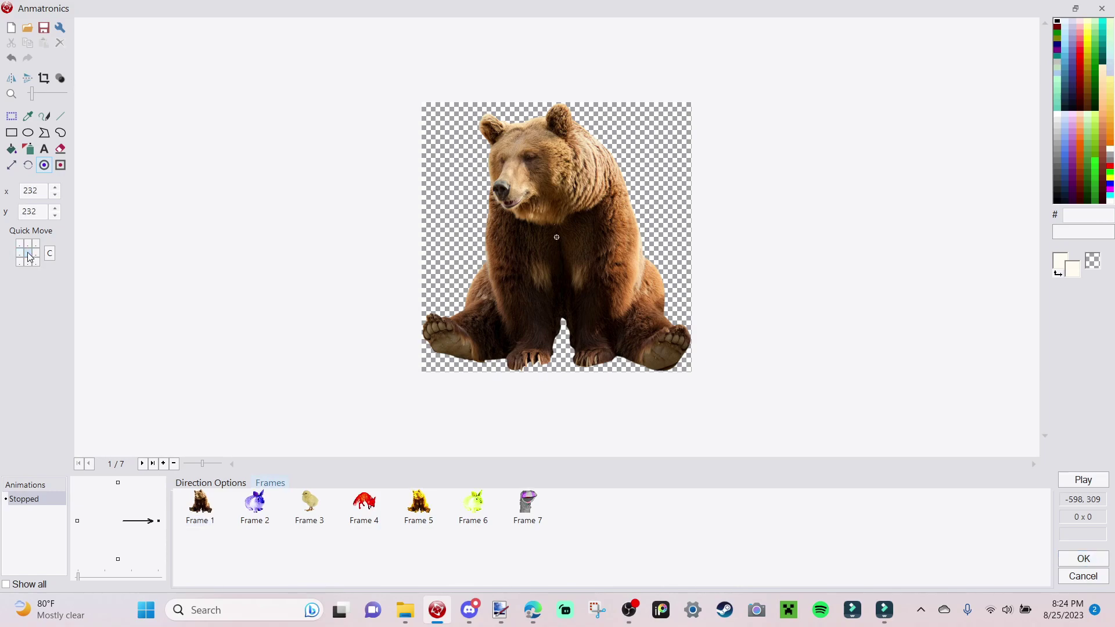
left_click(1084, 559)
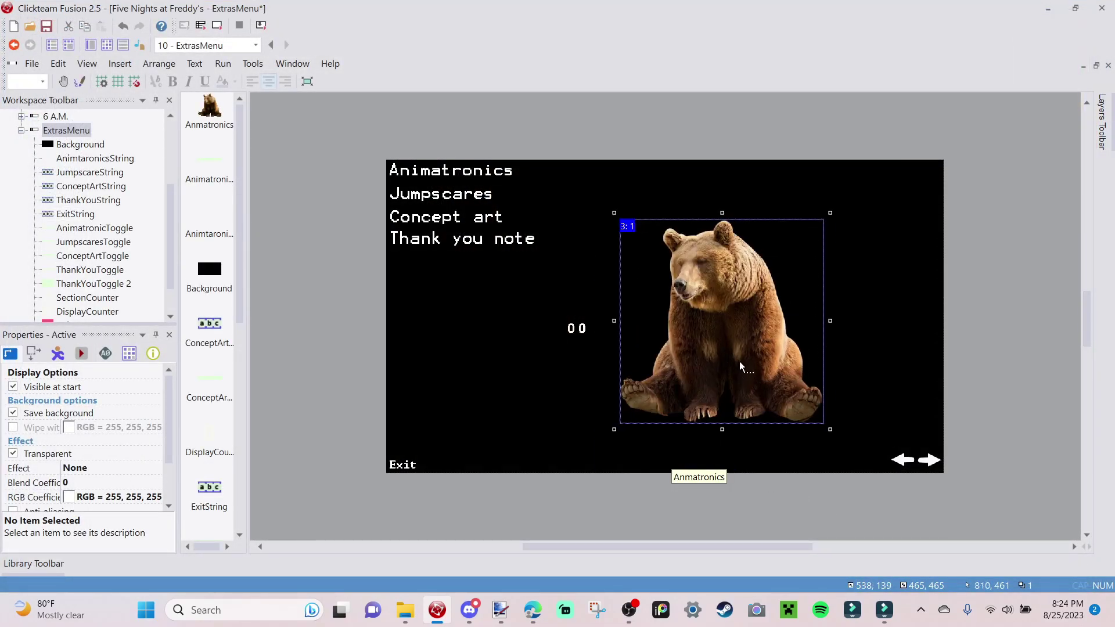
Move the Anmatronics object in the right half of the ExtrasMenu frame to about 586, 153.
left_click(475, 365)
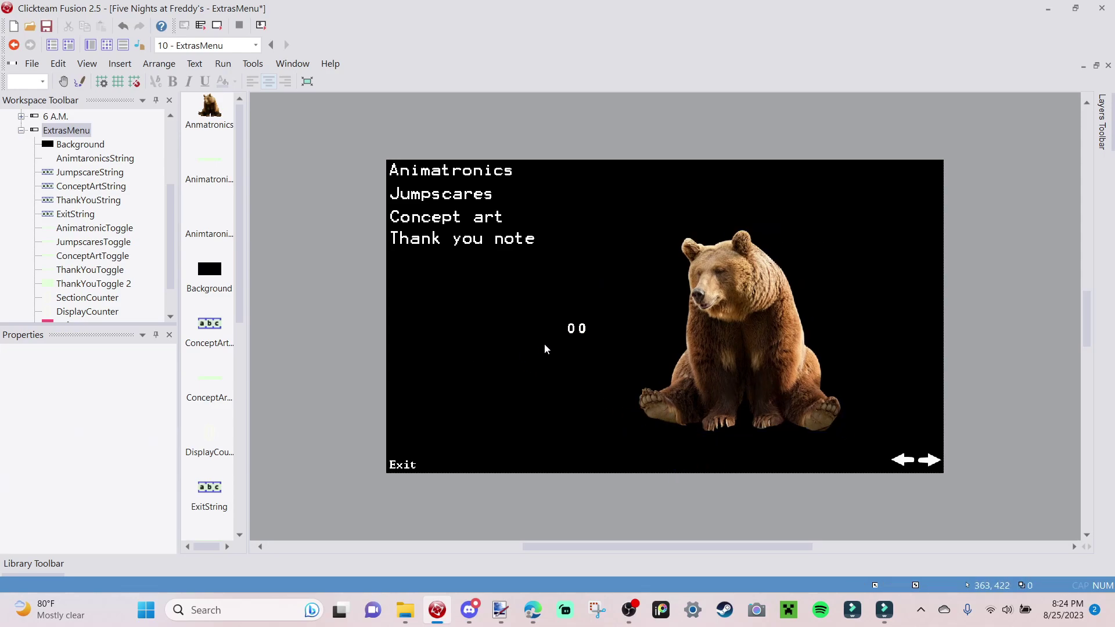
left_click(710, 407)
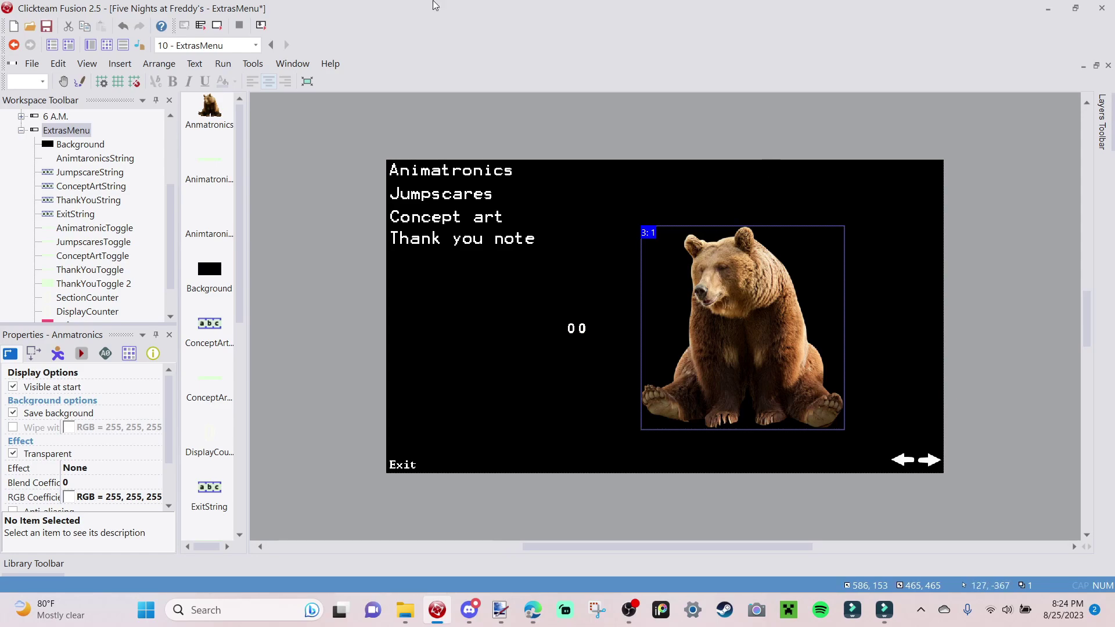
Insert a String object just above the ExtrasMenu frame at about 520, -75.
scroll(1072, 356, "up", 3)
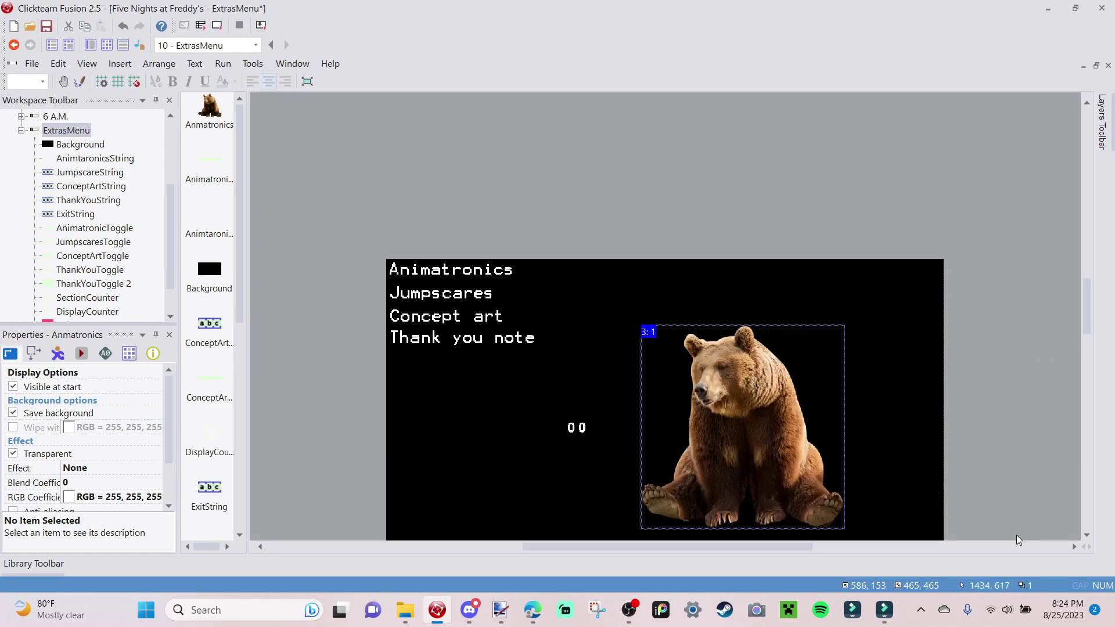
right_click(690, 225)
left_click(718, 246)
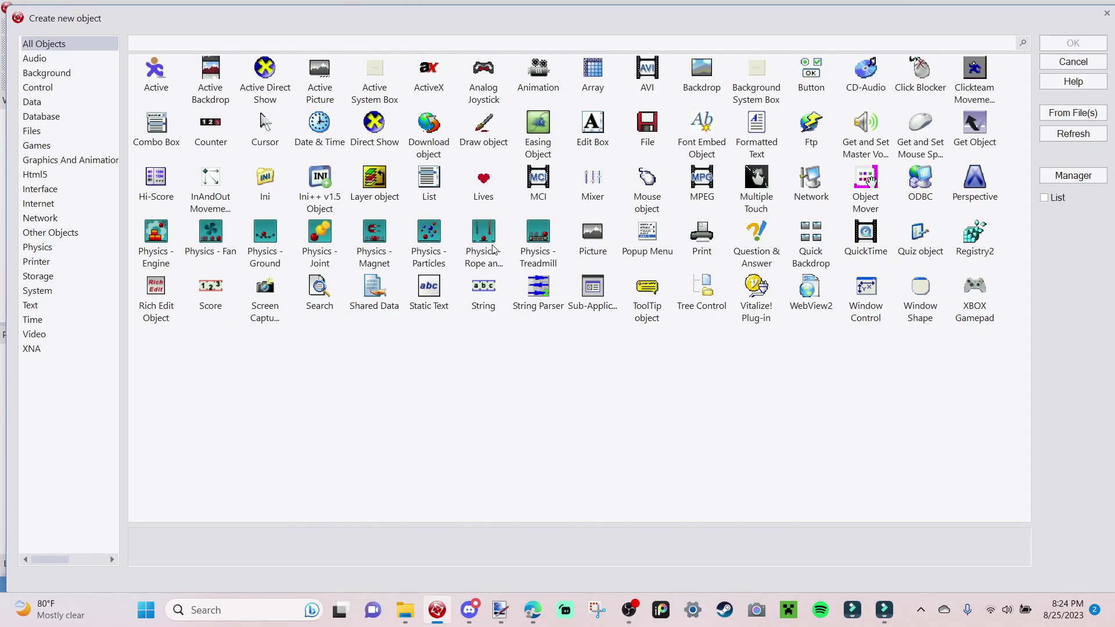
left_click(471, 294)
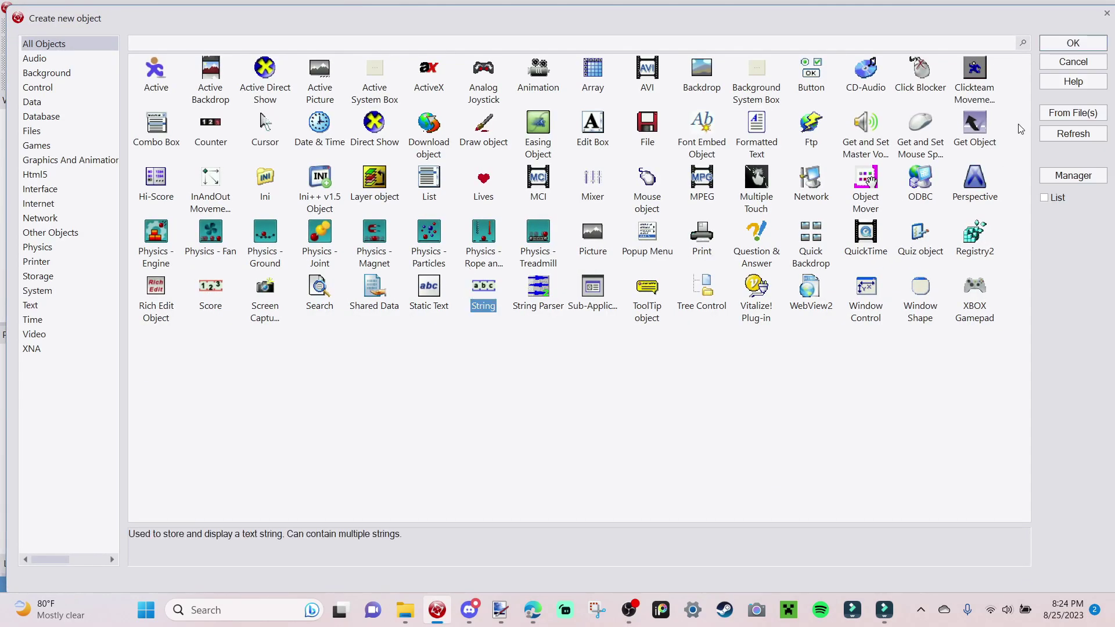
left_click(1084, 50)
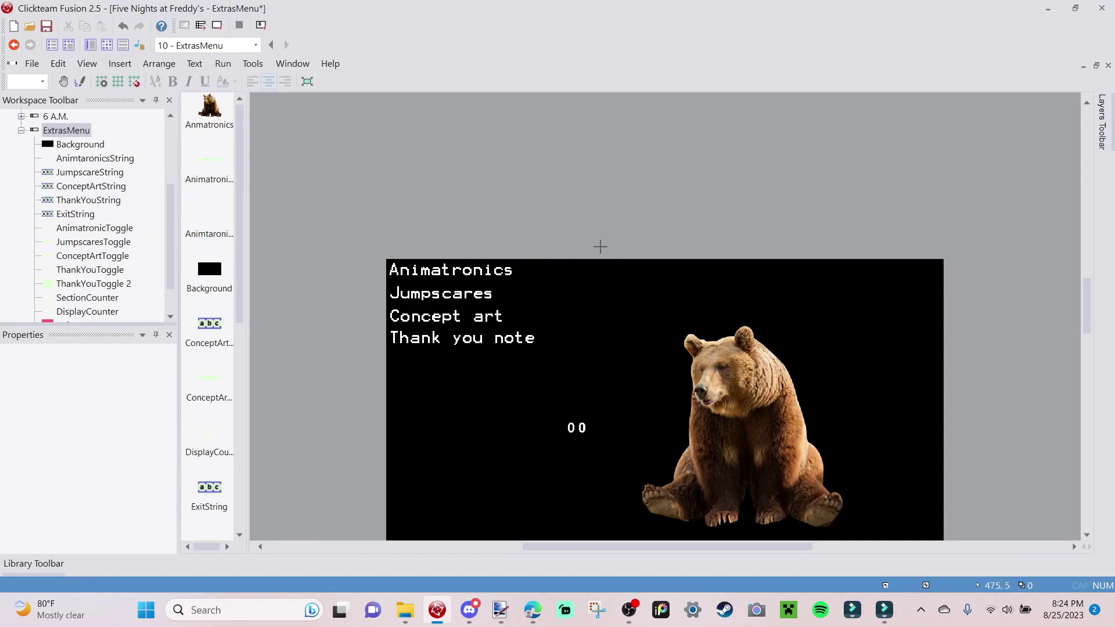
left_click(619, 229)
Rename the new string object above the frame as AnimatronicNames.
right_click(633, 233)
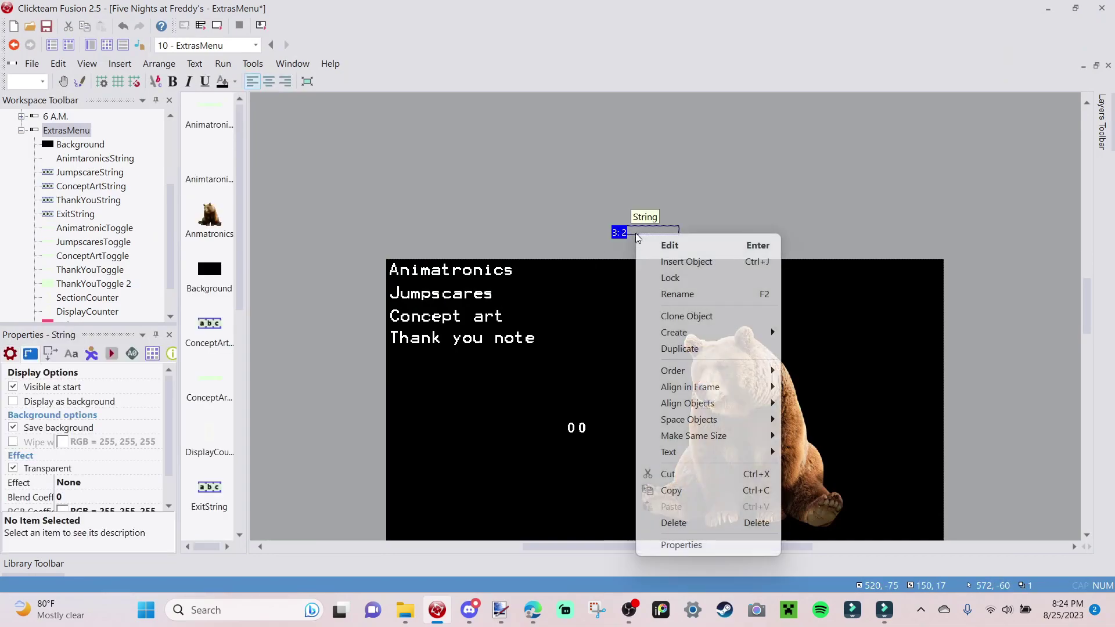
left_click(705, 294)
type("AnimatronicName")
key("Return")
Set the AnimatronicNames string's text colour to white and its font to Terminal, Regular, size 20.
left_click(72, 355)
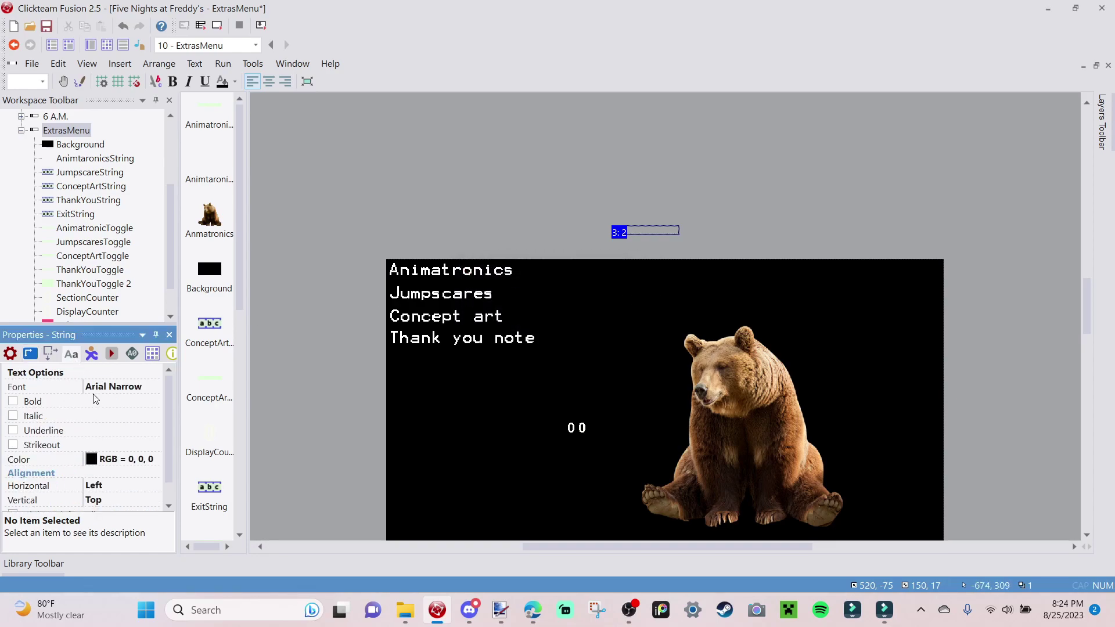
left_click(94, 464)
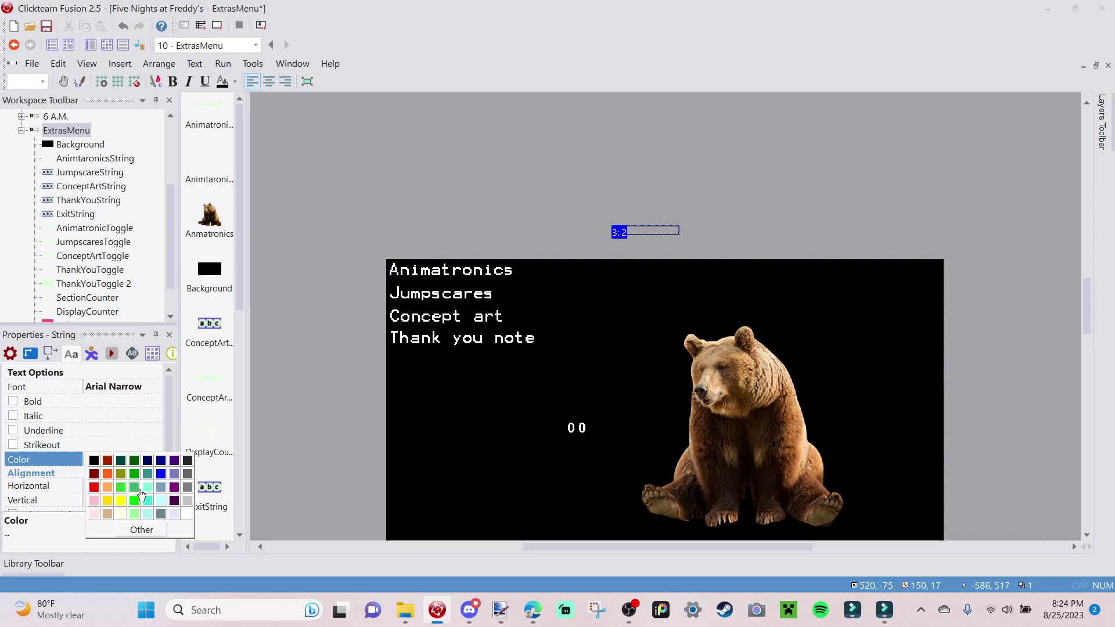
left_click(186, 515)
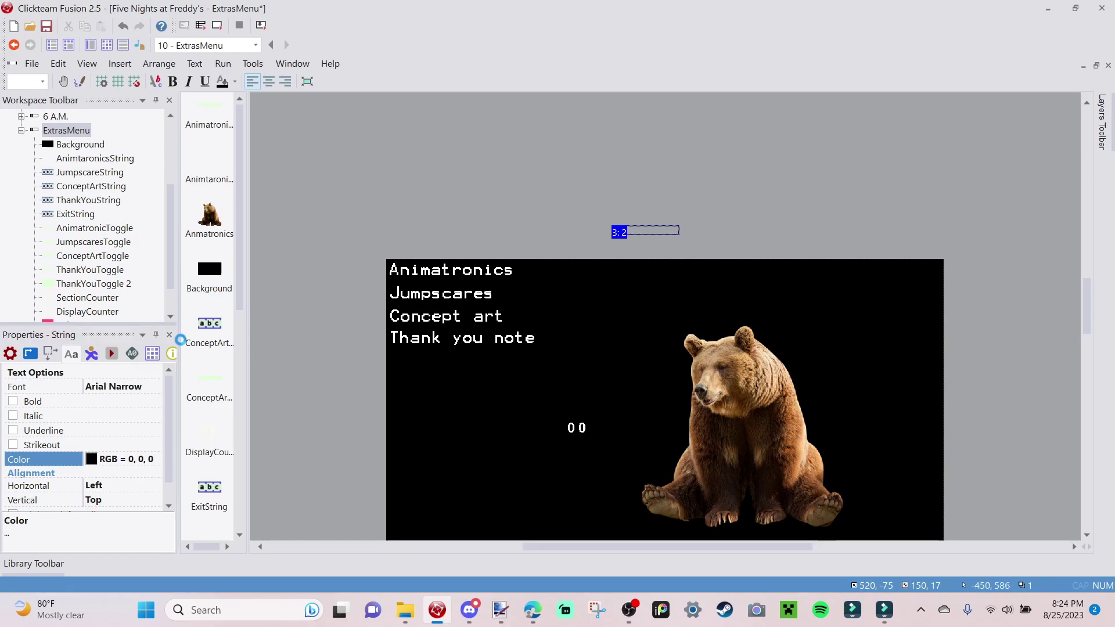
type("Terminalp")
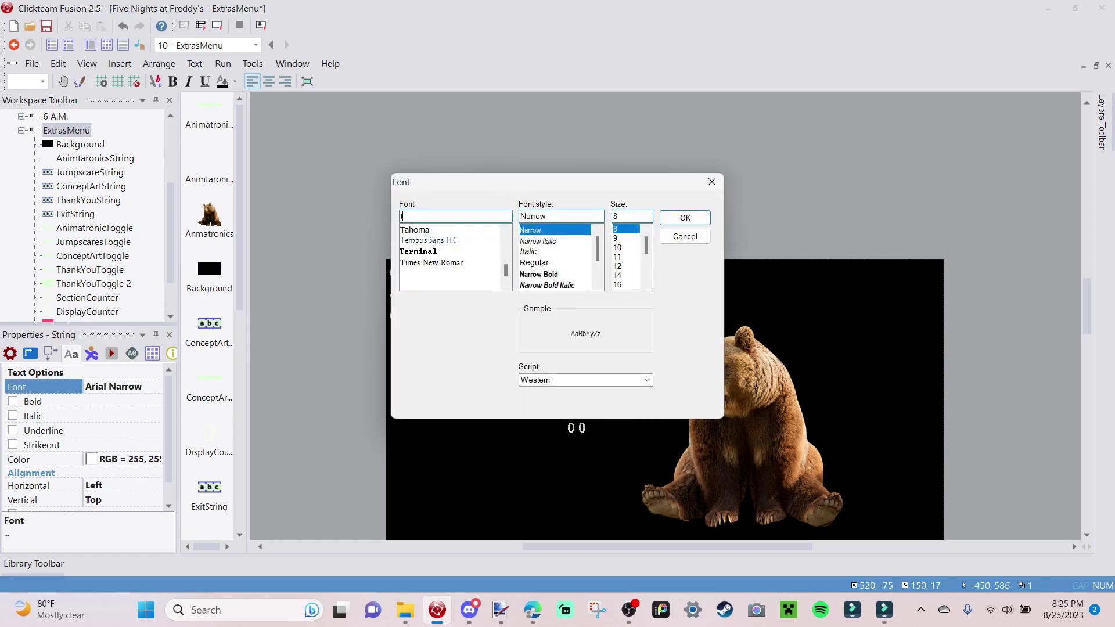
key("BackSpace")
left_click(447, 231)
left_click_drag(632, 219, 611, 228)
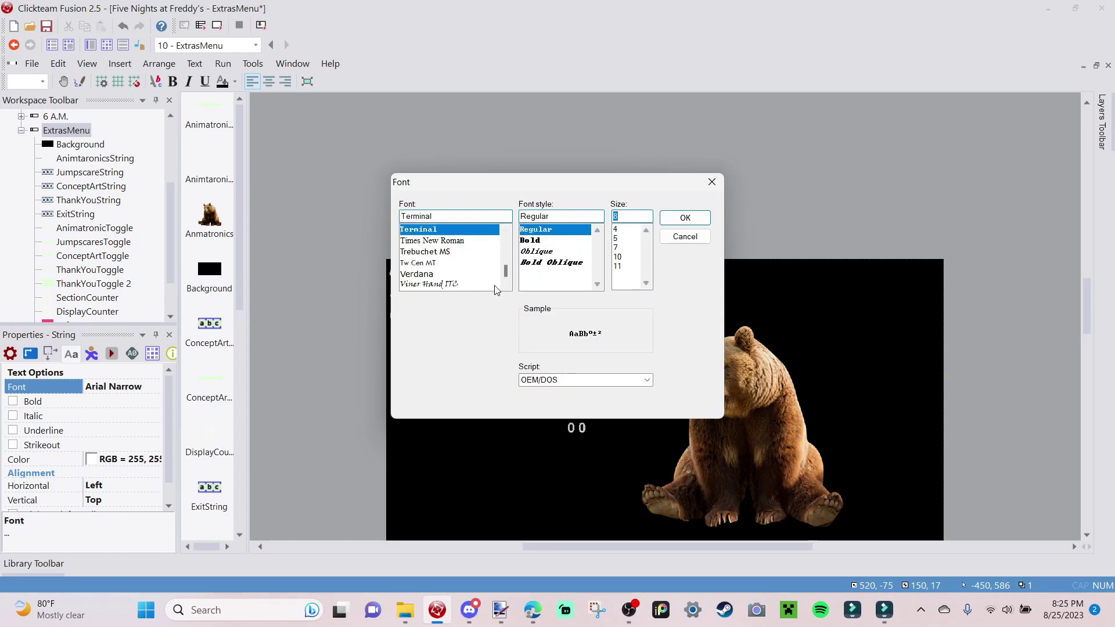
key("Return")
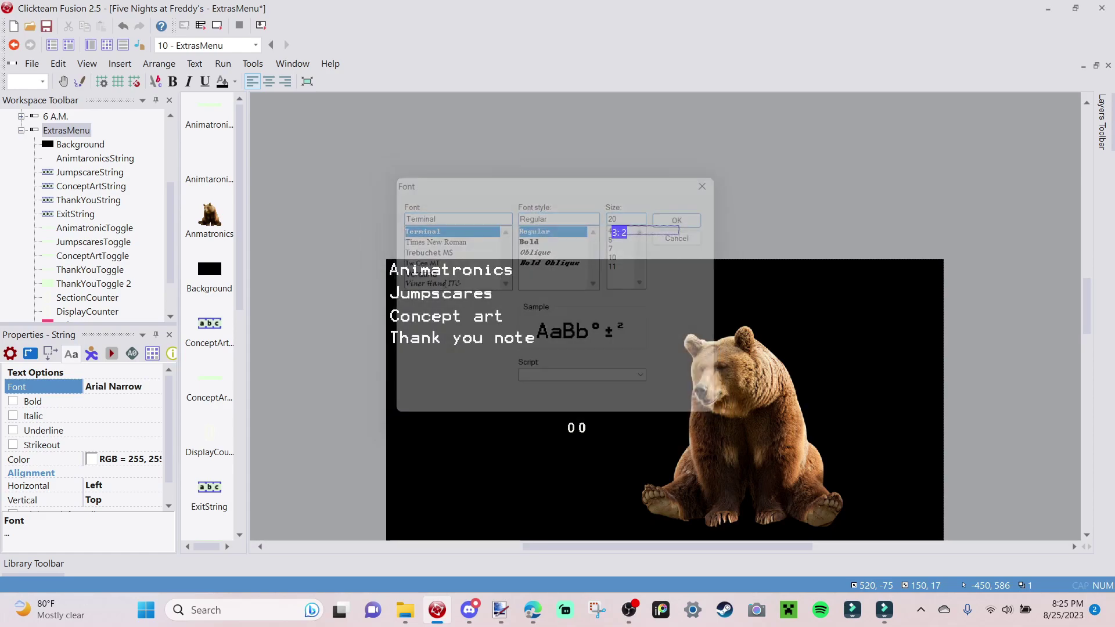
Enlarge the AnimatronicNames string box to about 527 by 59 and centre its text horizontally.
left_click_drag(685, 240, 849, 258)
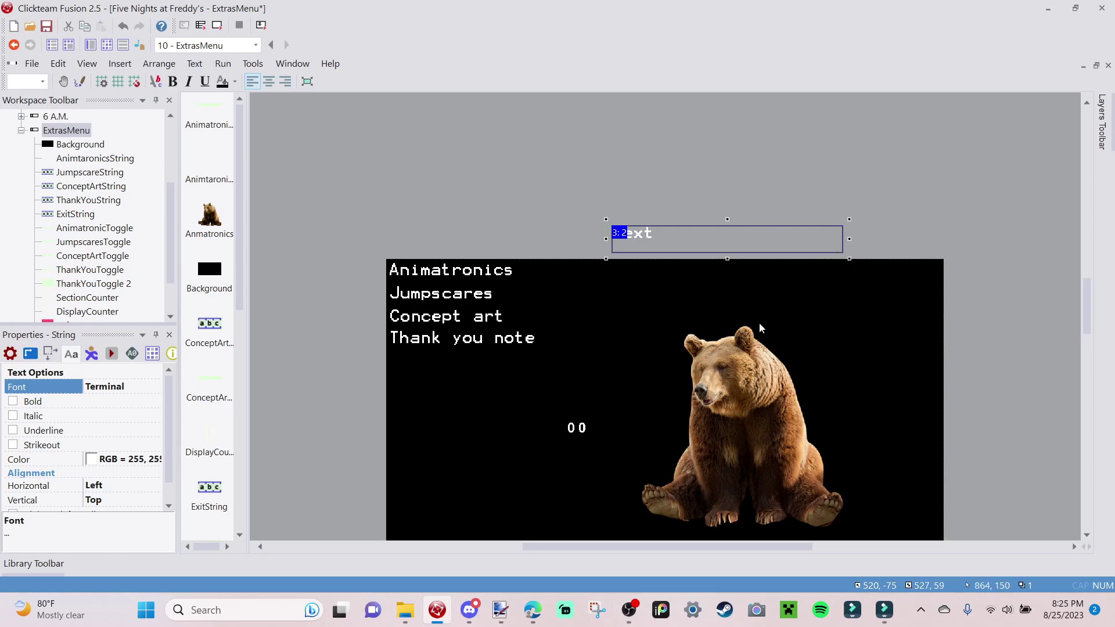
left_click(268, 82)
Move the AnimatronicNames string below the bear image, beside the arrows, at about 566, 677.
left_click_drag(741, 276, 737, 359)
scroll(737, 377, "down", 2)
scroll(737, 377, "up", 1)
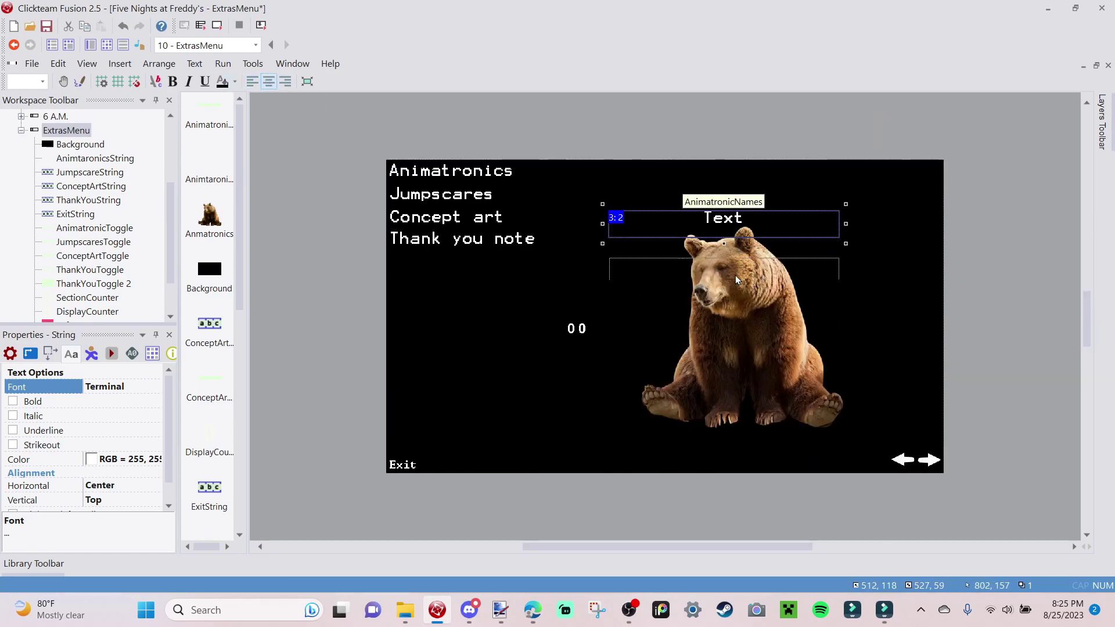
left_click_drag(760, 233, 767, 203)
left_click_drag(733, 429, 747, 467)
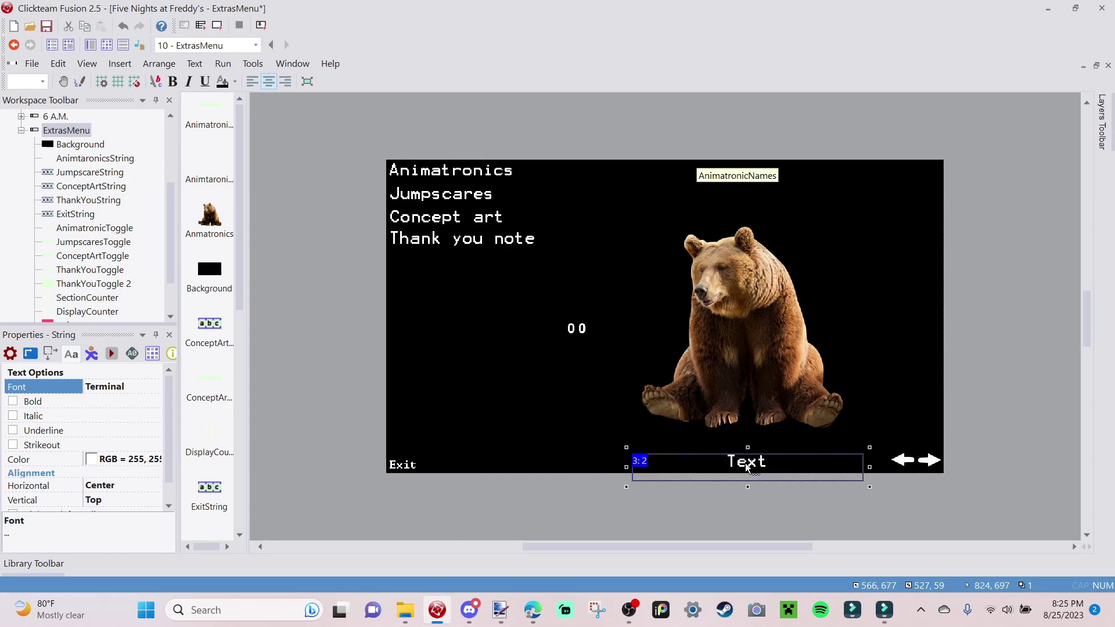